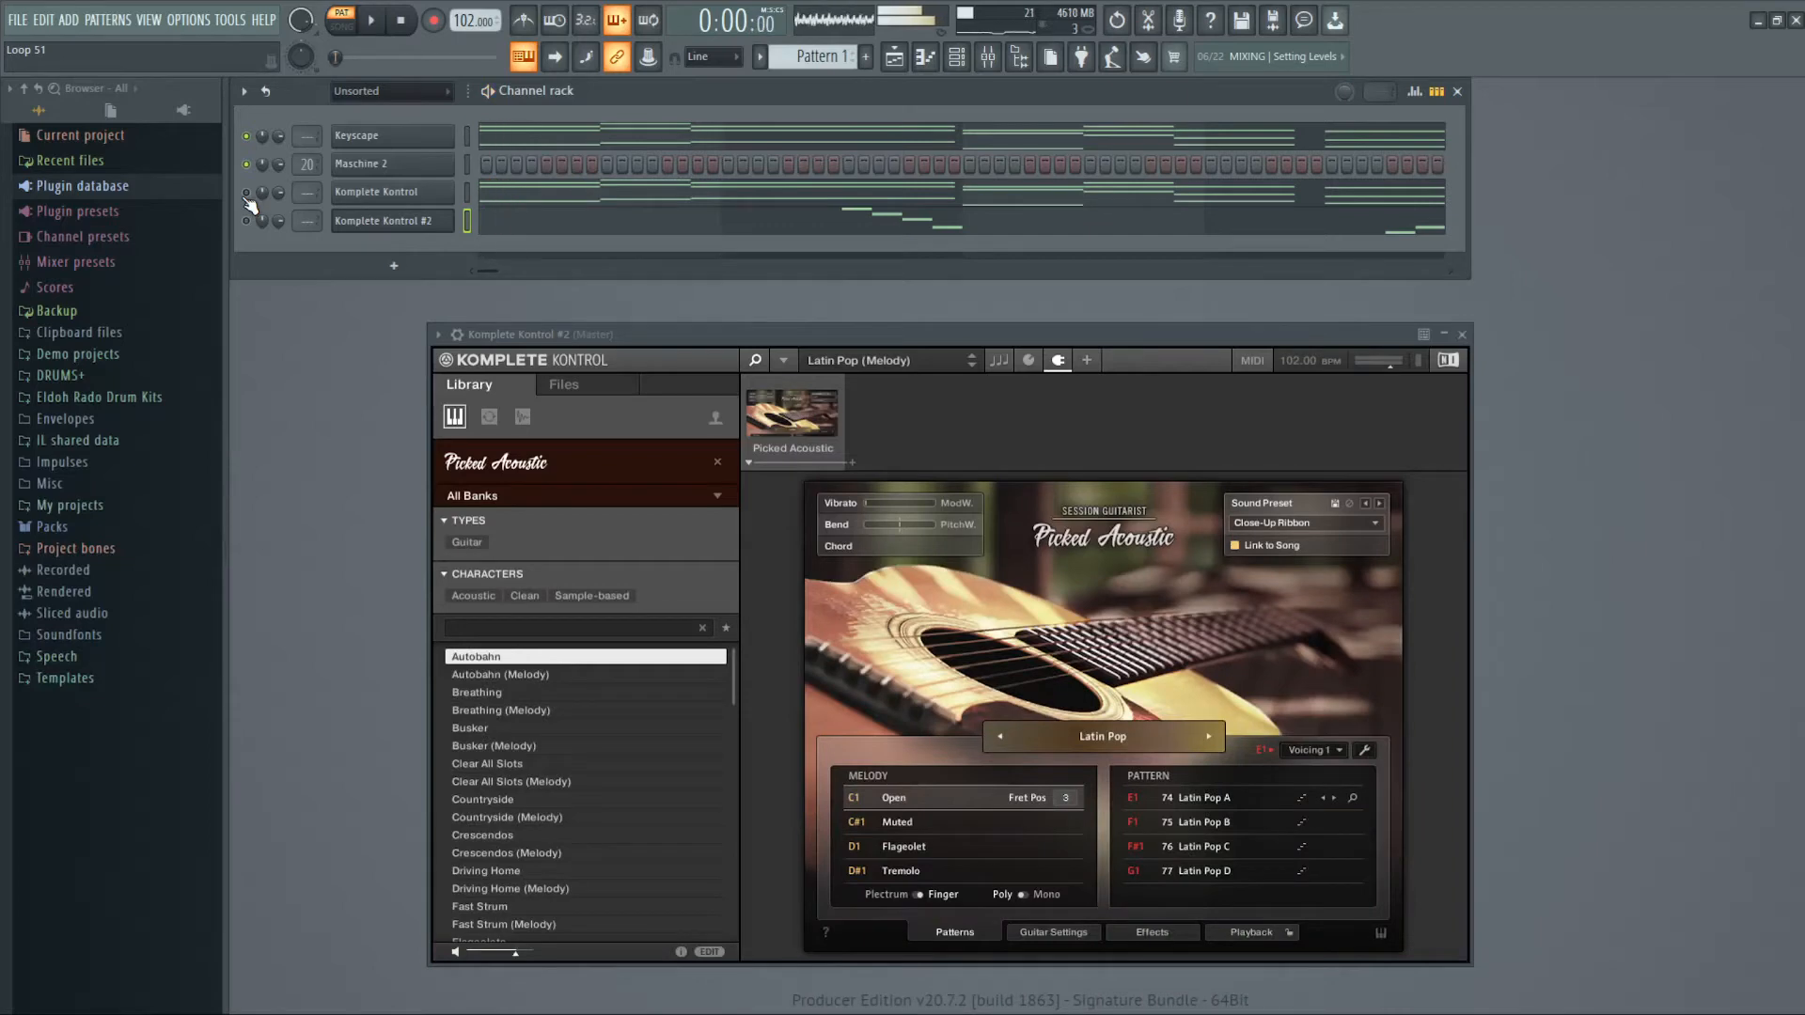
- Lower the Keyscape channel volume to 47% and unmute the Komplete Kontrol #2 channel
left_click_drag(282, 138, 282, 179)
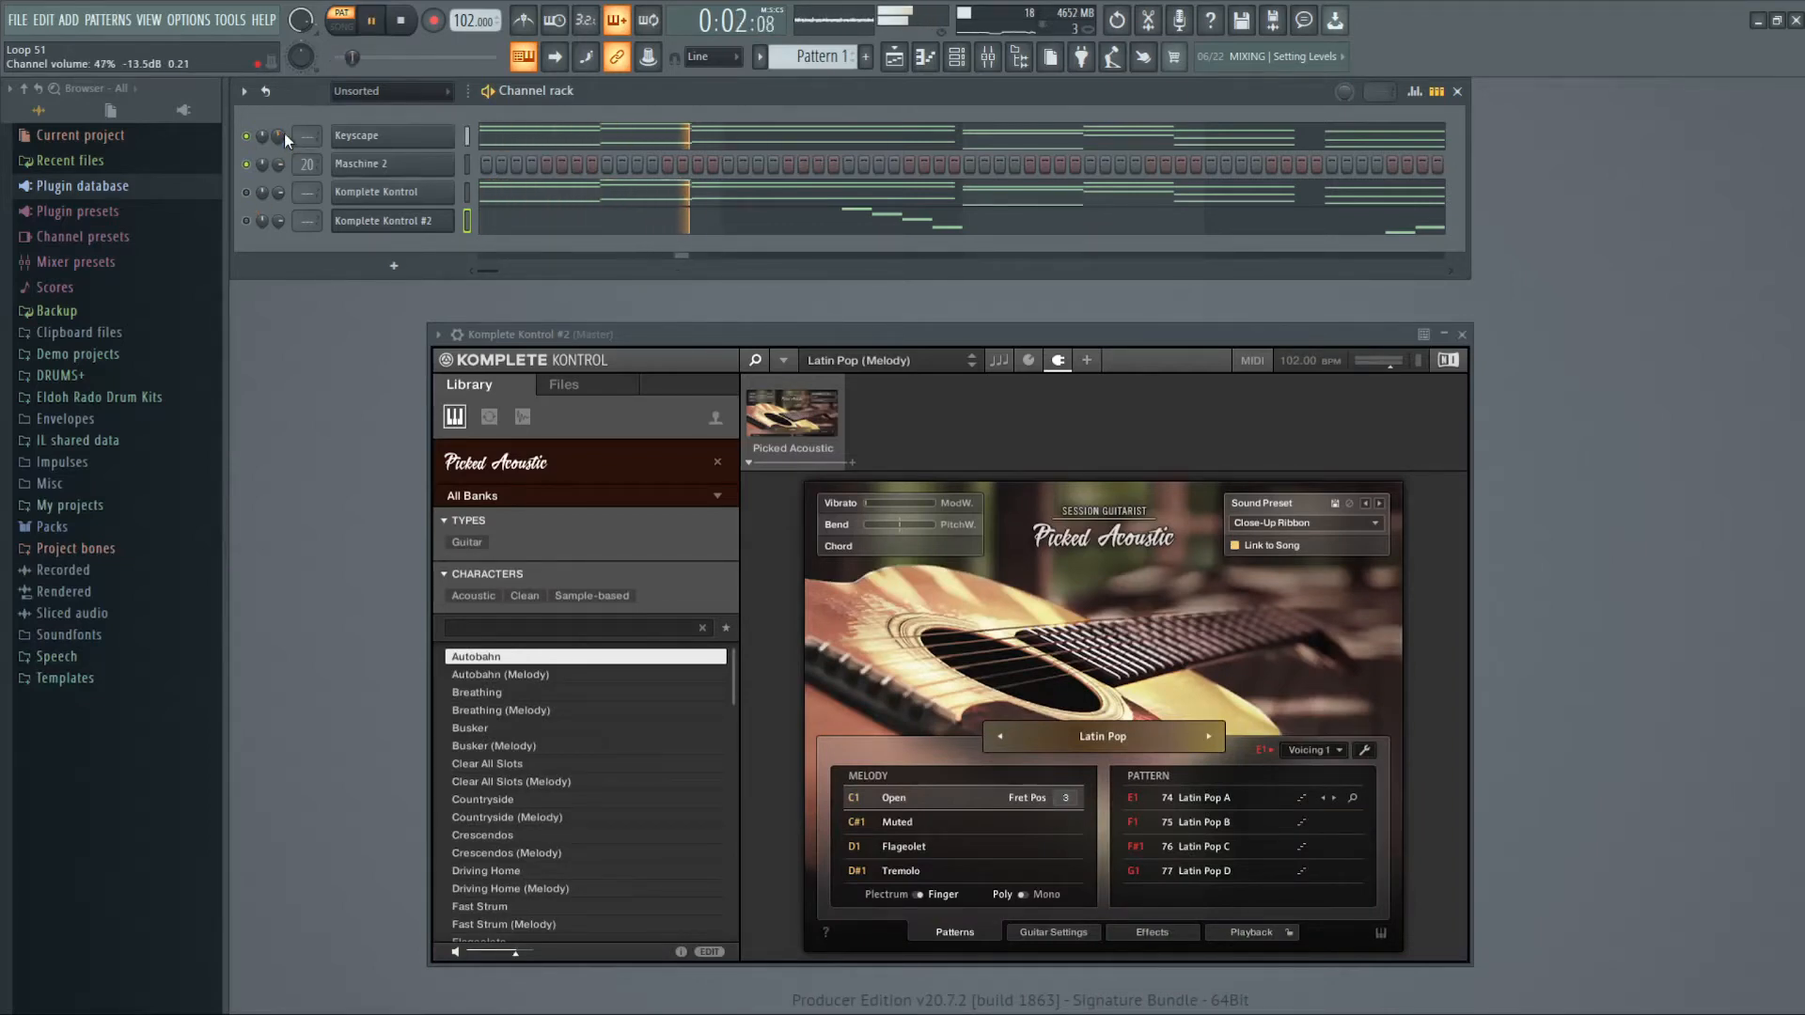
left_click(247, 221)
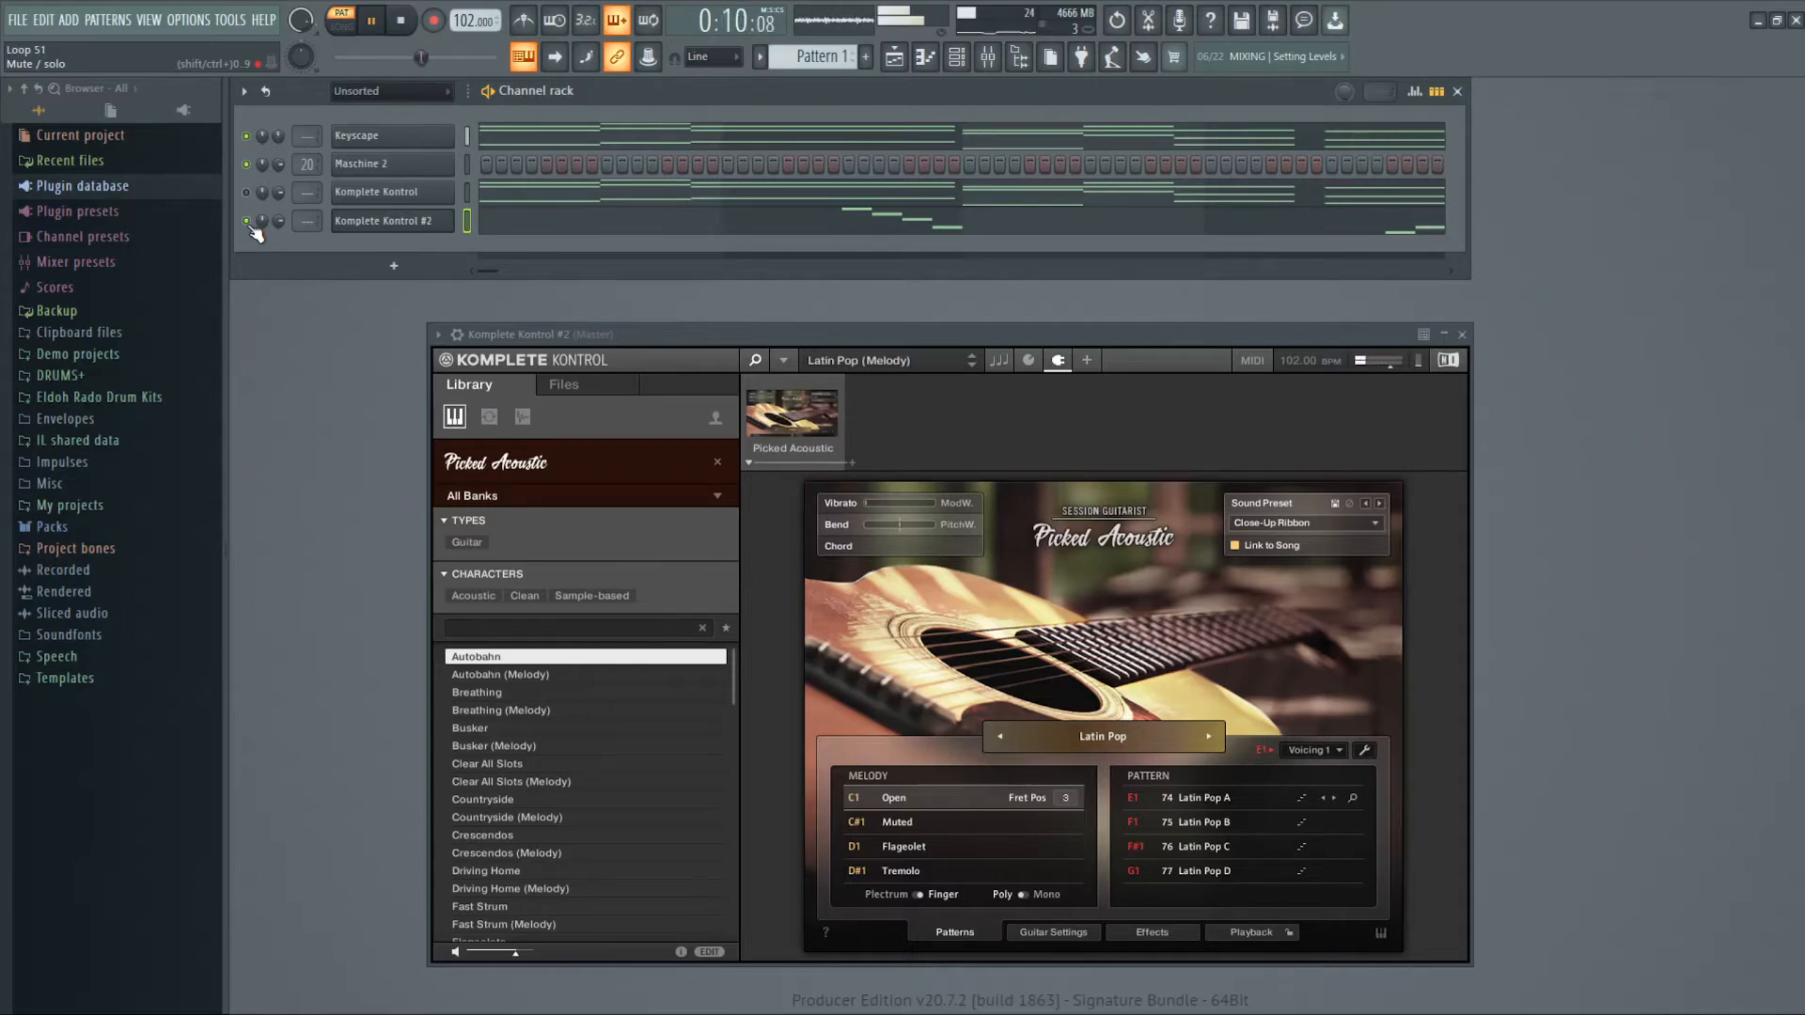
- Randomize the levels of all Komplete Kontrol #2 notes in the piano roll using a different seed
right_click(388, 225)
left_click(465, 218)
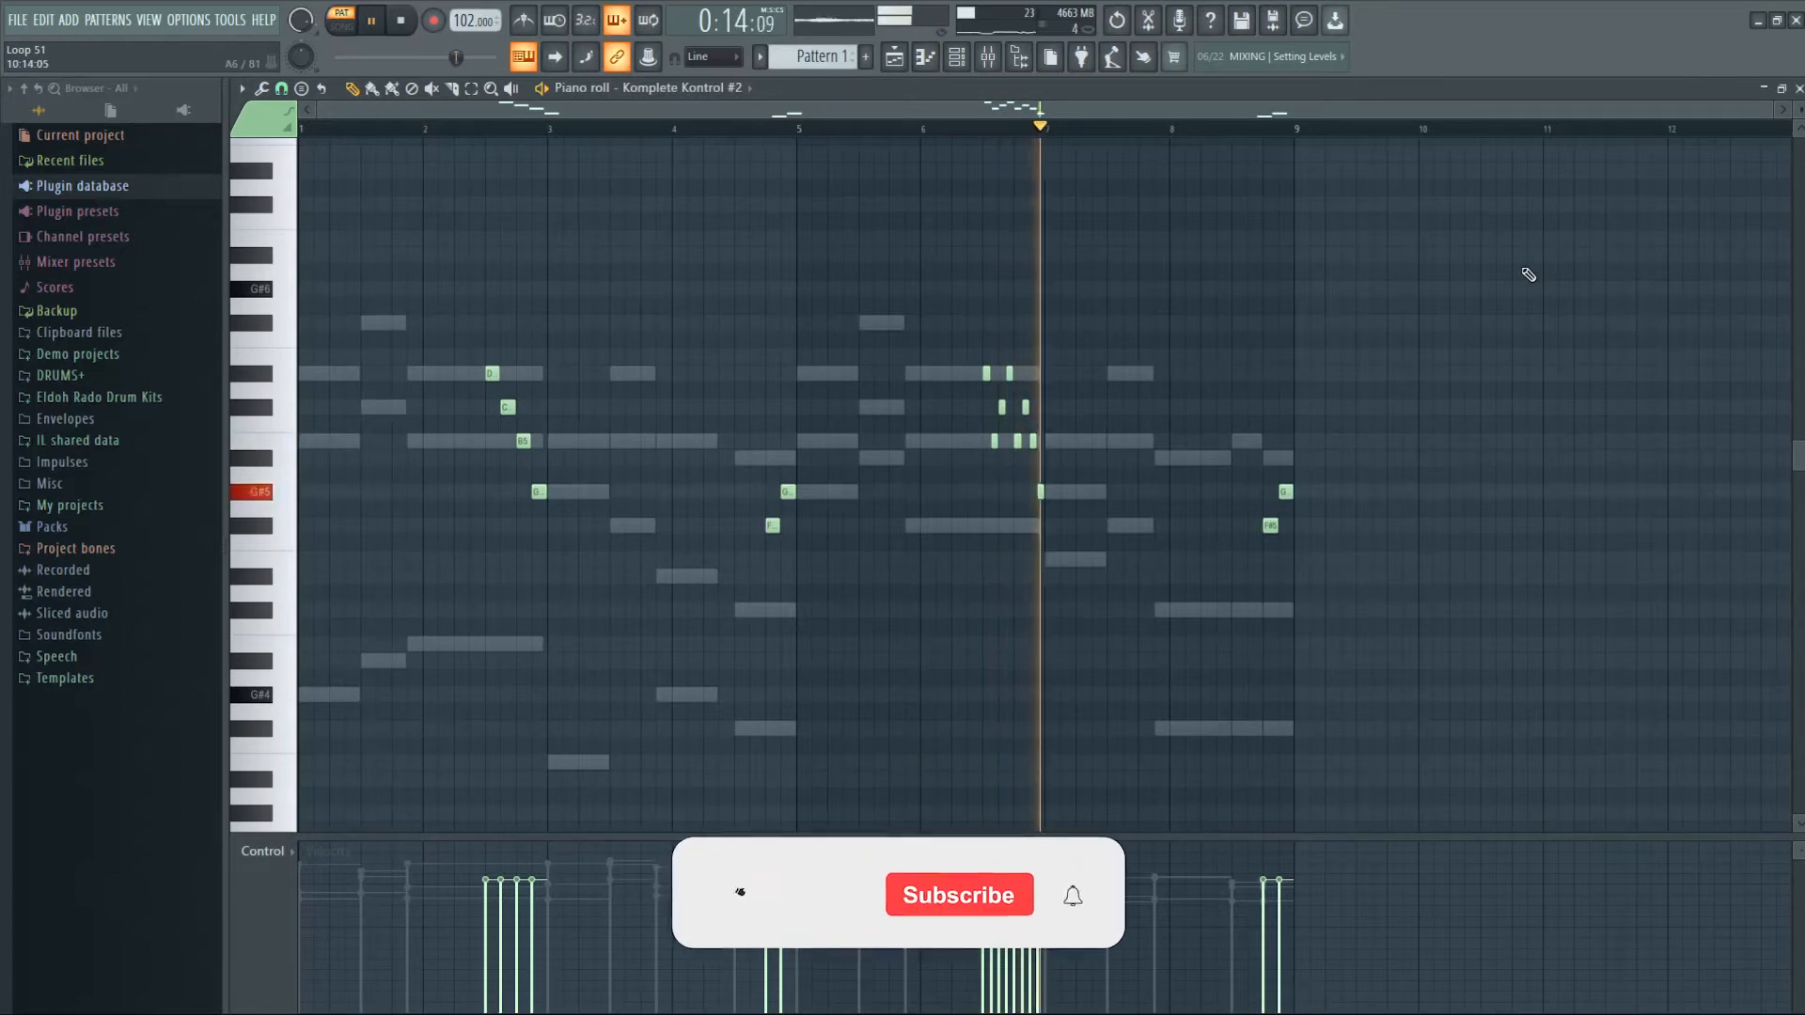
key("ctrl+a")
key("alt+r")
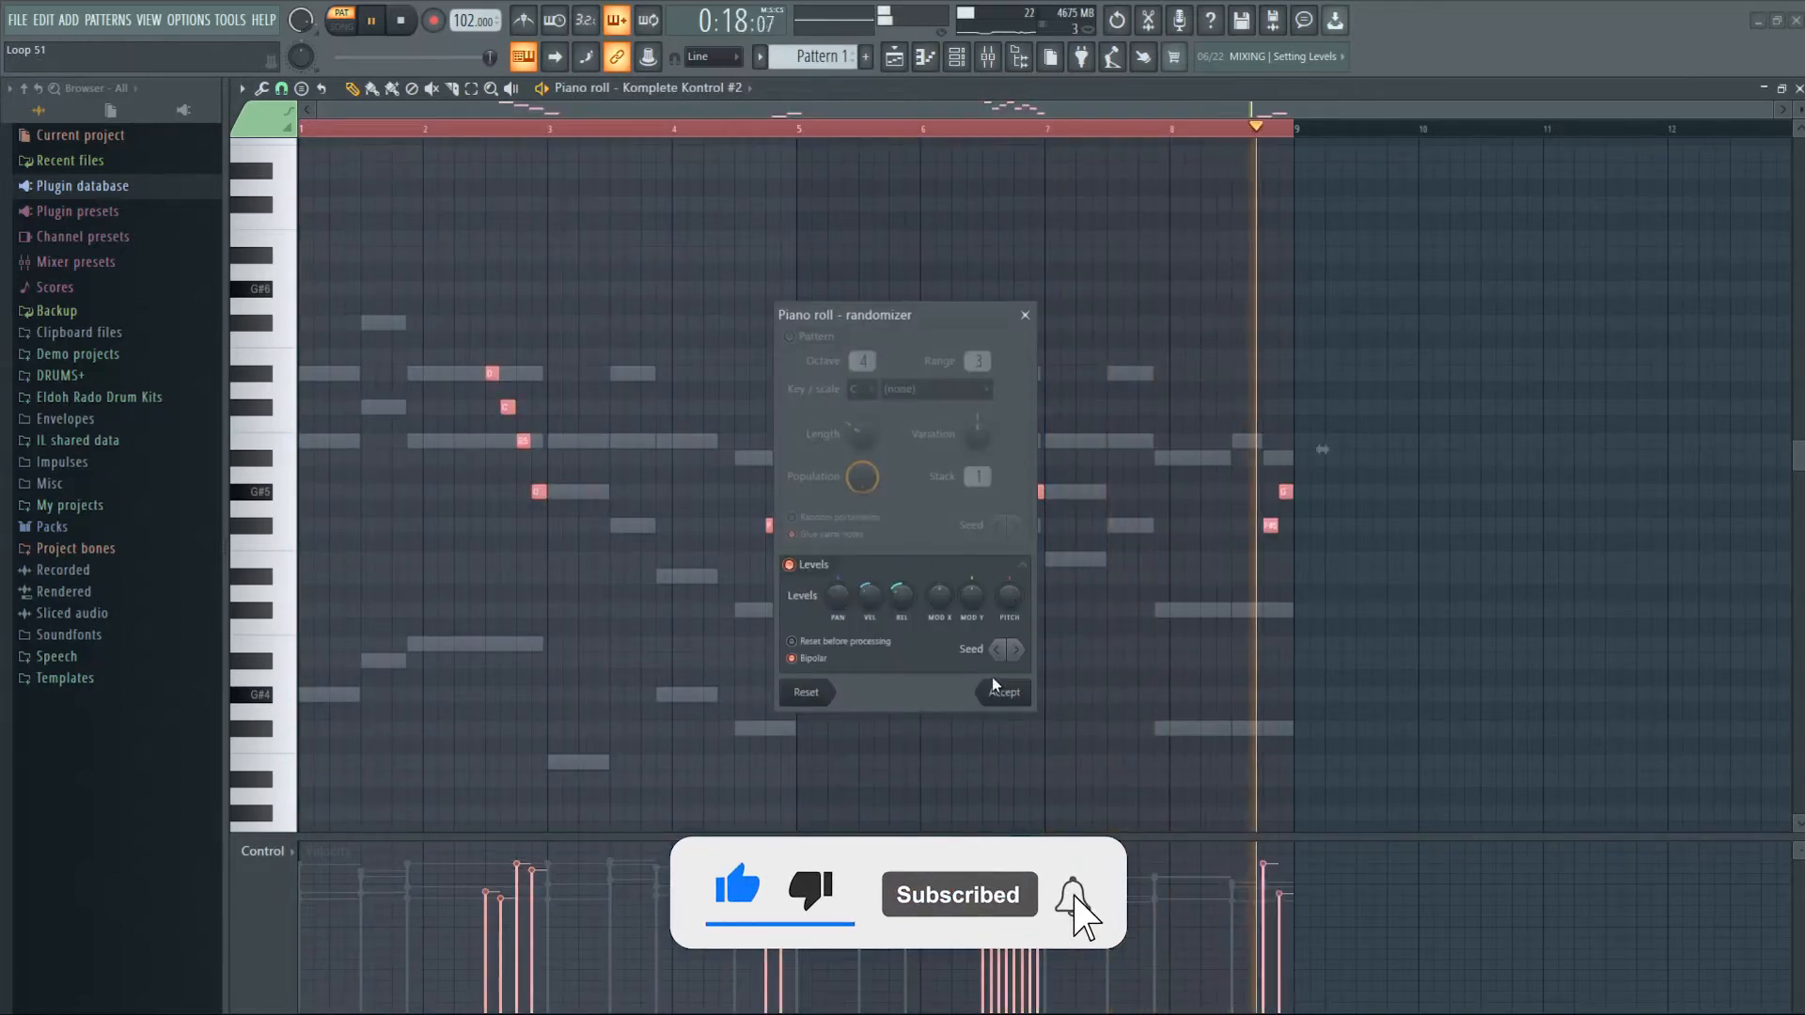
left_click(1017, 649)
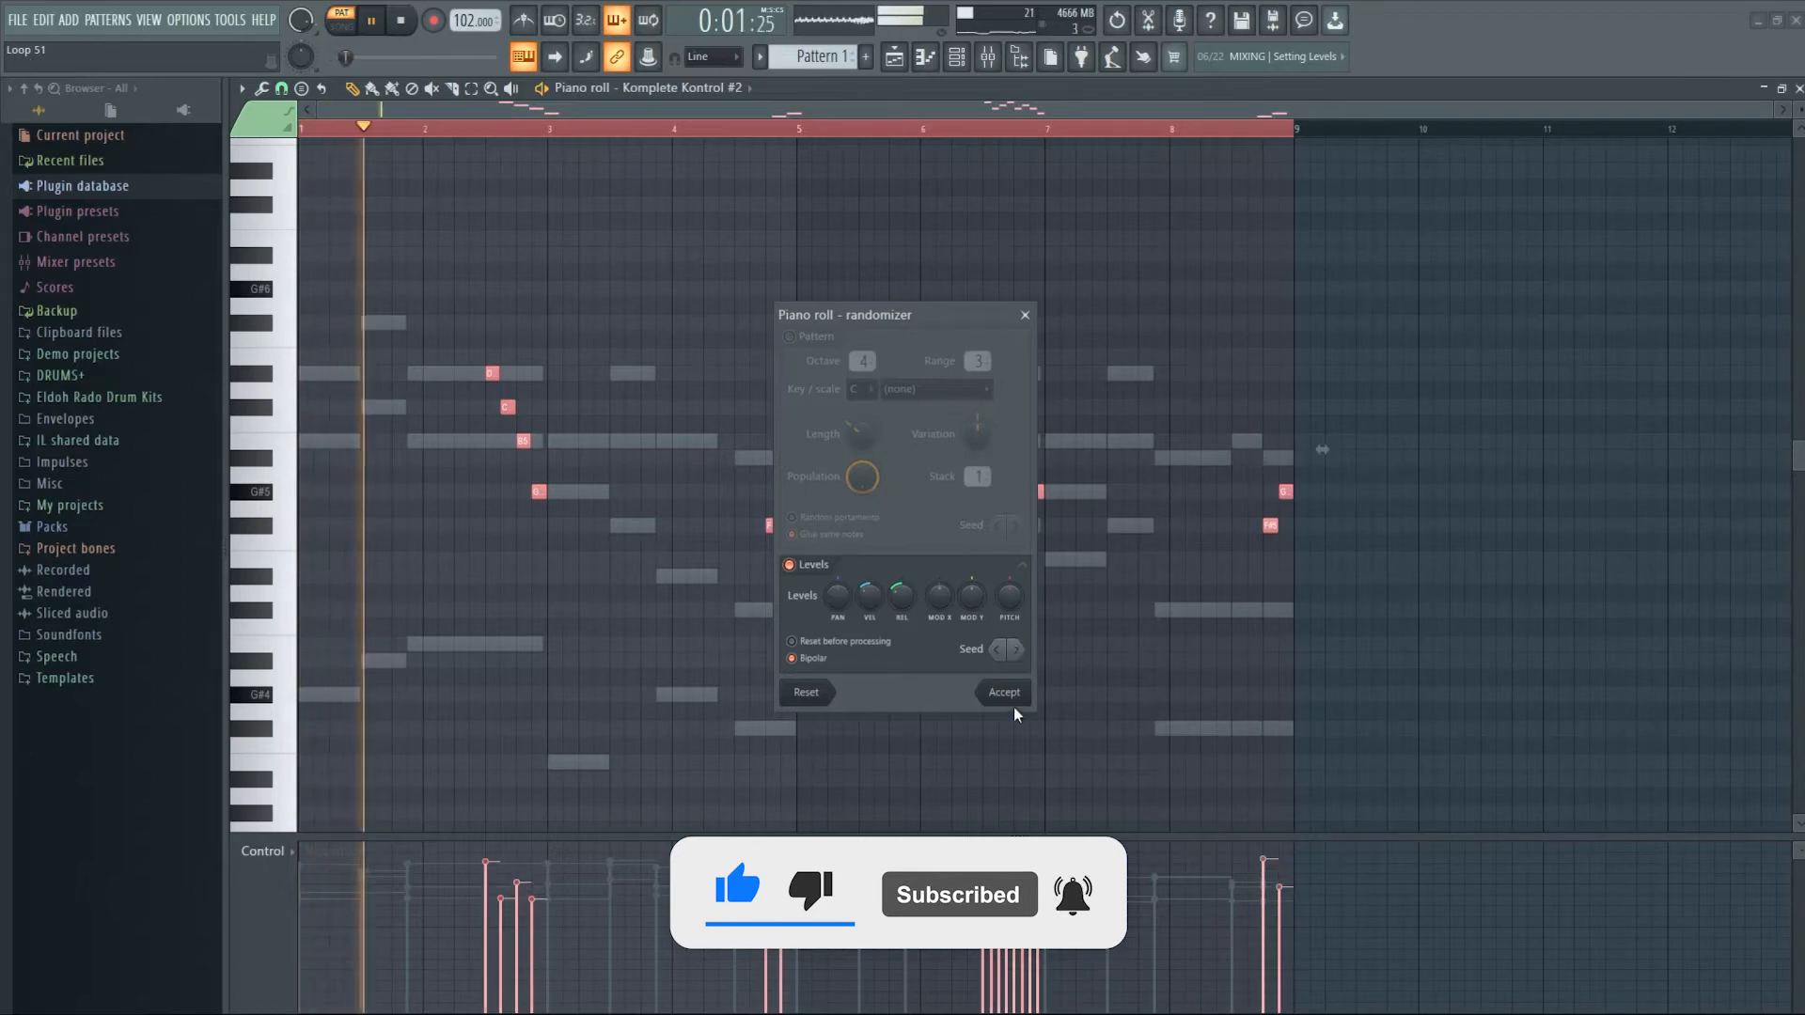
left_click(1011, 698)
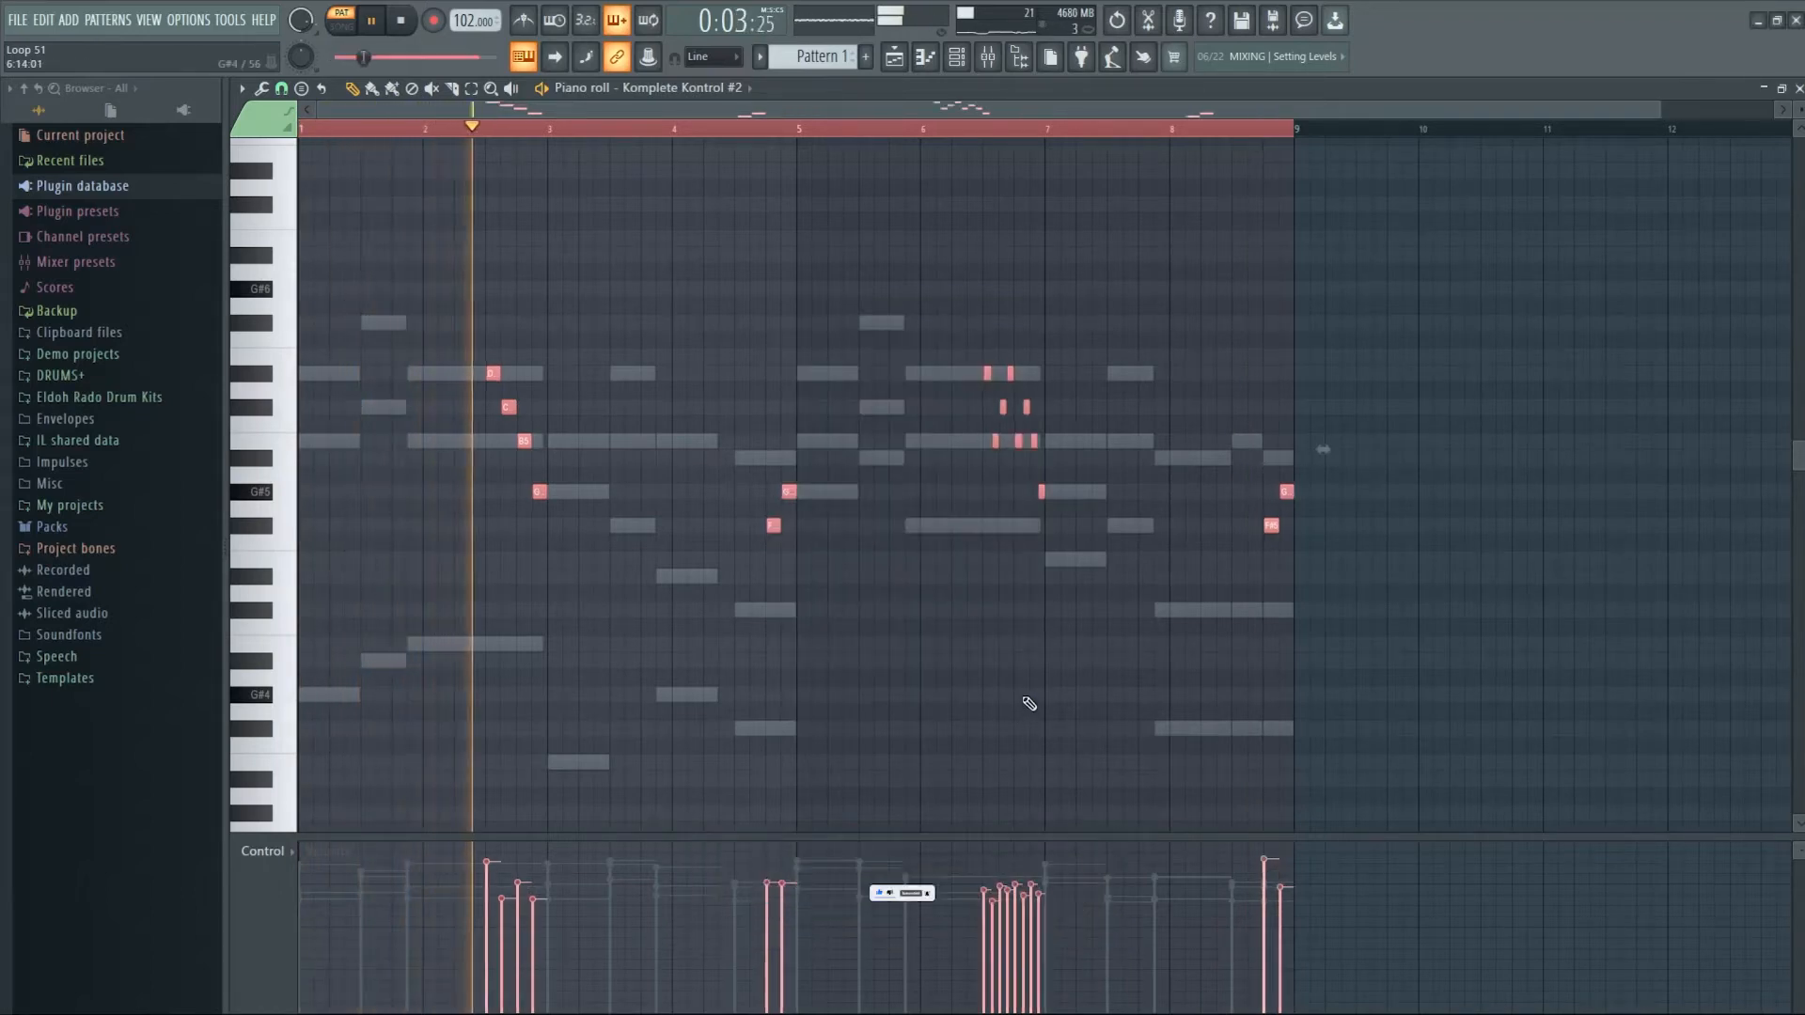
- Undo the last note shift, lower the velocities of all selected notes slightly and close the piano roll
key("ctrl+z")
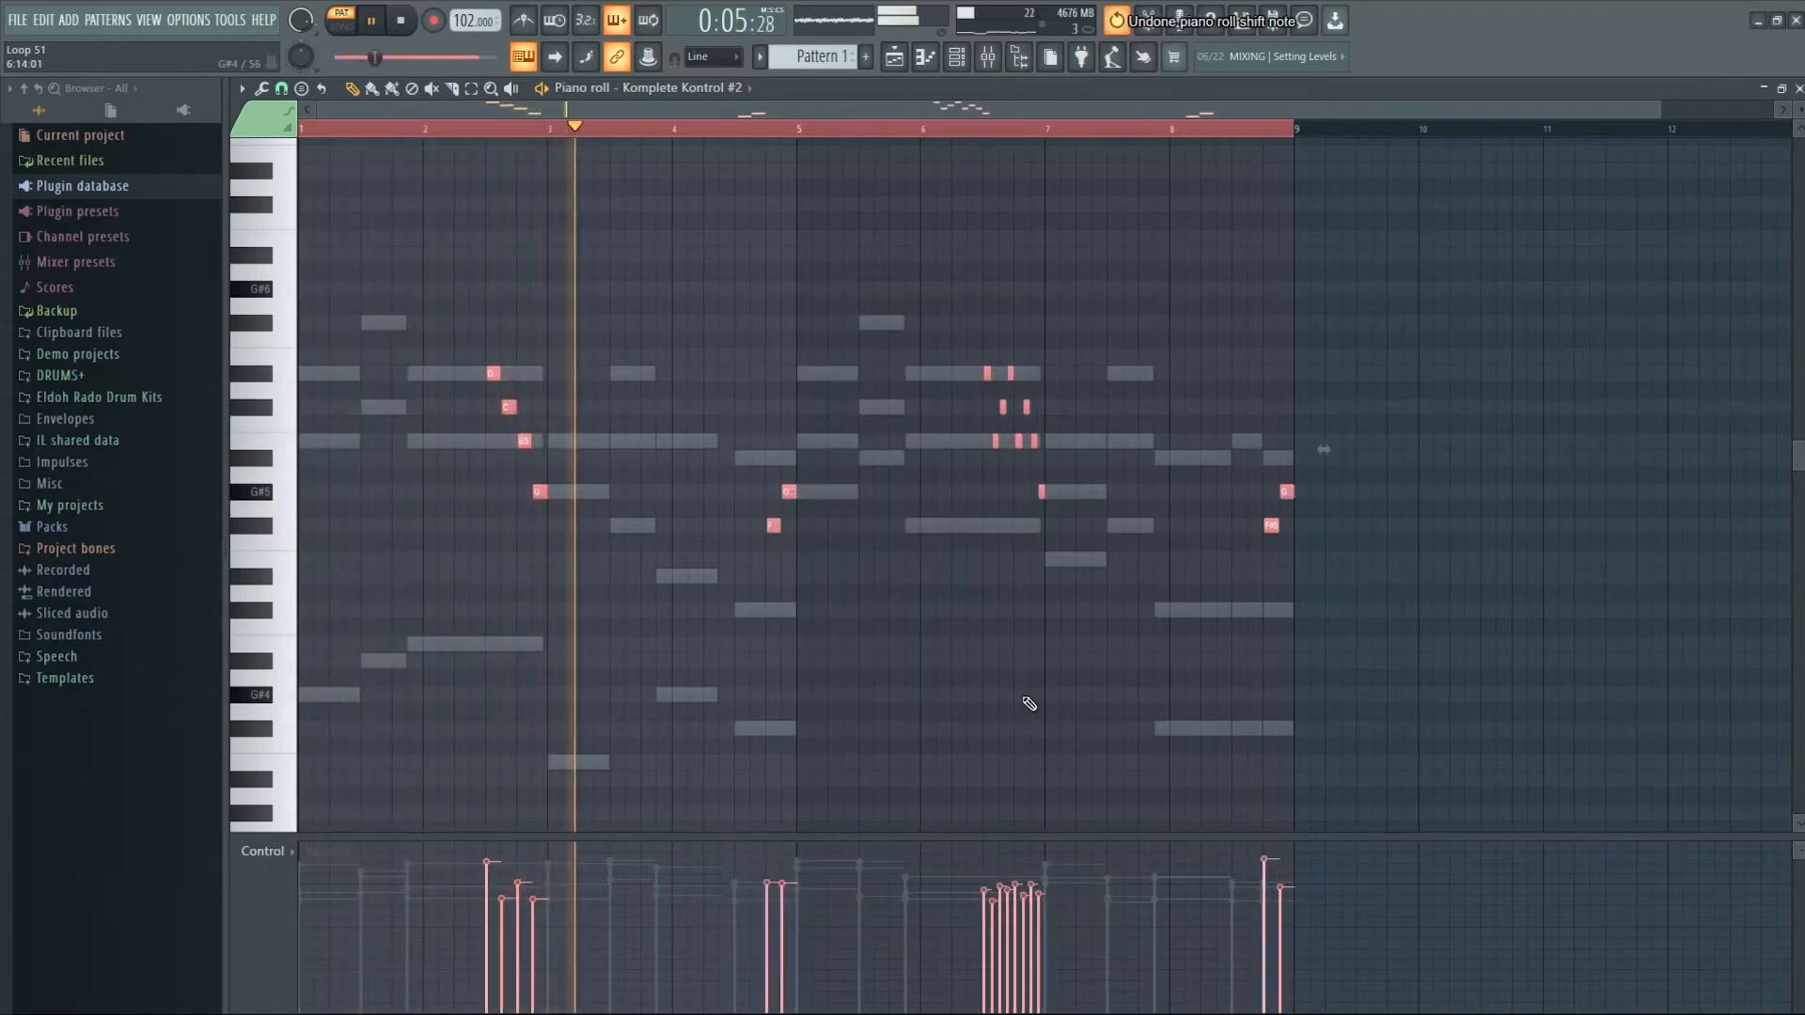
scroll(1030, 703, "down", 4)
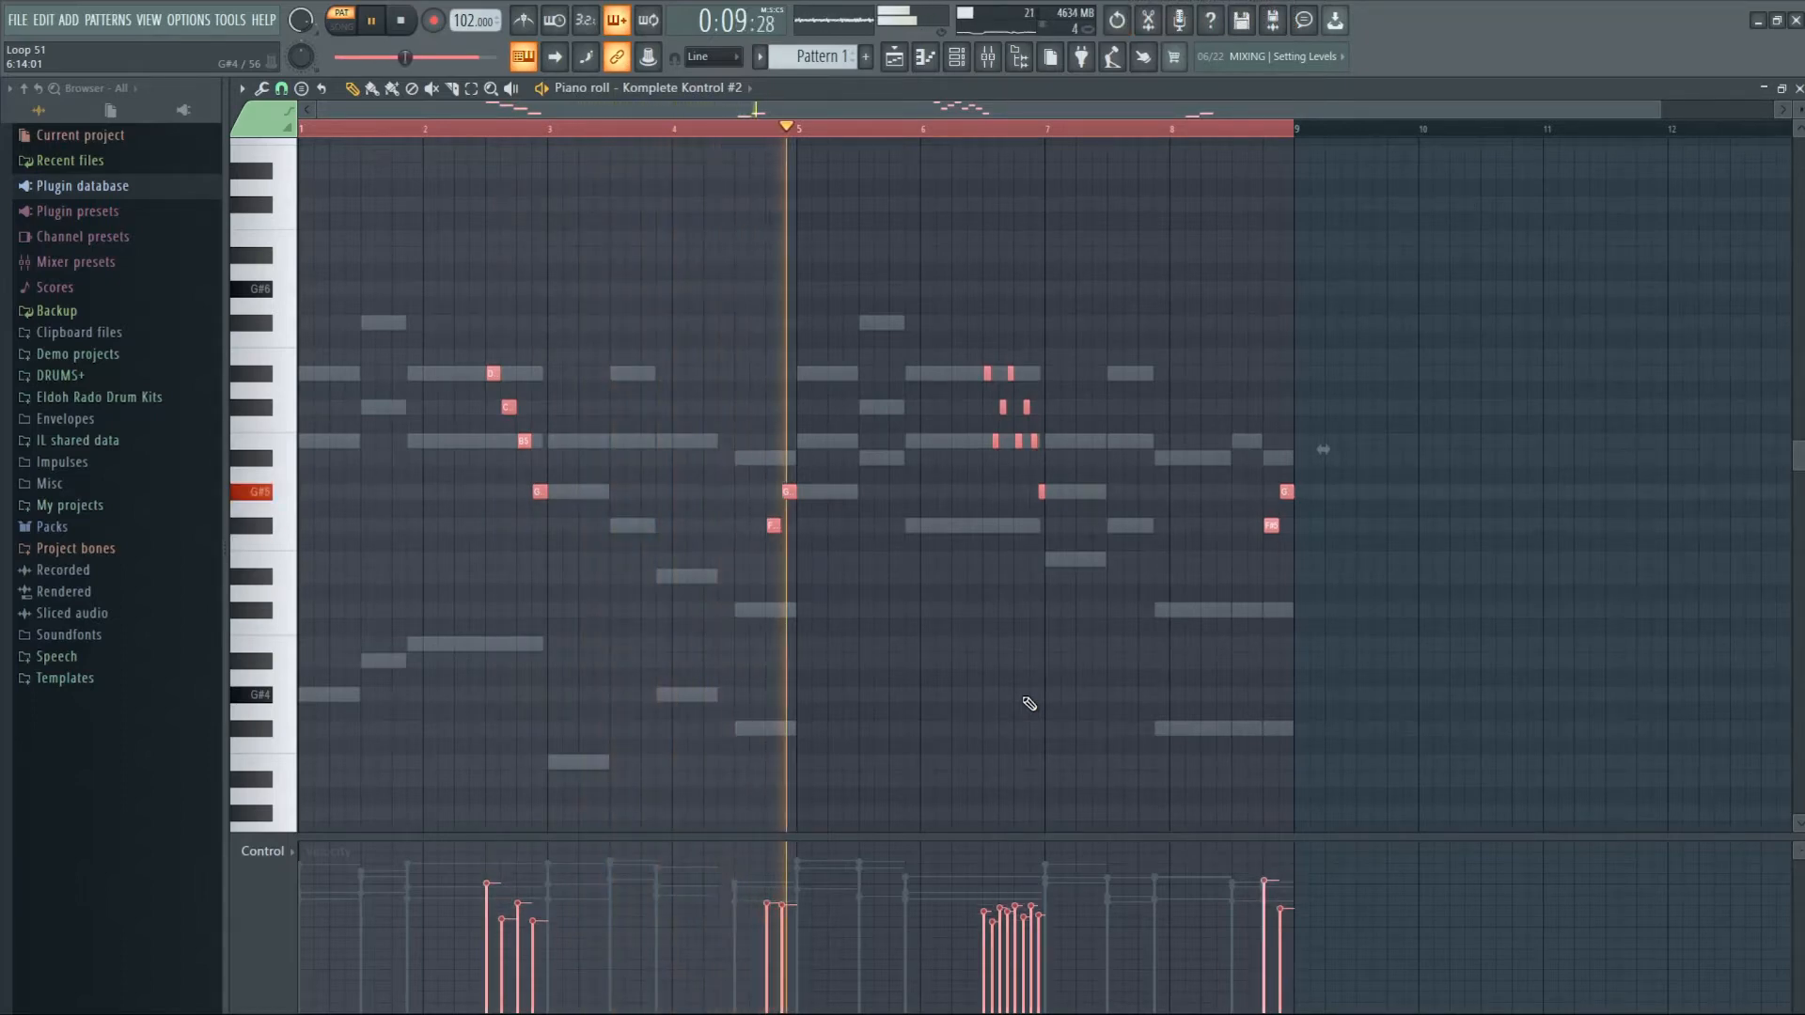
left_click(1798, 88)
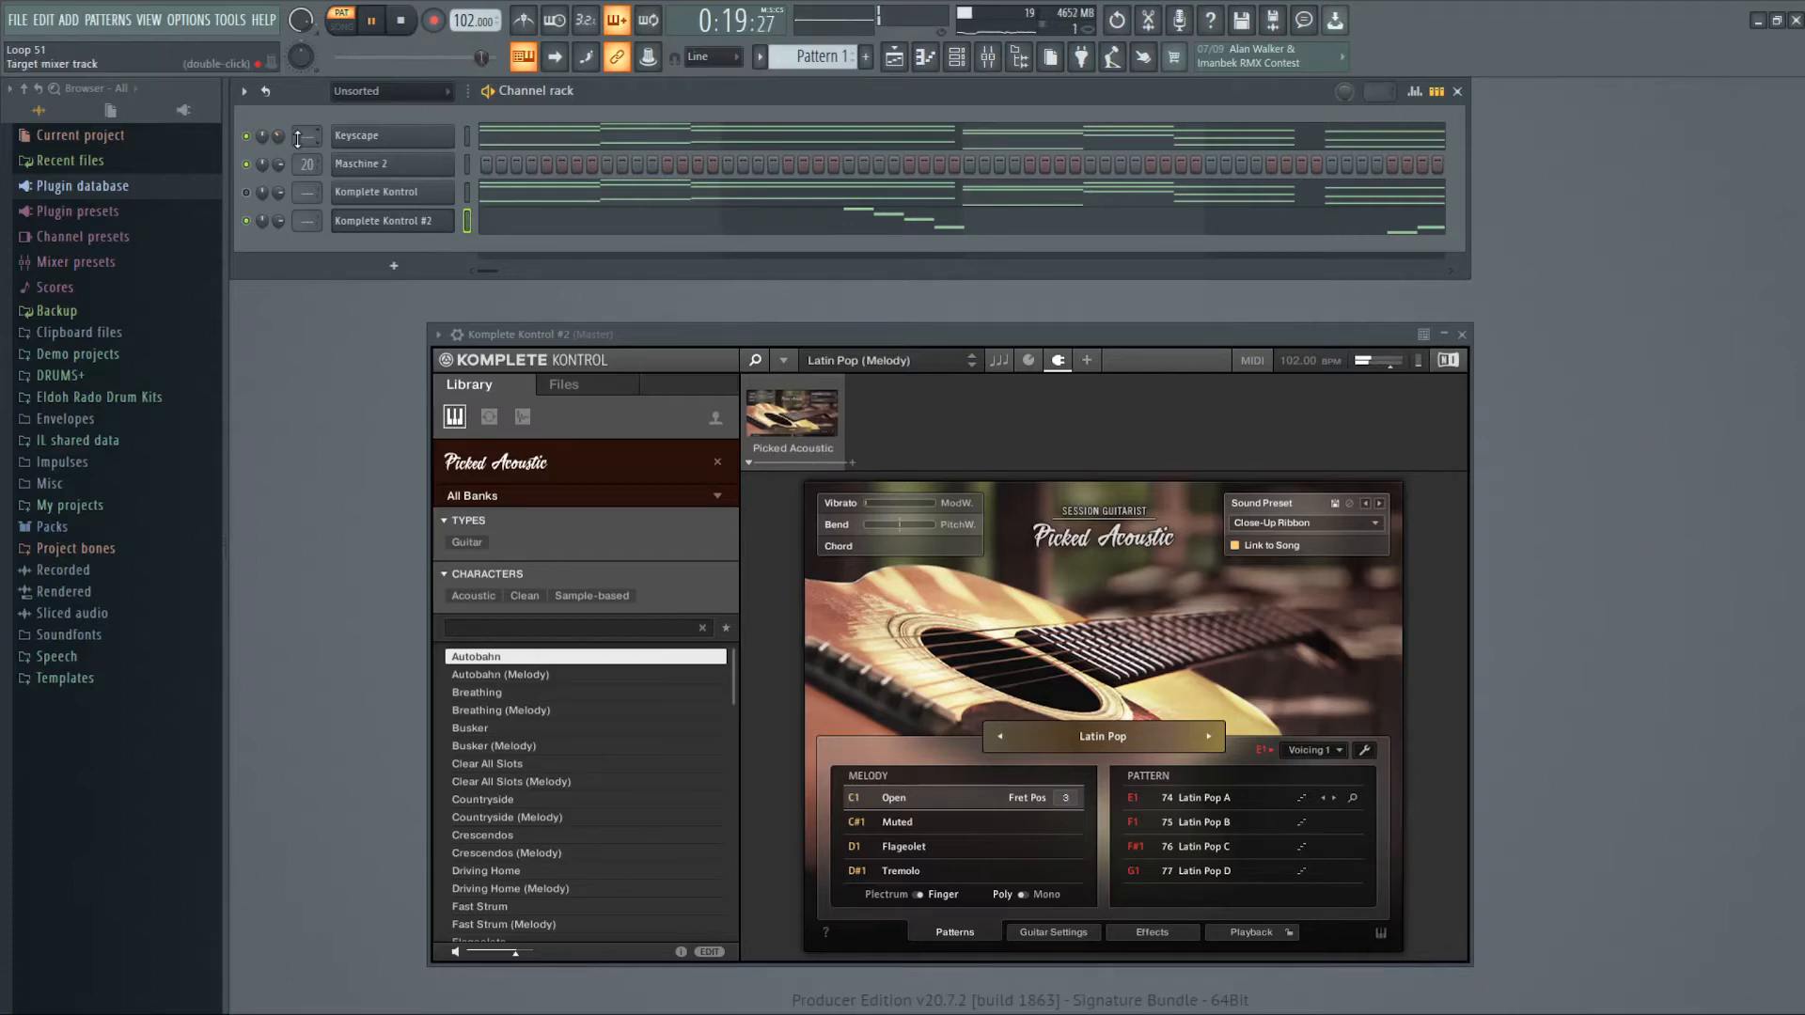
- Route the Keyscape channel to mixer track 1
key("space")
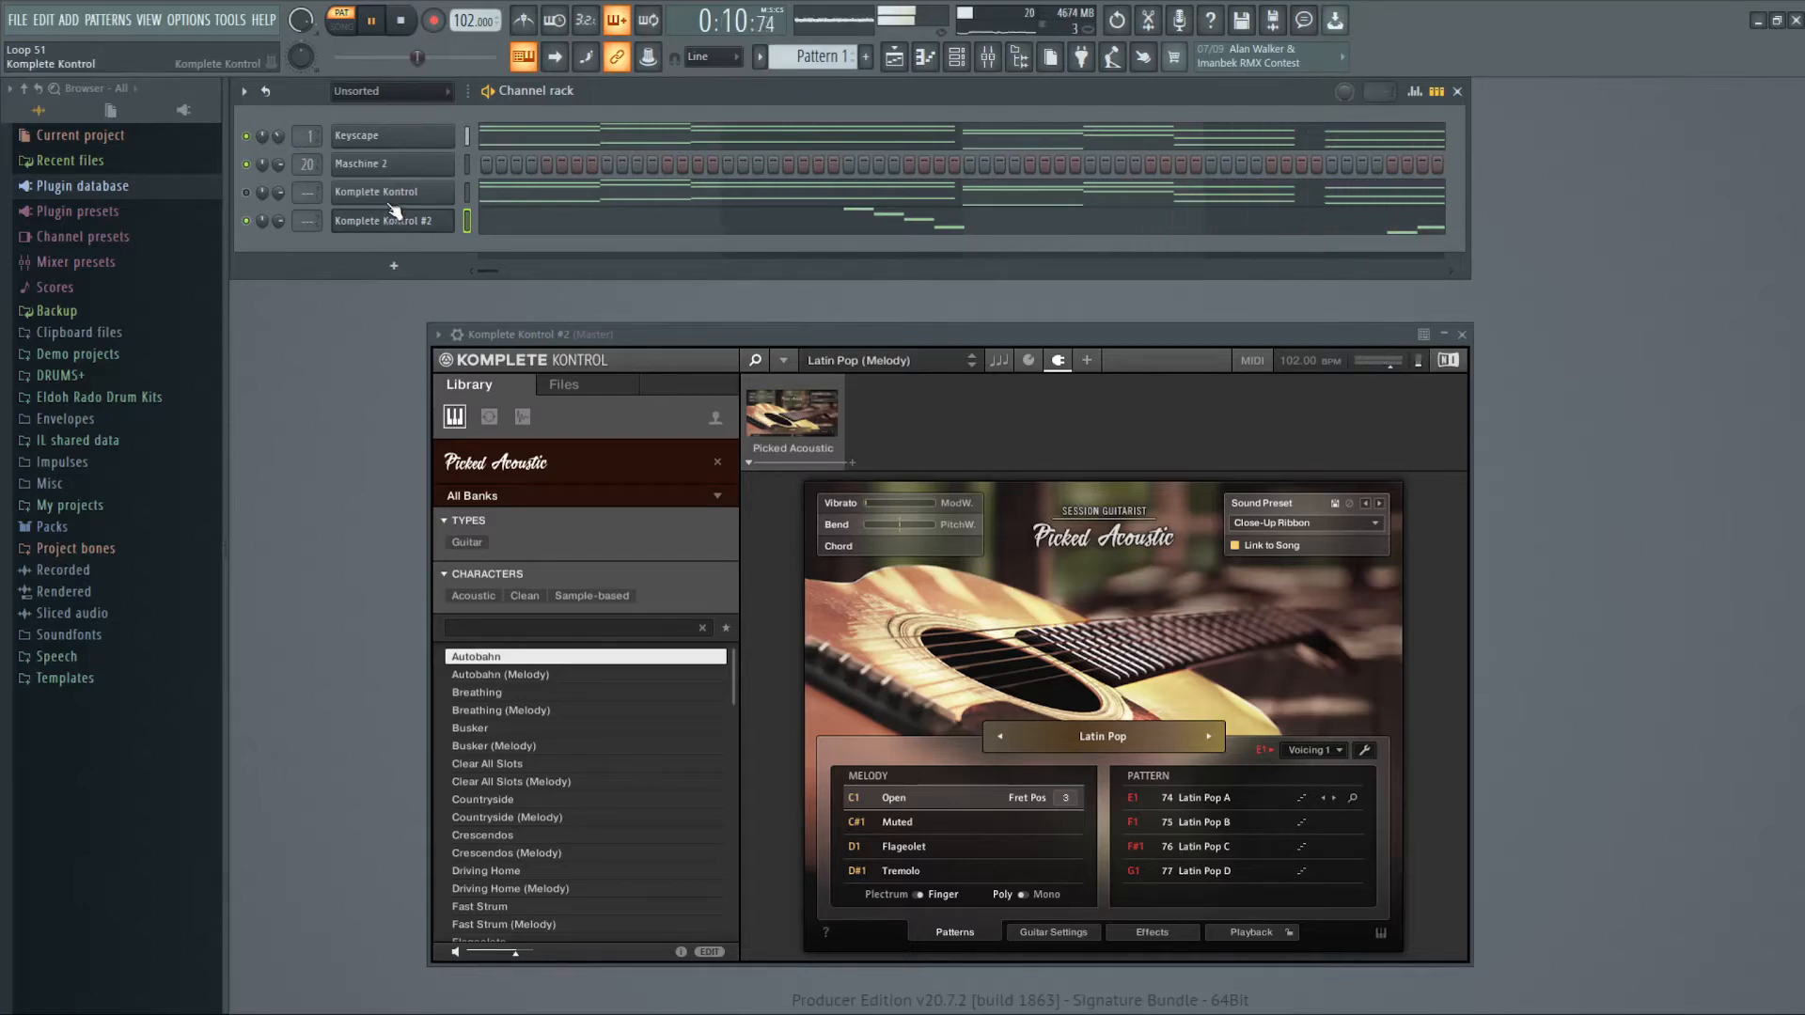
right_click(284, 136)
left_click(299, 146)
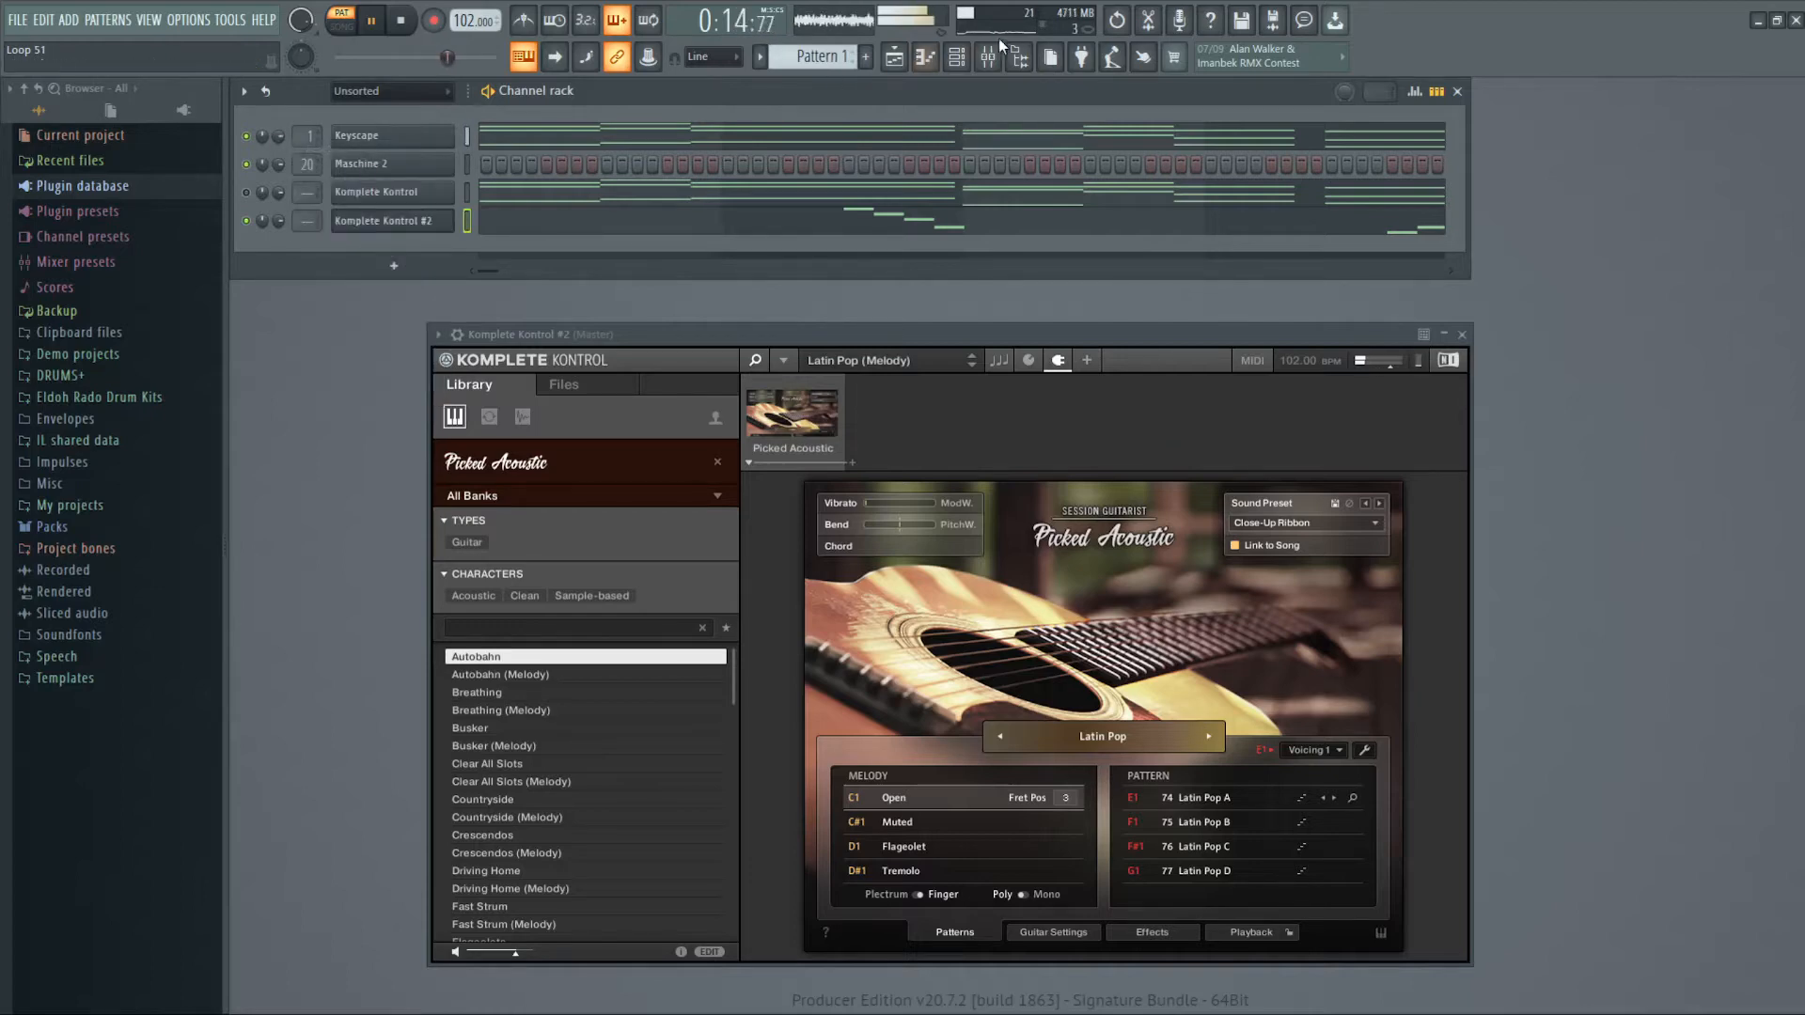
- Open the mixer and lower Insert 1's volume to about 54% while the pattern plays
left_click(986, 58)
key("space")
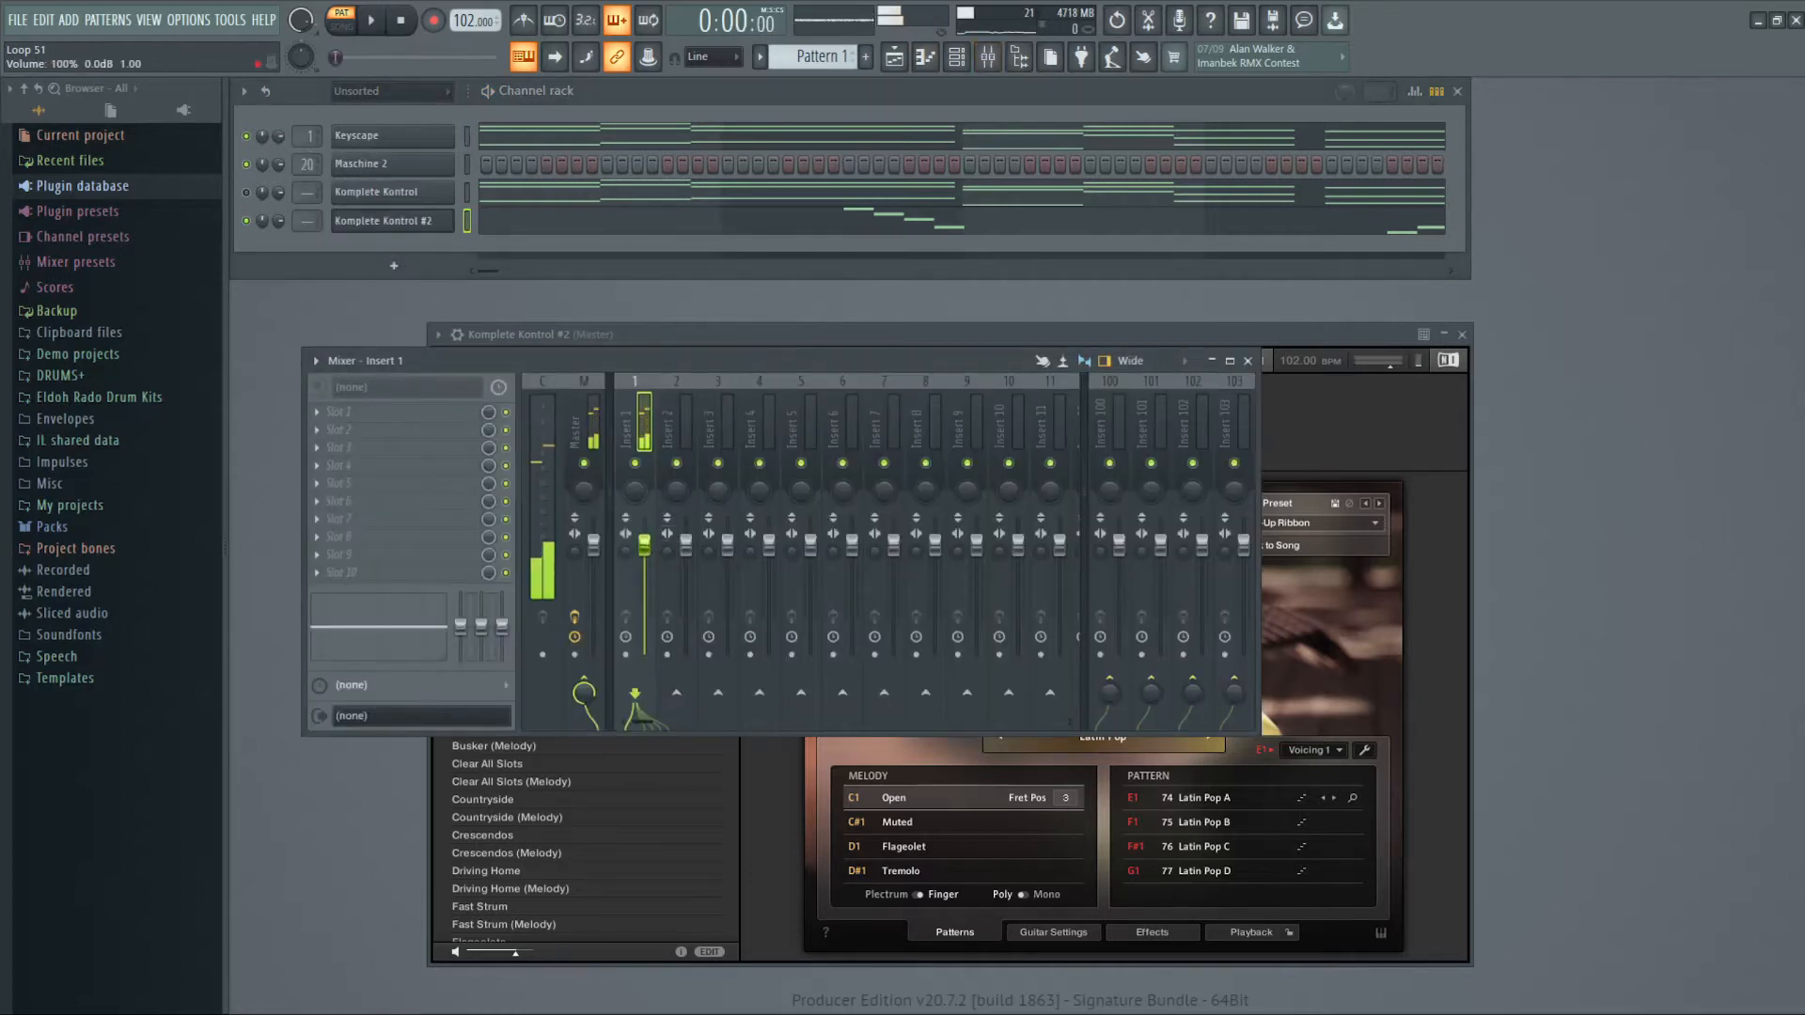
key("space")
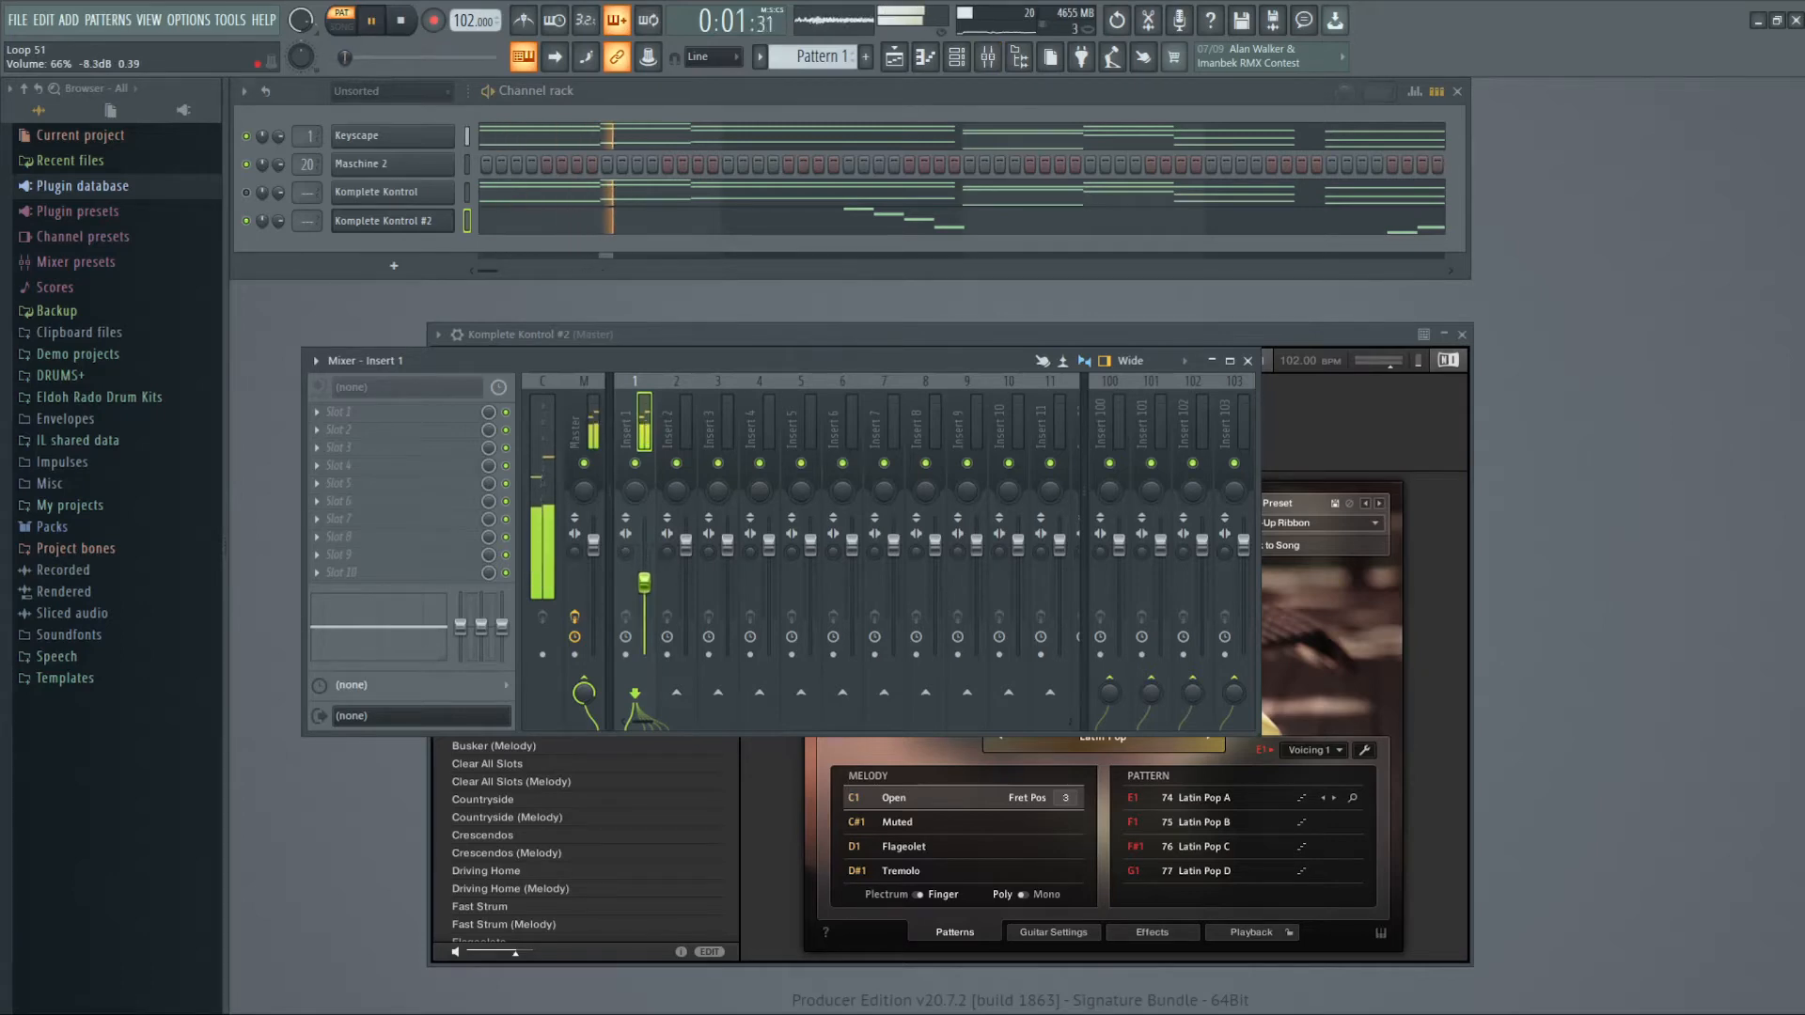
left_click_drag(644, 587, 644, 595)
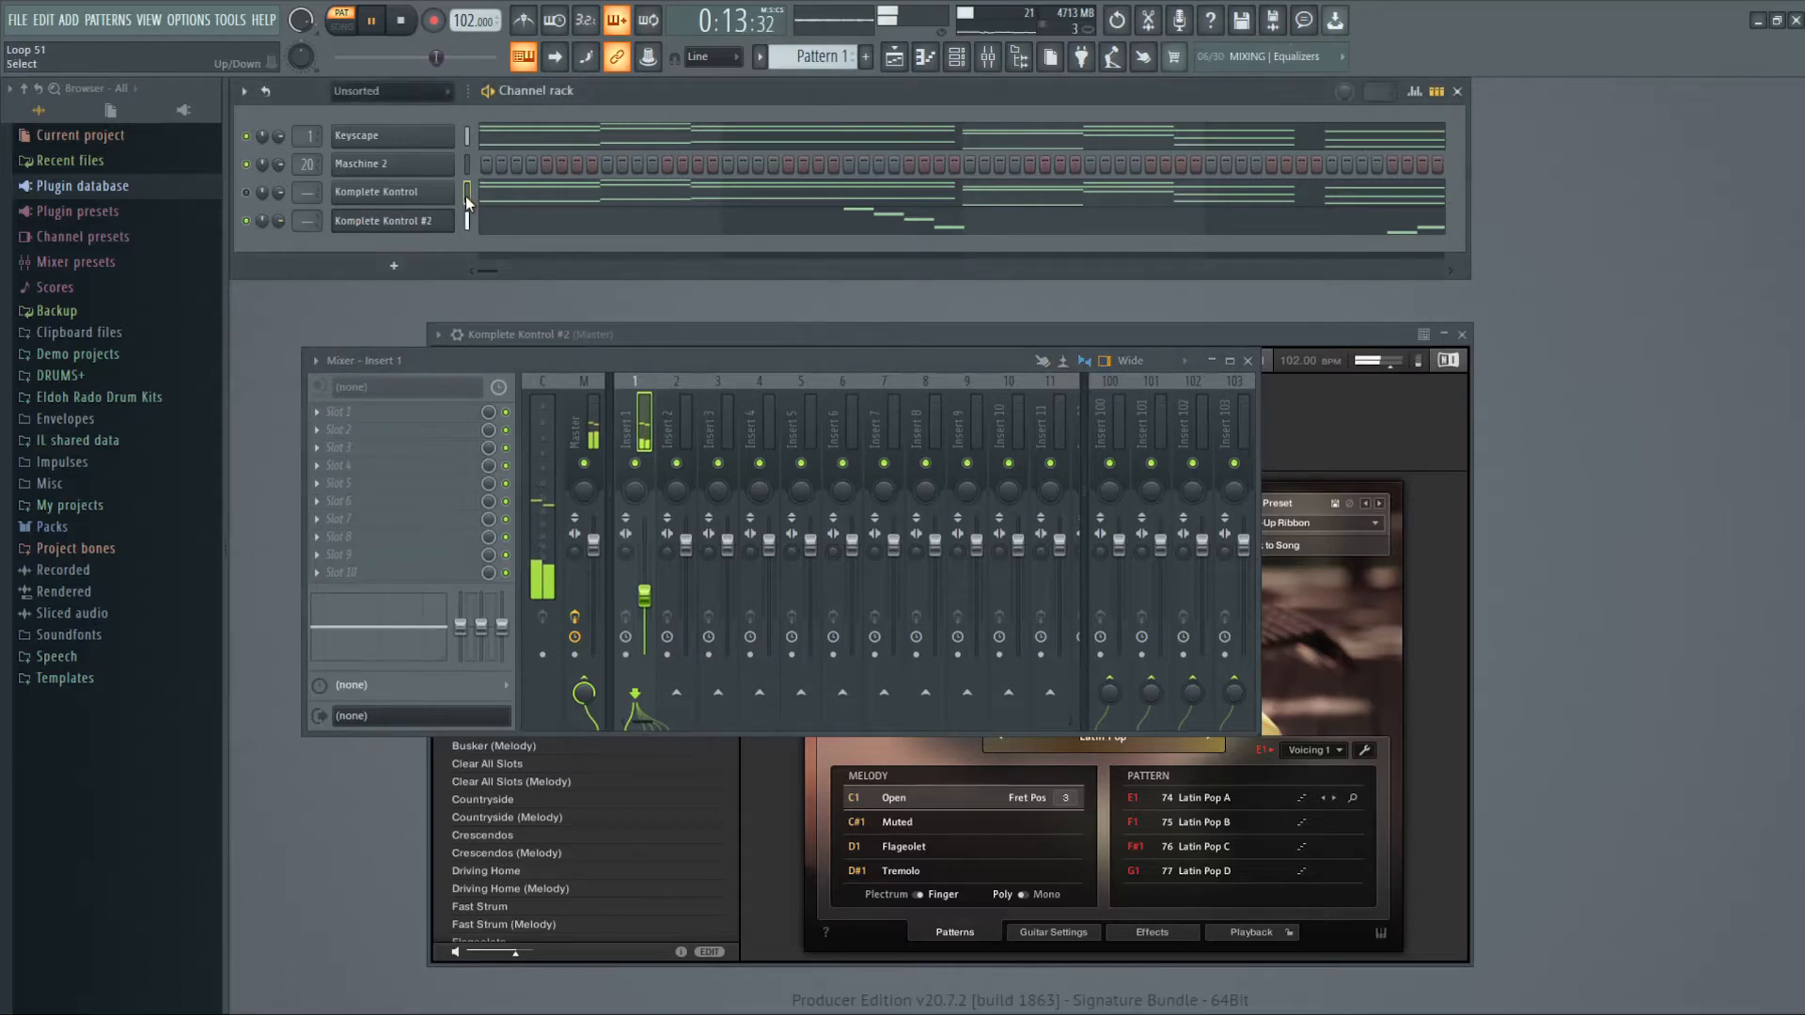
- Move the Komplete Kontrol channel above Maschine 2 and route it to mixer track 2
key("alt+Up")
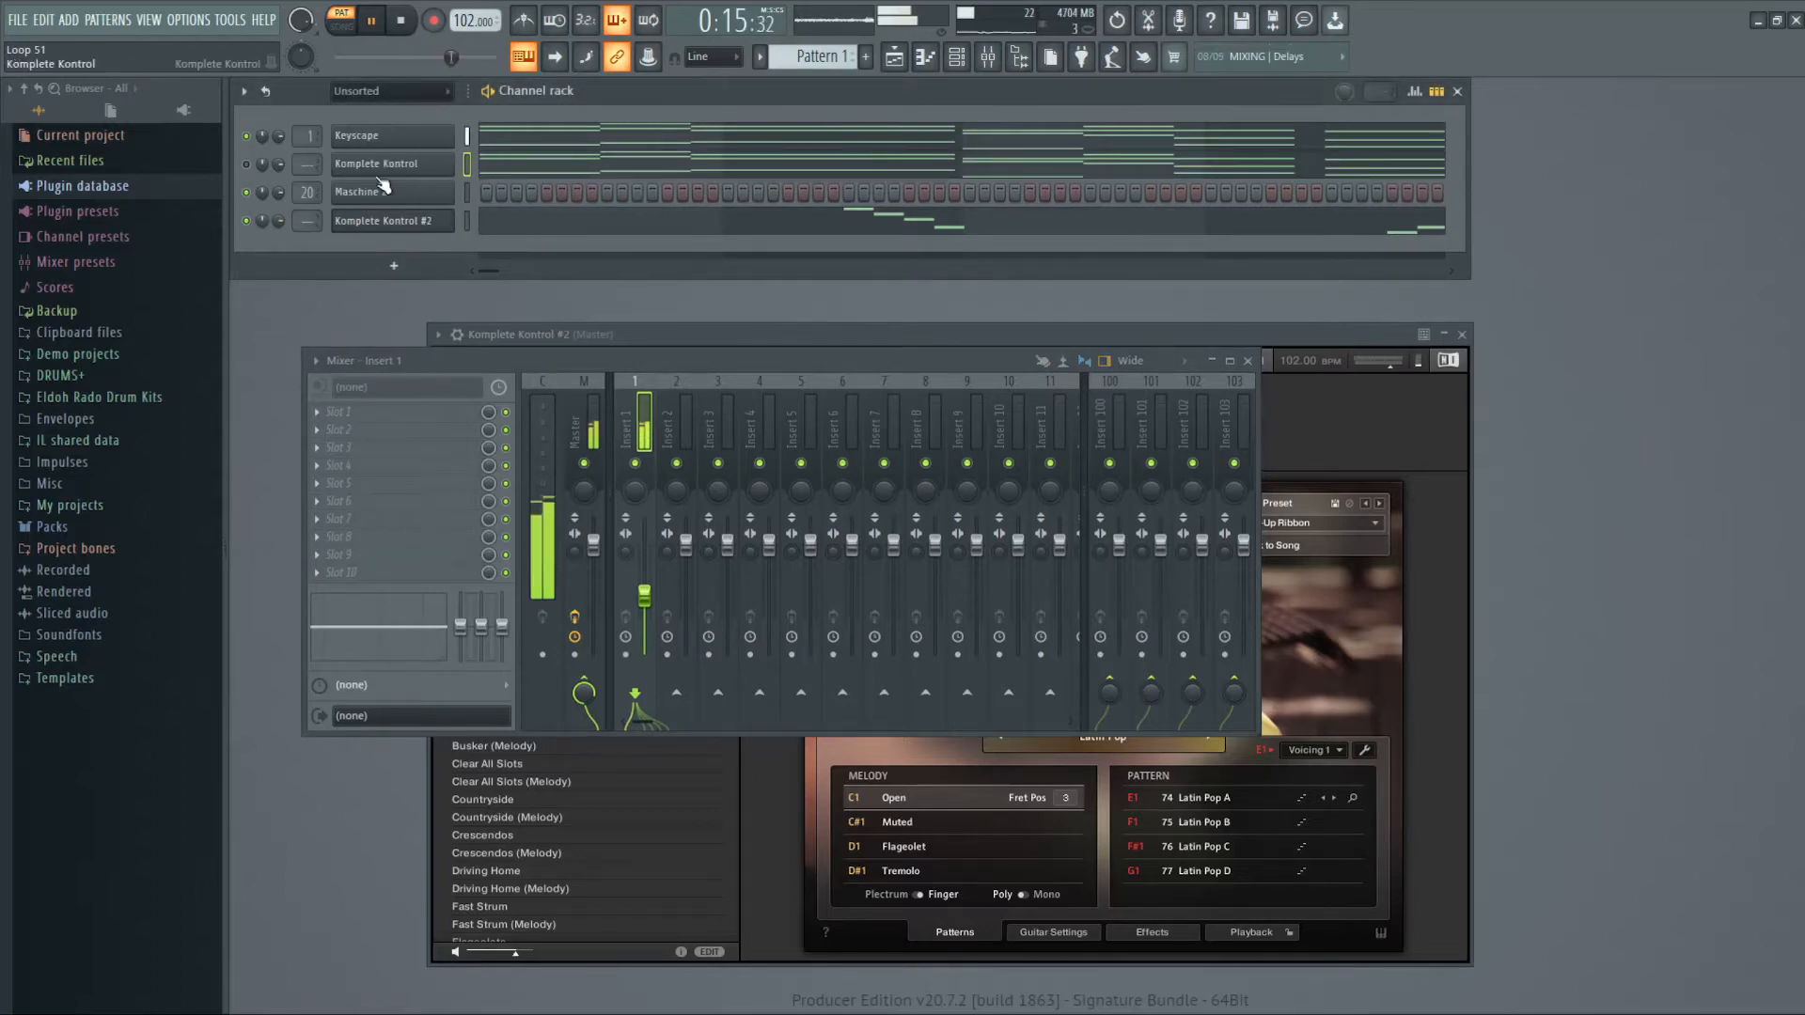
scroll(299, 176, "up", 2)
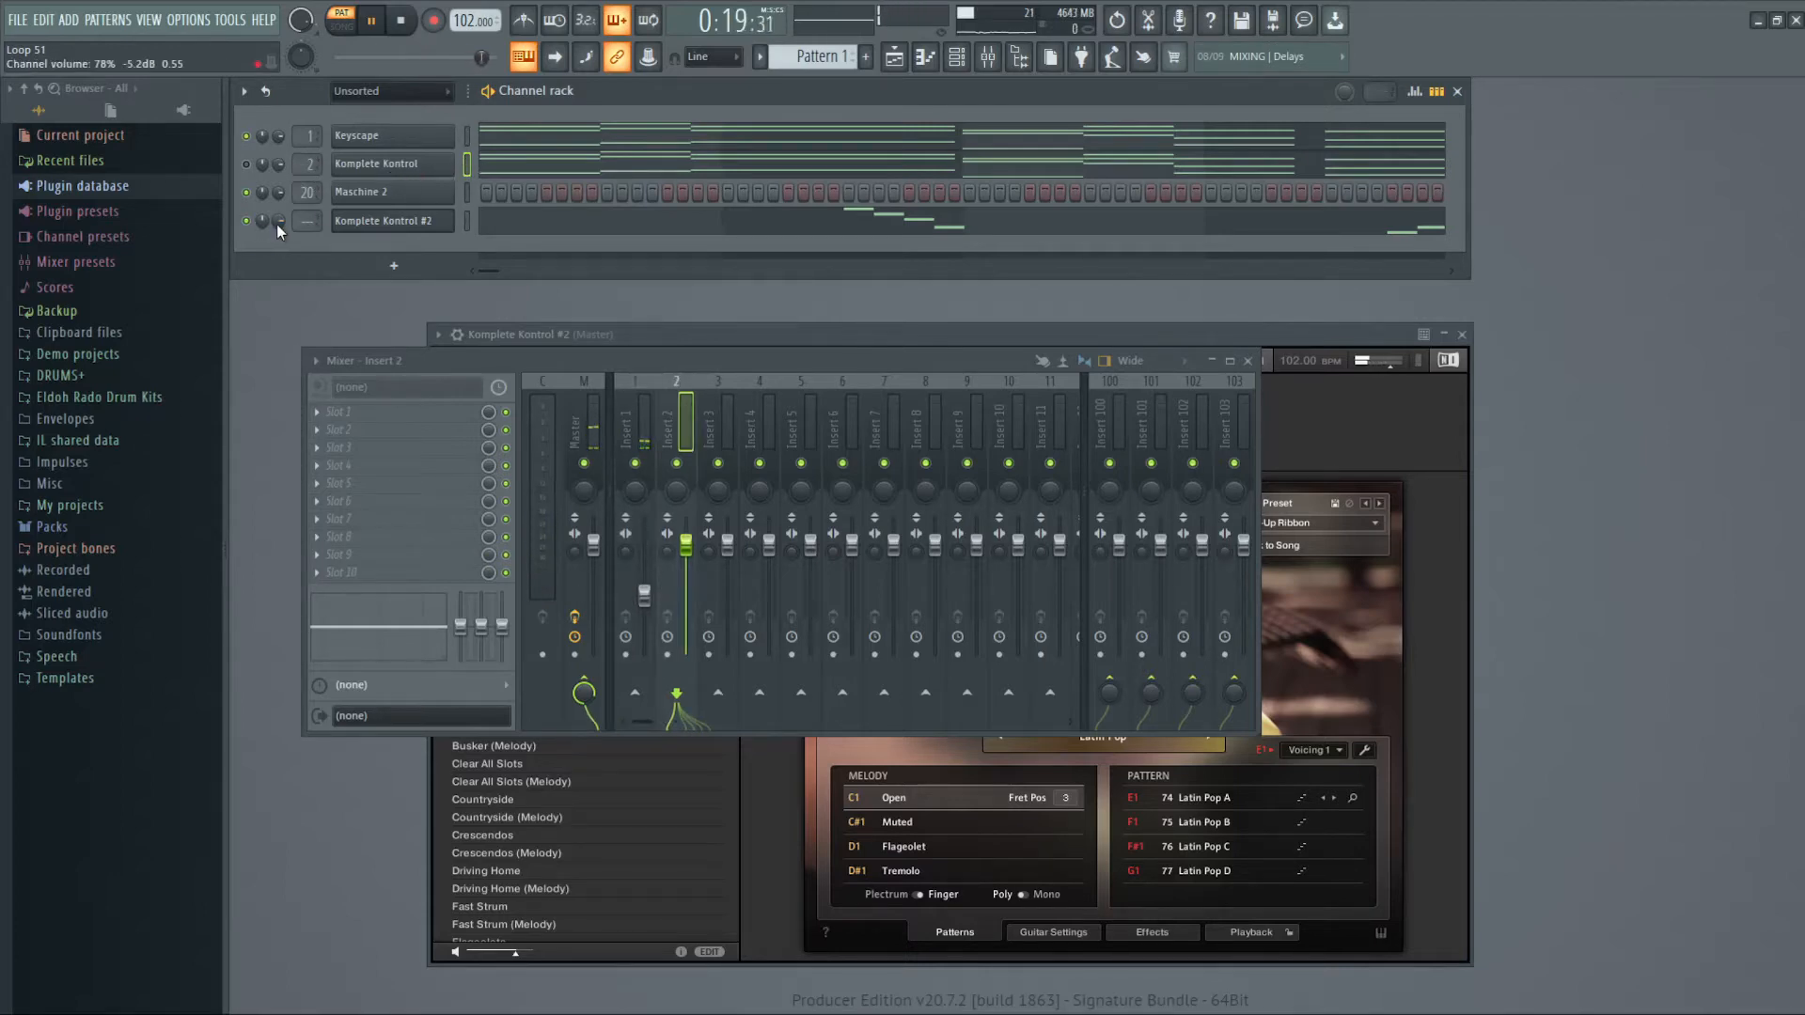
- Shift all Komplete Kontrol #2 notes slightly earlier in the piano roll, deselect them and close it
right_click(431, 219)
left_click(504, 221)
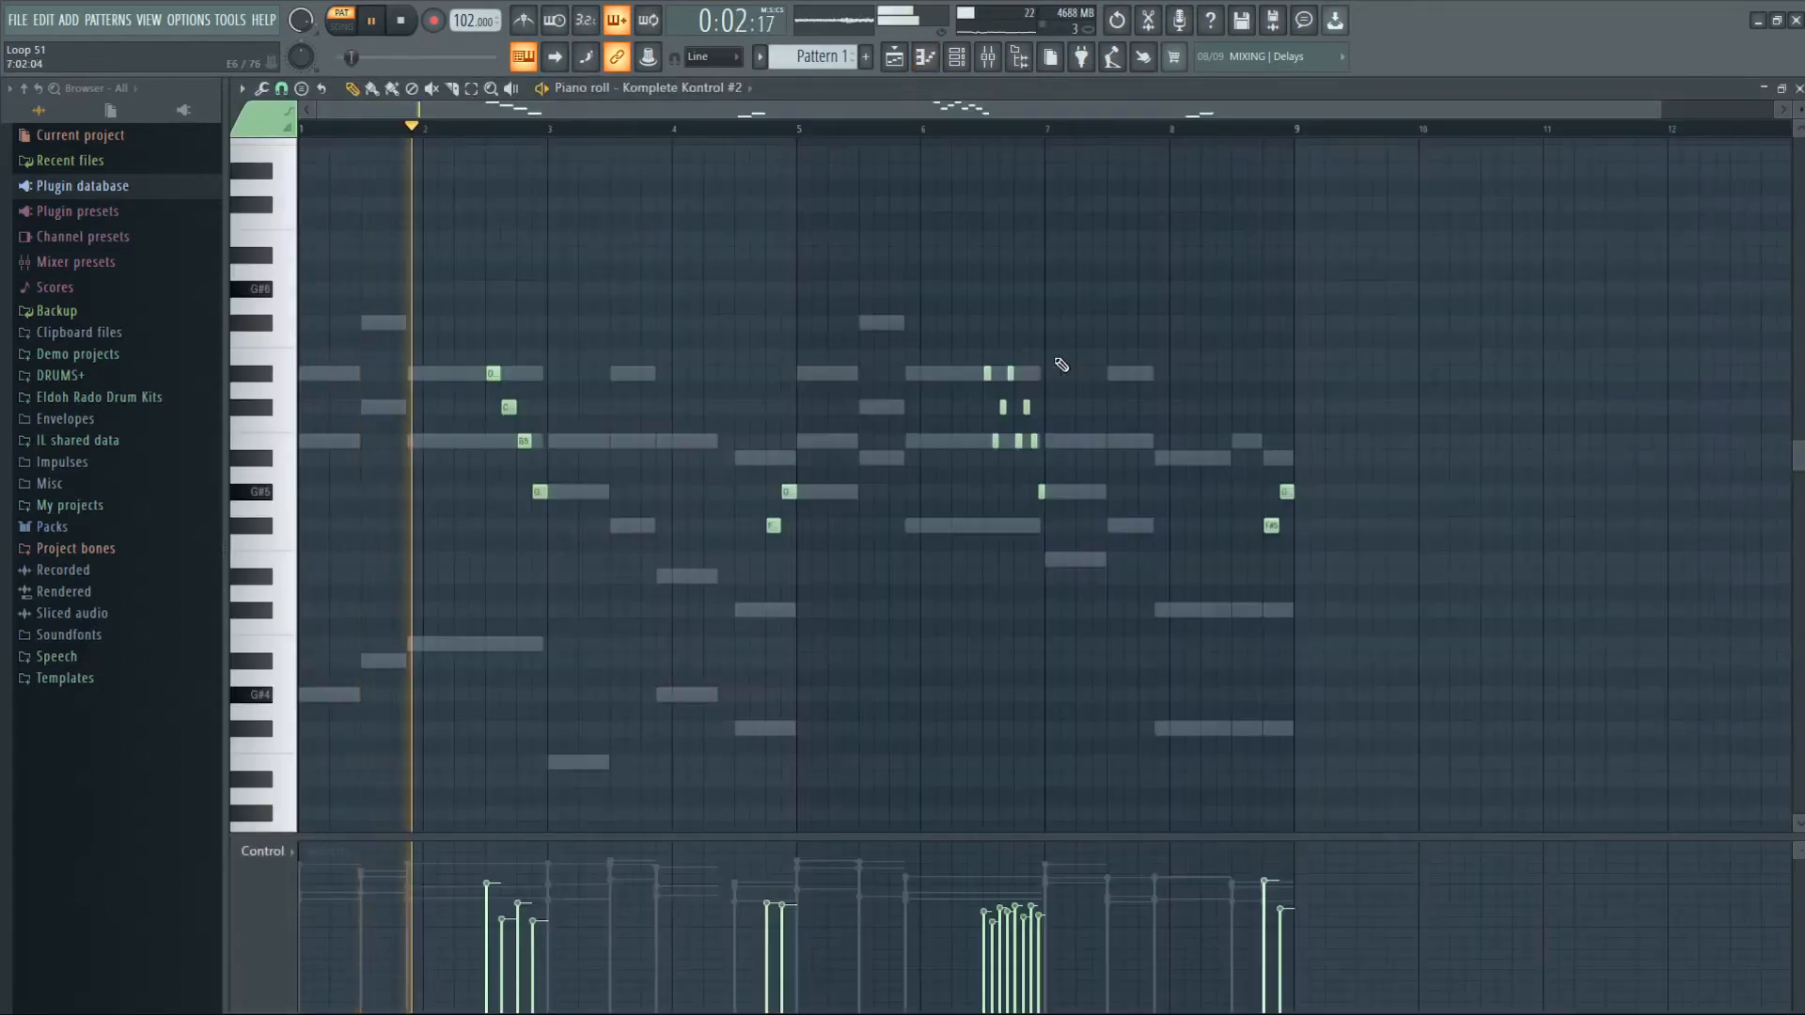
key("ctrl+a")
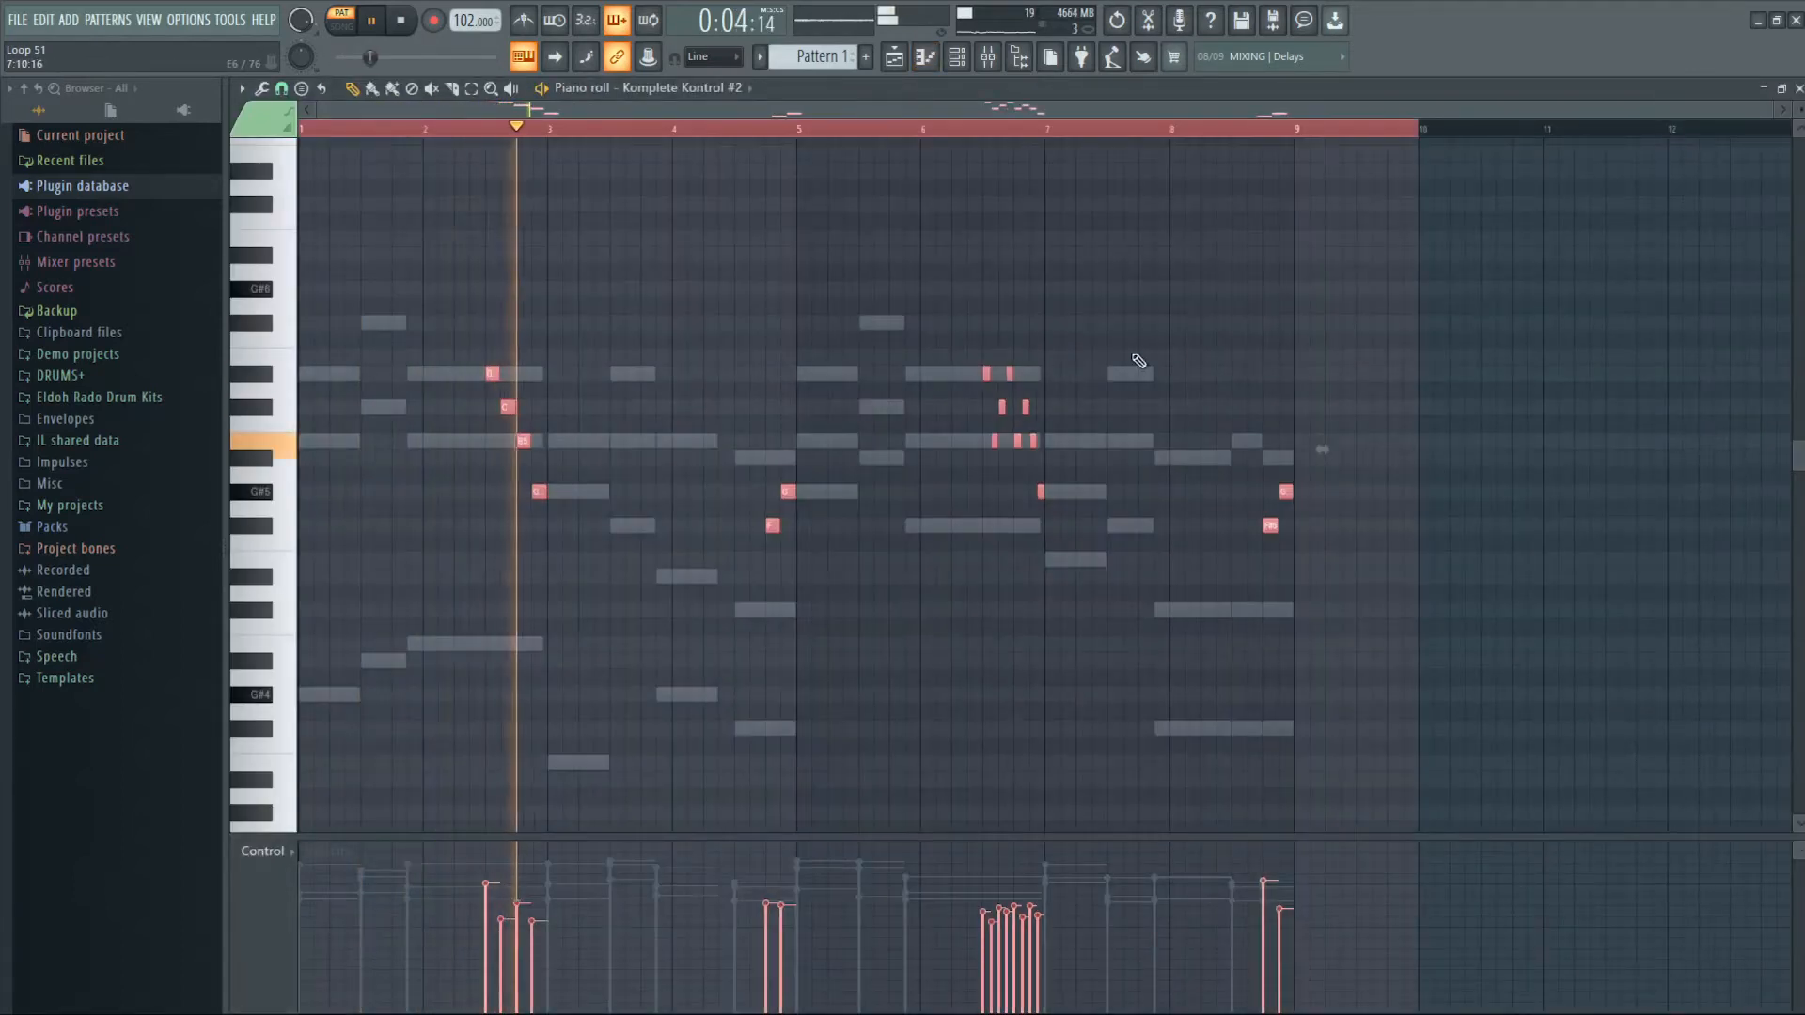
left_click(1296, 299, "ctrl")
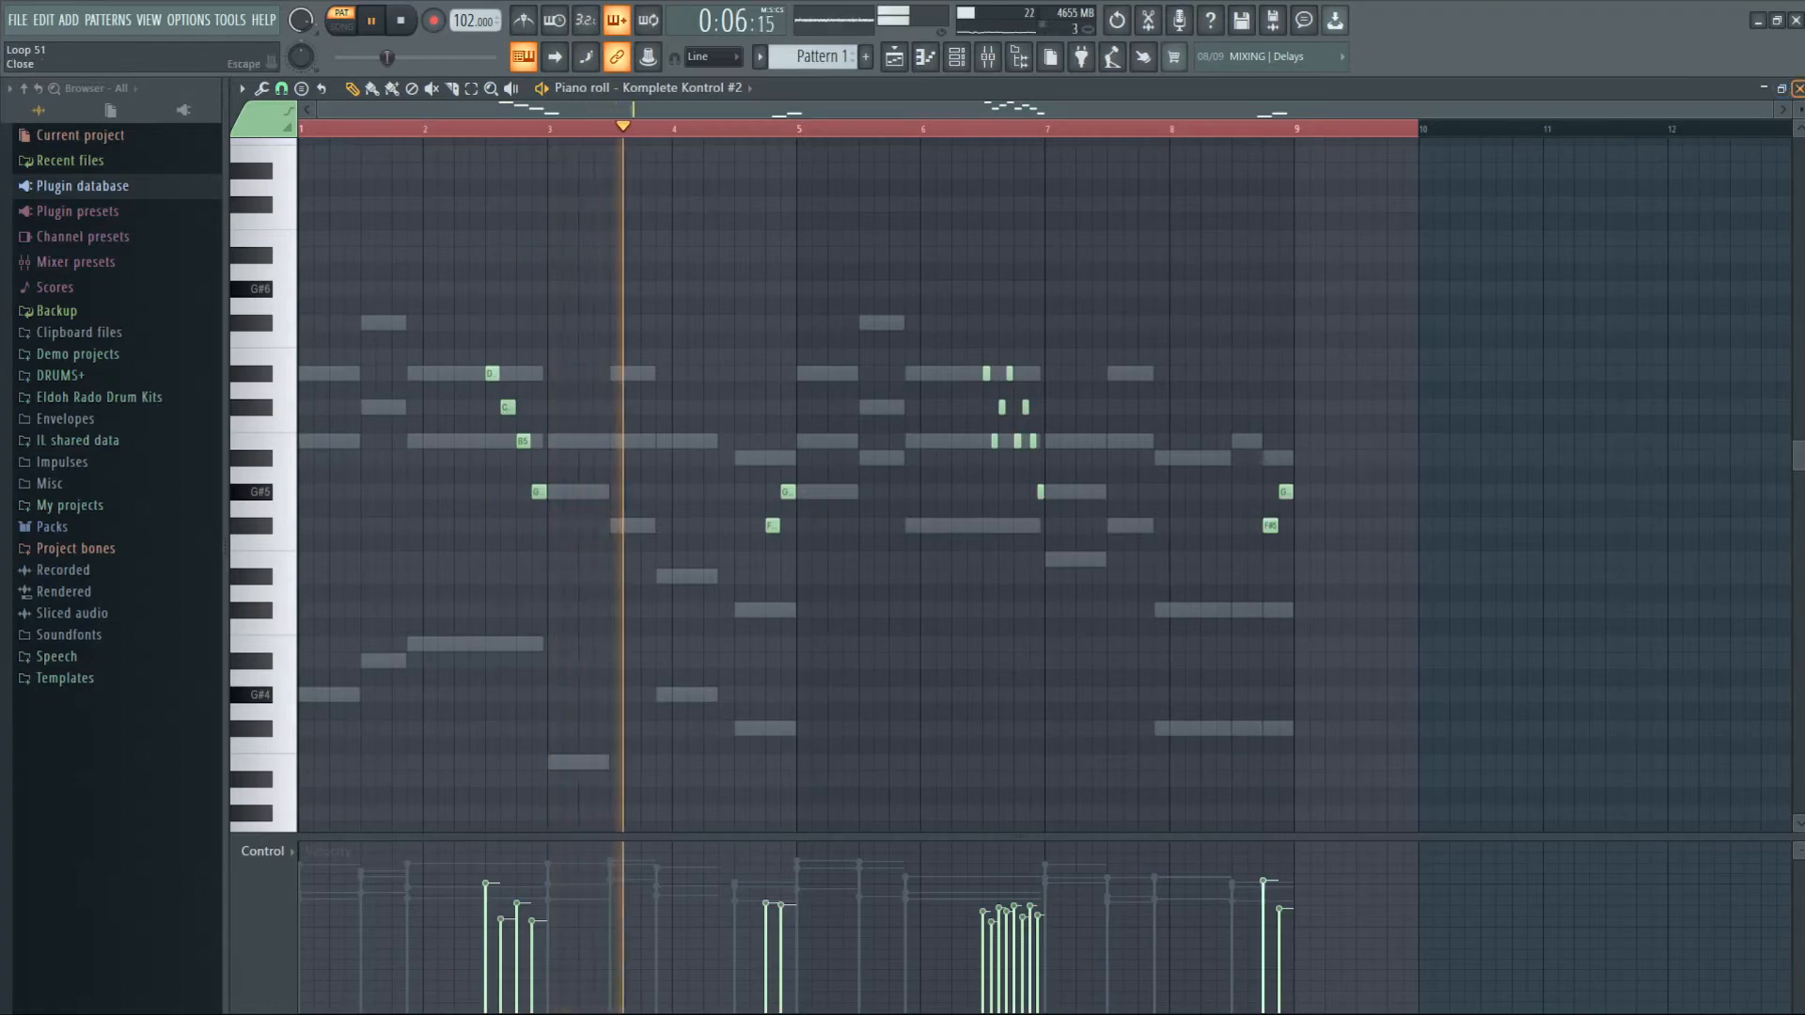
left_click(1792, 88)
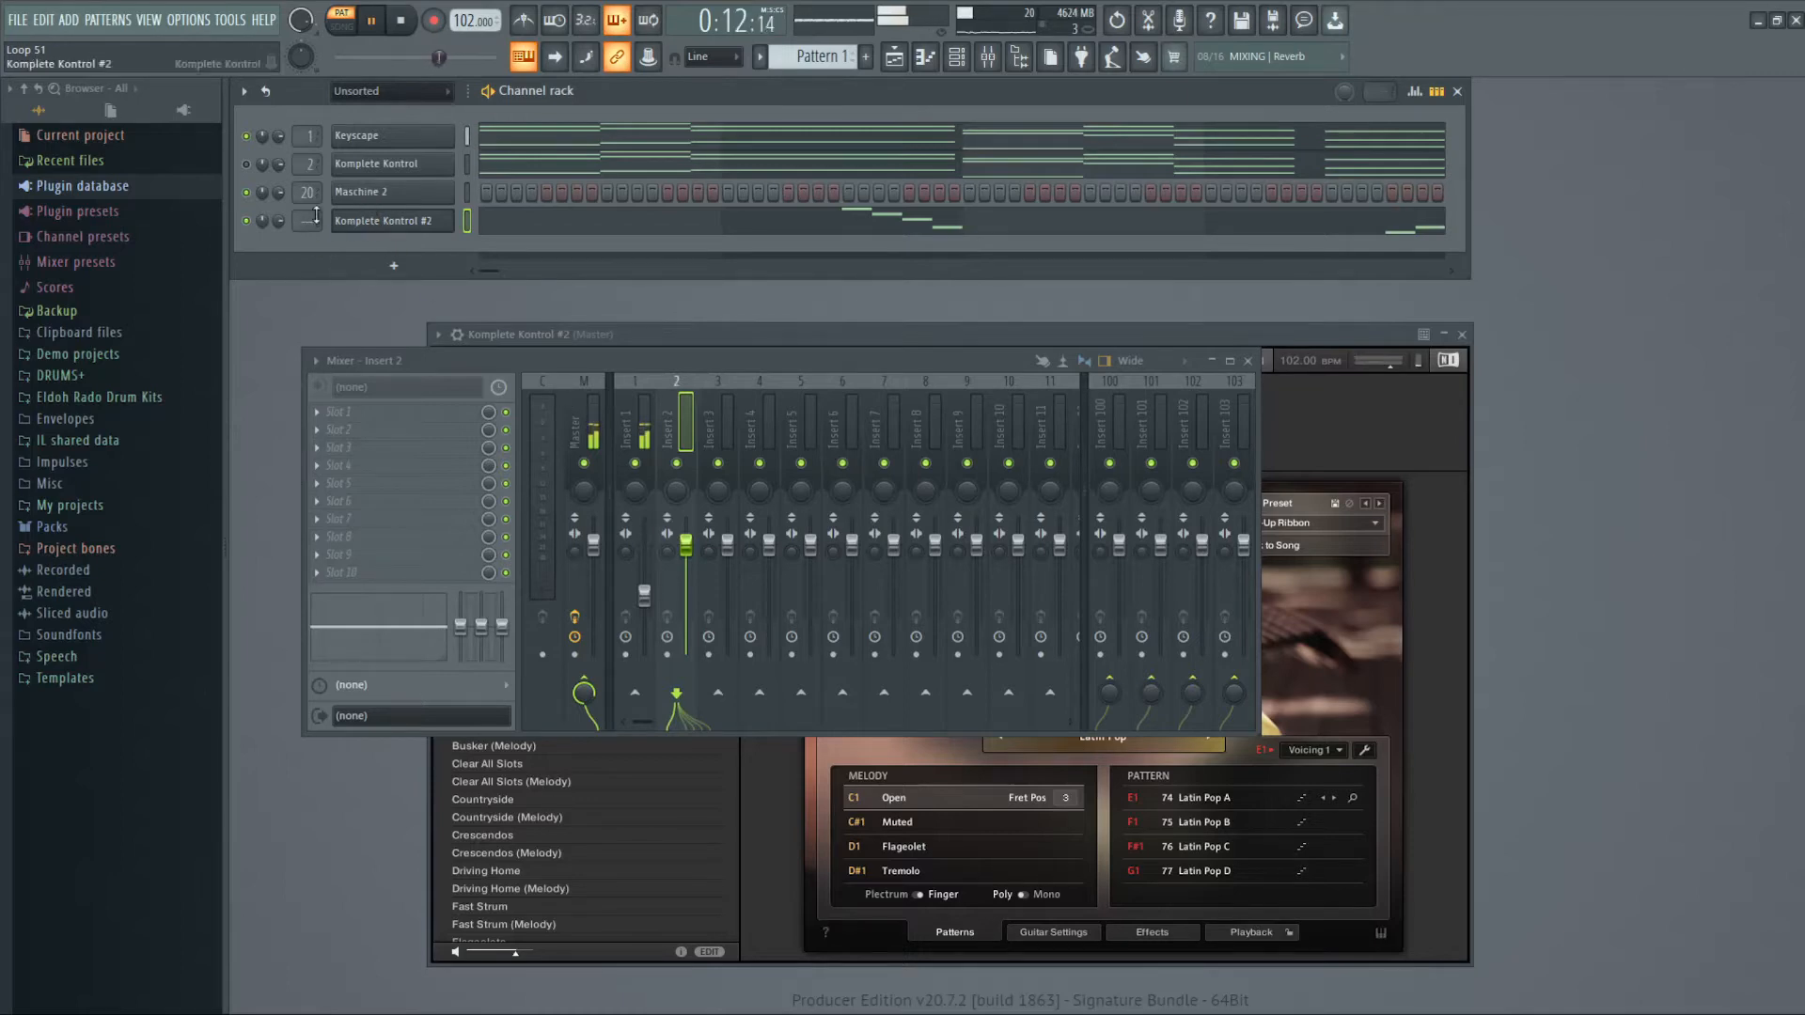
- Route Komplete Kontrol #2 to mixer track 3 and move the channel above Maschine 2
scroll(297, 218, "up", 3)
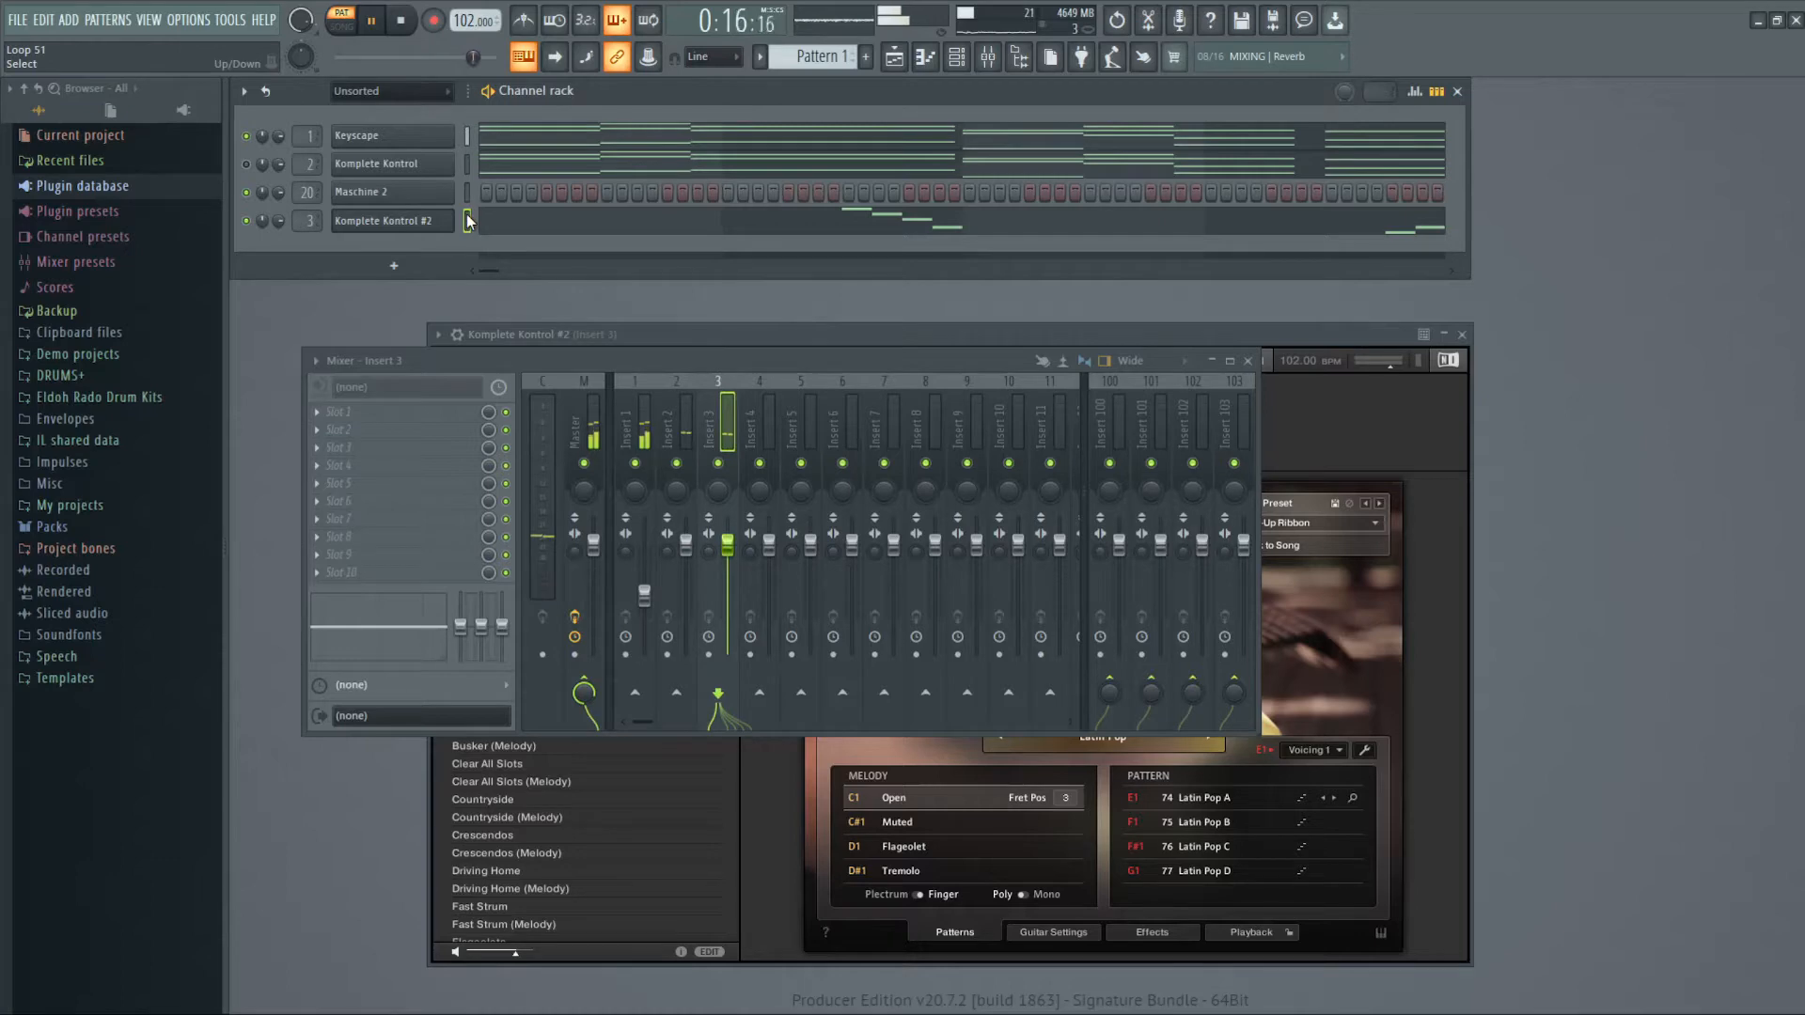
key("alt+Up")
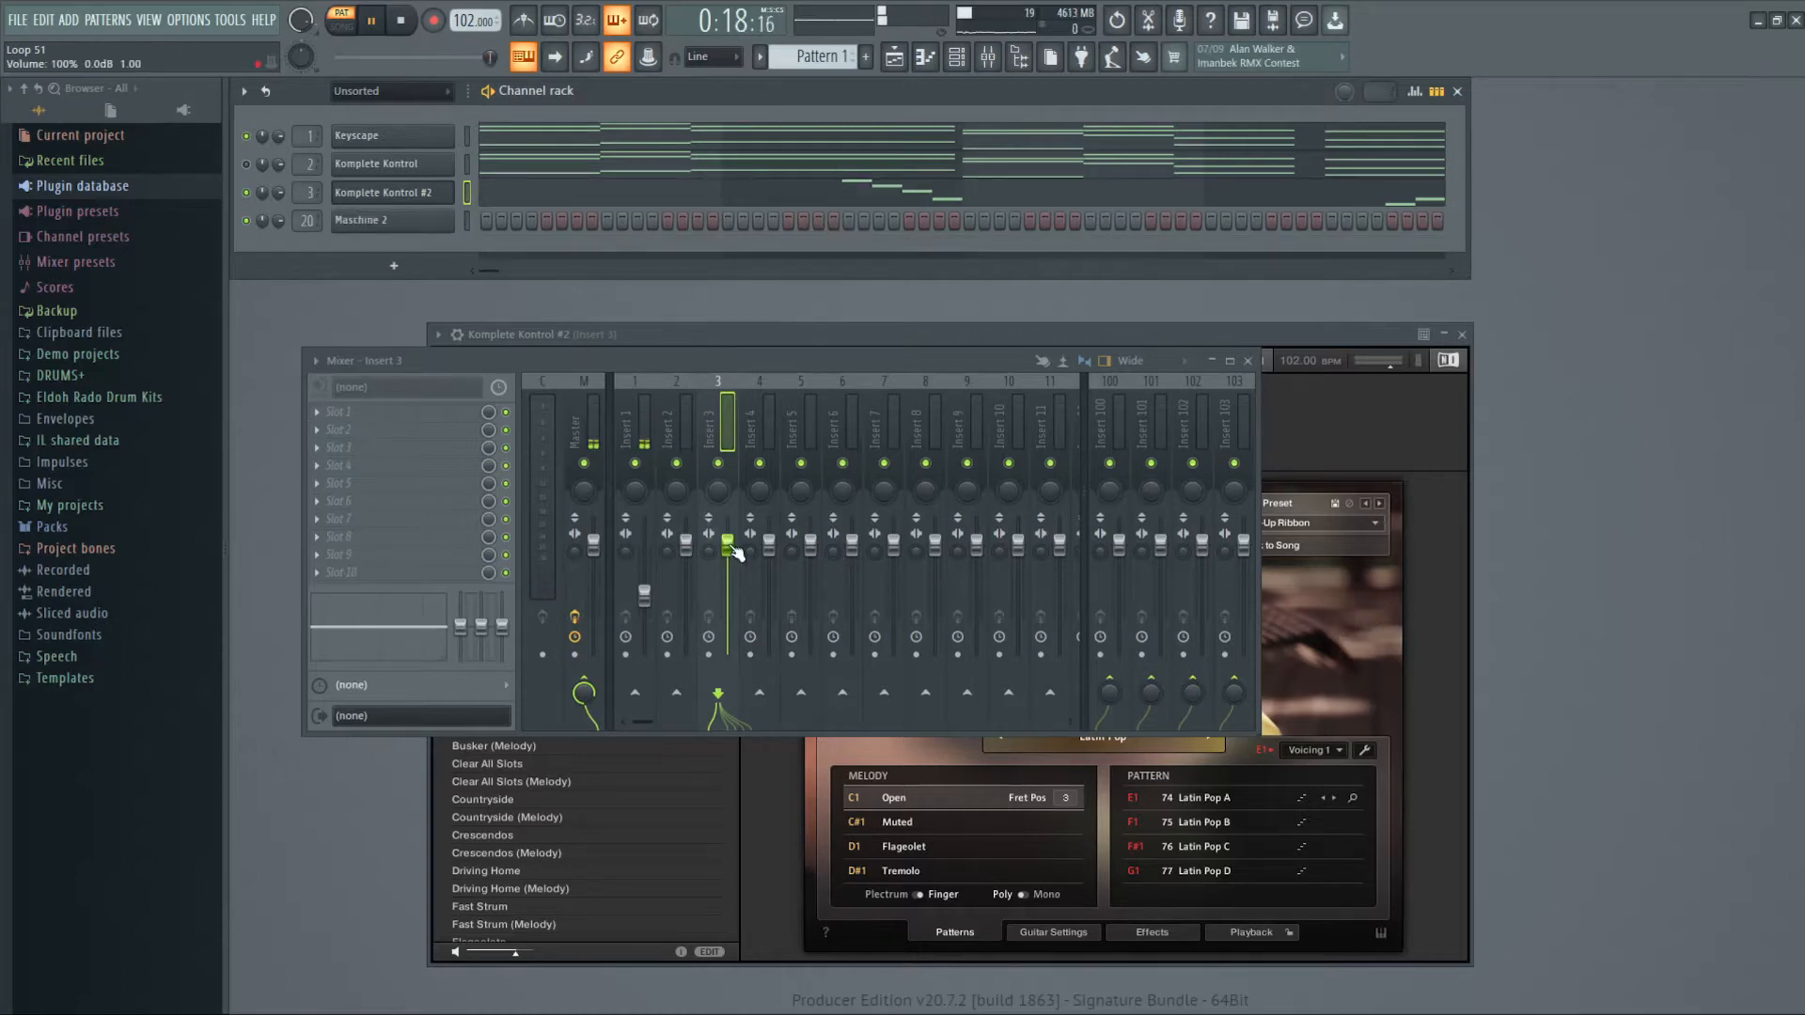
- Lower Insert 3's volume to 76% and Insert 2's volume to 63% in the mixer
left_click_drag(729, 544, 729, 571)
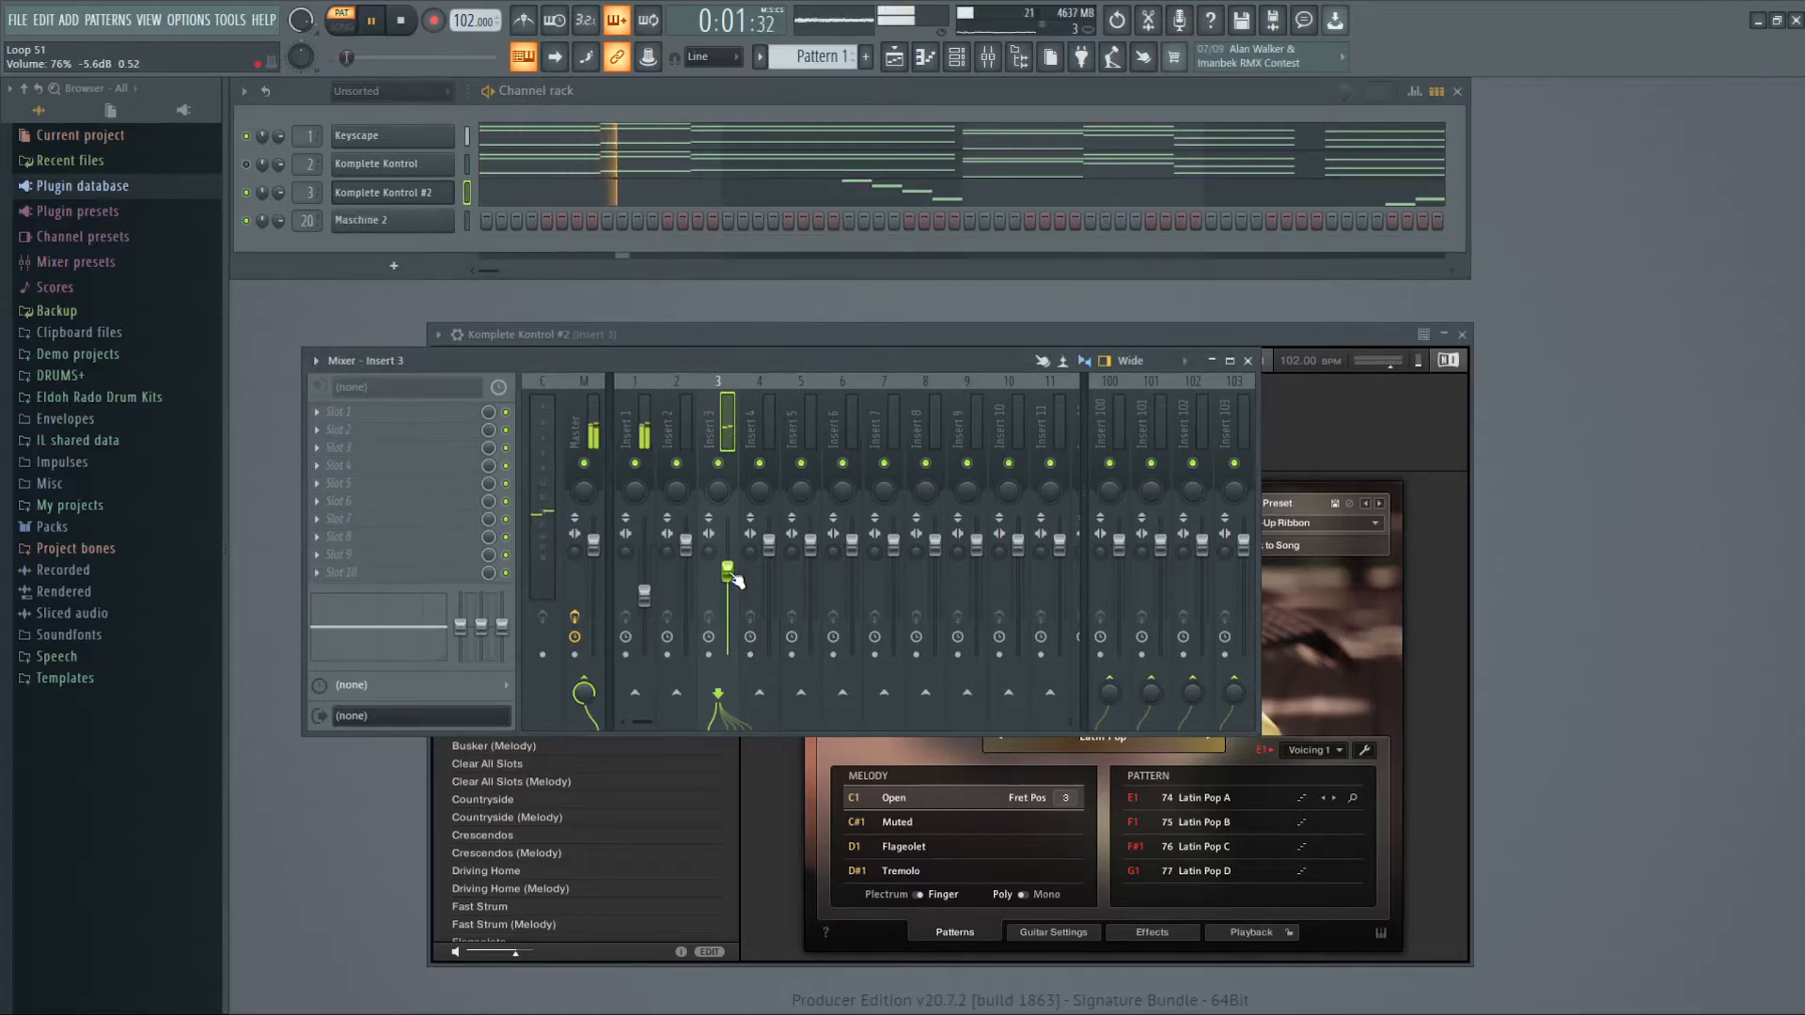
left_click_drag(685, 544, 686, 583)
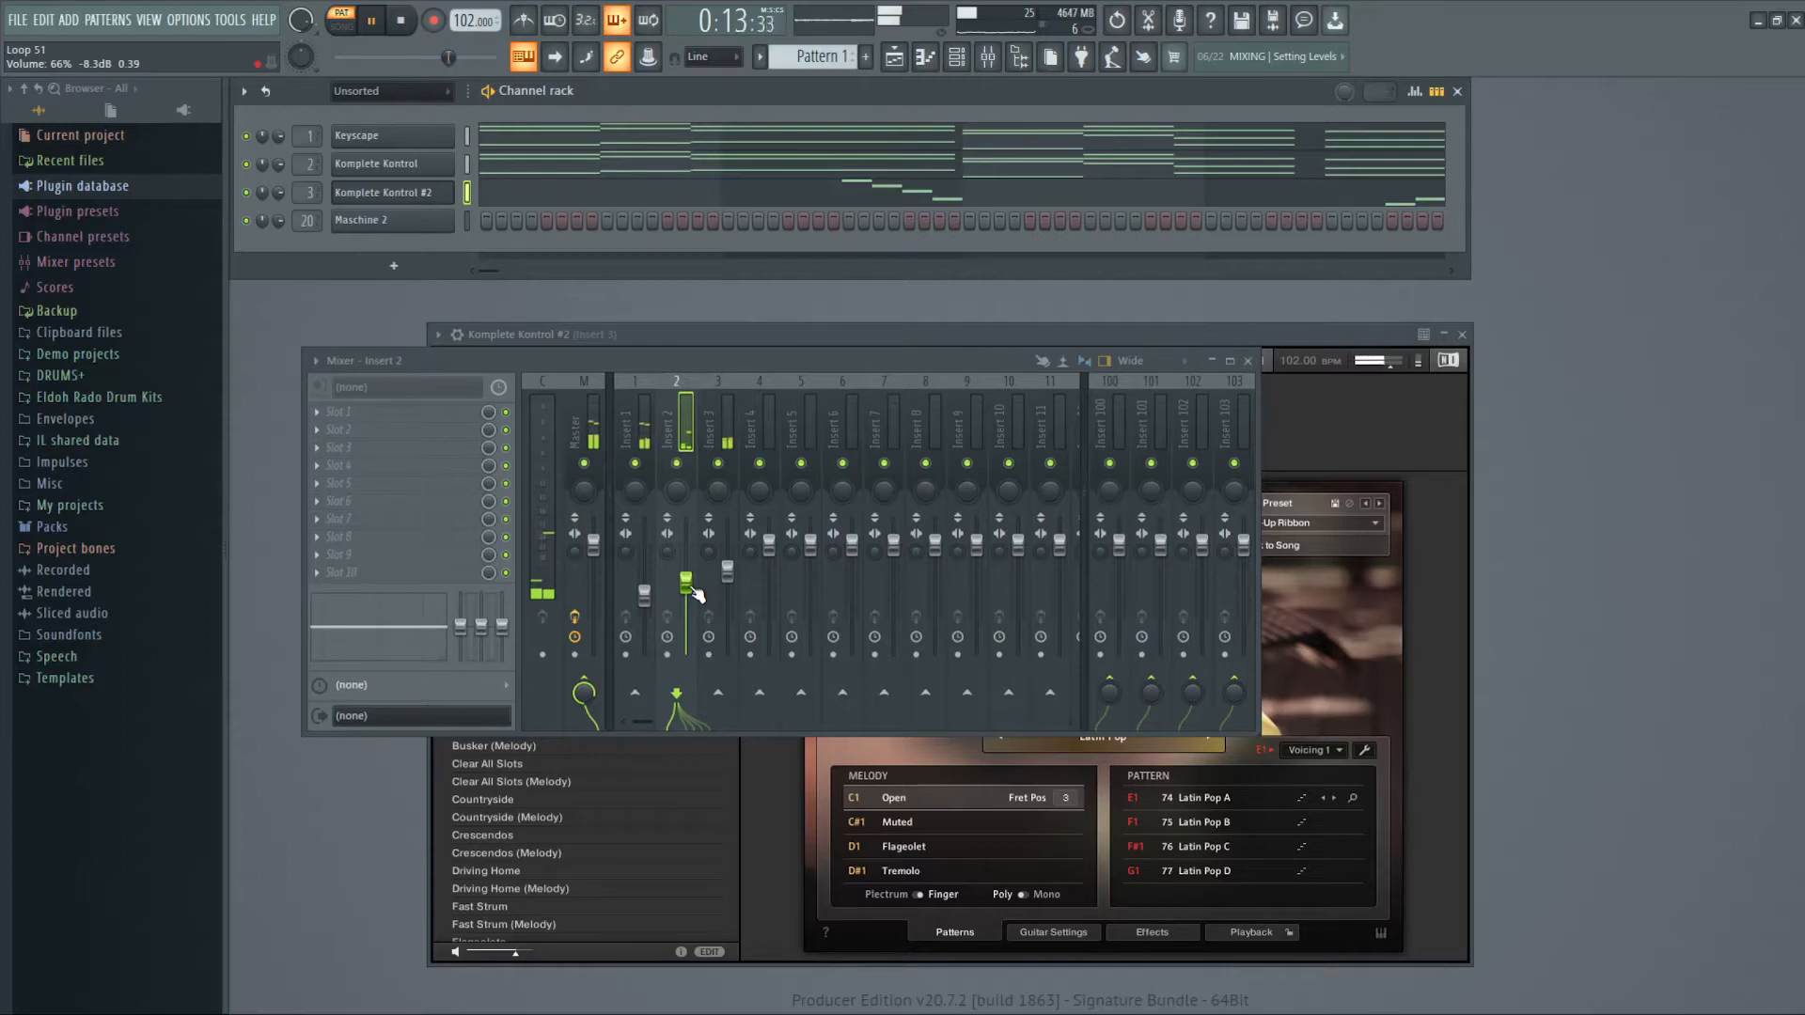
left_click_drag(685, 583, 698, 598)
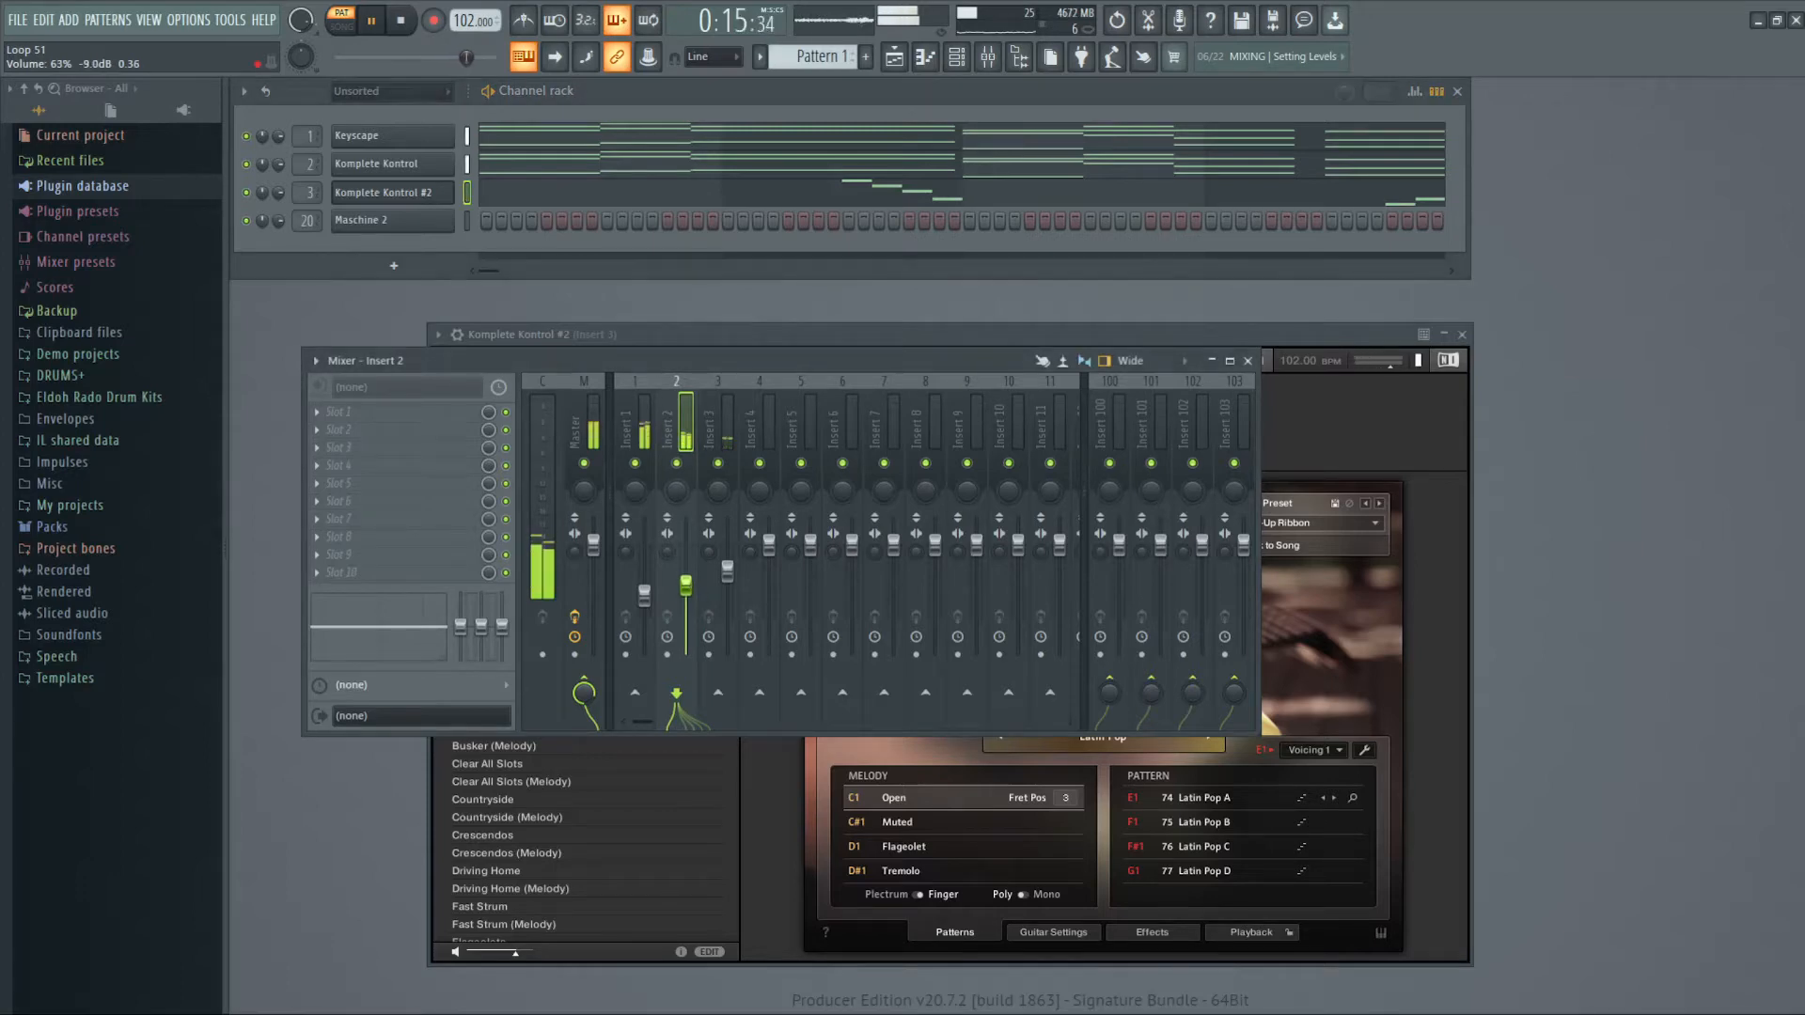
- Raise Insert 2's volume to roughly Insert 3's fader level, lower Insert 1's volume slightly and close the mixer
left_click(644, 594)
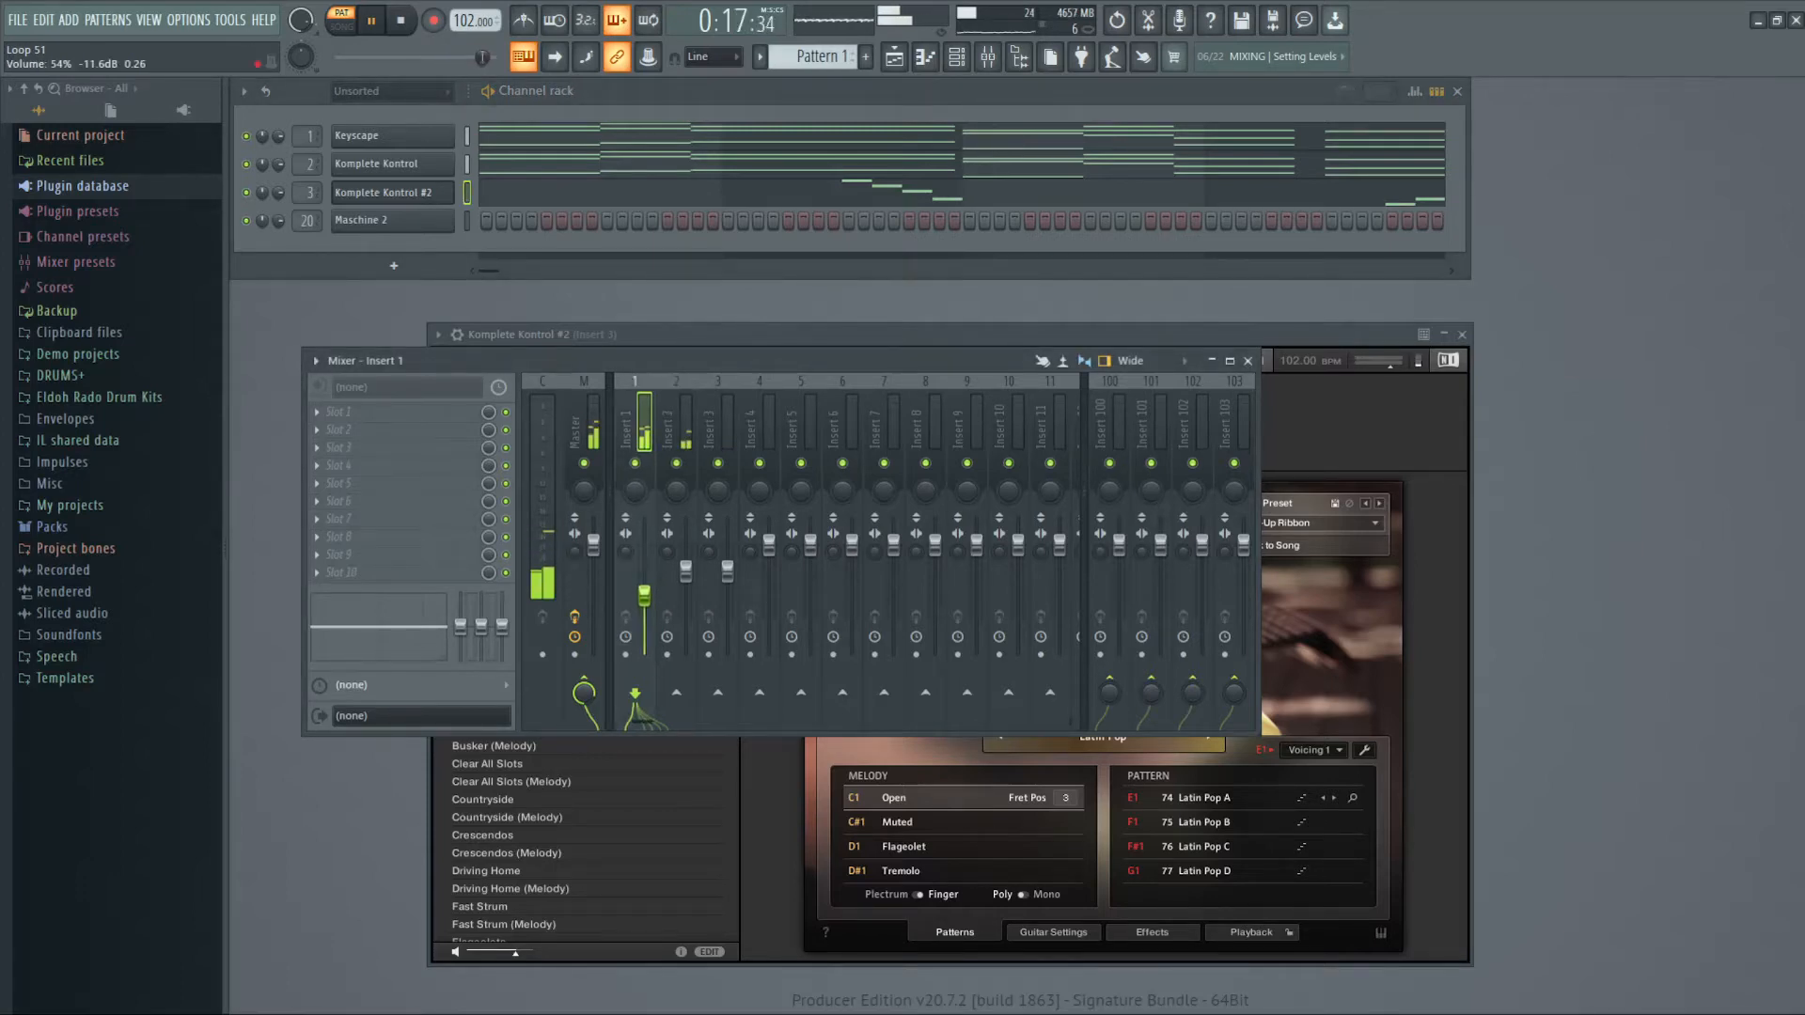
left_click_drag(653, 614, 686, 573)
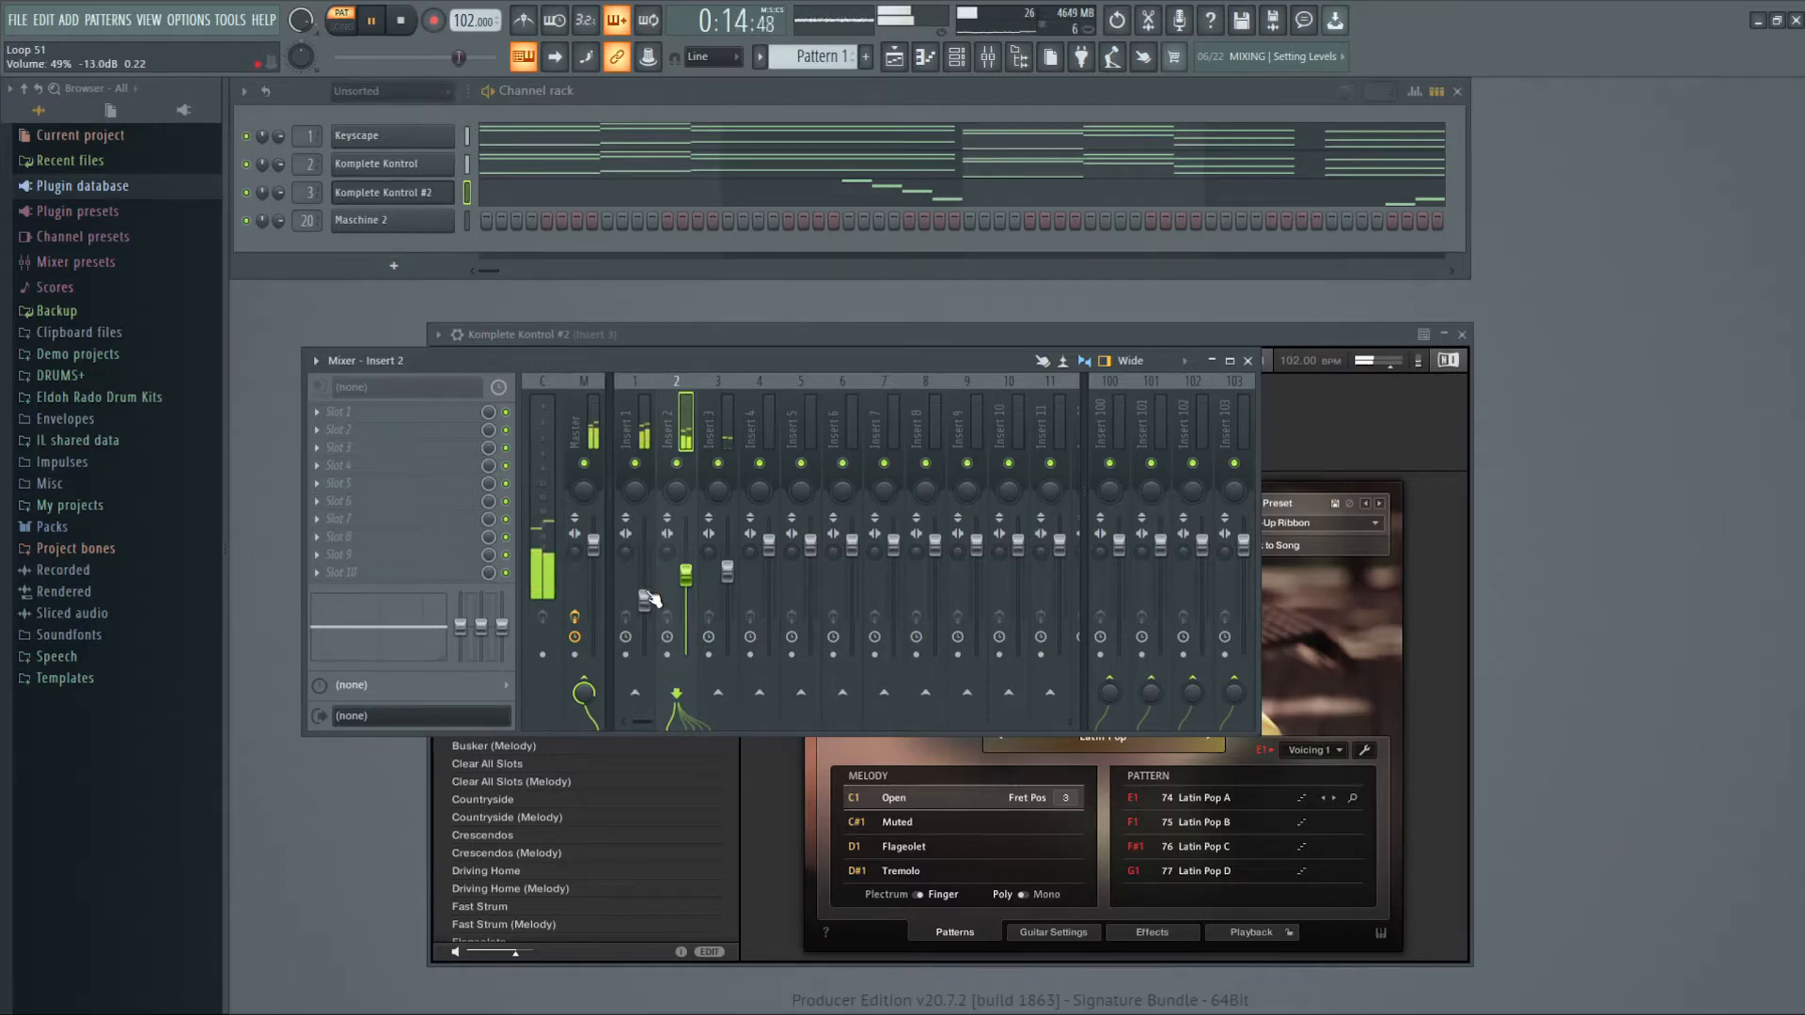
left_click_drag(649, 598, 649, 602)
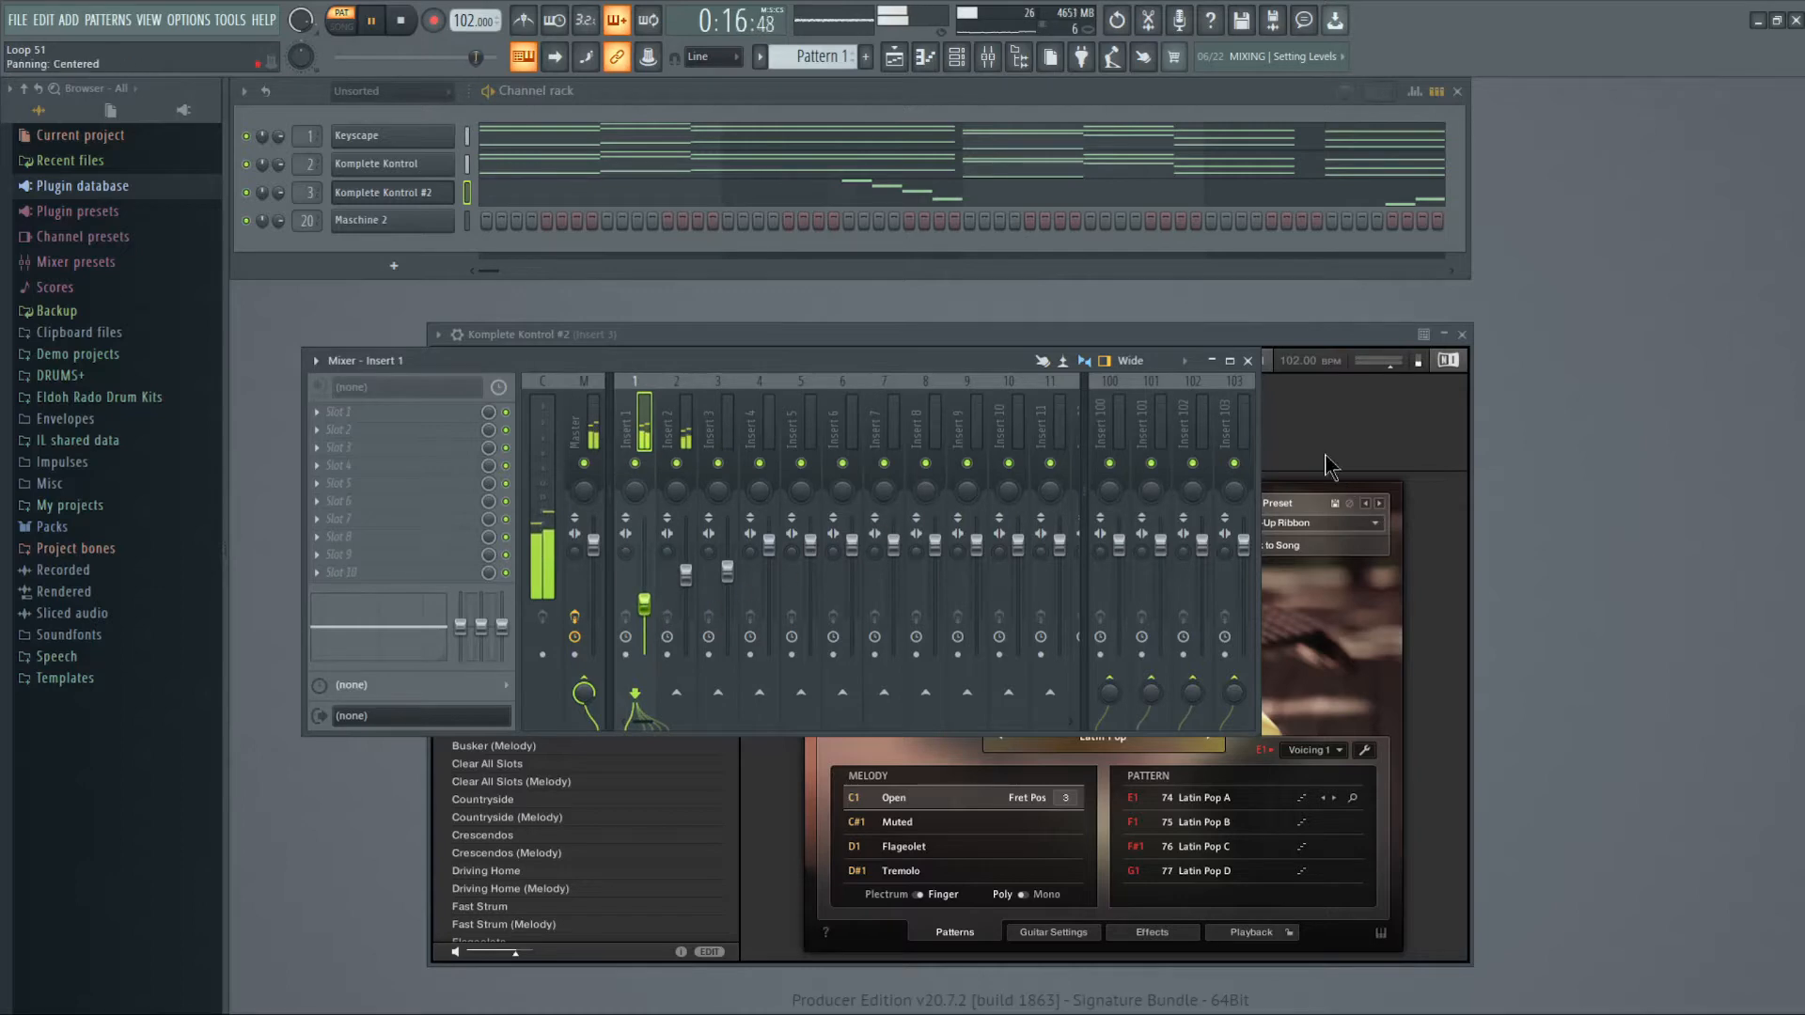
left_click(1249, 361)
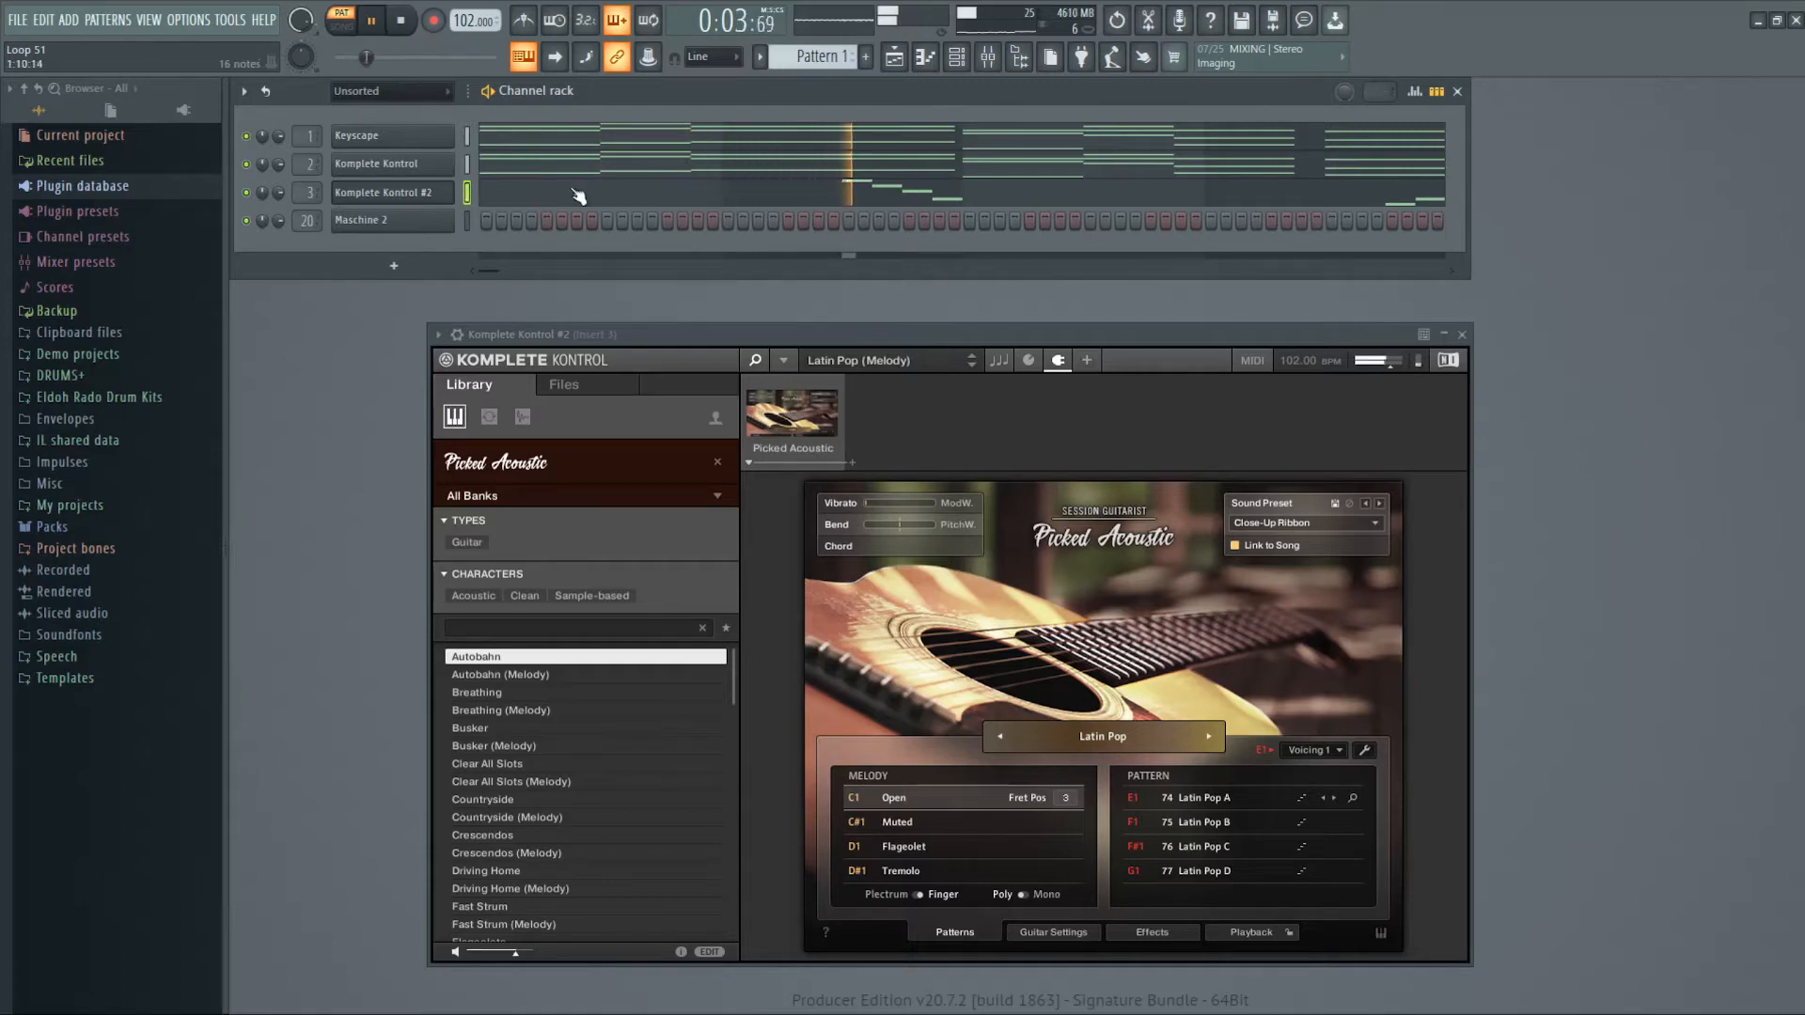
- Examine the Maschine 2 instrument and its group library, hide its detailed settings and close it
left_click(437, 219)
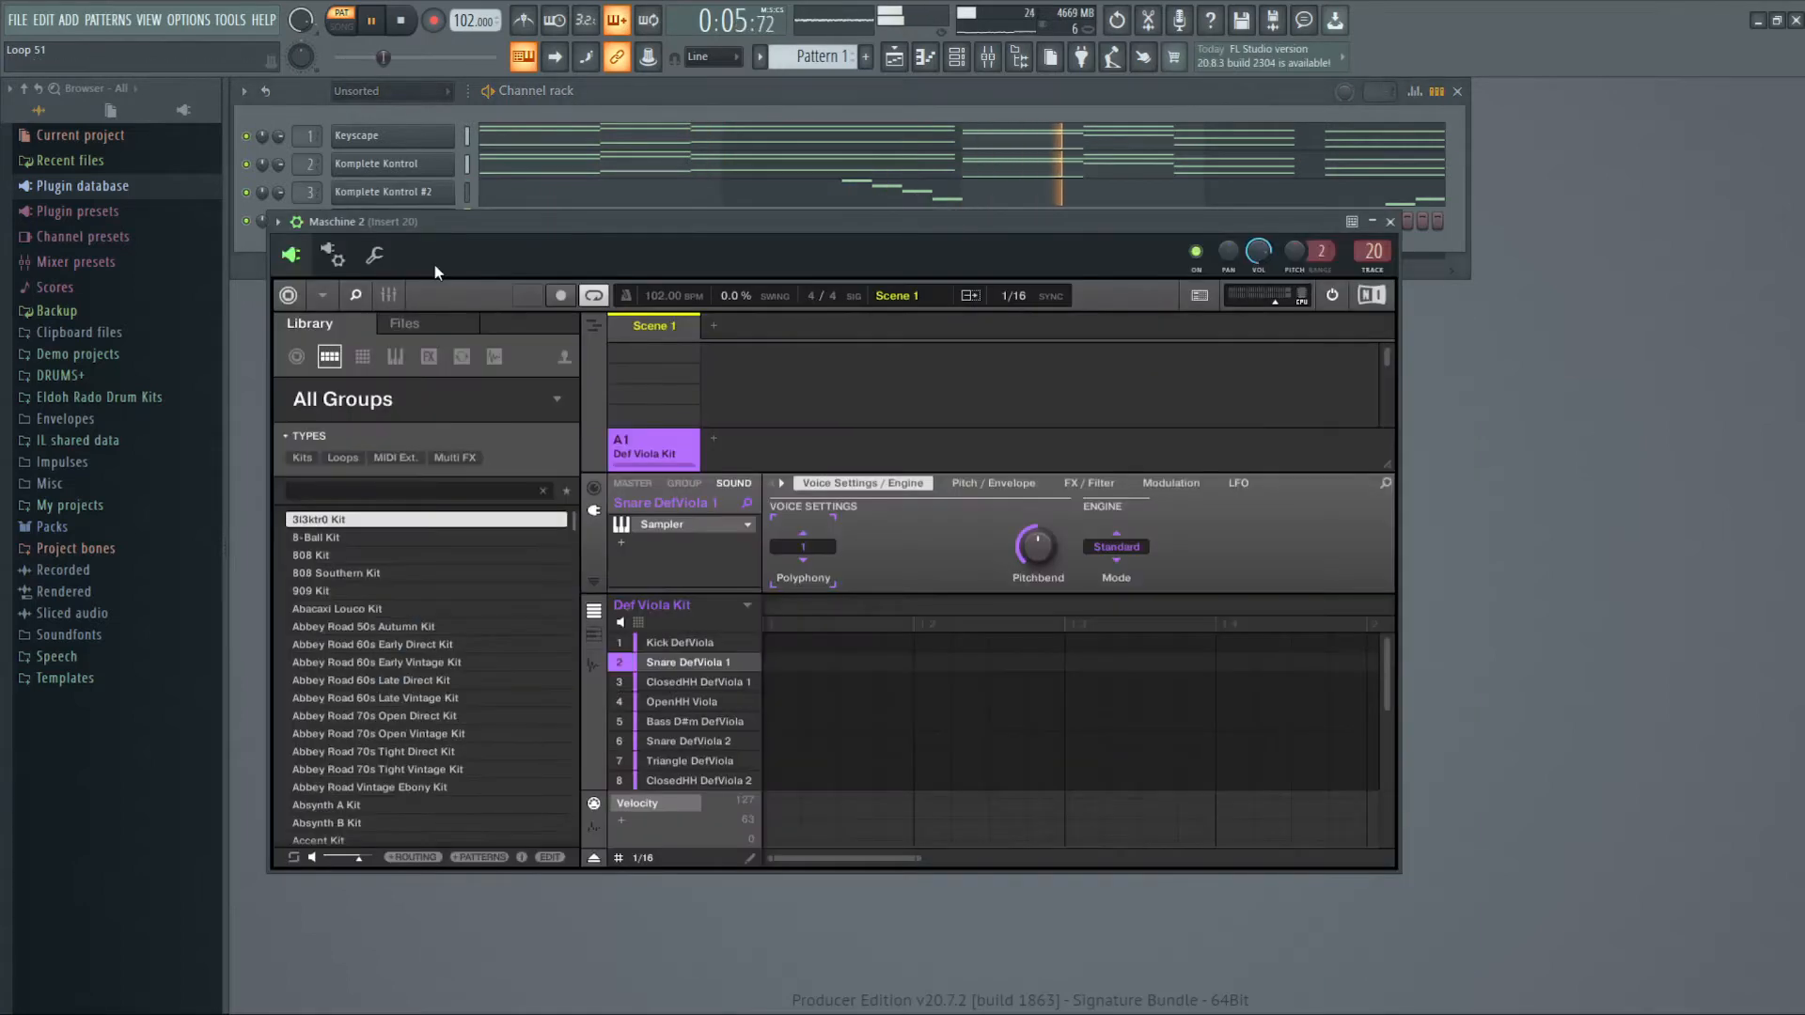
left_click(369, 408)
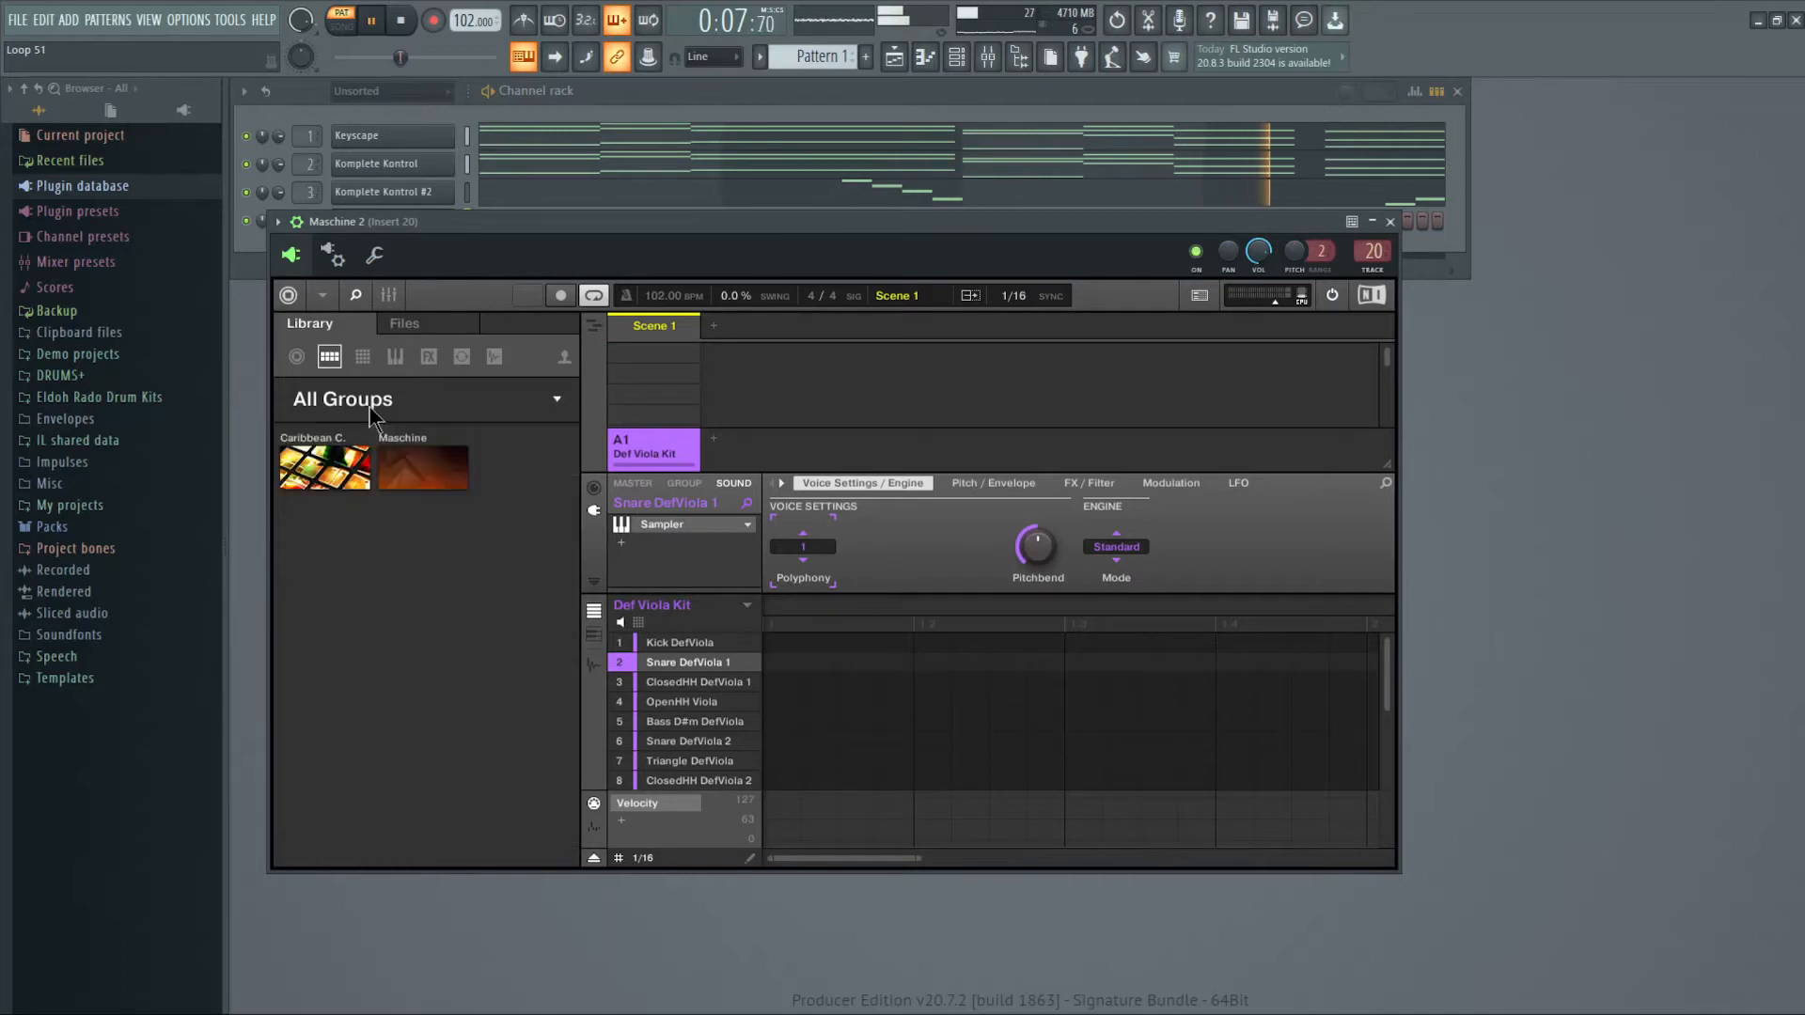
left_click(376, 406)
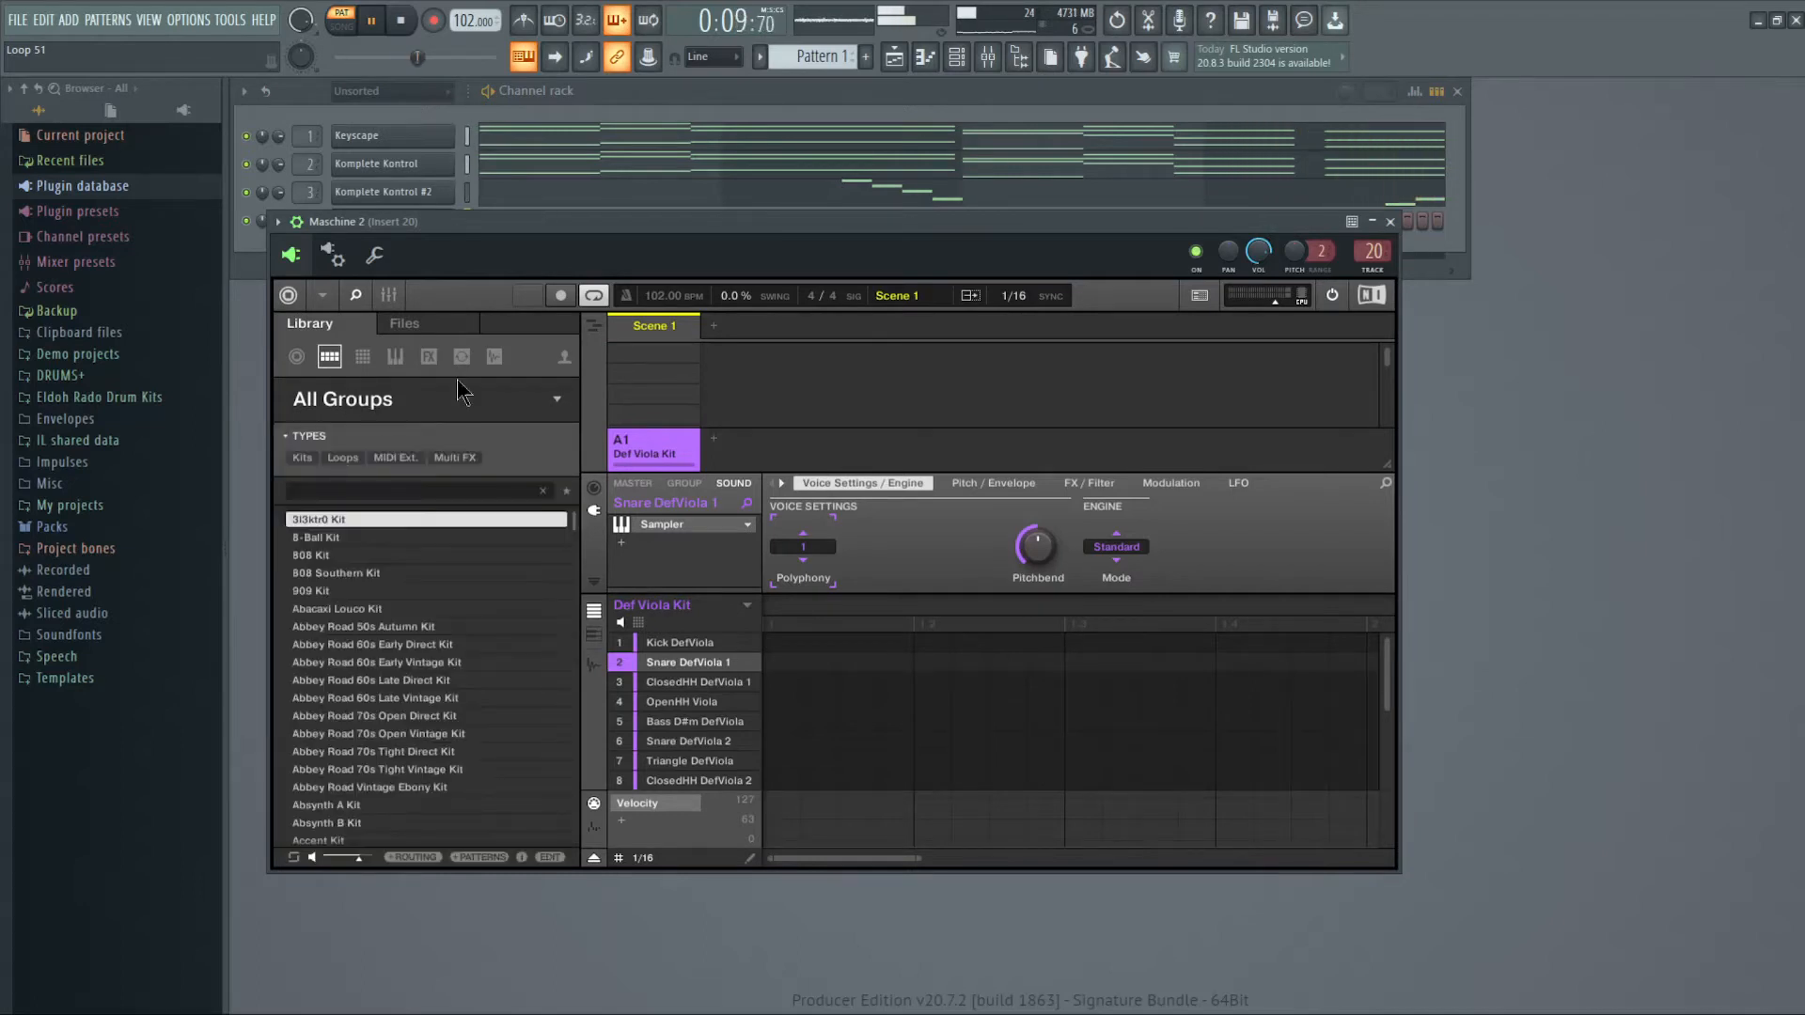
left_click(296, 226)
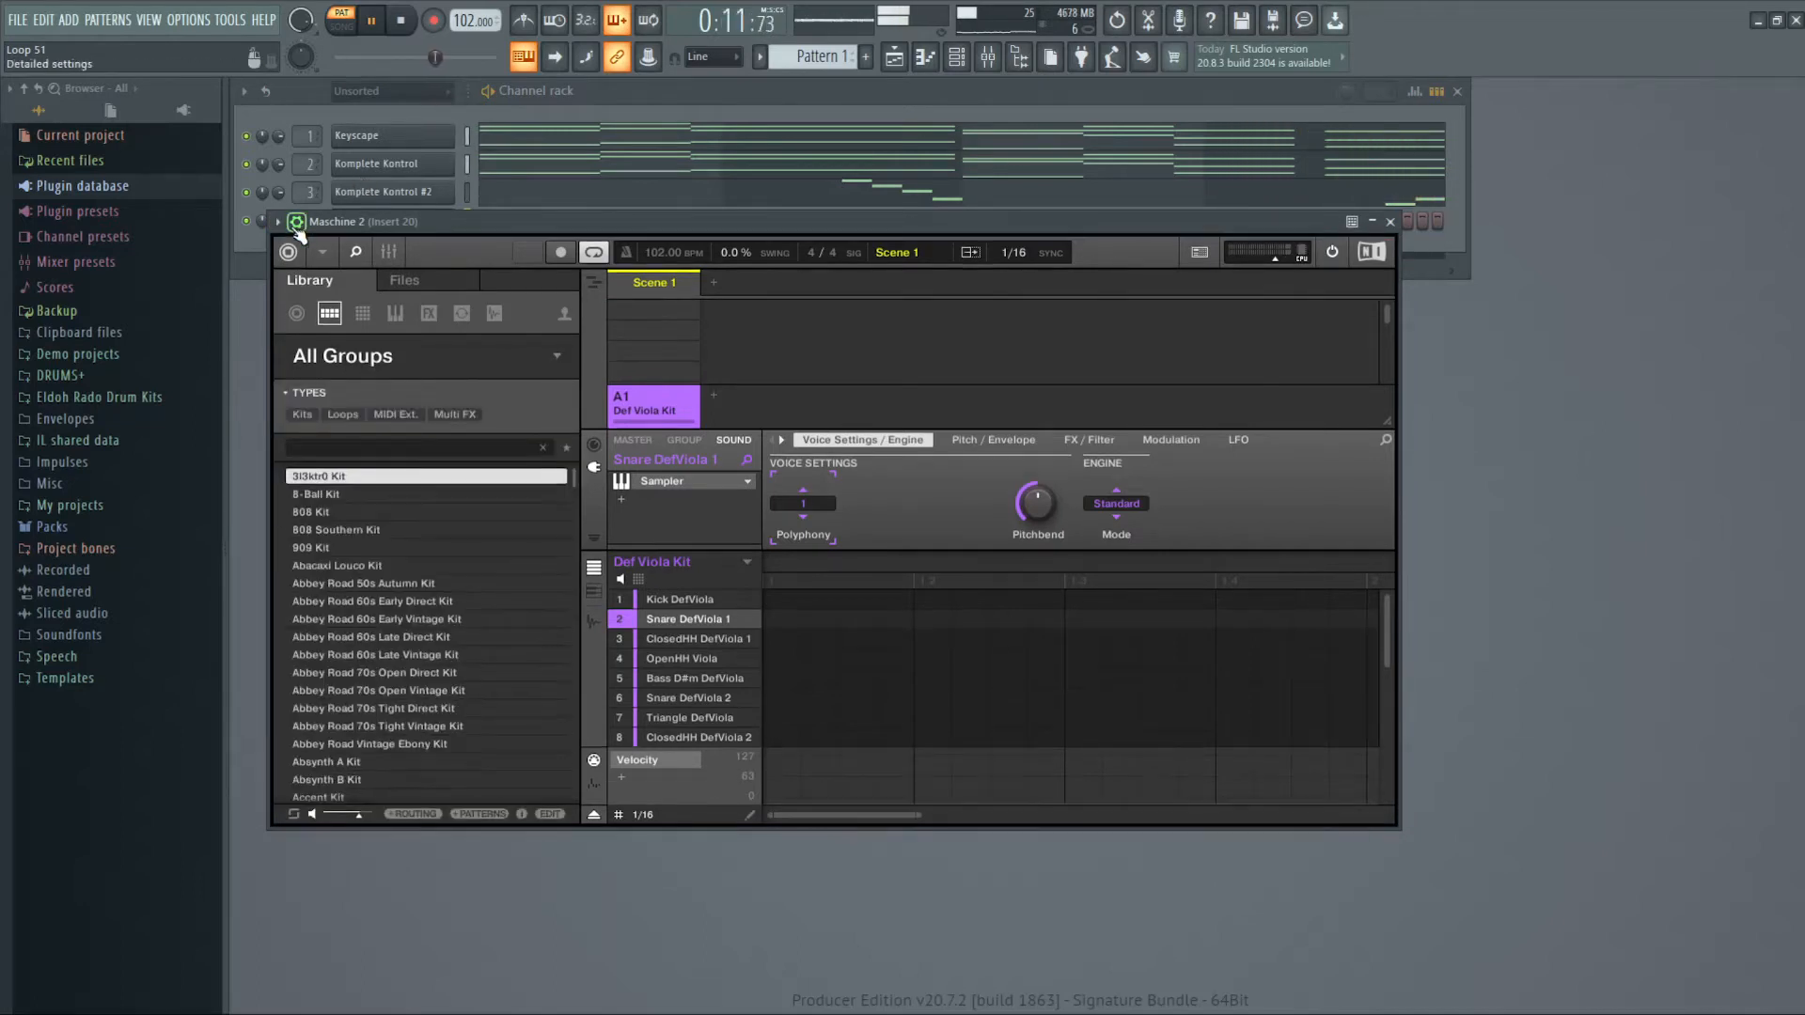
left_click(1389, 223)
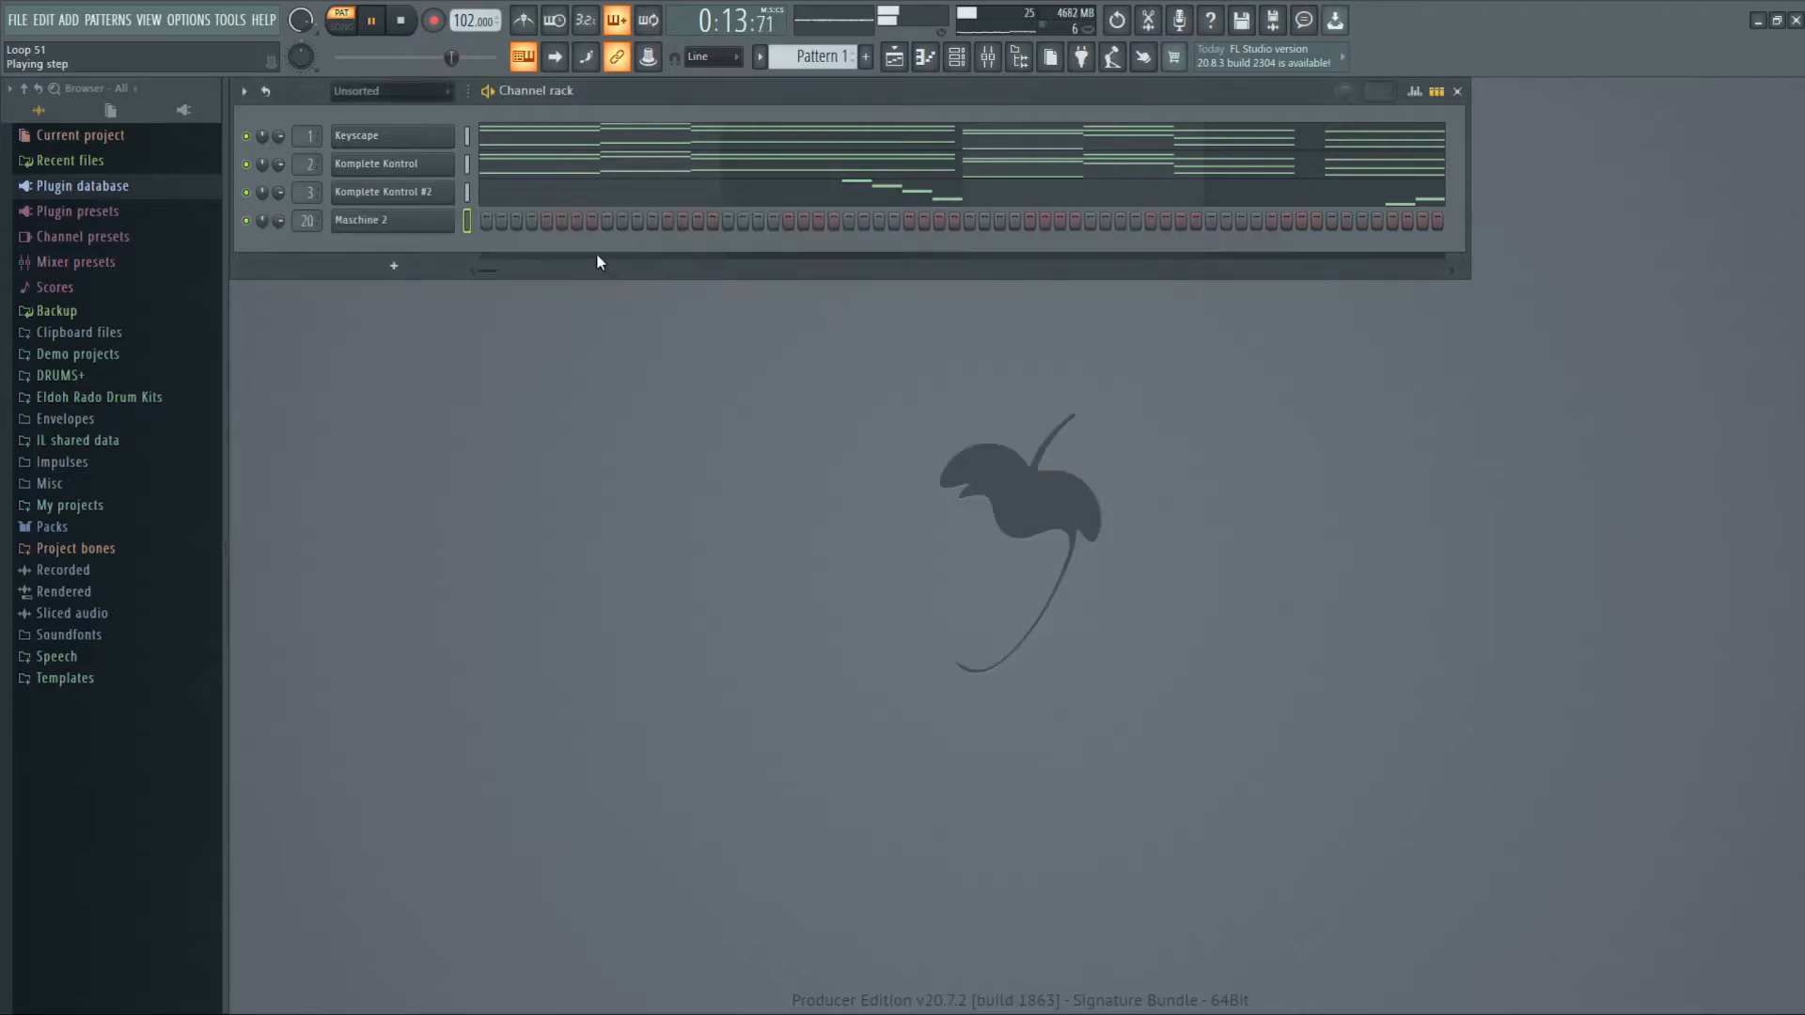
- Add Fruity parametric EQ 2 to mixer track Insert 1 and change its band 1 to a high-pass filter
left_click(1002, 66)
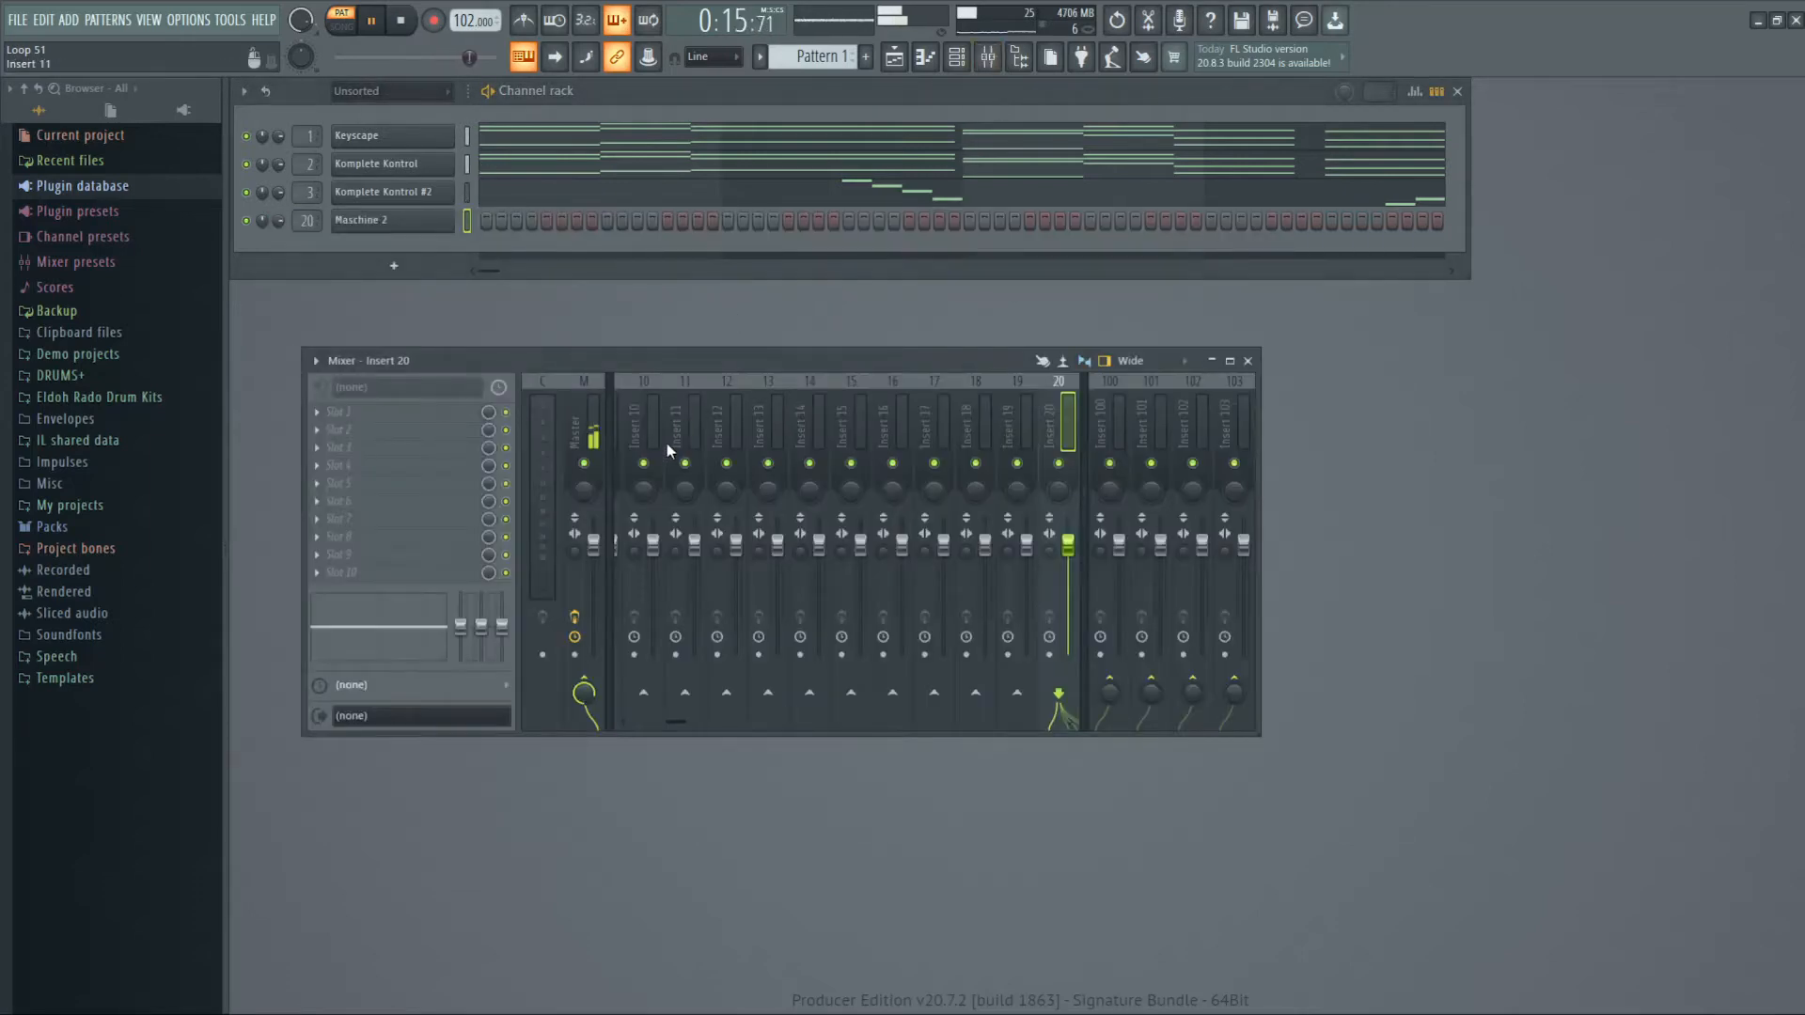
scroll(653, 431, "up", 5)
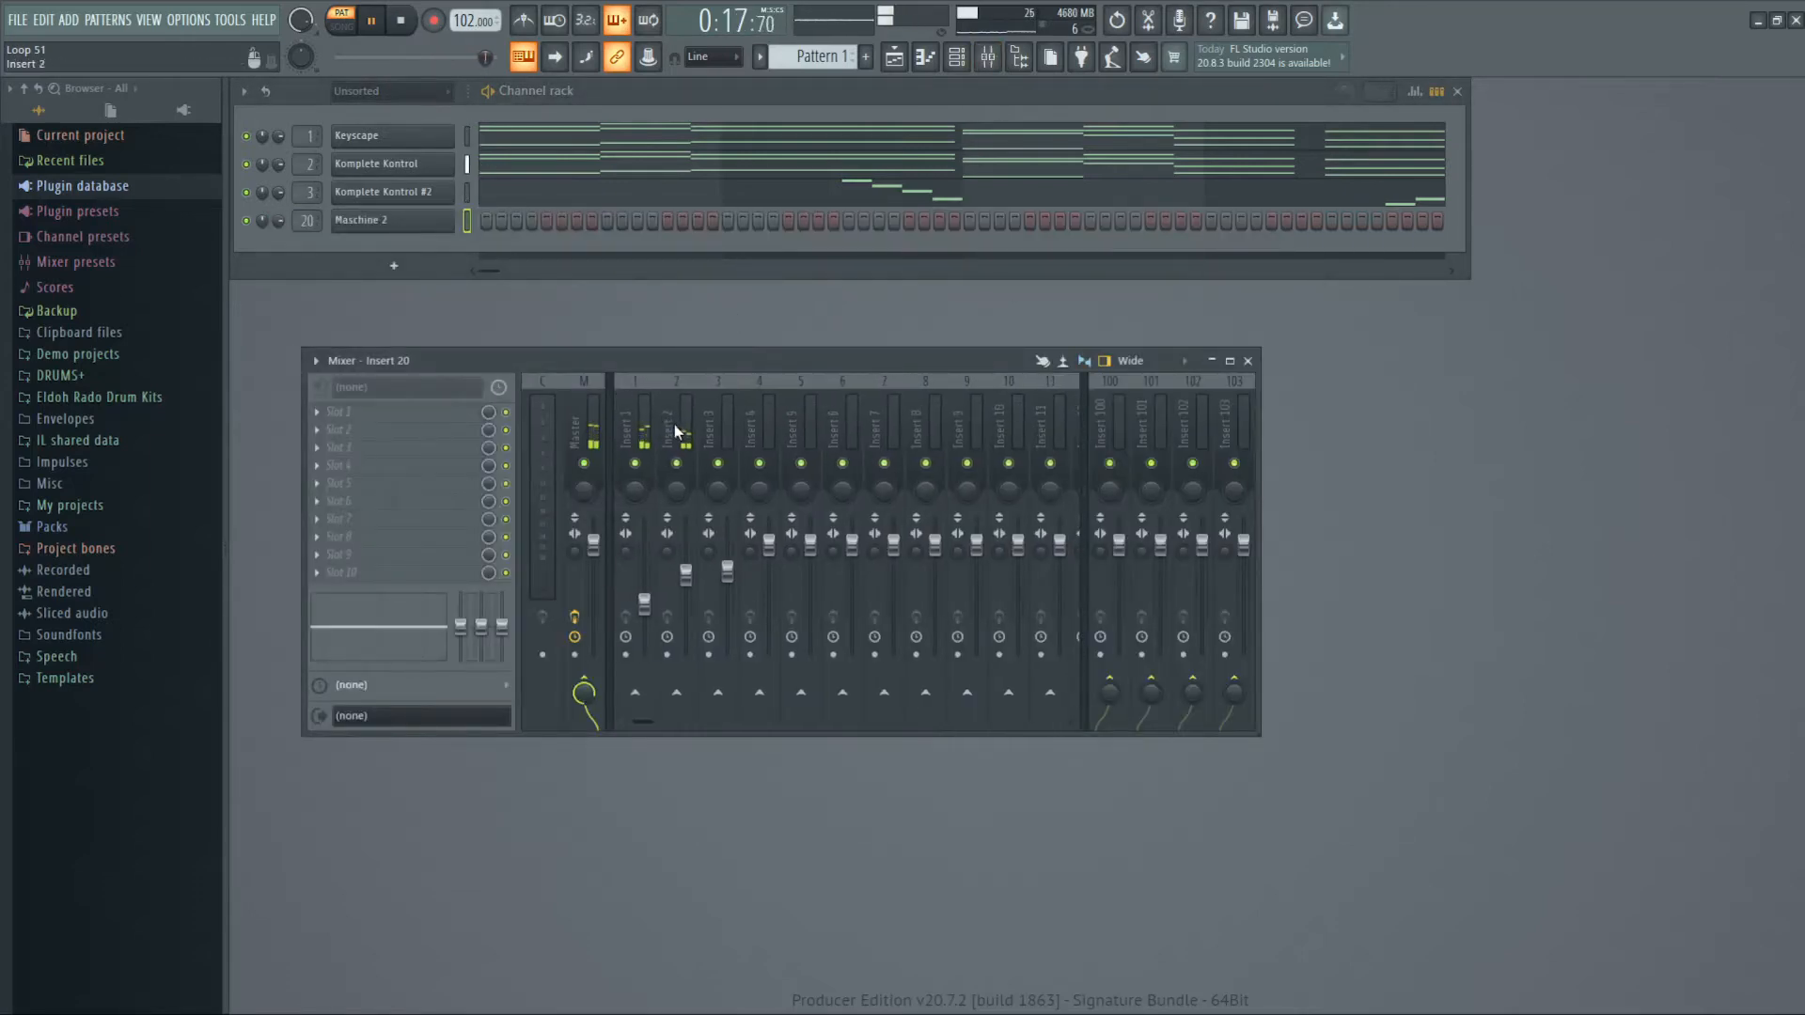
left_click(645, 438)
left_click(404, 414)
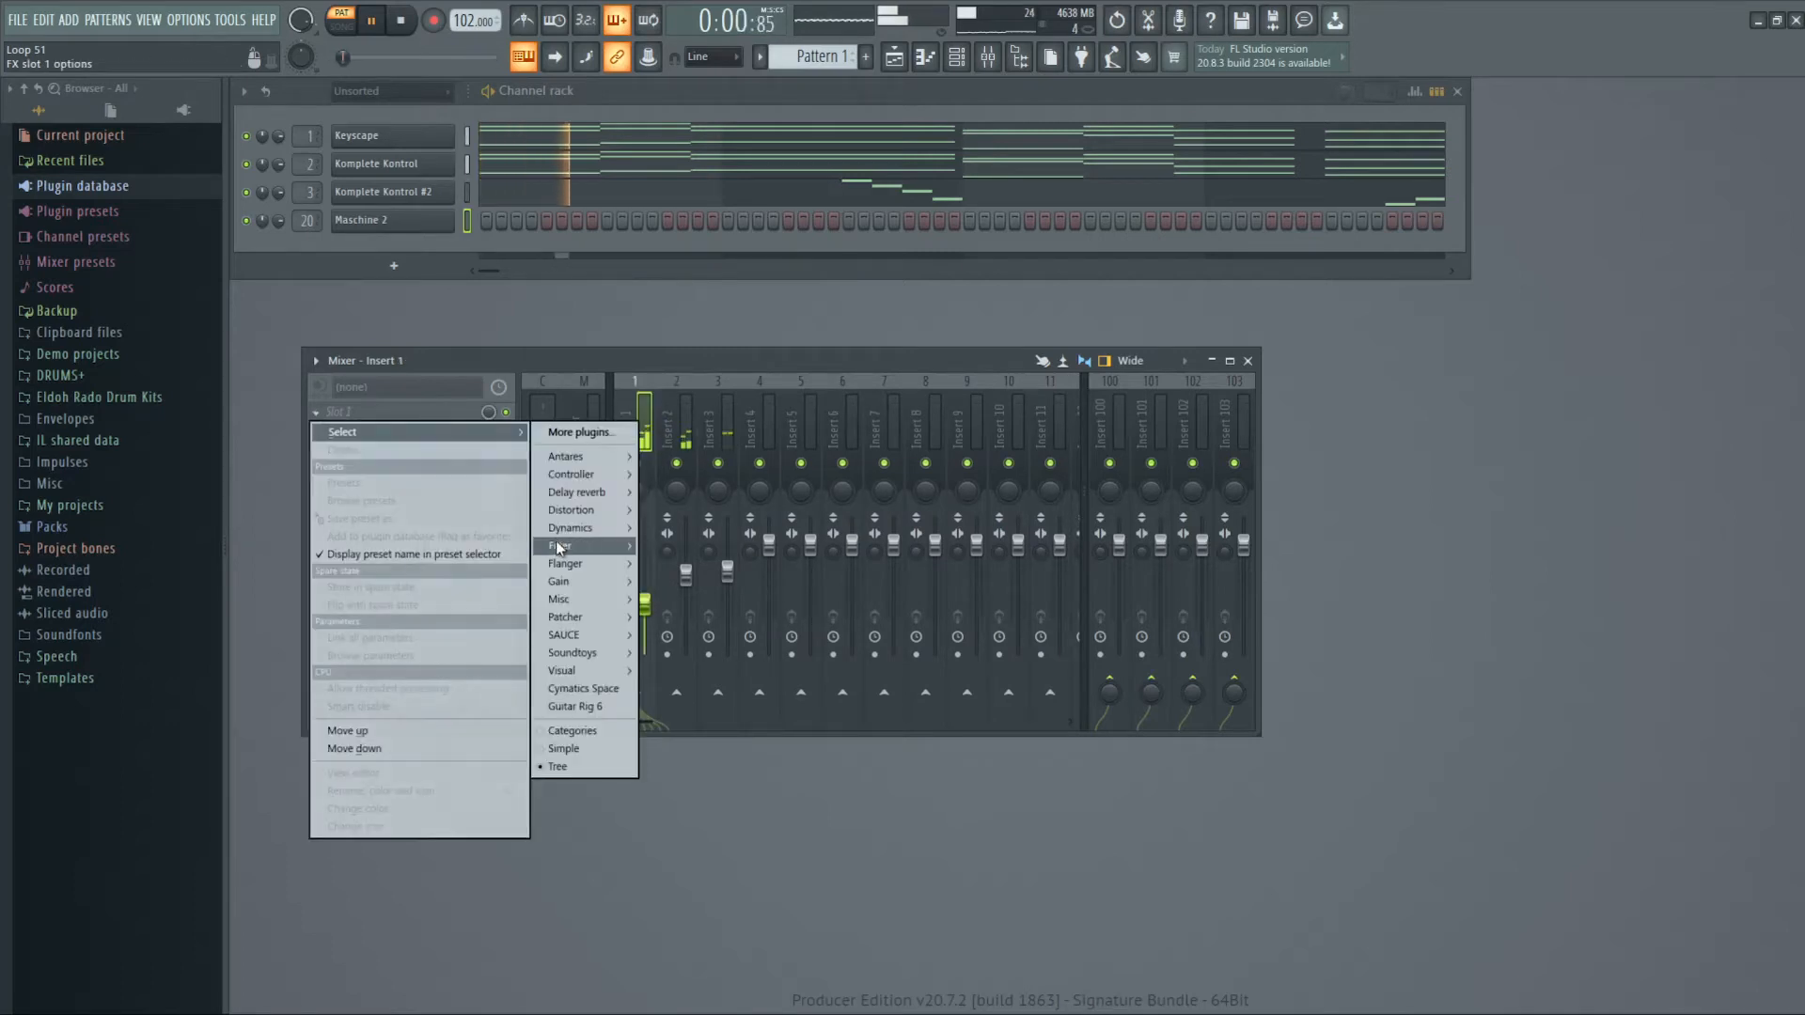
mouse_move(562, 545)
left_click(703, 616)
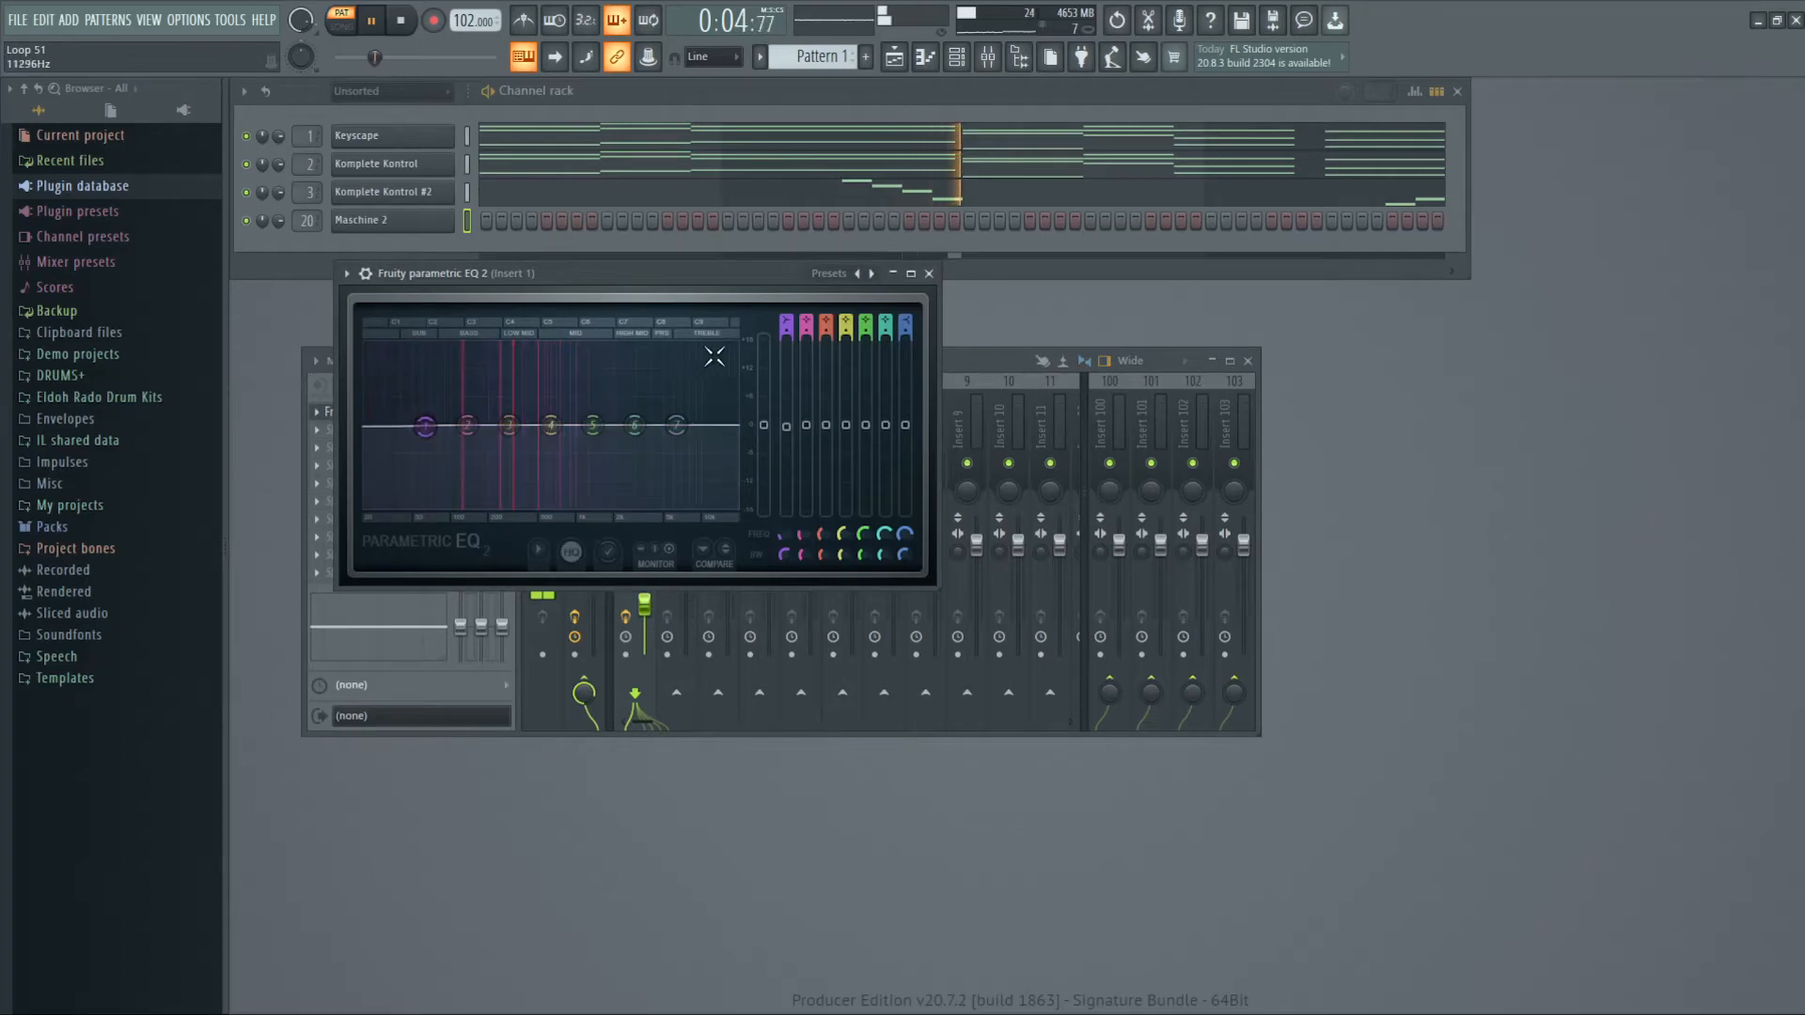
mouse_move(787, 322)
left_mouse_down()
mouse_move(787, 352)
mouse_move(787, 310)
left_mouse_up()
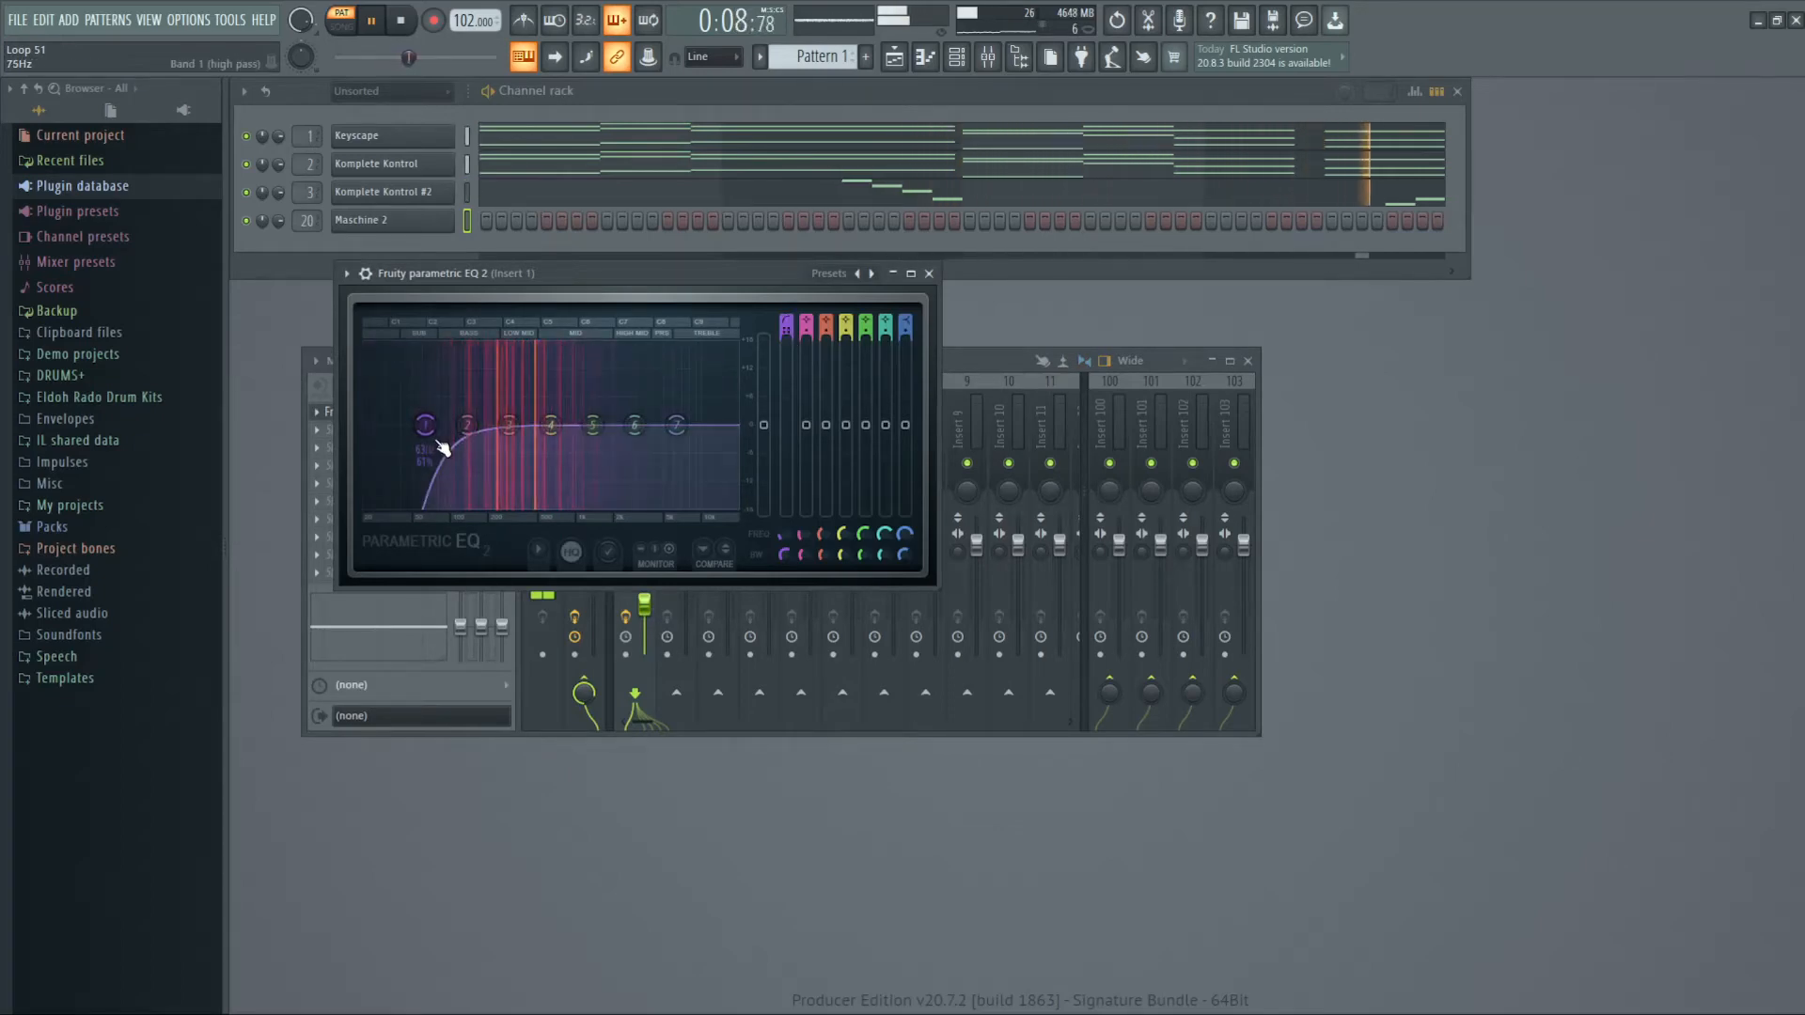
left_click(928, 274)
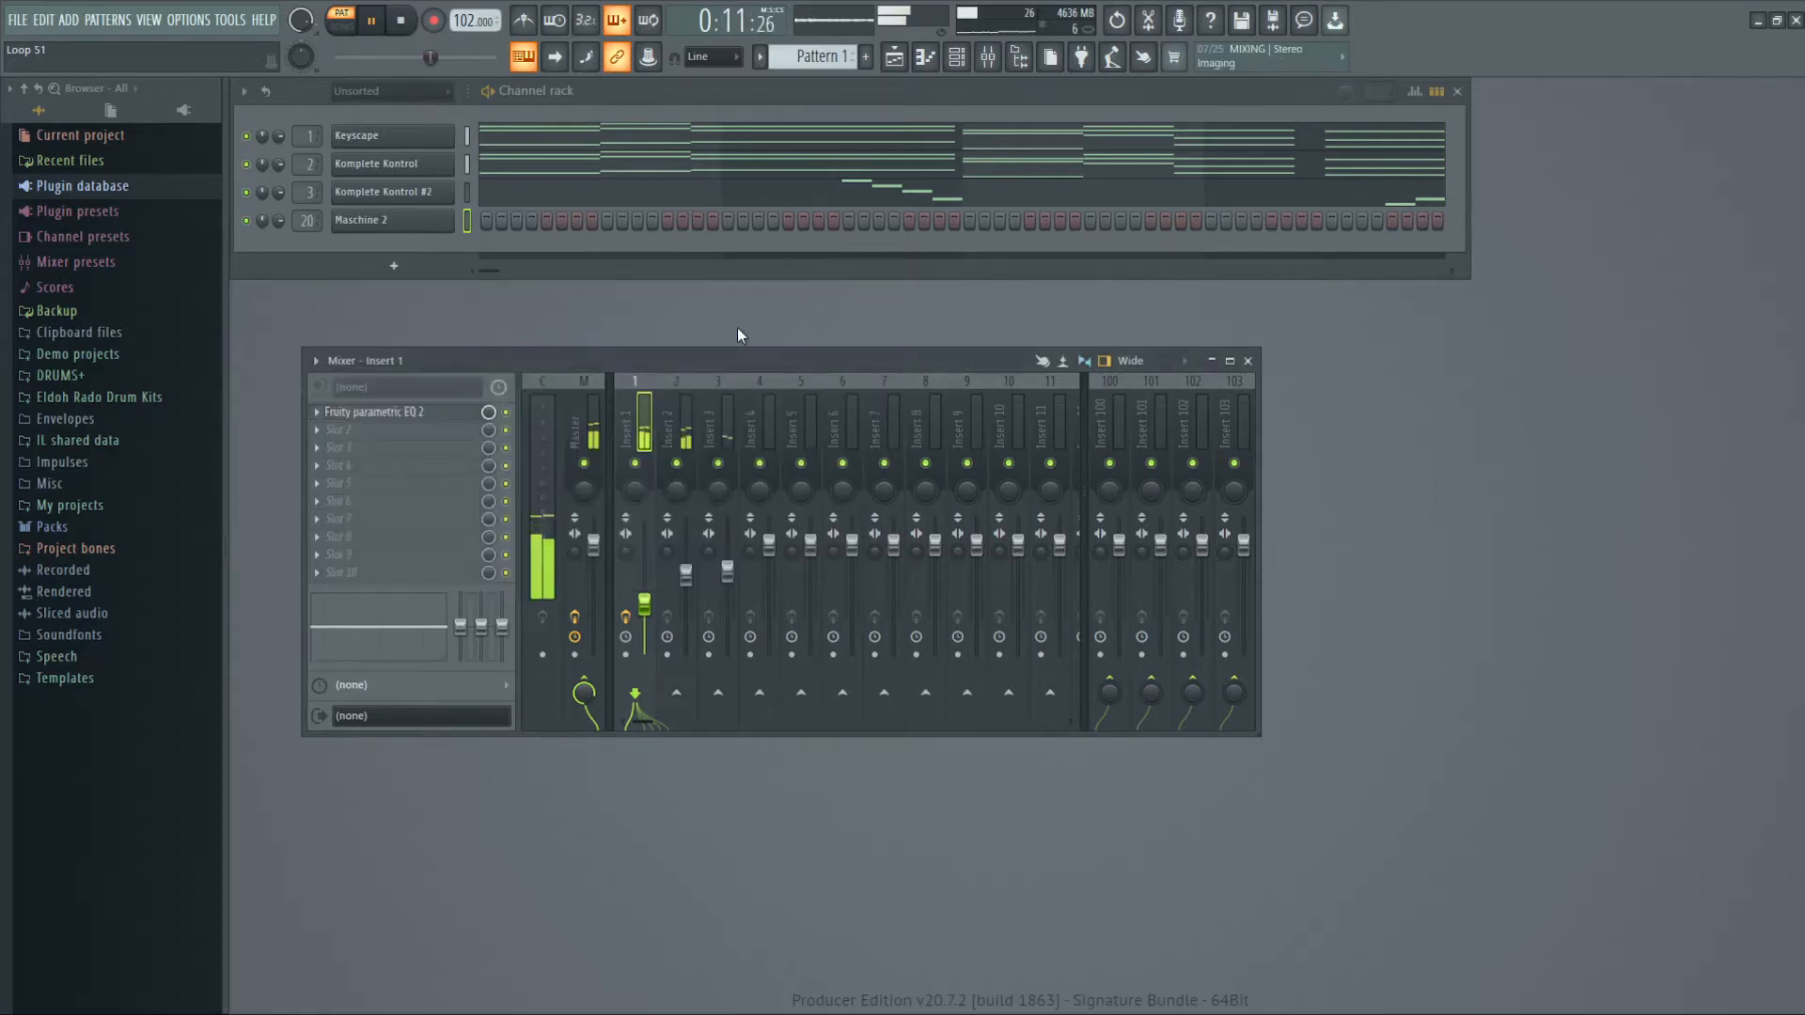
- Add Fruity parametric EQ 2 to the first effect slot of mixer track Insert 2
left_click(677, 423)
left_click(394, 412)
mouse_move(423, 431)
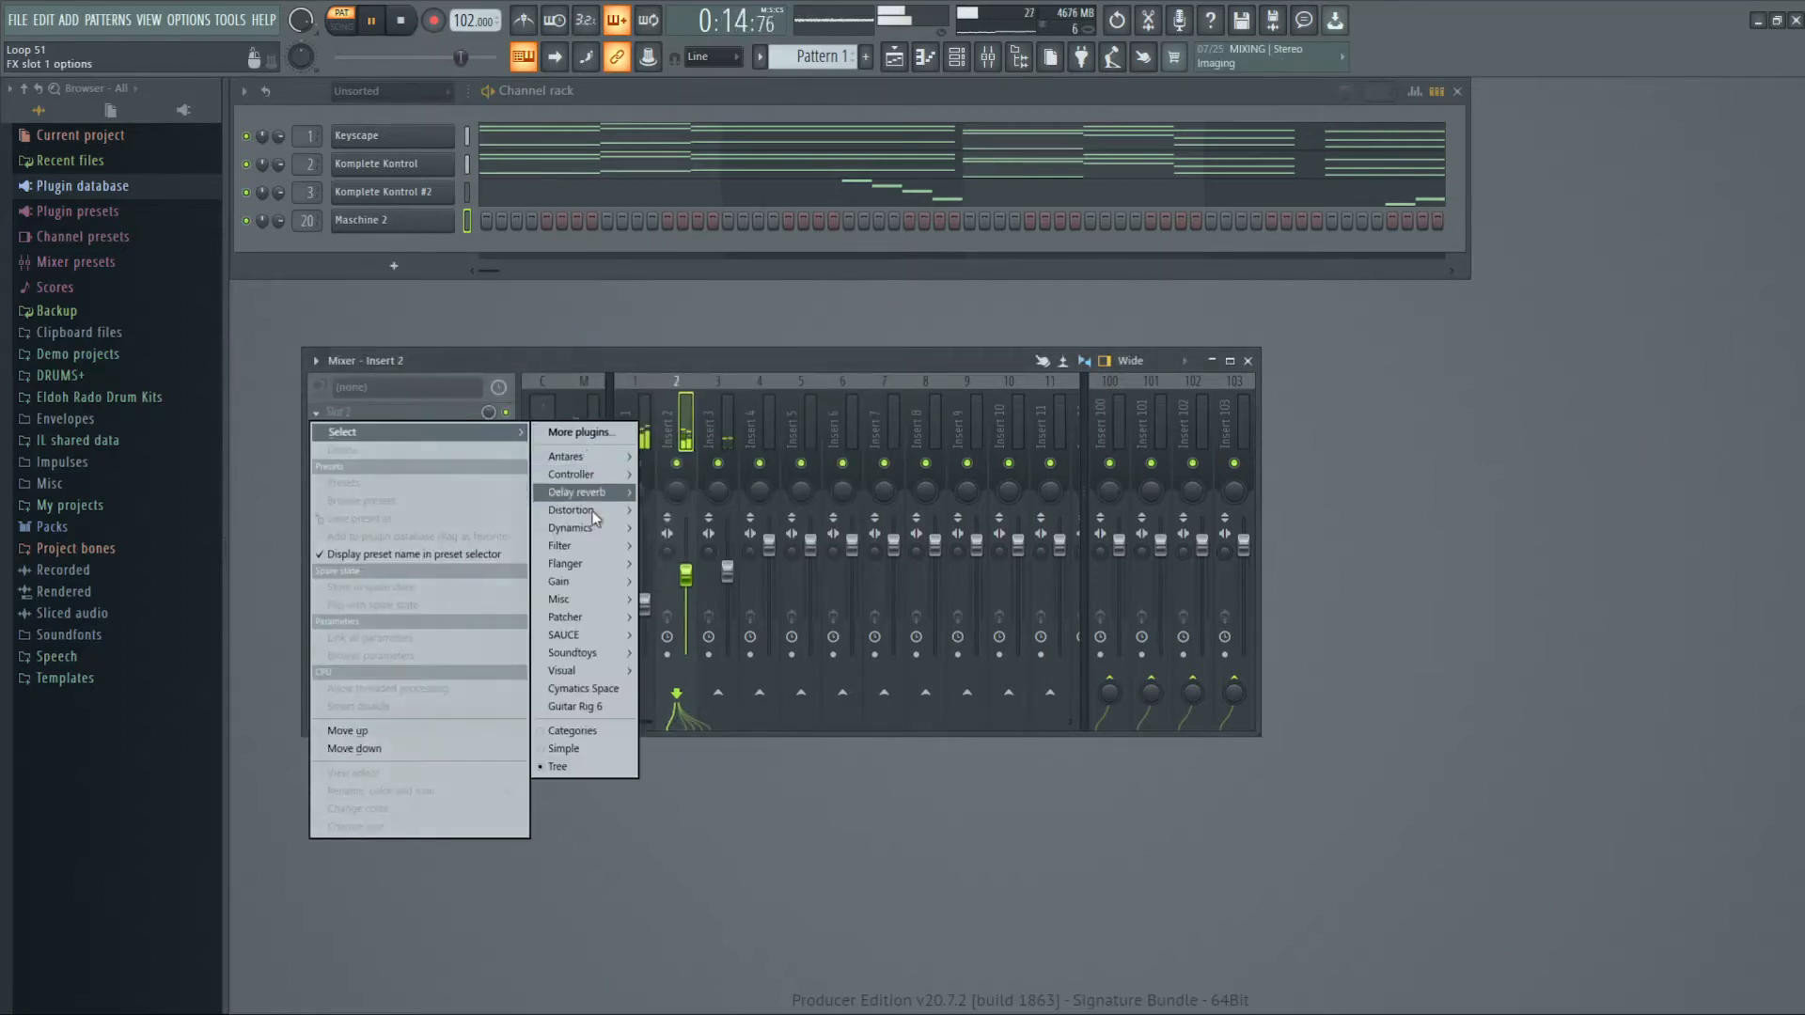
mouse_move(582, 546)
left_click(694, 617)
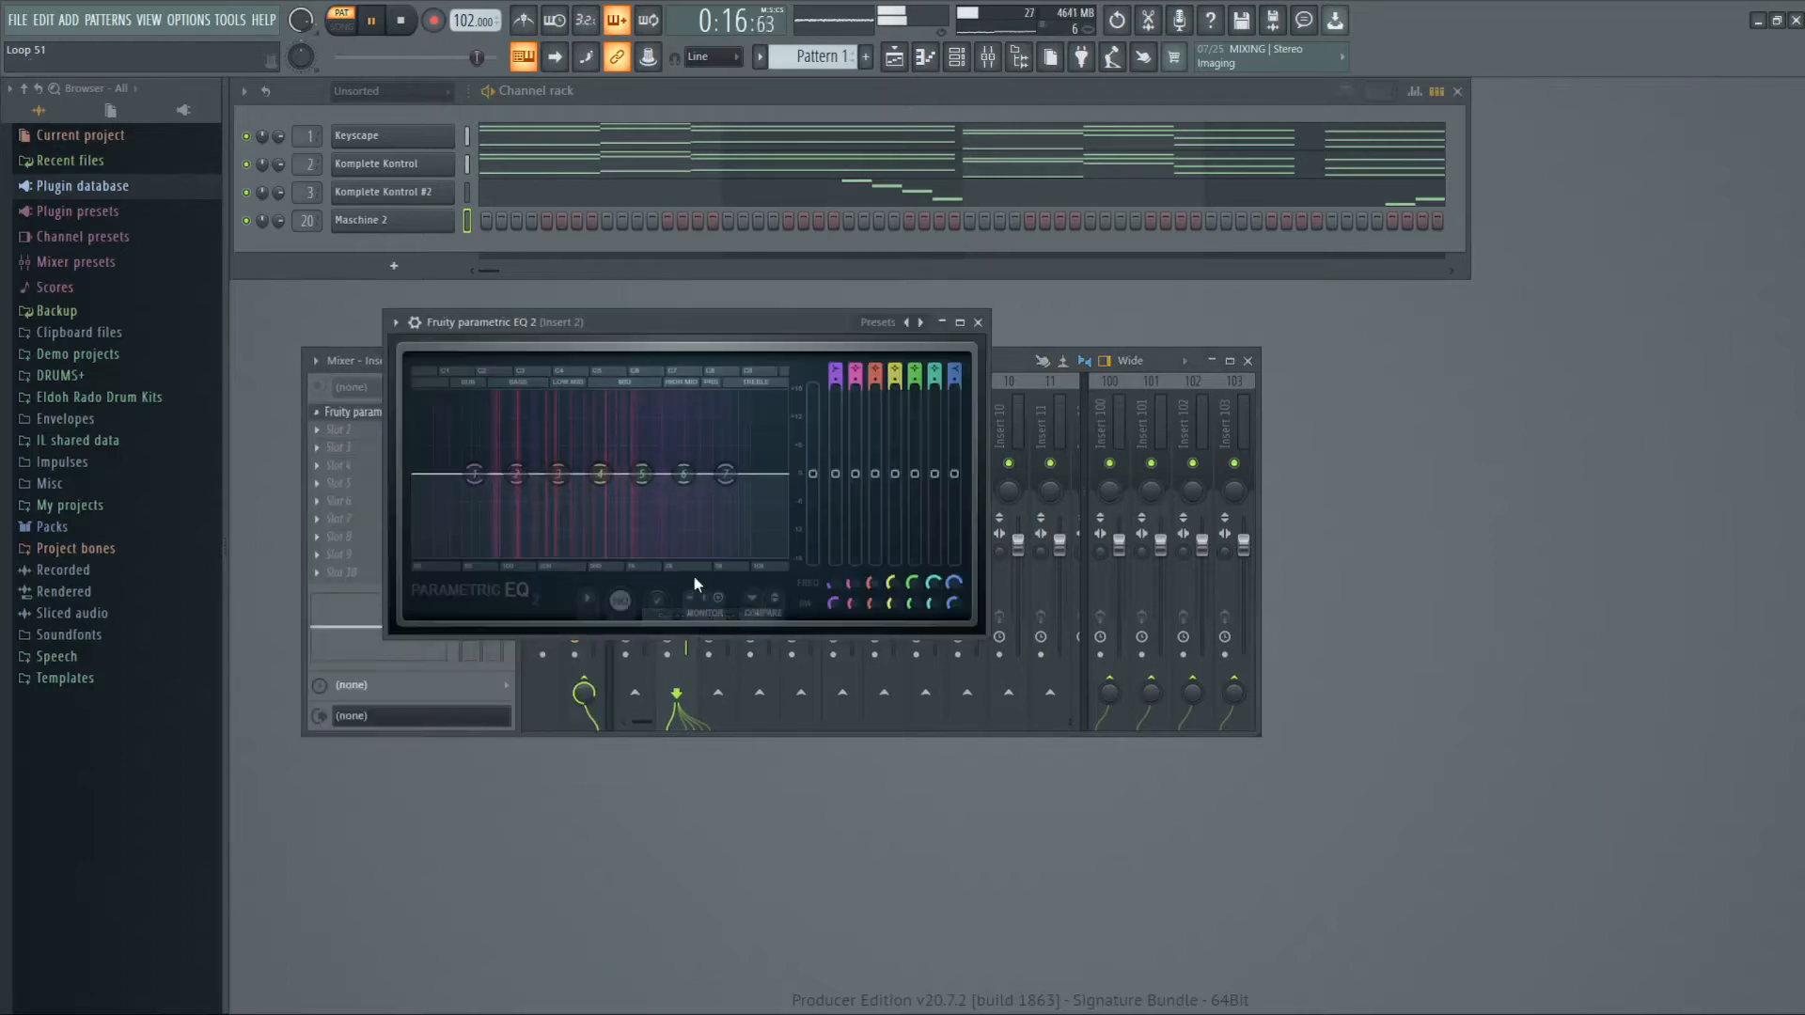
- Lower band 7 in Insert 2's EQ and change band 1 to a high-pass filter with the Gentle 8 slope
left_click_drag(725, 473, 707, 509)
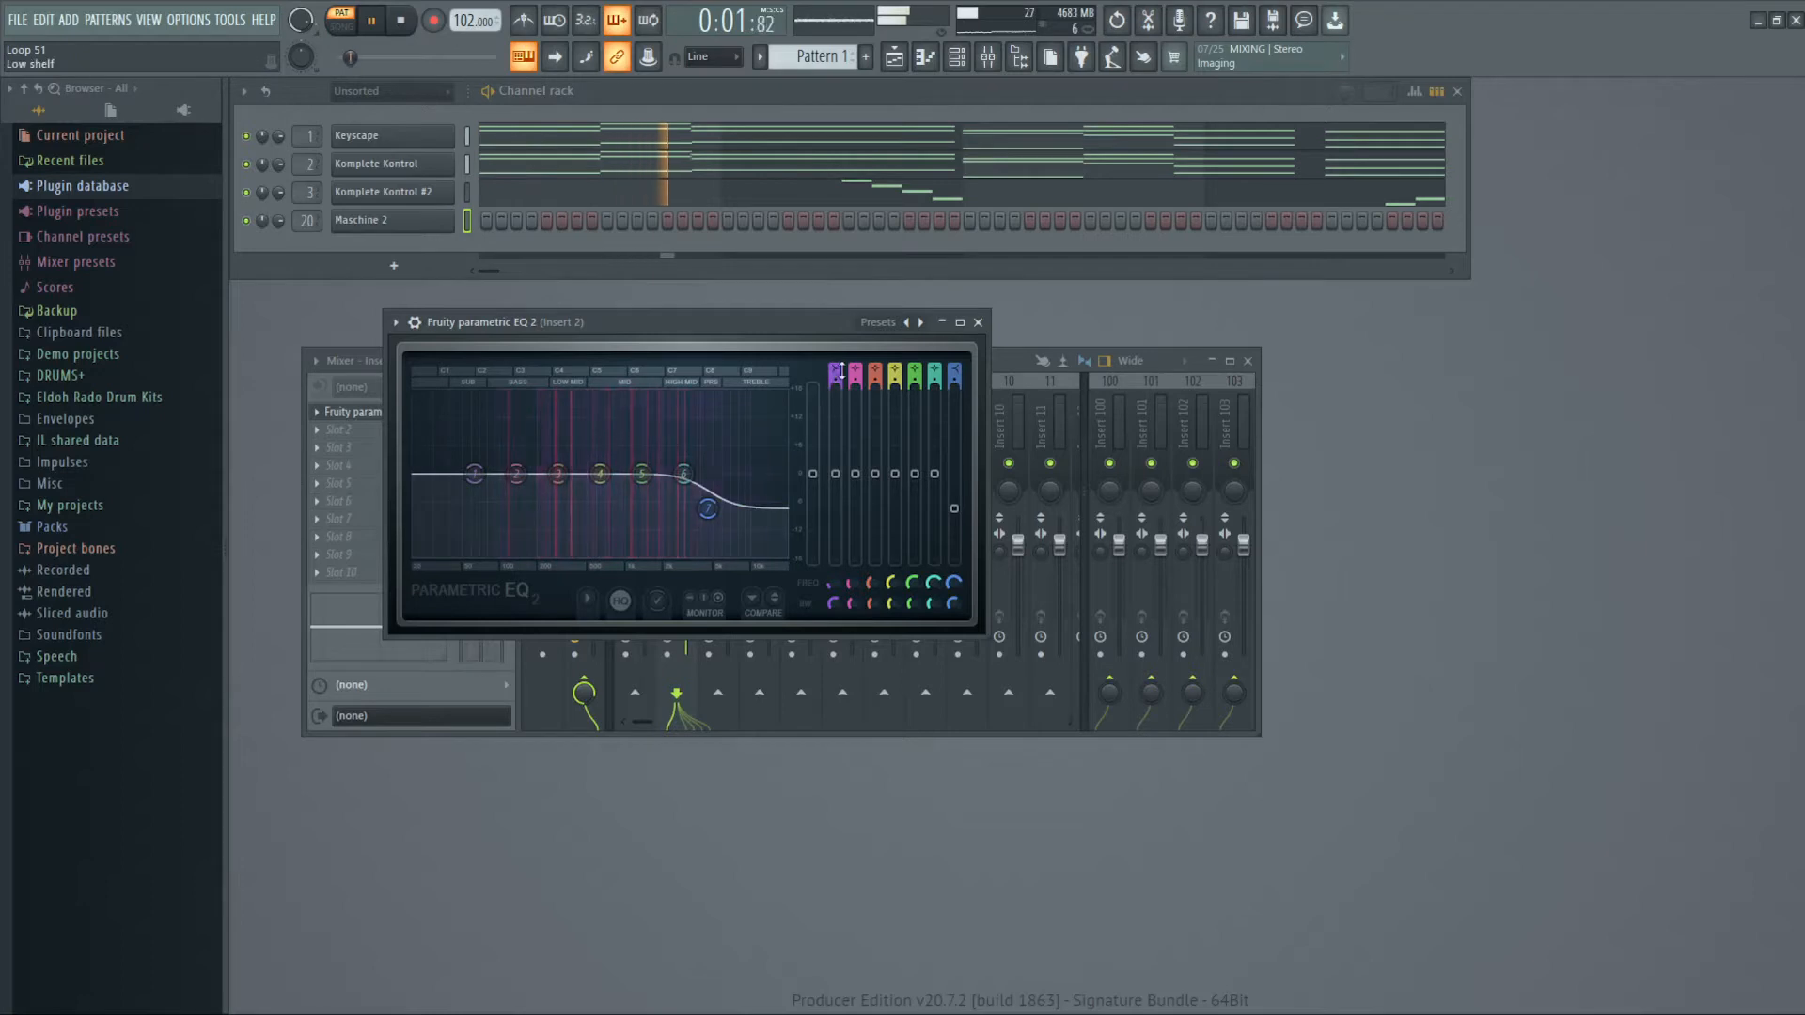
mouse_move(842, 371)
left_mouse_down()
mouse_move(841, 390)
mouse_move(834, 373)
left_mouse_up()
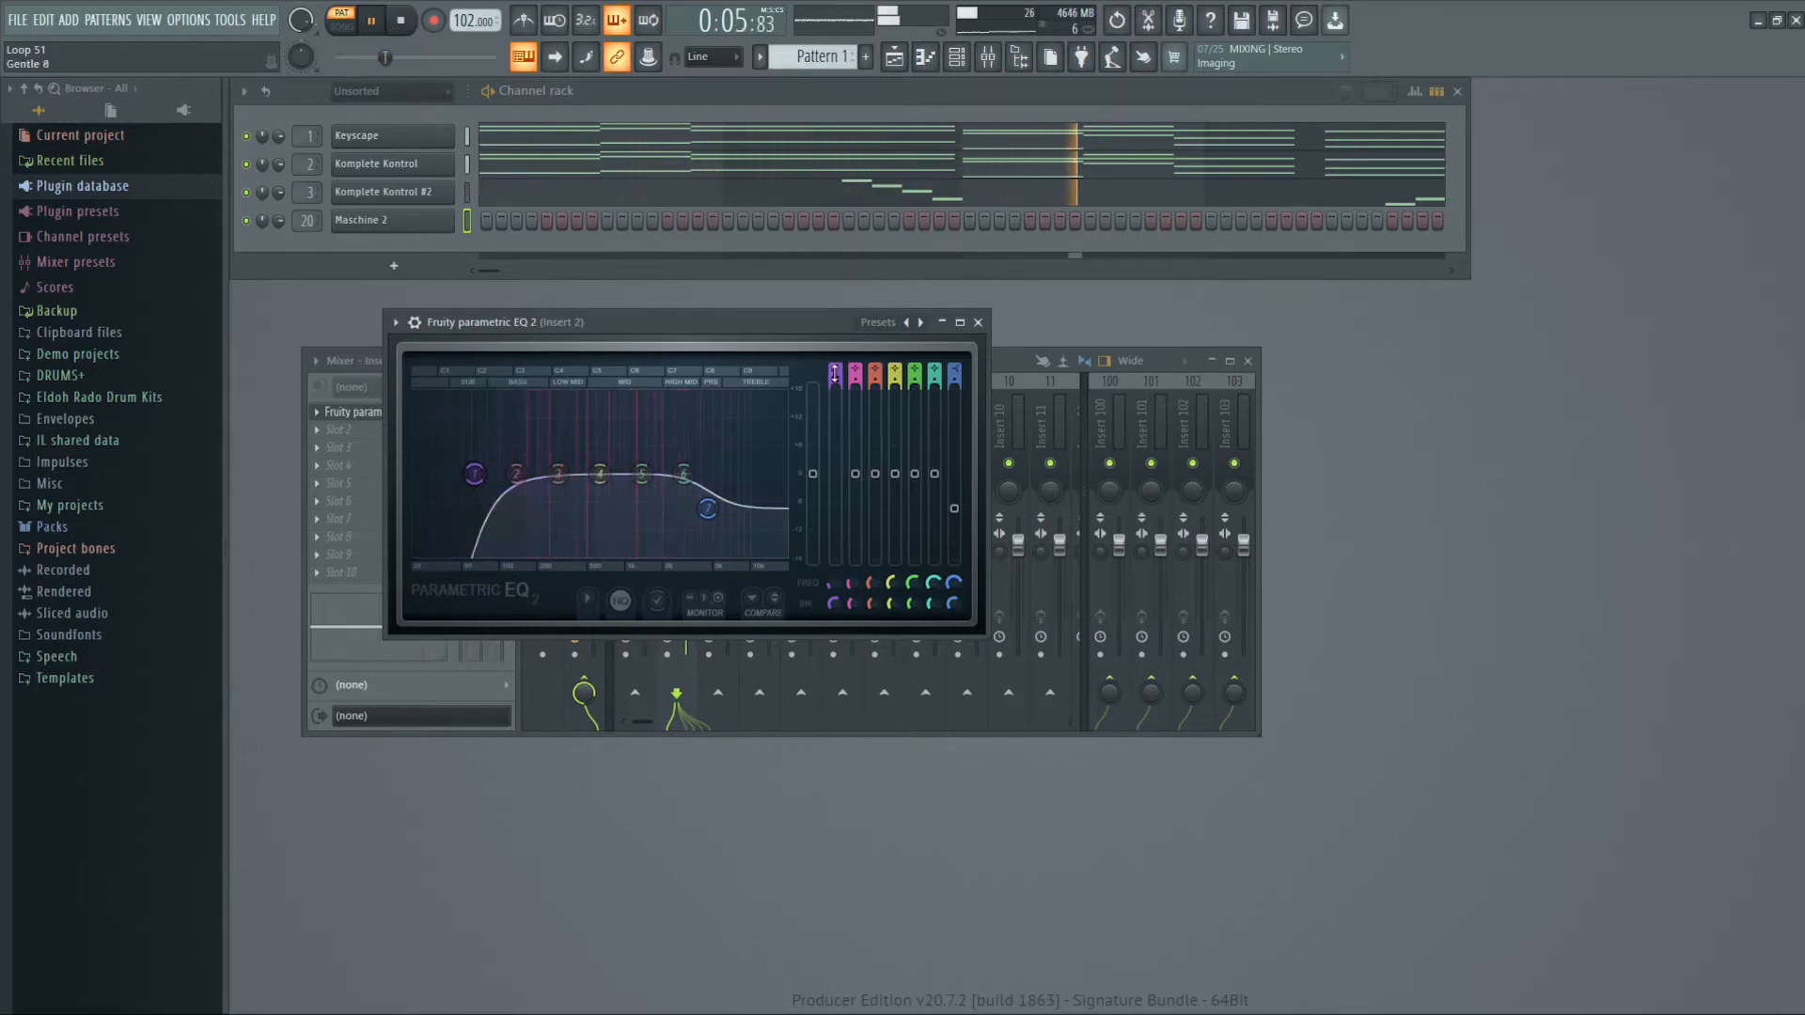
left_click(977, 321)
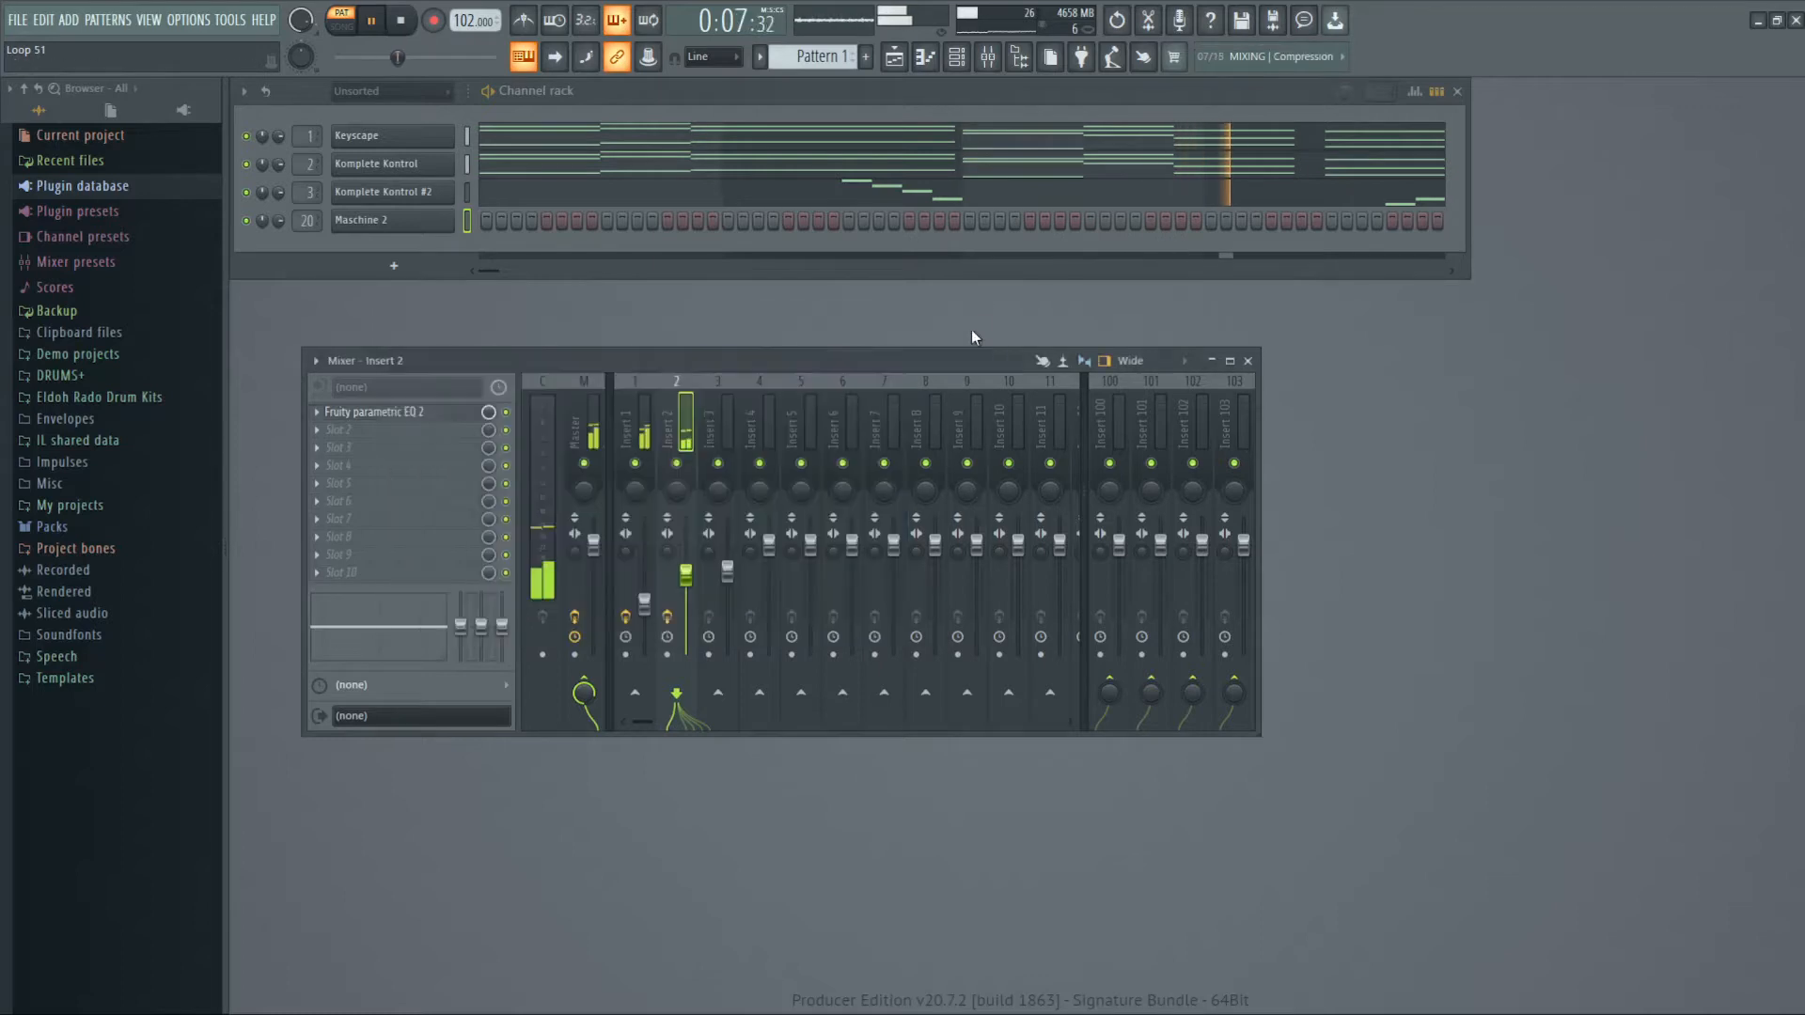
left_click(1247, 360)
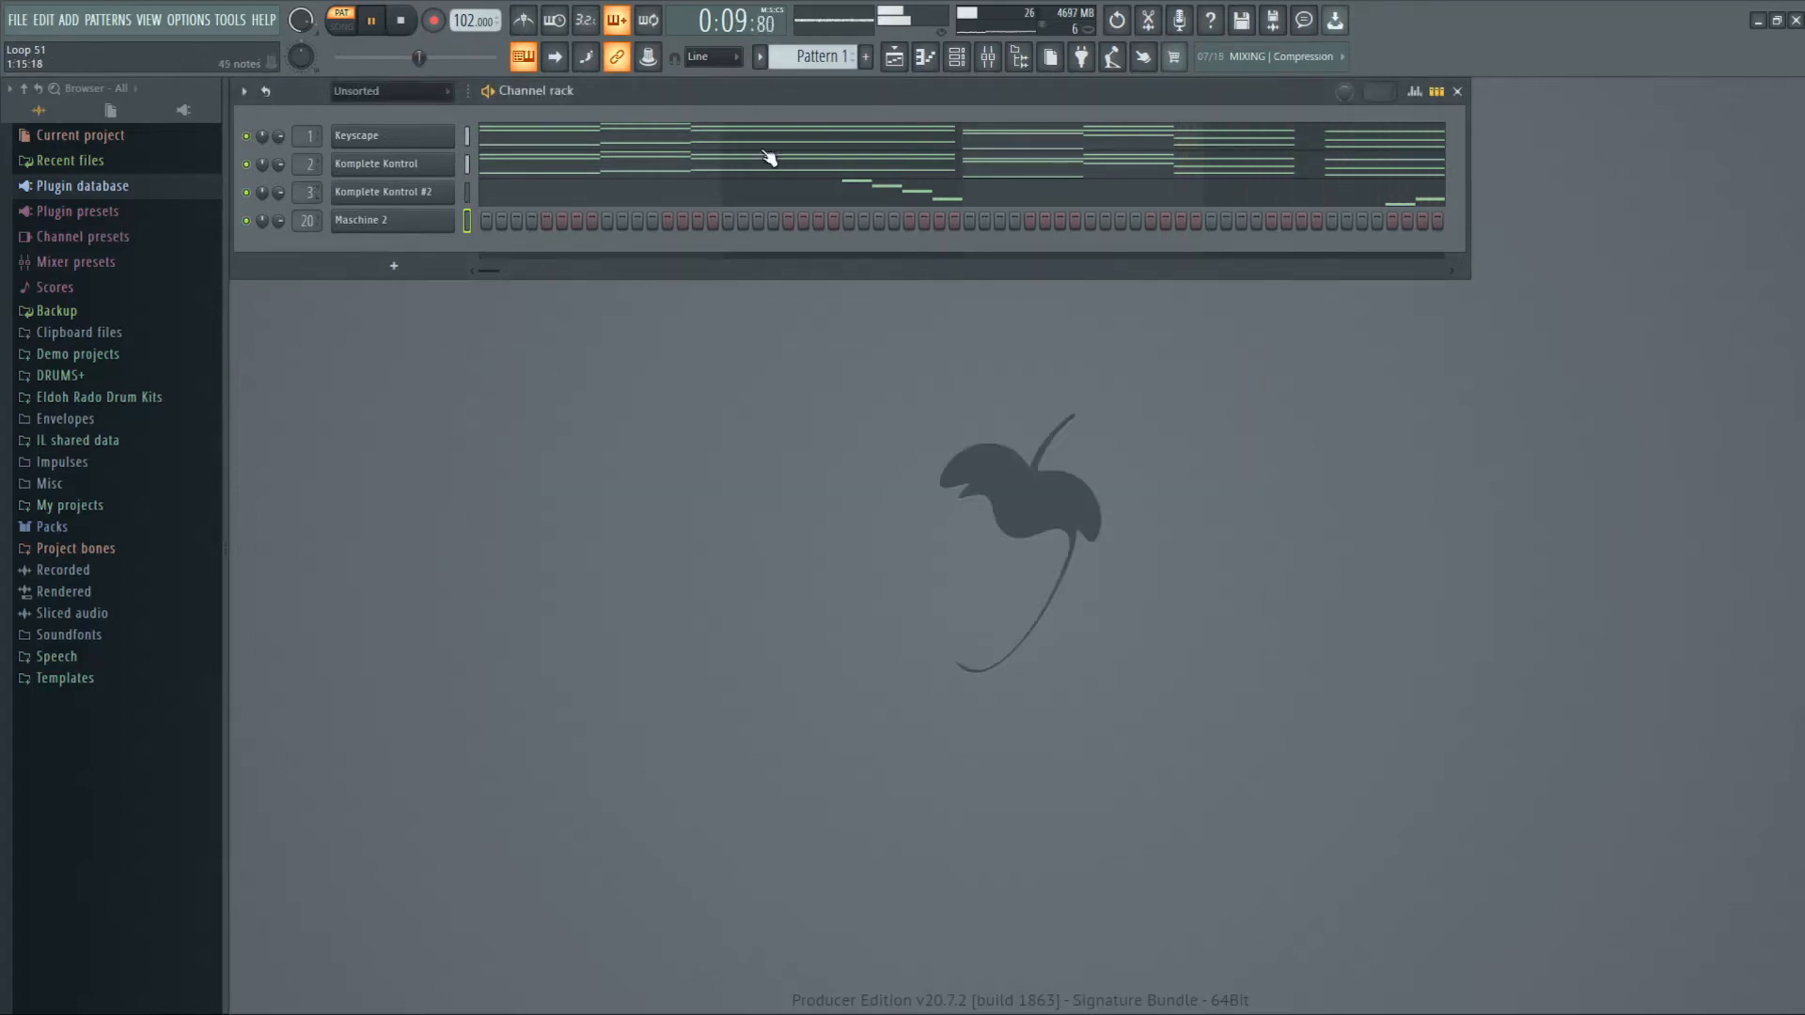
left_click(988, 59)
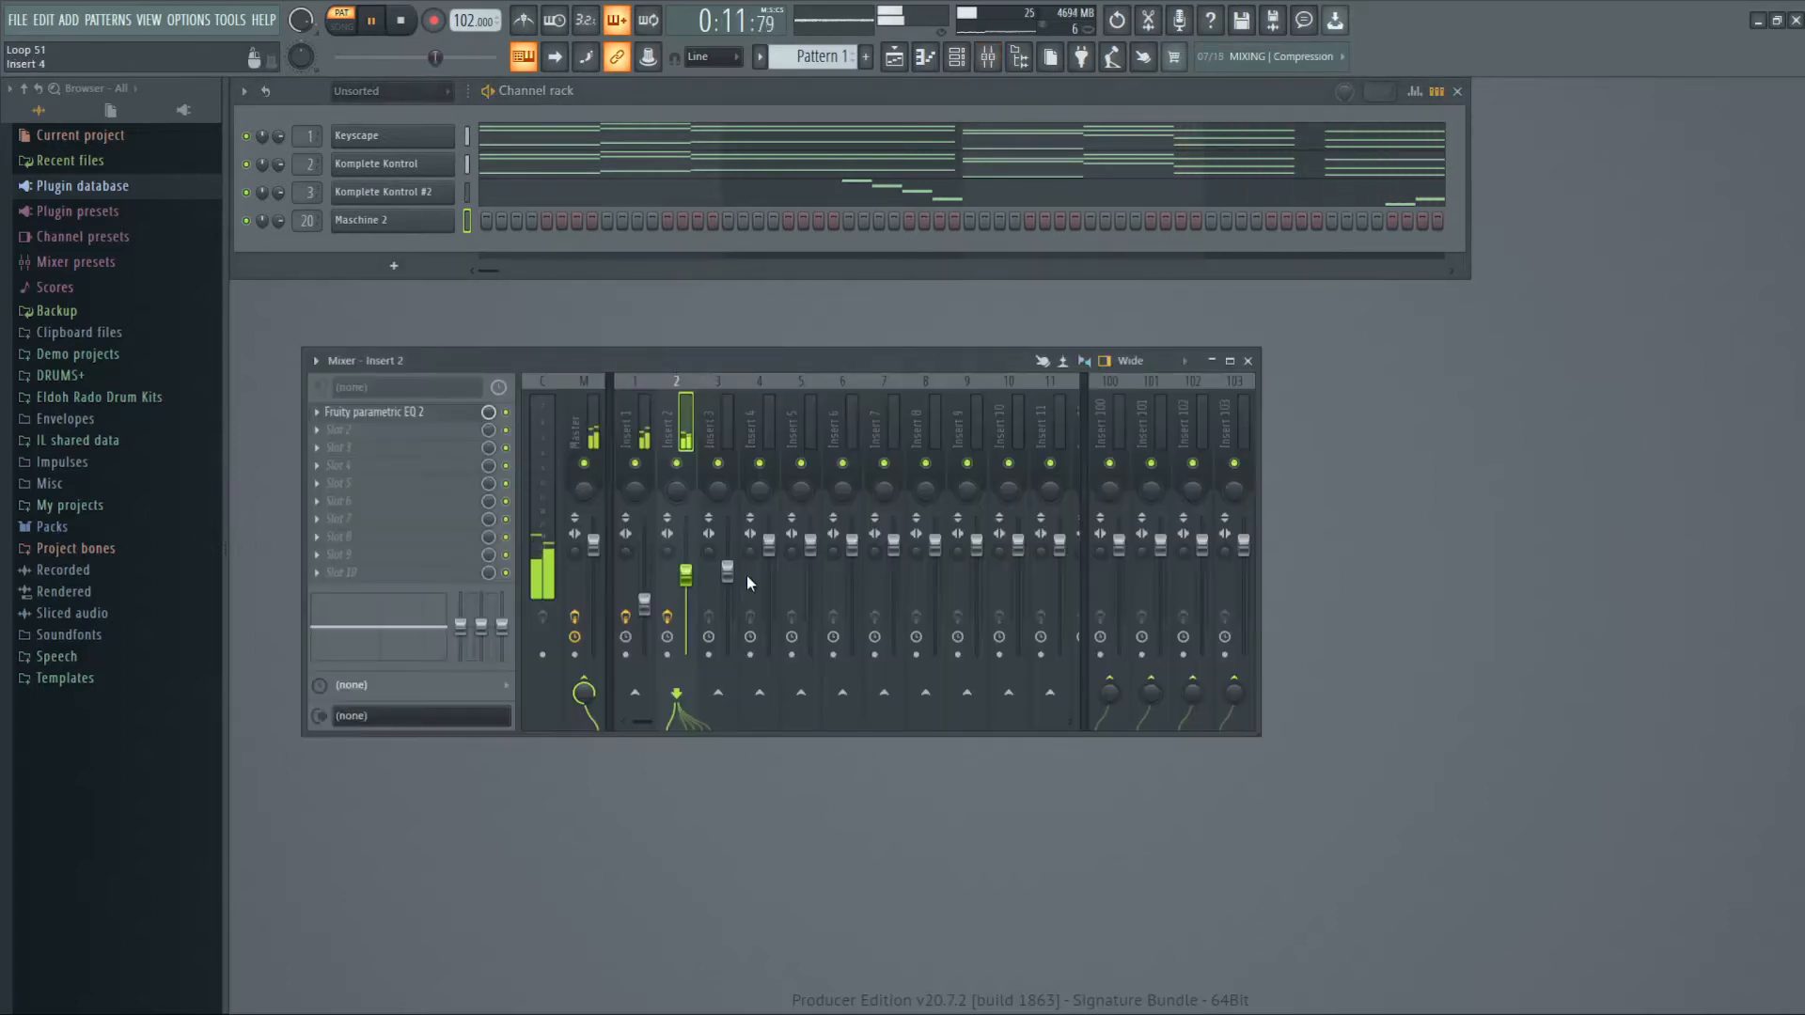
left_click(1250, 361)
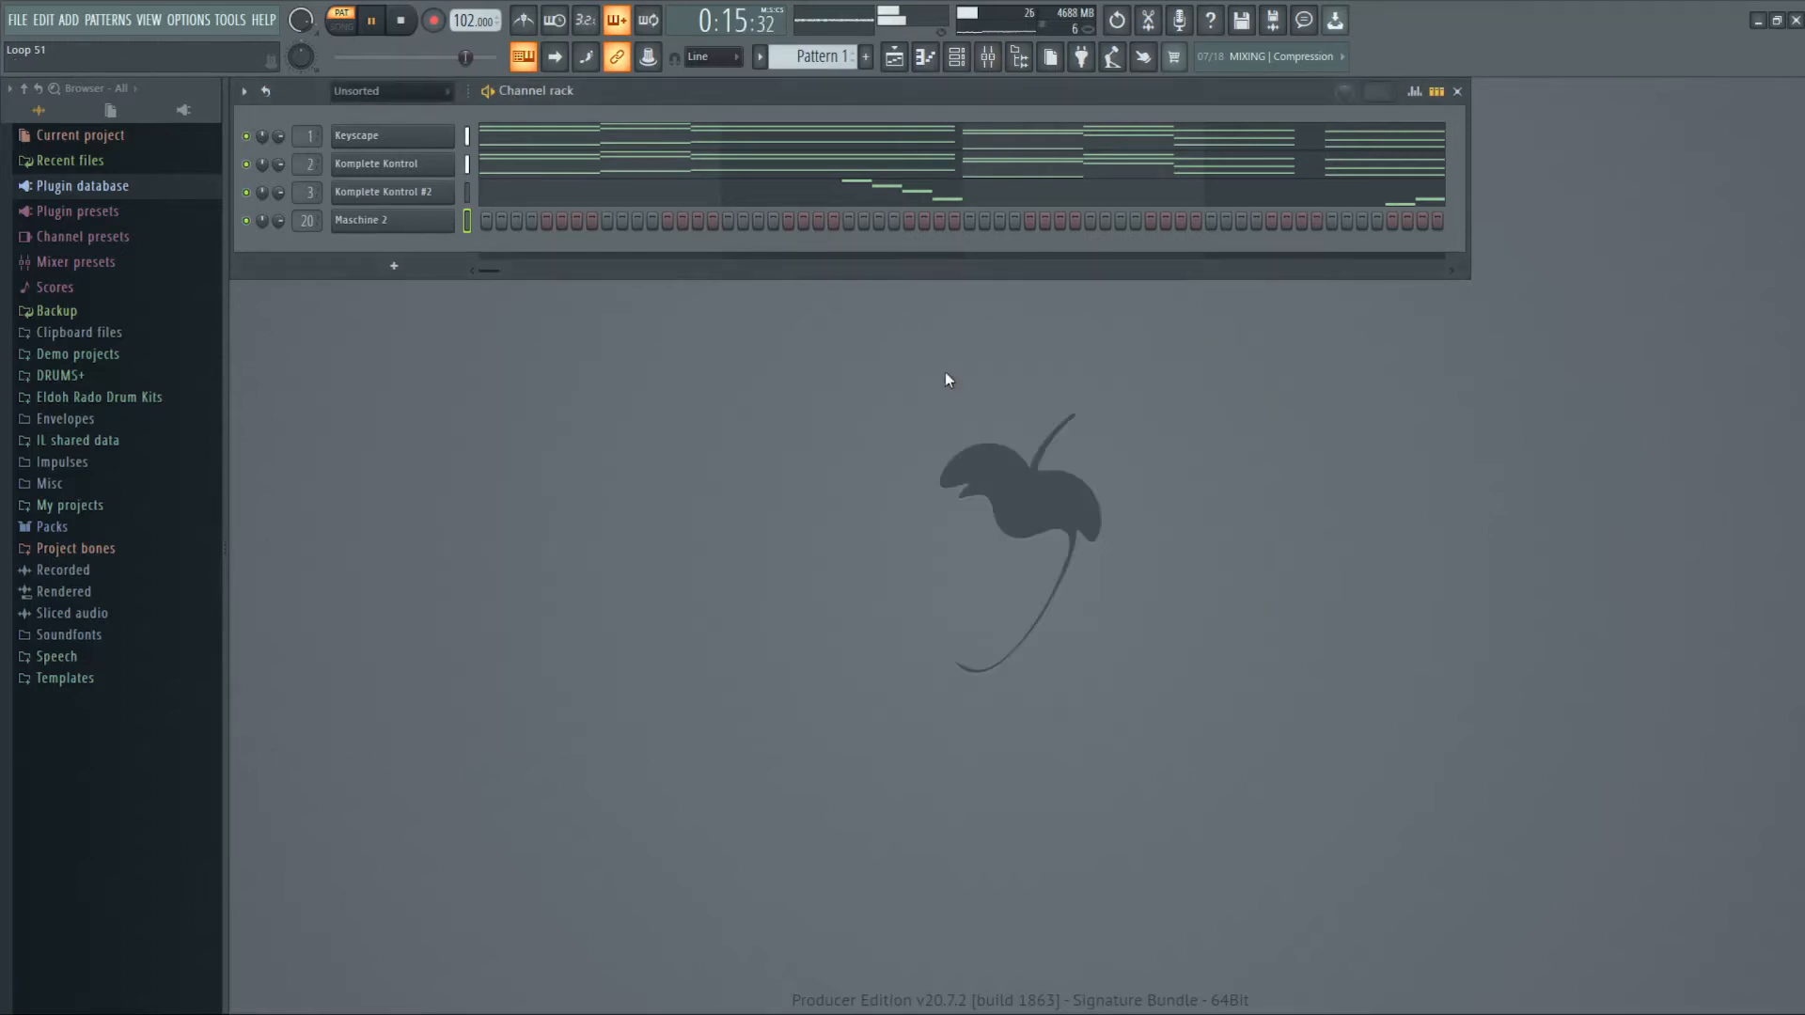
- Preview DT II Beast Kick from the Kick folder of Eldoh Rado Dancehall Trap Kit II
left_click(141, 397)
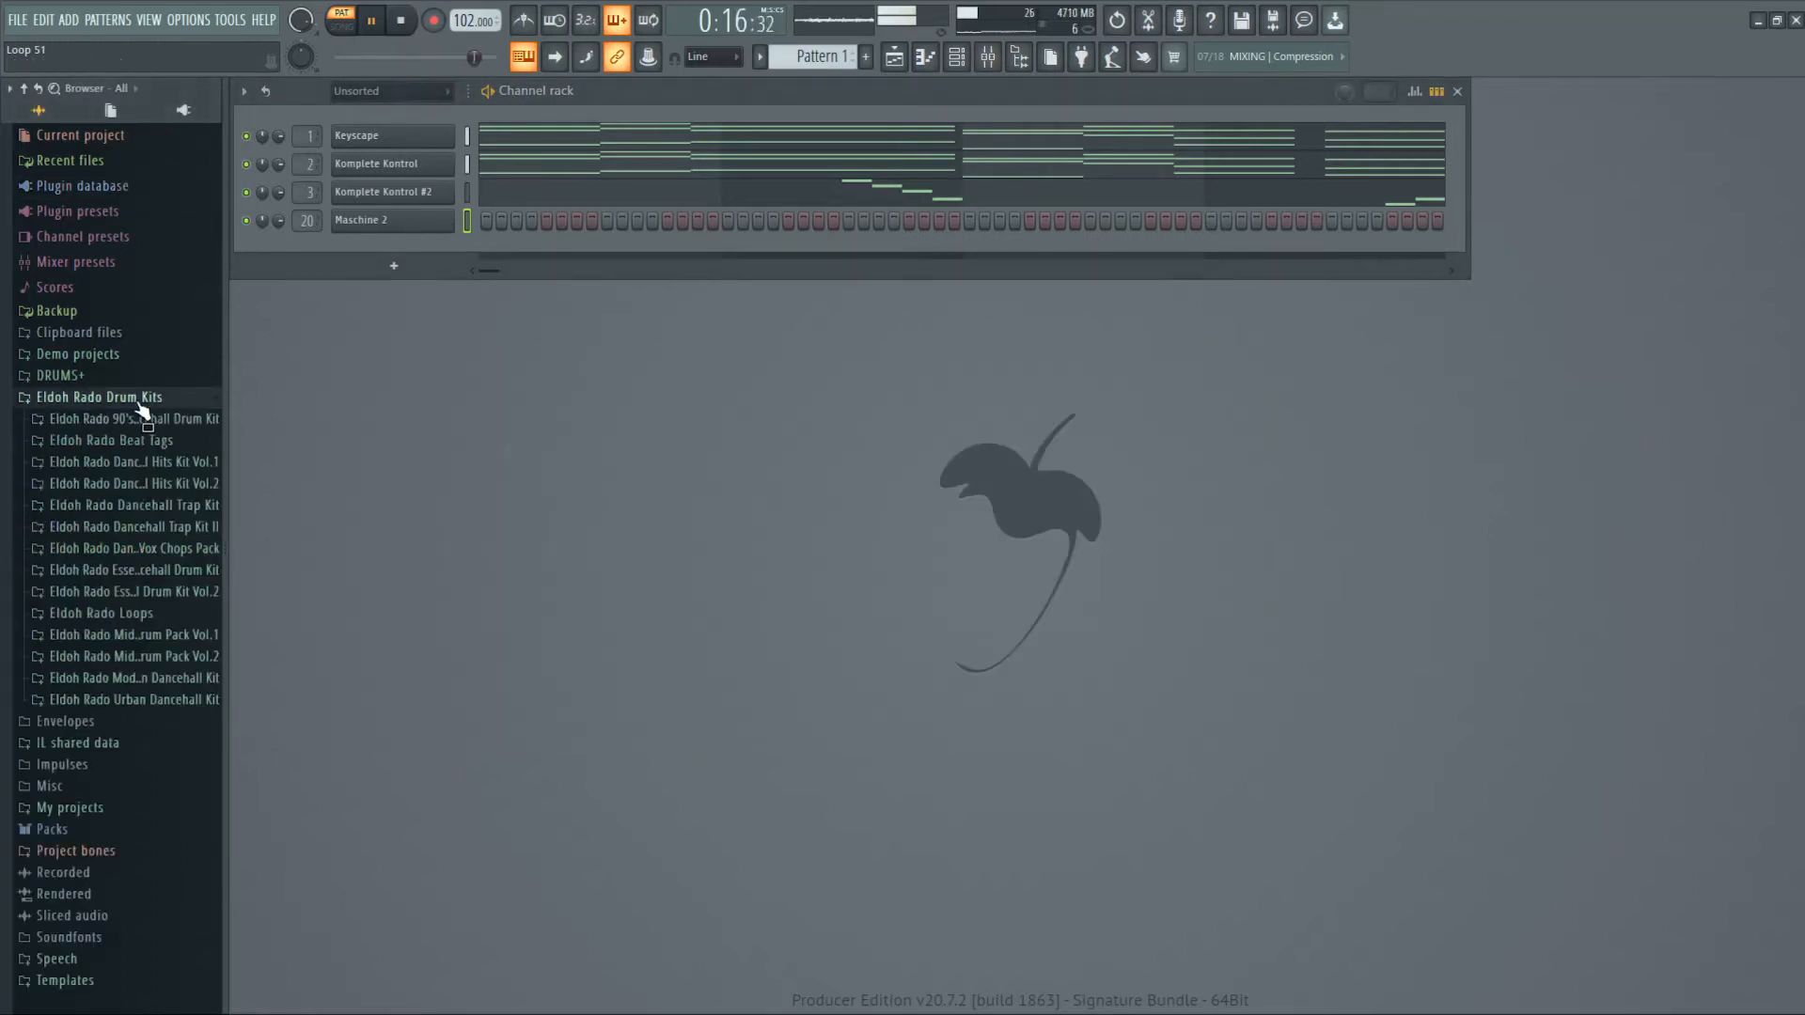
left_click(138, 525)
left_click(119, 635)
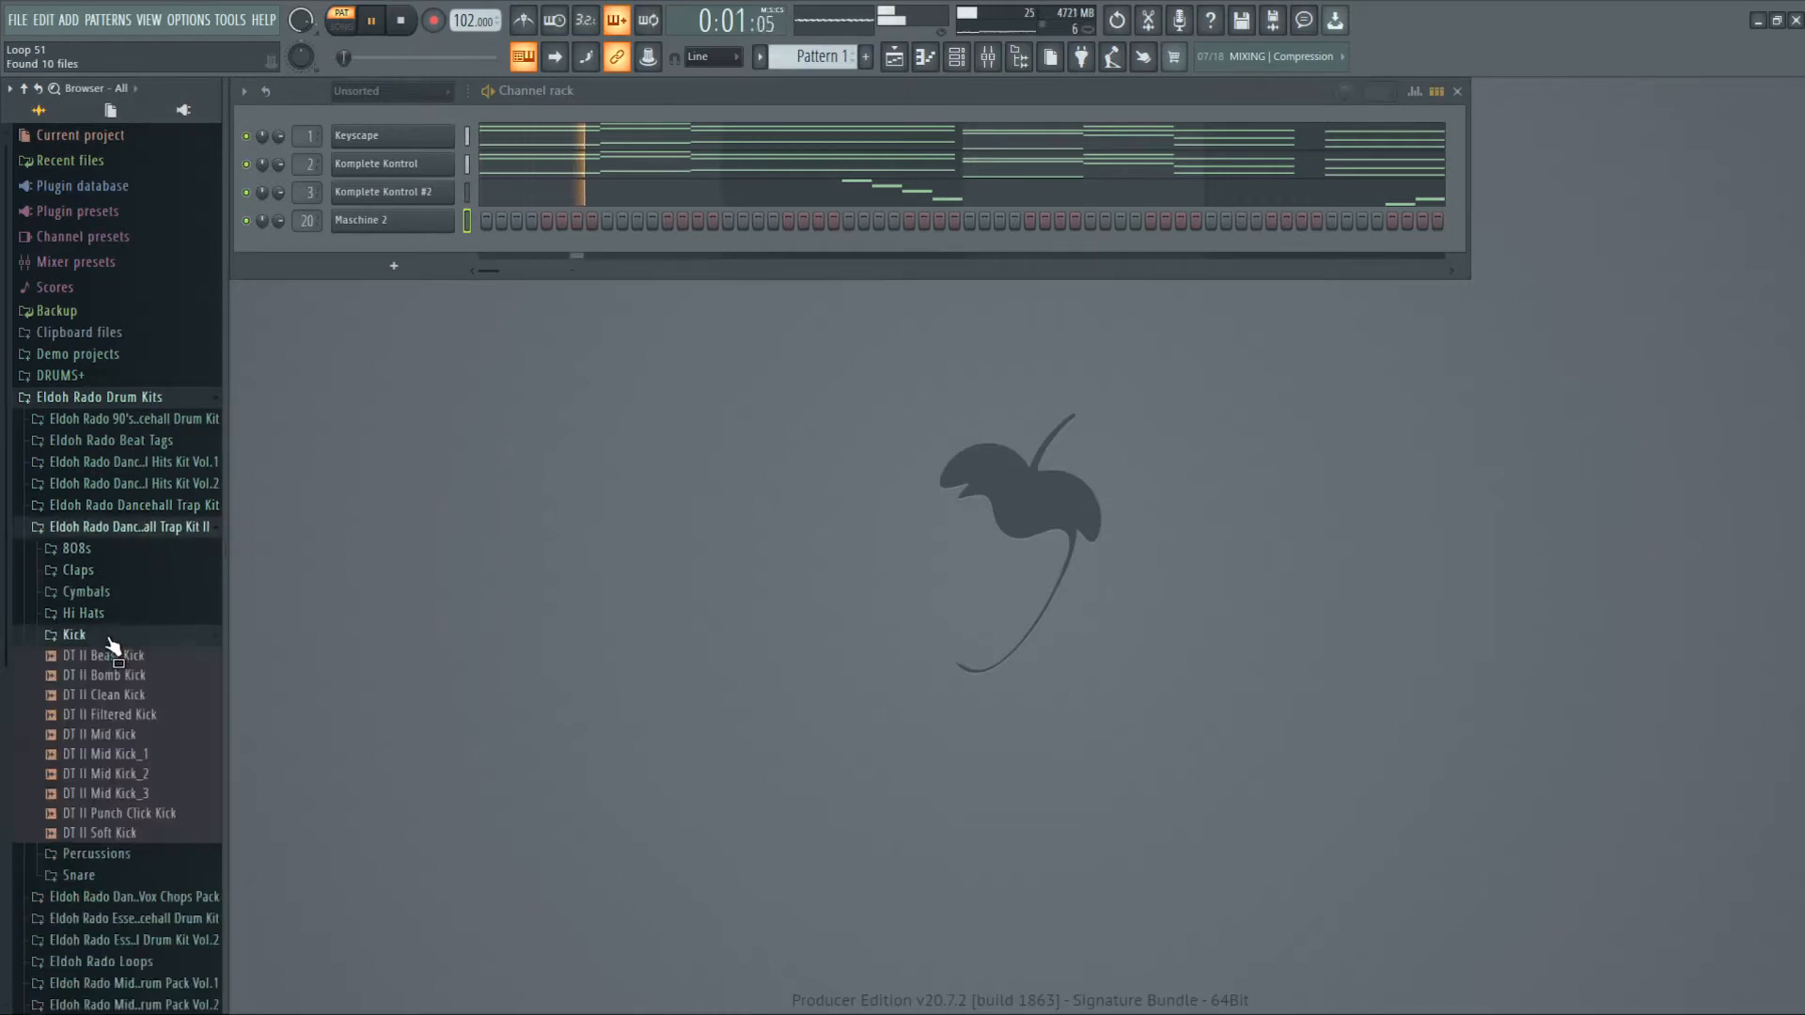
left_click(153, 656)
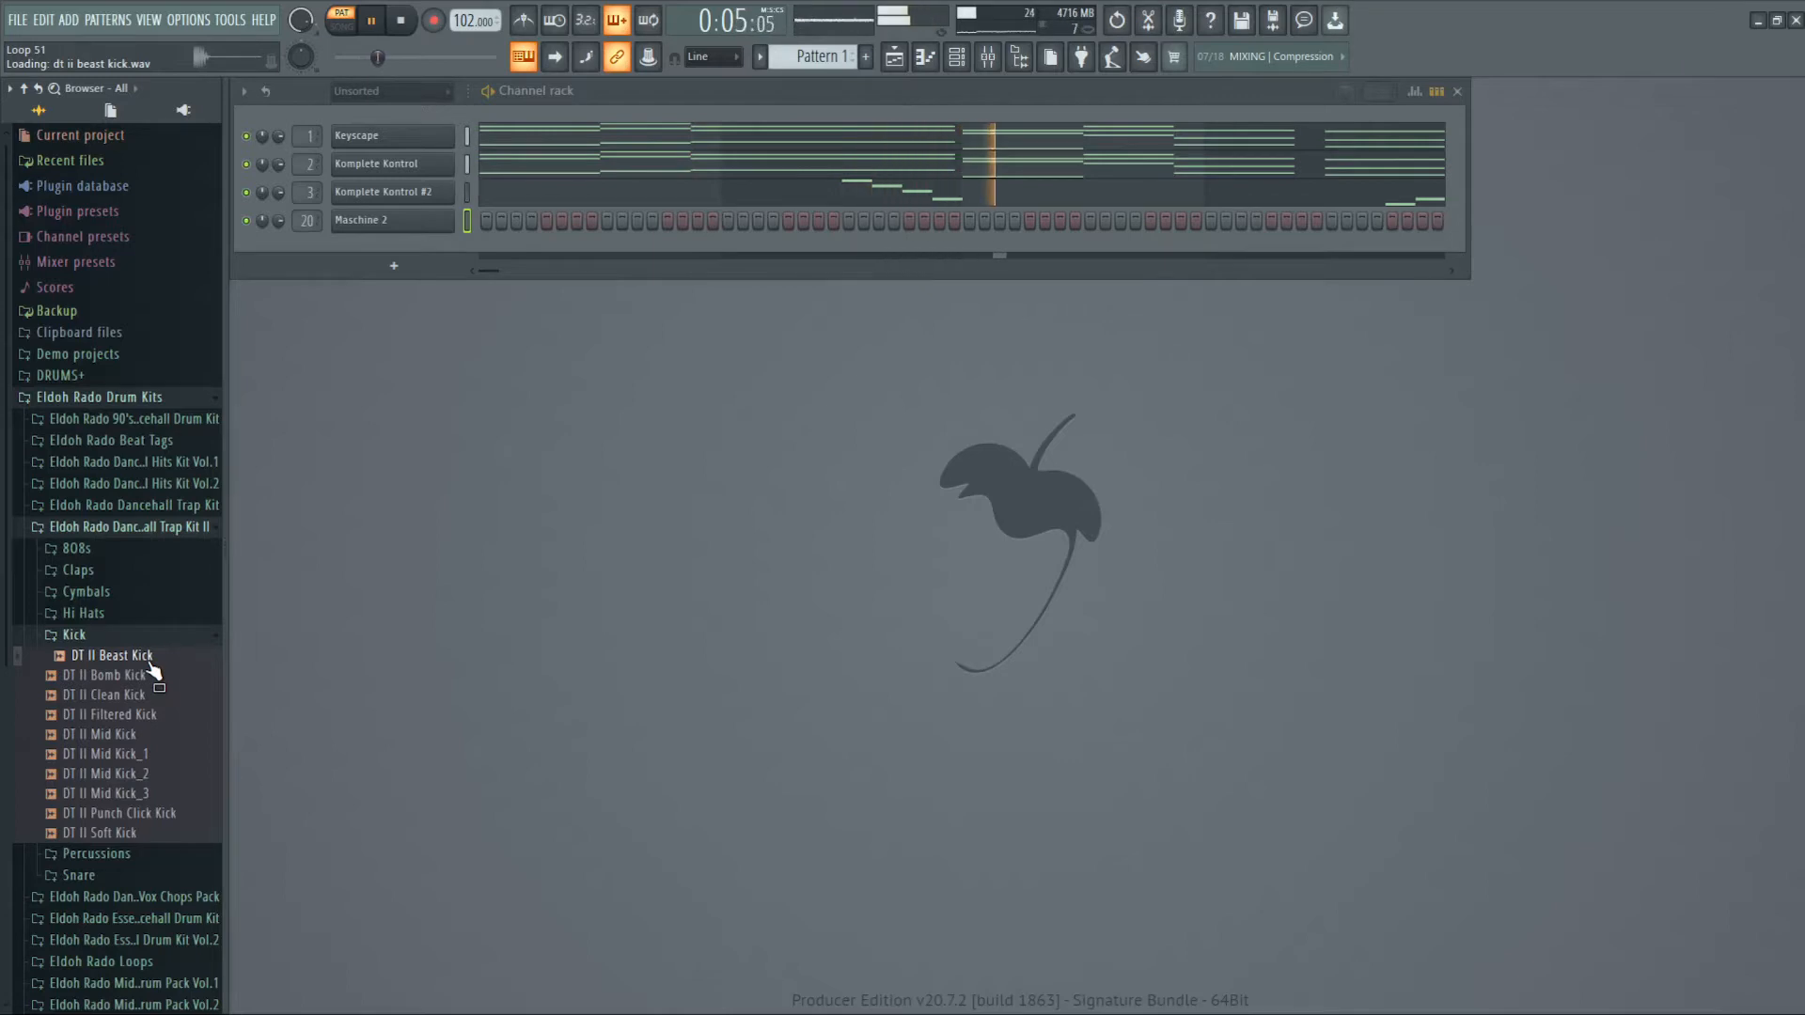
- Preview the samples DT II Accent Verb Snare_1 and DT II High Life 2_1 from the kit's Snare folder
left_click(145, 639)
left_click(123, 681)
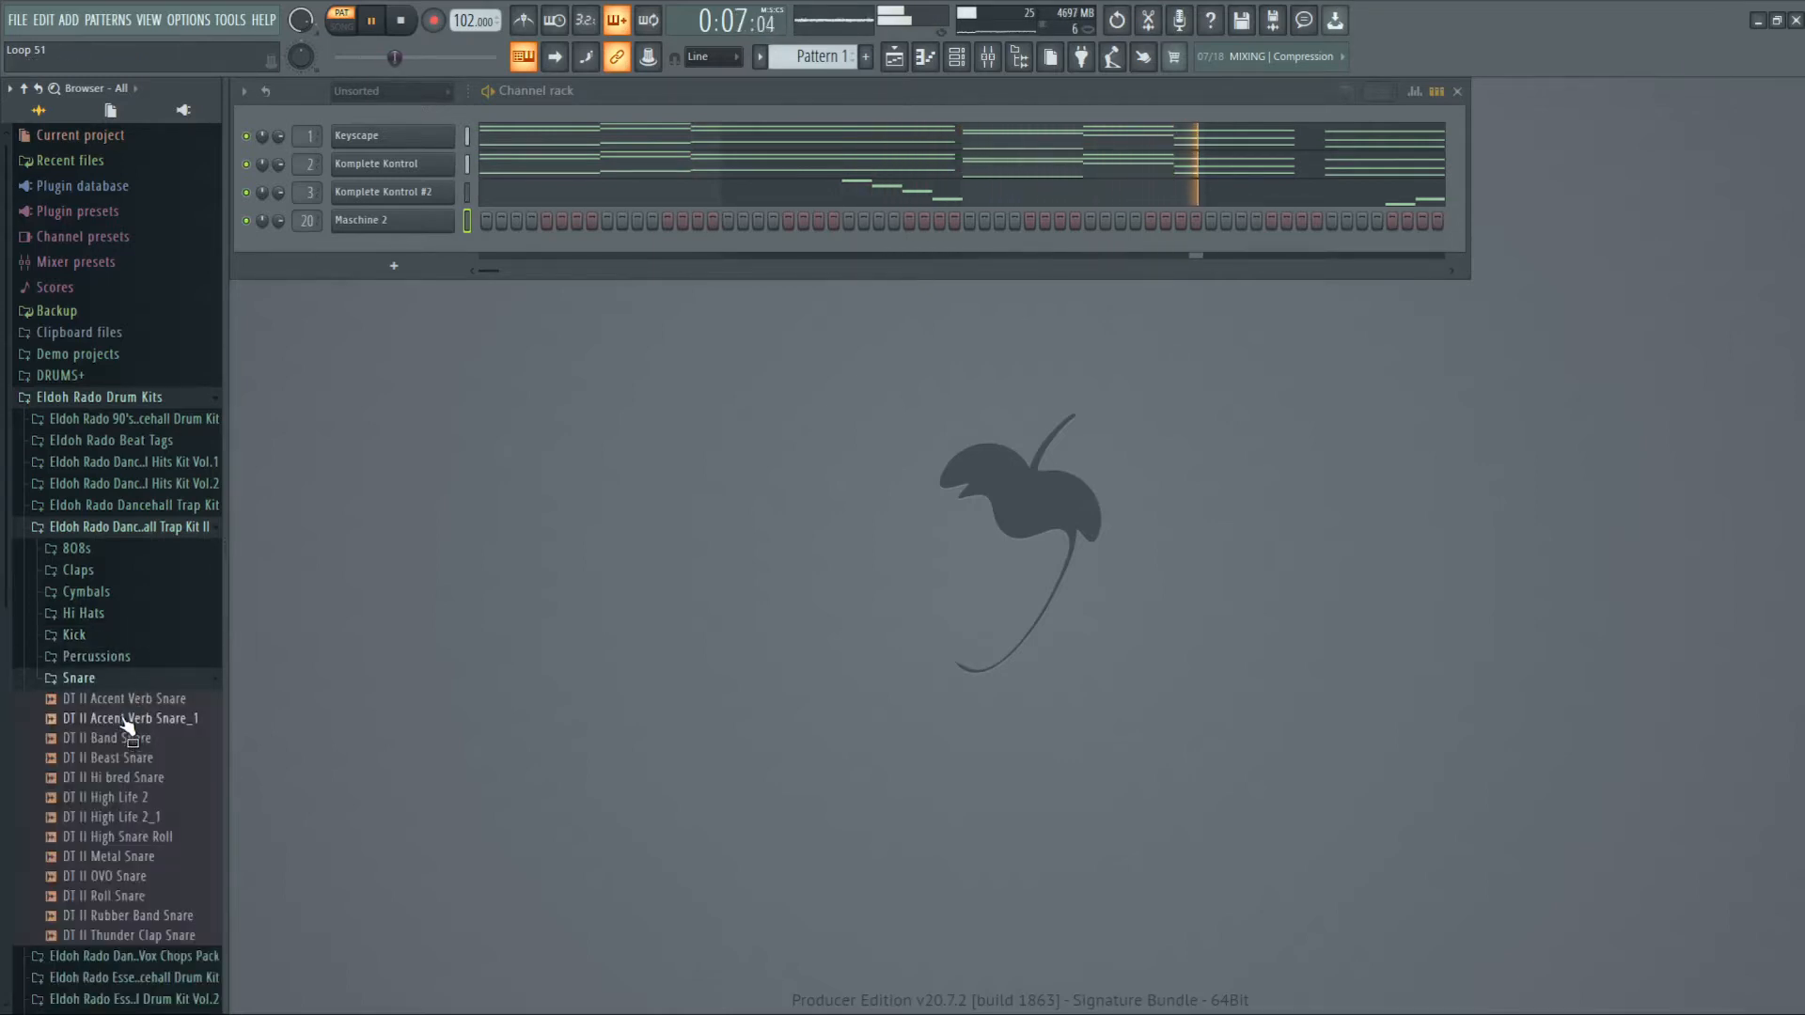
left_click(131, 718)
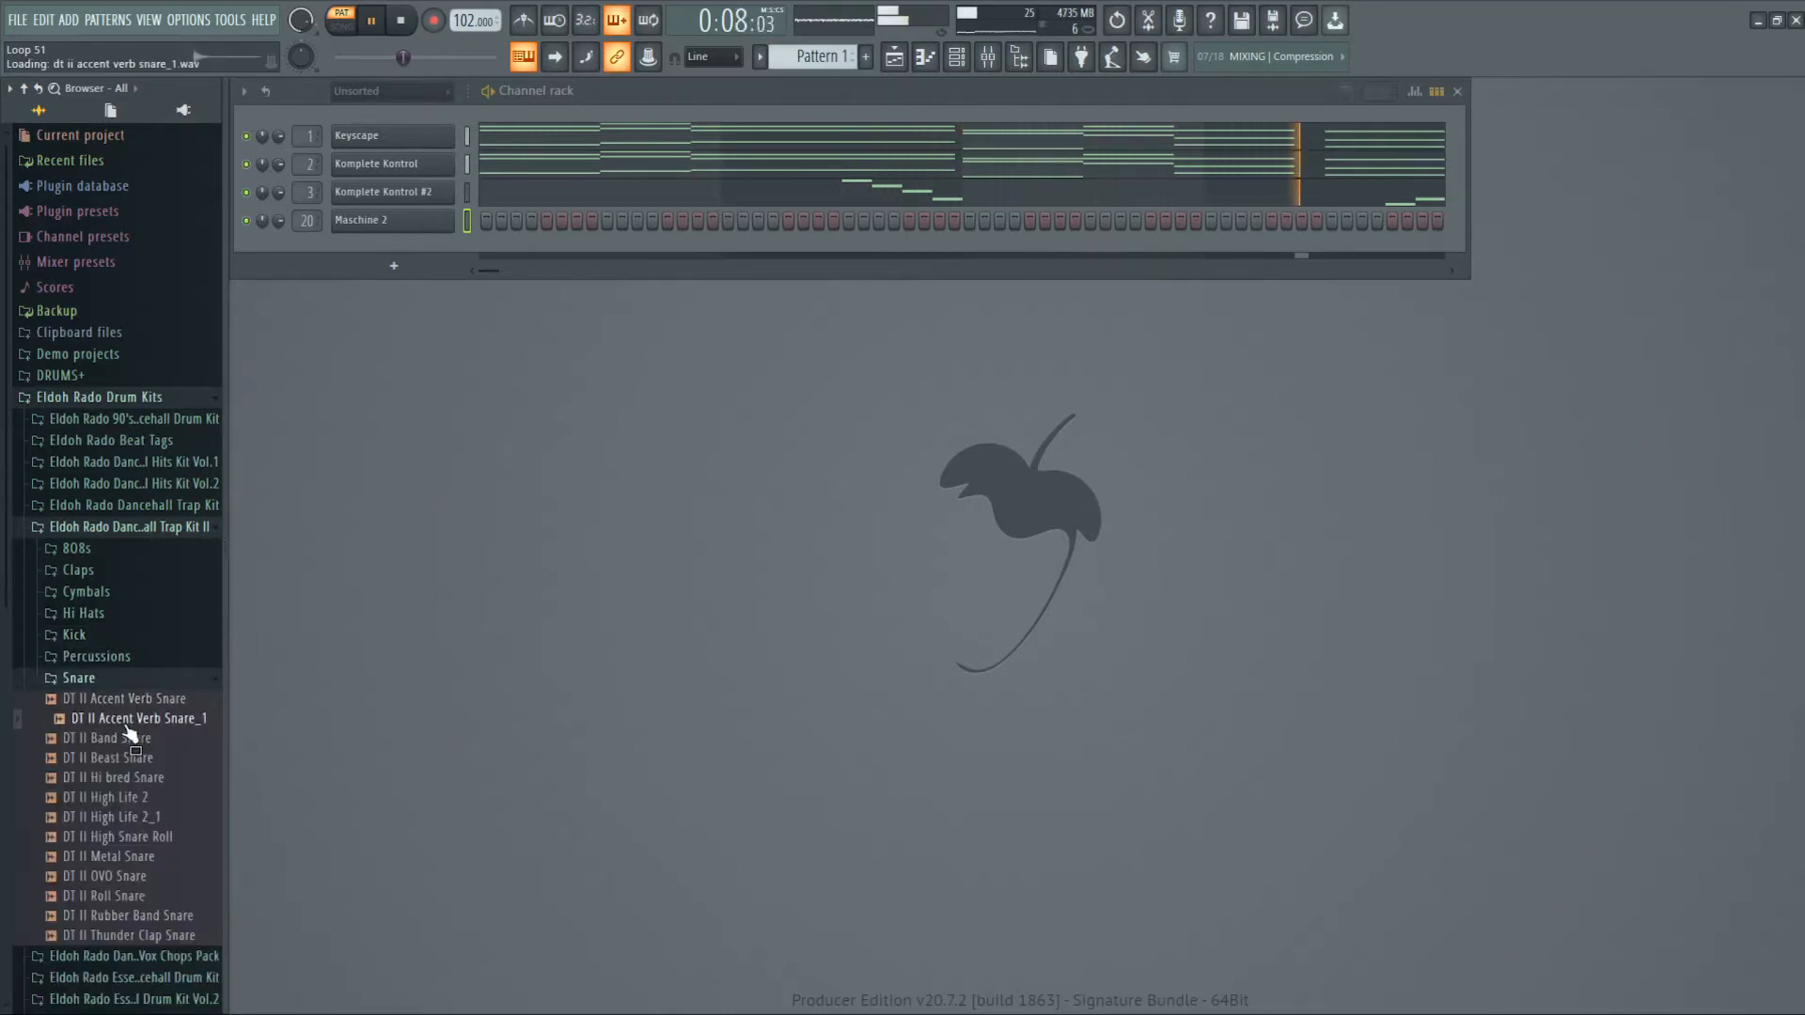
left_click(131, 817)
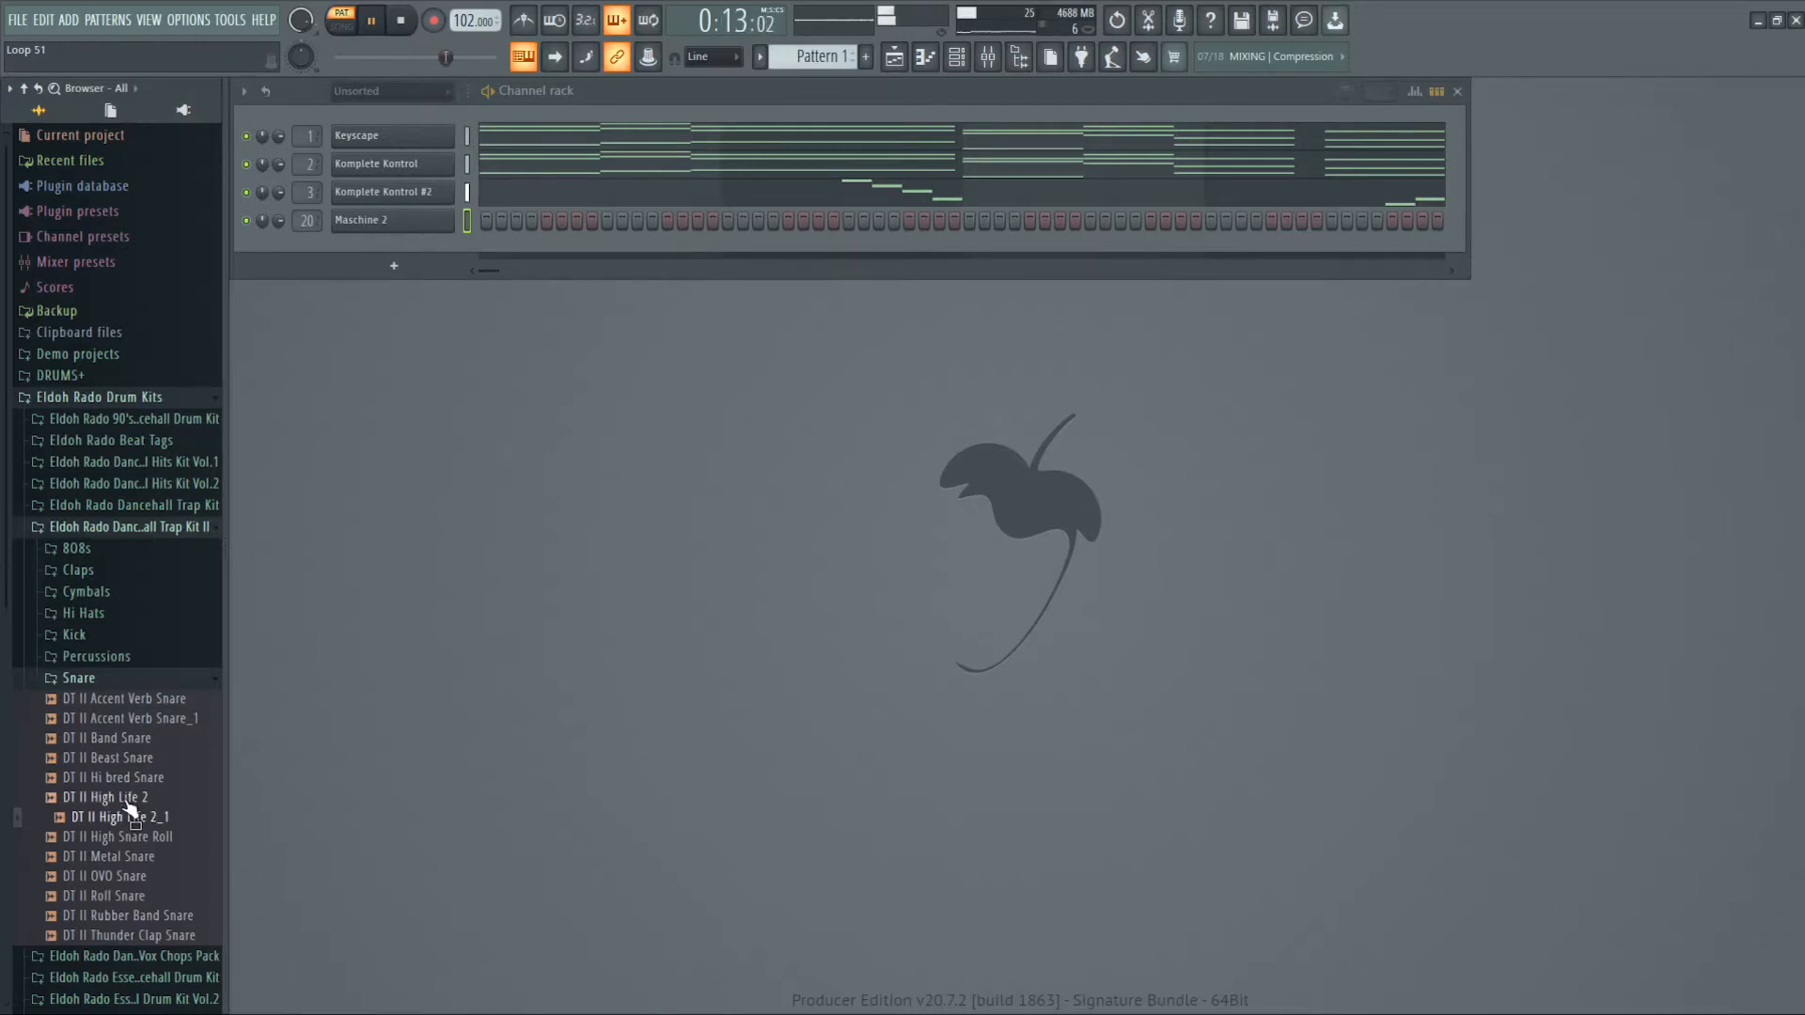
left_click(124, 817)
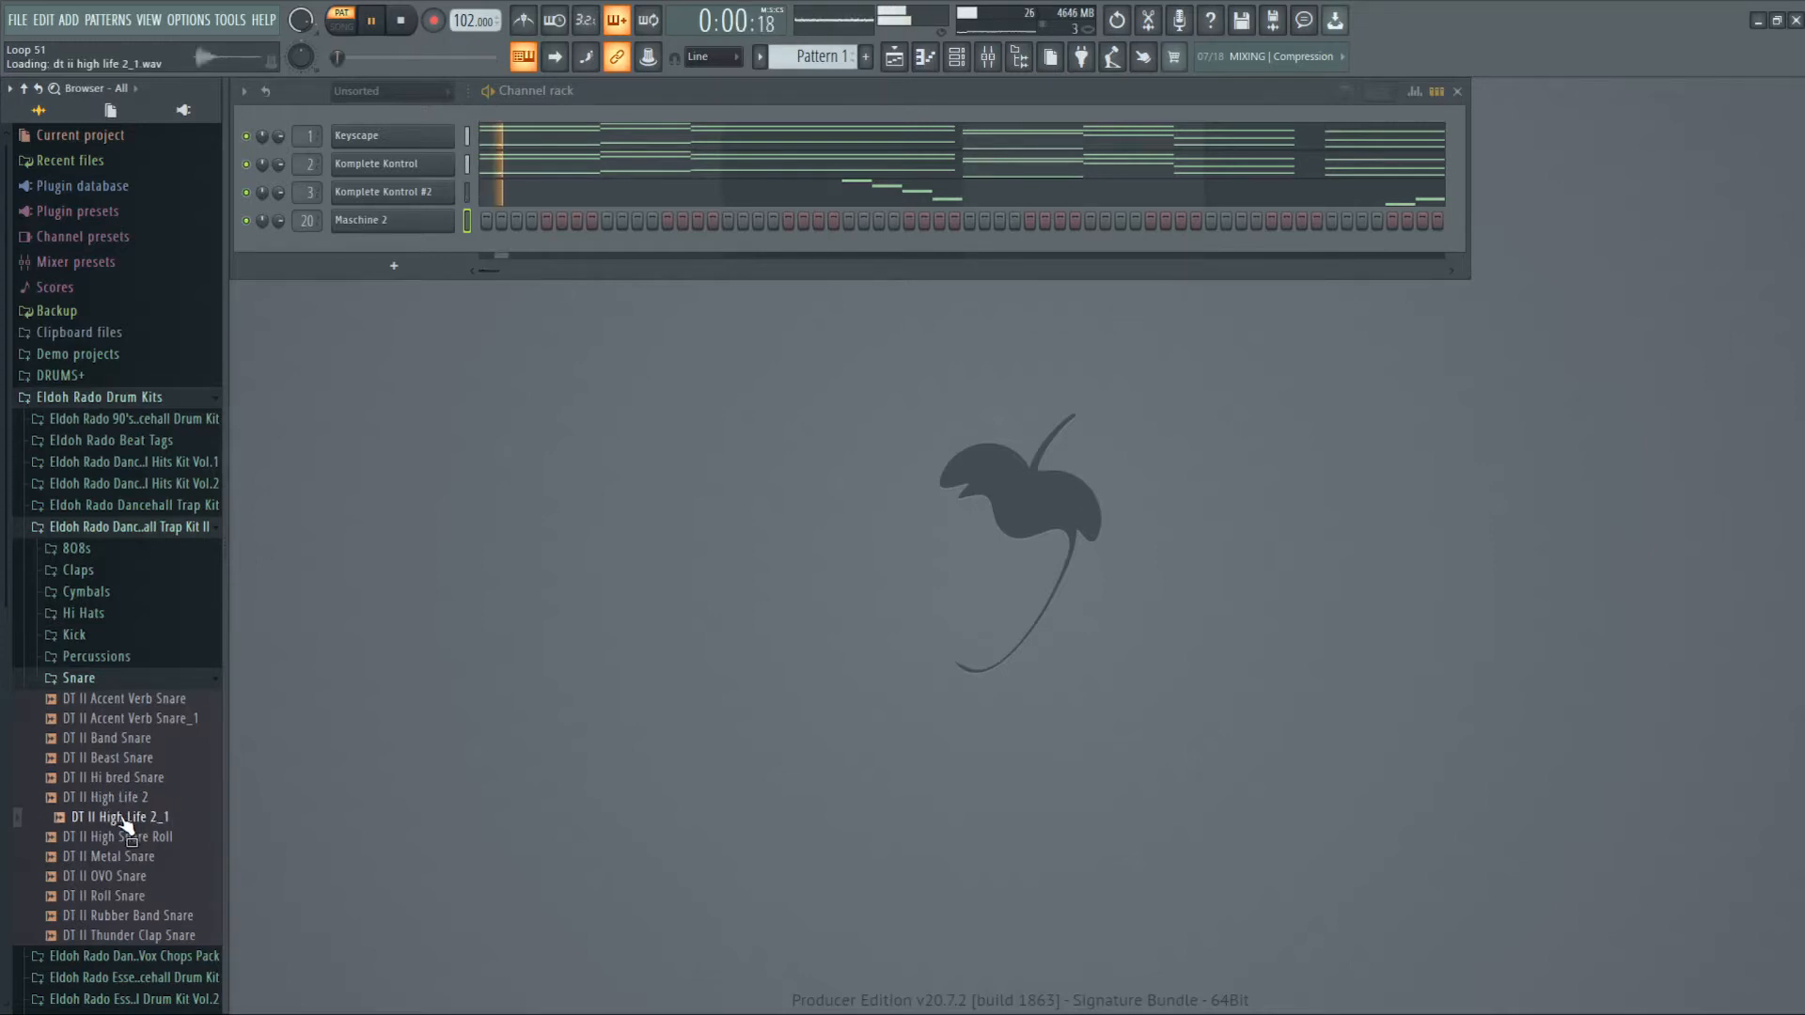
- Add DT II Beast Kick from the kit's Kick folder as a new channel below Maschine 2
left_click(113, 635)
left_click(110, 658)
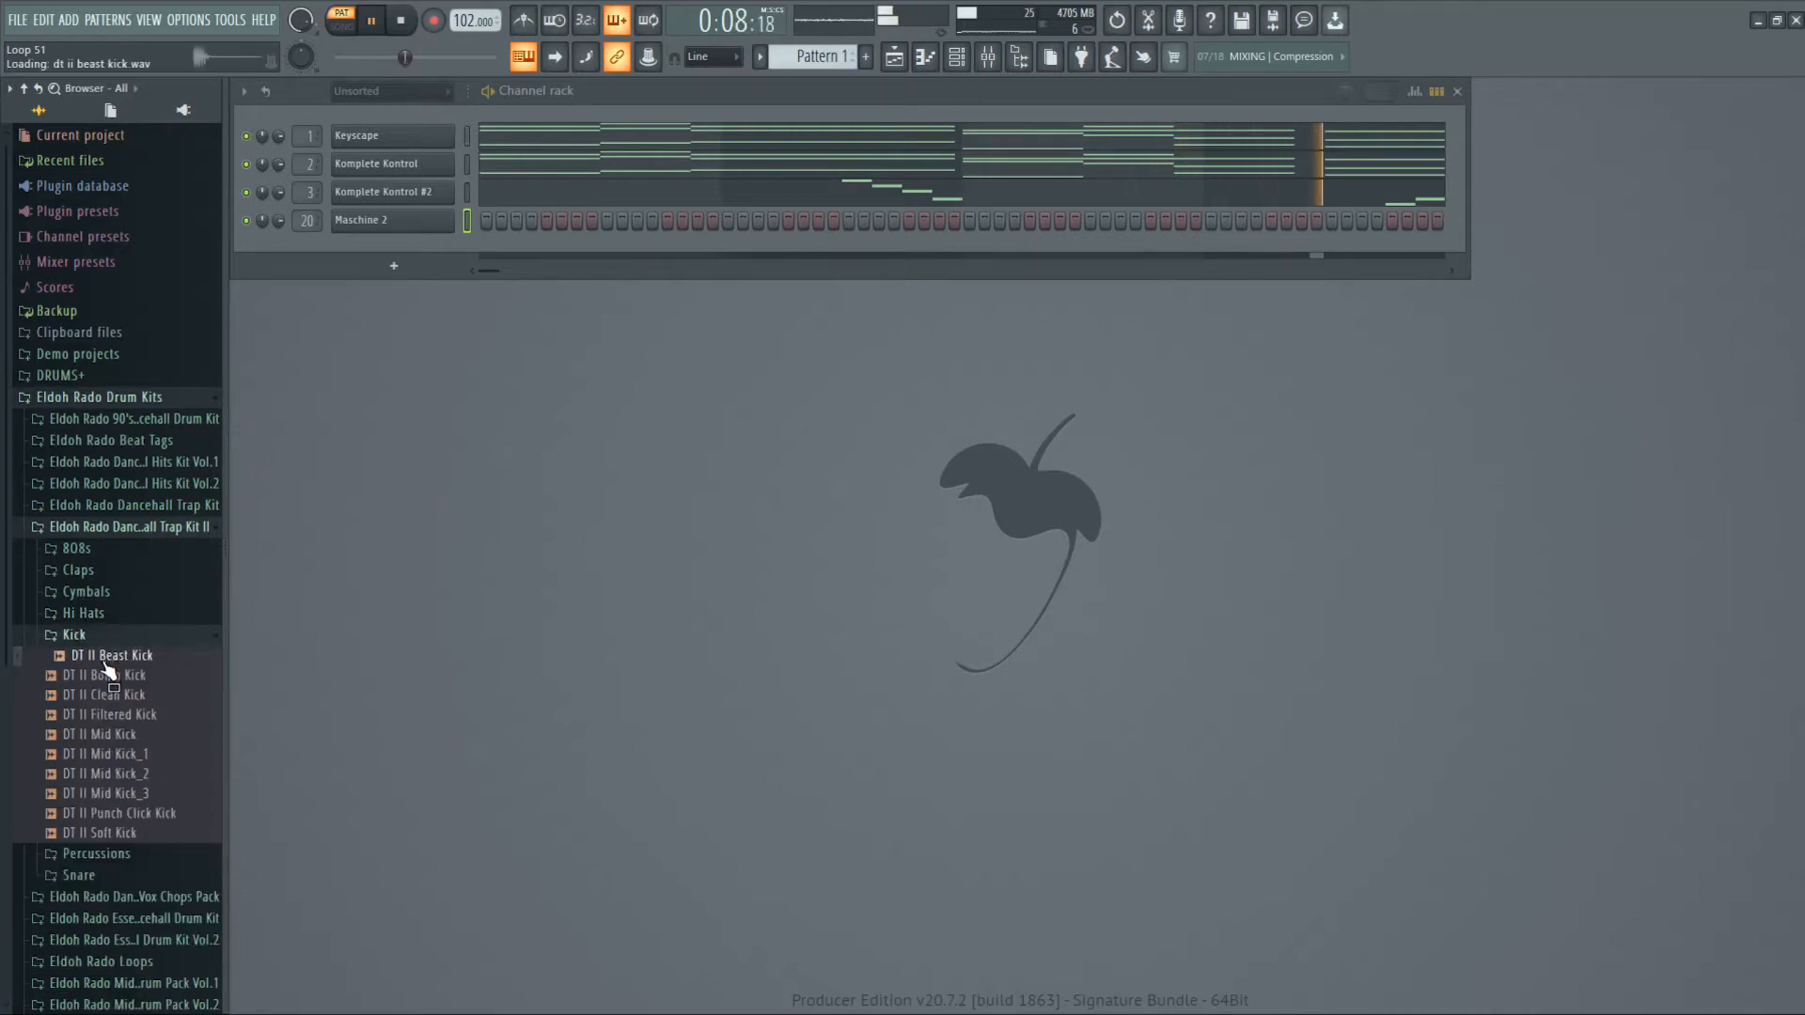
left_click_drag(106, 663, 390, 252)
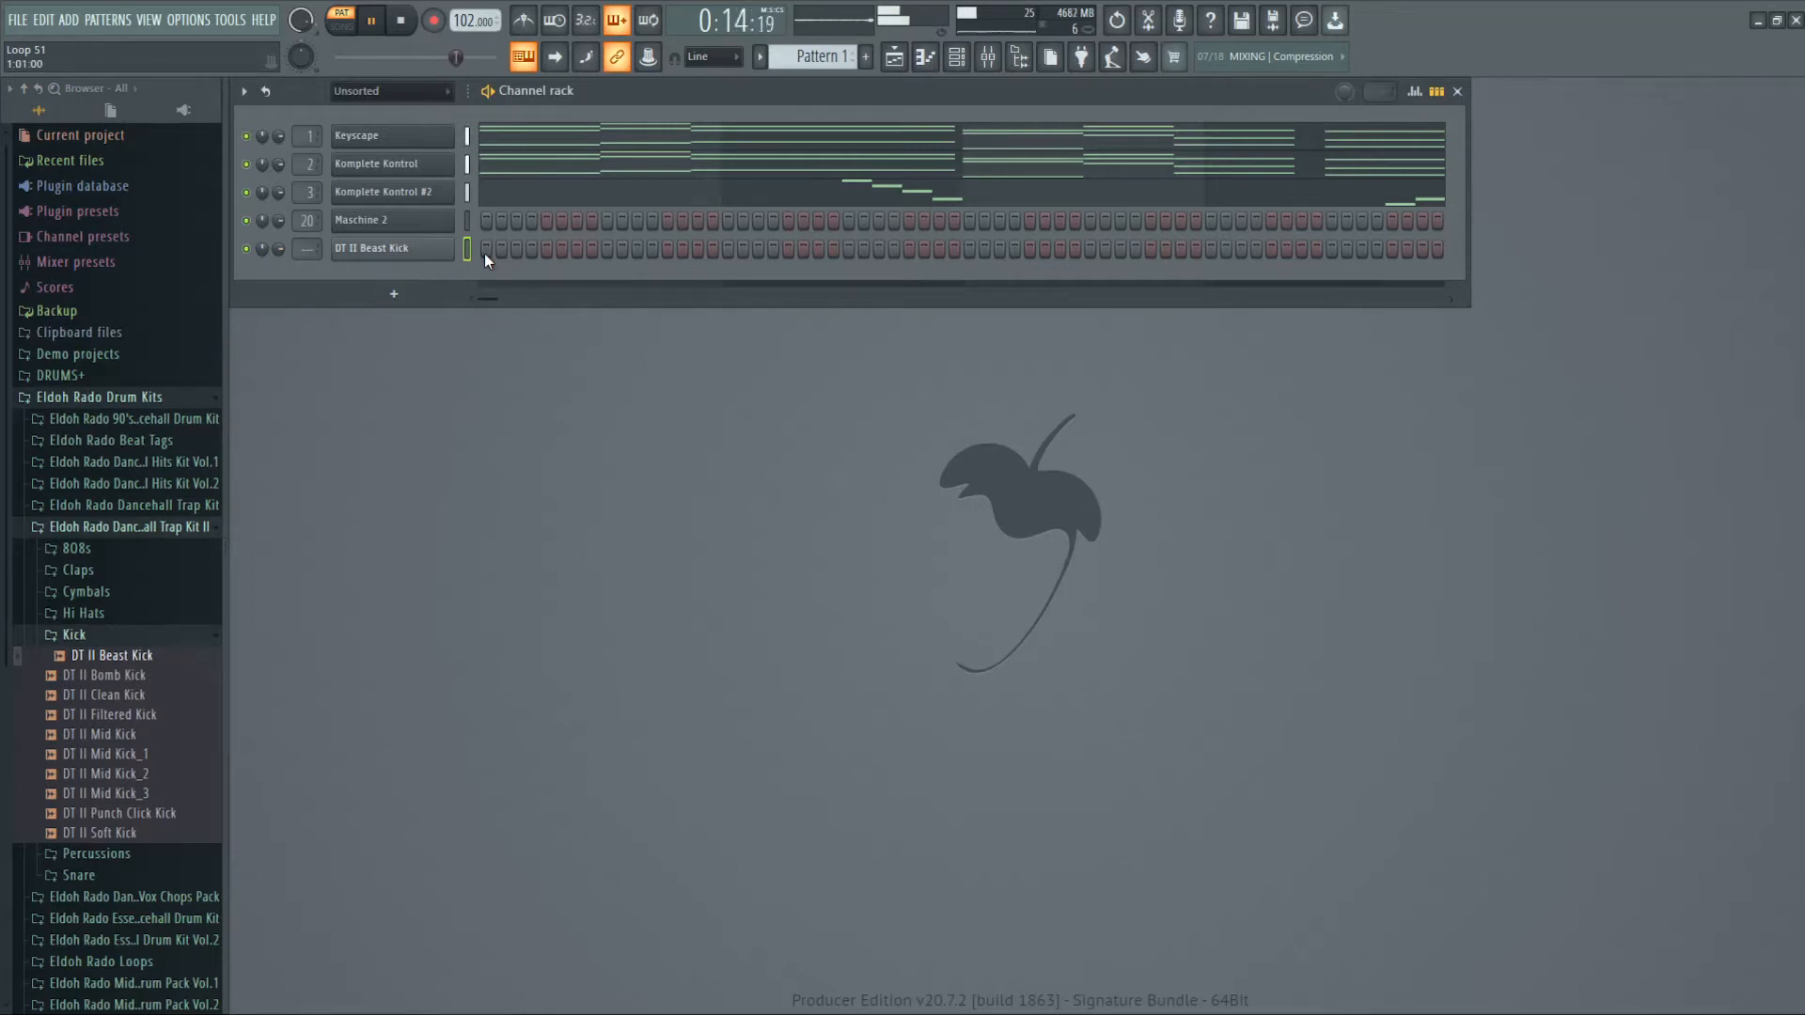
left_click(393, 91)
left_click(396, 105)
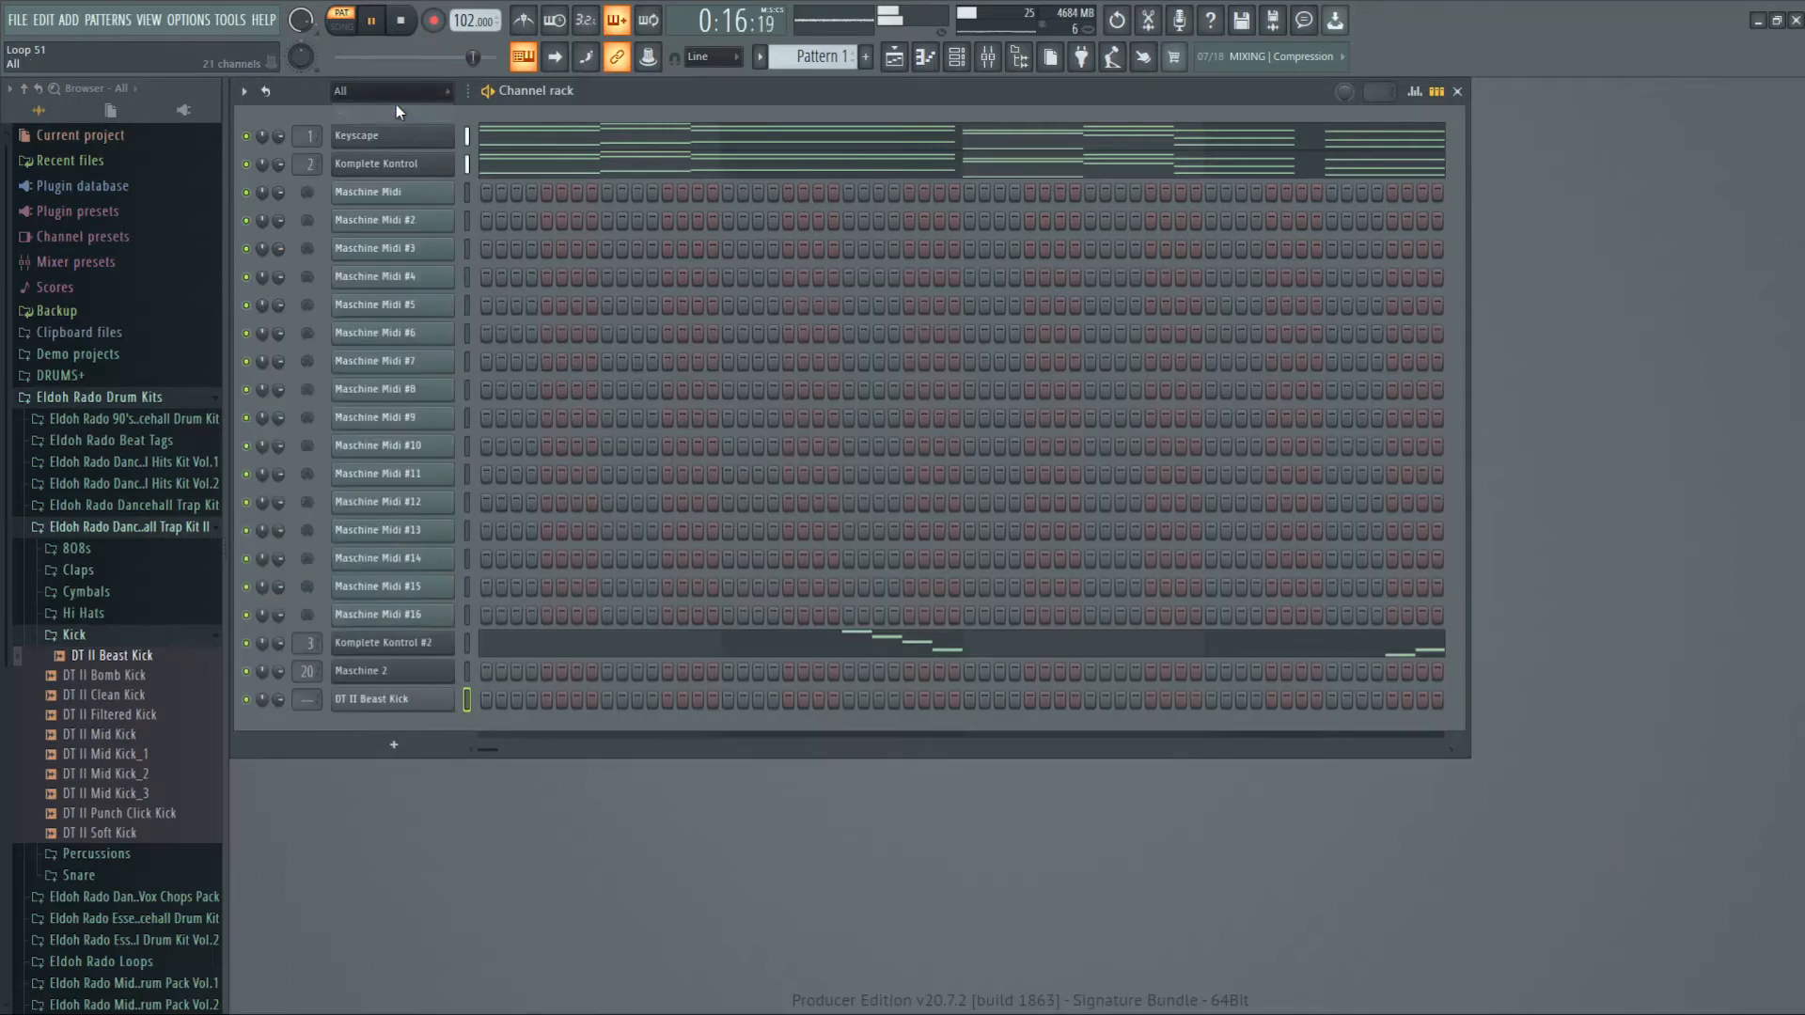
left_click(395, 91)
left_click(398, 150)
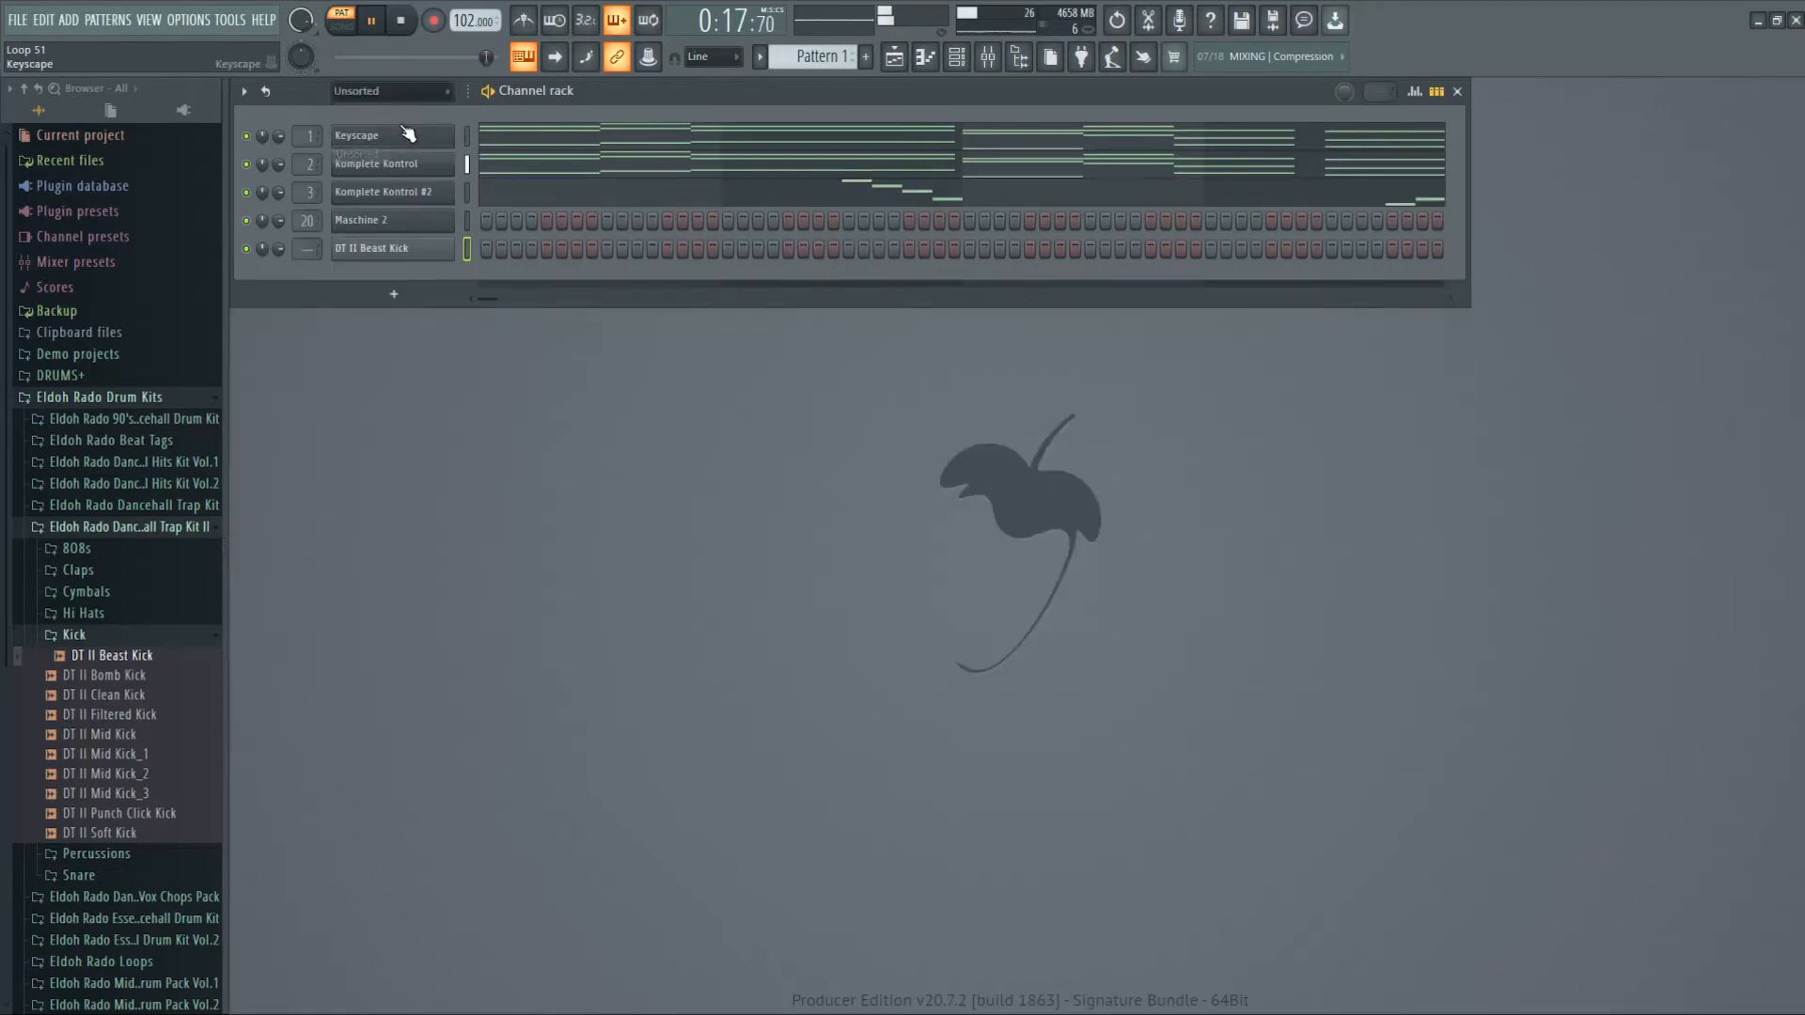
- Place a DT II Beast Kick hit on step 1, turn on the channel rack's loop mode and restart playback
left_click(486, 250)
key("space")
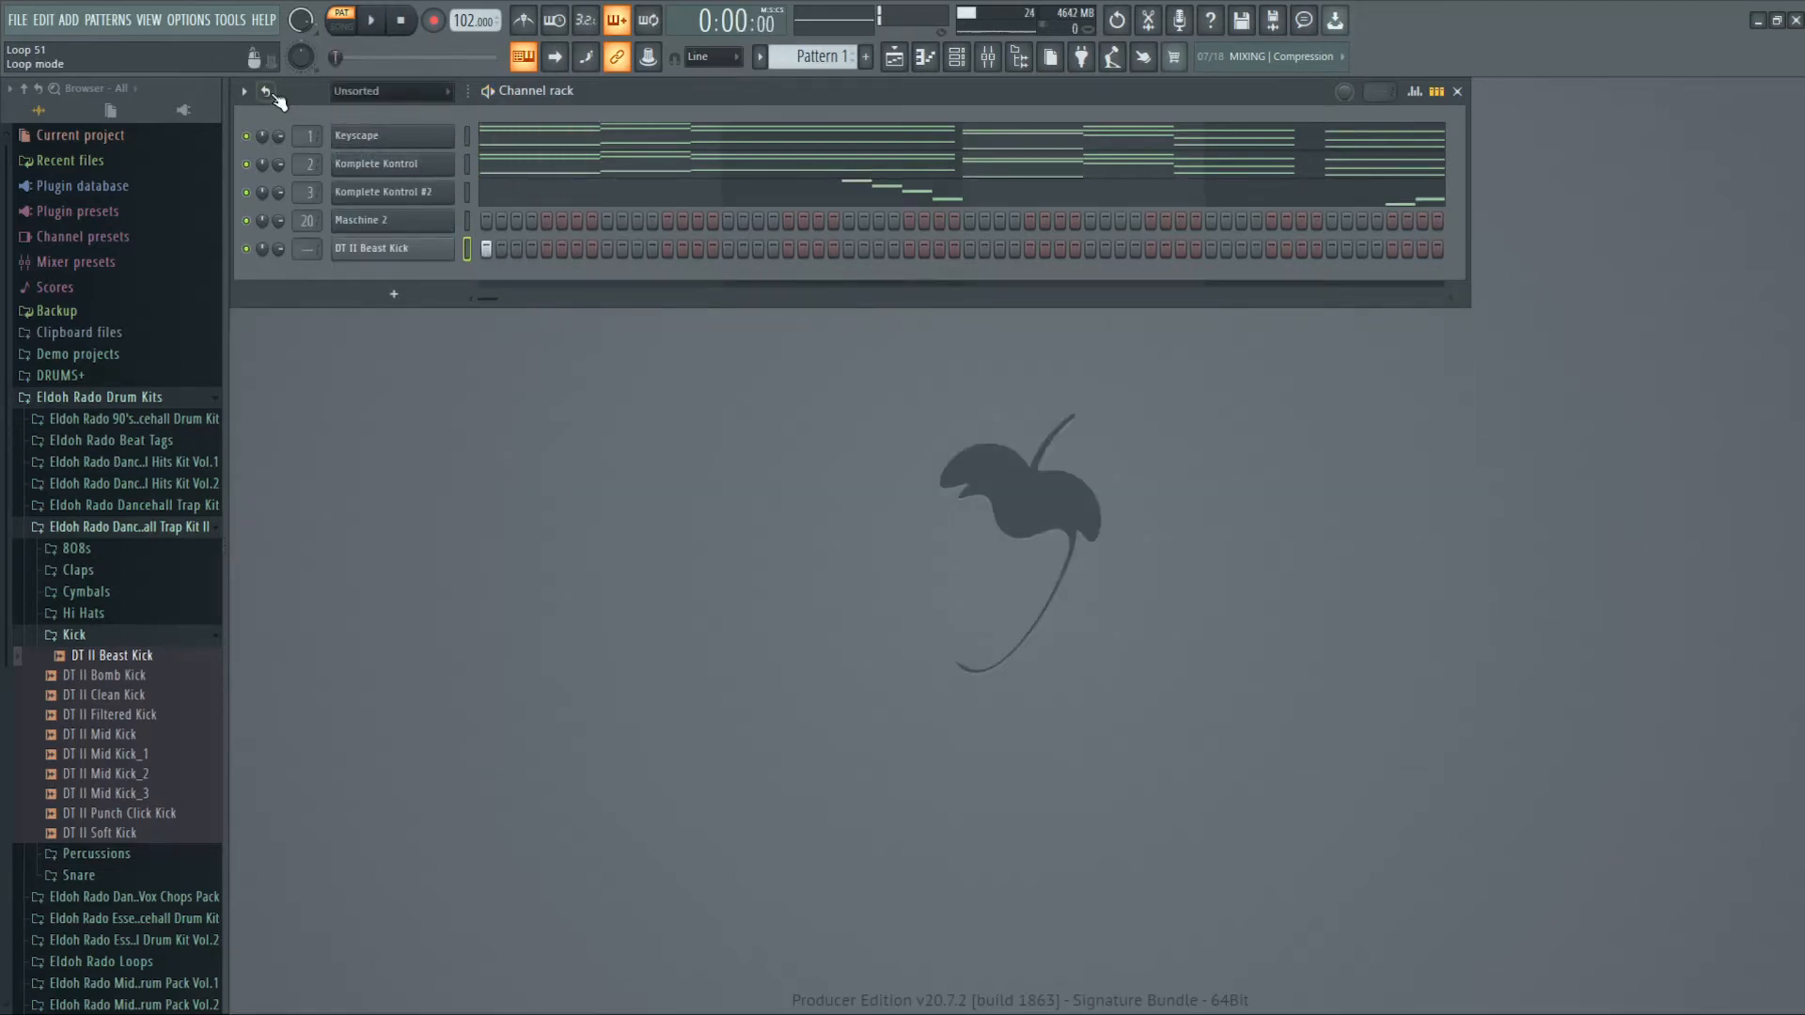
left_click(272, 93)
left_click(297, 137)
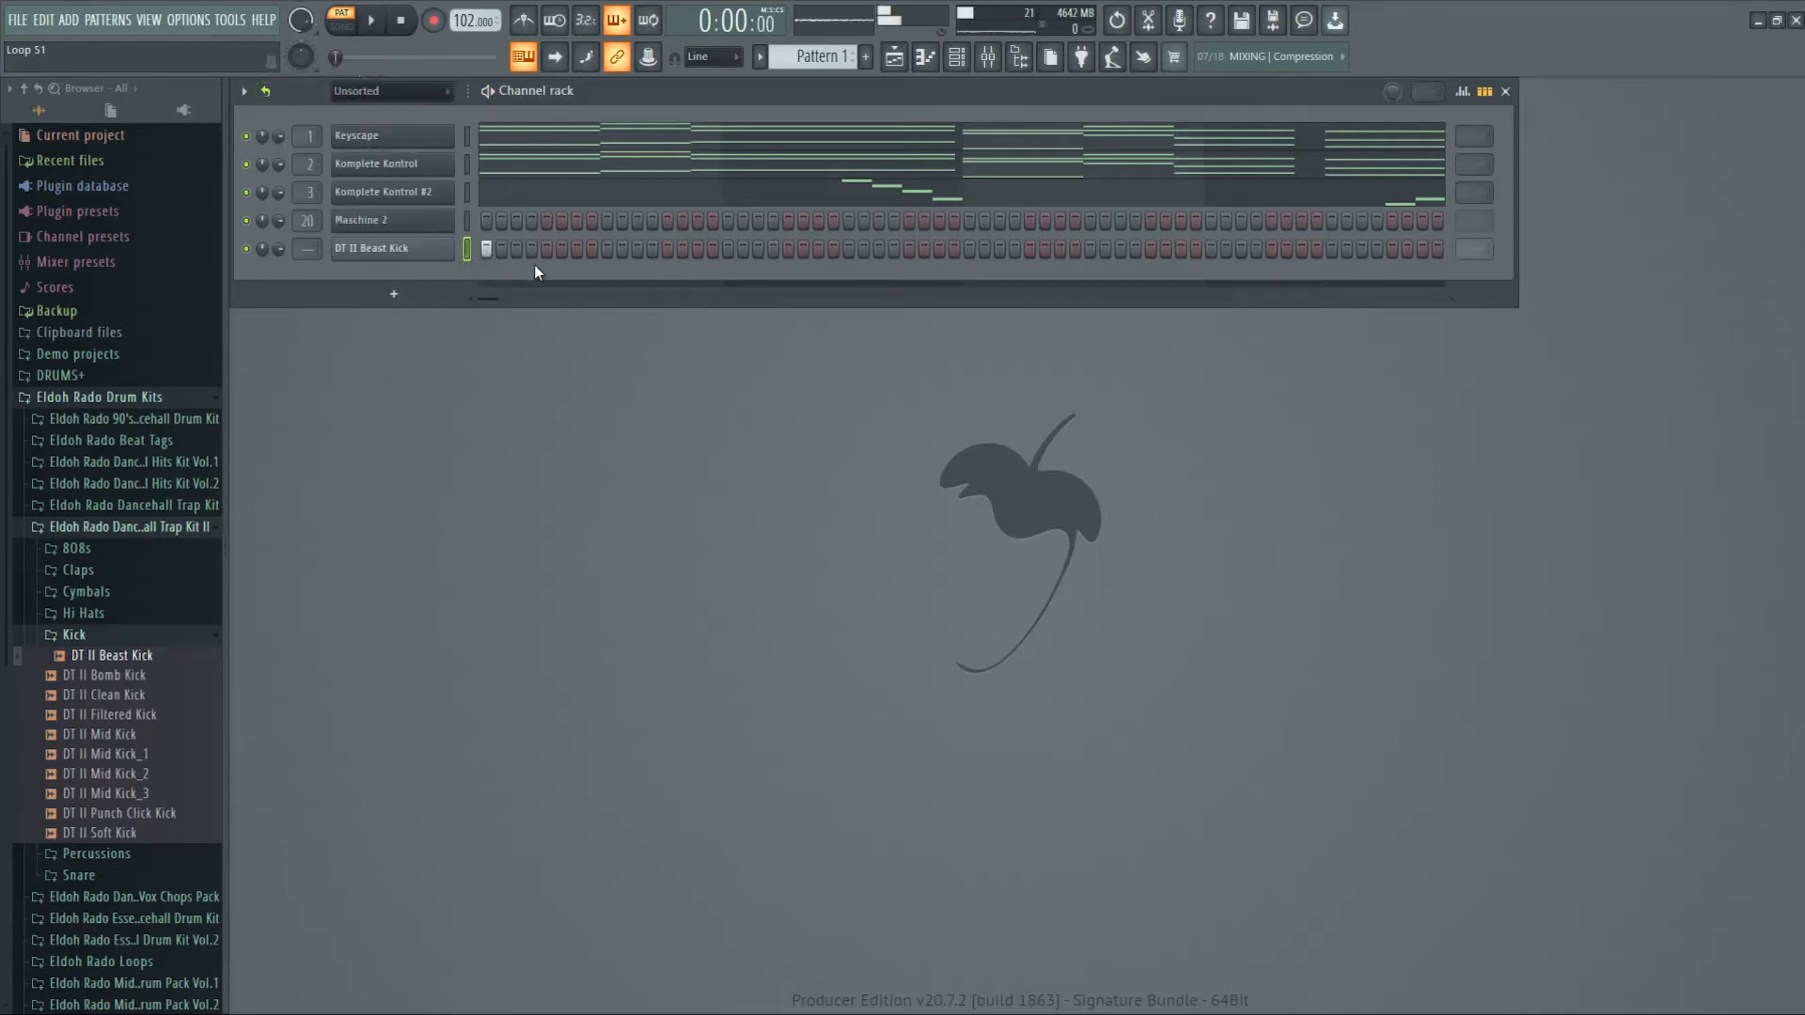
key("space")
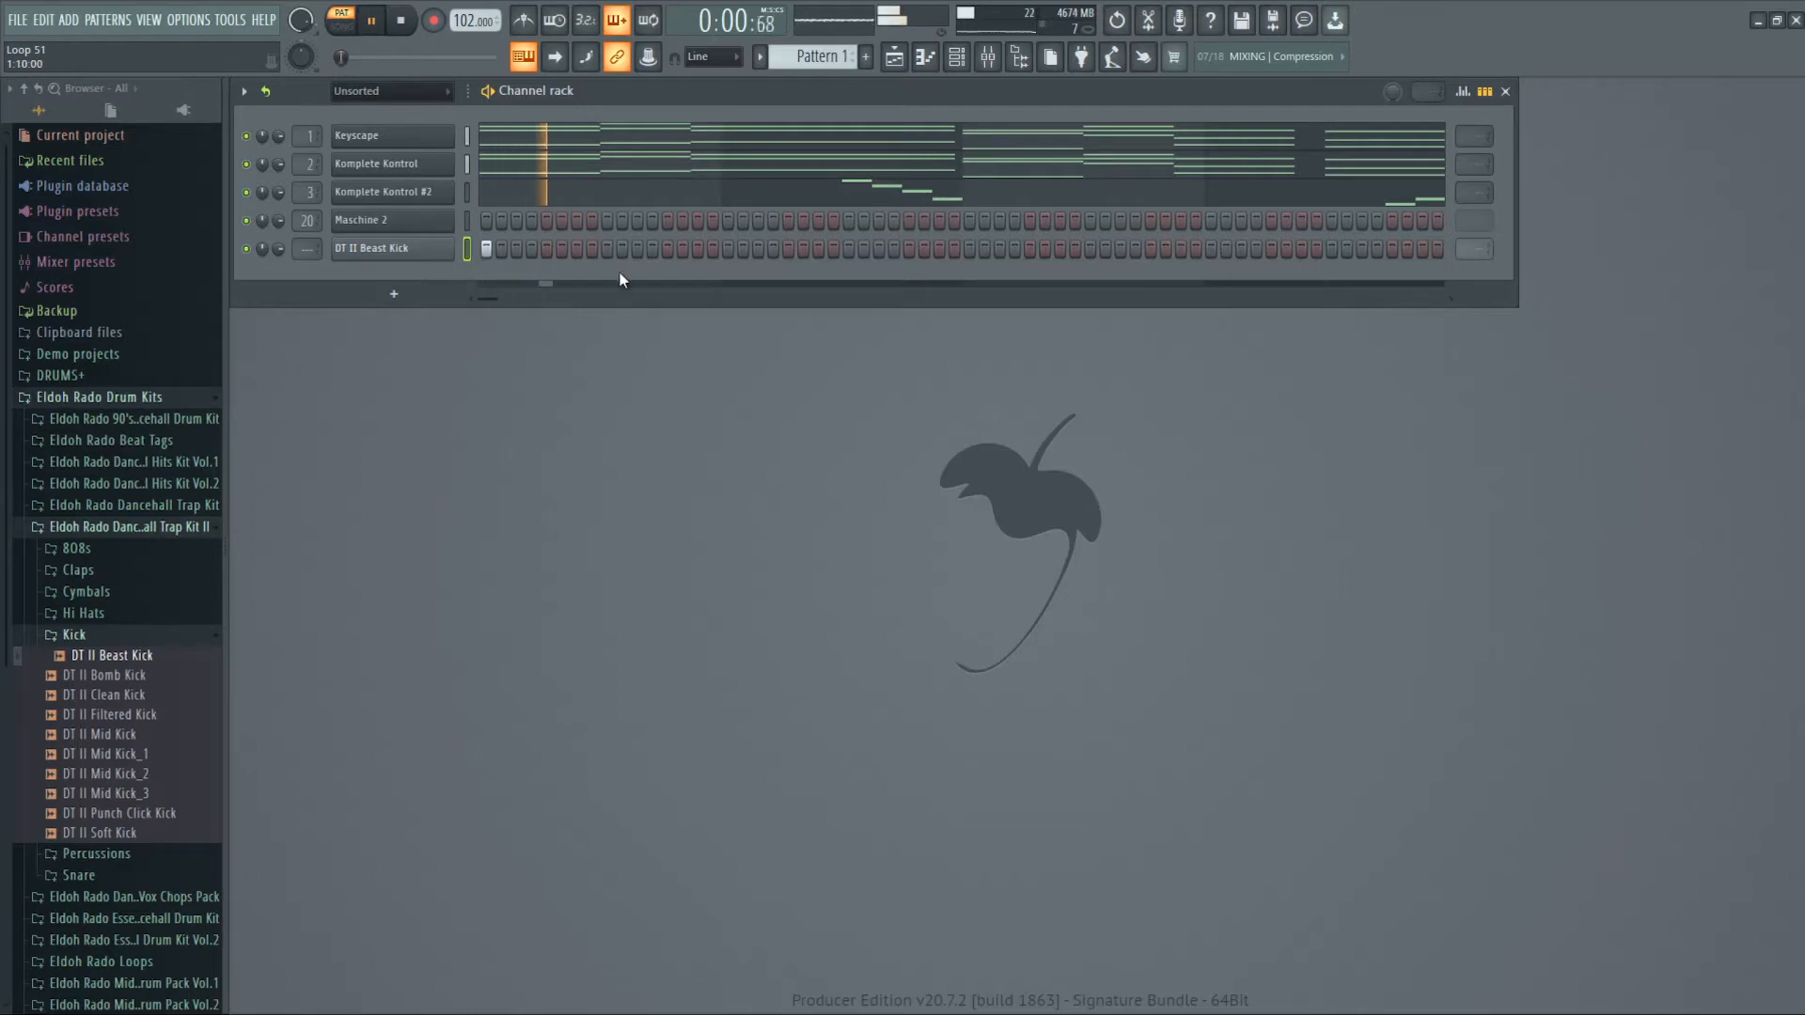
- Add a DT II Beast Kick hit on step 11 and set the channel's loop point to Bar
left_click(636, 250)
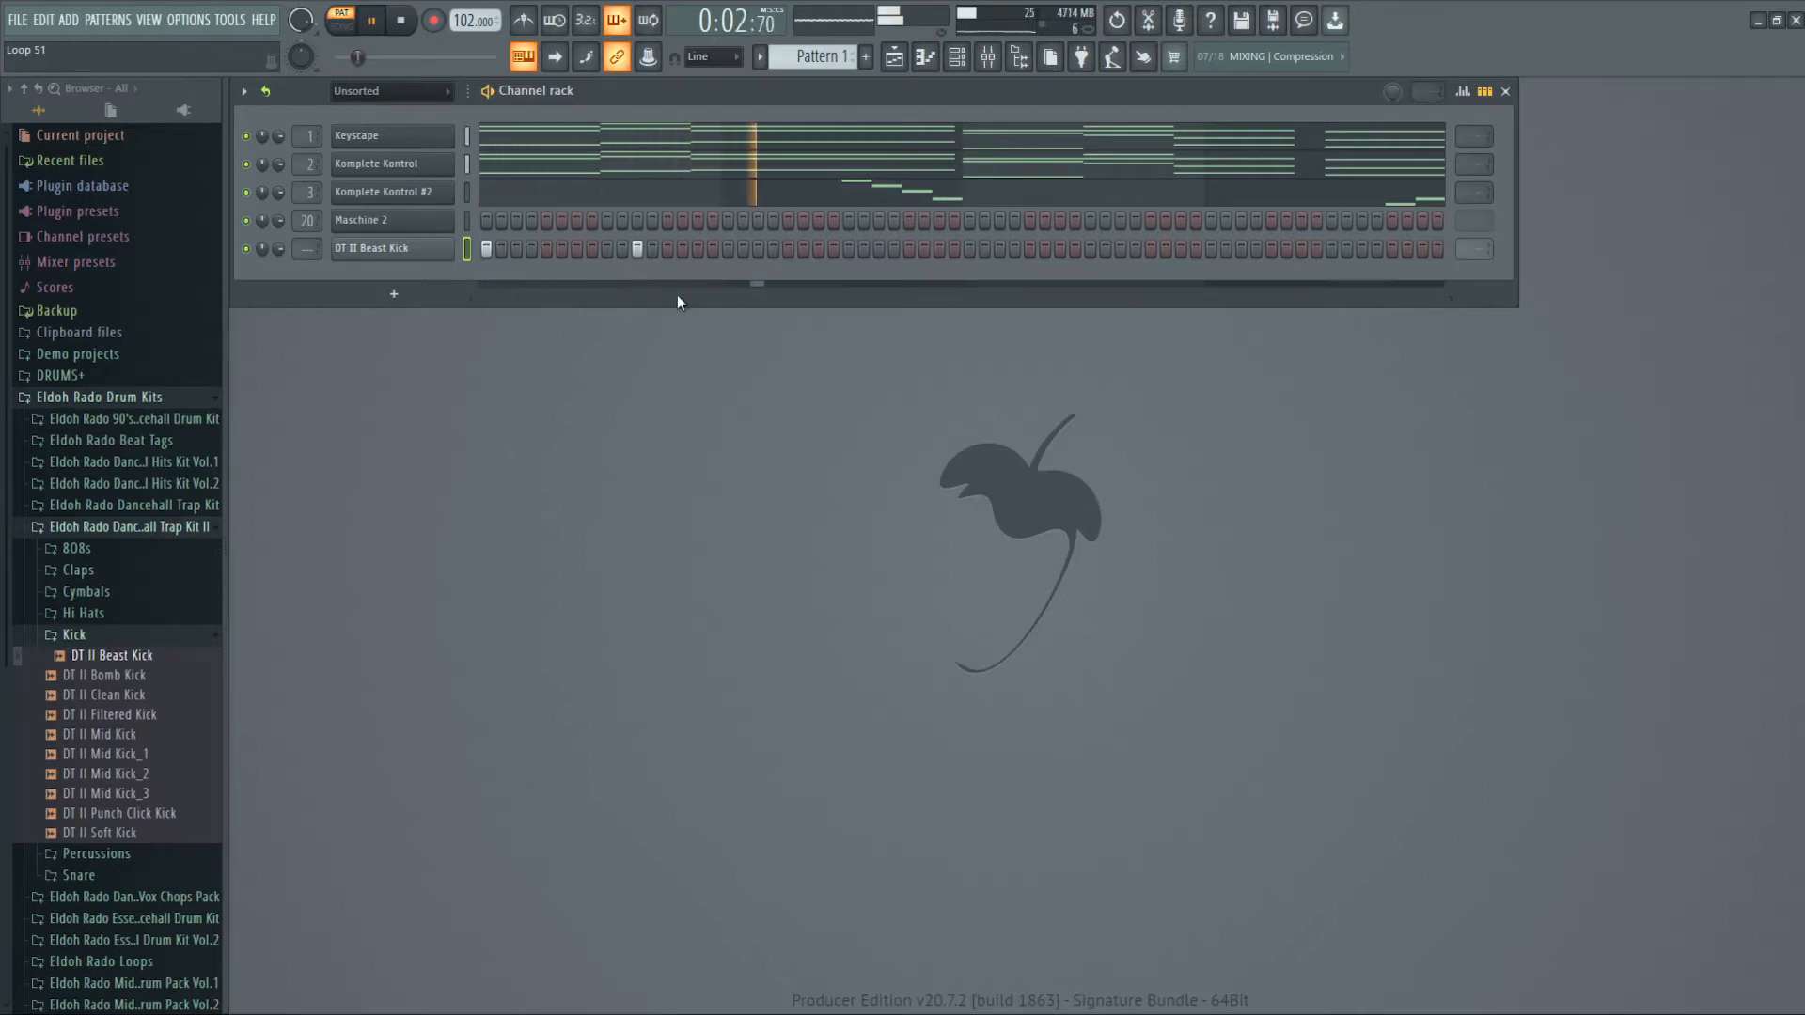
key("space")
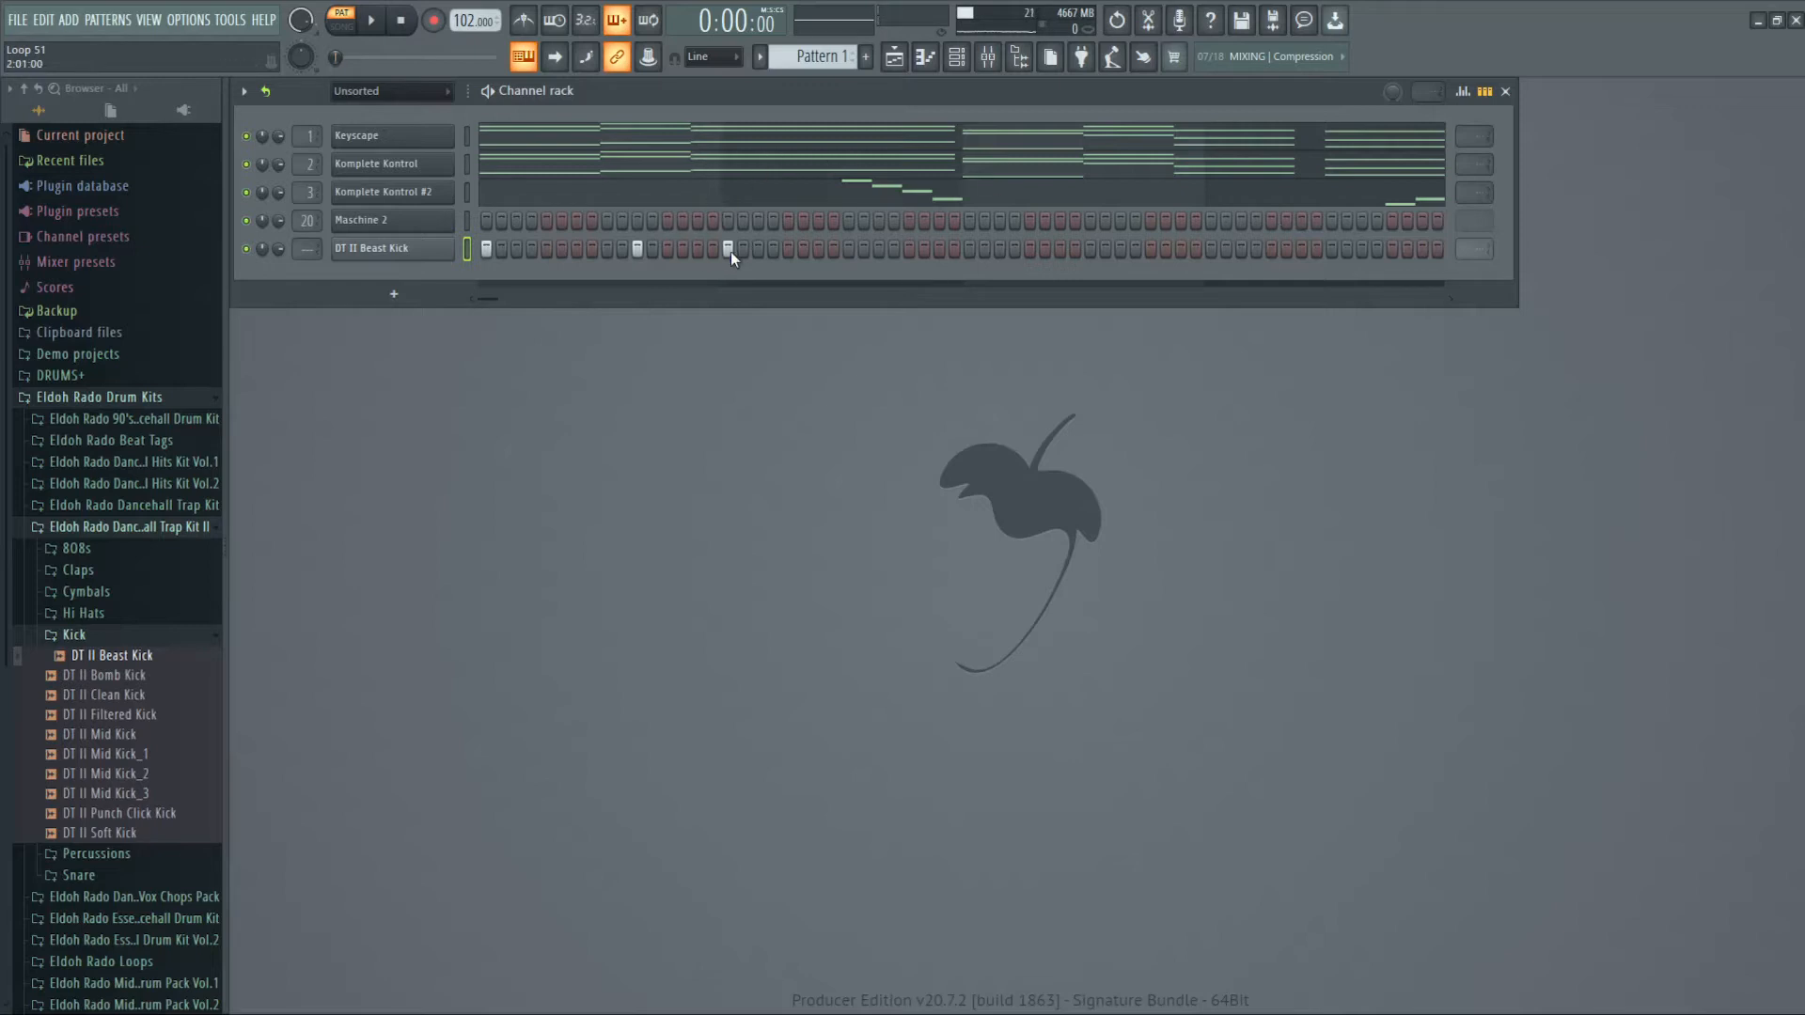
left_click(730, 250)
left_click(1470, 250)
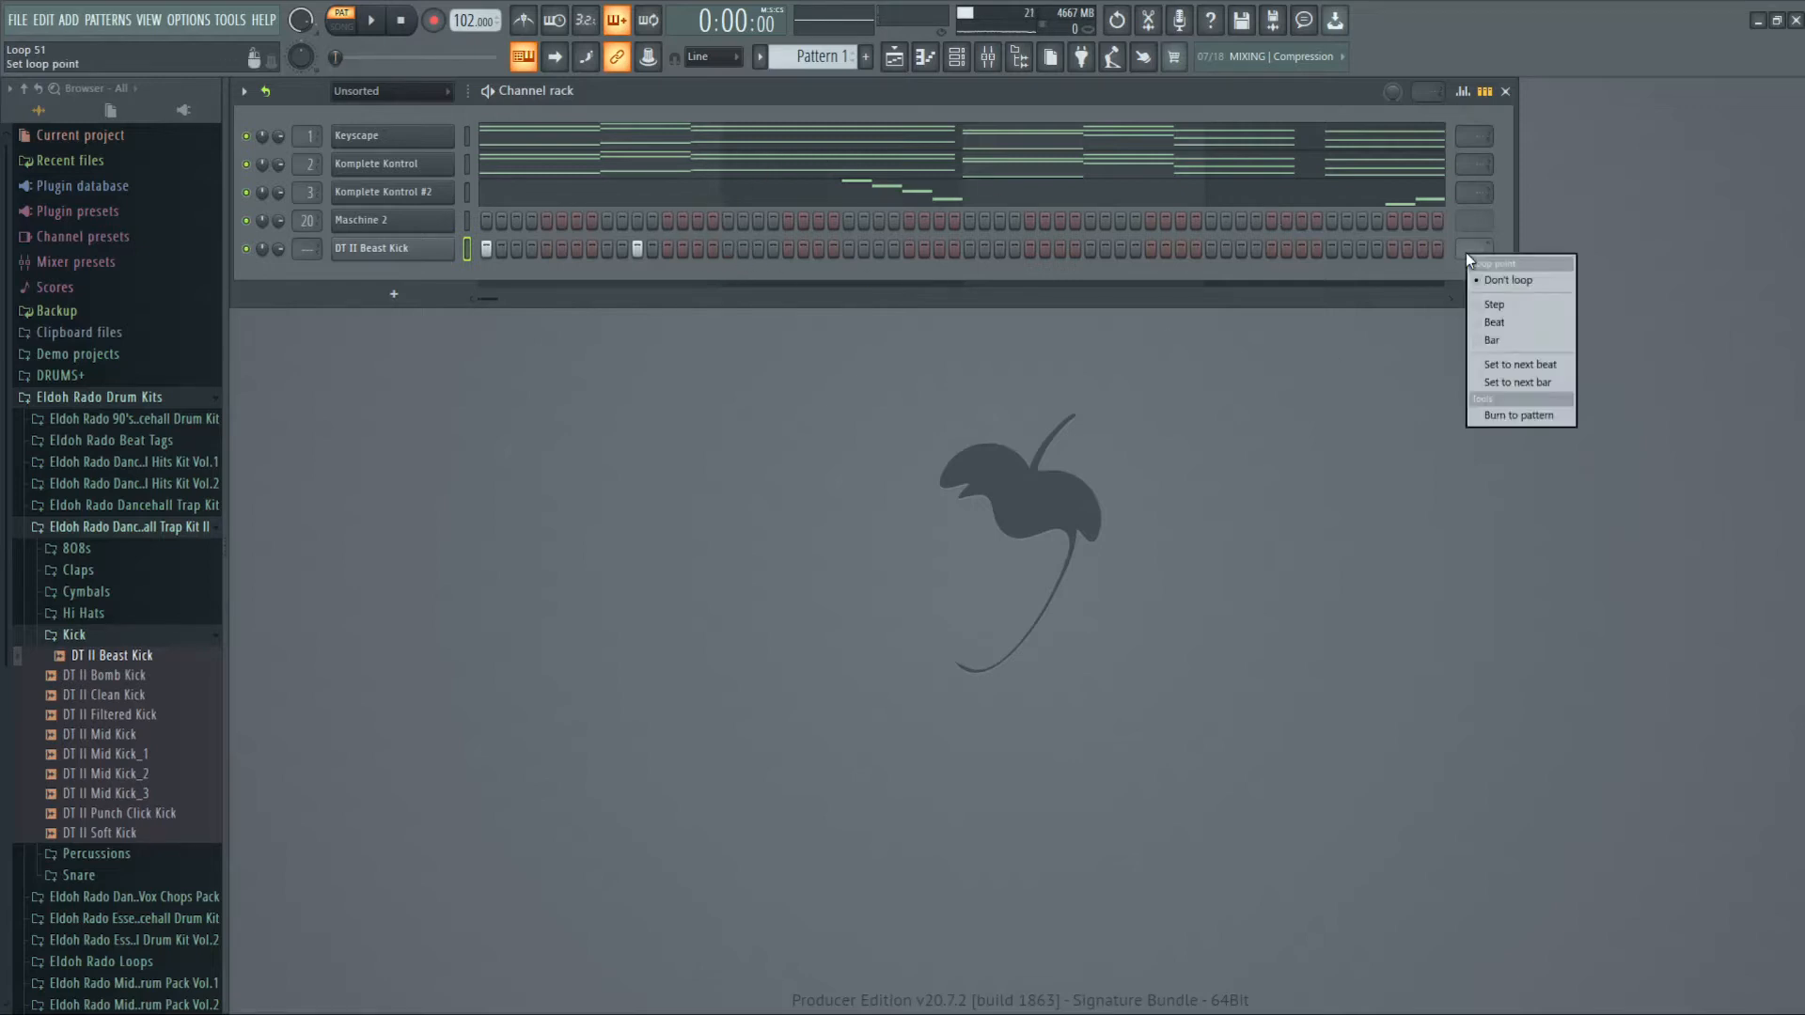
left_click(1500, 342)
key("space")
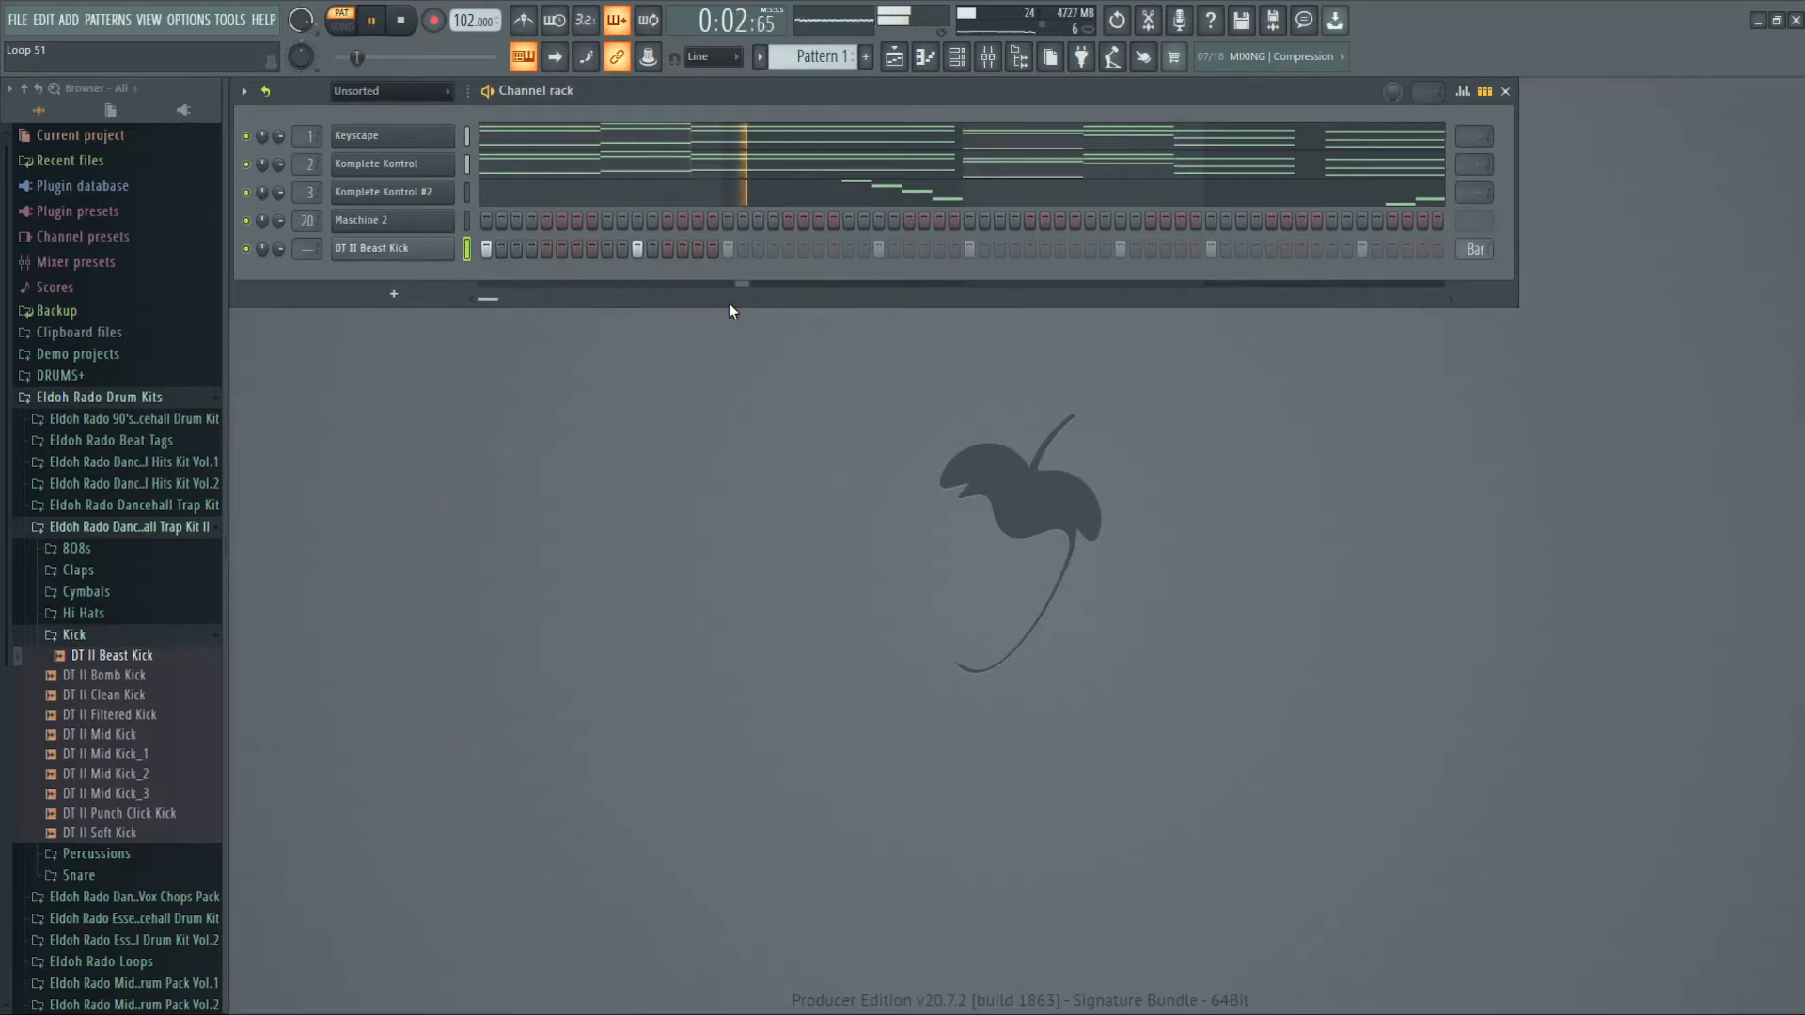
- Show the Maschine channel group, place a hit on step 4 of Maschine Midi #2 and set its loop point to Bar
left_click(419, 89)
left_click(412, 134)
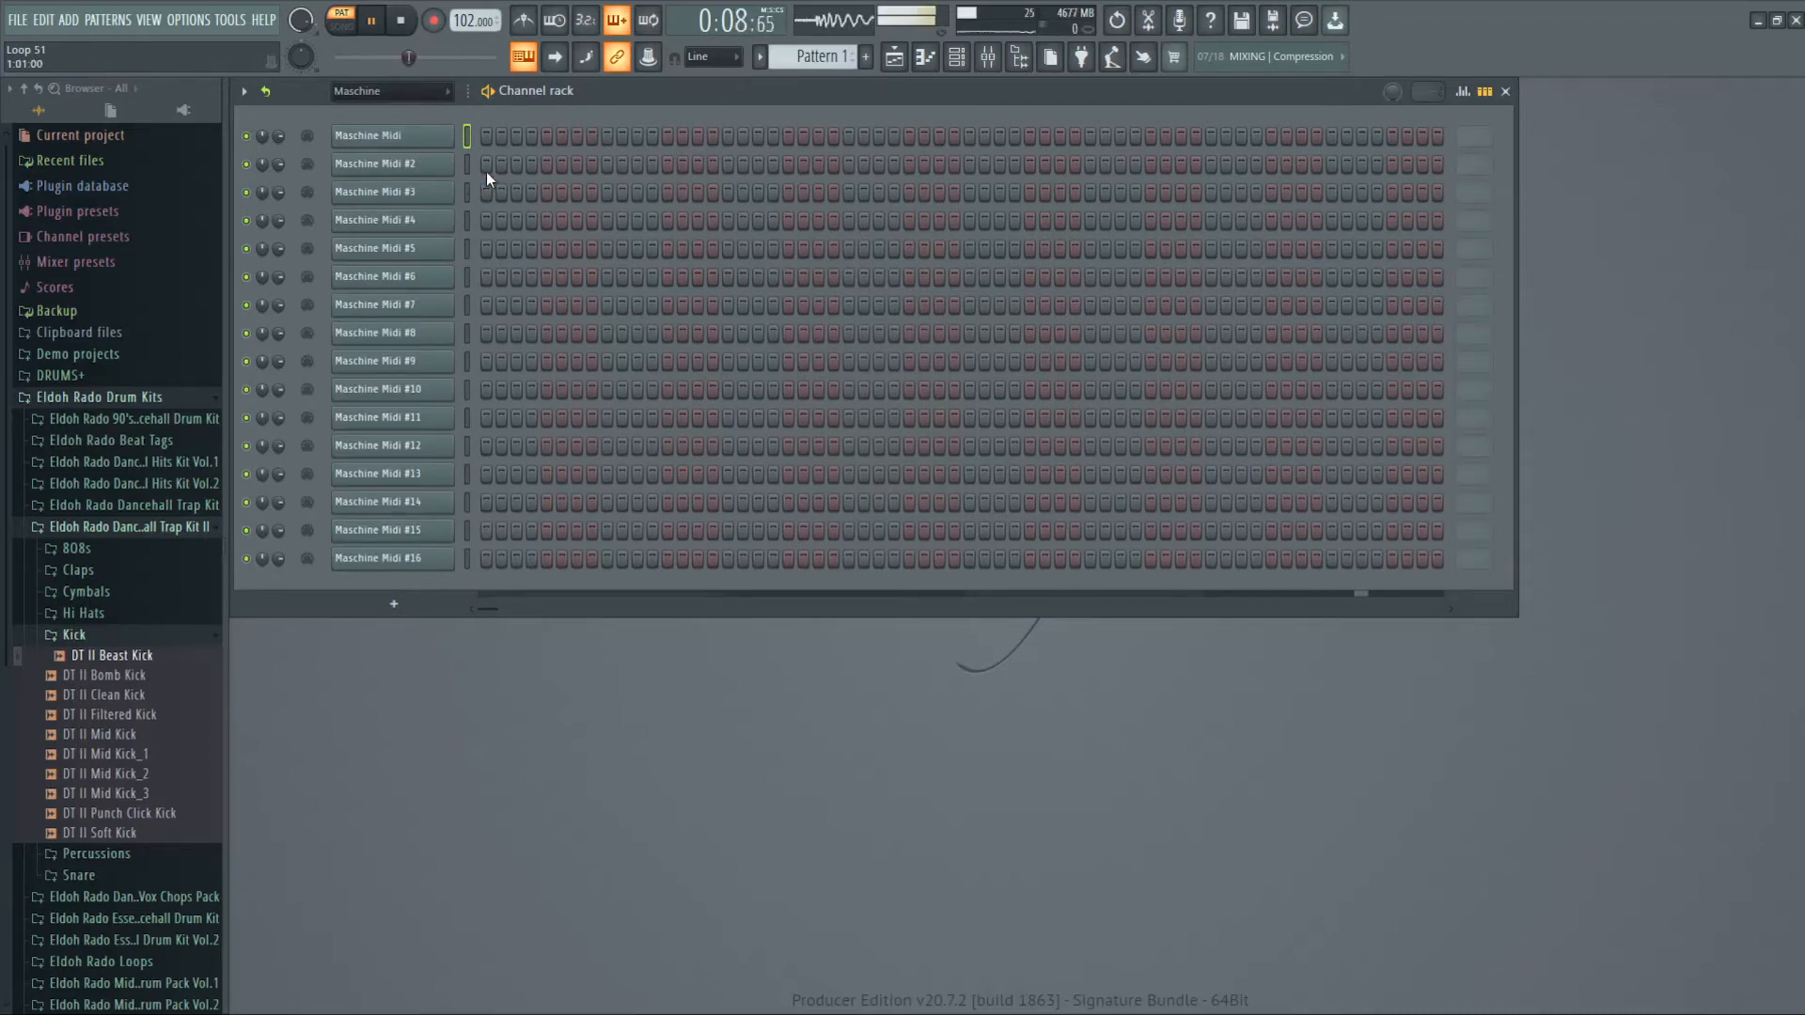
left_click(531, 164)
key("space")
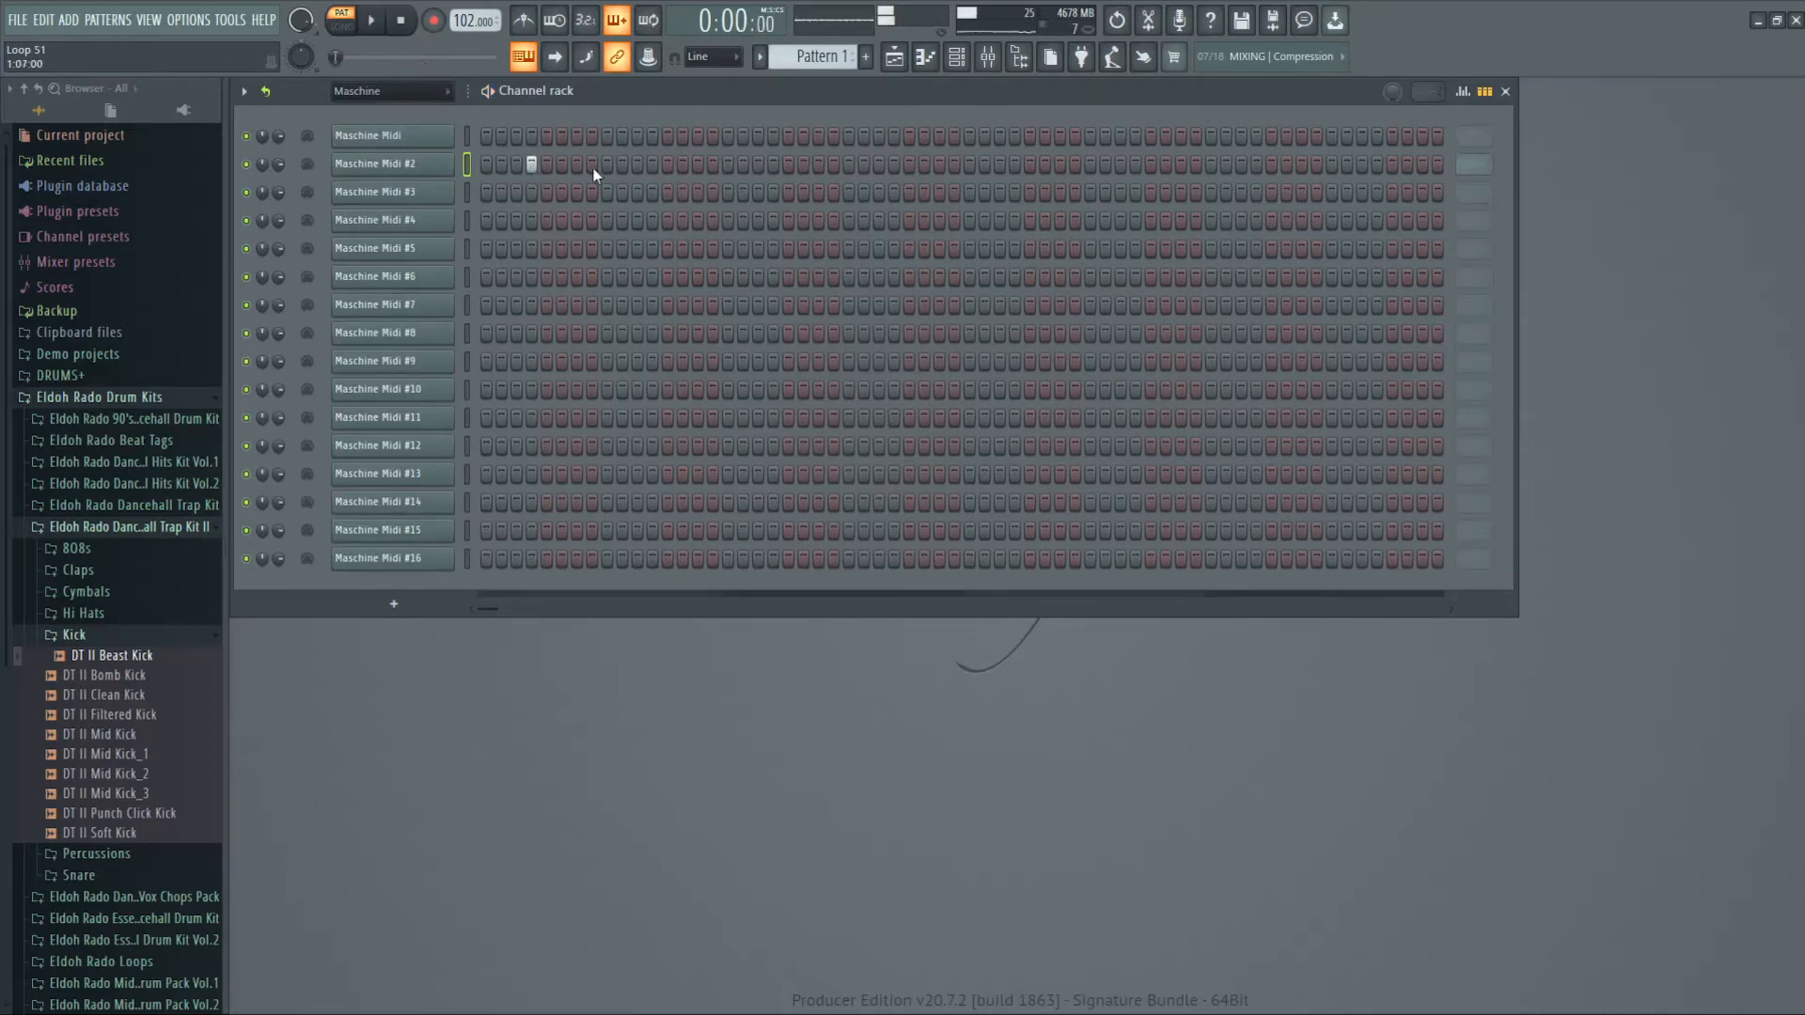
key("space")
right_click(1488, 176)
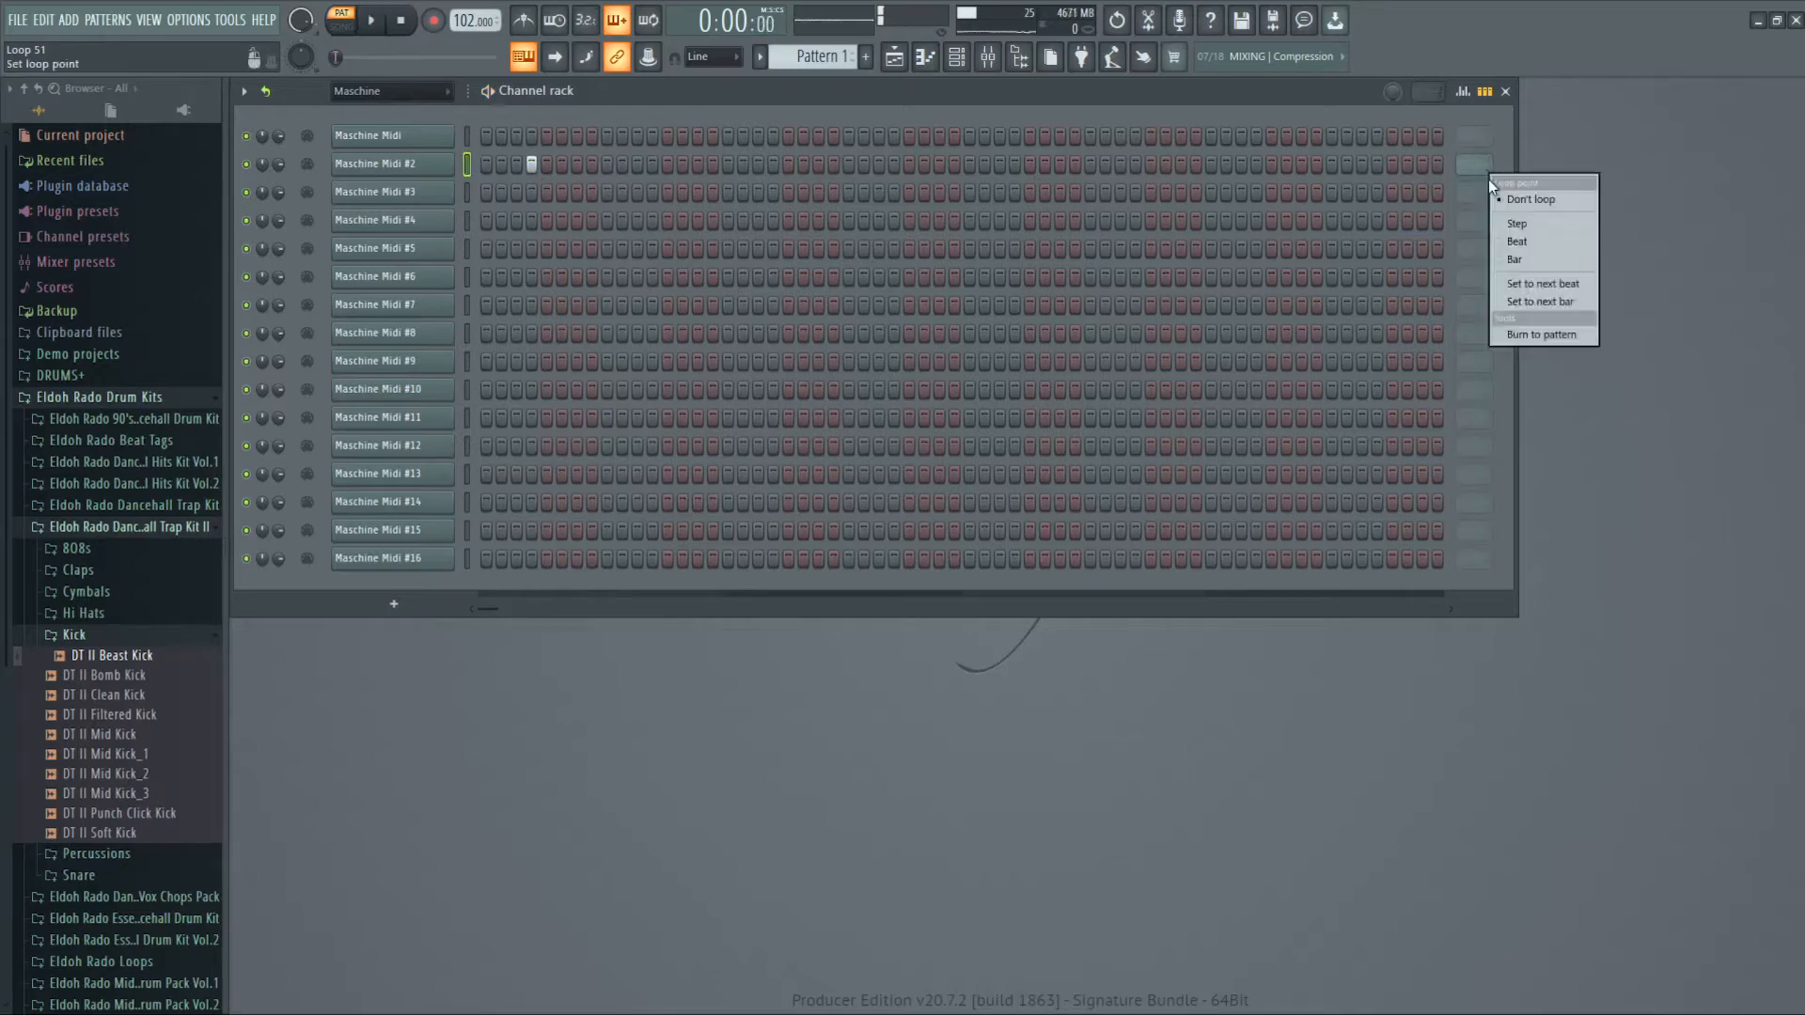
left_click(1521, 261)
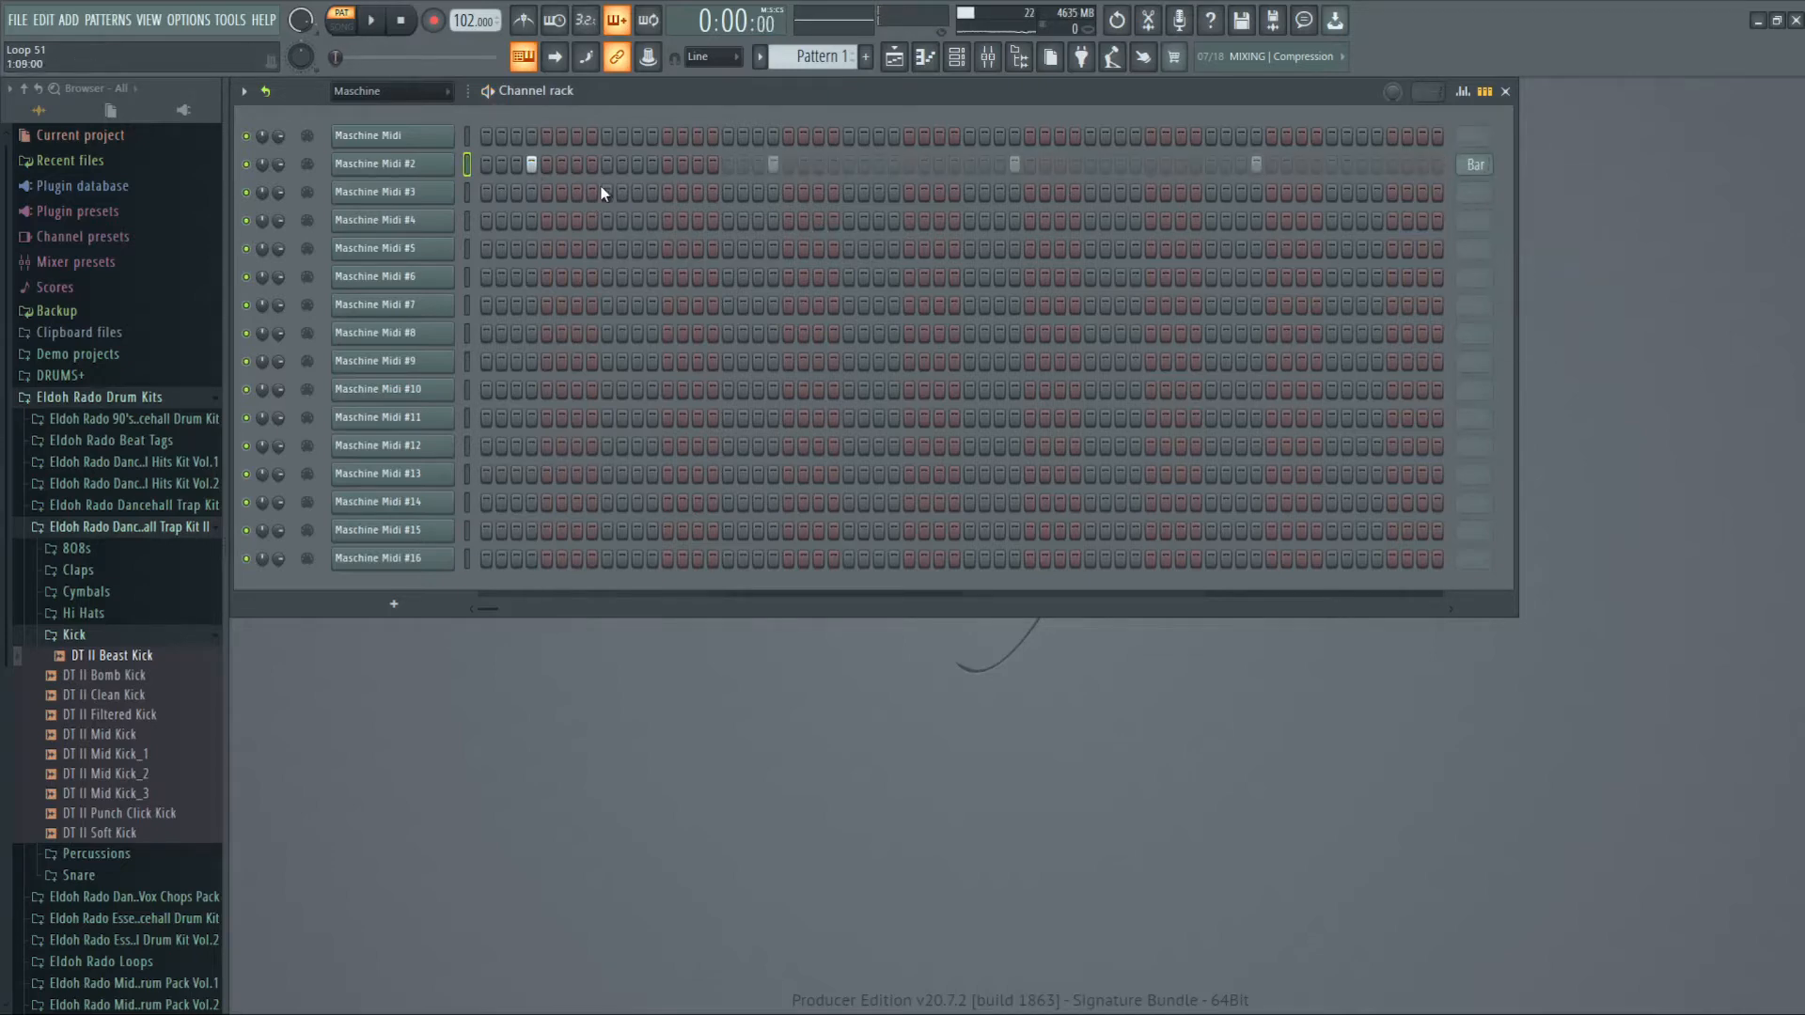
- Add Maschine Midi #2 hits on steps 7 and 13 while playing the loop
left_click(578, 167)
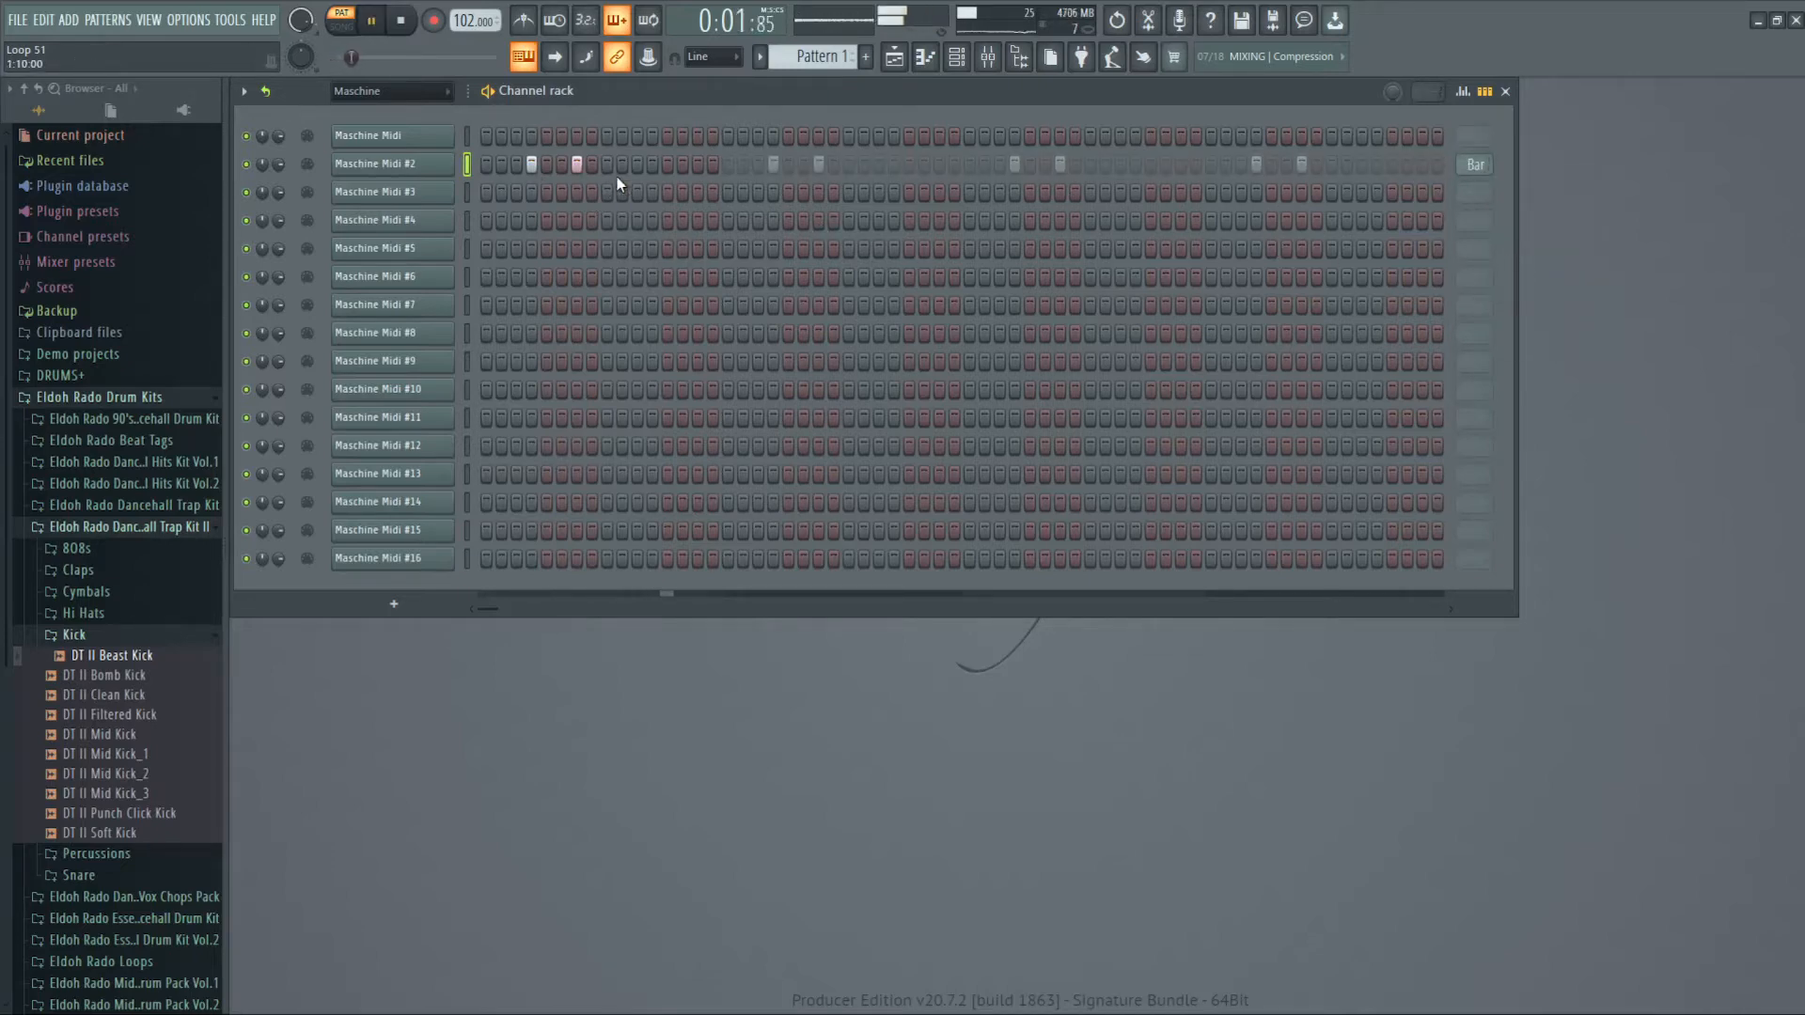
left_click(683, 166)
right_click(684, 167)
left_click(666, 166)
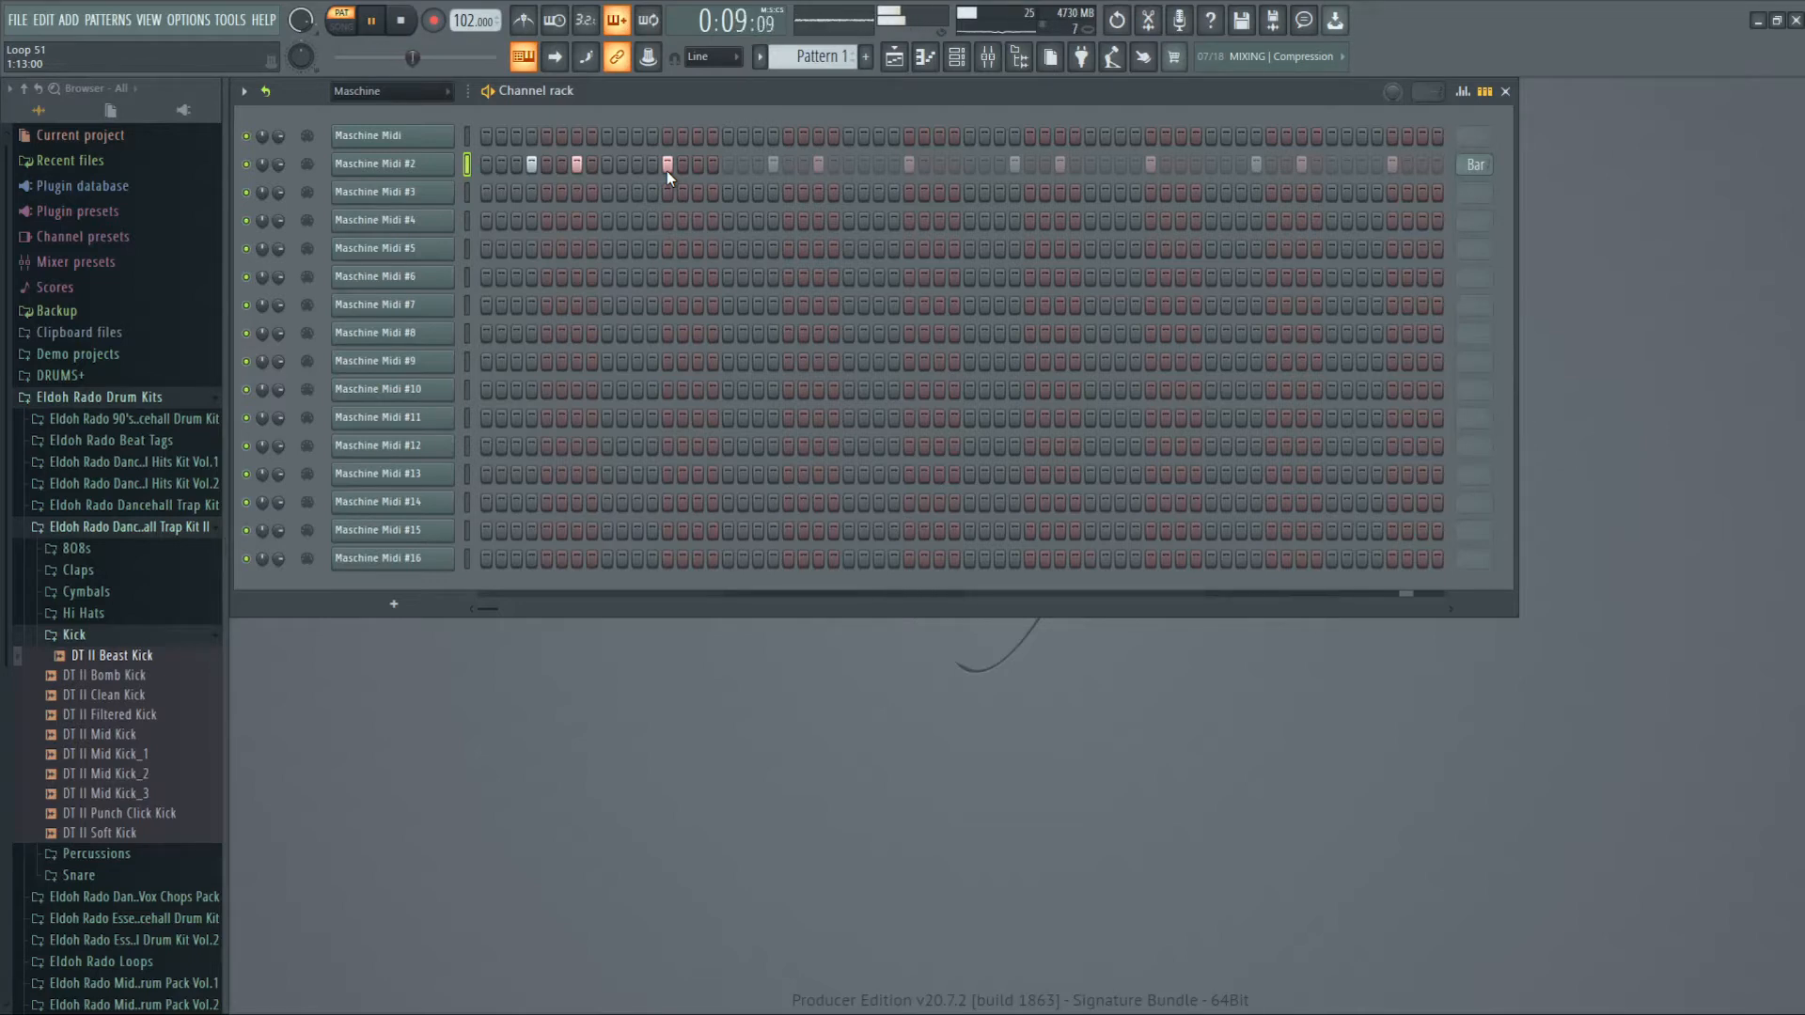
- Open Maschine Midi #8 in the piano roll and set its grid snap to 1/6 beat
key("space")
right_click(453, 329)
left_click(470, 335)
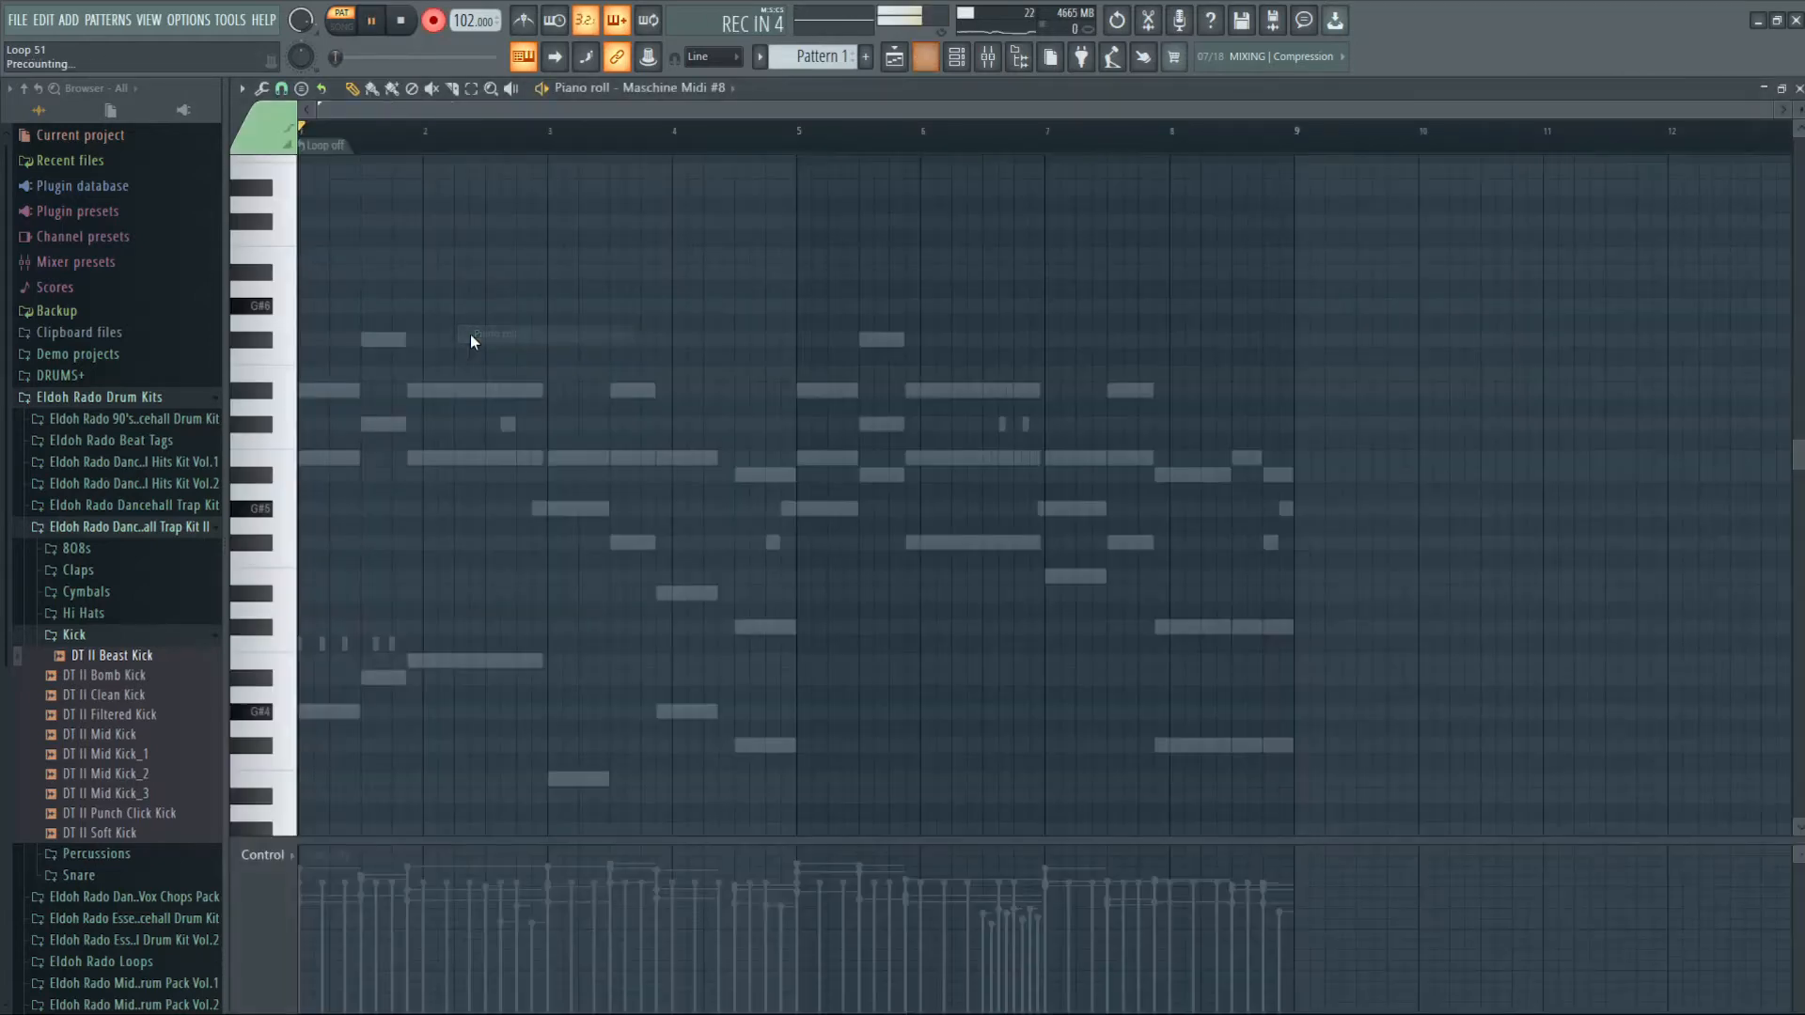
key("space")
scroll(355, 404, "down", 4)
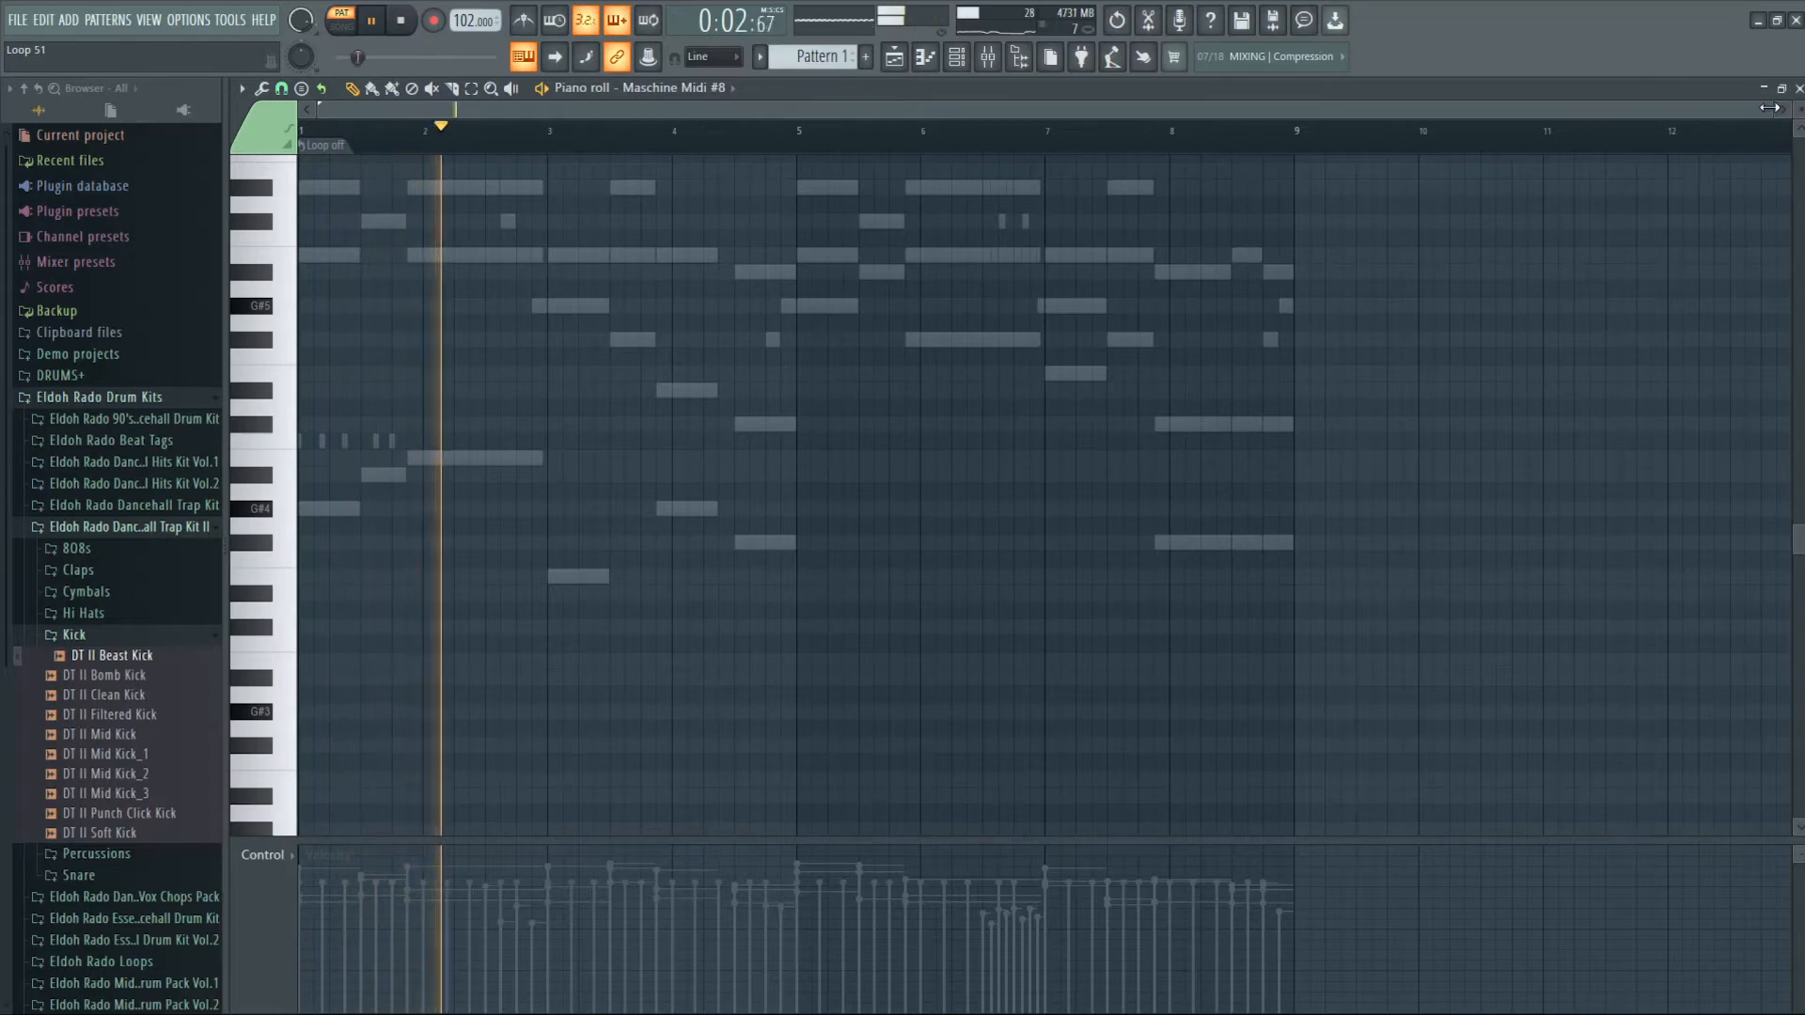
left_click_drag(1773, 111, 562, 113)
key("space")
left_click(281, 89)
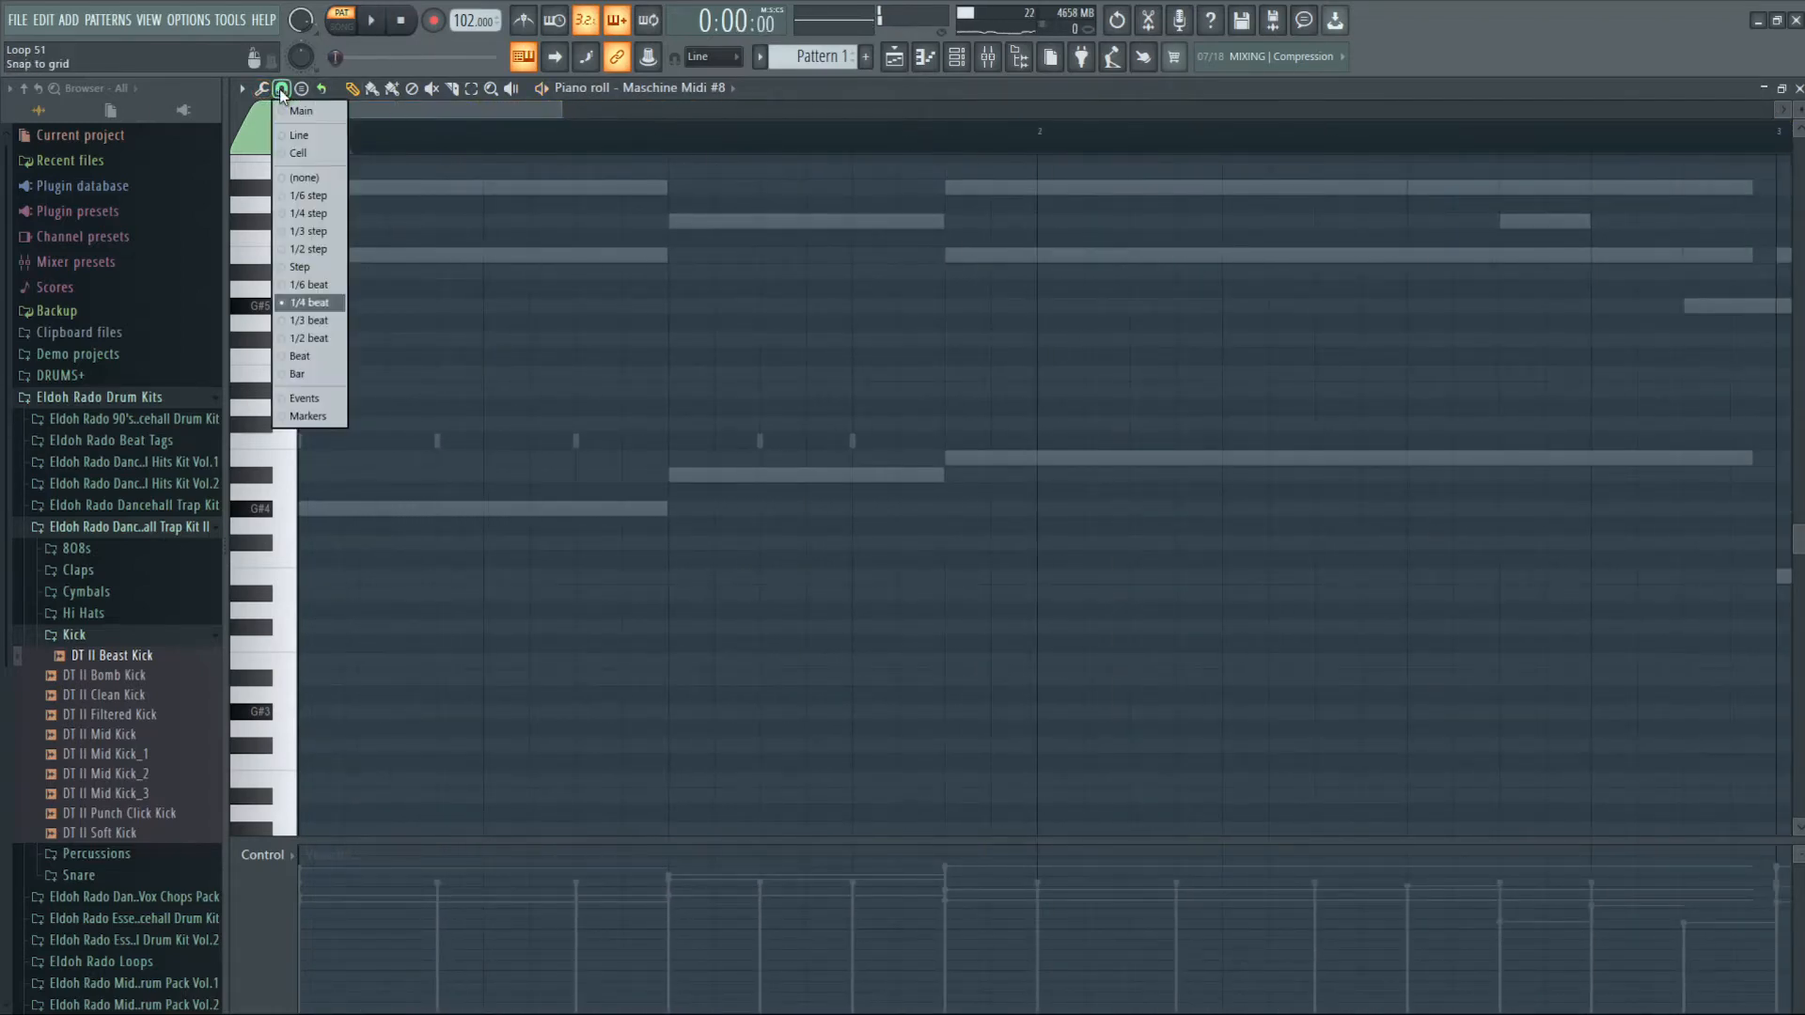
left_click(320, 302)
- Add a C5 note at 1:03:00, shorten it to 0:00:16 and audition it
left_click_drag(564, 110, 471, 110)
key("space")
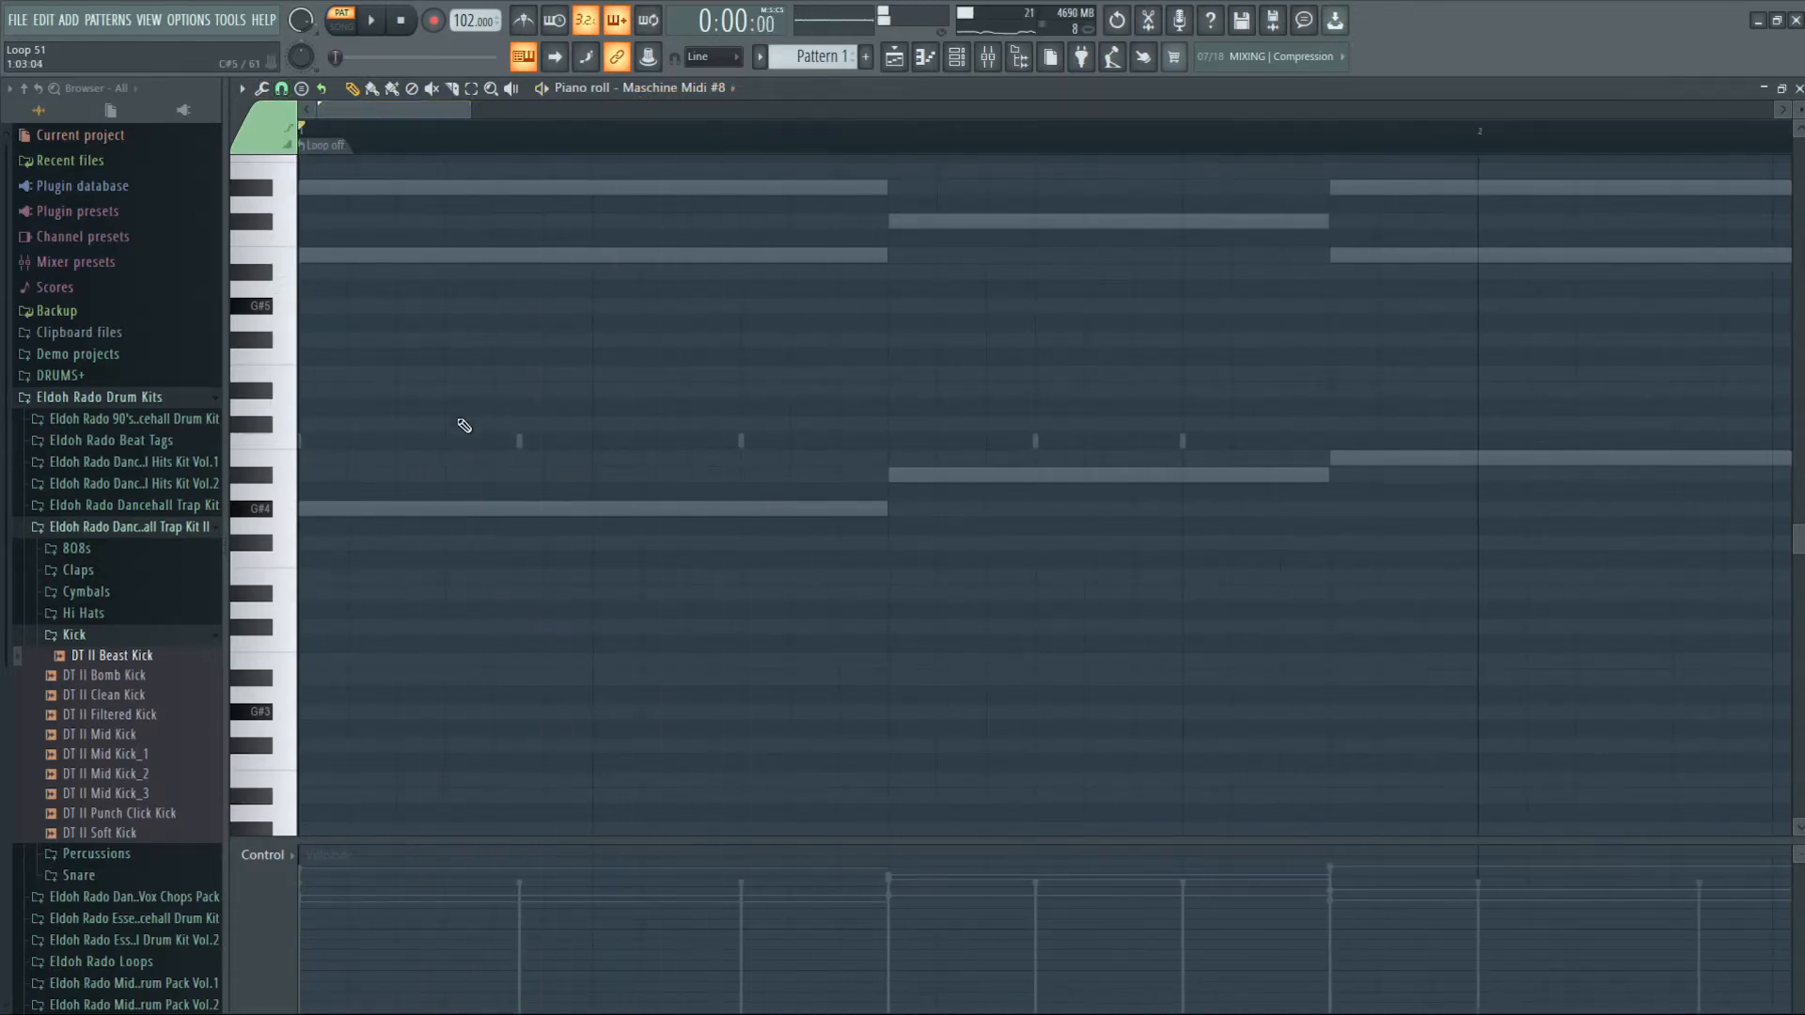
key("space")
left_click(470, 440)
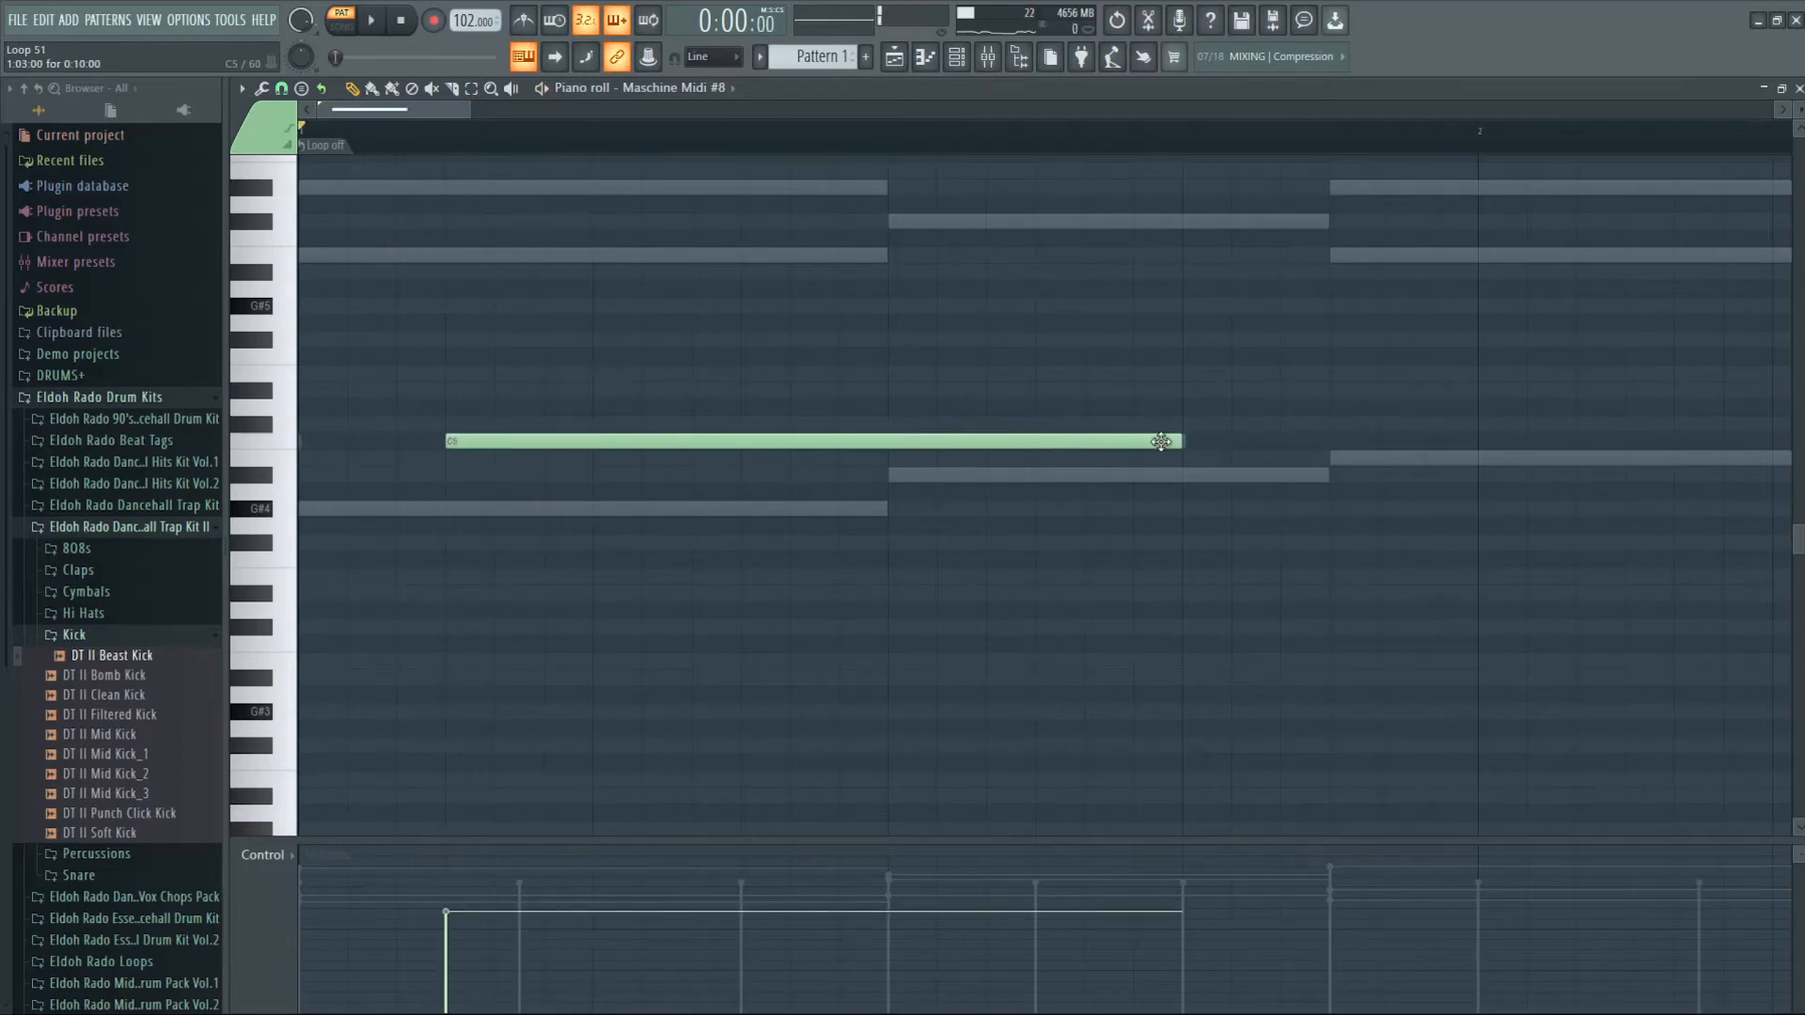
left_click_drag(1175, 441, 493, 441)
key("space")
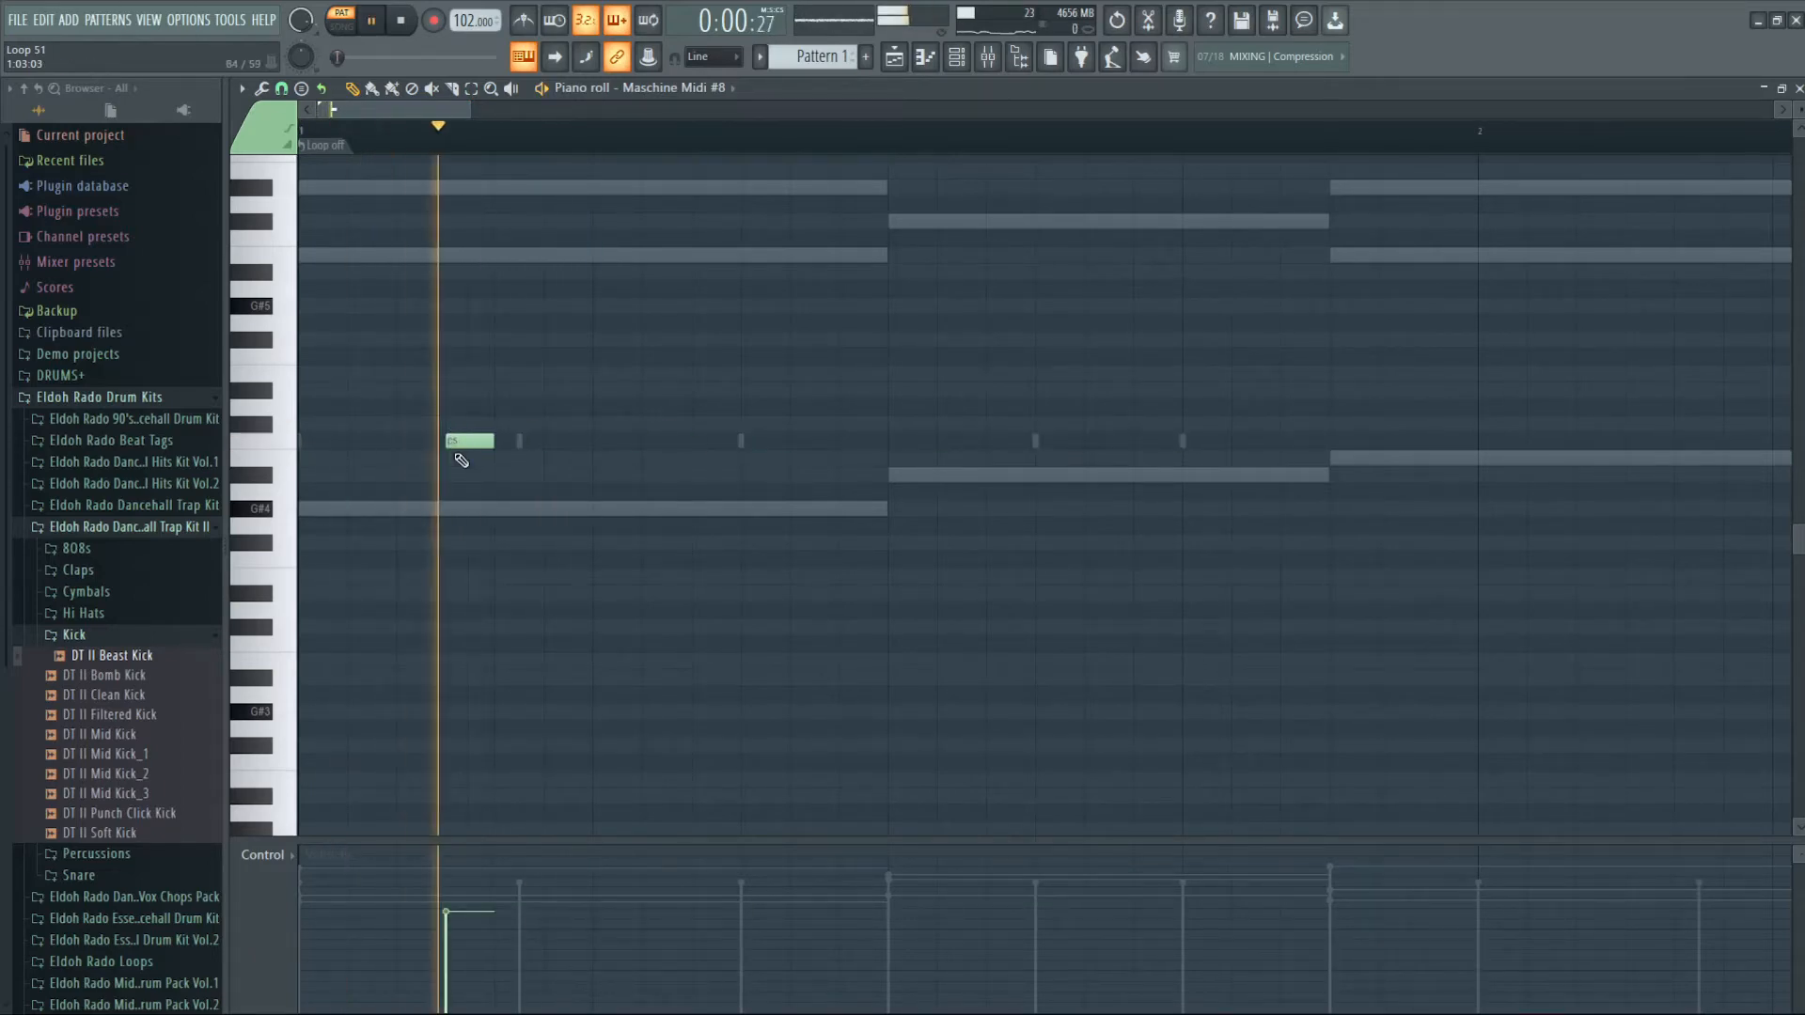
key("space")
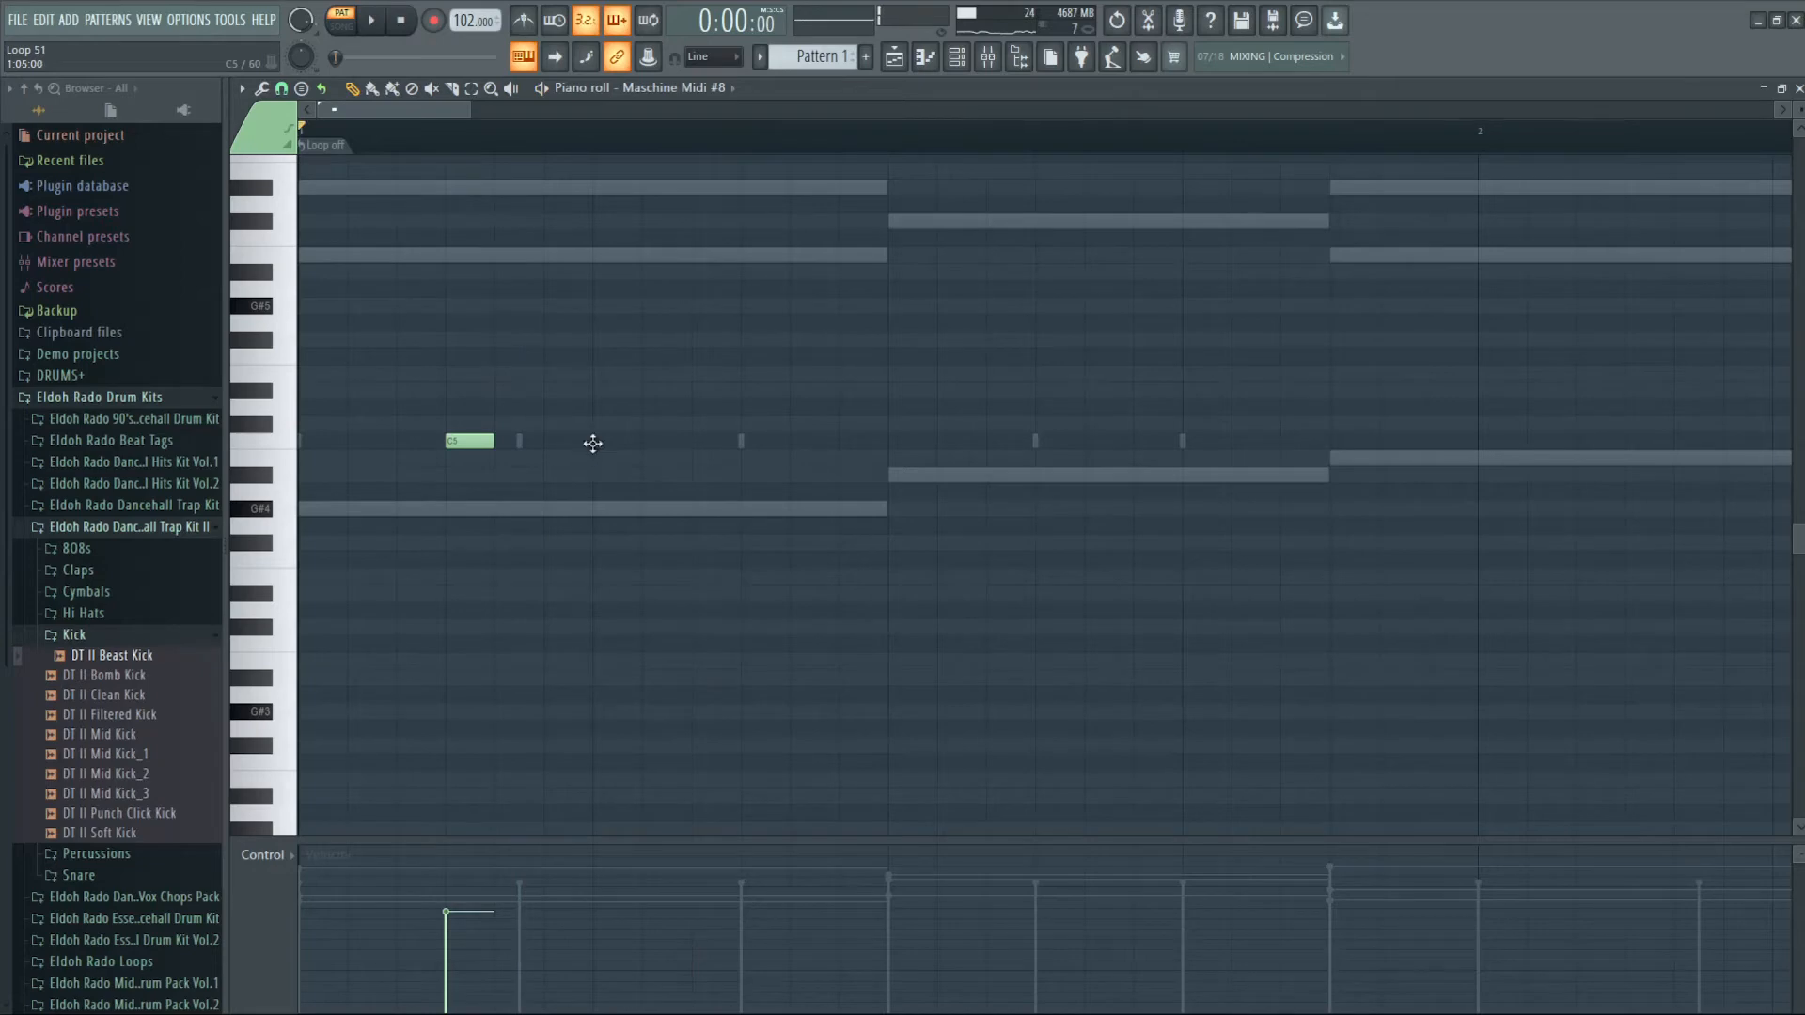
- Add C5 notes of length 0:00:16 at 1:05:00 and 1:06:08 and play the pattern back
left_click(592, 441)
key("space")
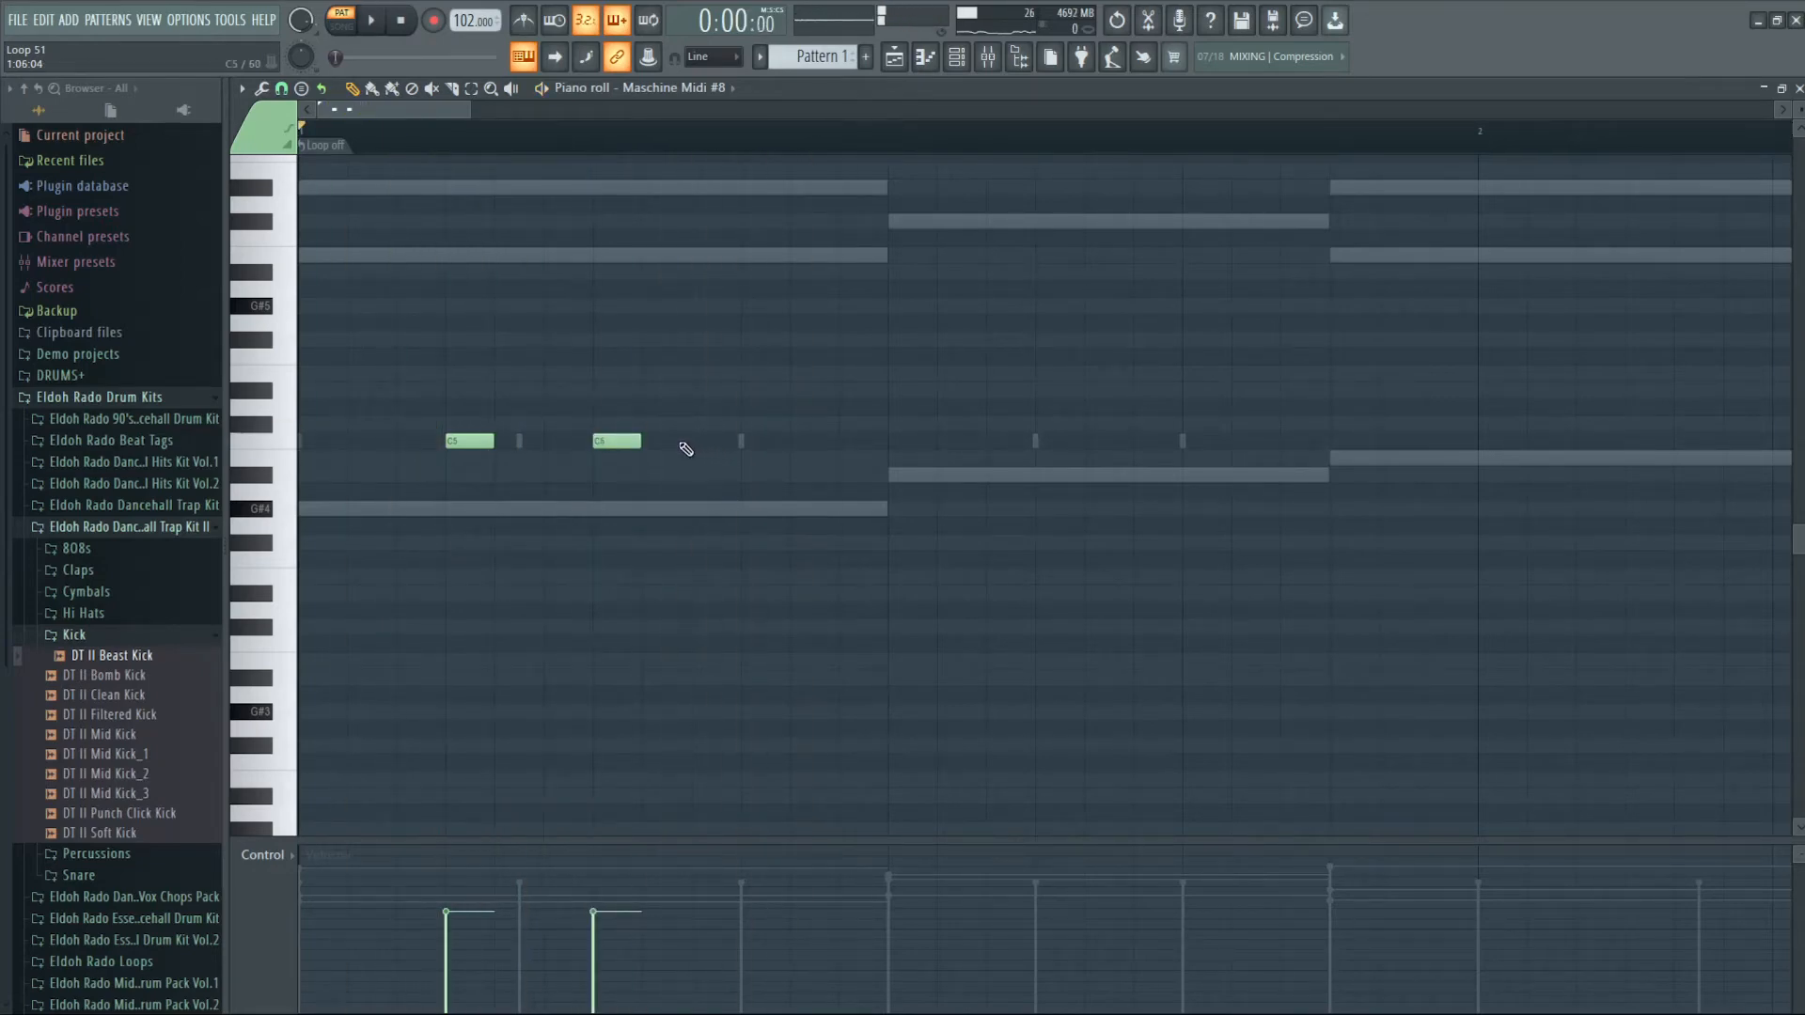
left_click(693, 440)
left_click_drag(717, 449, 762, 443)
key("space")
key("space")
key("space")
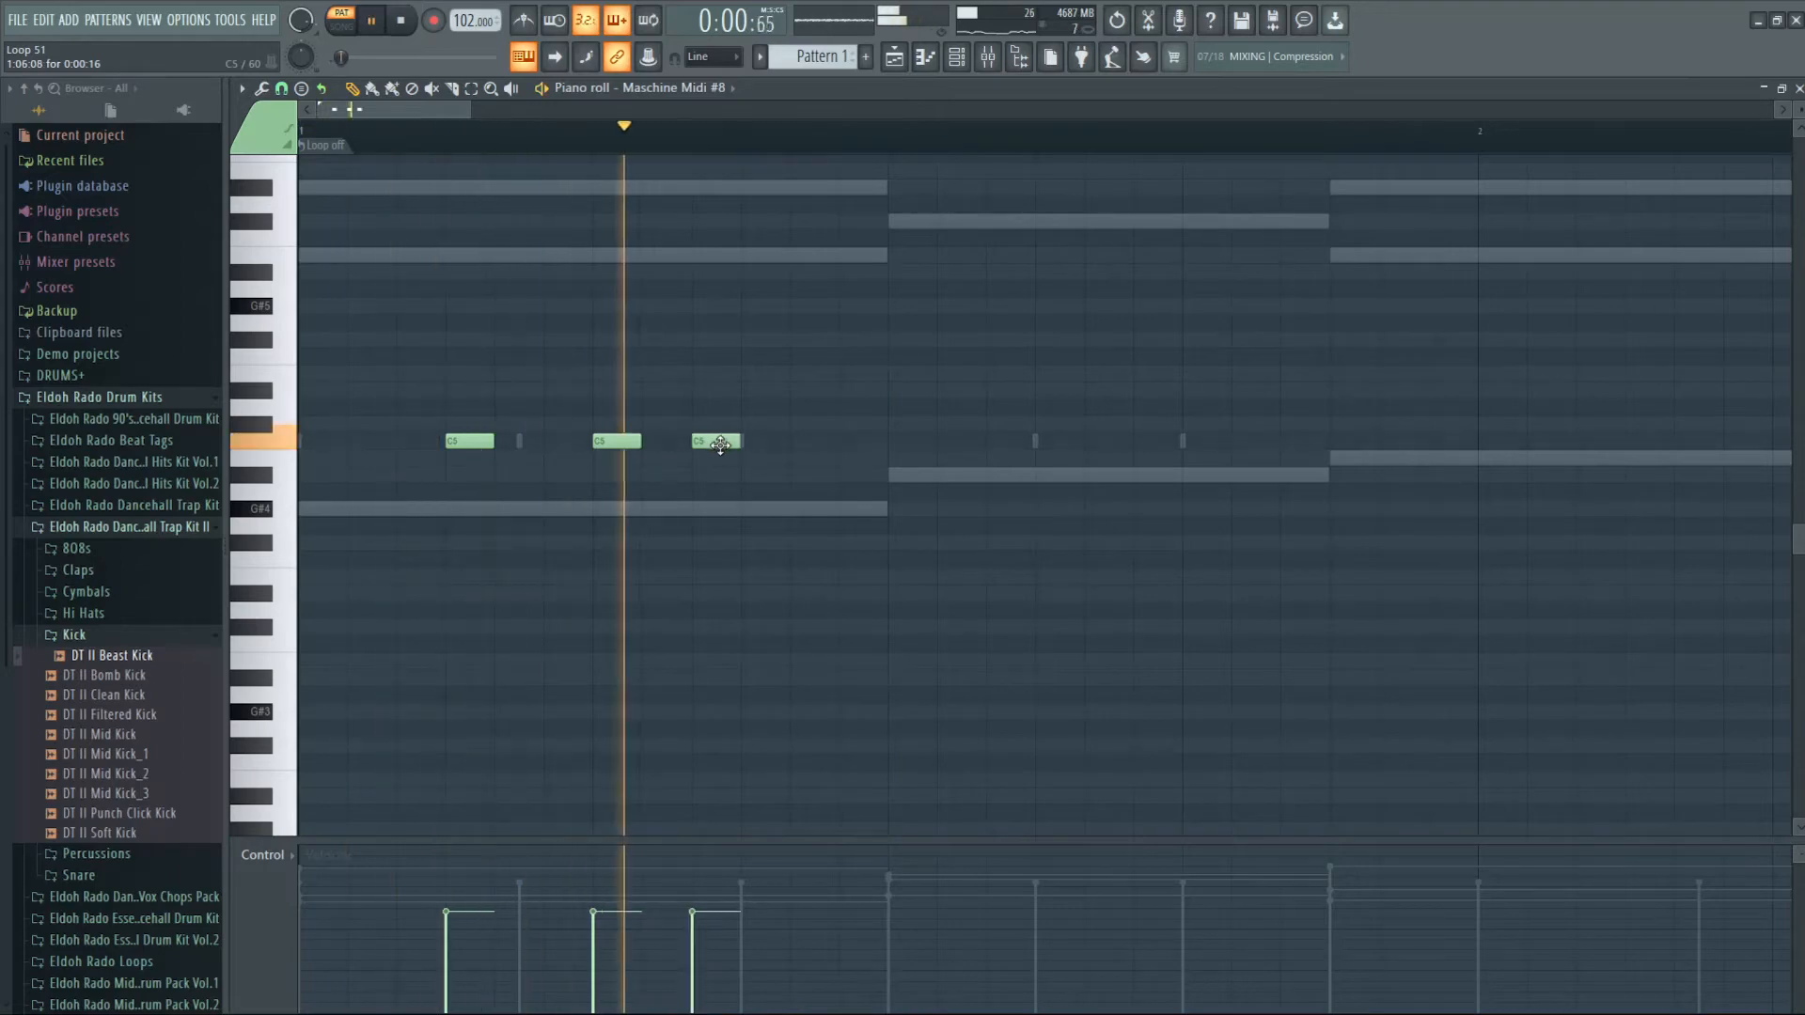
key("space")
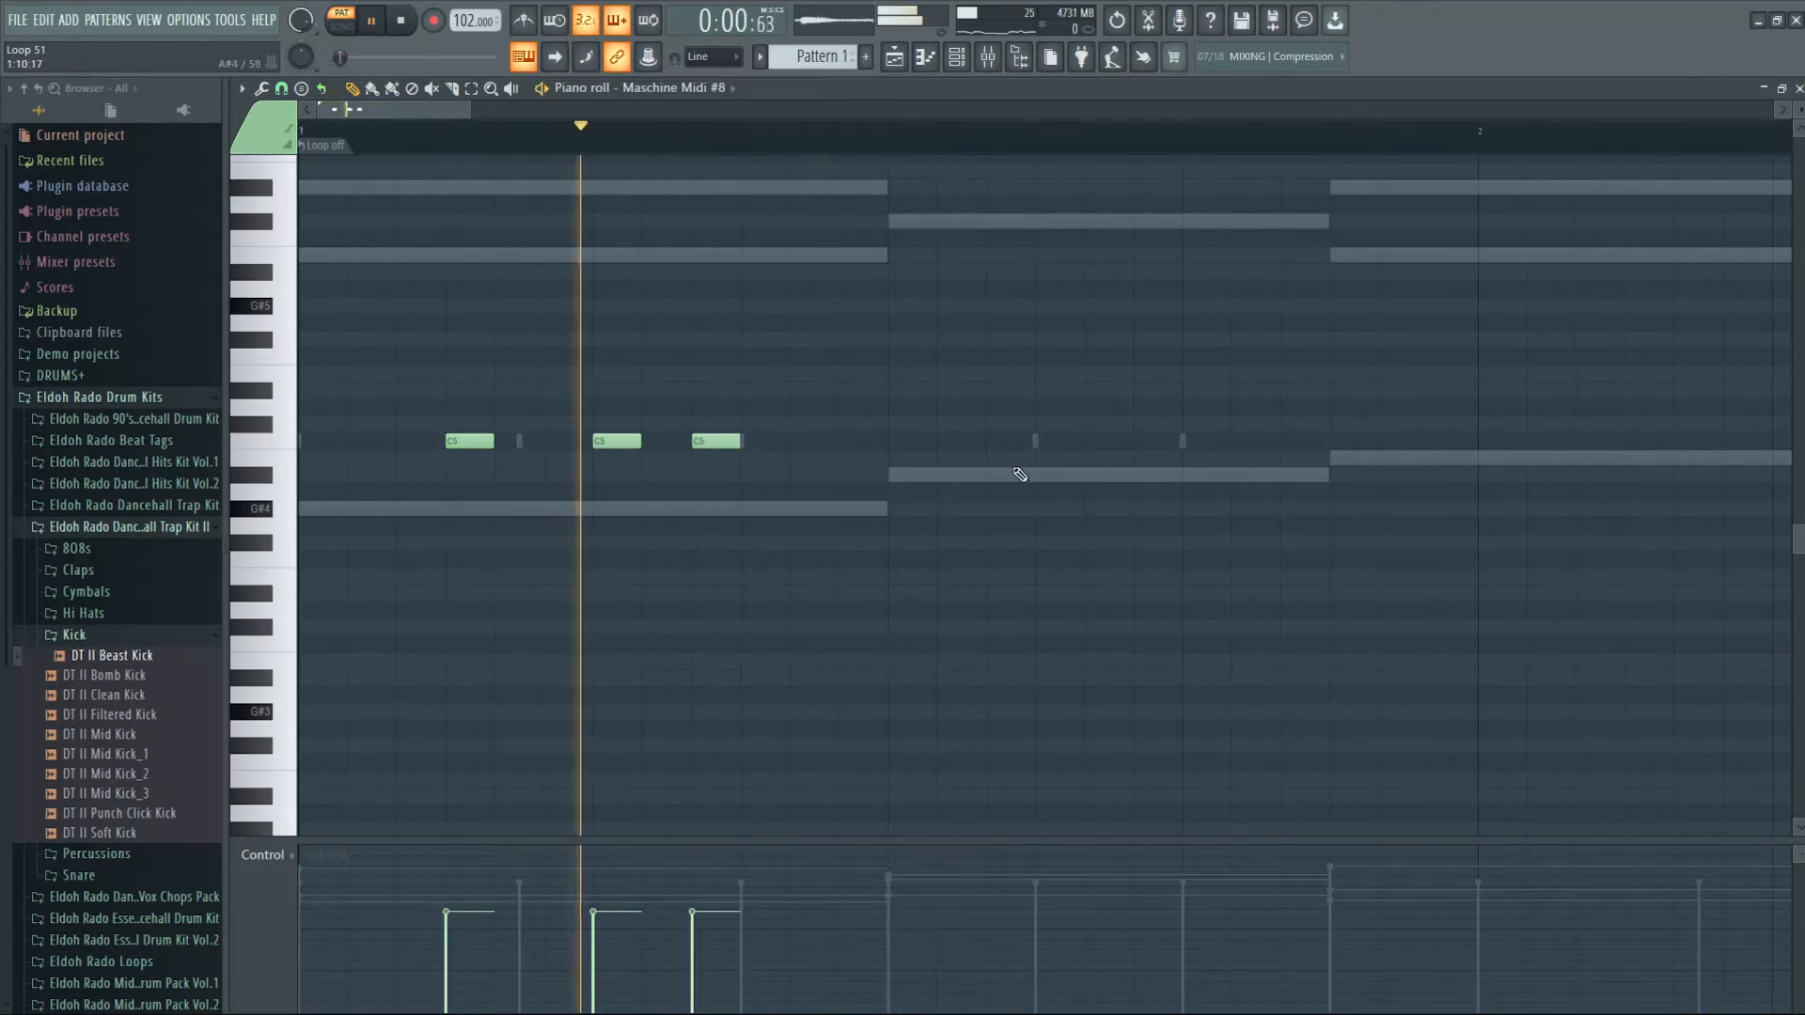
key("space")
- Add three more short C5 notes at 1:09:00, 1:10:08 and 1:11:16 and play the pattern
left_click(895, 441)
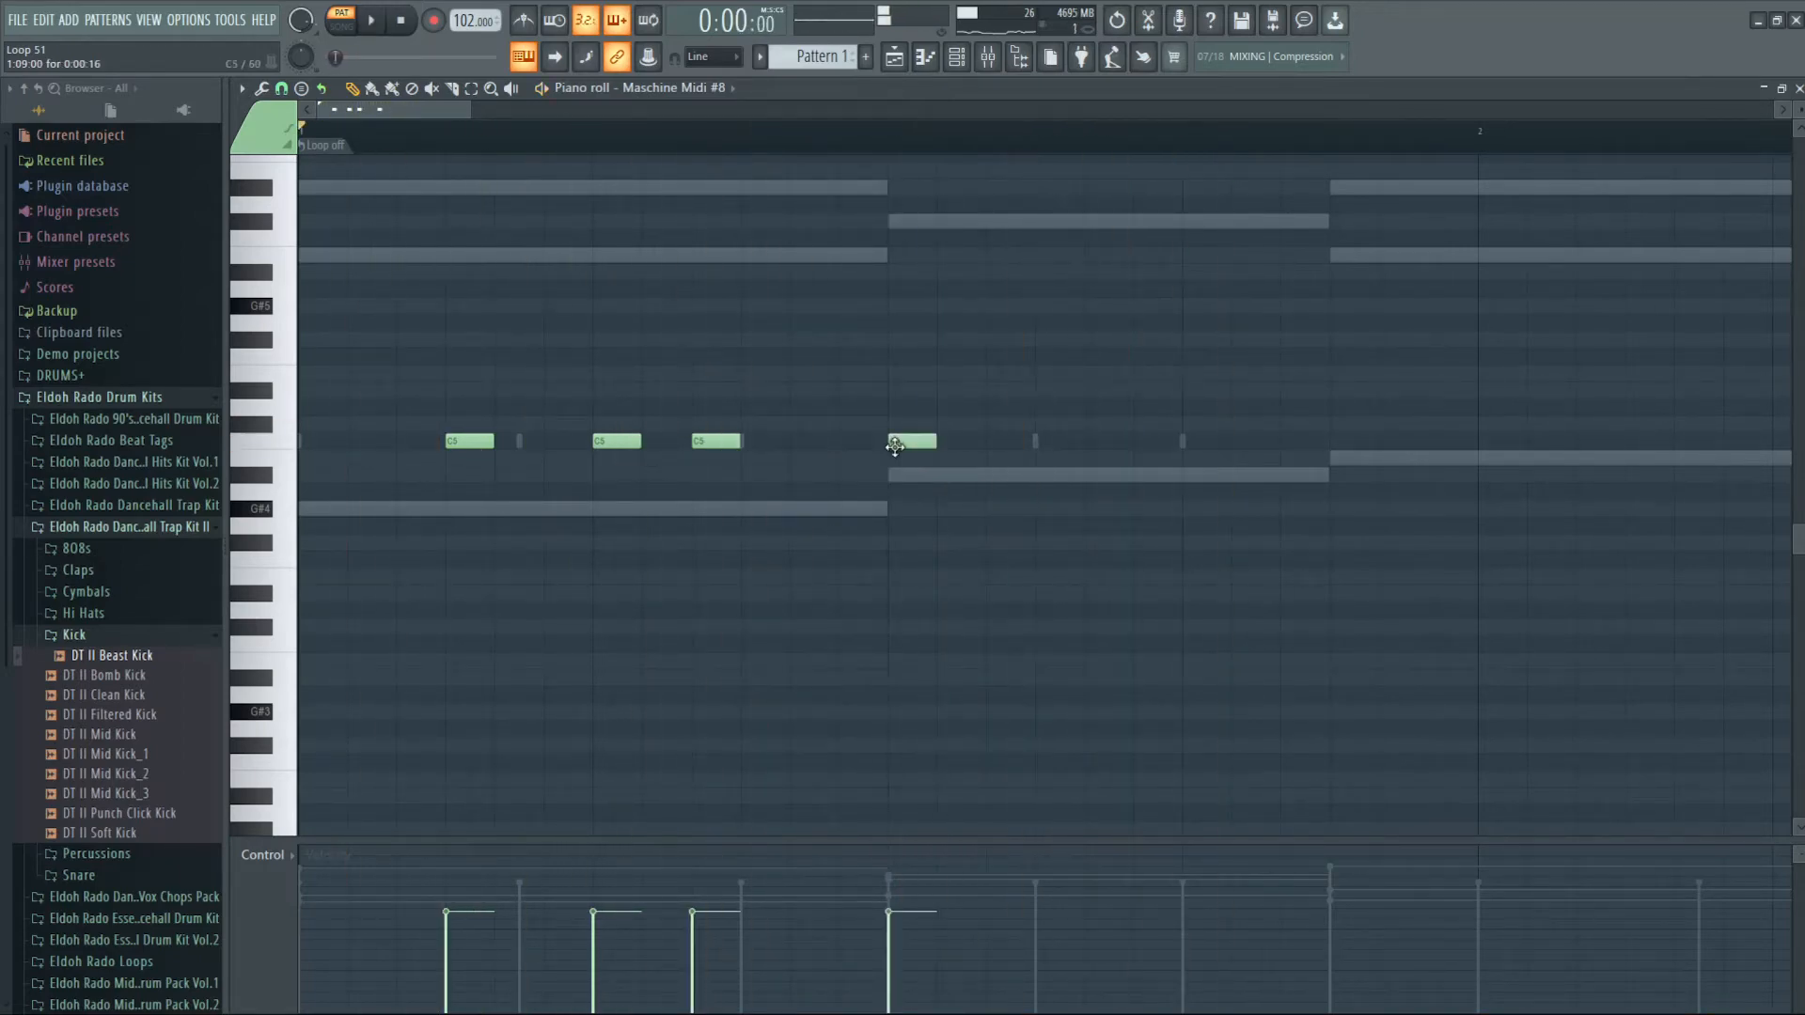
left_click(995, 442)
left_click(1093, 460)
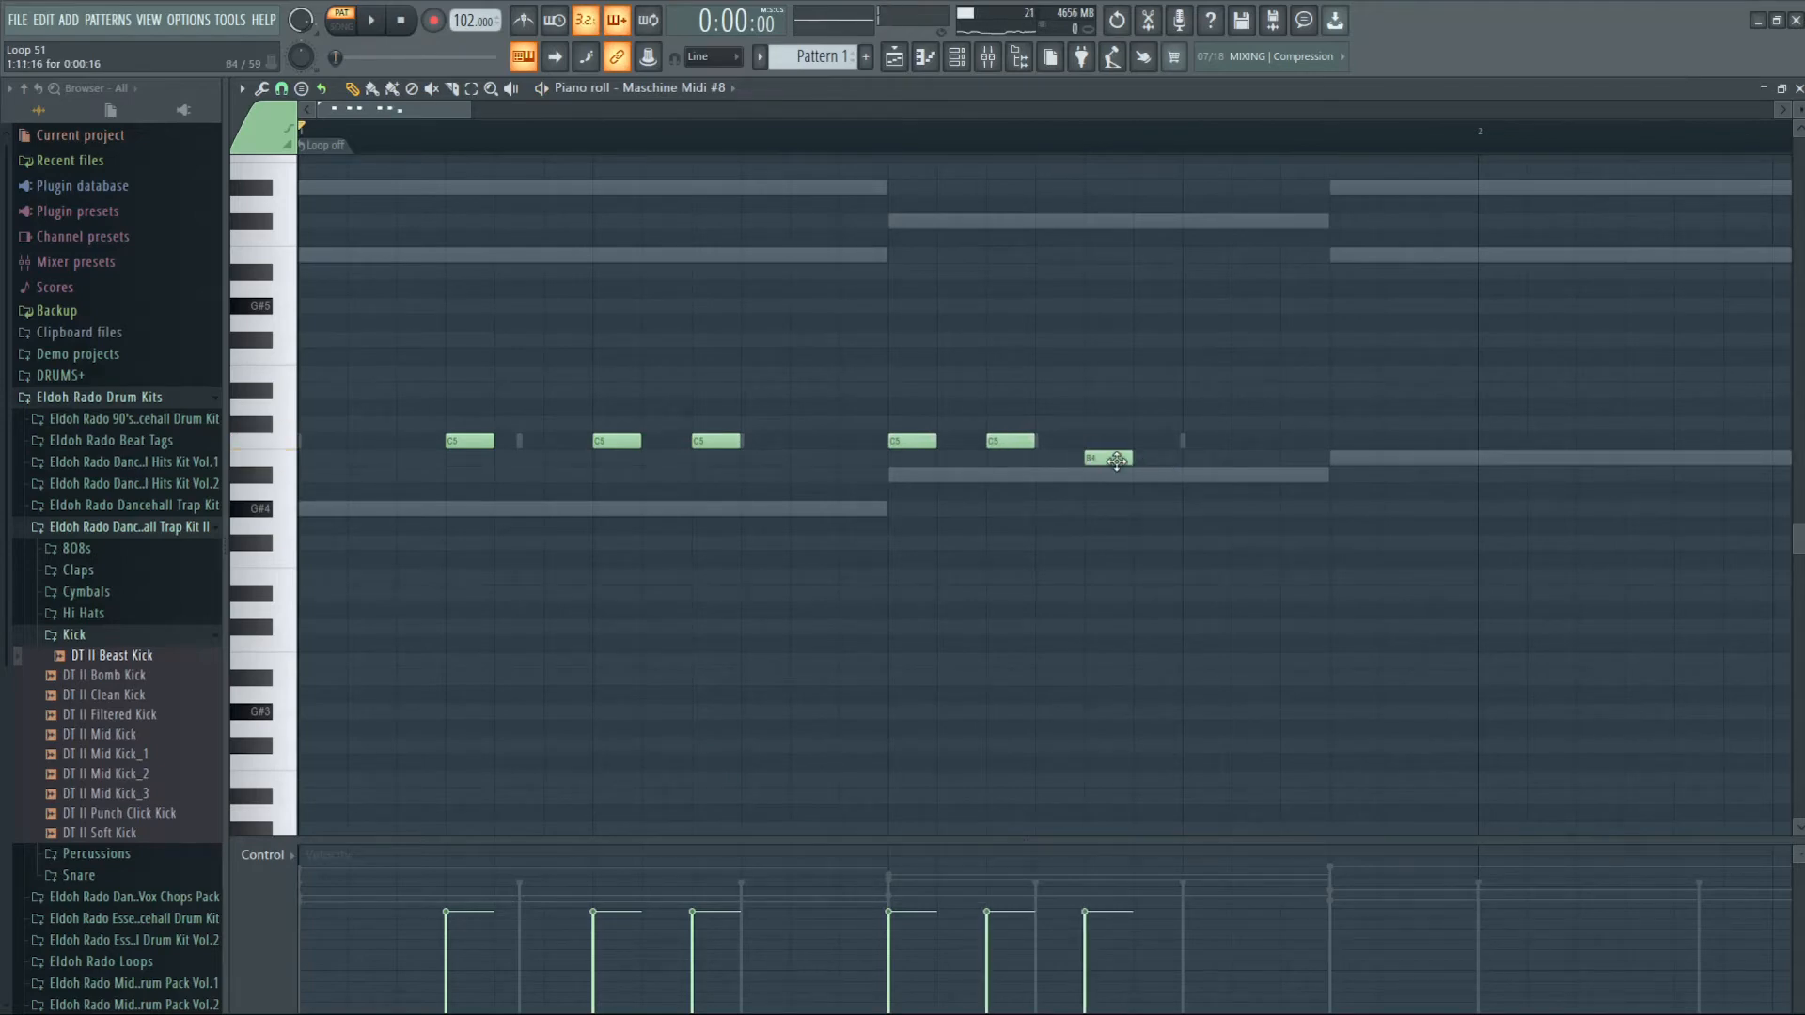
left_click_drag(1113, 453, 1113, 438)
key("space")
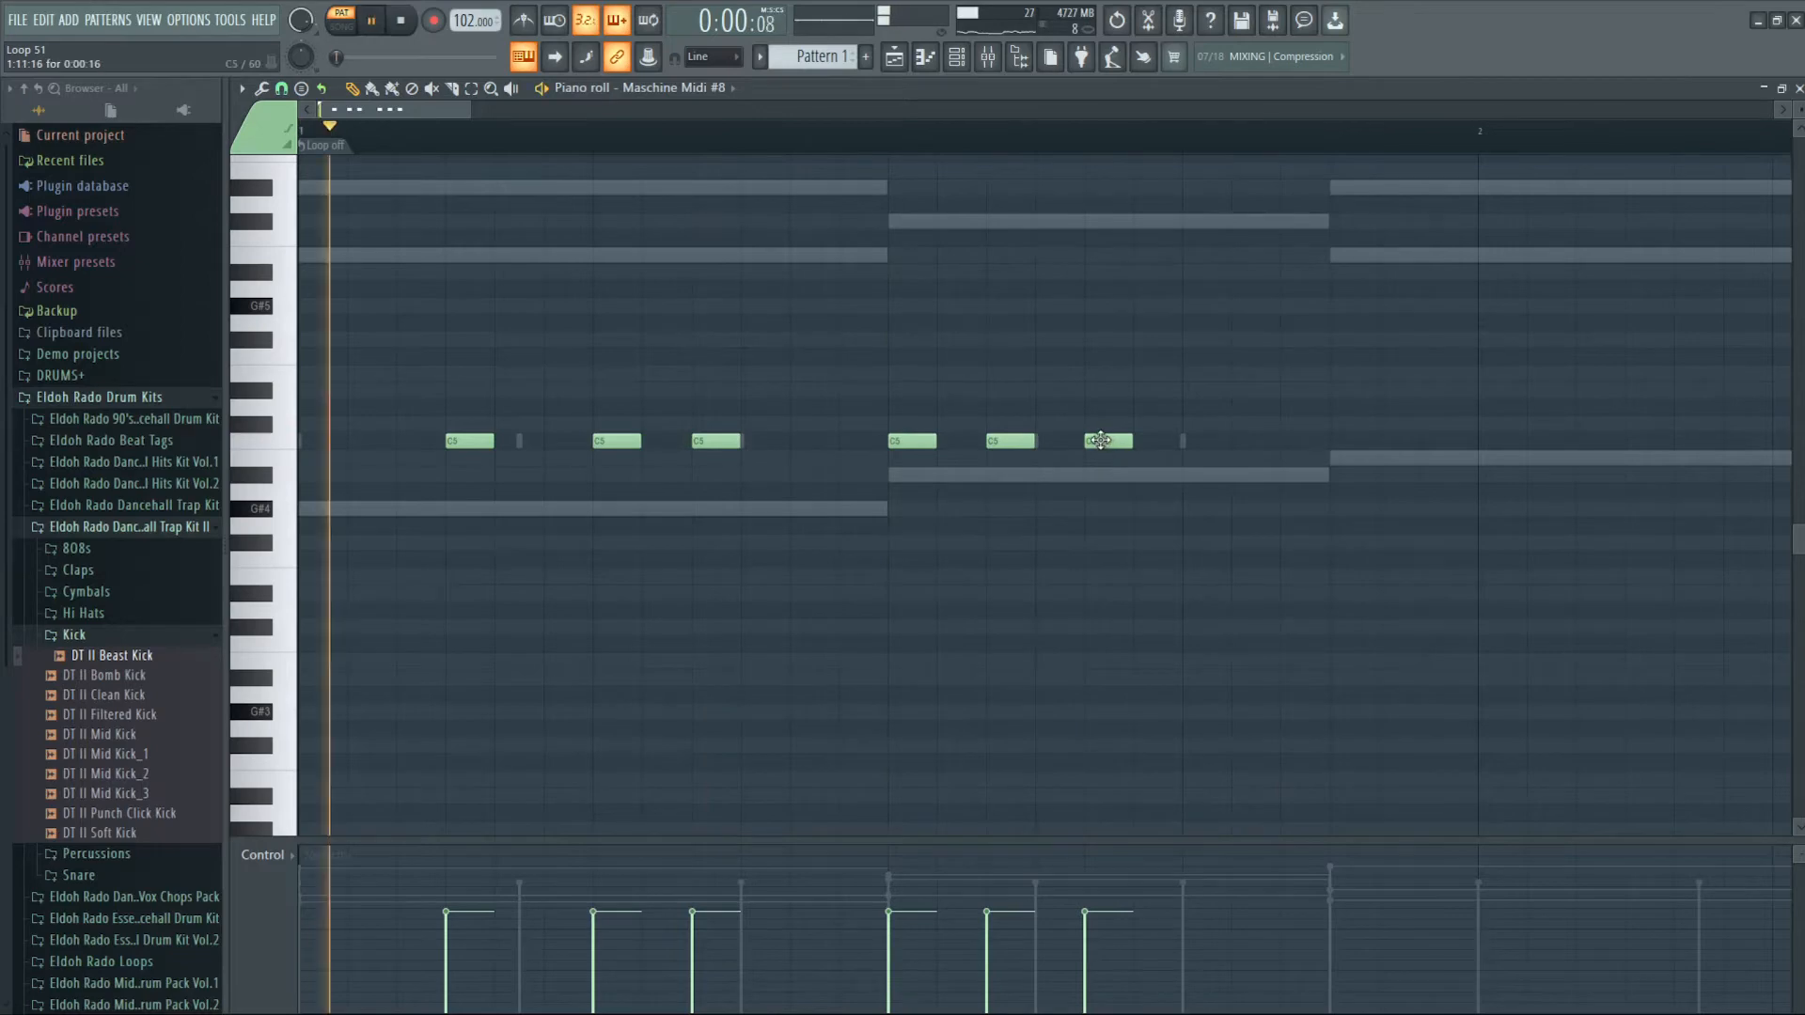
key("space")
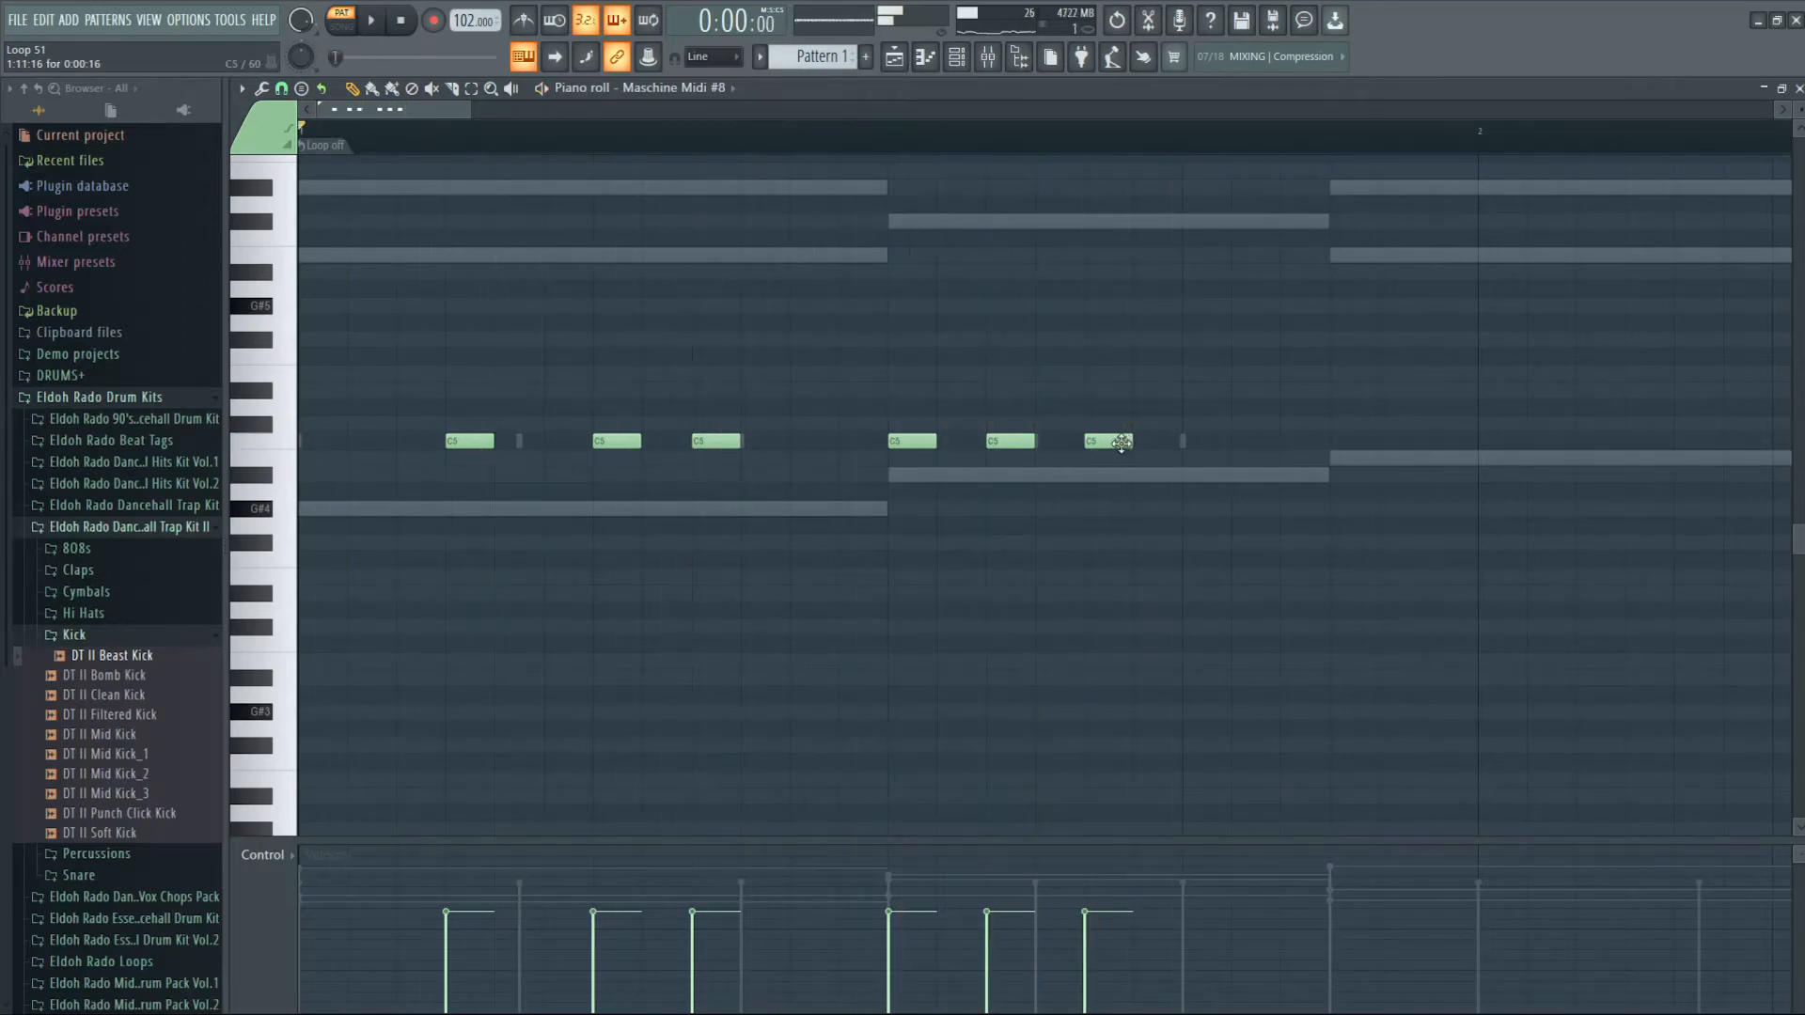
- Move the last C5 note to 1:11:00 and add C5 notes at 1:11:16 and 1:12:08 directly after it
left_click_drag(1090, 442, 1051, 444)
key("space")
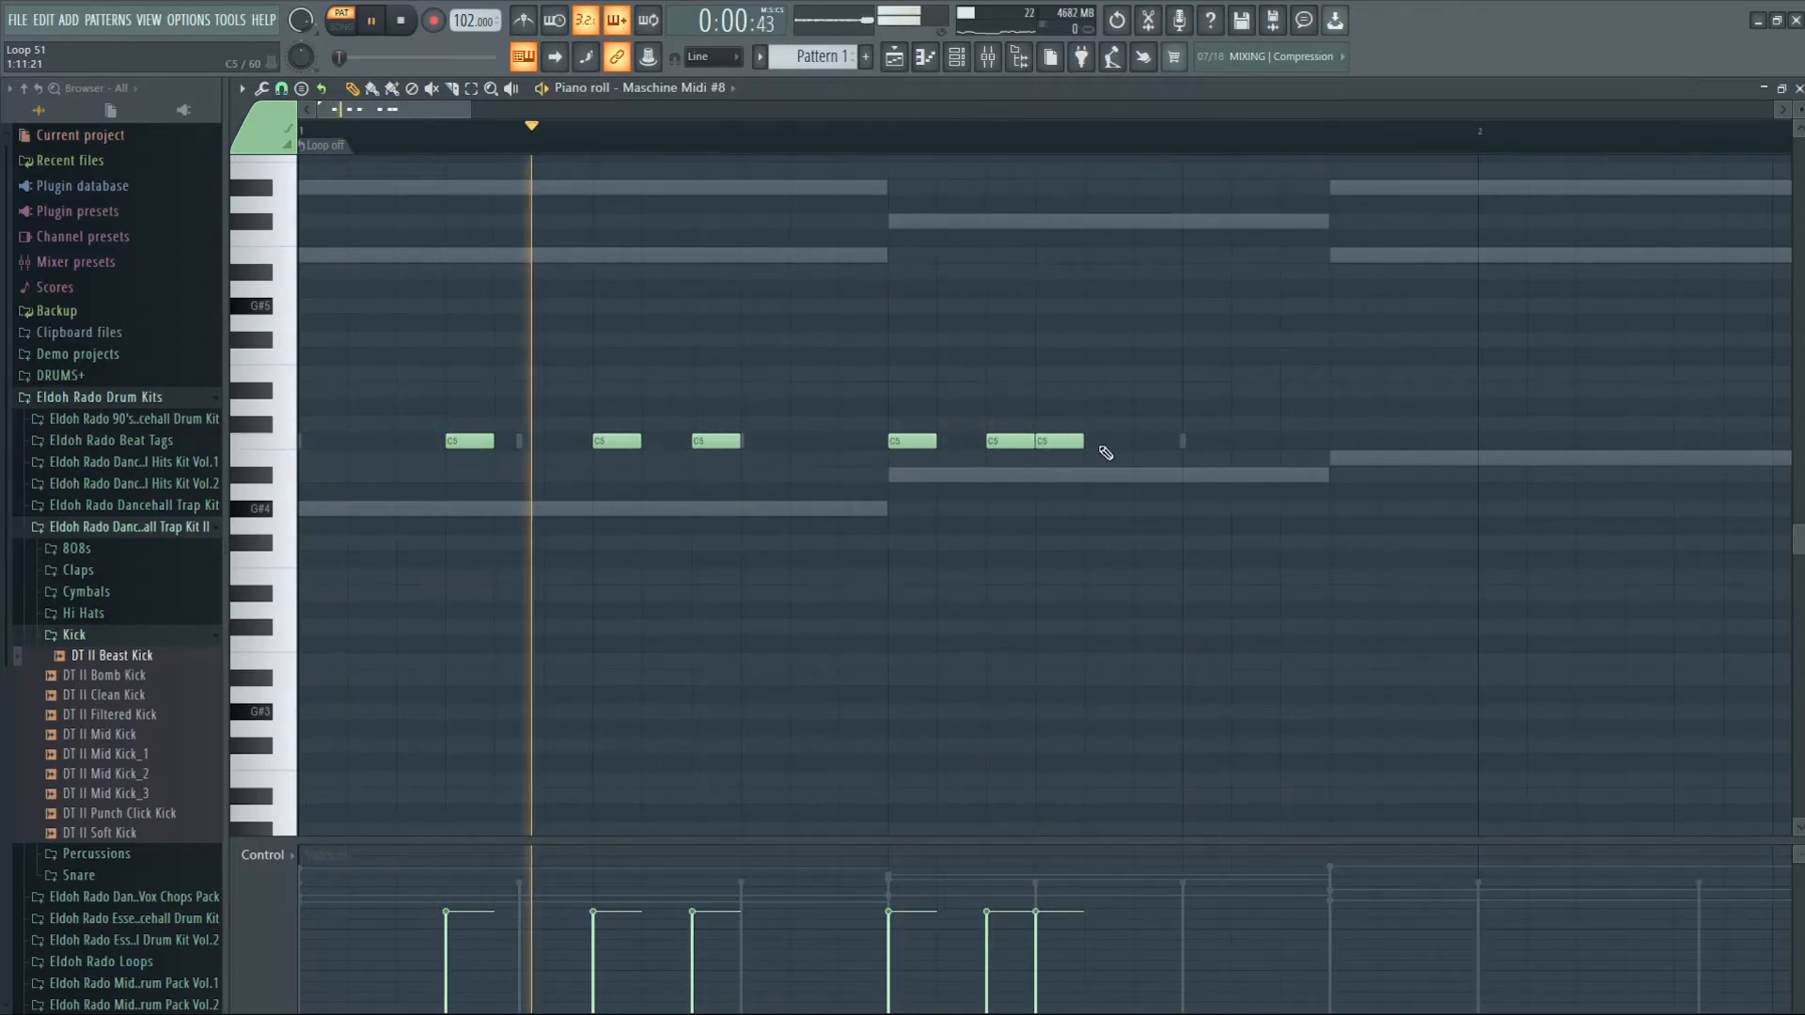
left_click(1097, 446)
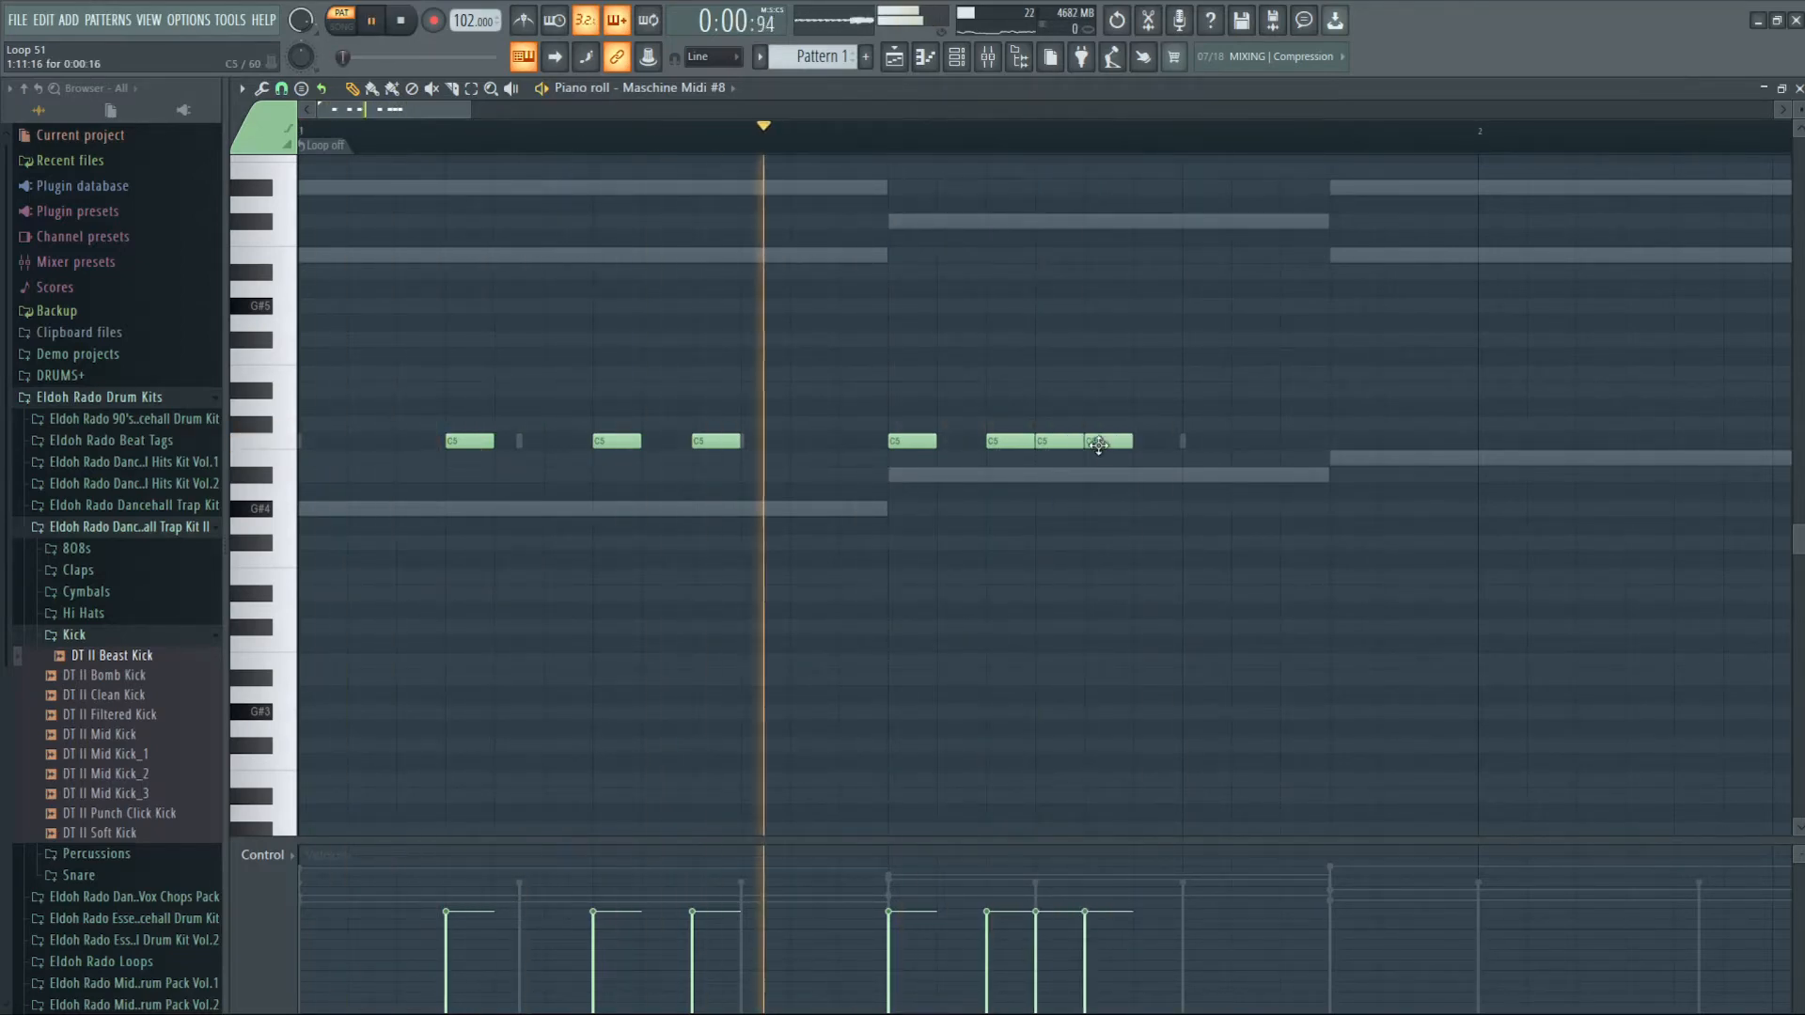
left_click(1158, 442)
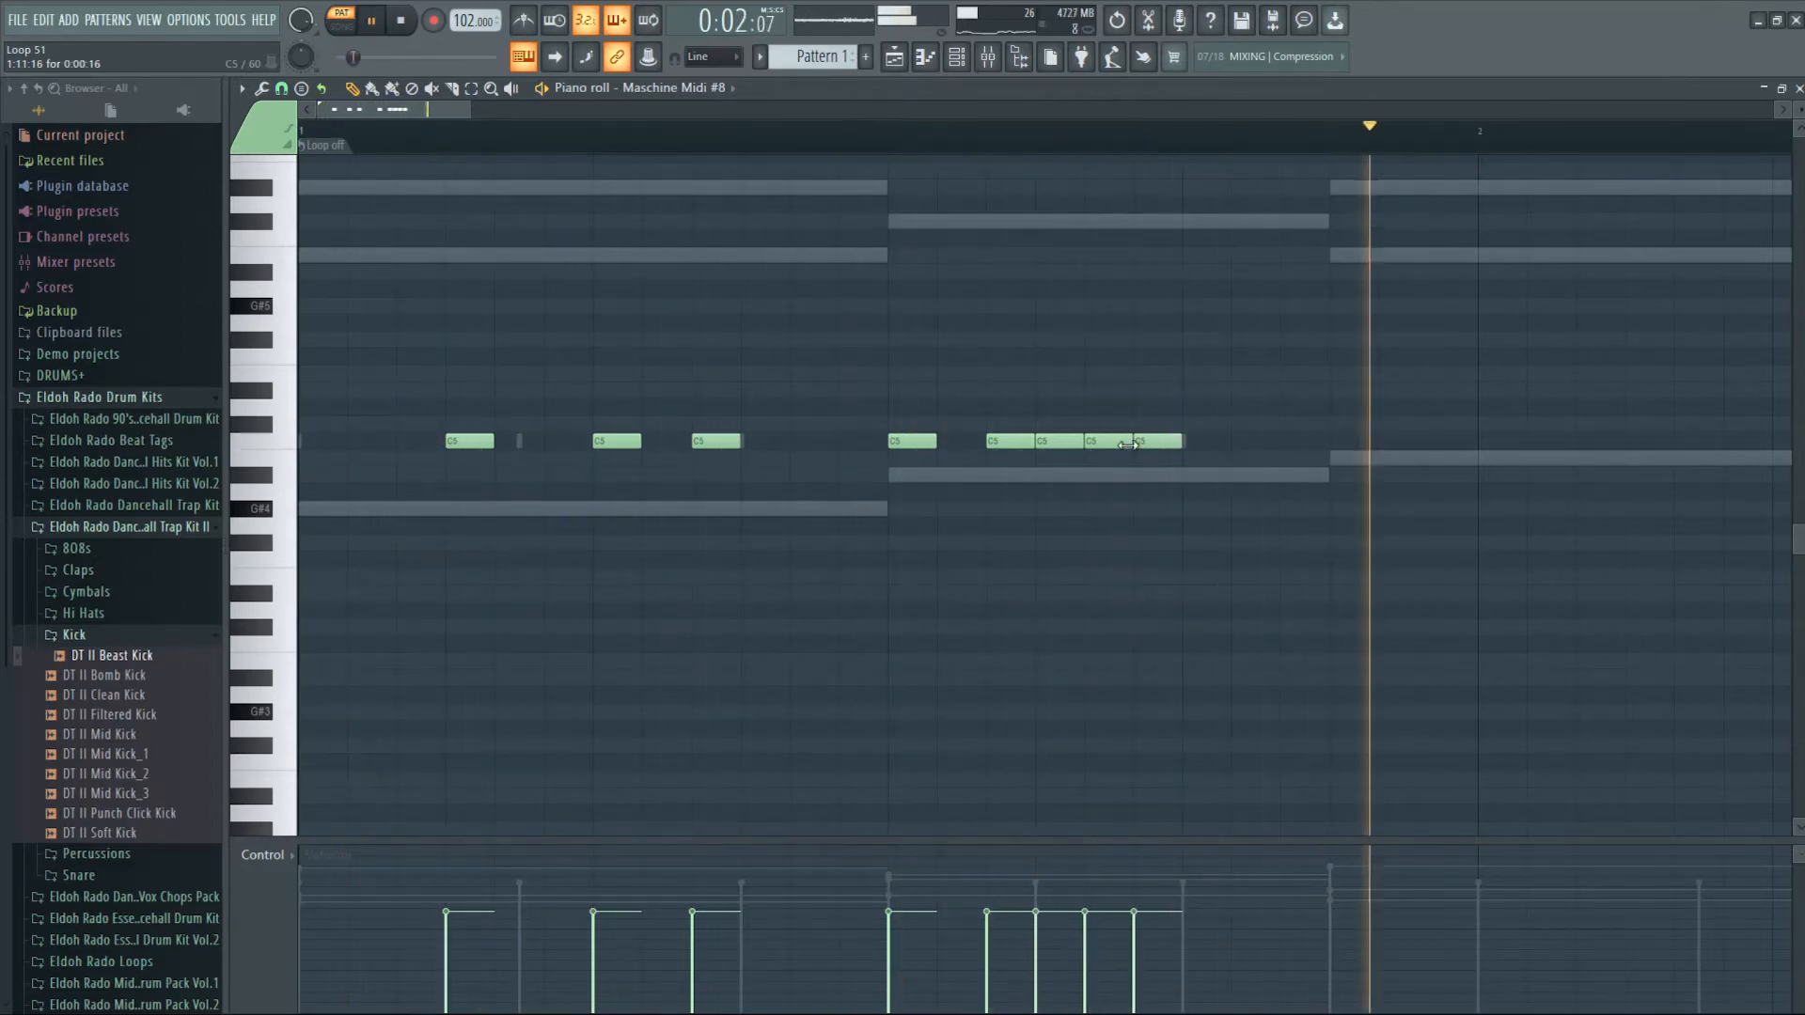
- Try the pattern without the C5 note at 1:11:00 and put the note back
right_click(1068, 442)
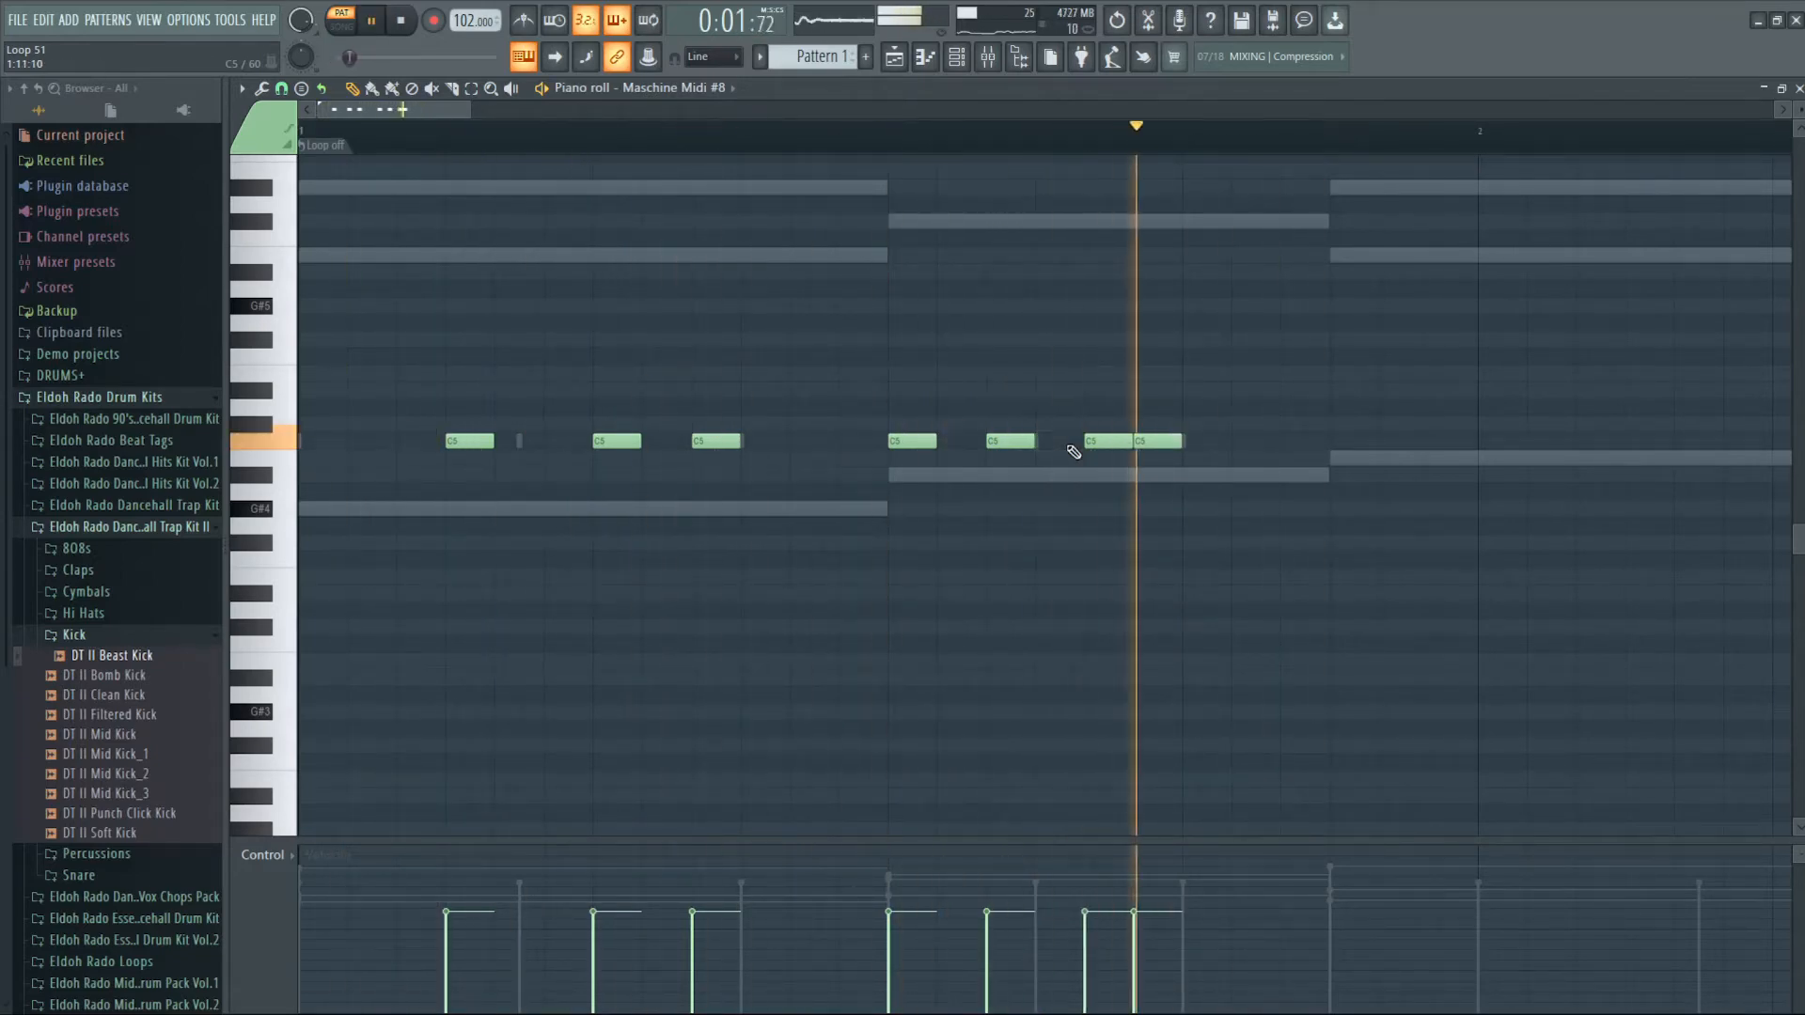
key("space")
key("space")
key("space")
left_click(1062, 442)
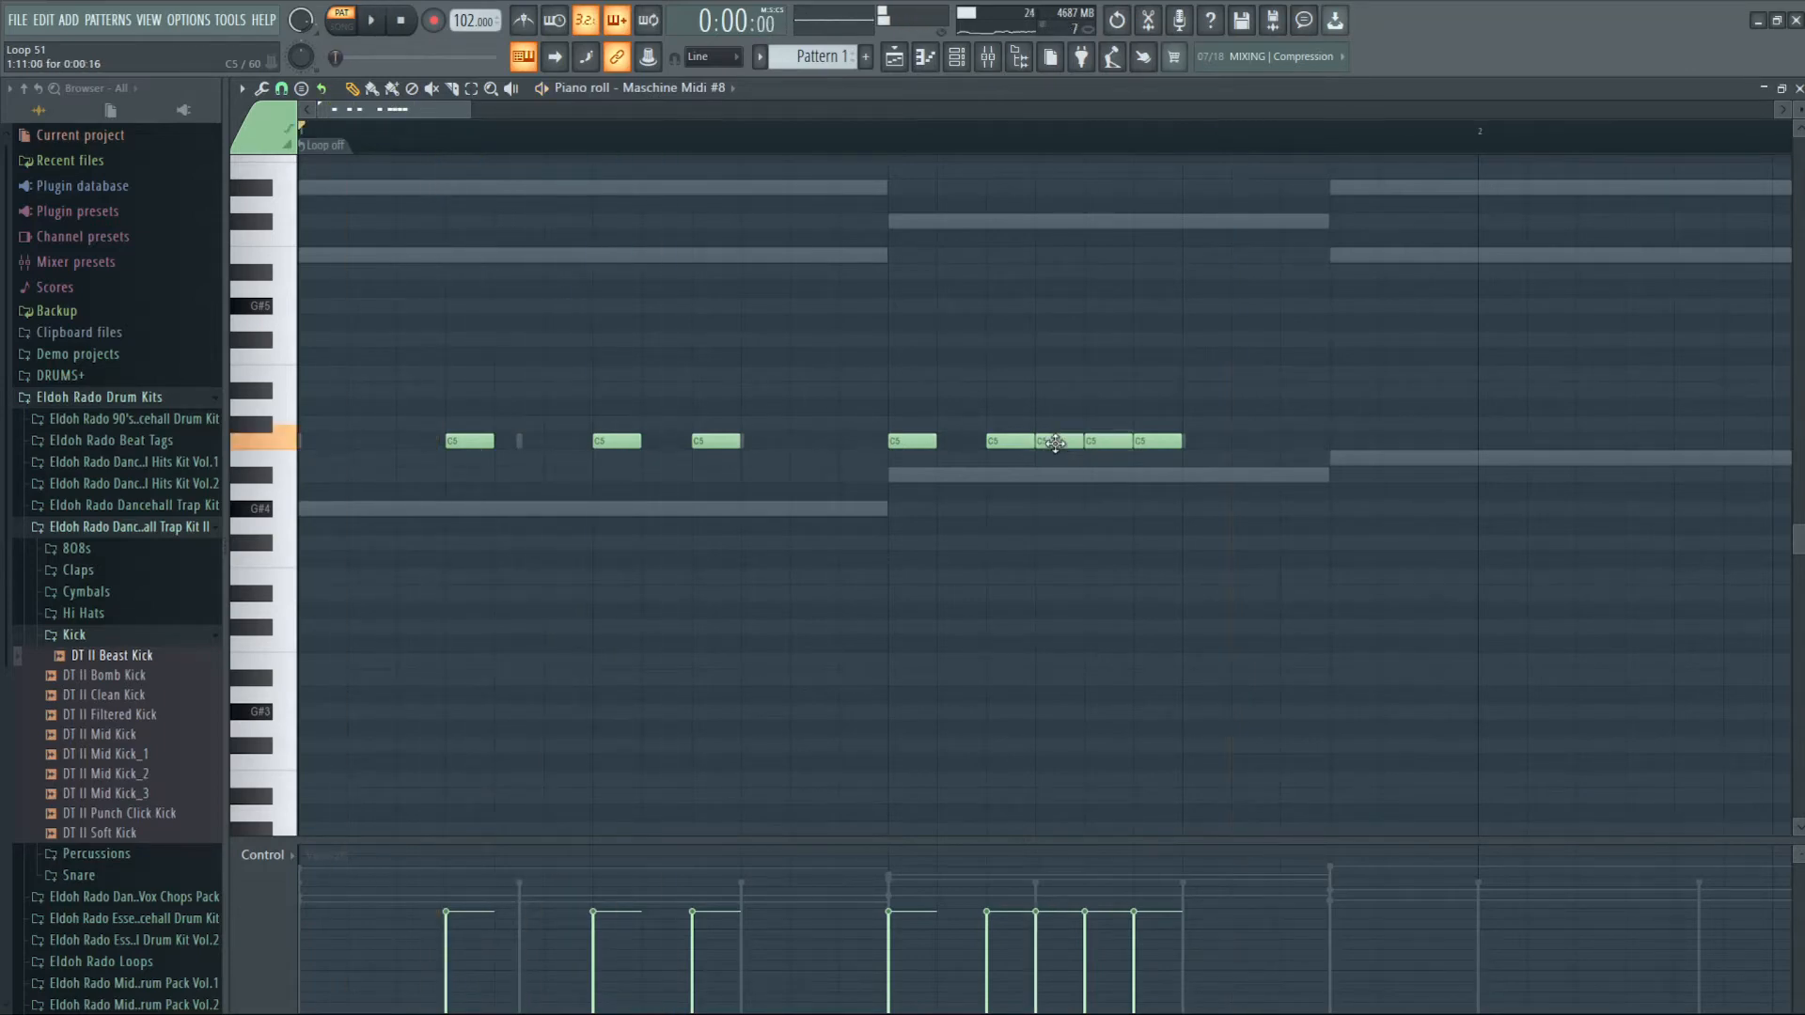
key("space")
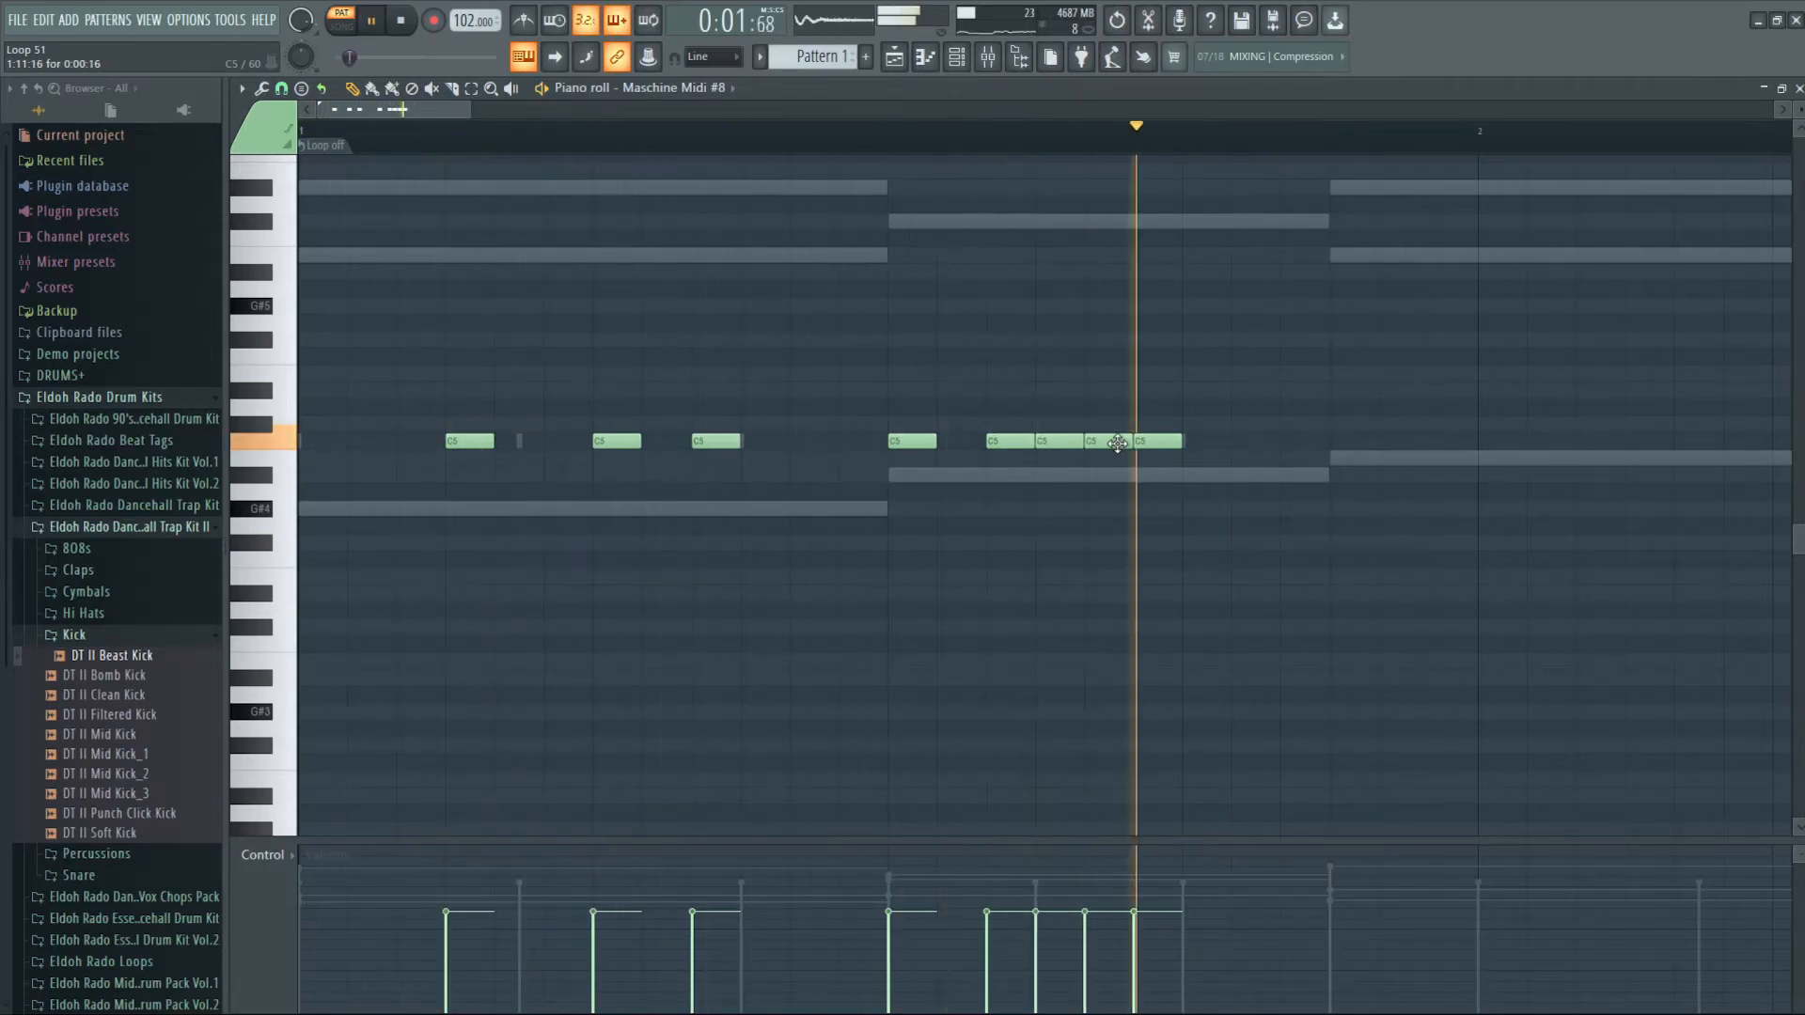
- Shift the last C5 note to 1:13:00 and the one at 1:11:16 to 1:12:08, checking the rhythm by playback
key("space")
key("space")
left_click_drag(1142, 443, 1194, 446)
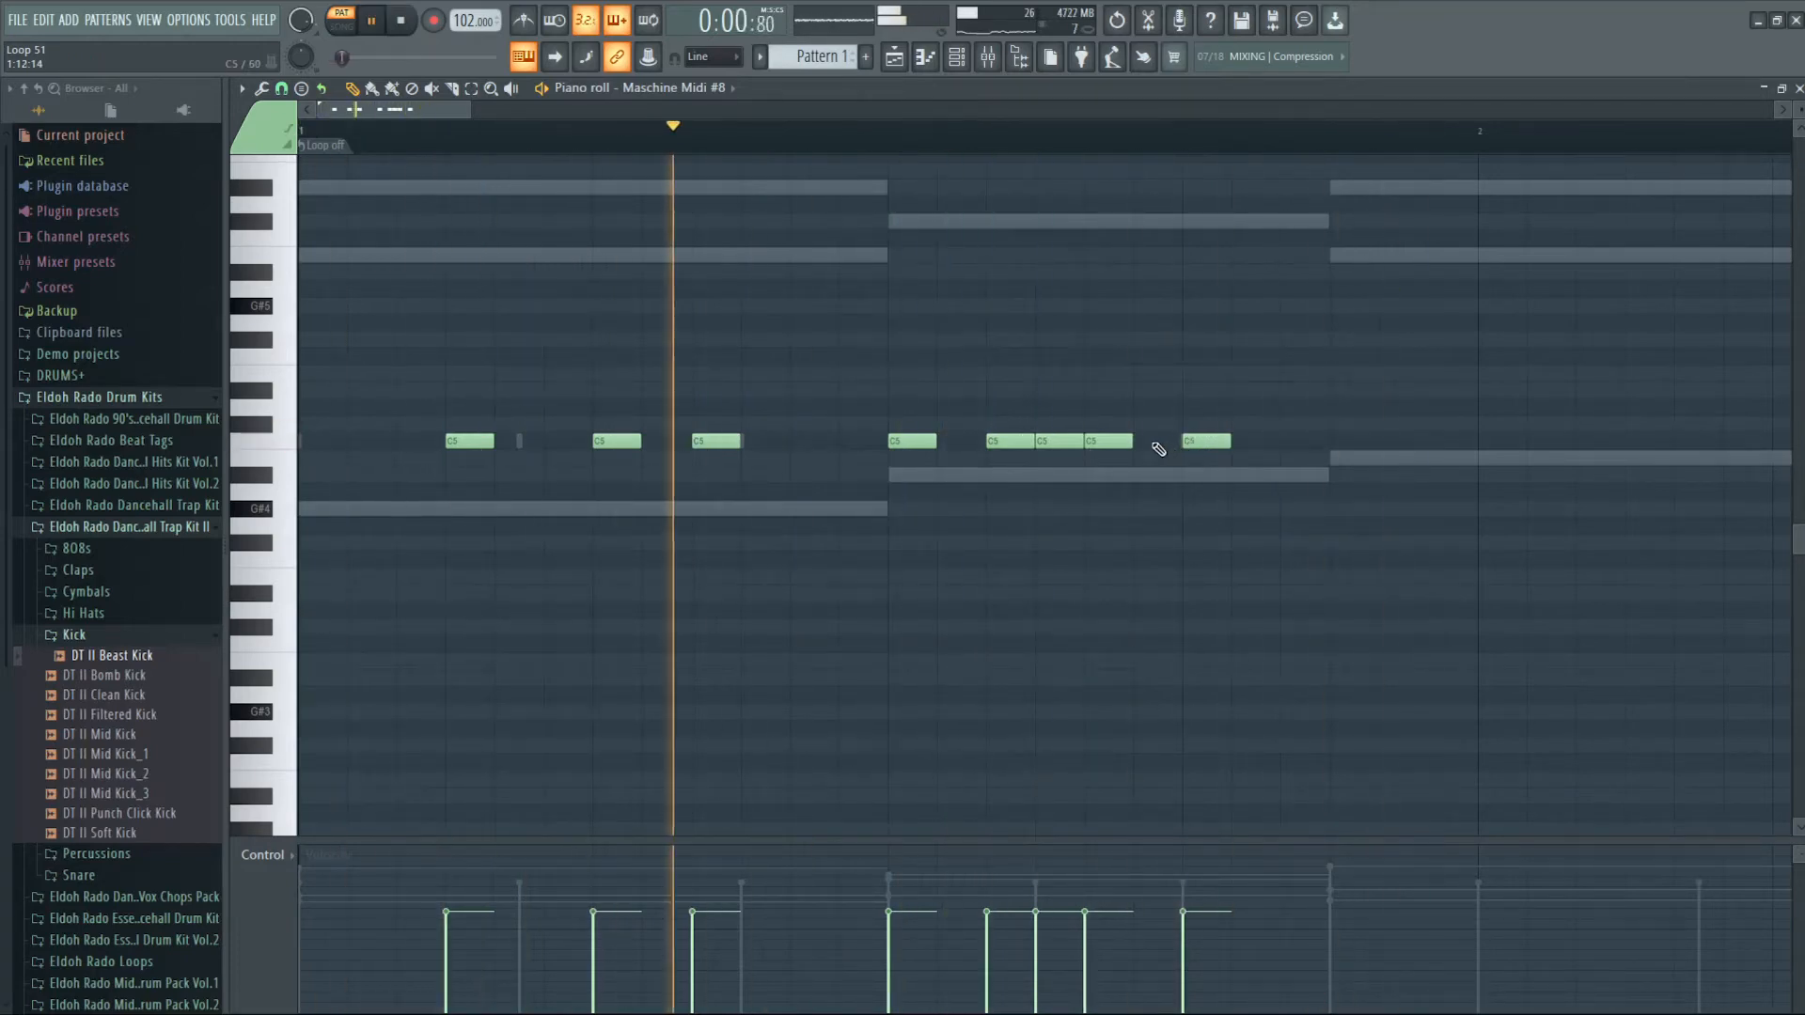
key("space")
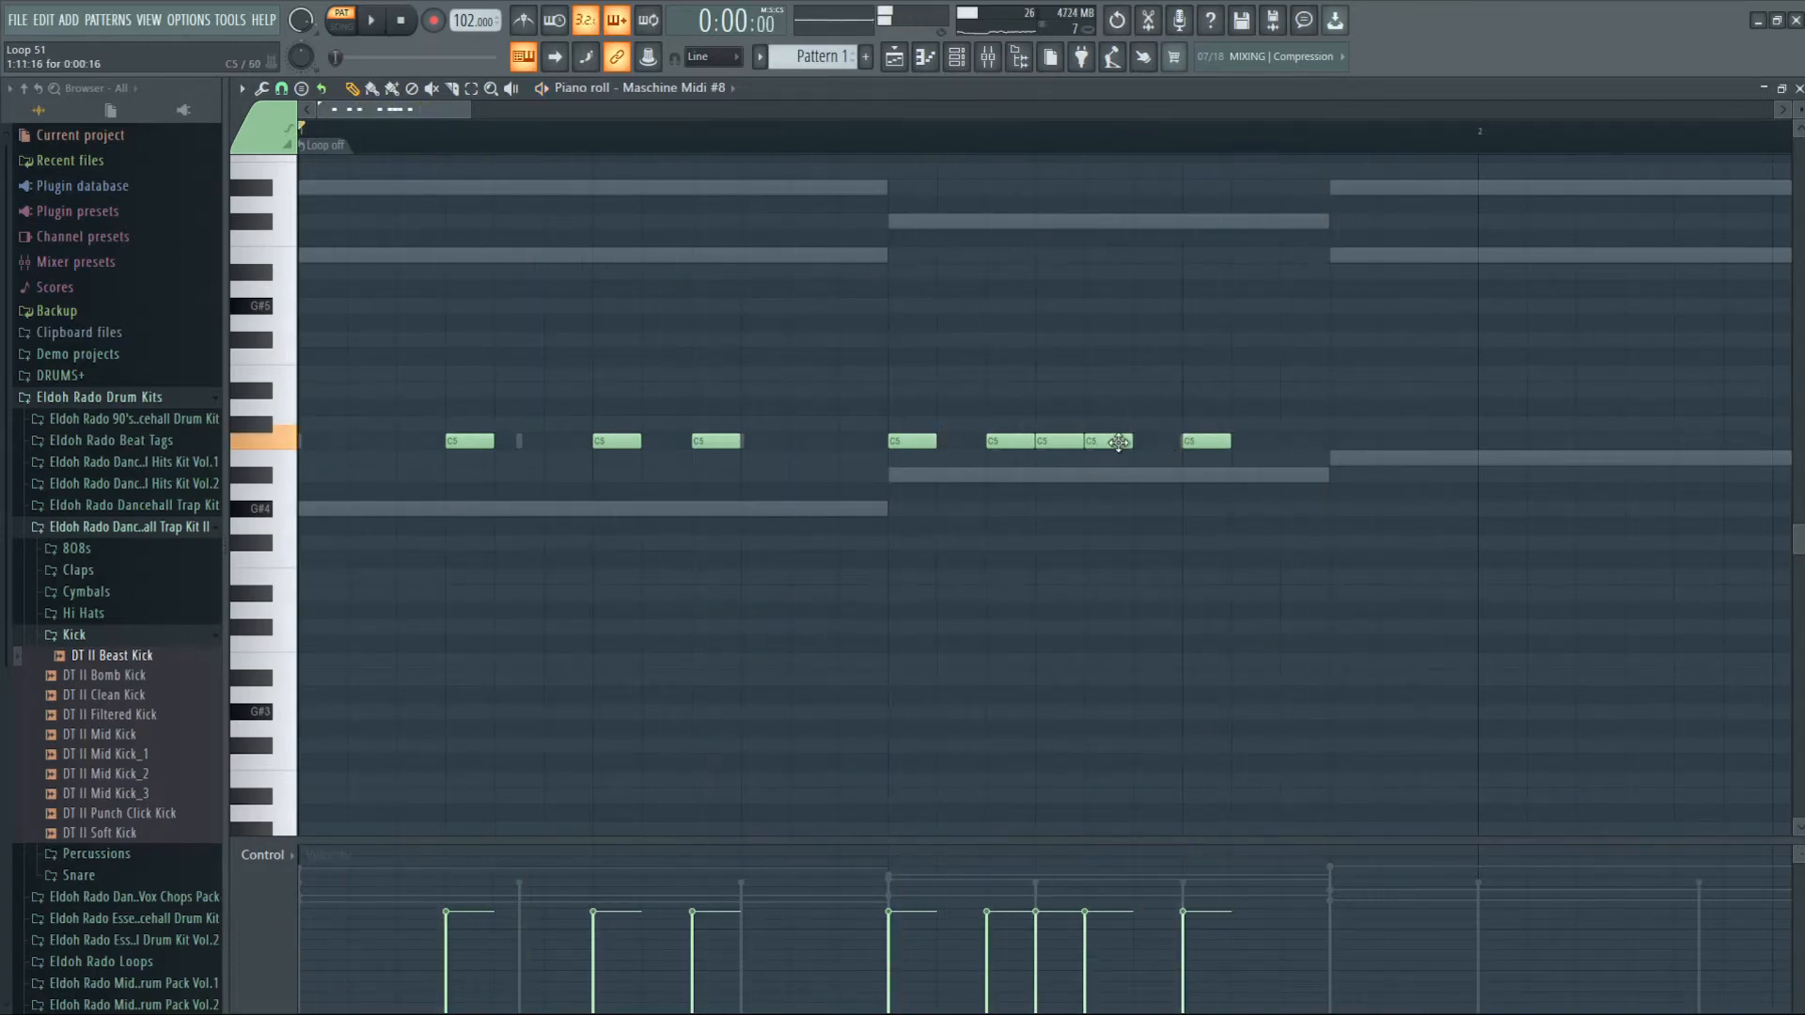
left_click_drag(1097, 443, 1145, 443)
key("space")
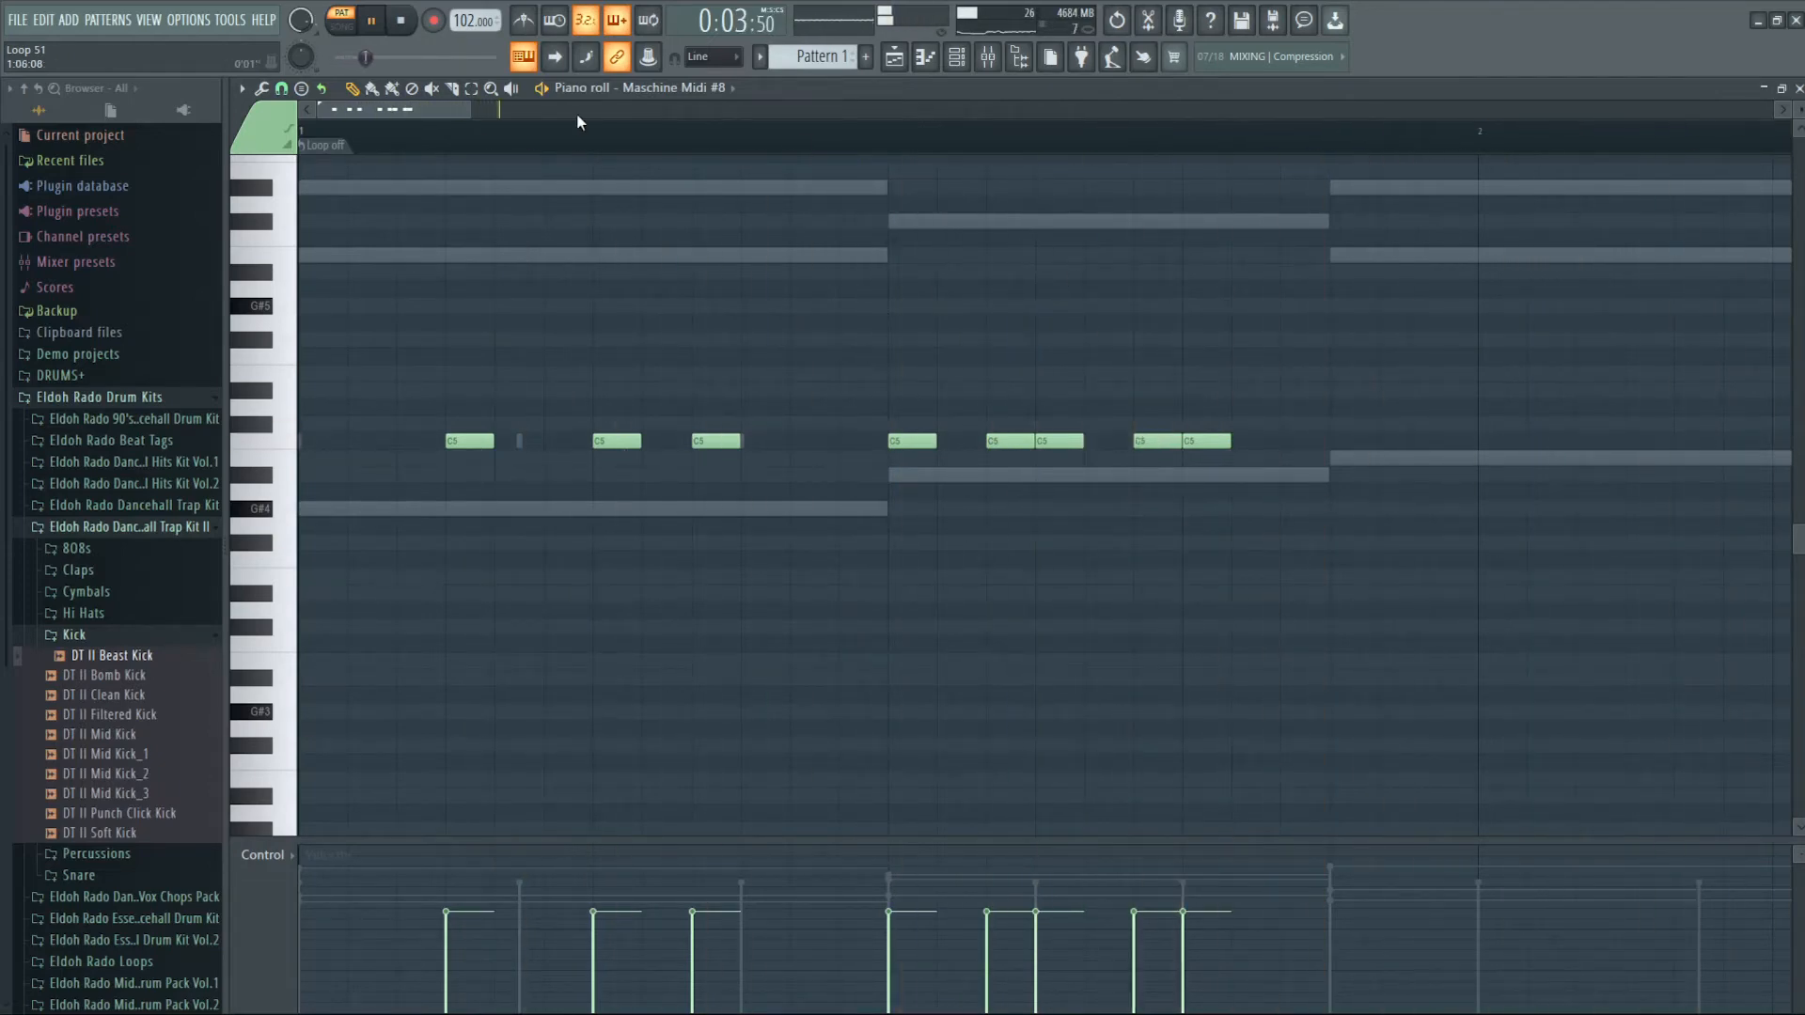
- Add a C5 note near the end of bar 1, audition it and move it to 1:15:00
left_click_drag(473, 100, 588, 101)
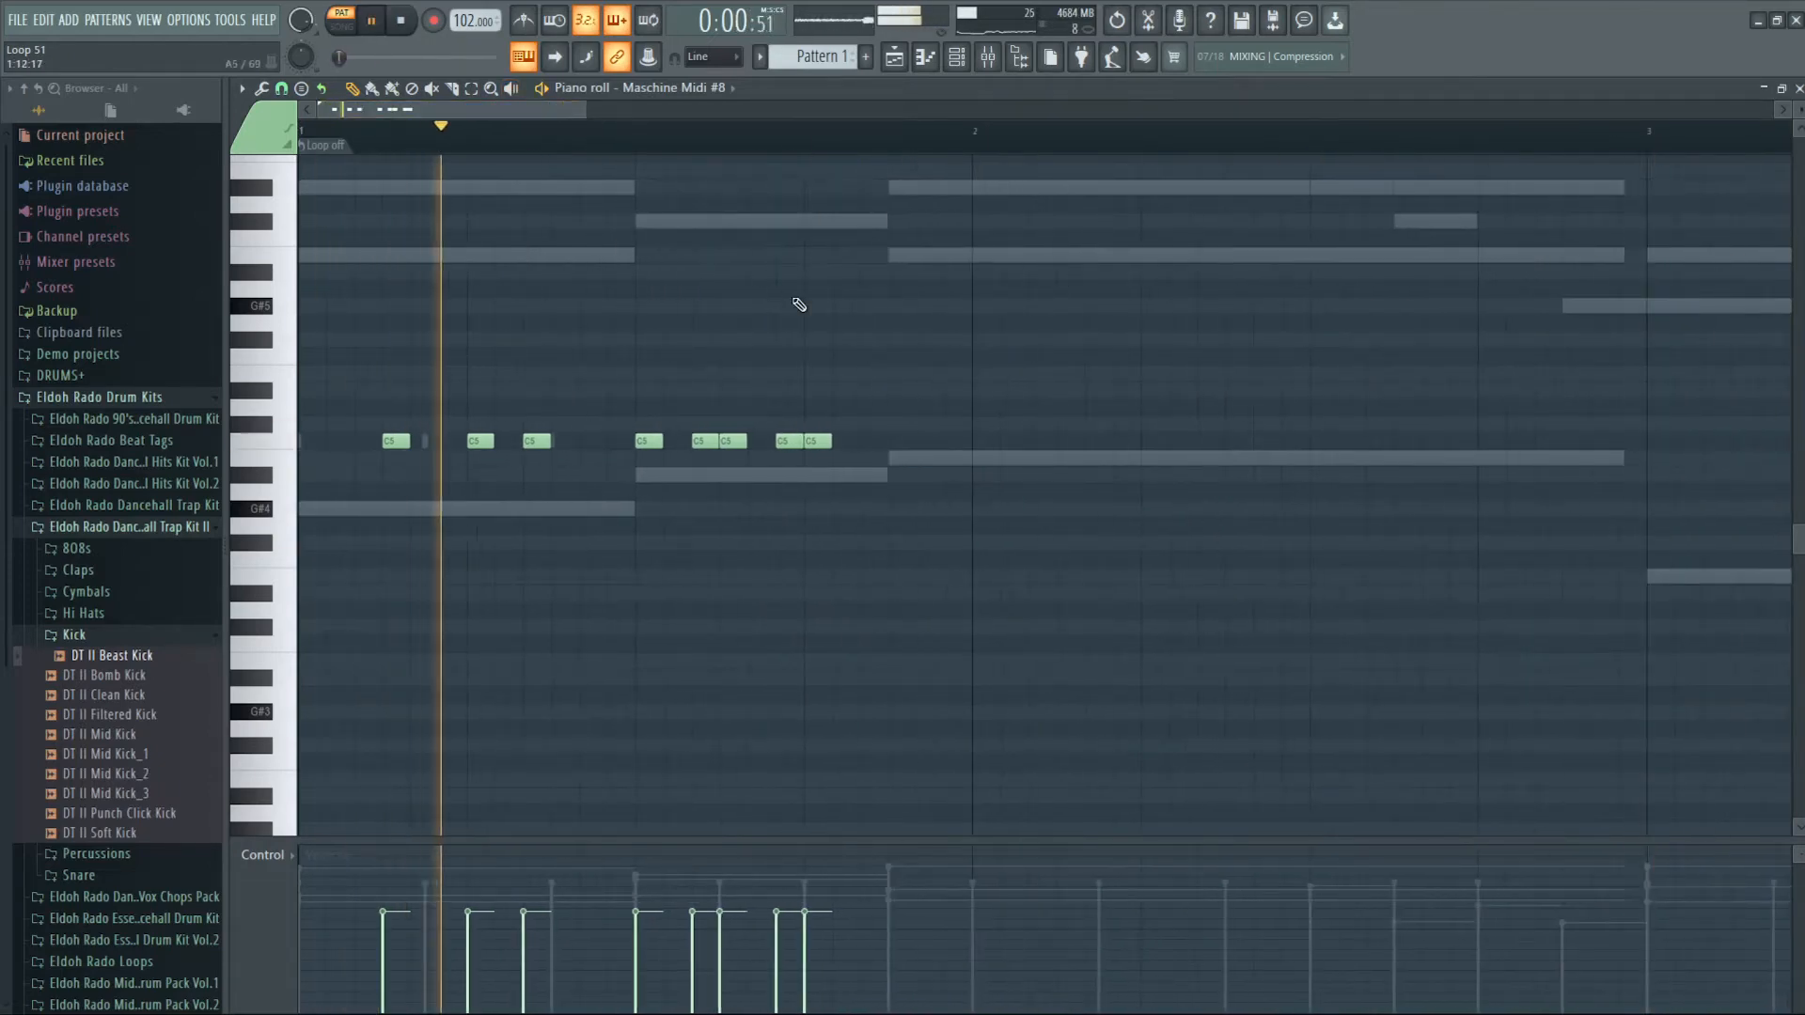
key("space")
left_click(923, 441)
key("space")
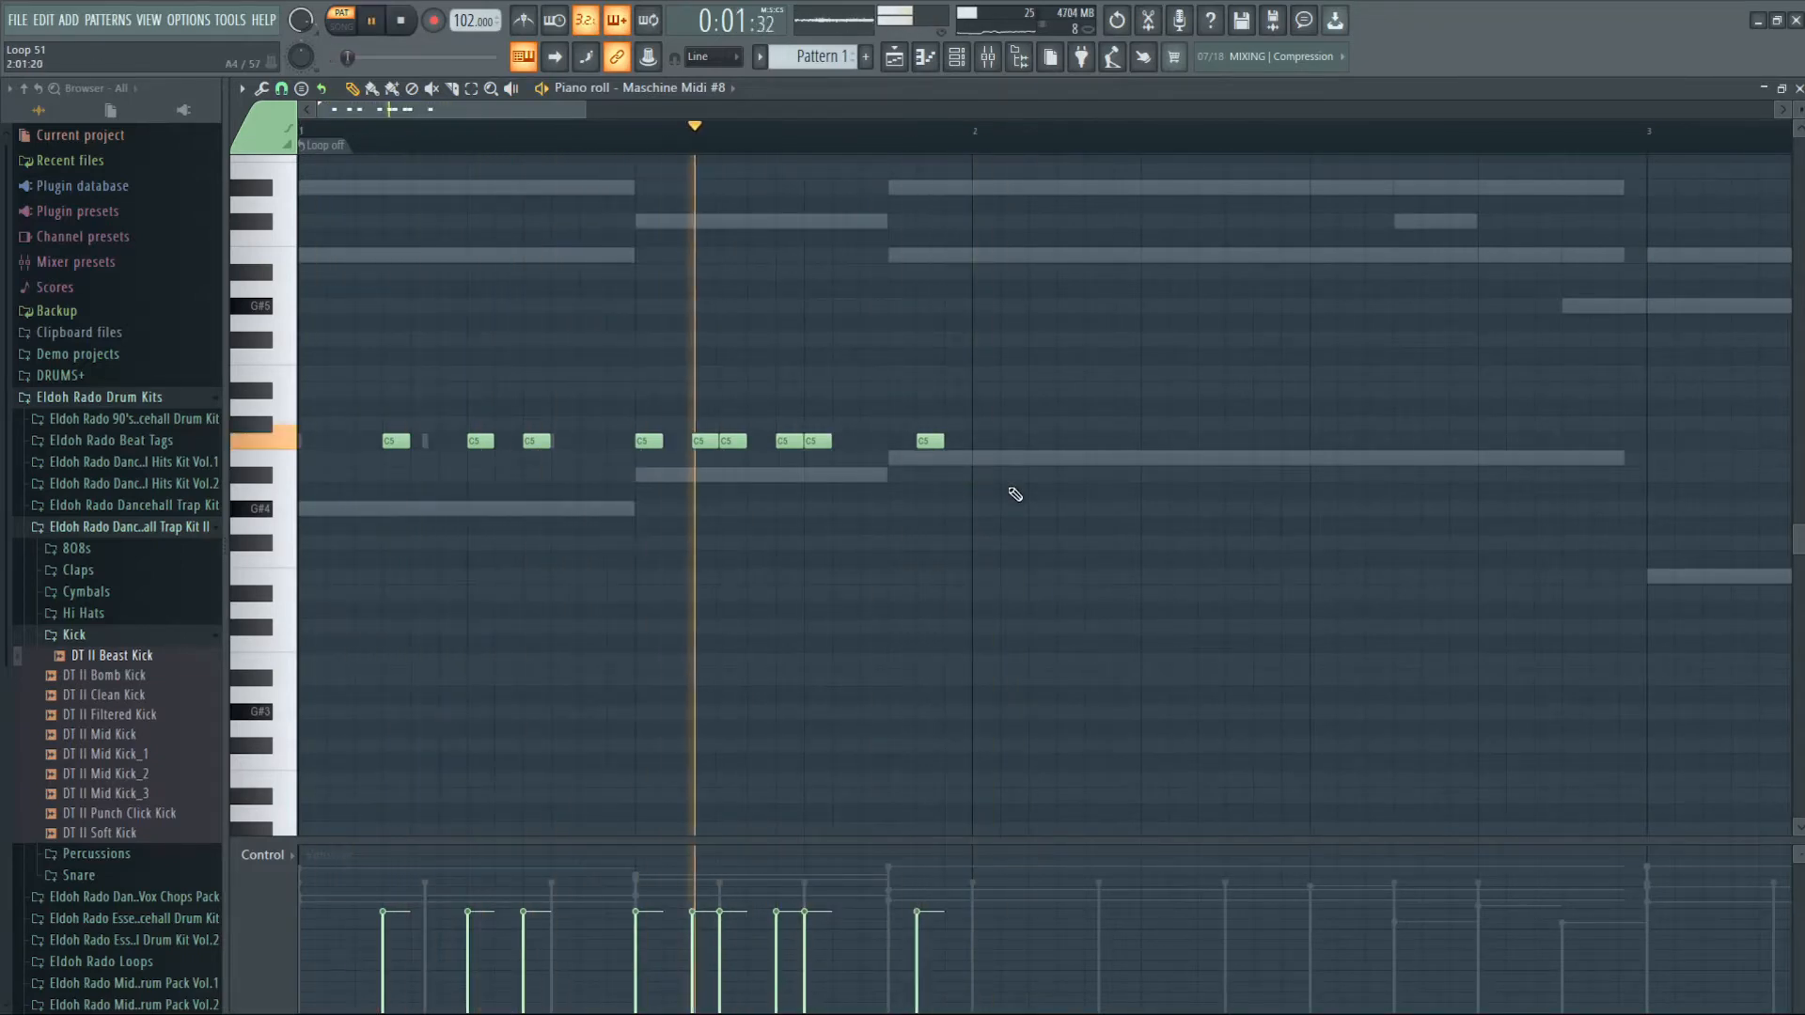
key("space")
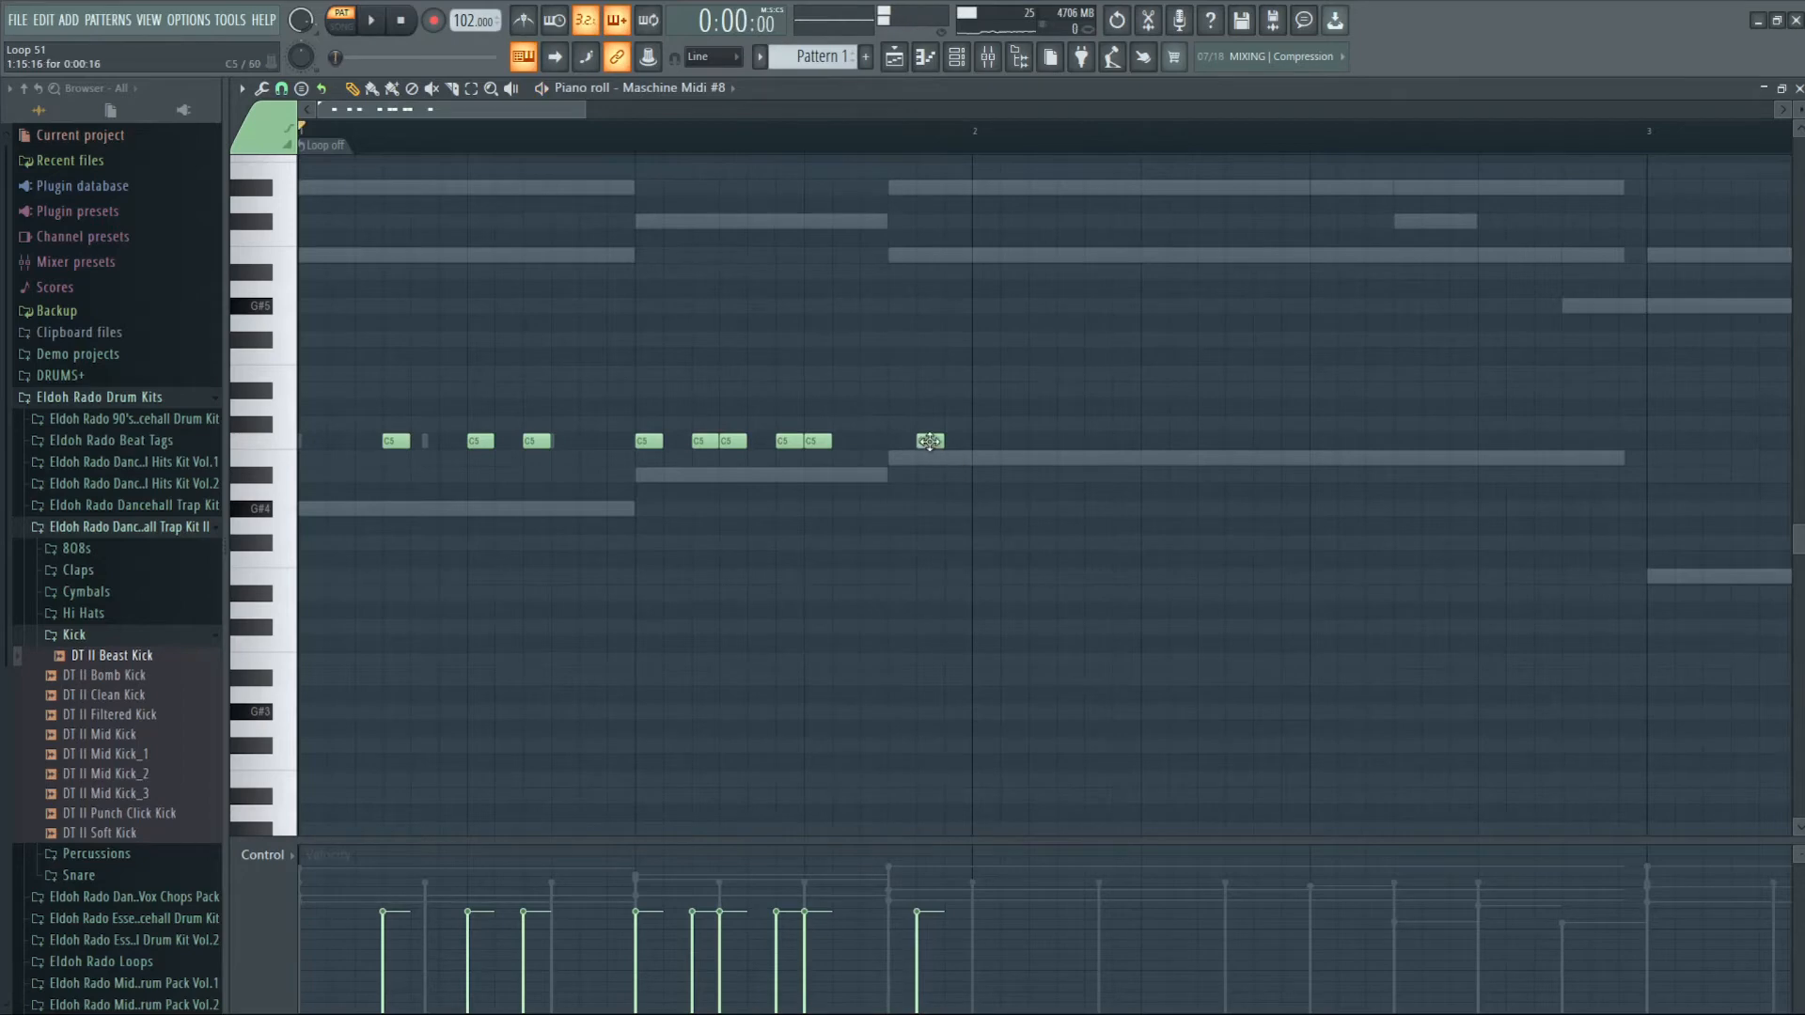
mouse_move(930, 441)
left_mouse_down()
mouse_move(873, 441)
mouse_move(902, 441)
left_mouse_up()
key("space")
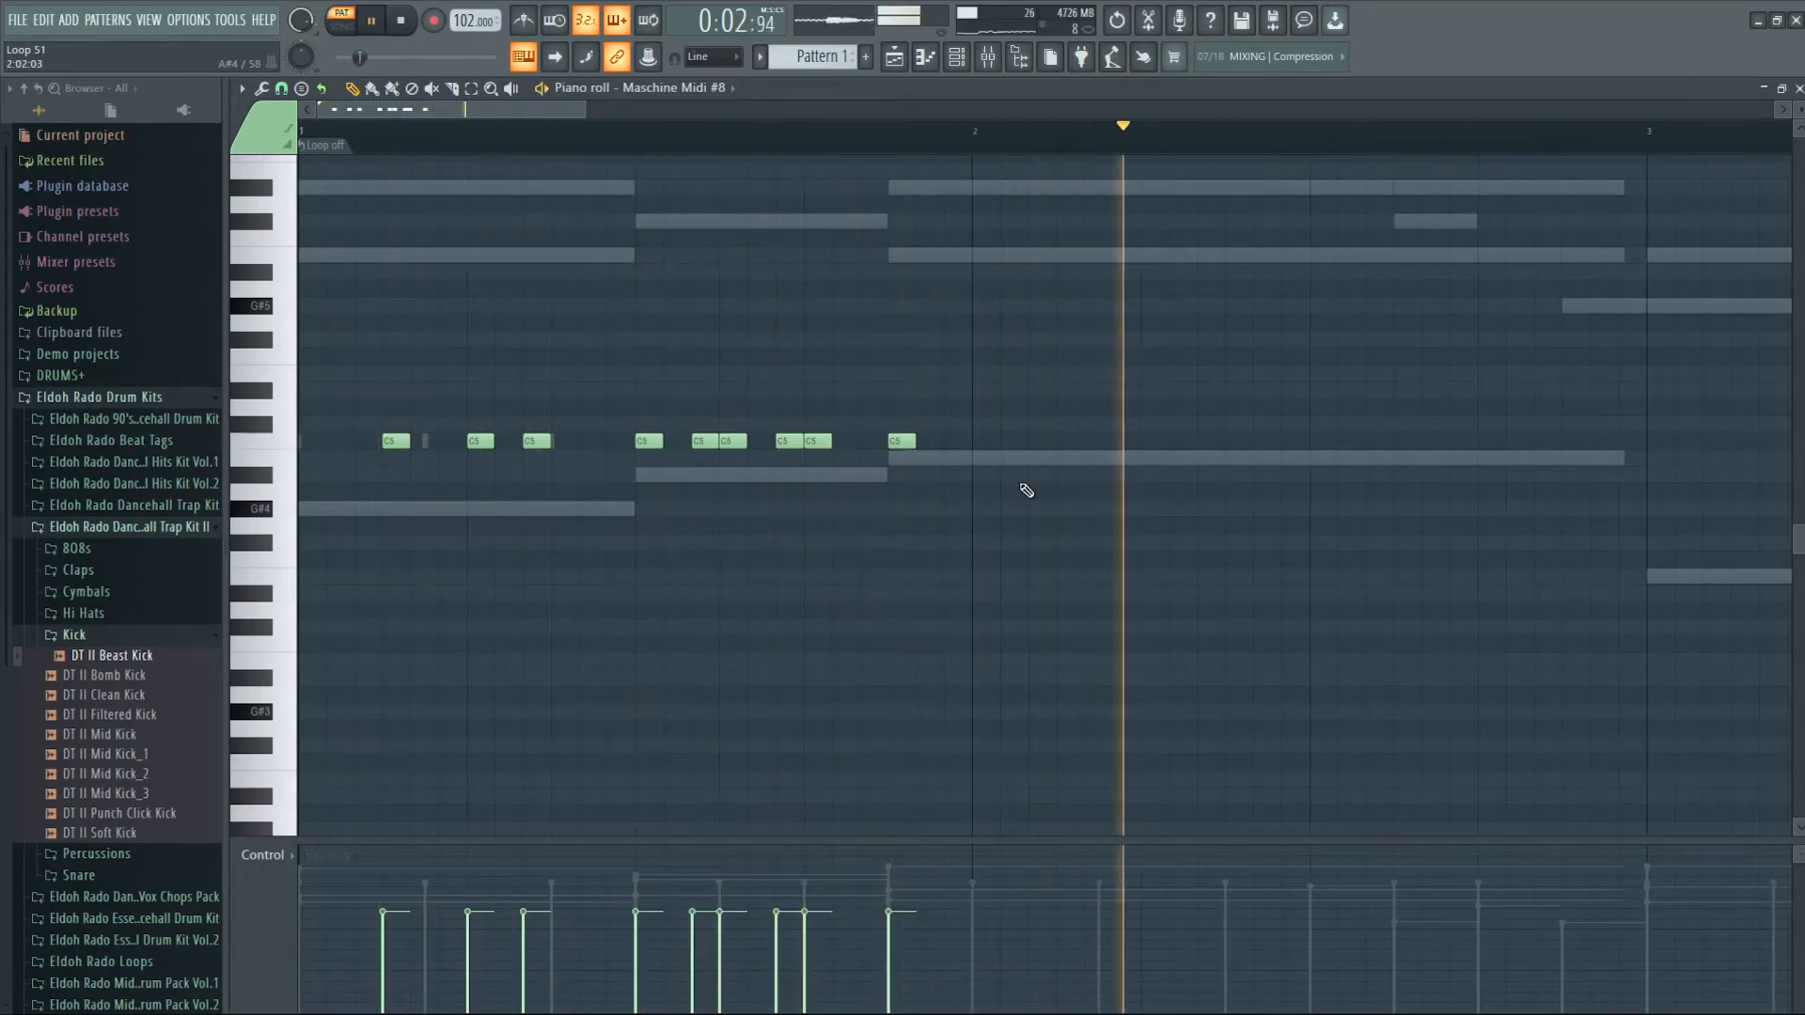
- Play the pattern again and add a C5 note at the start of bar 2, at 2:01:00
key("space")
key("space")
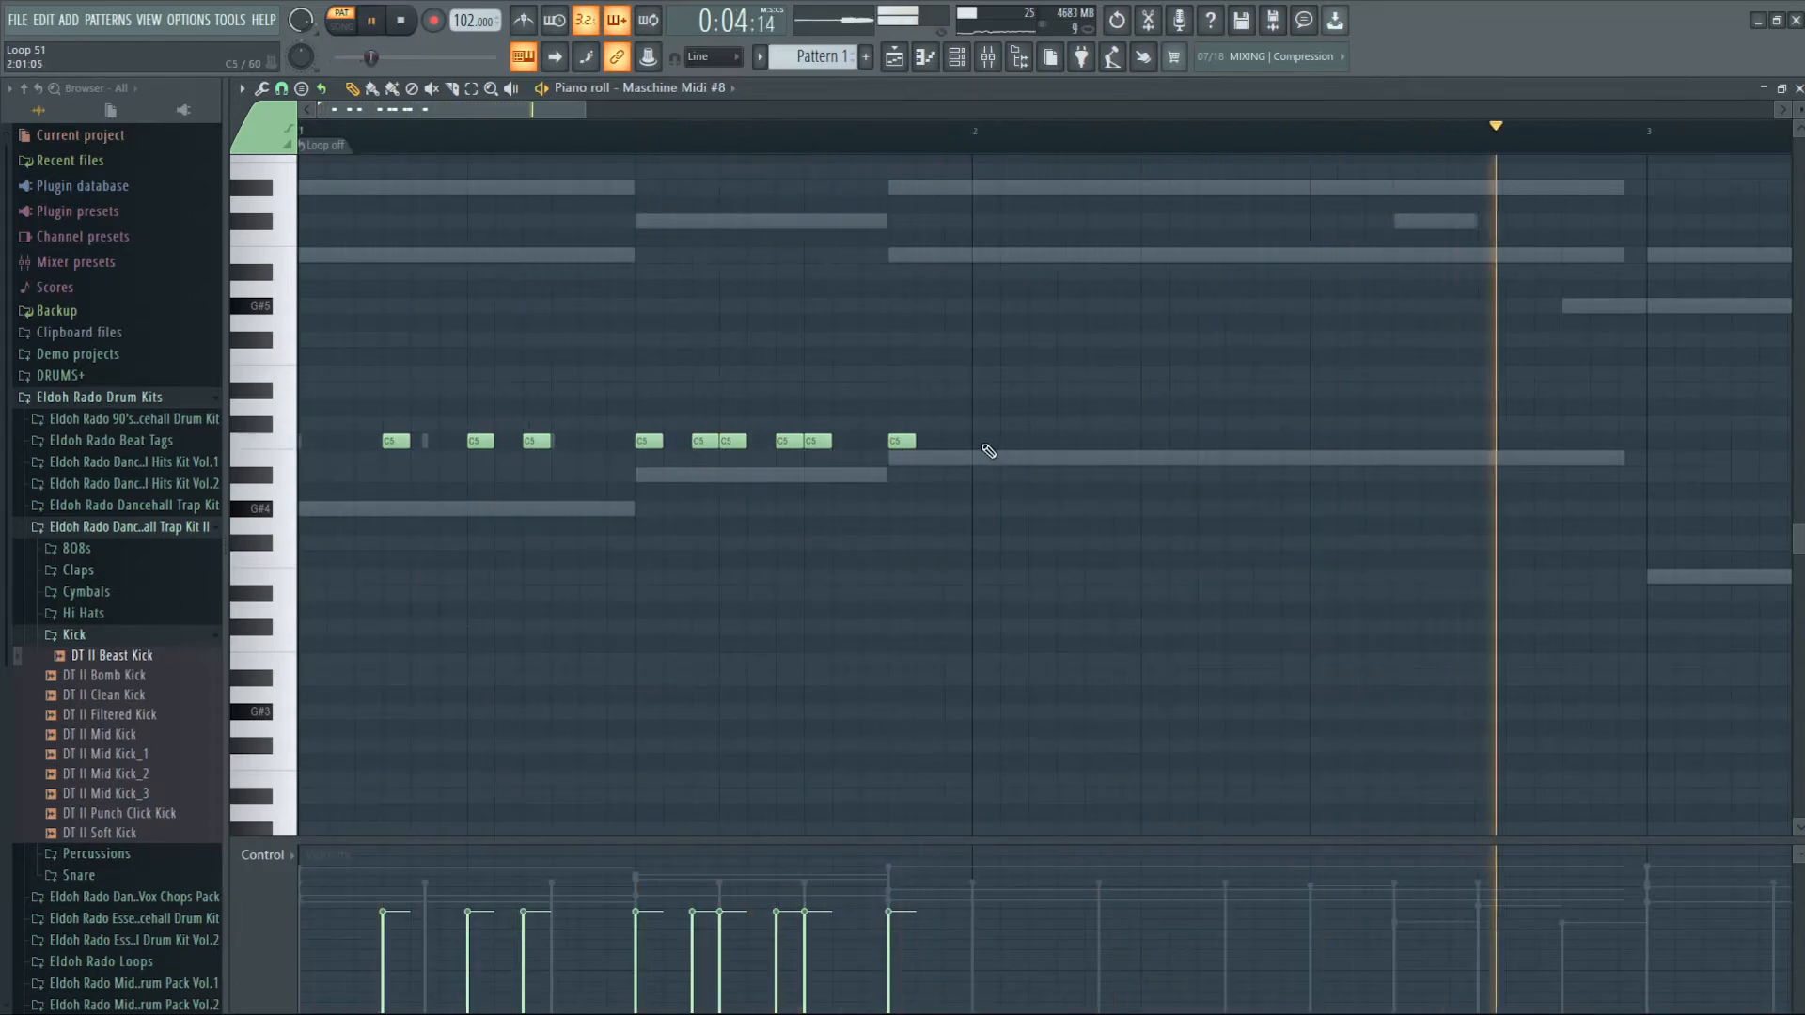
key("space")
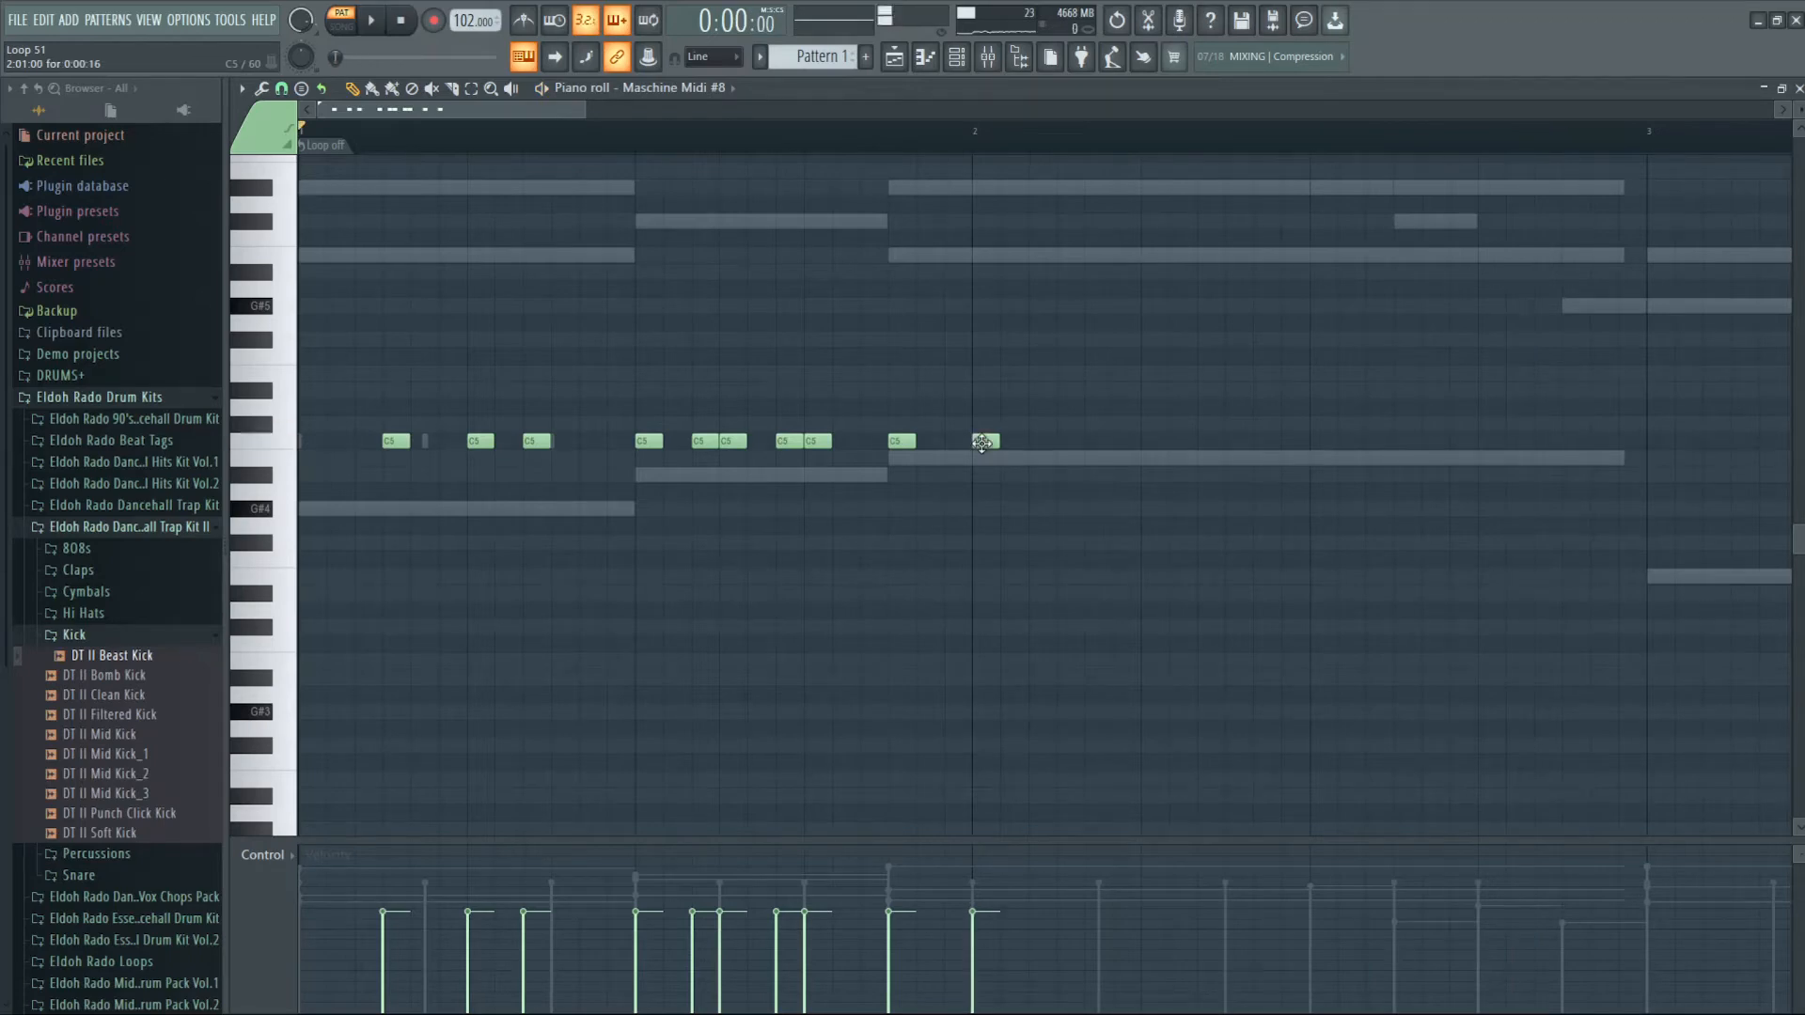
- Add two pairs of C5 notes in bar 2, at 2:02:08/2:03:00 and 2:04:08/2:05:00, and play the pattern
left_click(1068, 442)
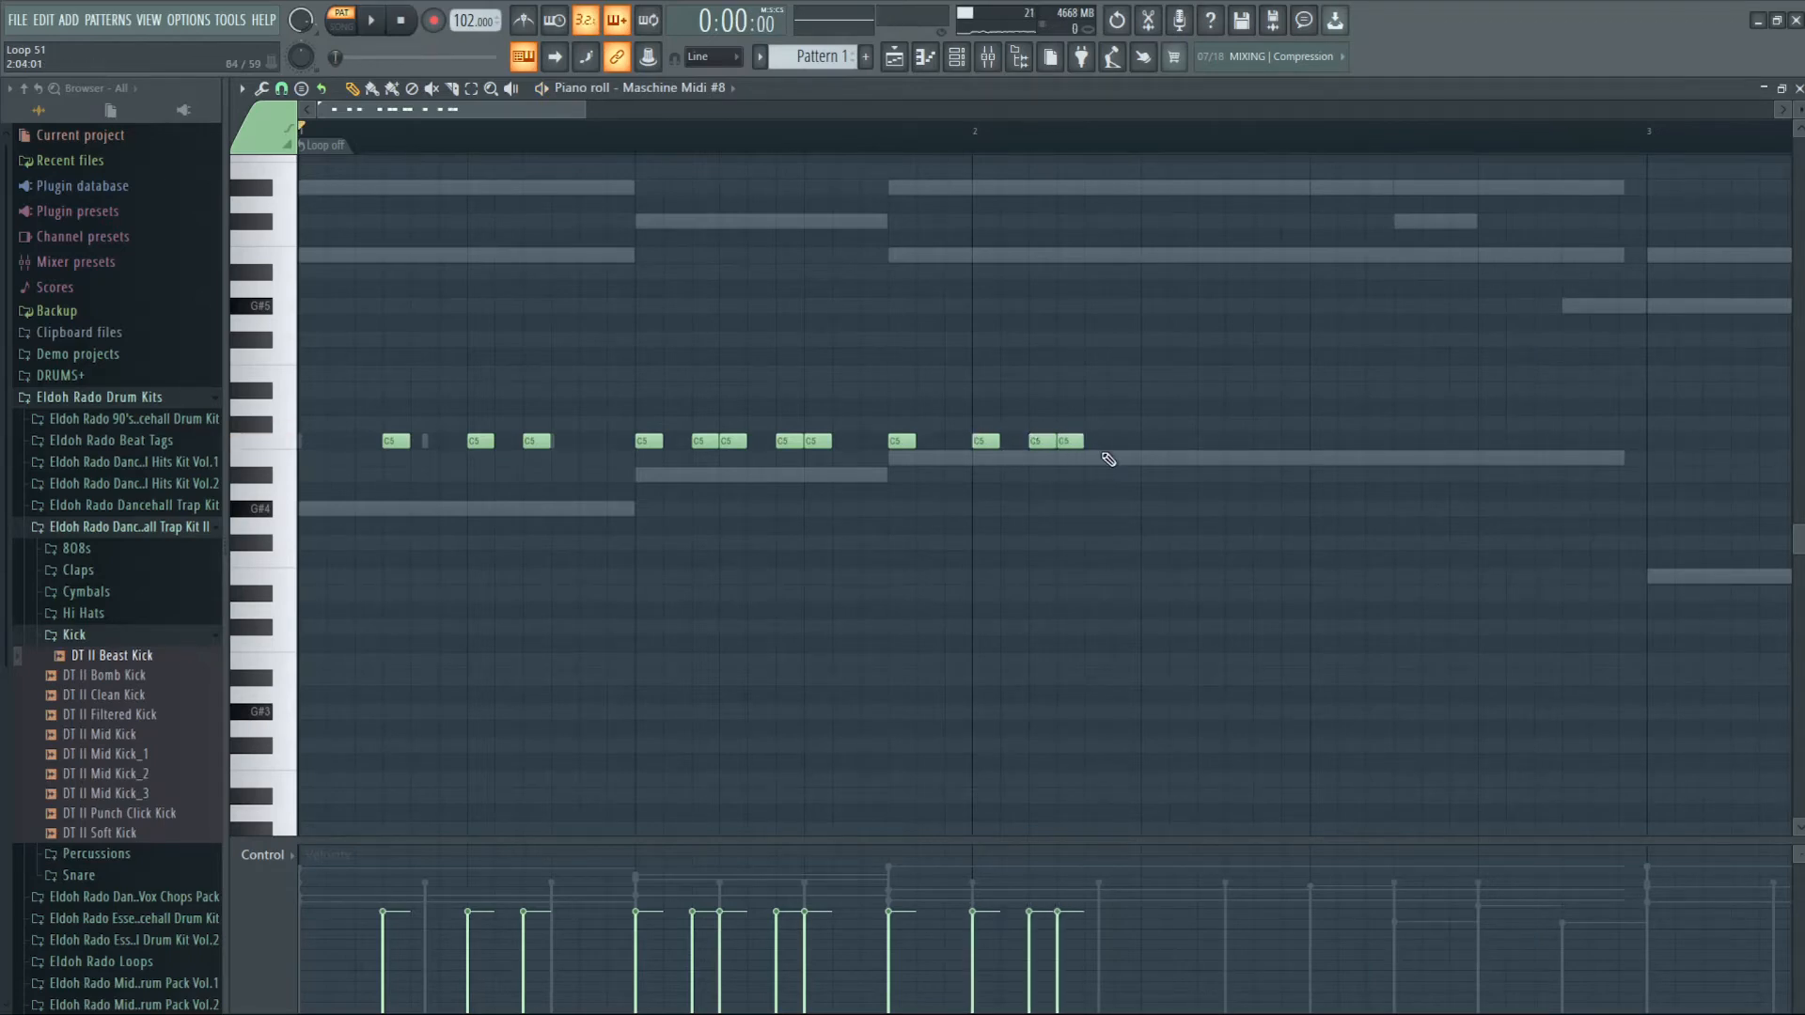
left_click(1122, 442)
key("space")
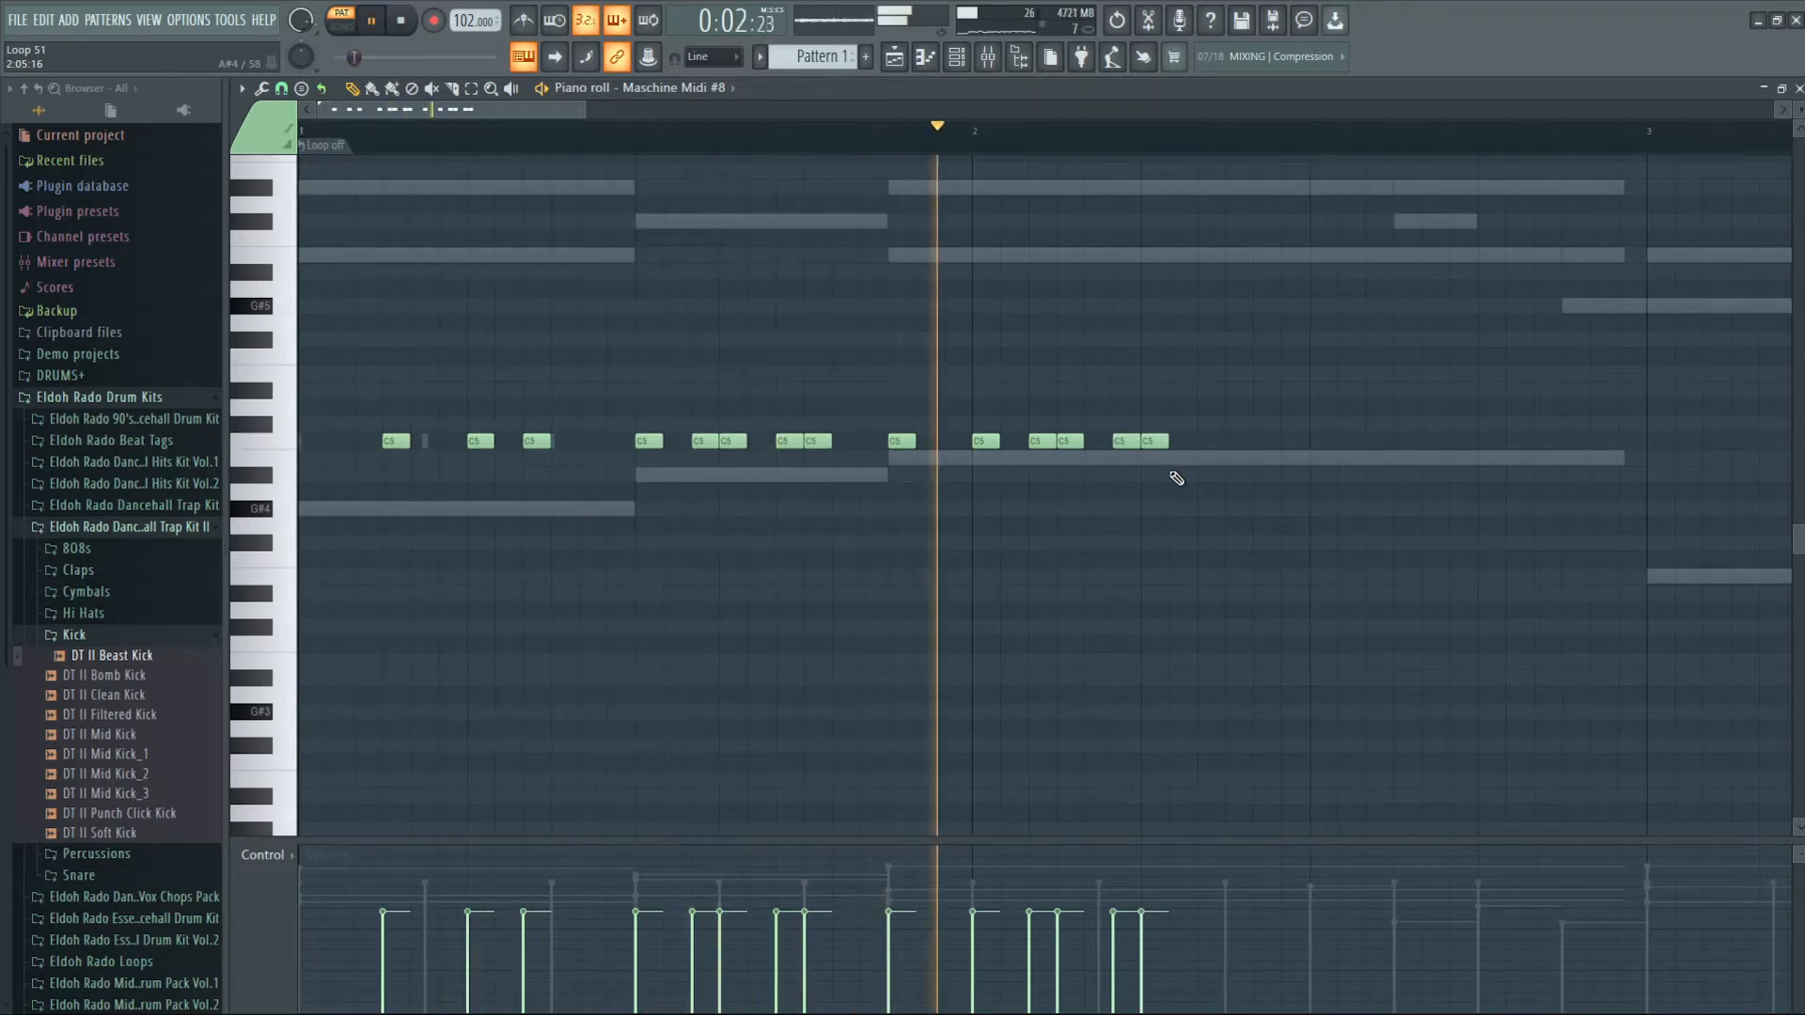
key("space")
- Try the pattern without the C5 note at 2:01:00 during playback and put the note back
key("space")
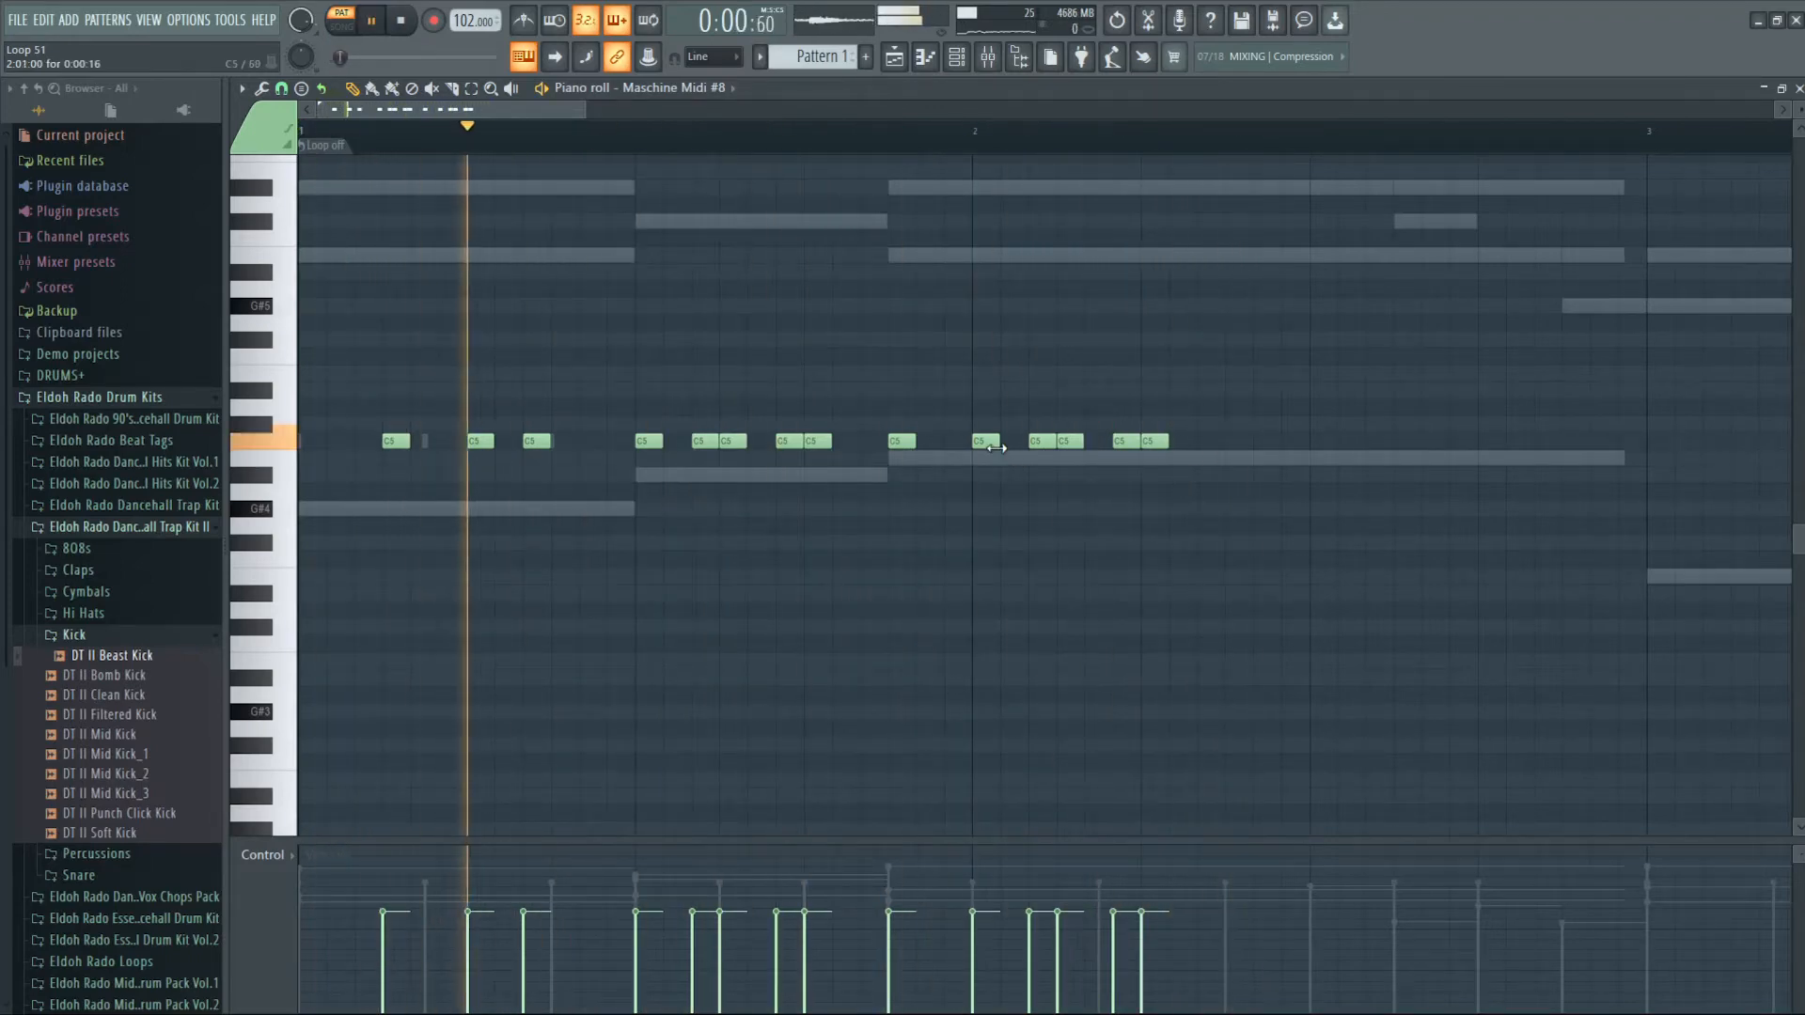
right_click(990, 442)
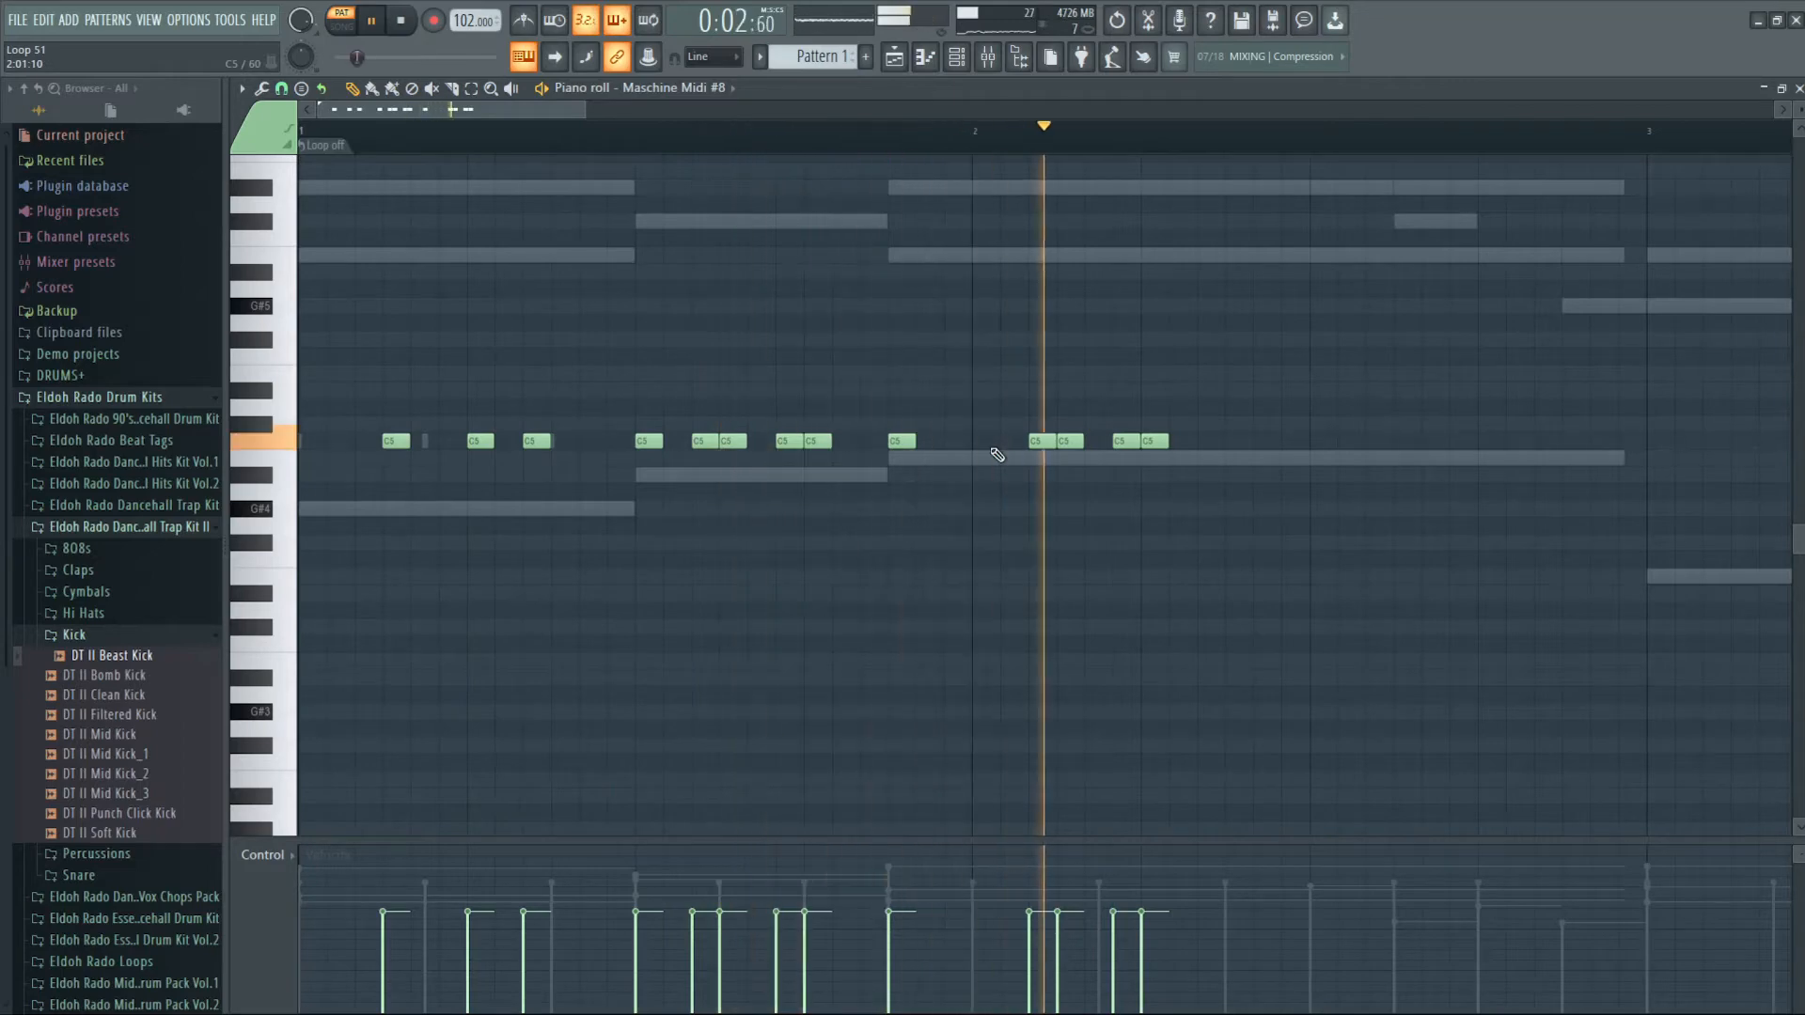
key("ctrl+z")
key("space")
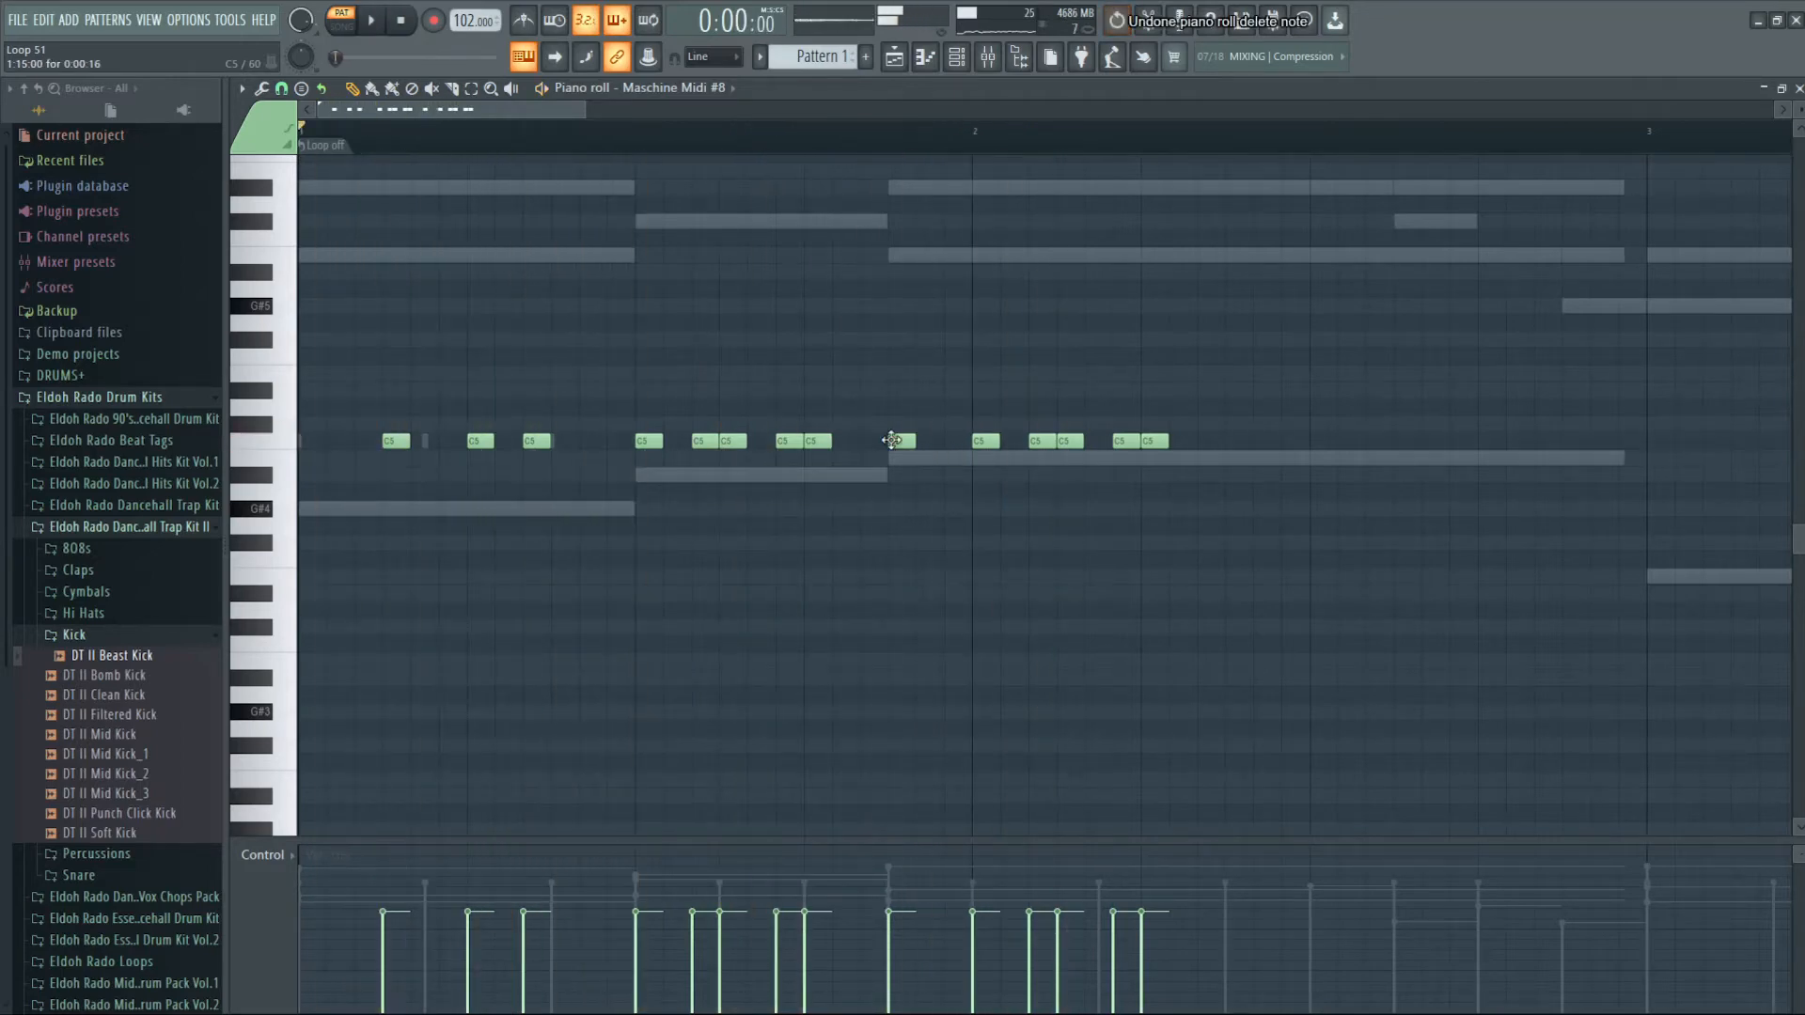
- Delete the C5 note at 1:15:00 and check the rhythm by playback
right_click(900, 441)
key("space")
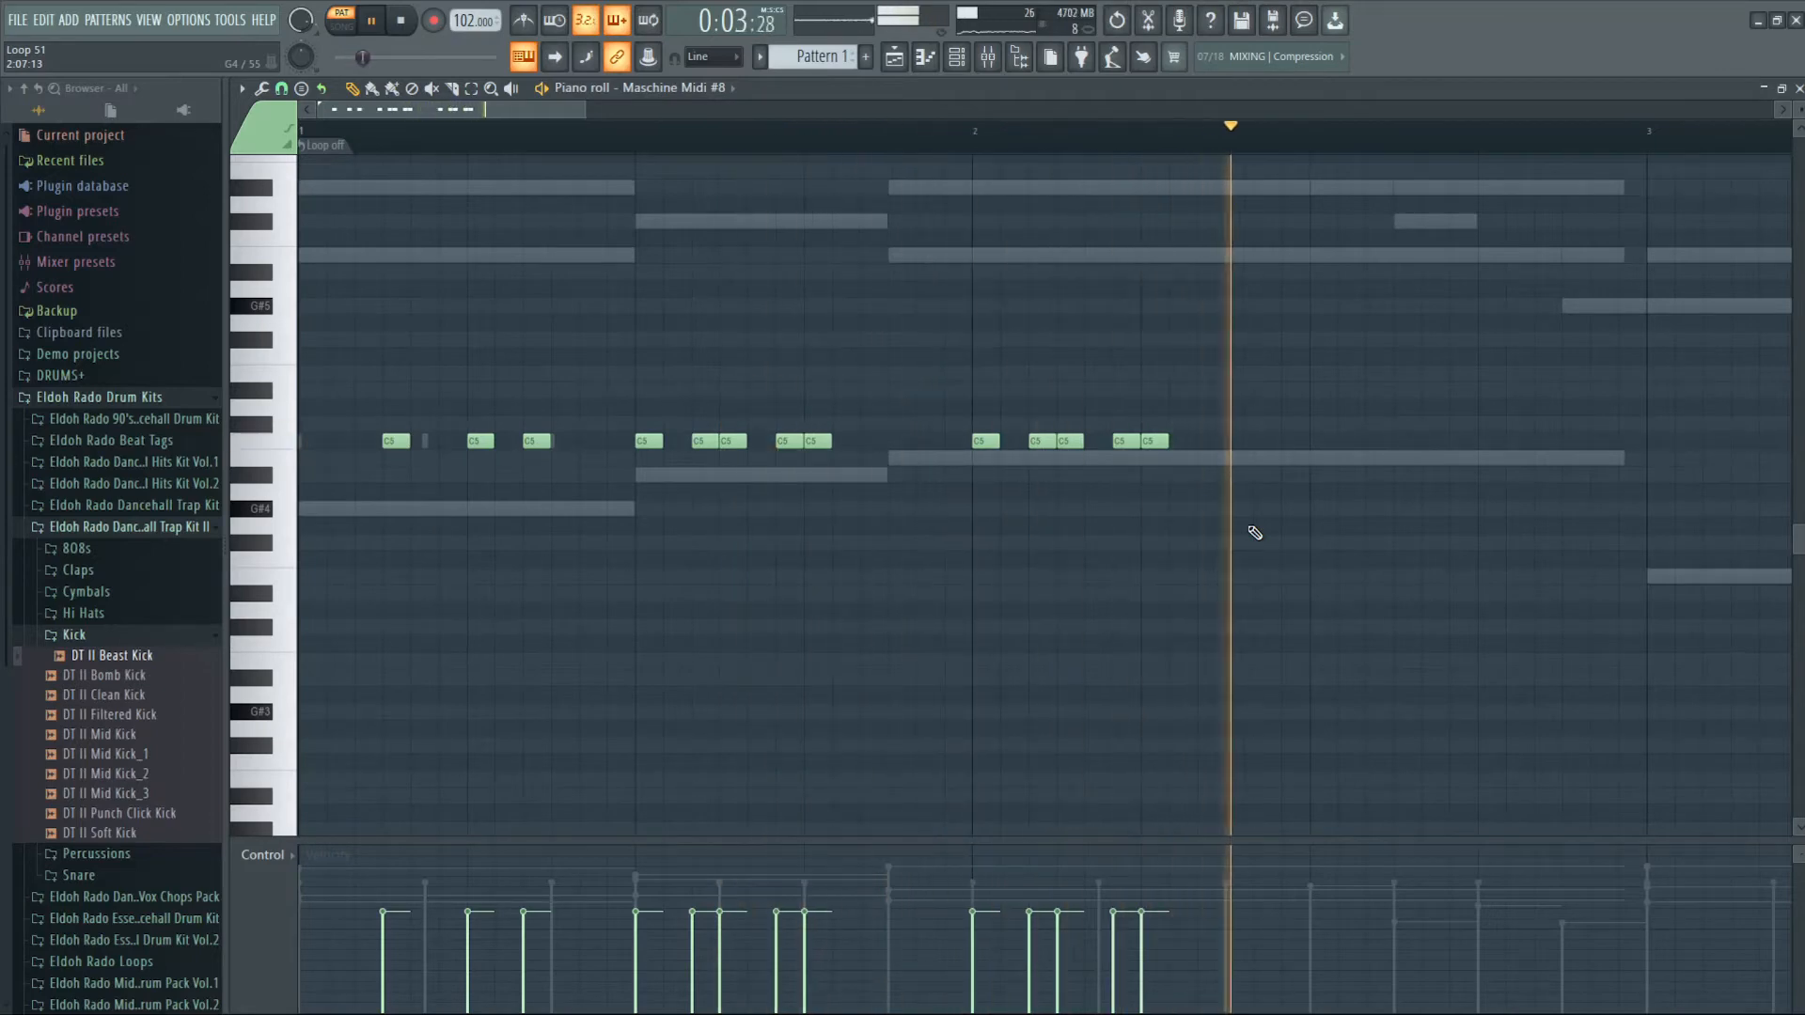
key("space")
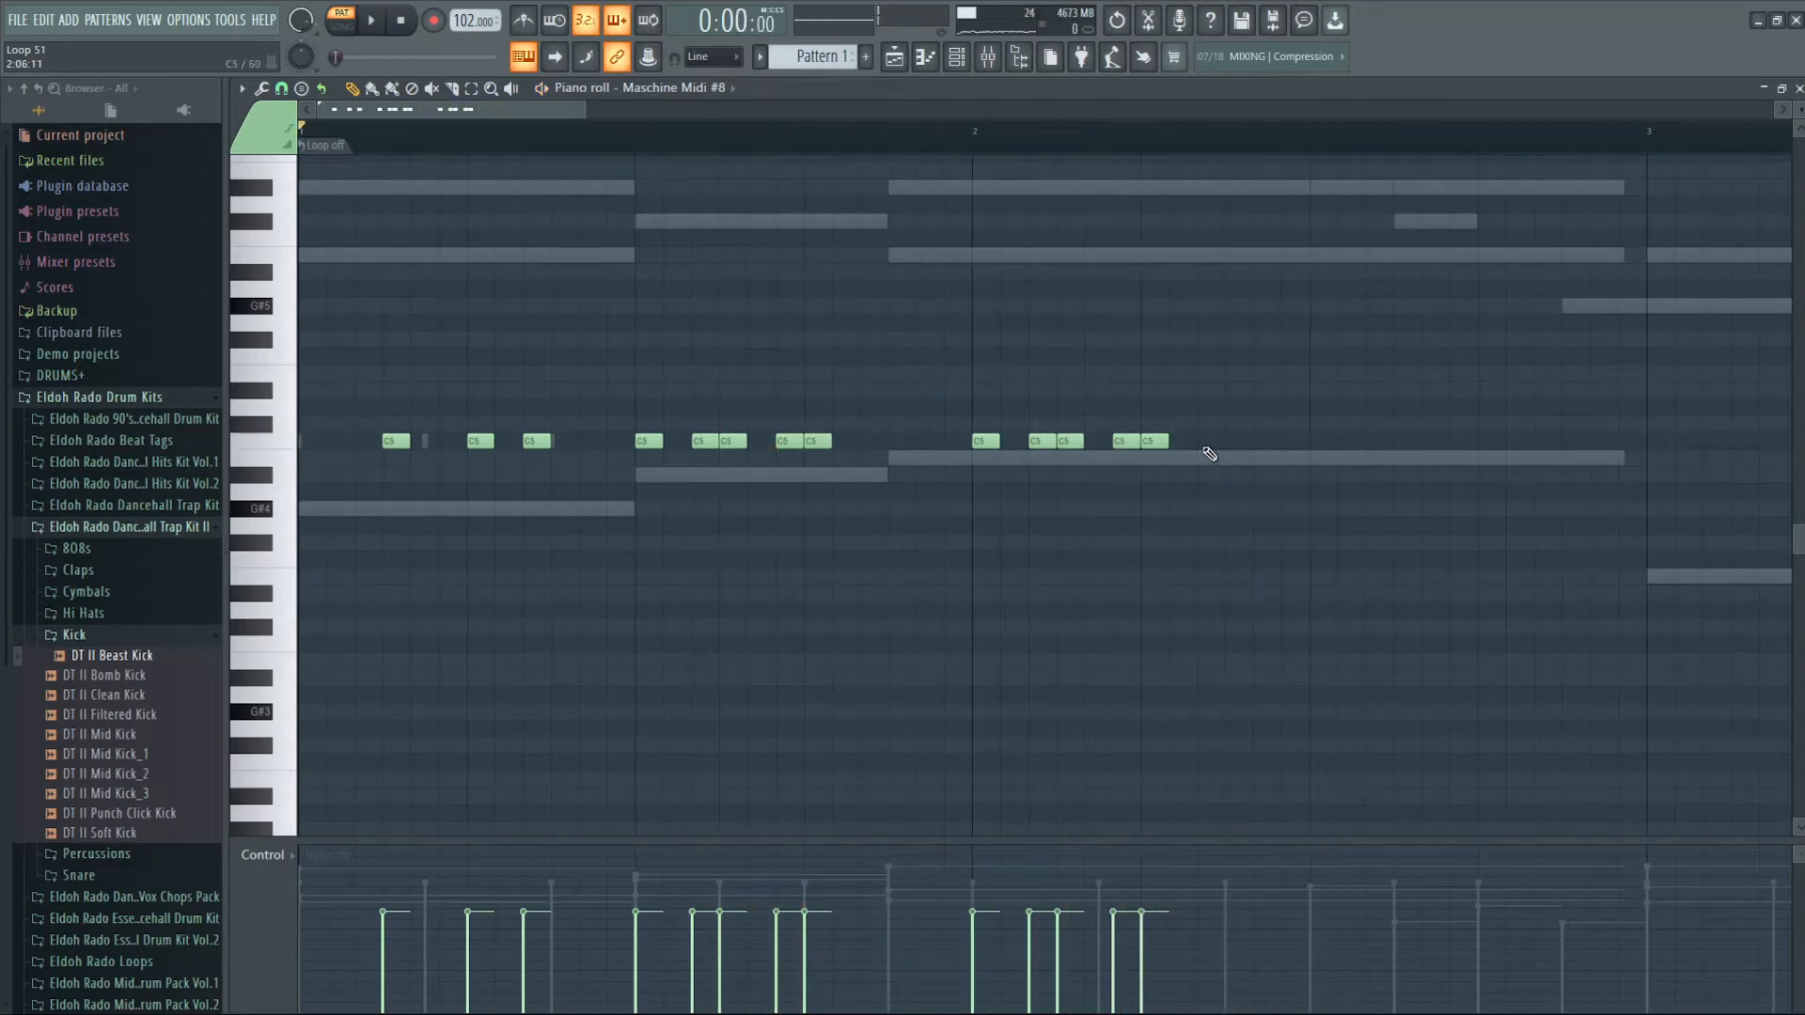
- Add two more pairs of C5 notes at 2:06:08/2:07:00 and 2:08:08/2:09:00, and audition the pattern
left_click(1207, 442)
left_click(1231, 442)
left_click(1305, 443)
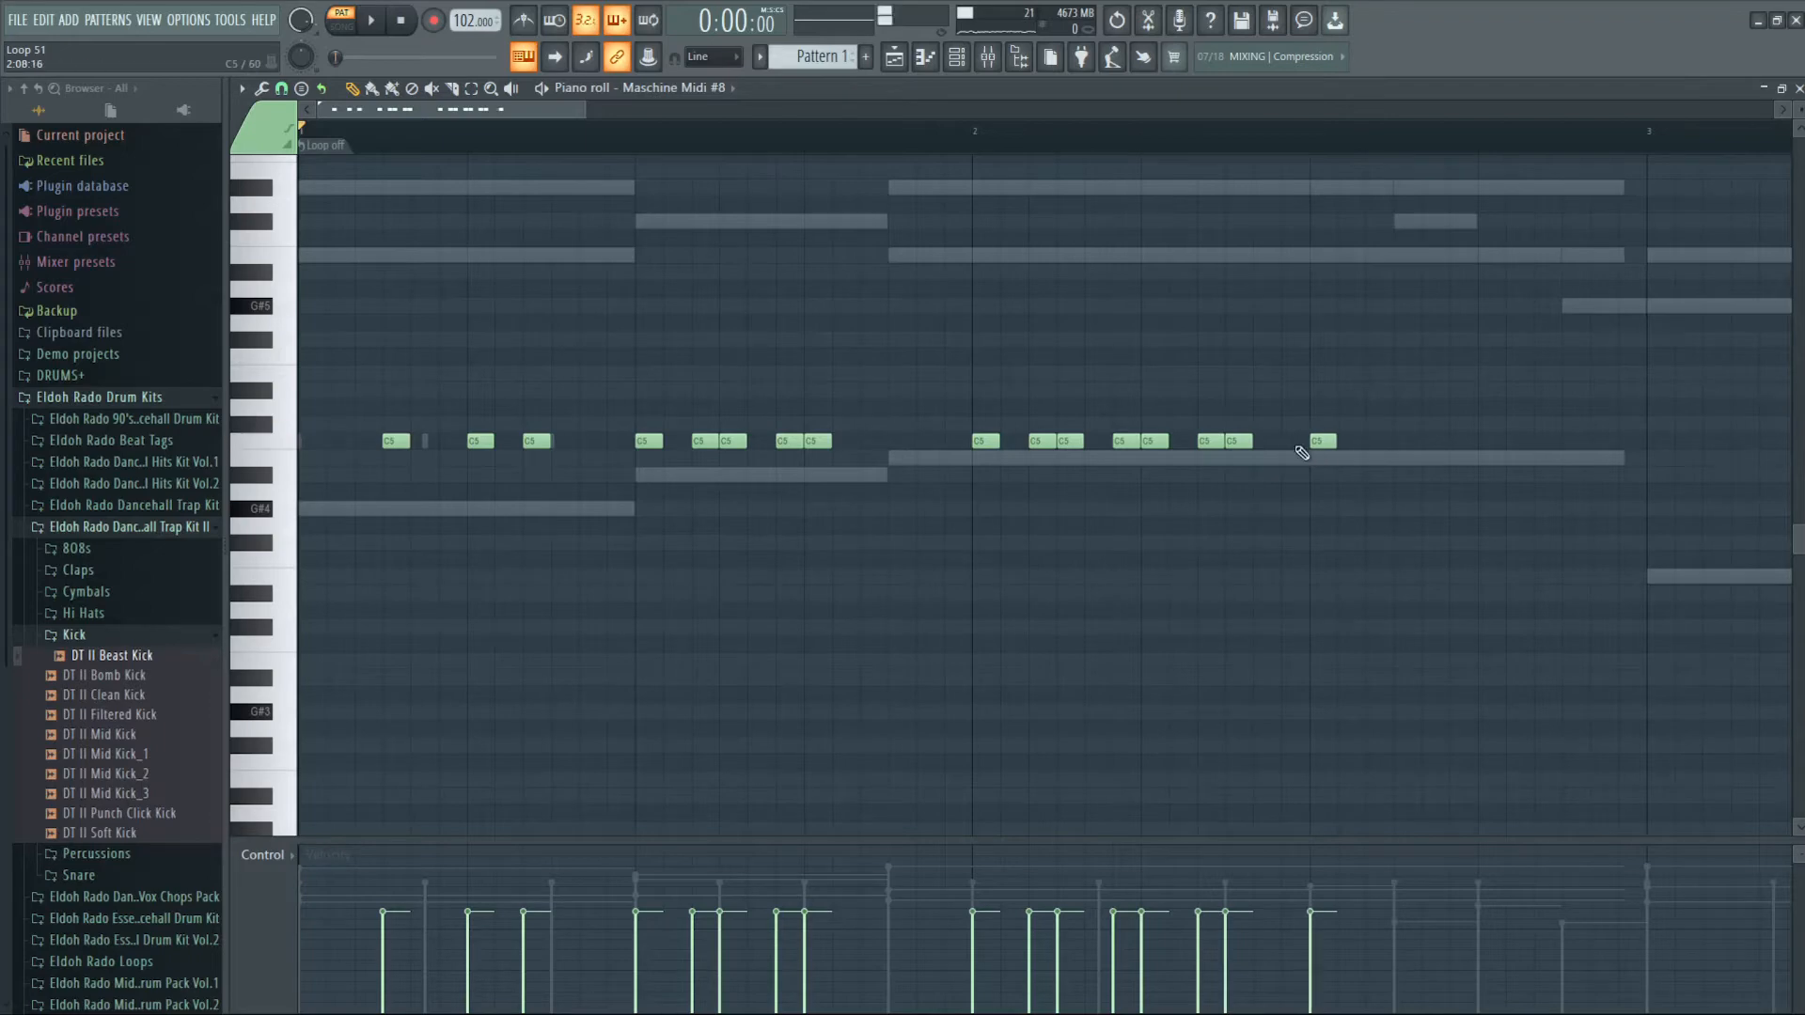
left_click(1306, 444)
right_click(1321, 442)
left_click(1292, 443)
left_click(1315, 443)
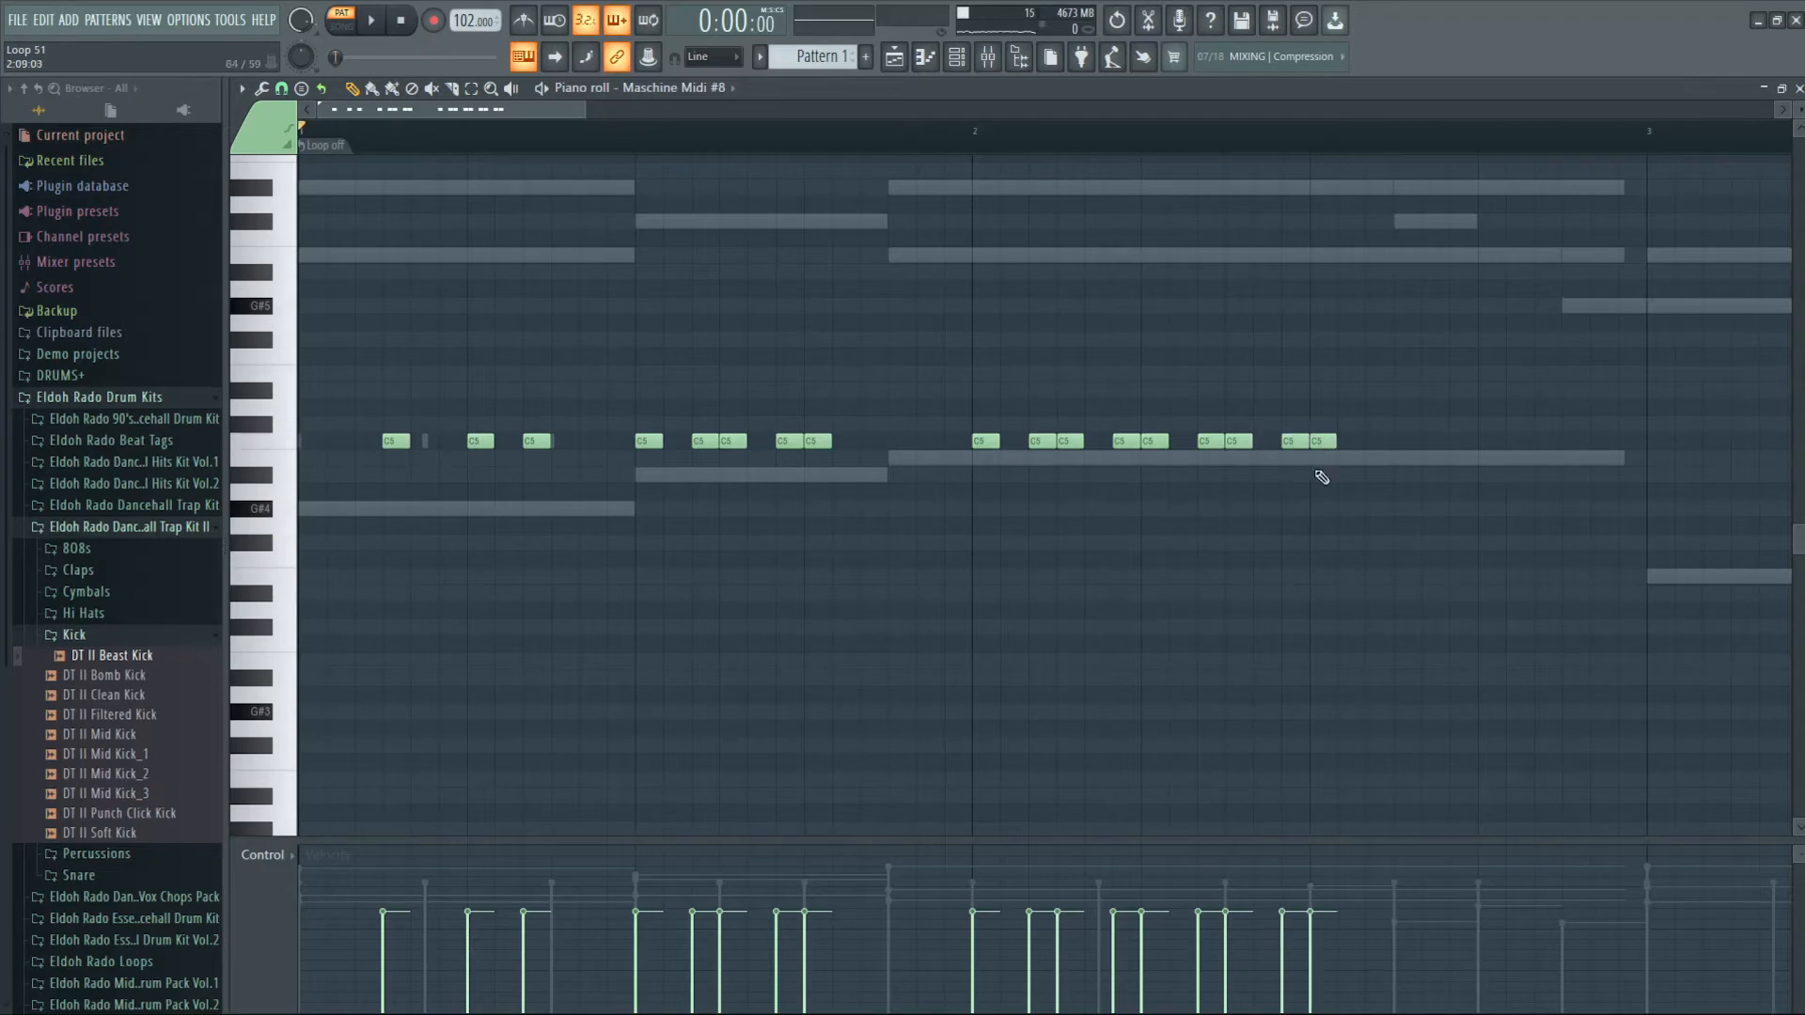
key("space")
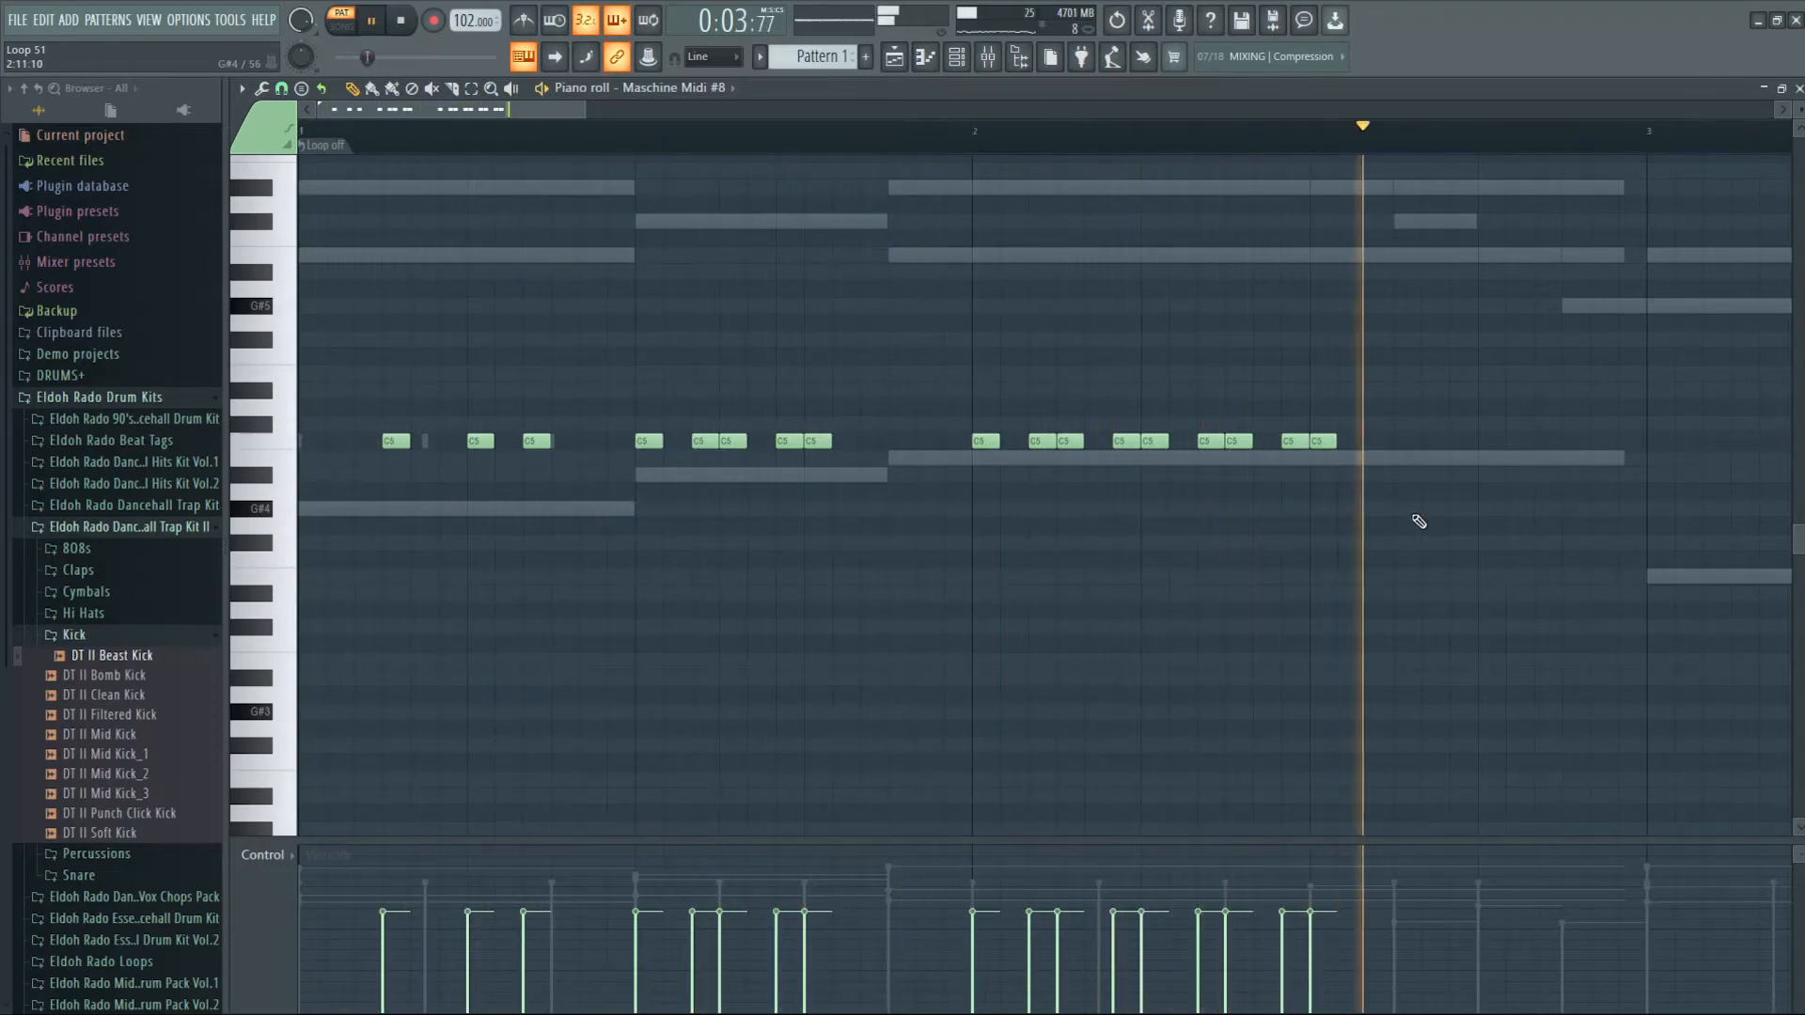
key("space")
- Extend the rhythm with C5 note pairs at 2:10:08/2:11:00 and 2:12:08/2:13:00, and play it back
left_click(1377, 442)
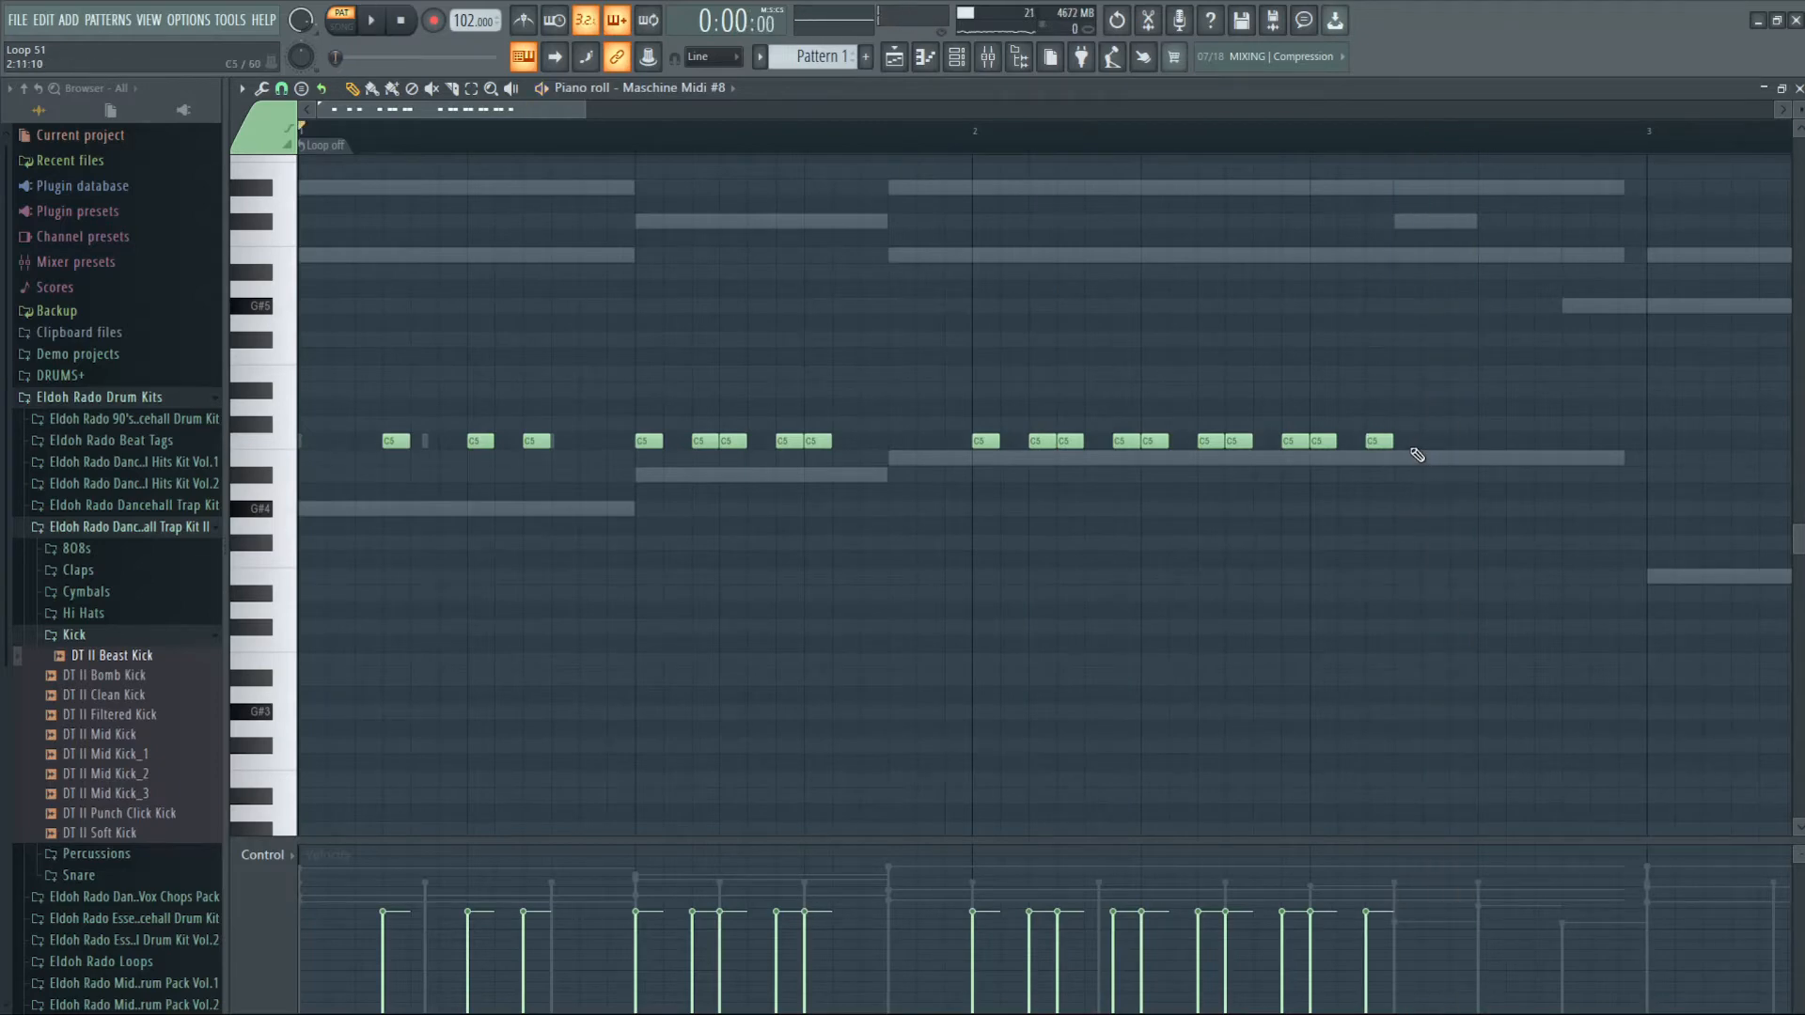
left_click(1416, 449)
left_click_drag(1434, 445, 1414, 452)
left_click(1463, 443)
left_click(1495, 448)
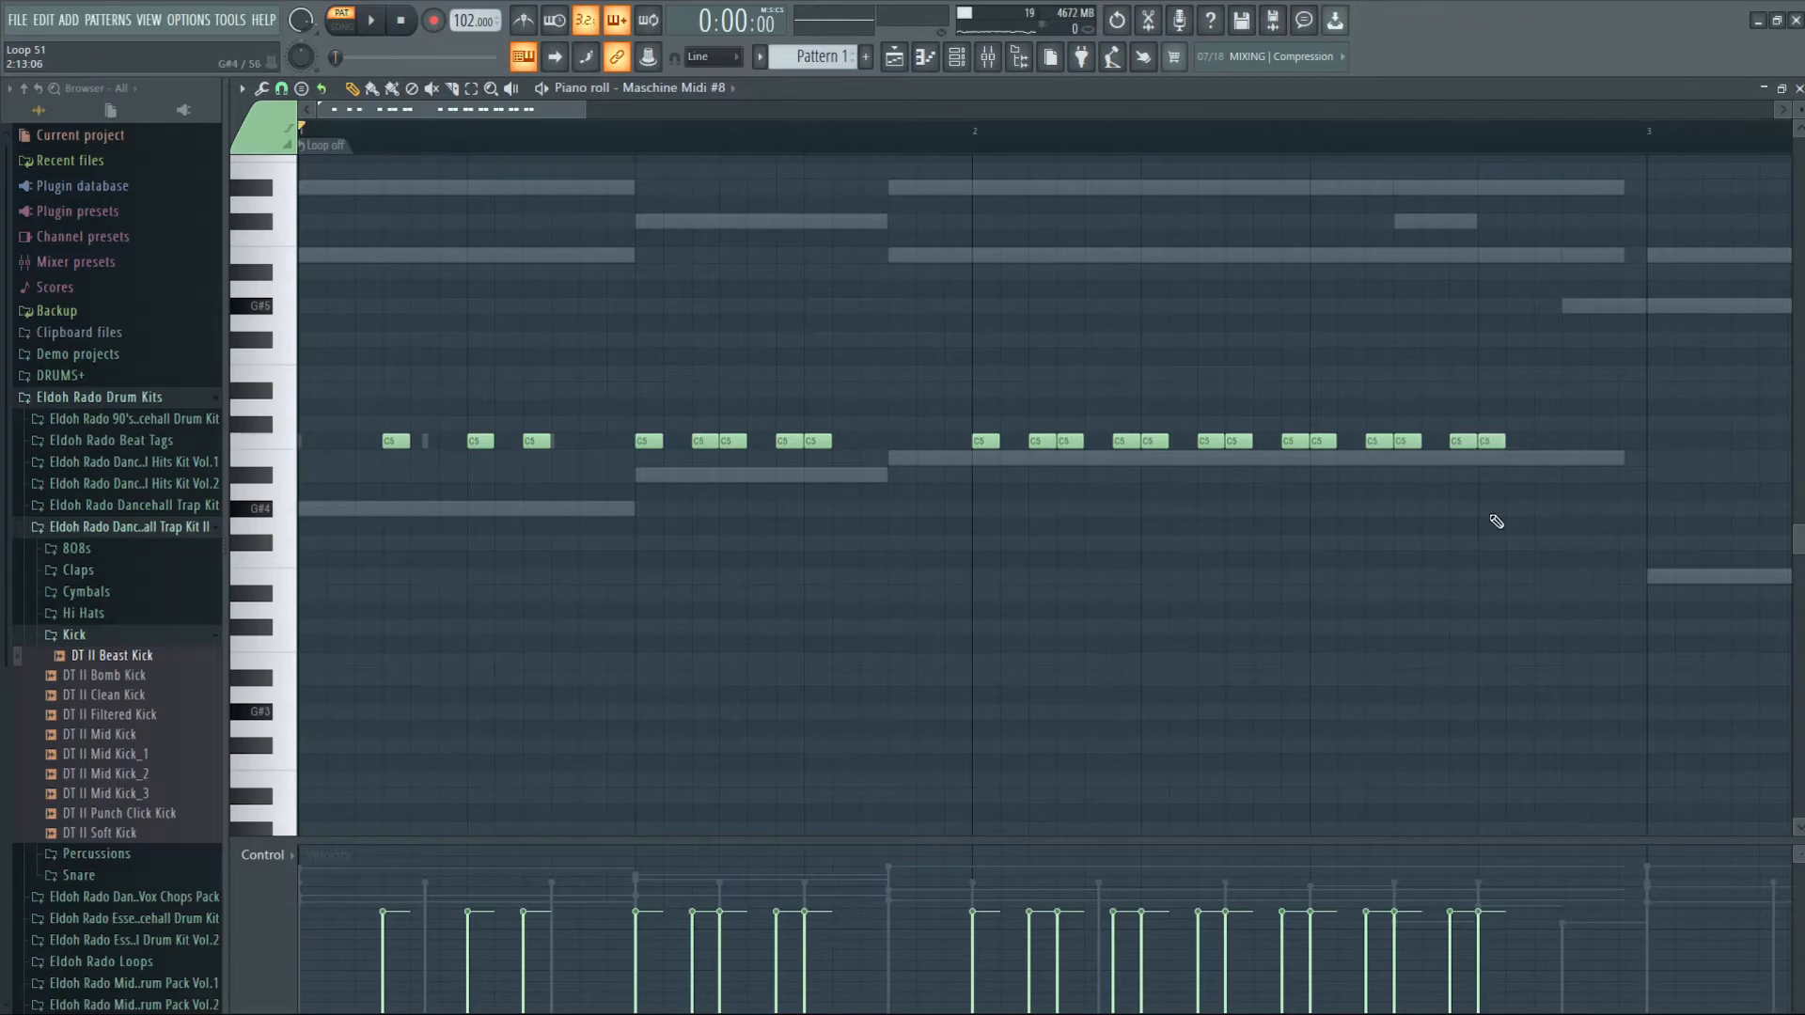
key("space")
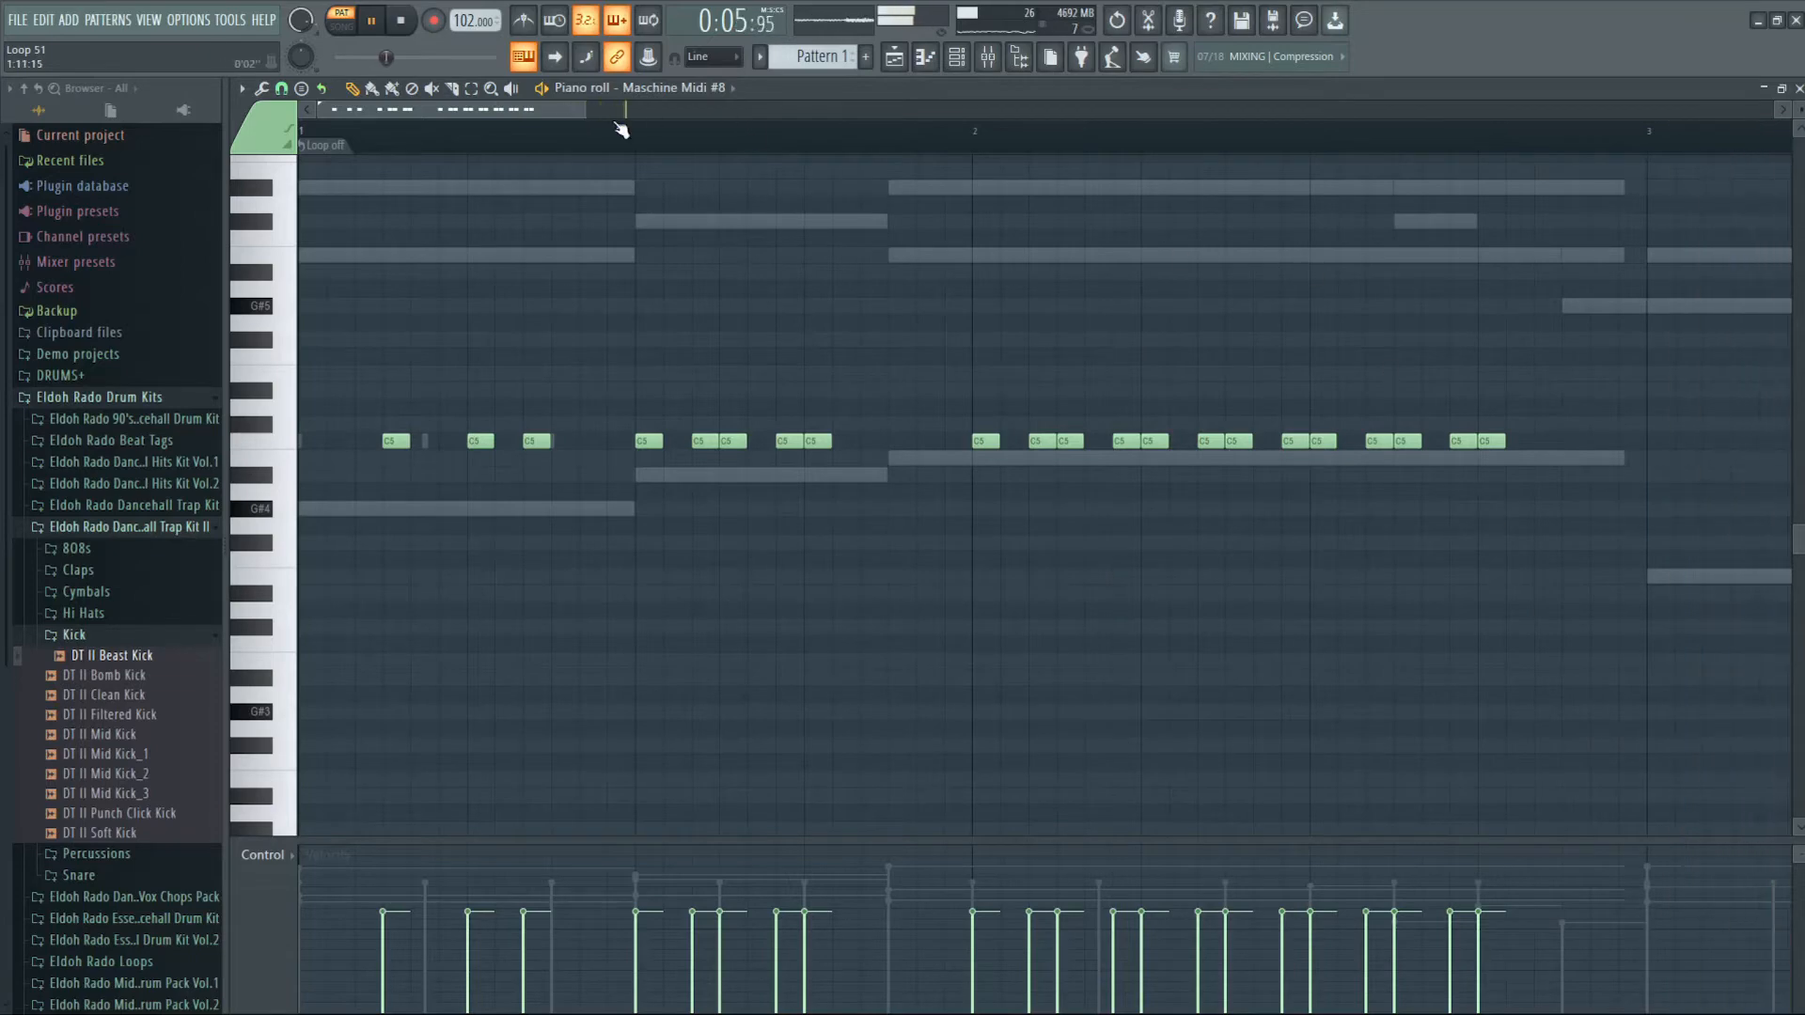
- Duplicate the two-bar C5 phrase into bars 3 and 4, aligning the copy's first note with 3:03:00
left_click_drag(585, 111, 682, 111)
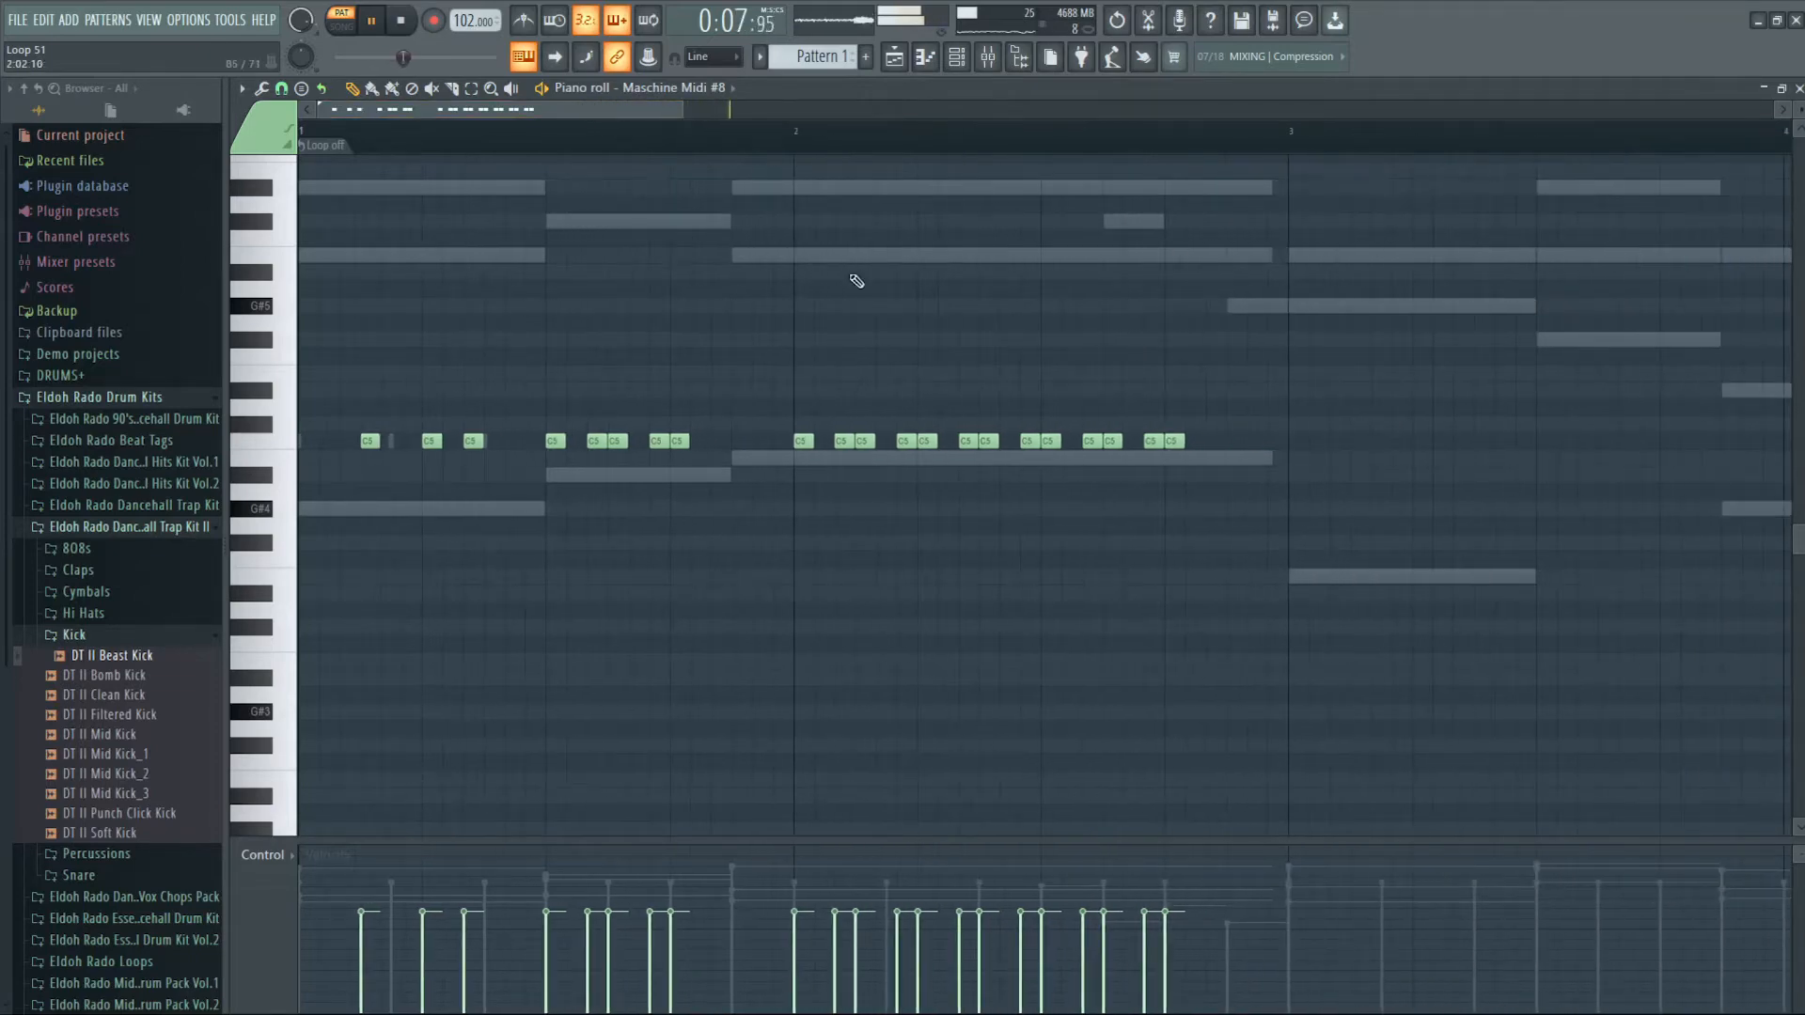
left_click_drag(1275, 511, 1300, 461)
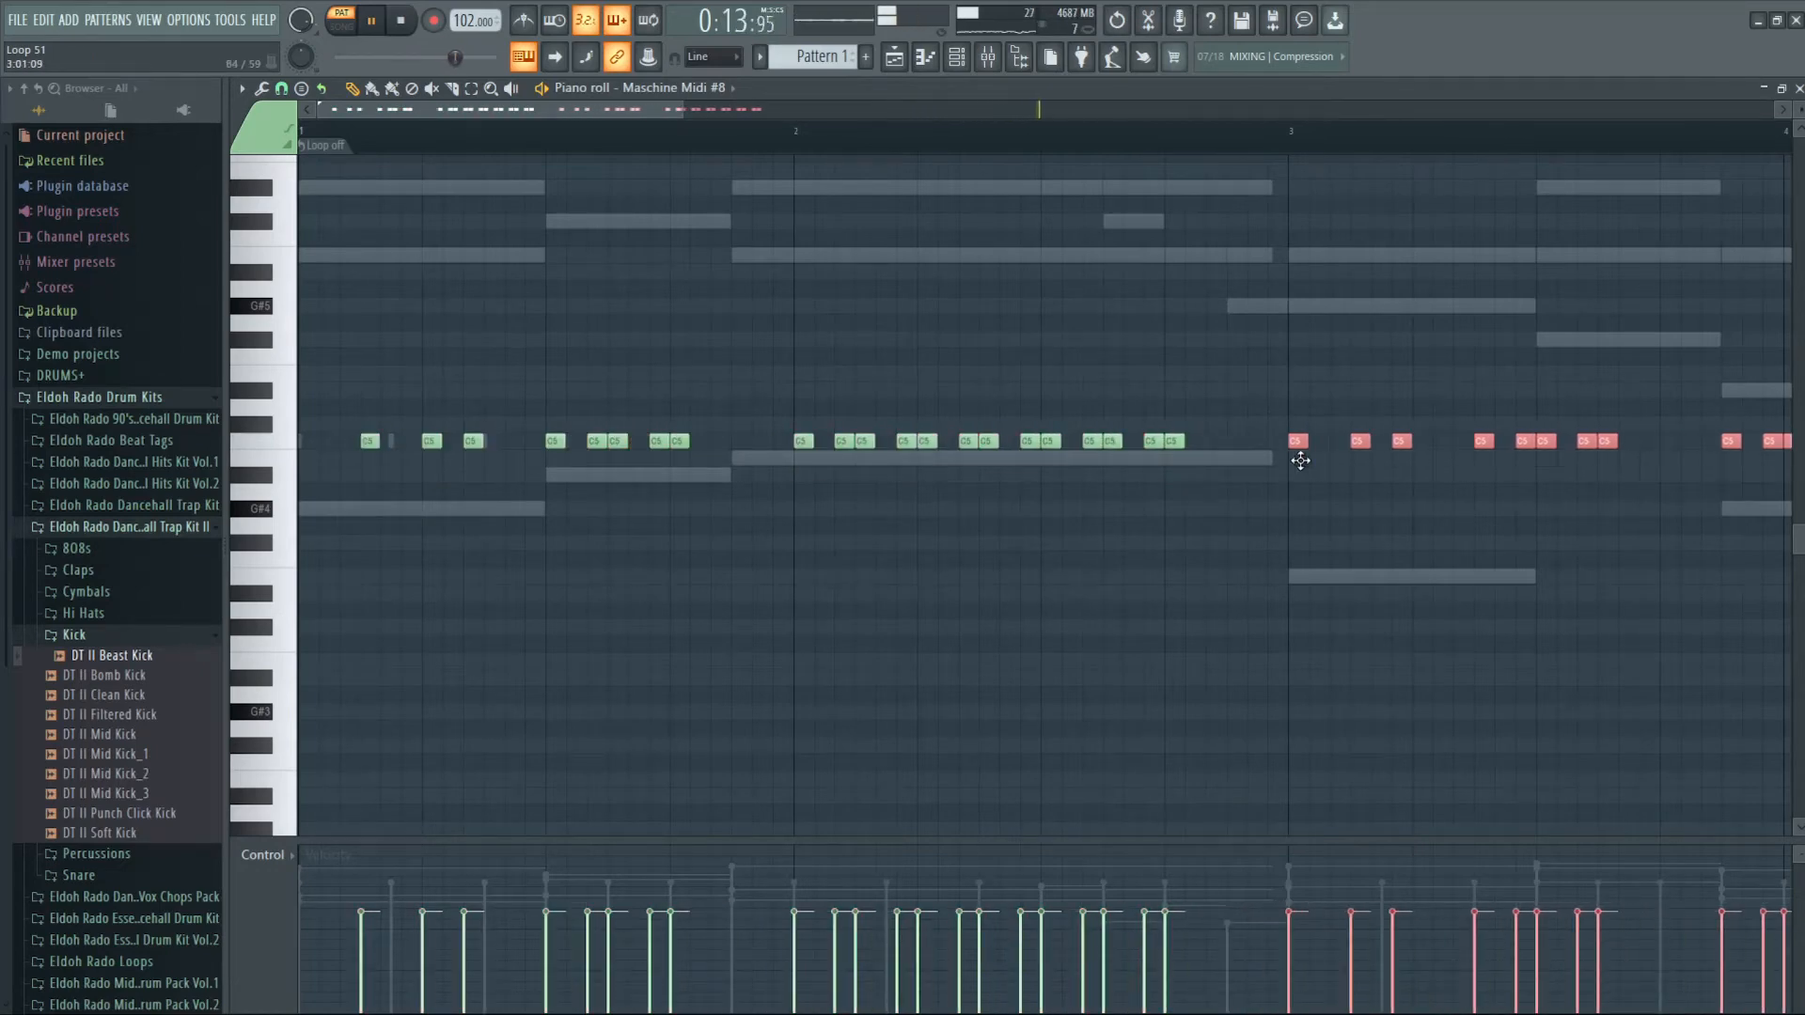
left_click_drag(1300, 461, 1353, 460)
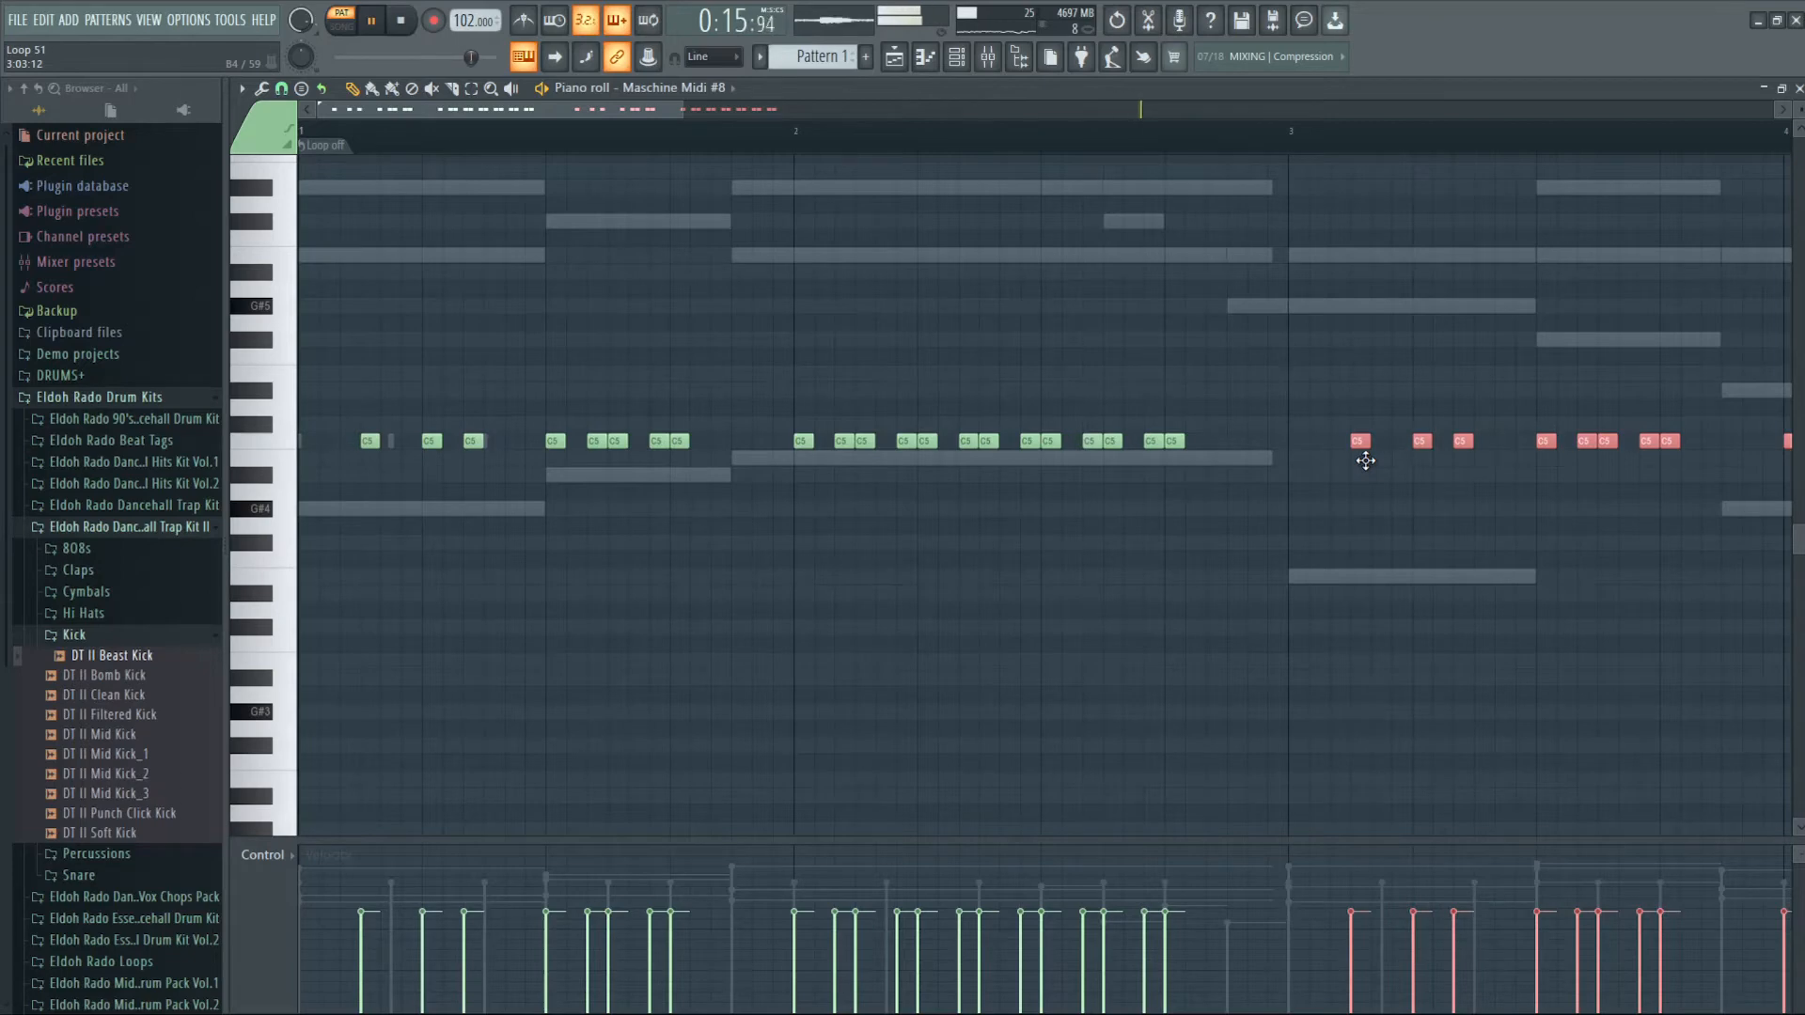
- Duplicate the whole four-bar C5 phrase into bars 5 to 8, starting at 5:03:00, and close the piano roll
left_click_drag(683, 115, 1117, 115)
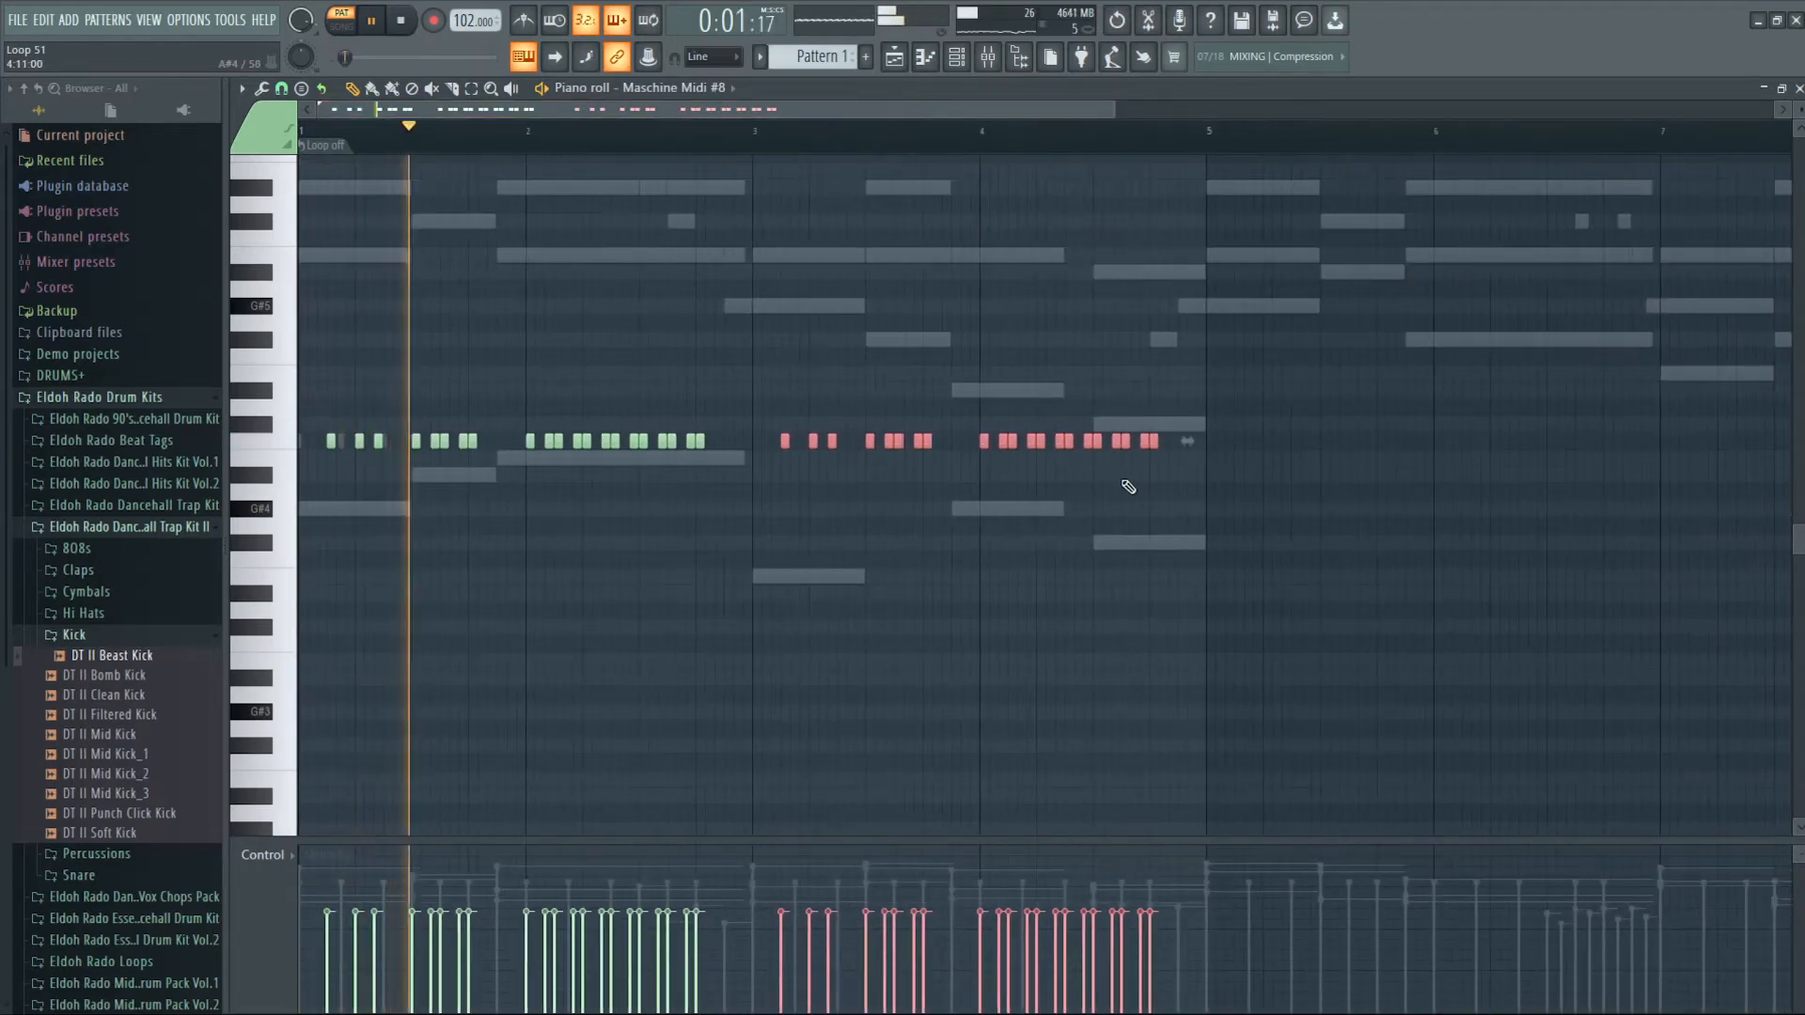
left_click_drag(1230, 632, 320, 354)
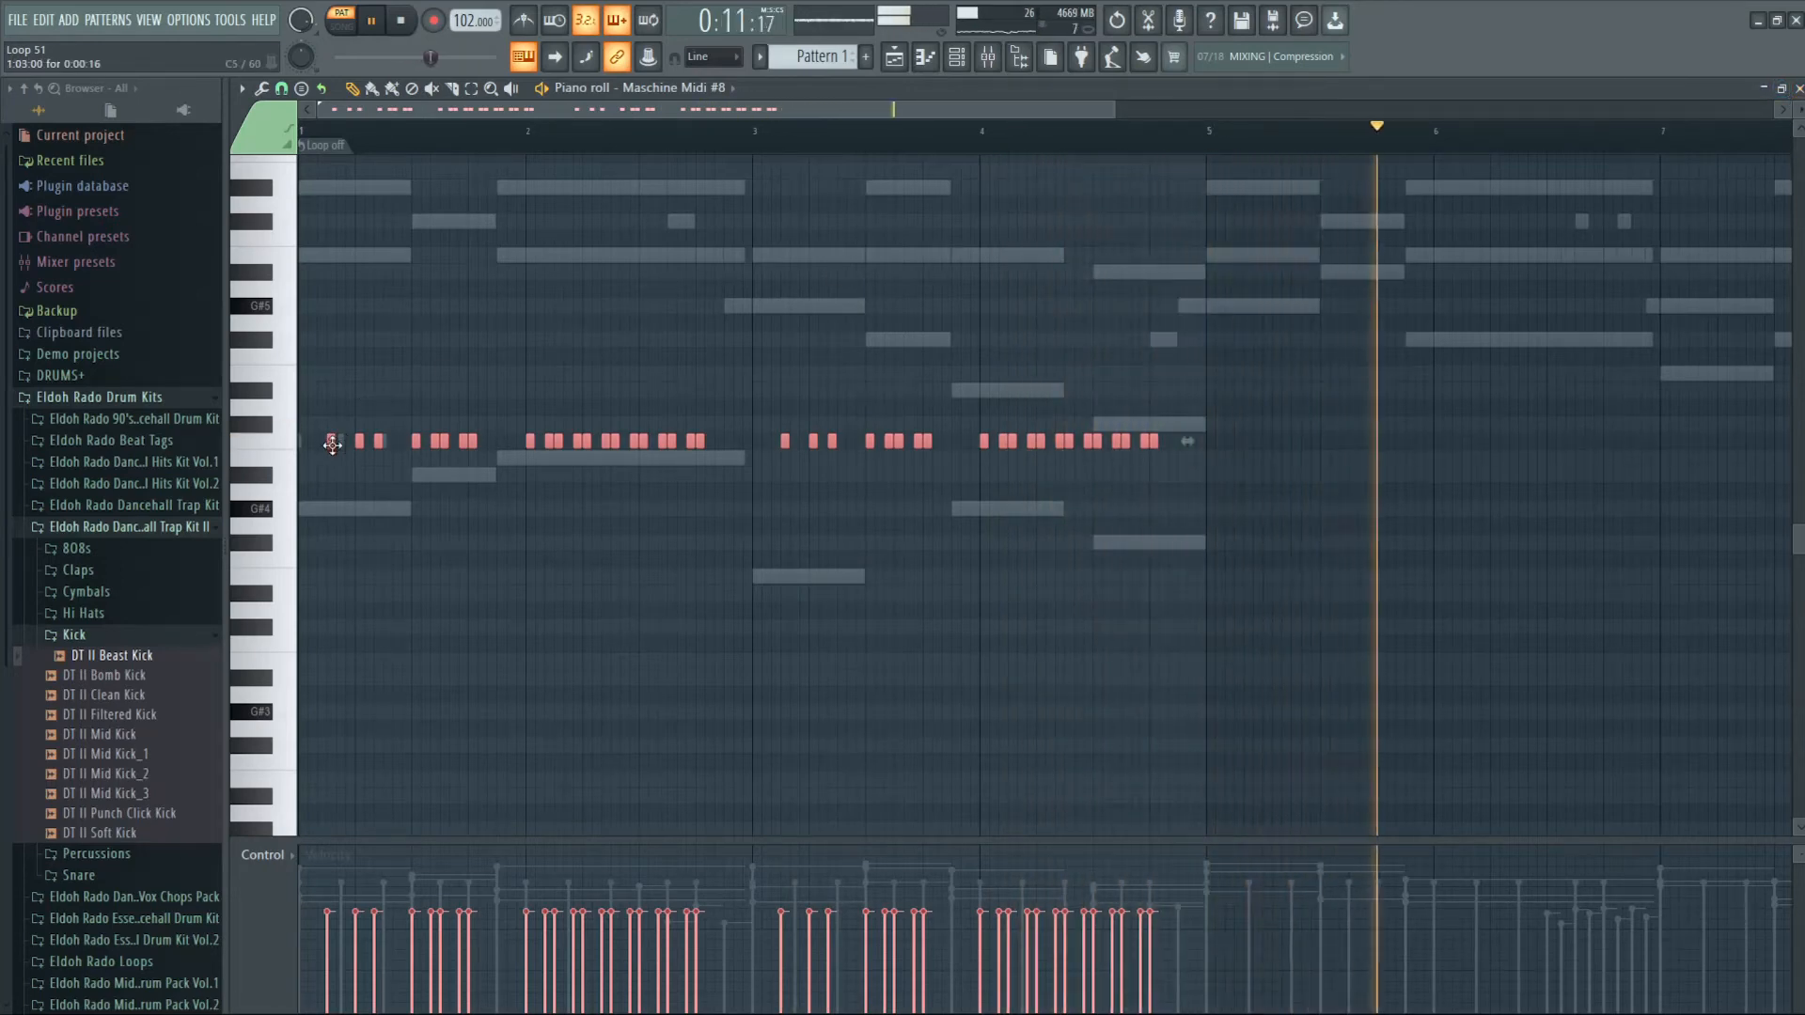
left_click_drag(332, 445, 1245, 454)
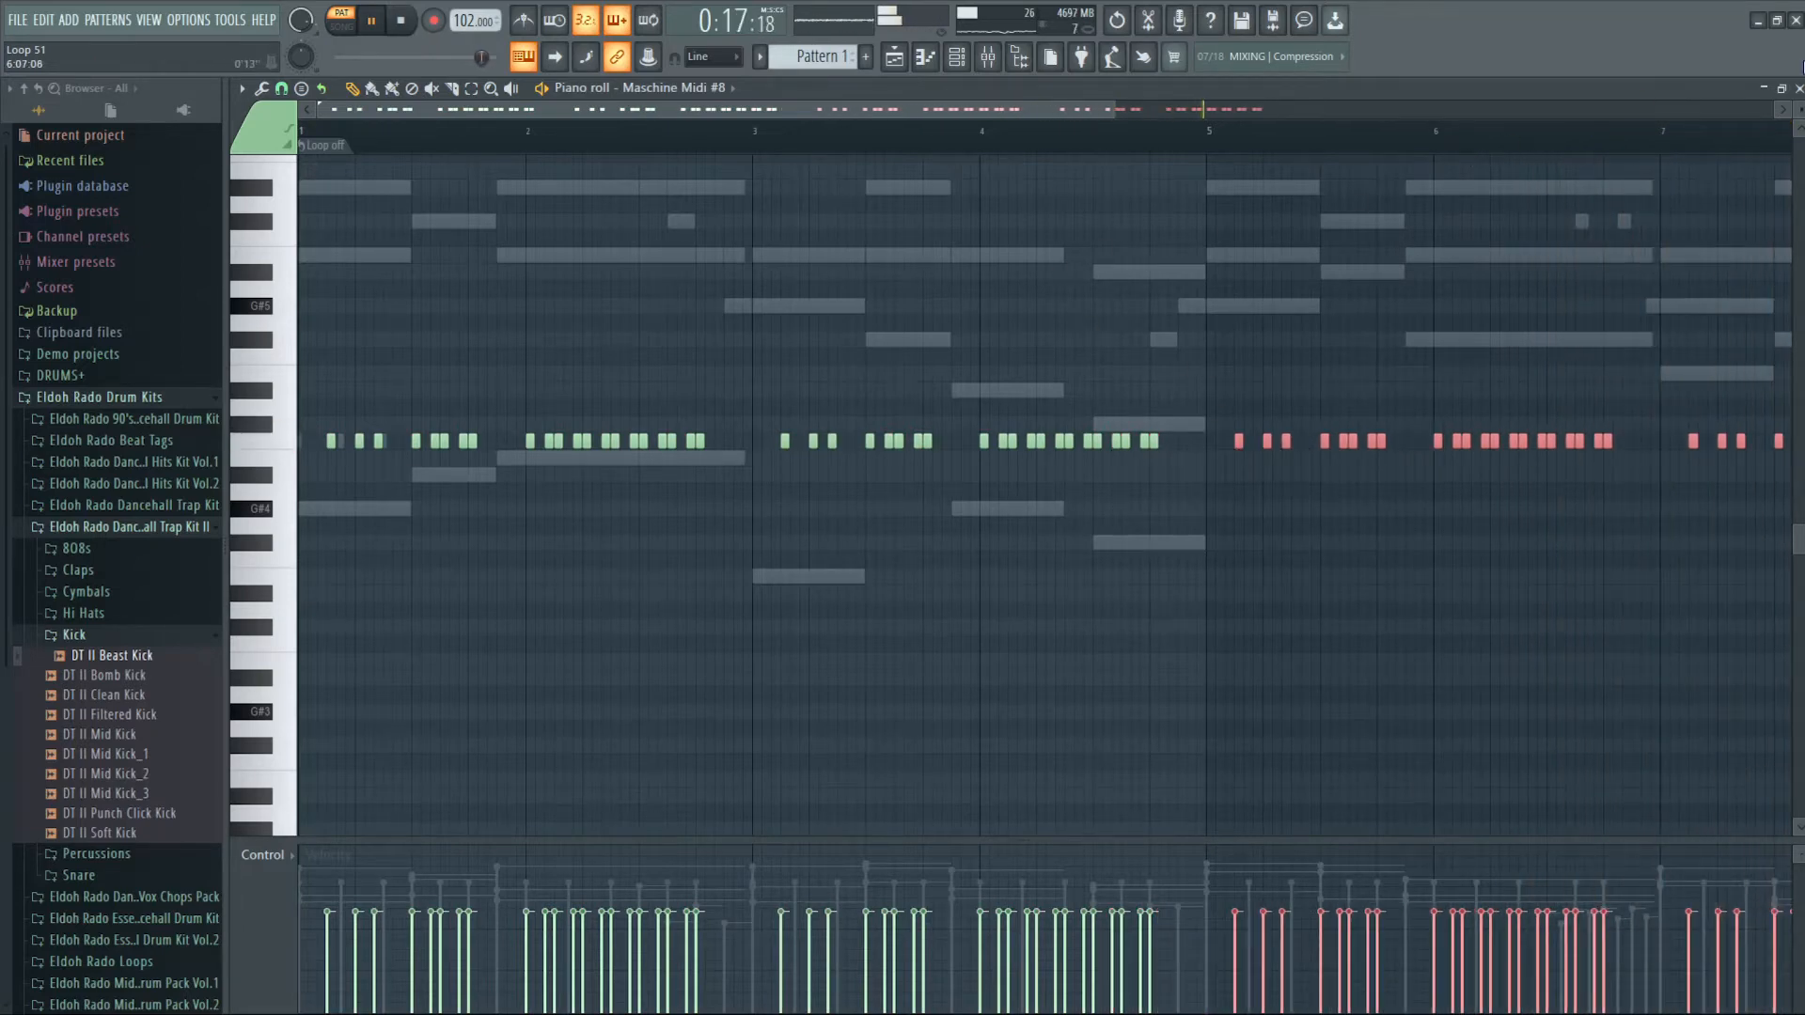
key("Escape")
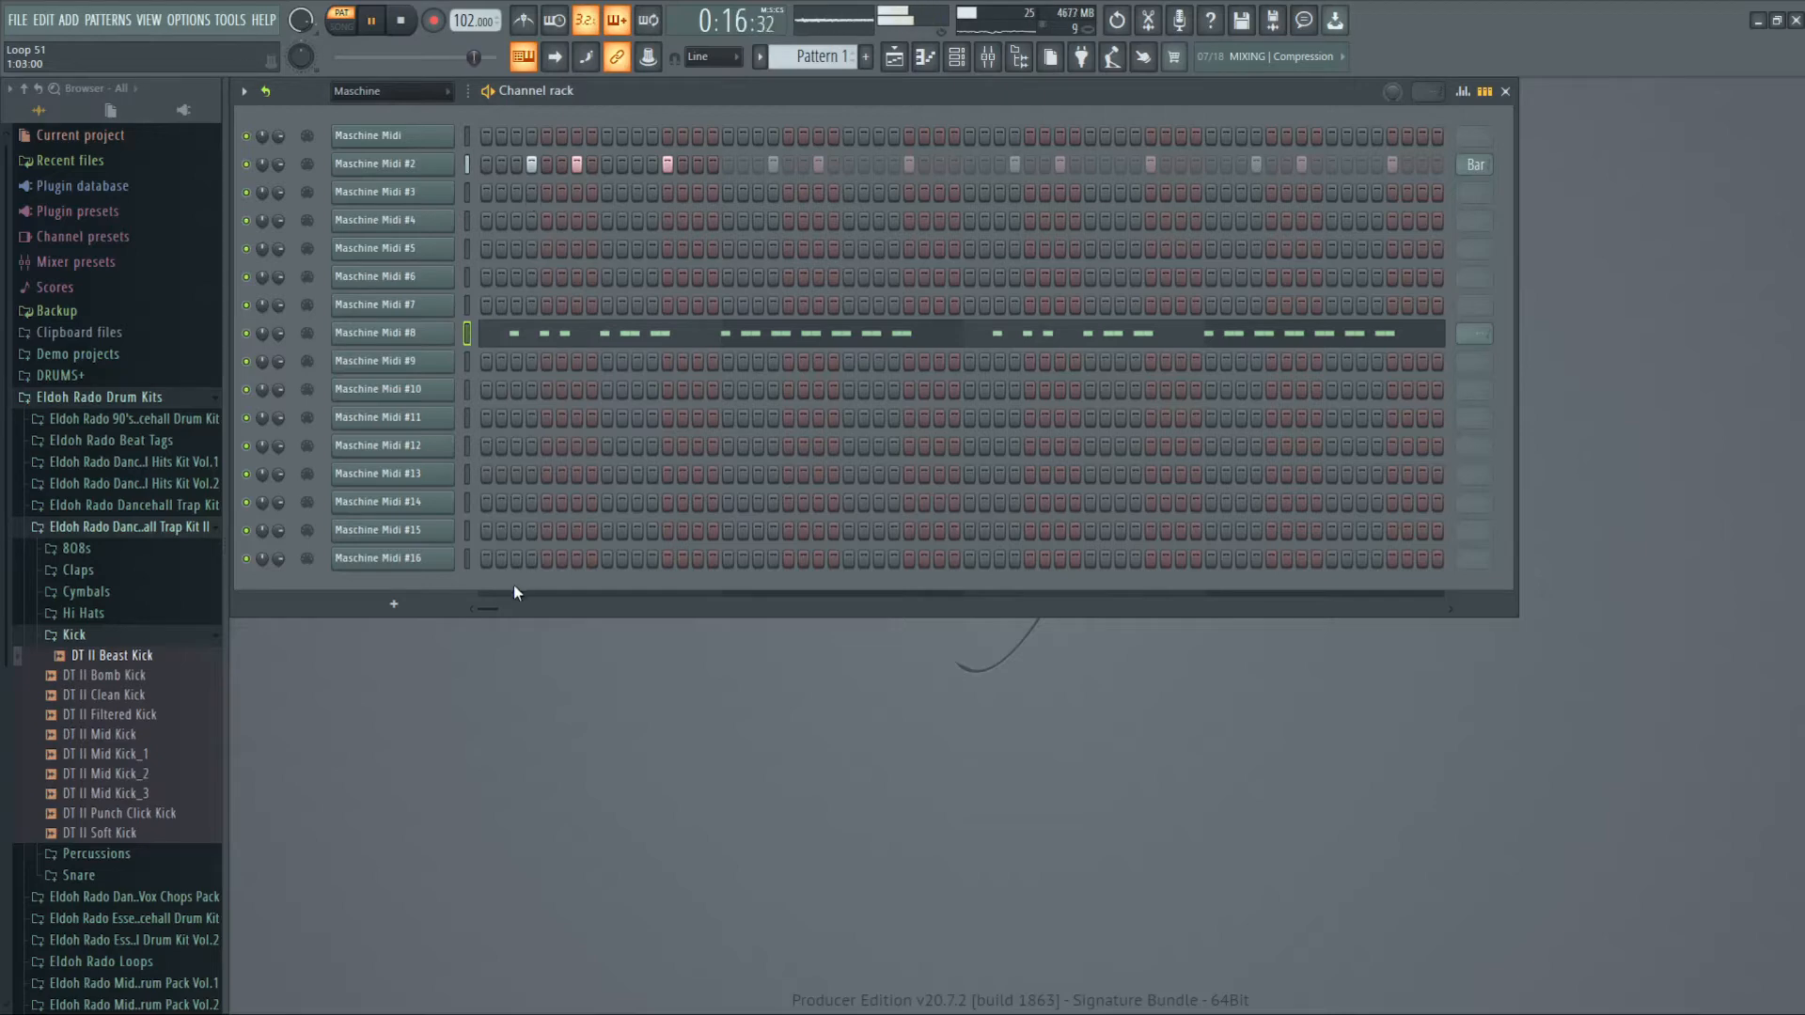
- Try hits on Maschine Midi #7 and #4 at step 15 of bar 2 during playback, keeping the one on #4
left_click_drag(500, 607, 462, 604)
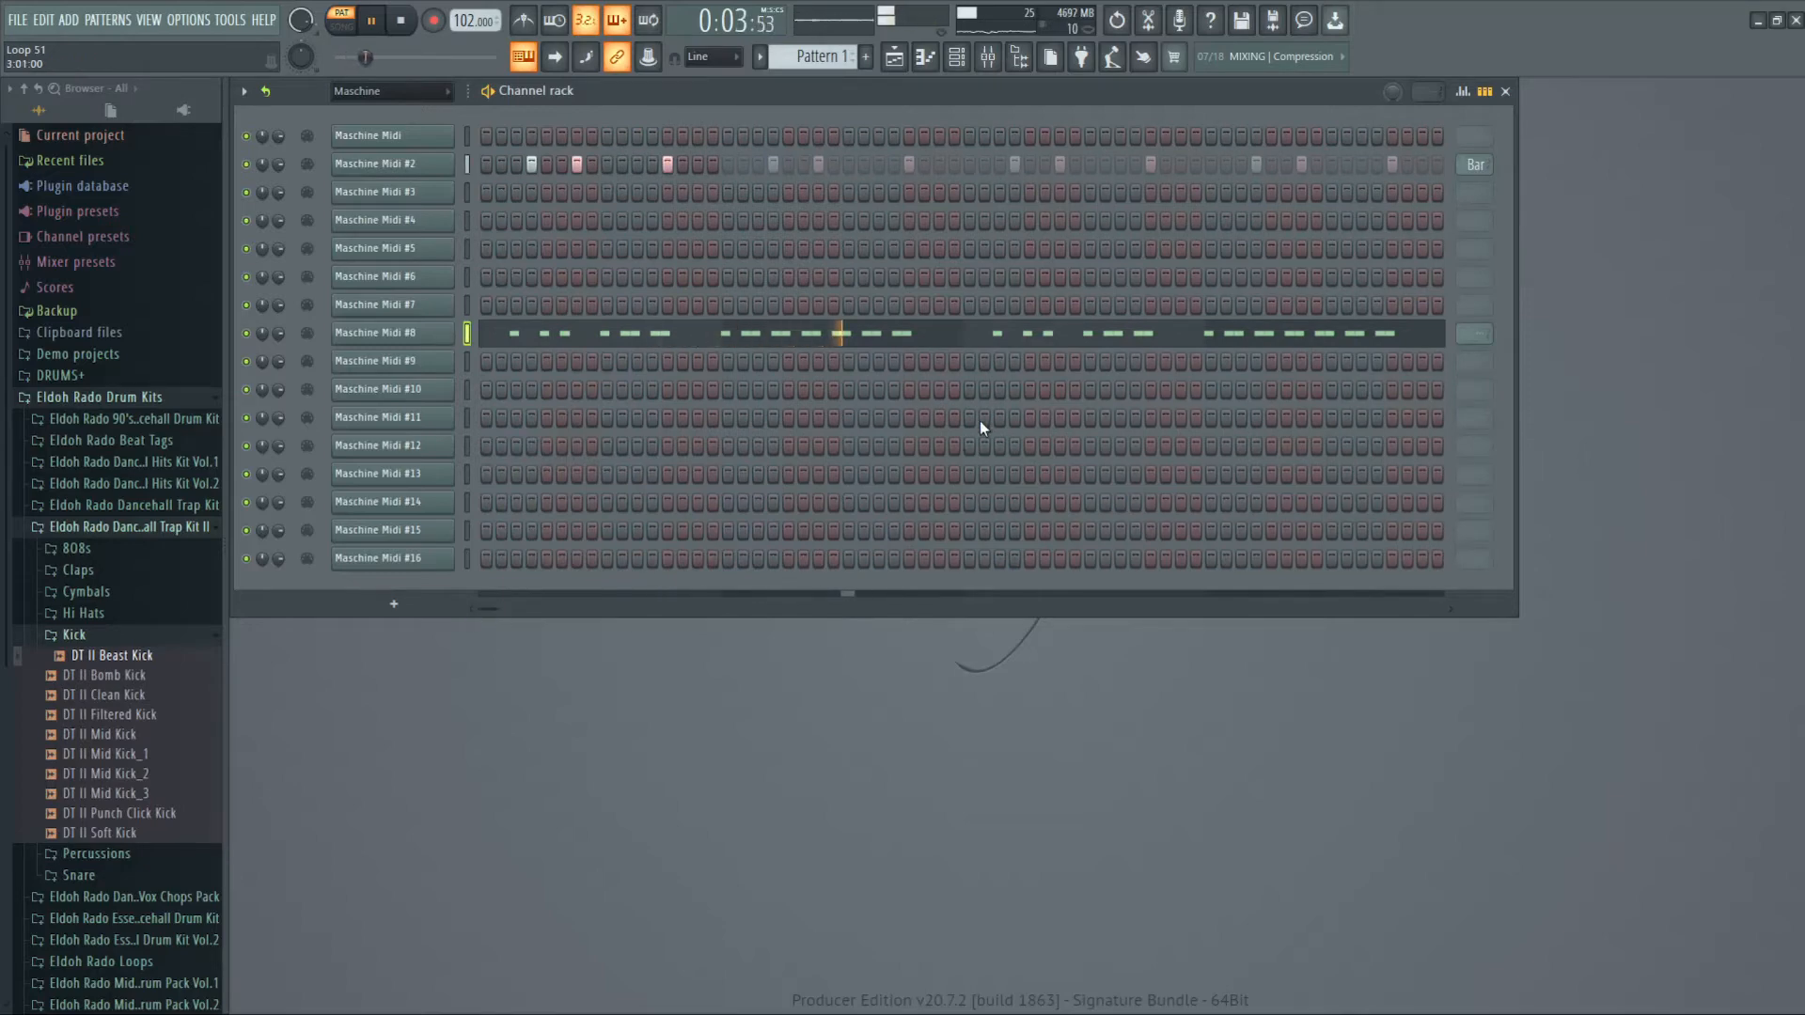
key("space")
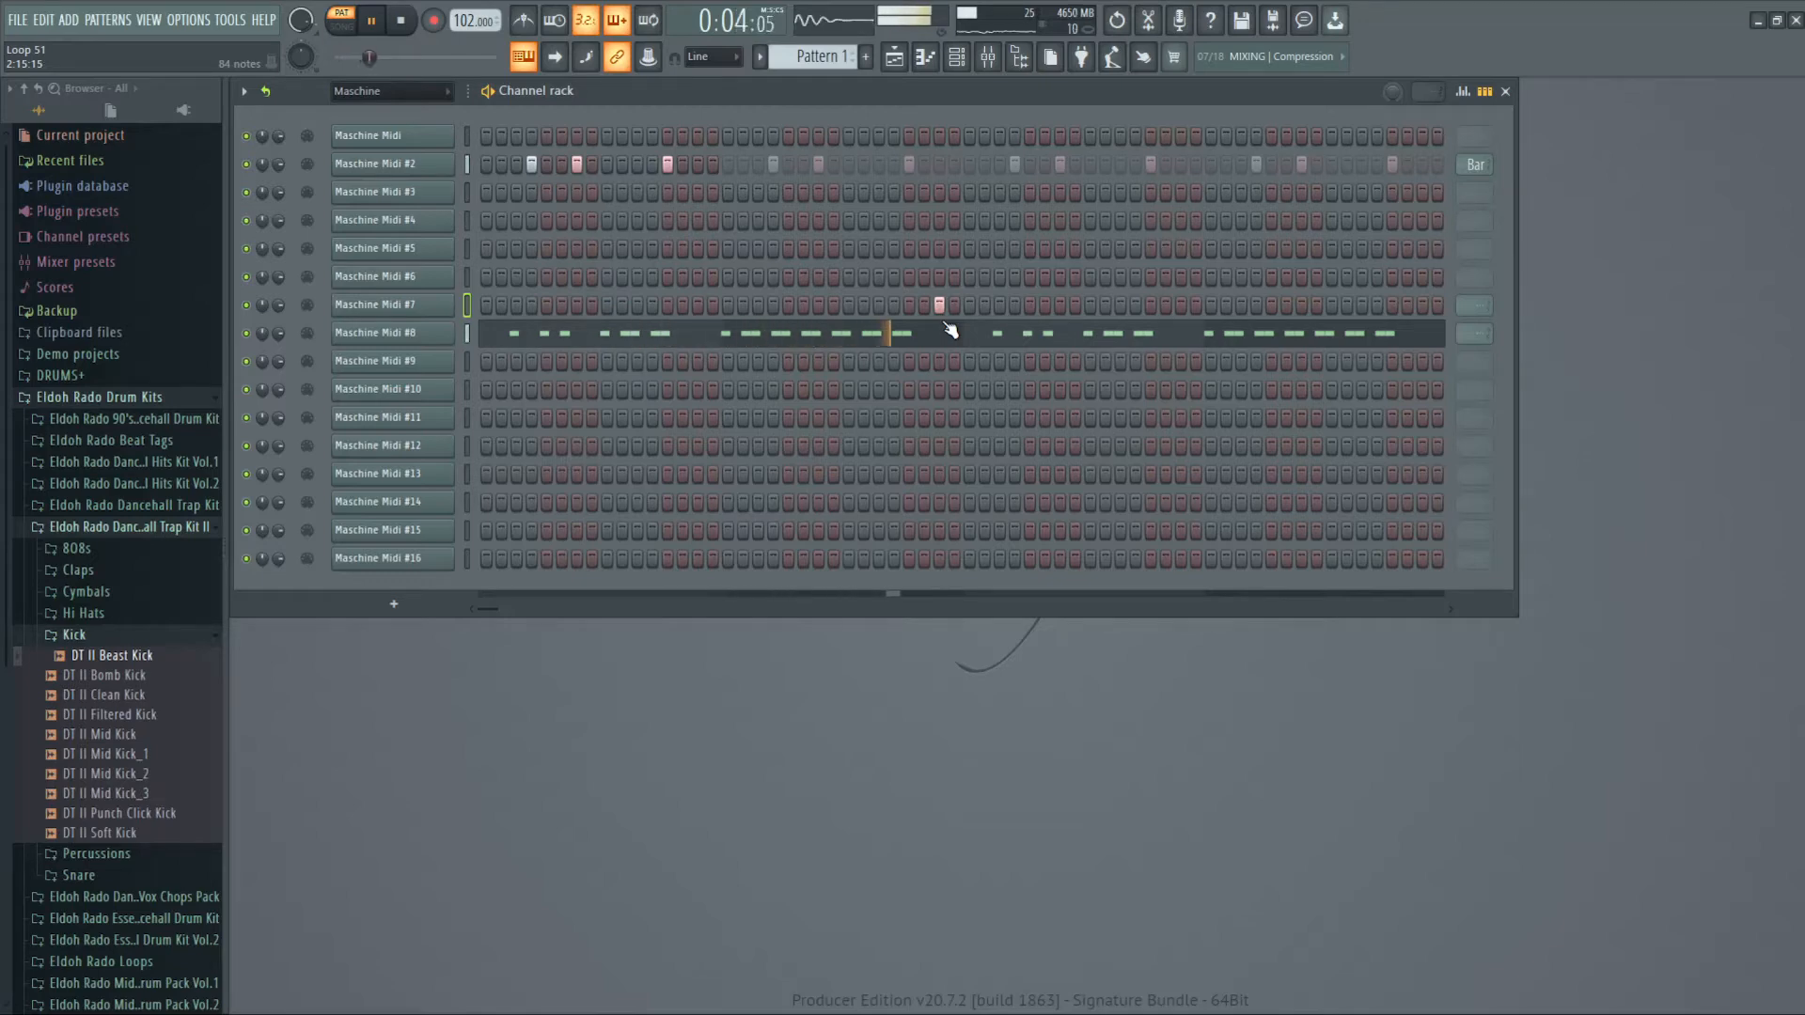
key("space")
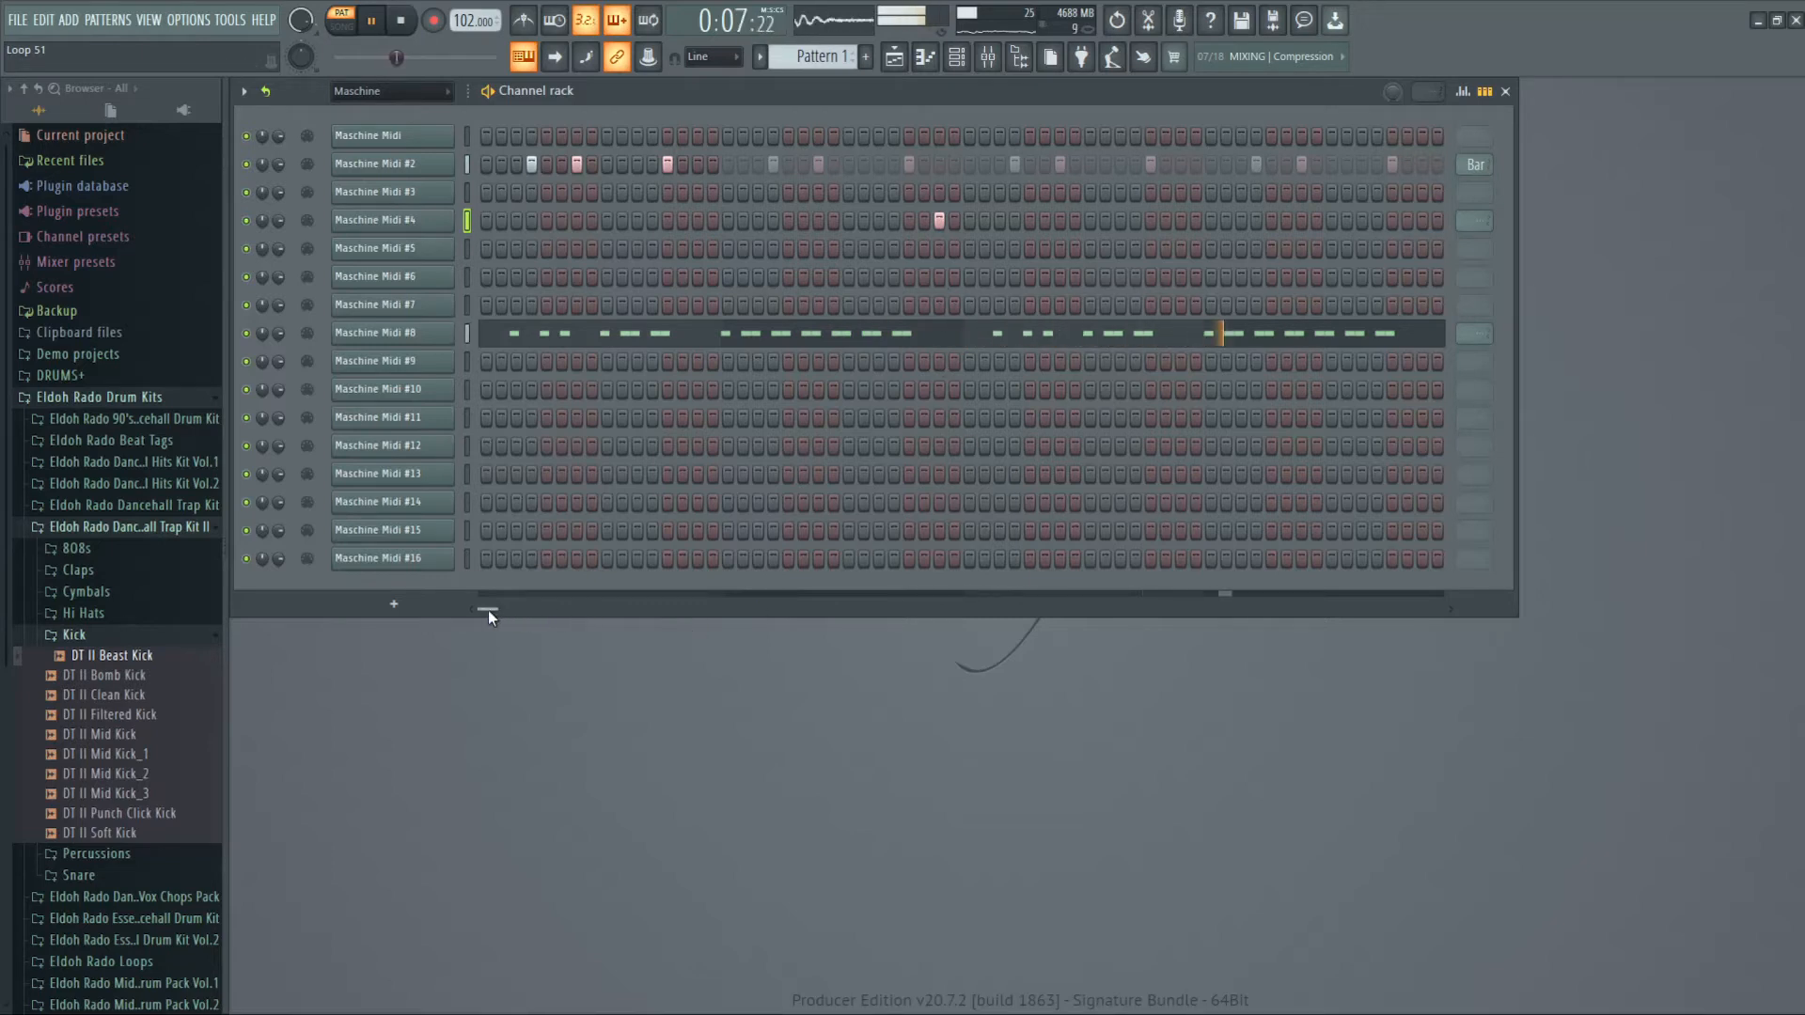
- Add Maschine Midi #4 hits at step 15 of bars 4, 6 and 8
left_click_drag(488, 611, 520, 611)
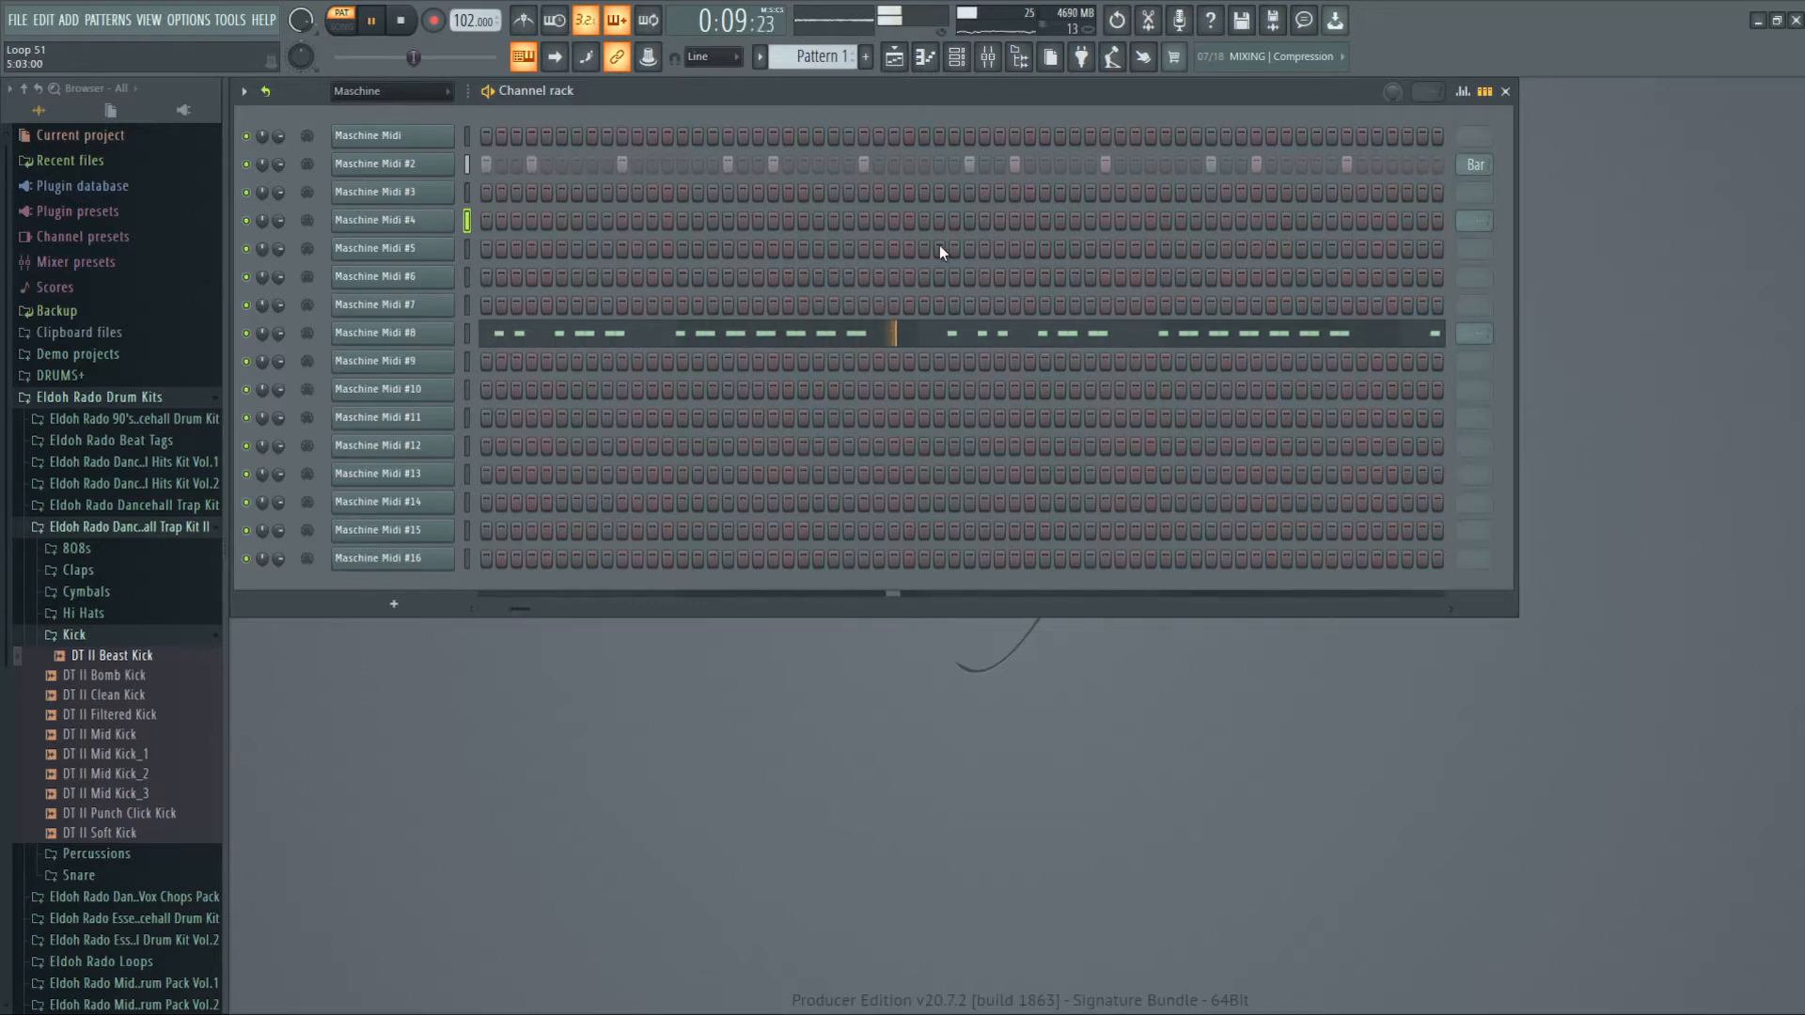
left_click(893, 218)
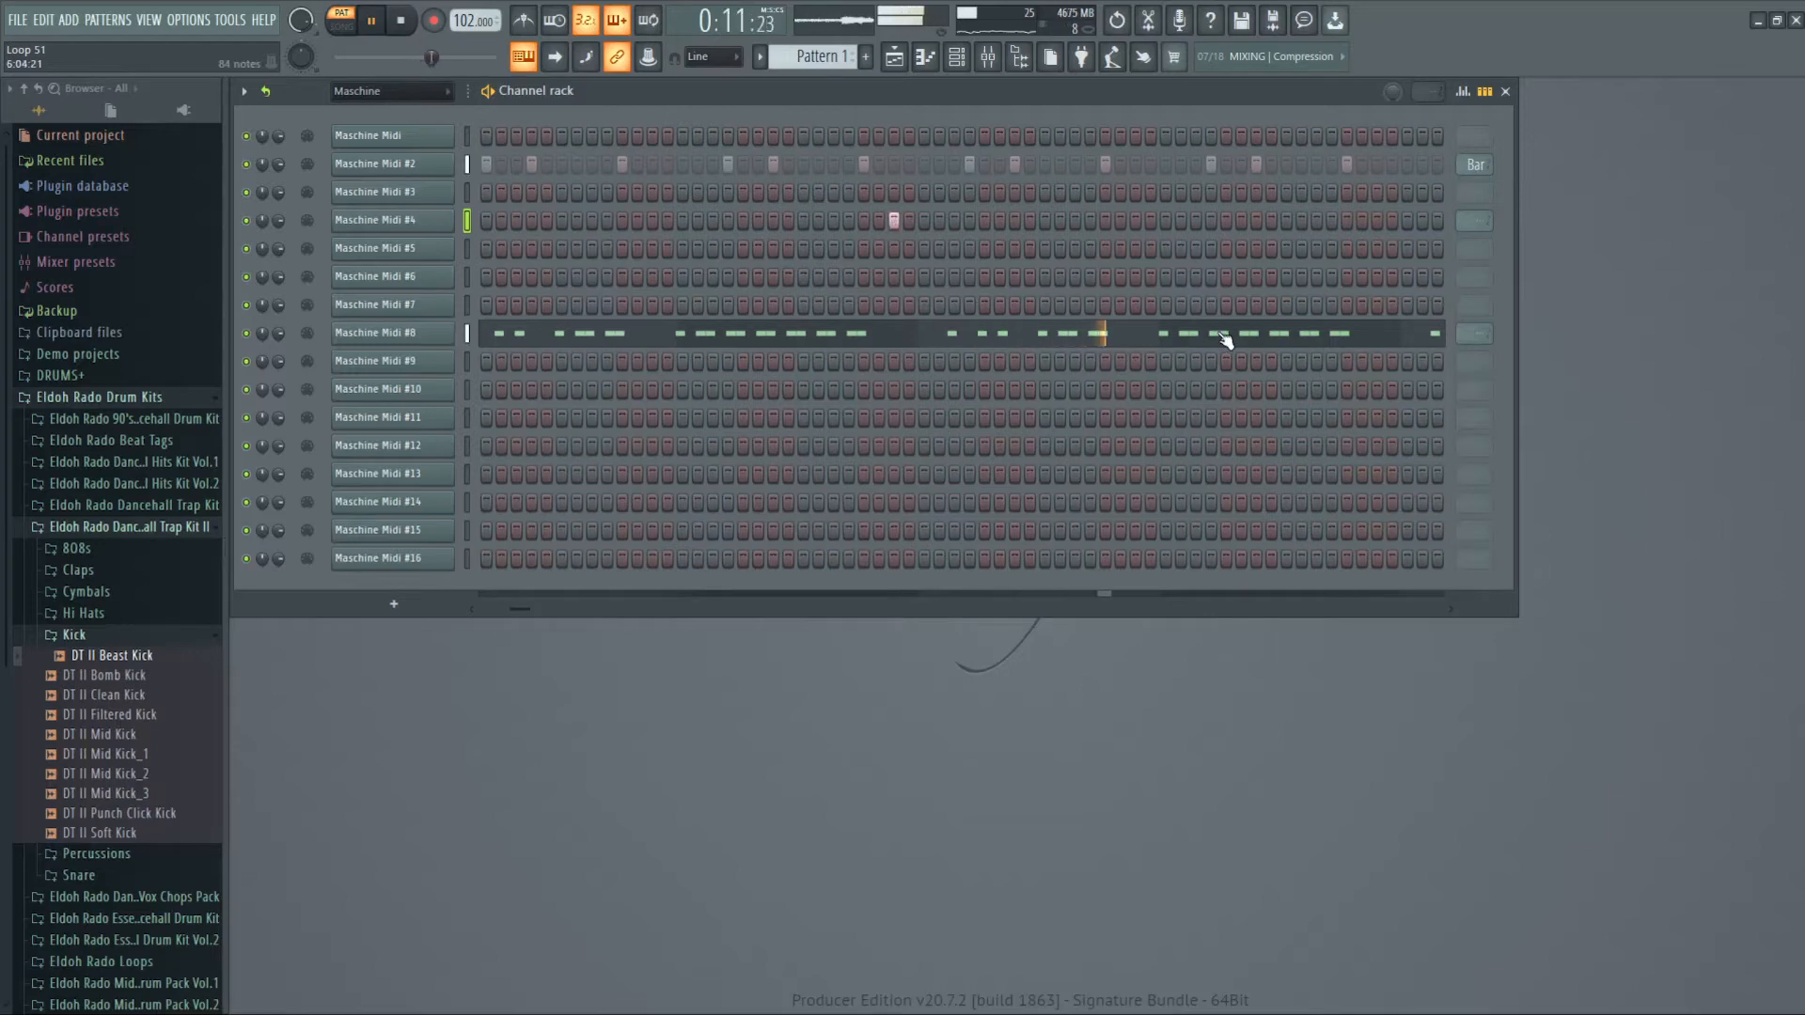
left_click(1378, 222)
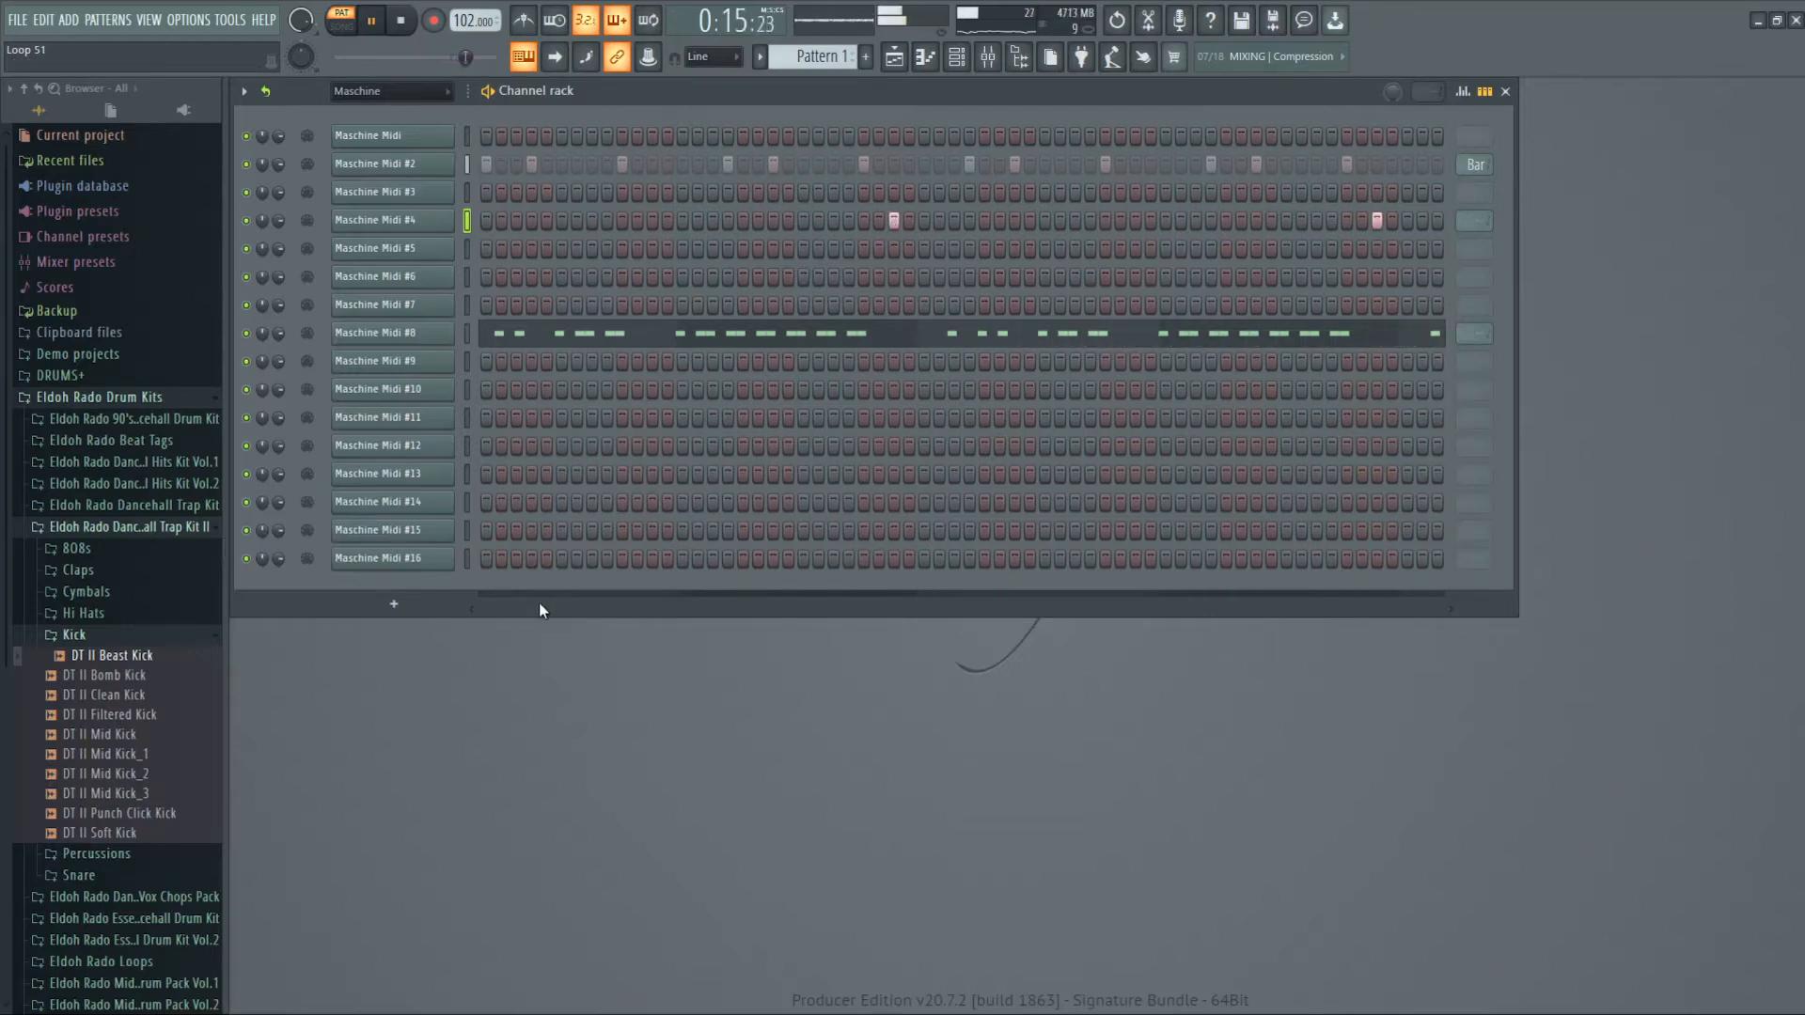
left_click_drag(526, 609, 584, 611)
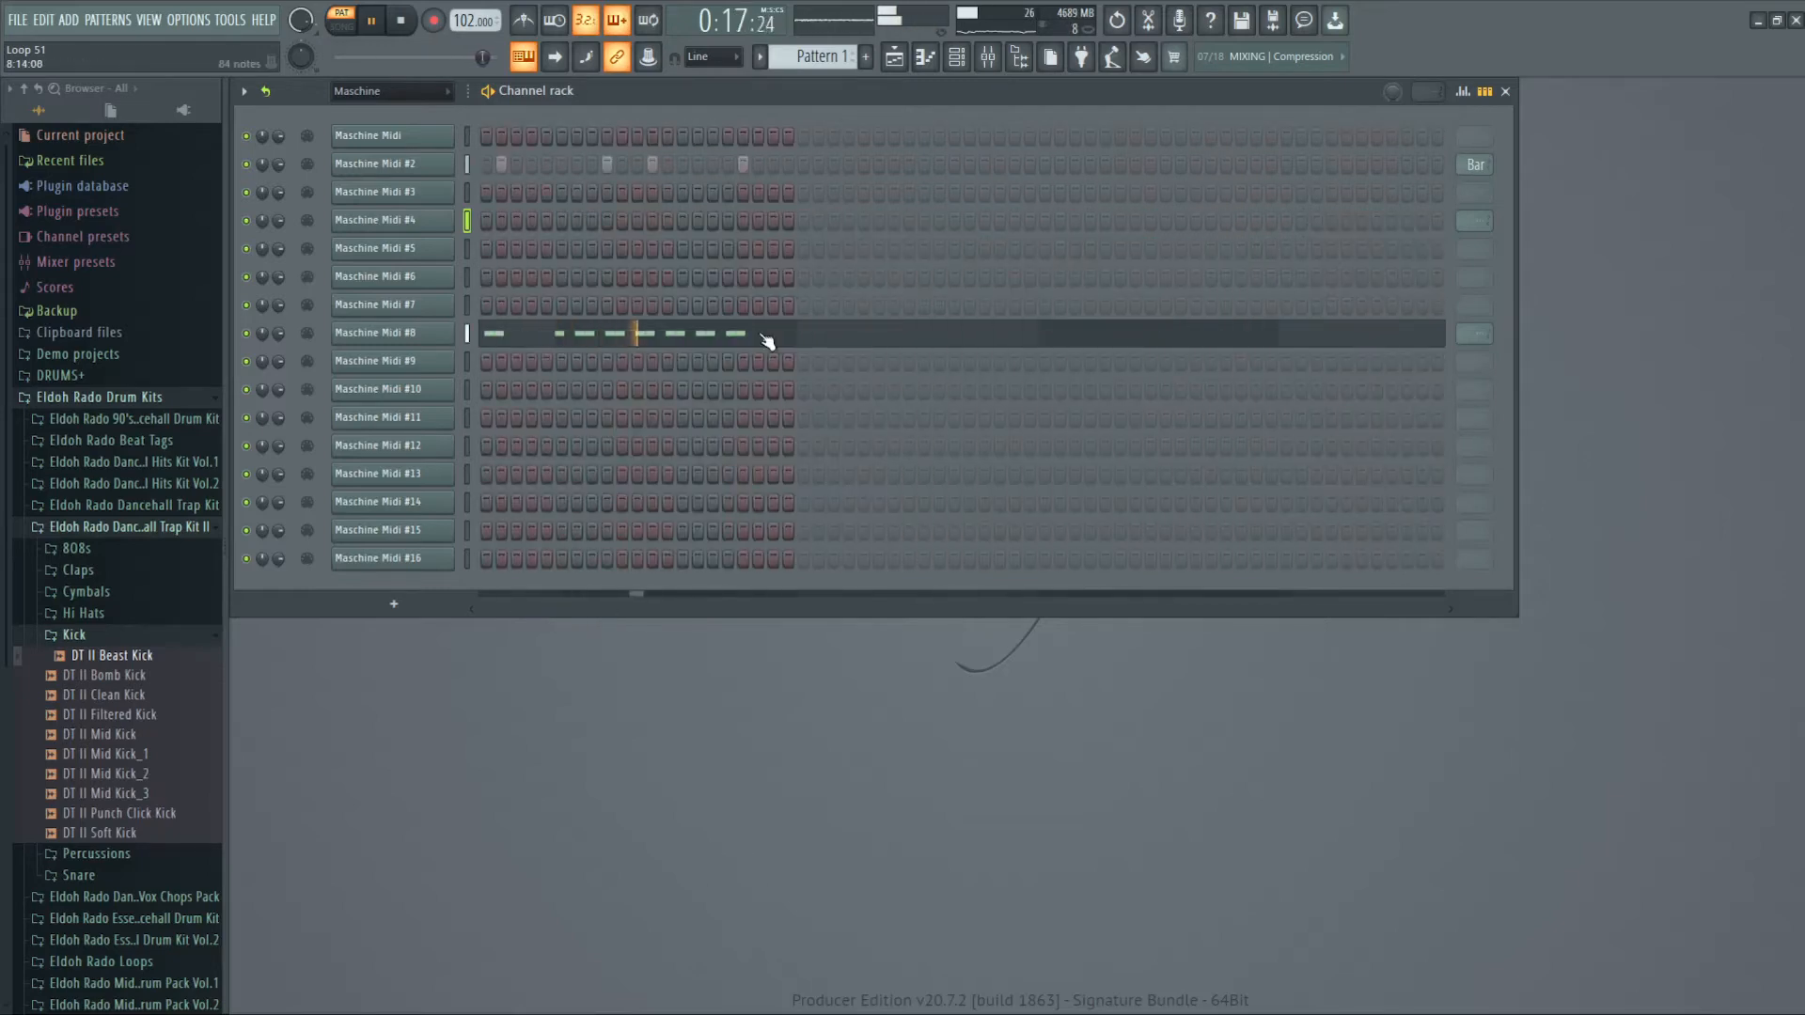
key("space")
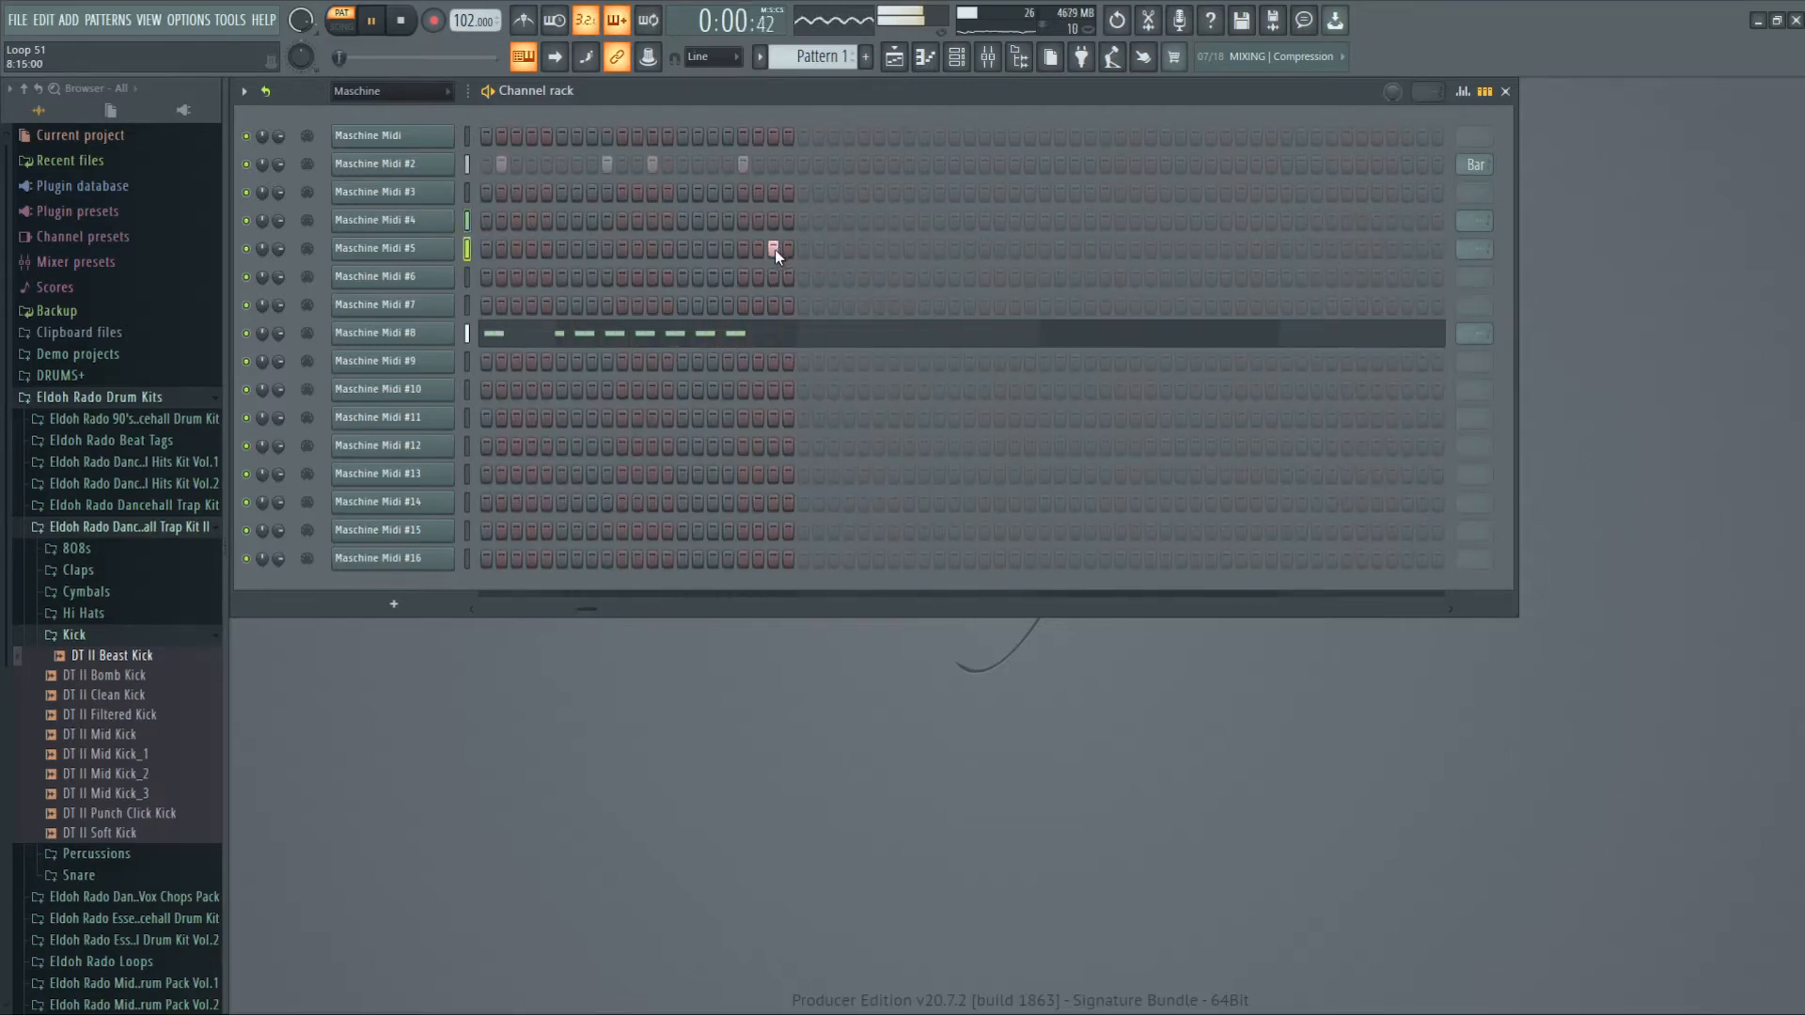
left_click(771, 225)
key("space")
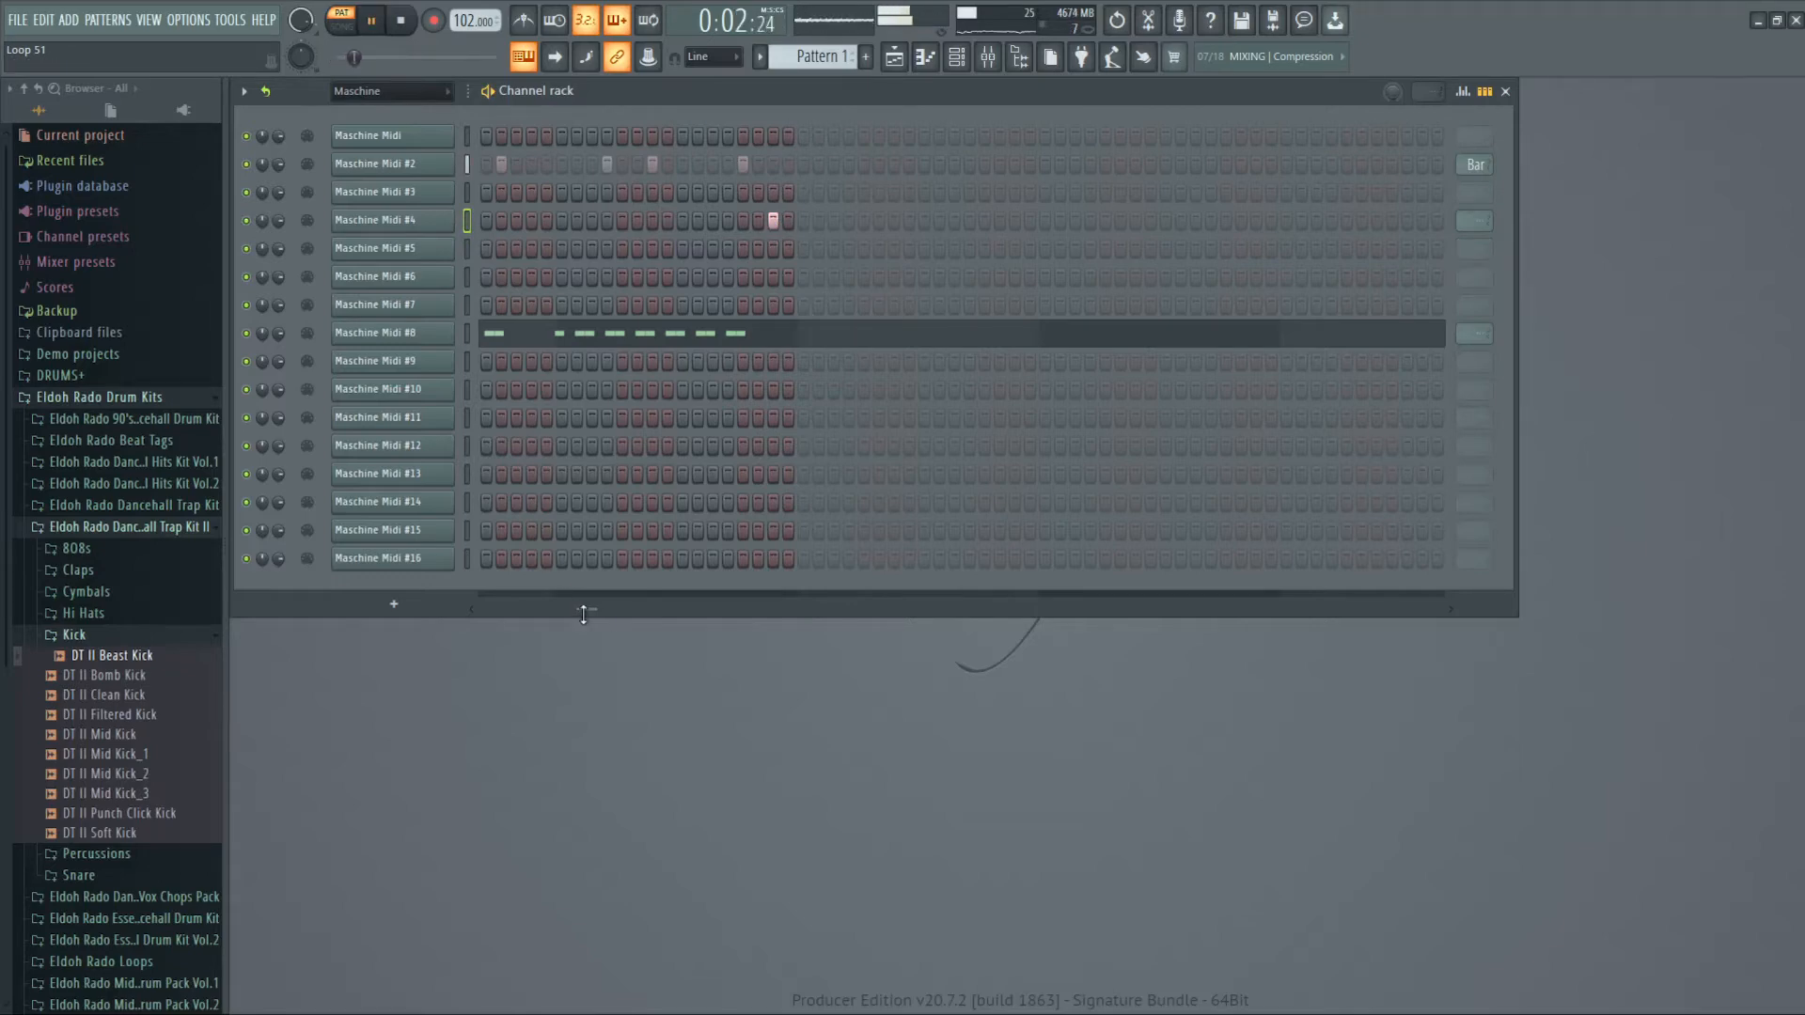
- Play the pattern from the start to hear the Maschine Midi #4 hits with the percussion
left_click_drag(590, 611, 481, 592)
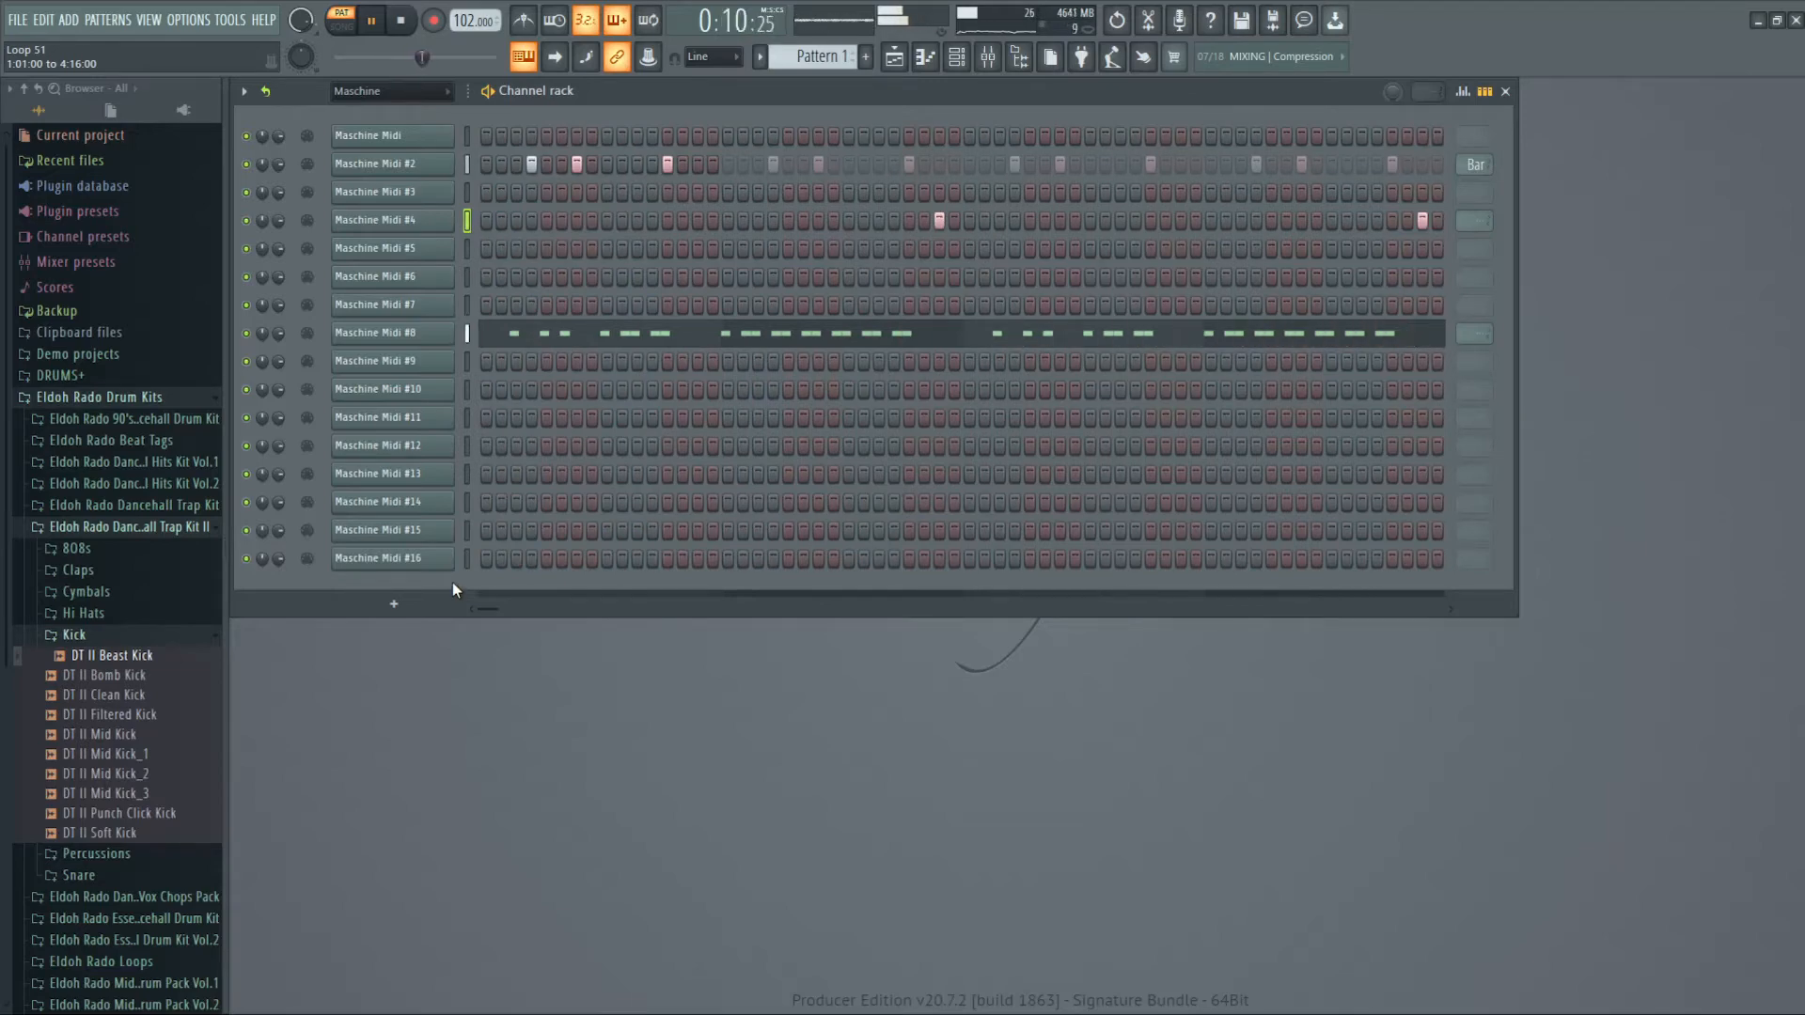
key("space")
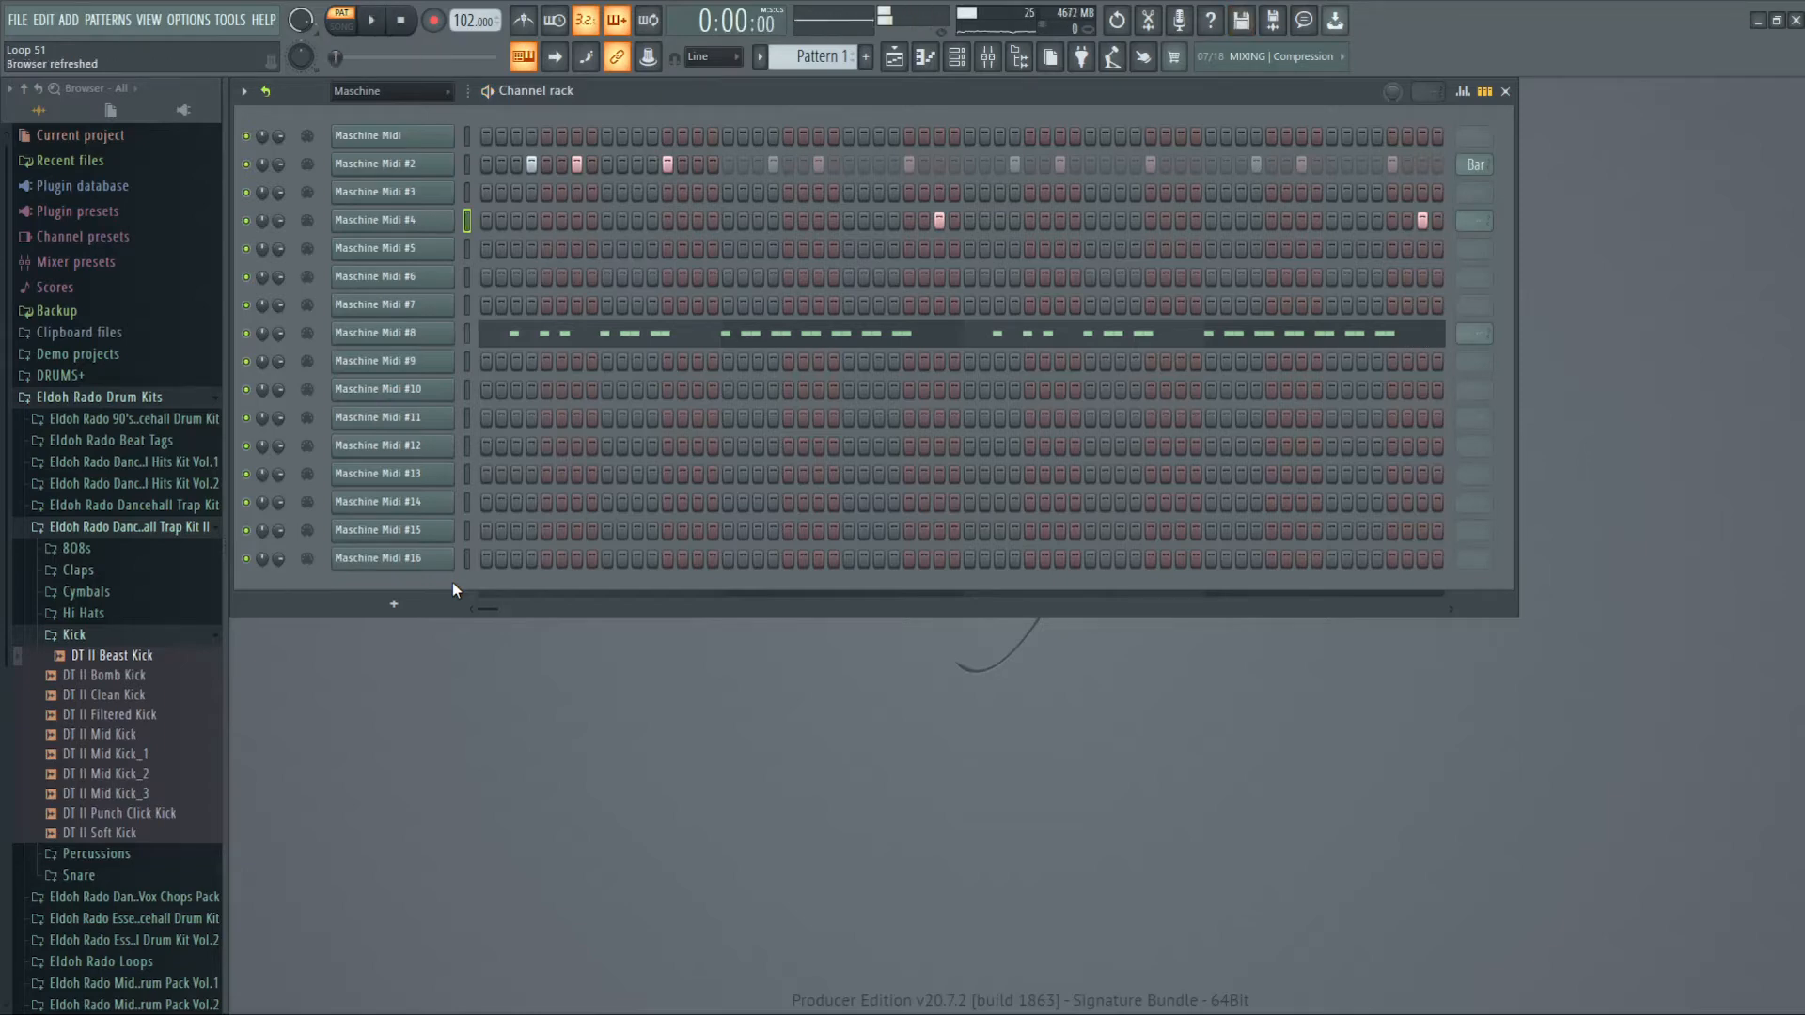
key("space")
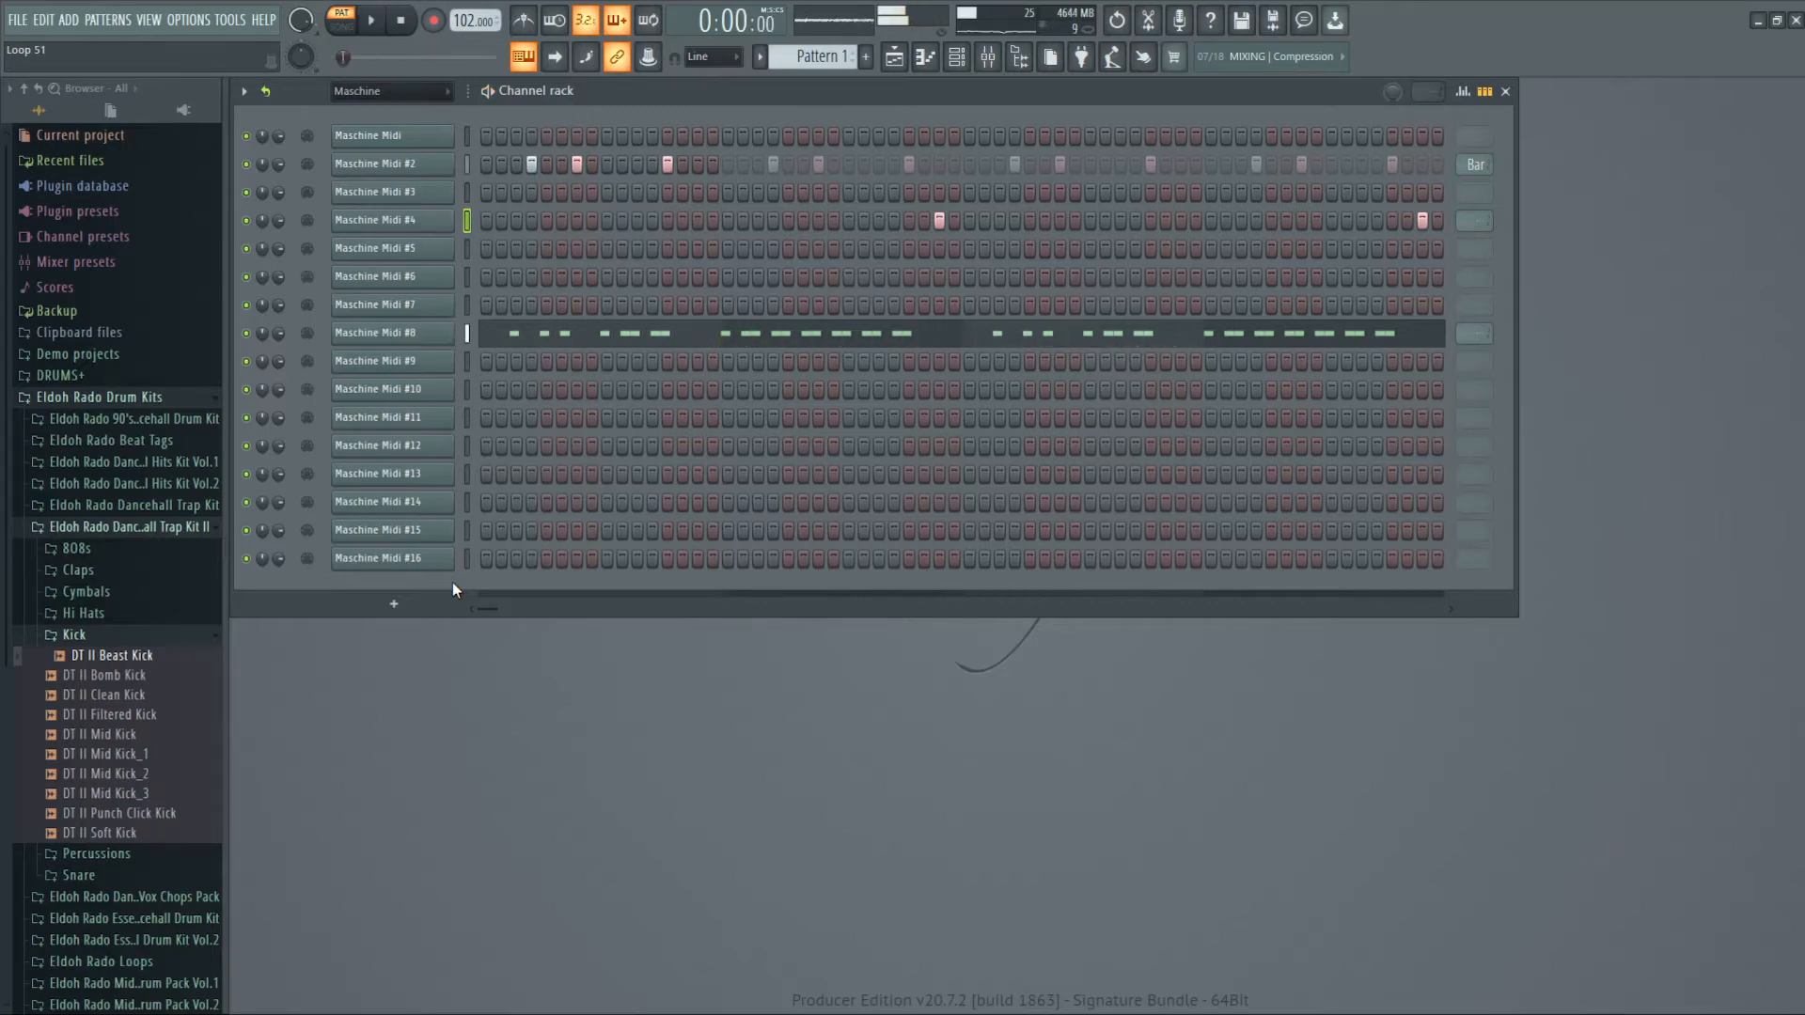
key("space")
- Add a Maschine Midi #6 hit at step 13 and set that channel to loop every bar
left_click(666, 278)
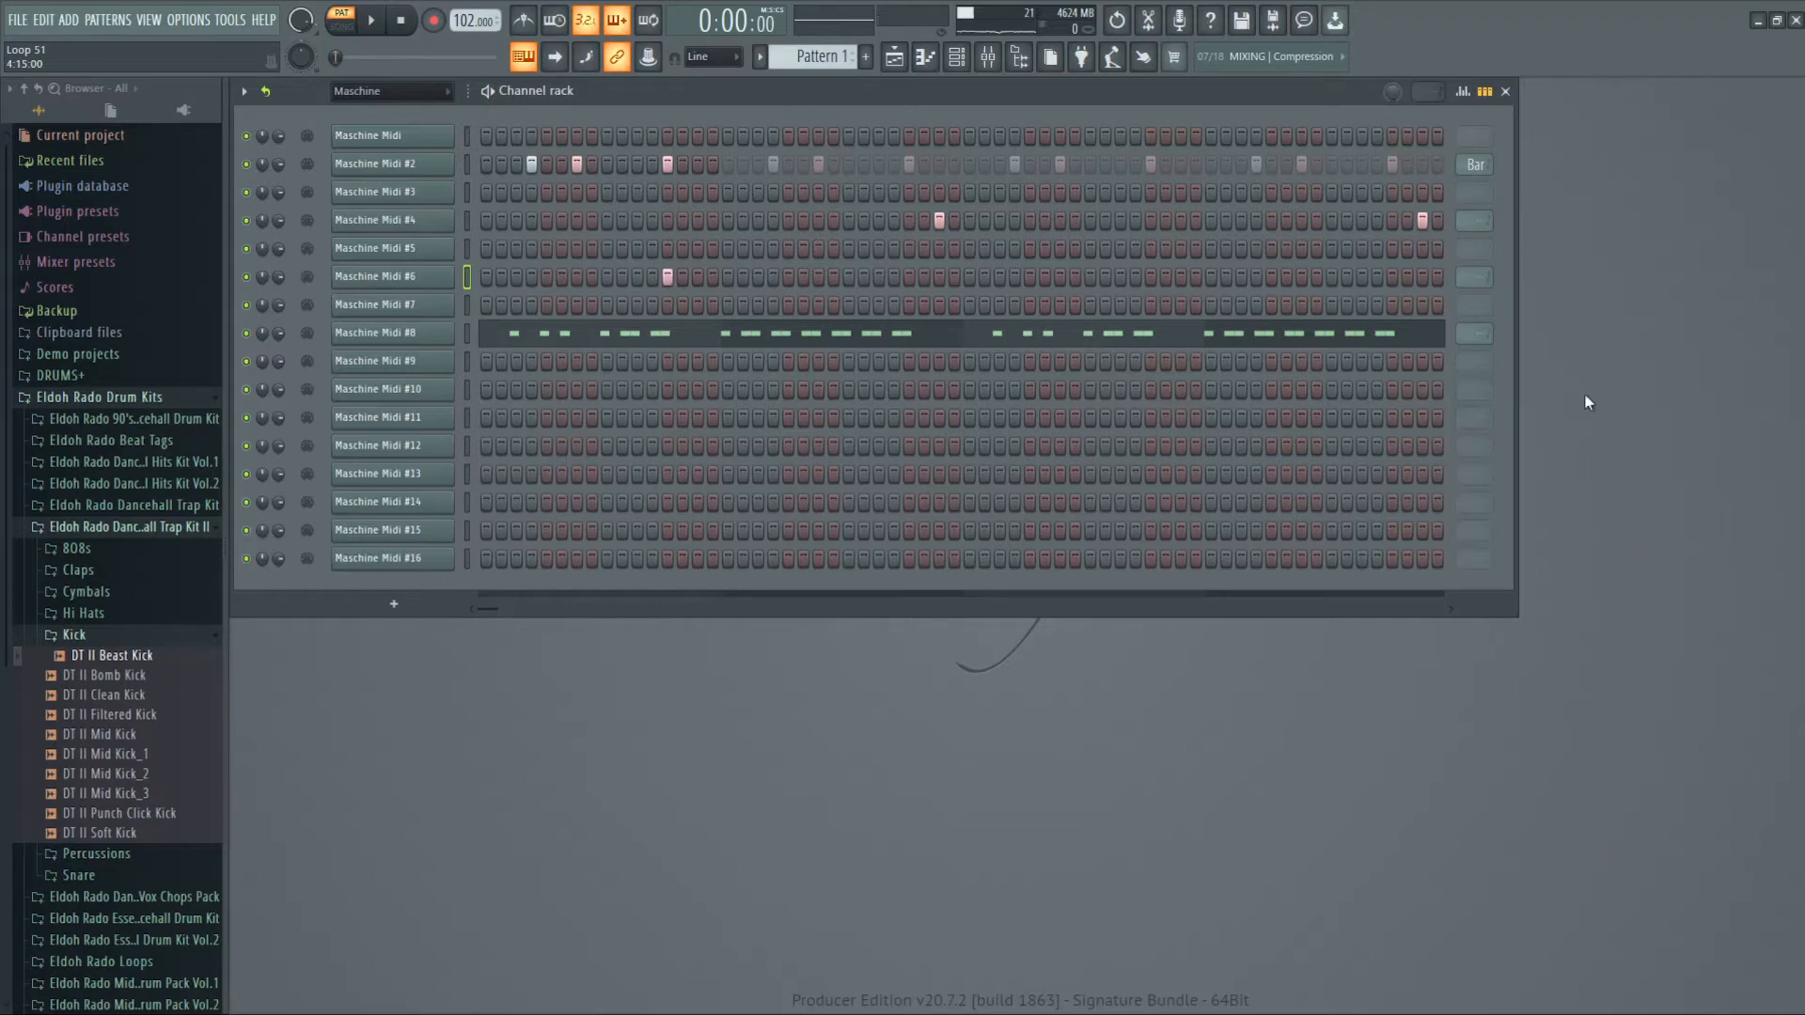
left_click(1463, 273)
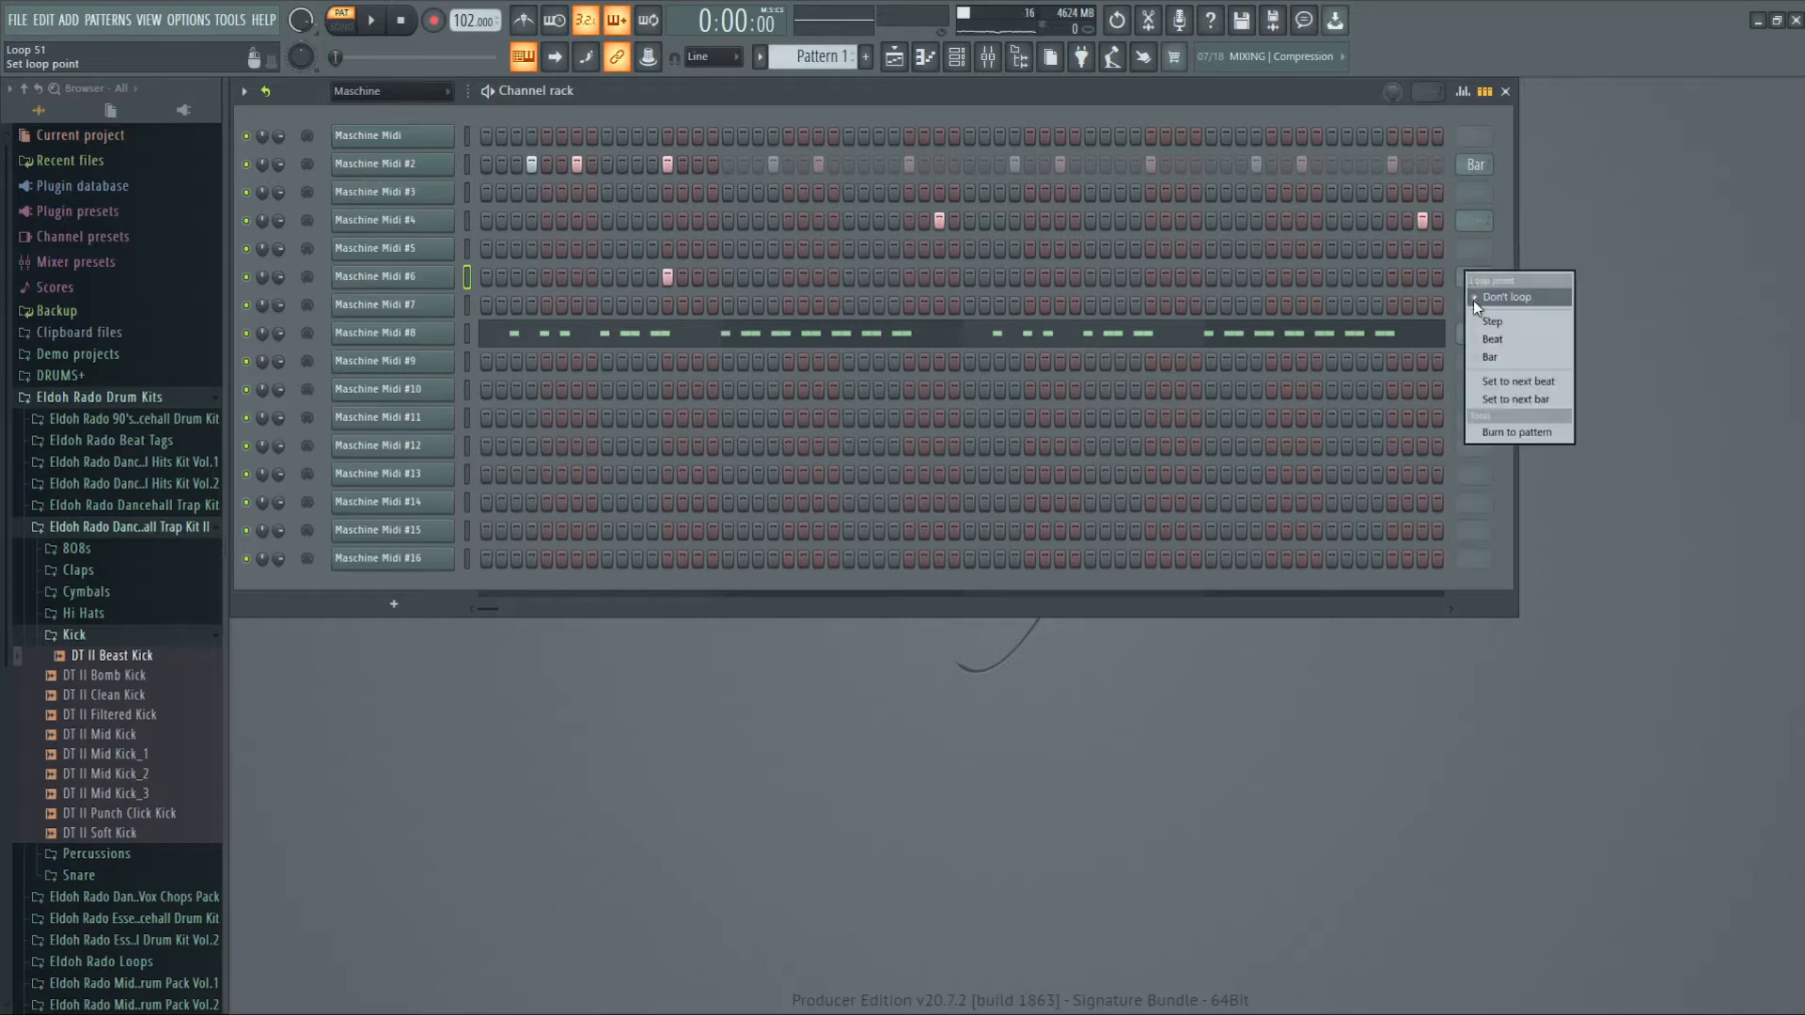
left_click(1493, 360)
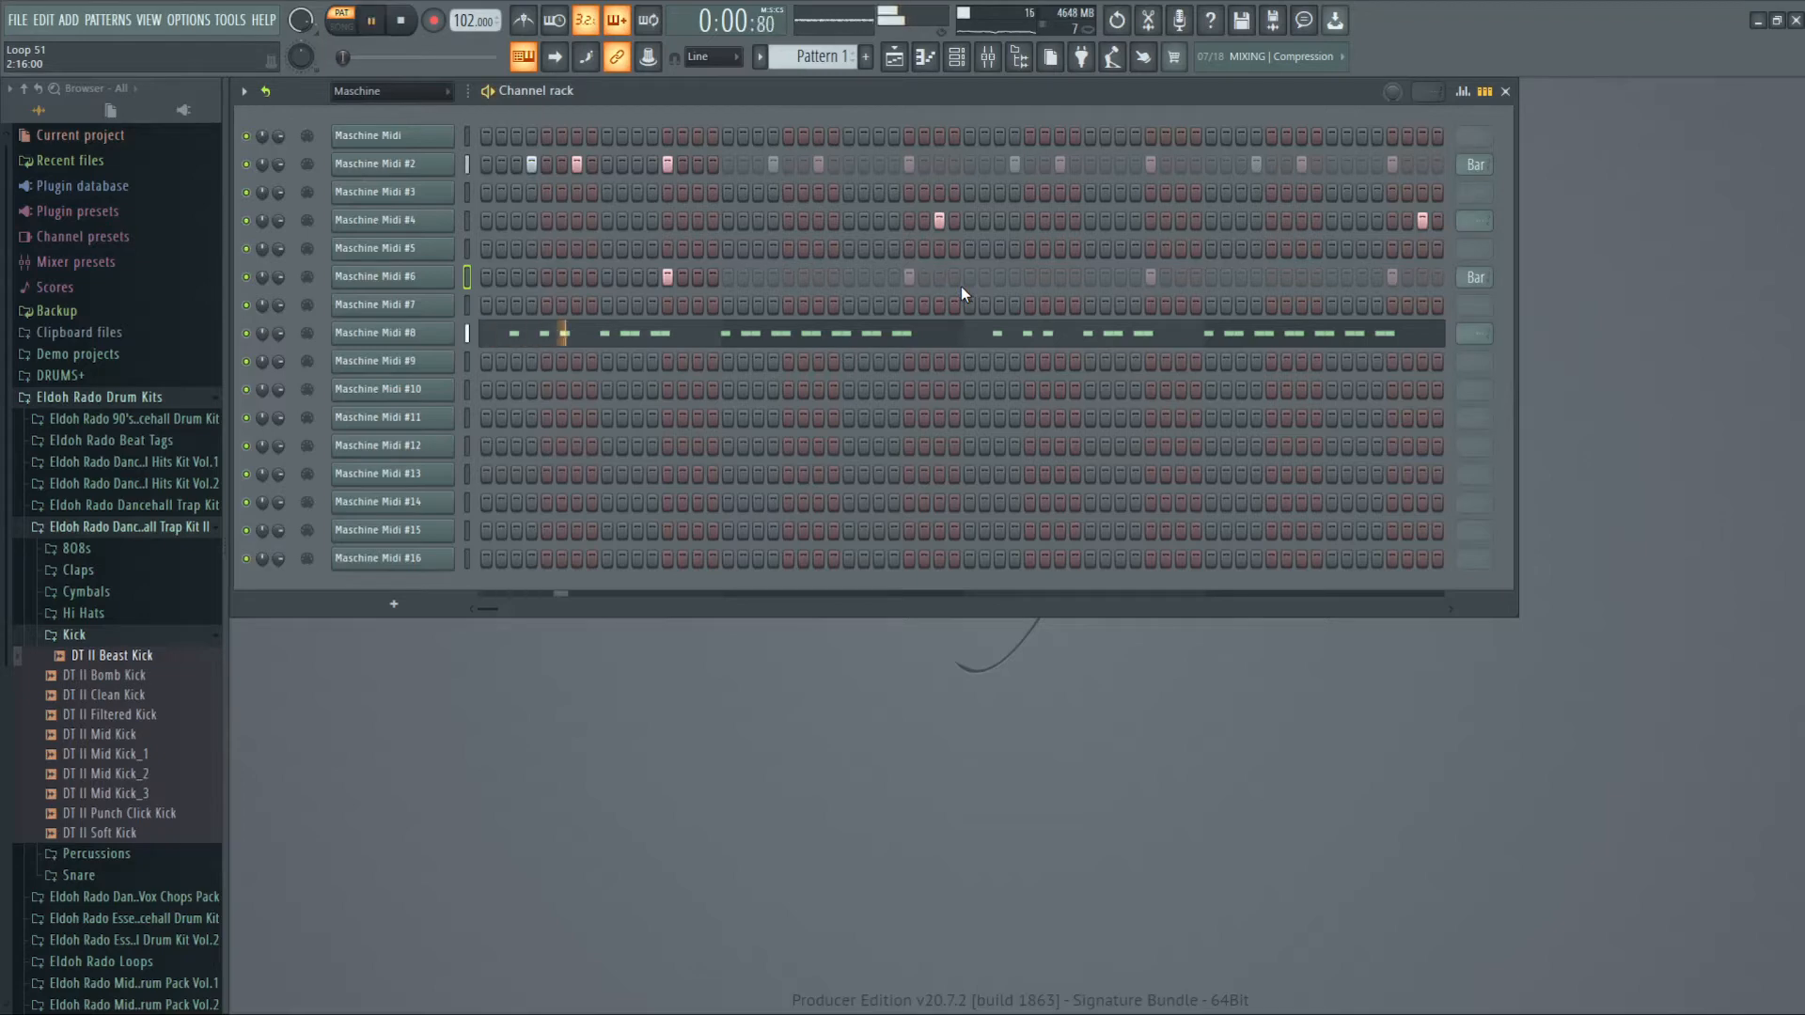
- Burn the Maschine Midi #6 loop to the pattern and remove its step 13 hits from bars 2, 4, 6 and 8
left_click(1472, 276)
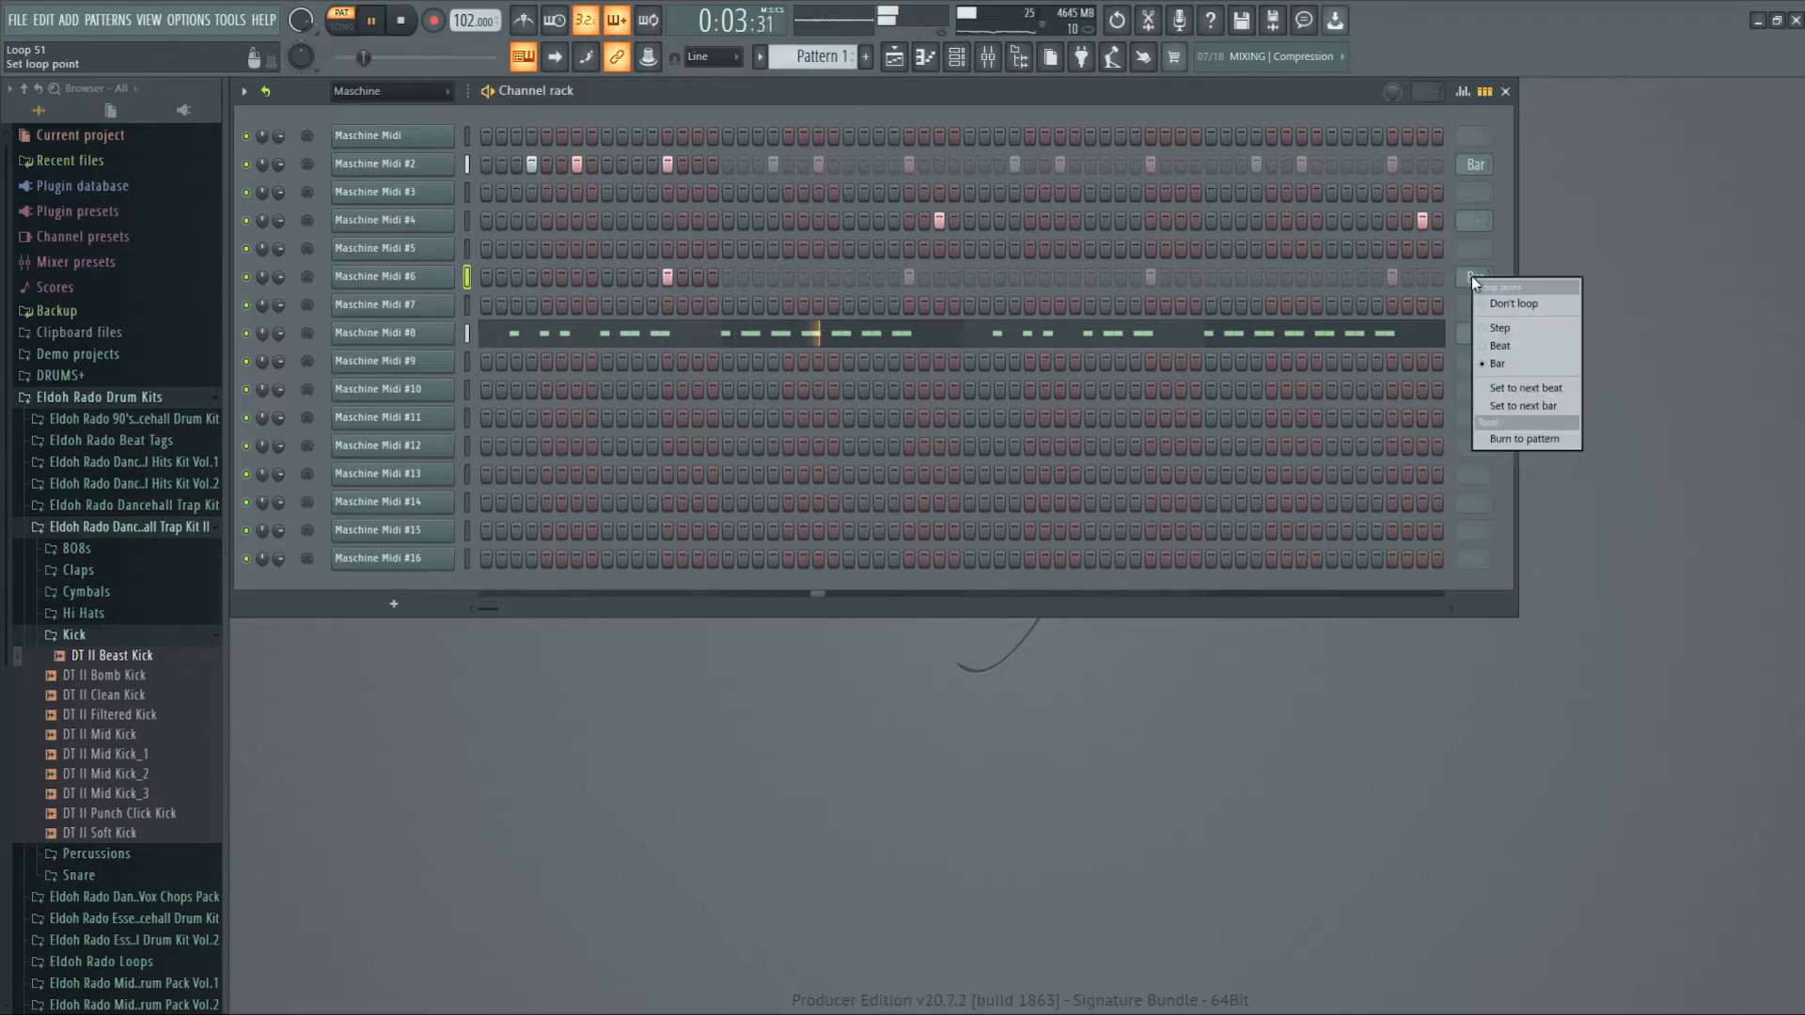
left_click(1492, 436)
left_click(906, 276)
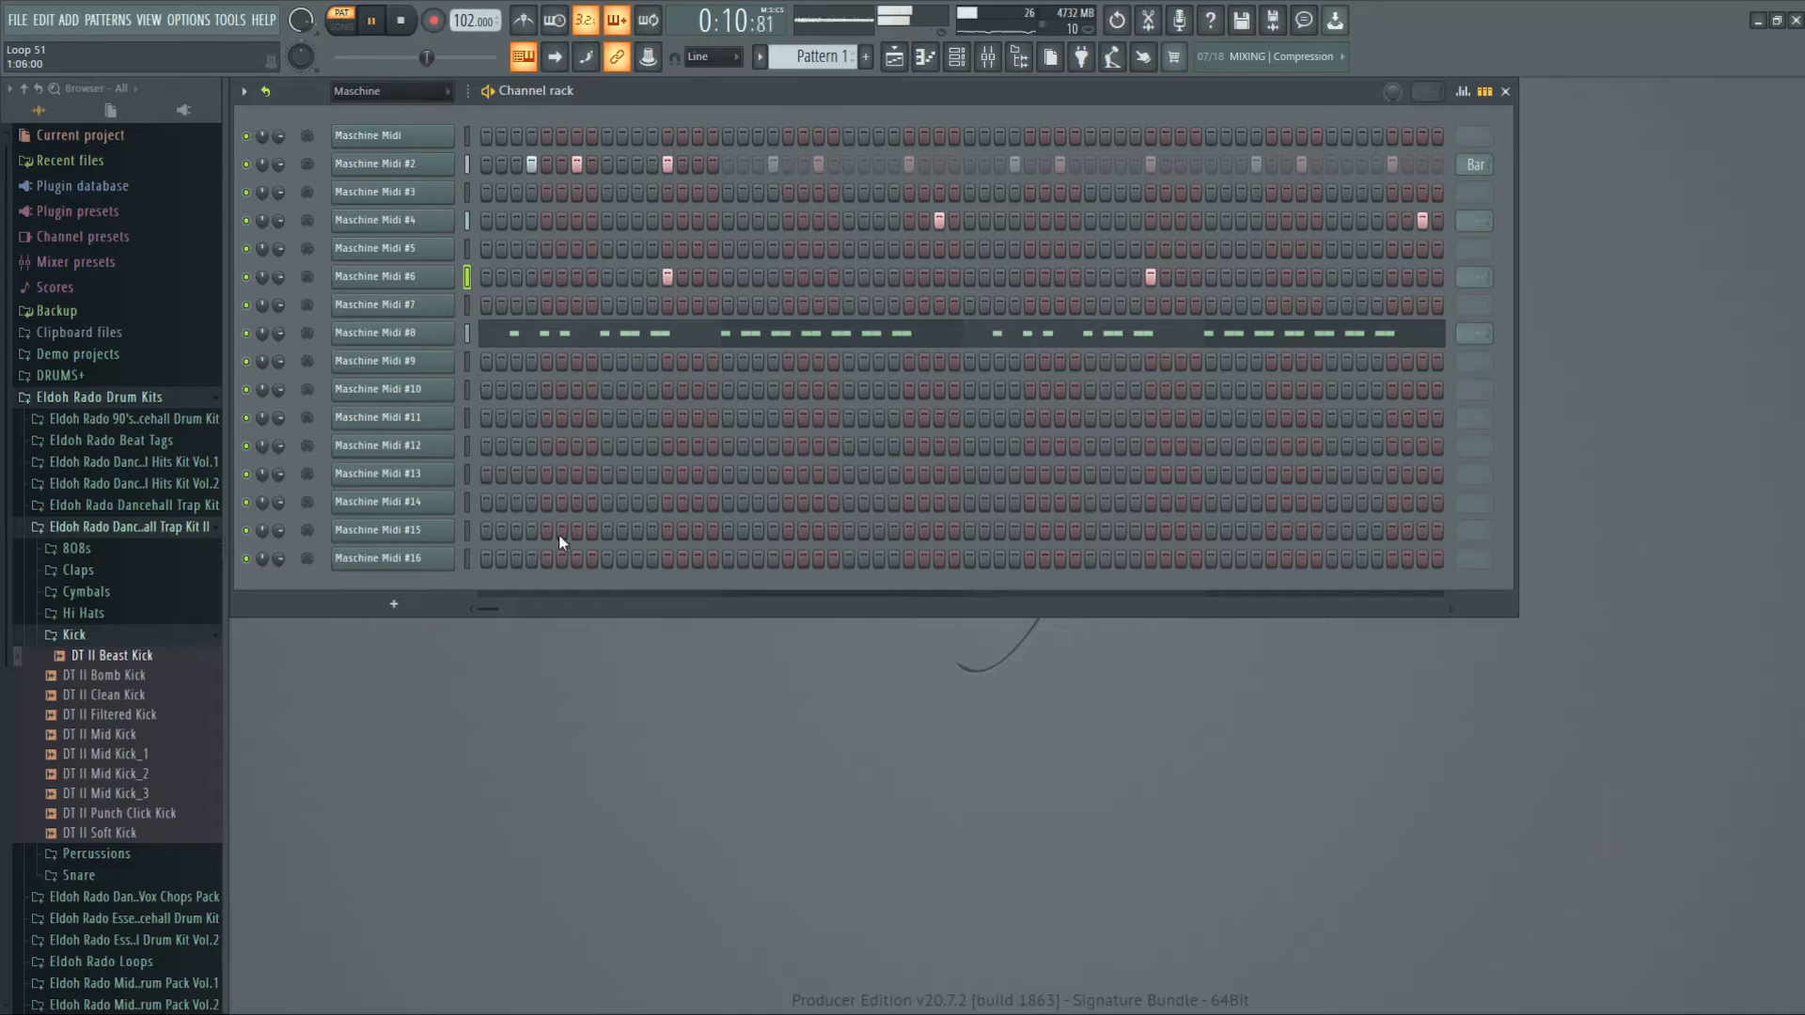
left_click_drag(488, 607, 555, 611)
left_click(805, 276)
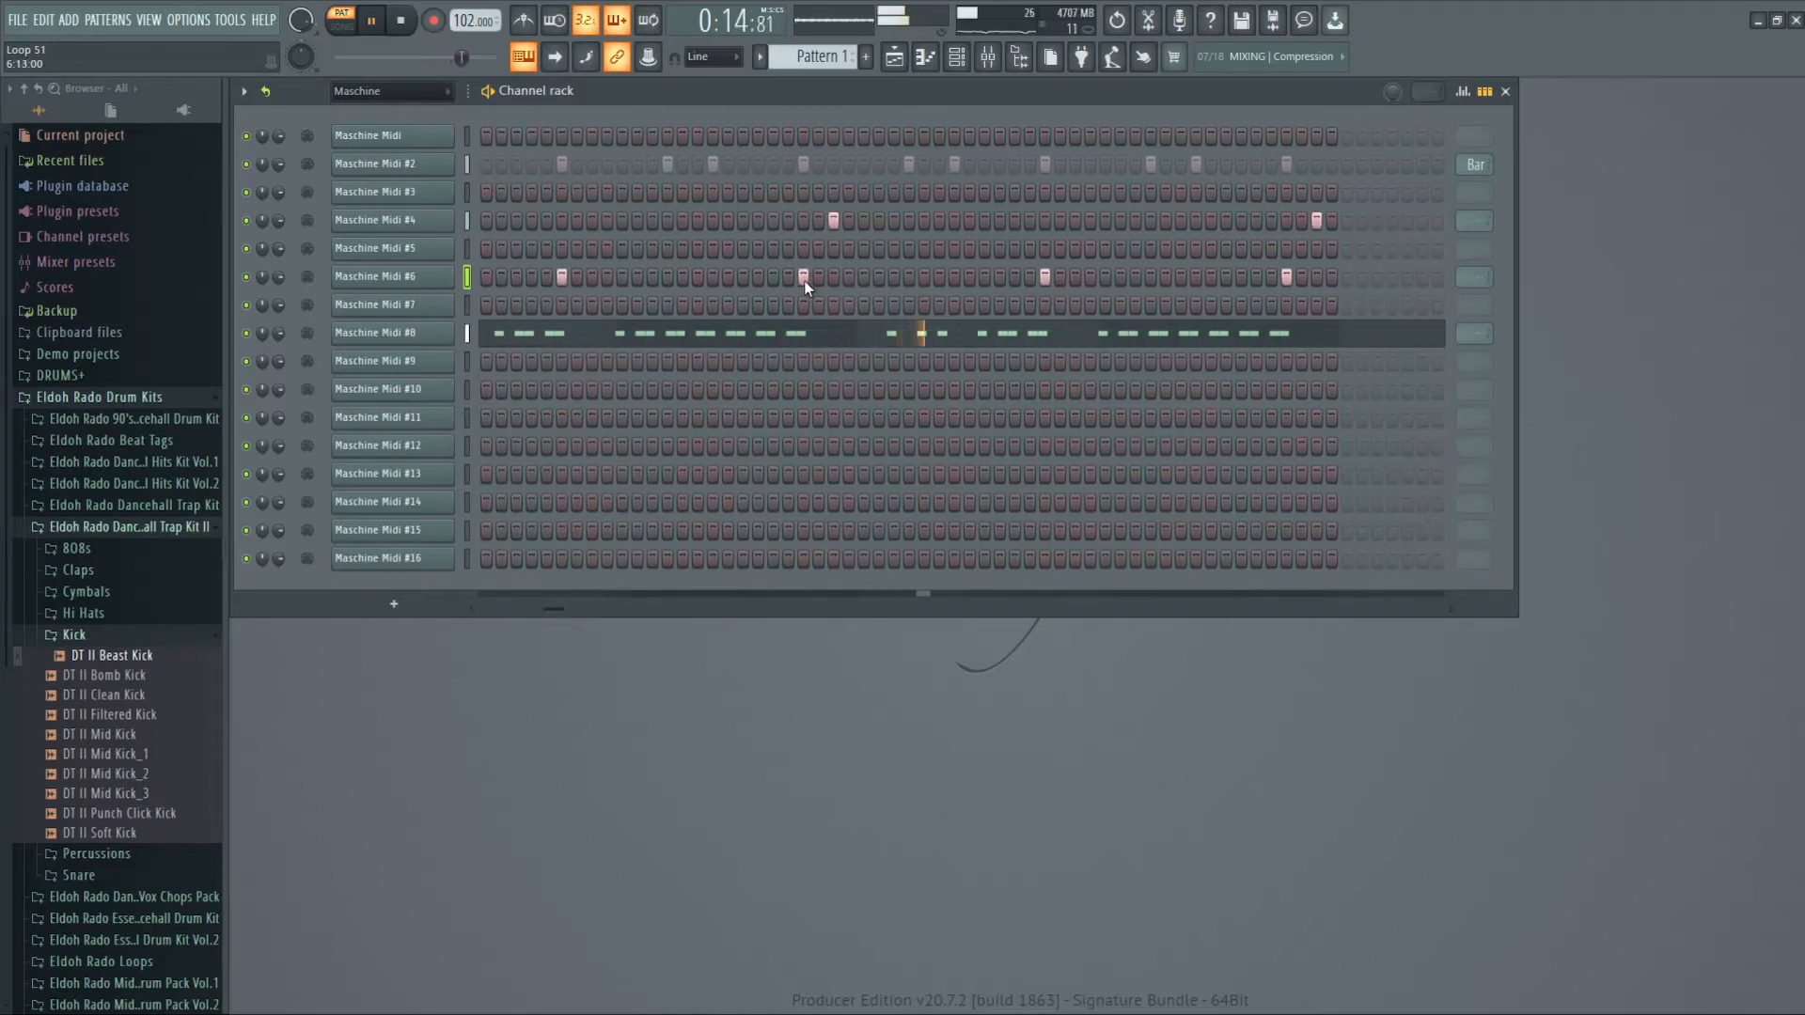
left_click(1286, 276)
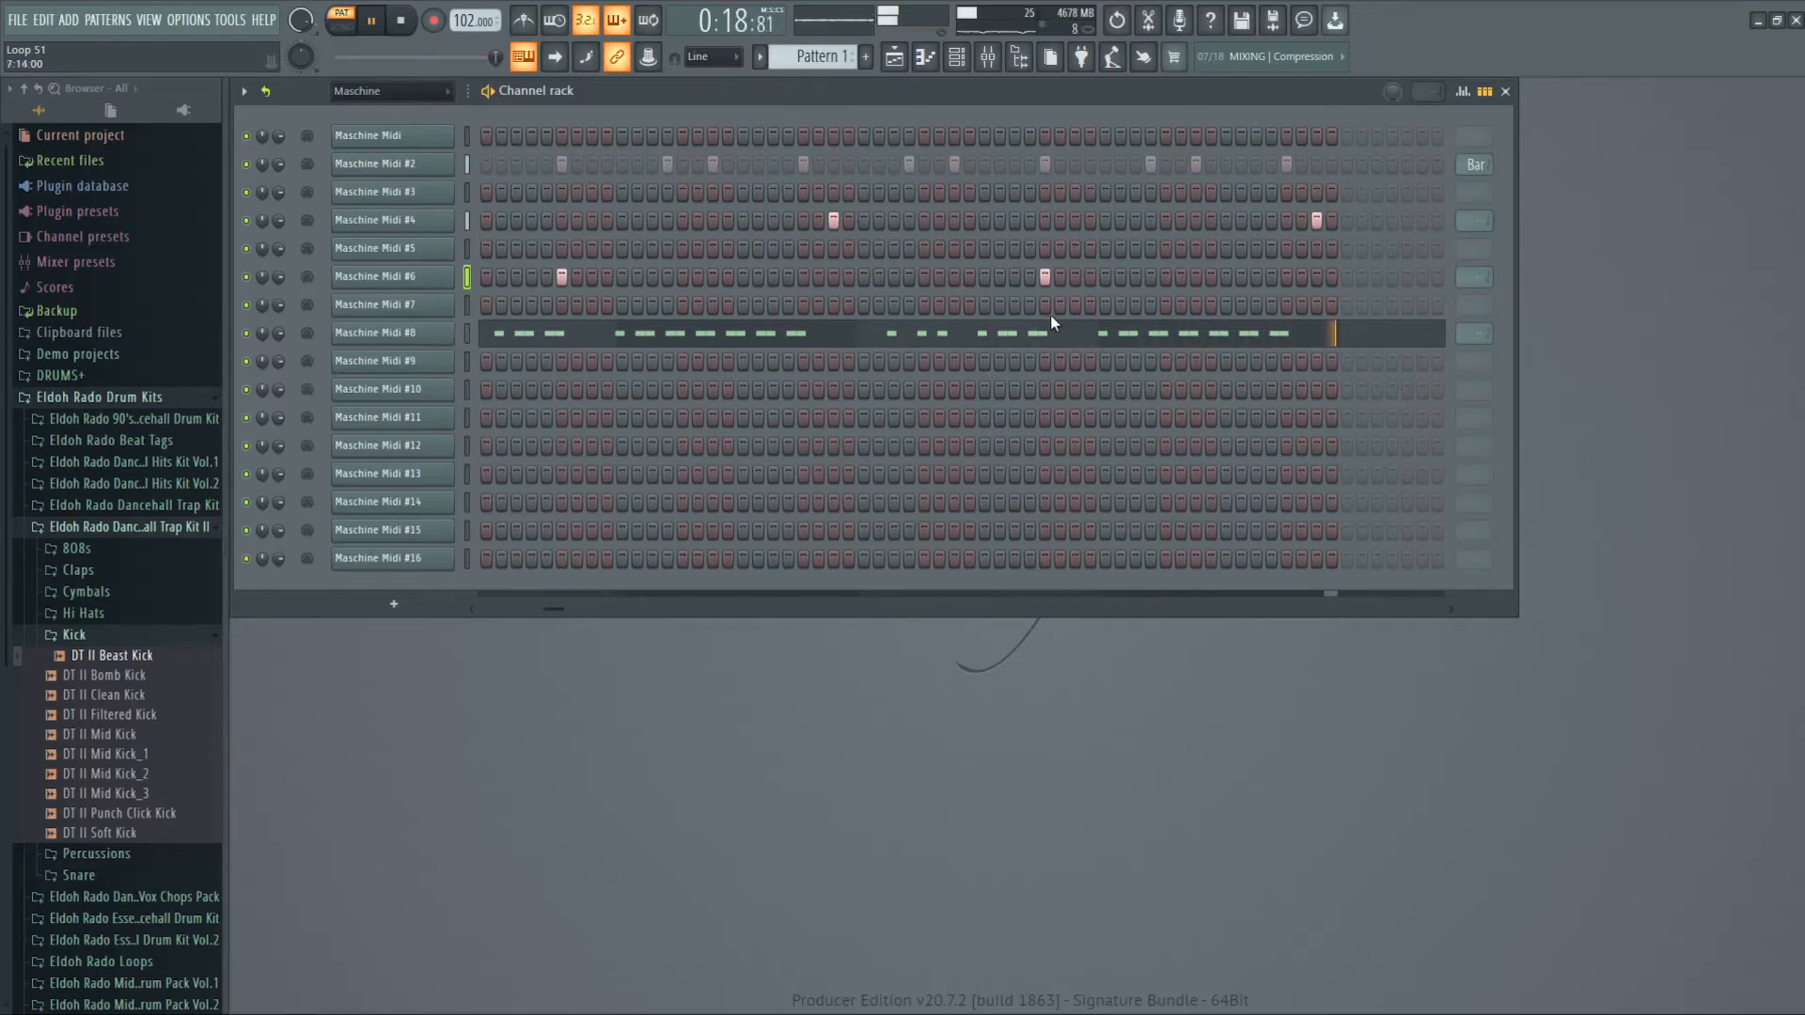
left_click_drag(553, 607, 472, 608)
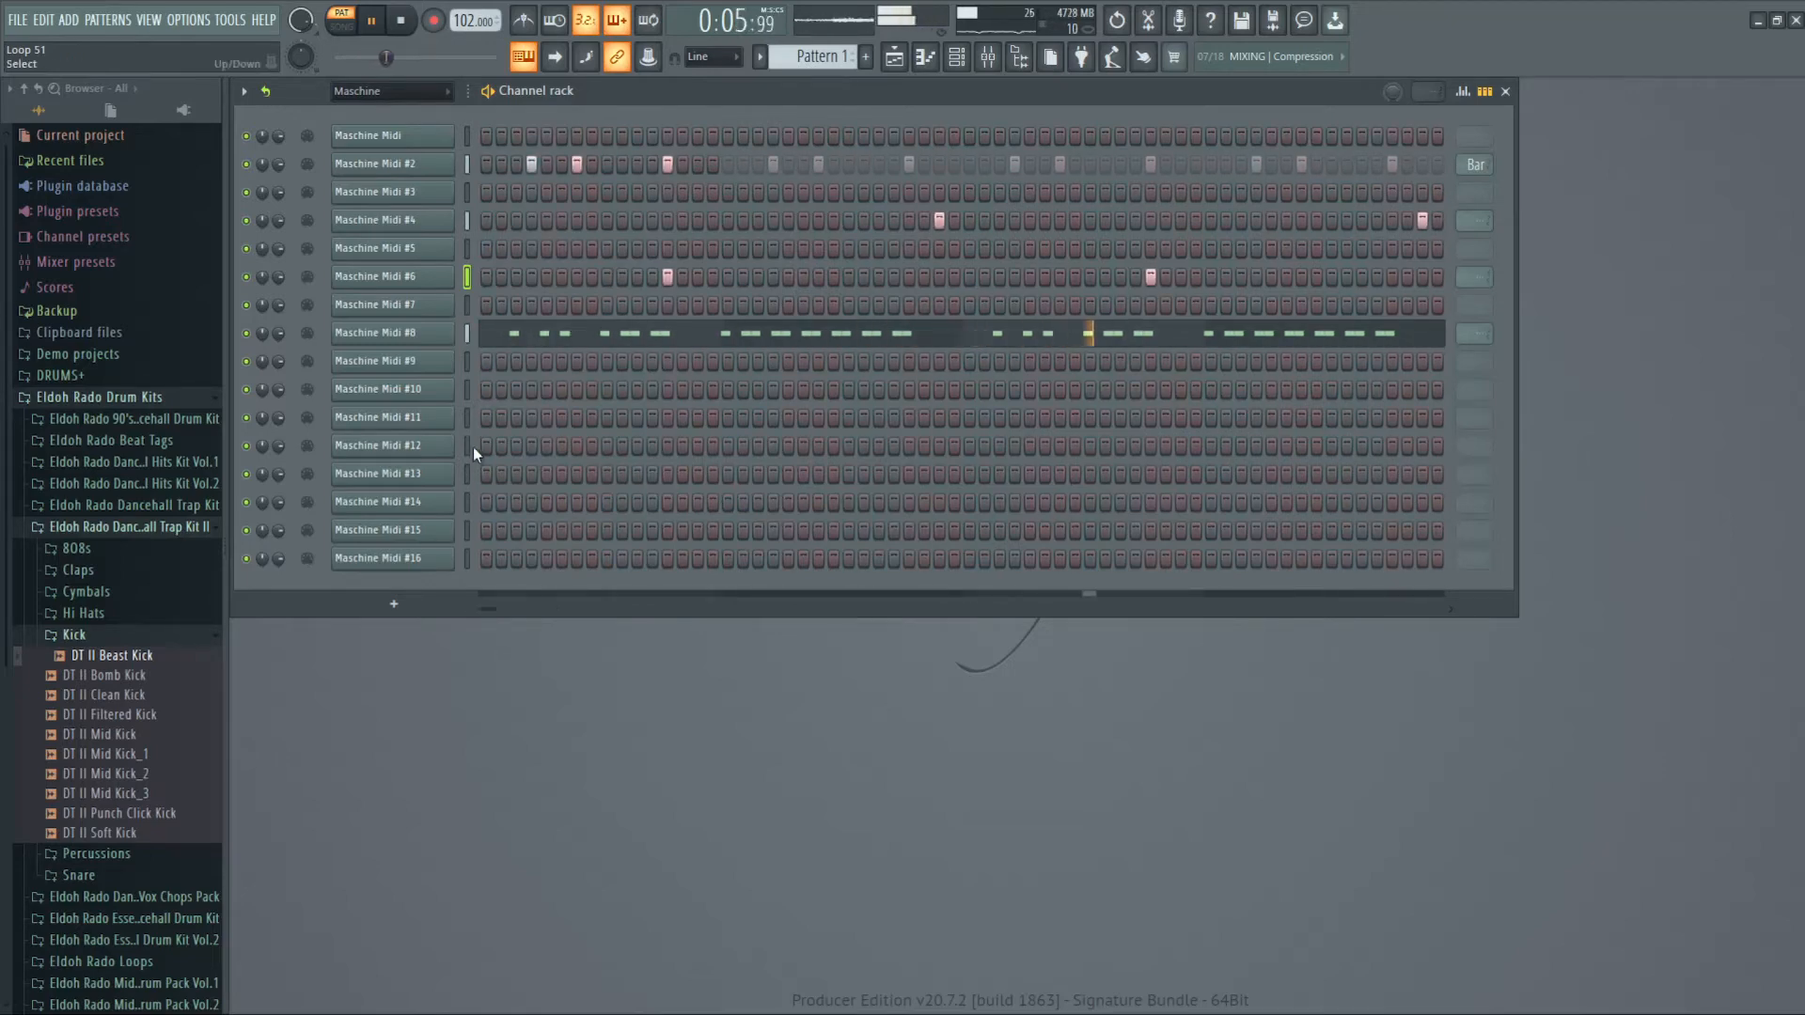
key("space")
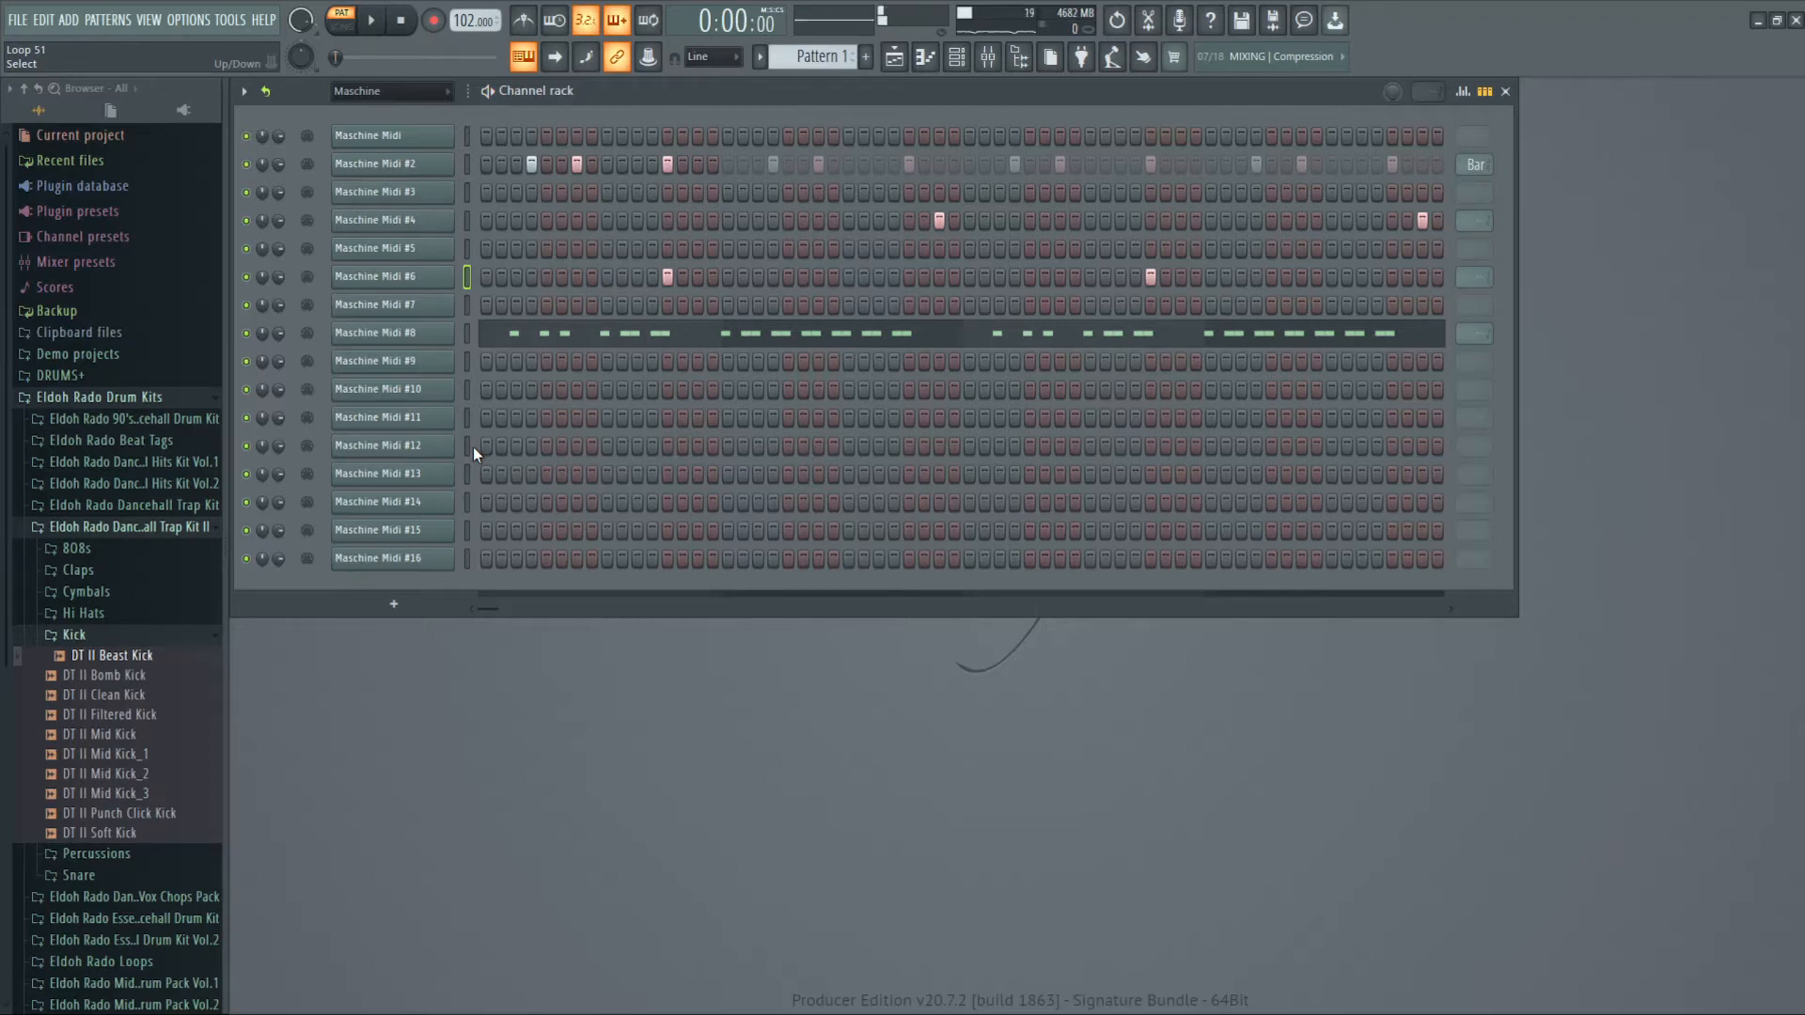
key("space")
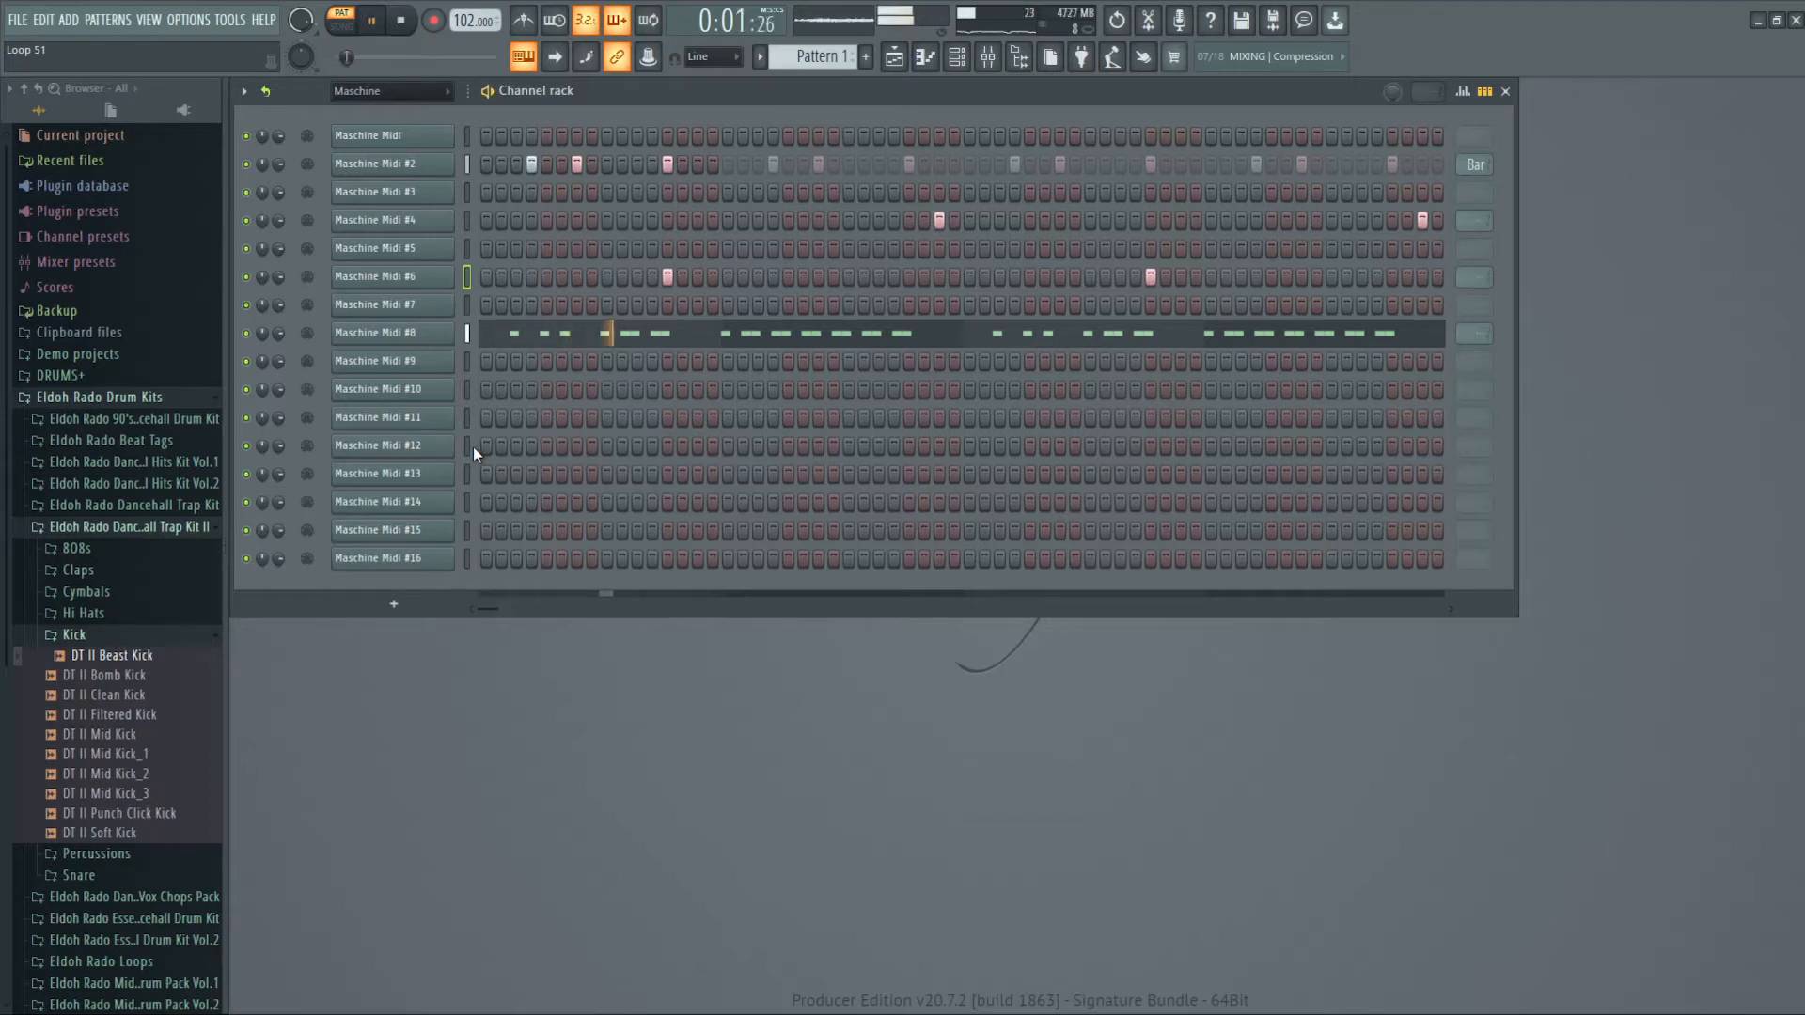
- Set Maschine Midi #3 to loop every bar and try it with hits on all 16 steps
left_click(1464, 195)
left_click(1505, 285)
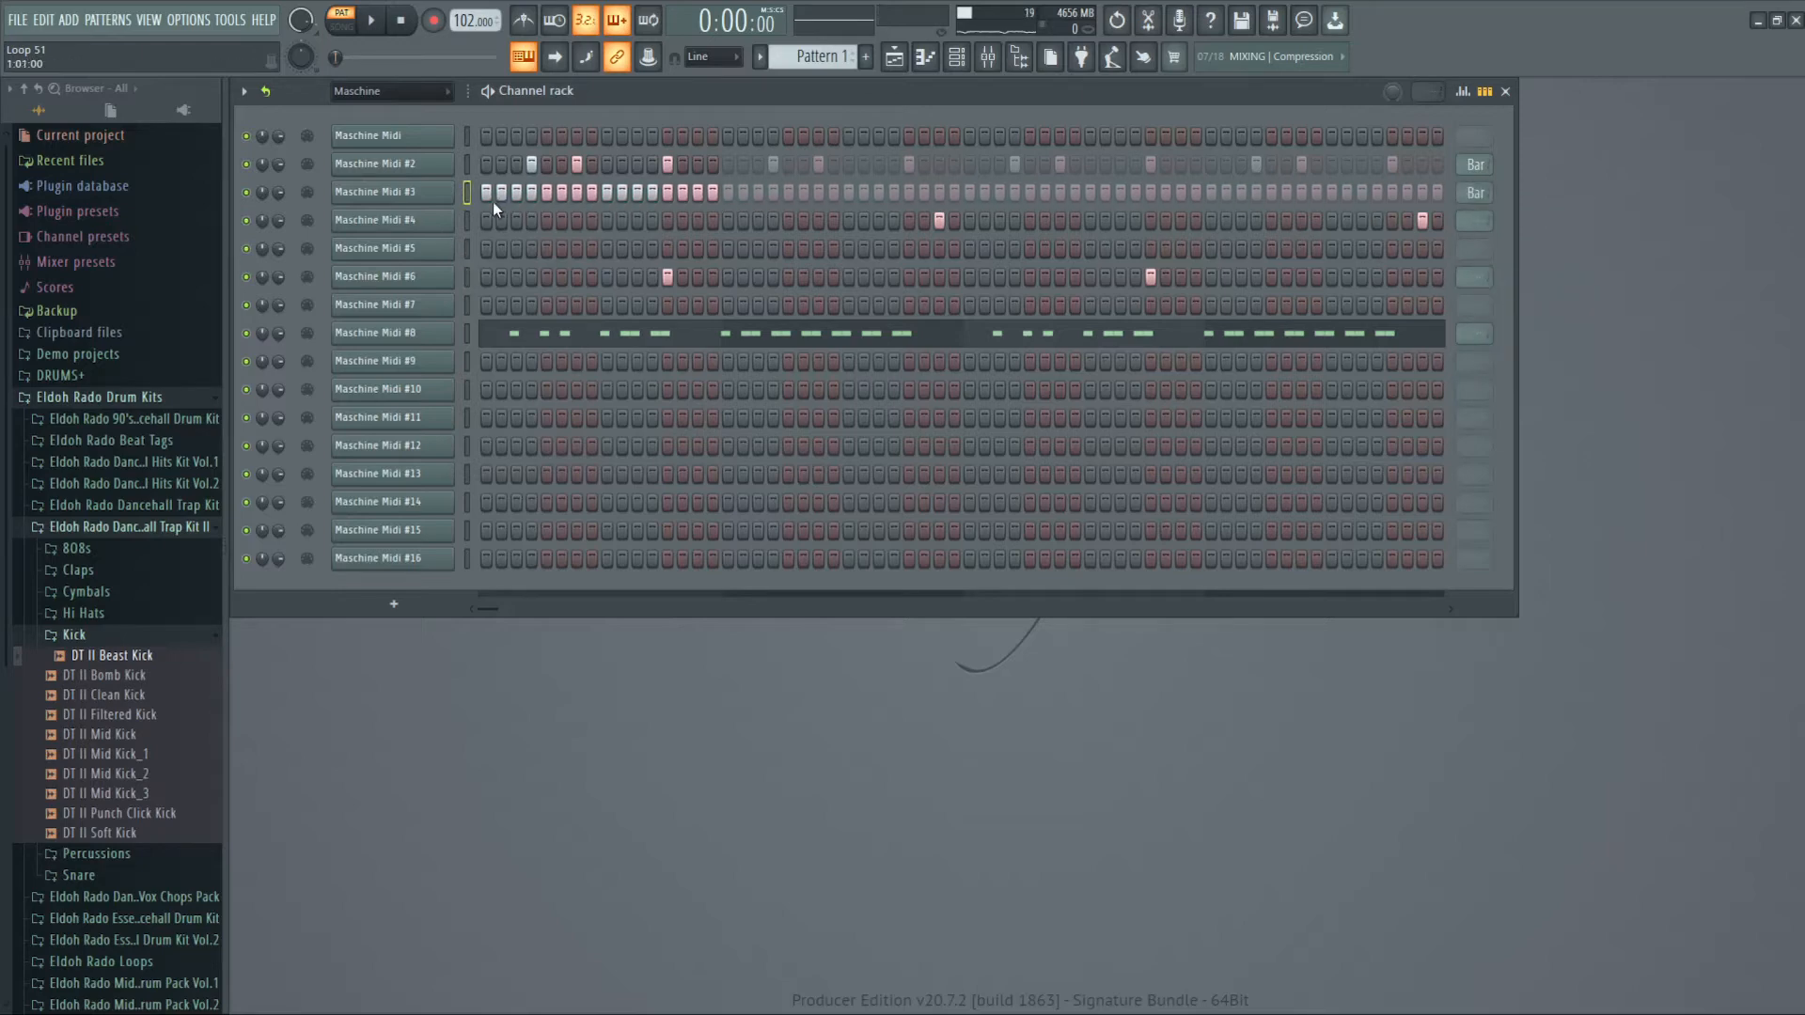
key("space")
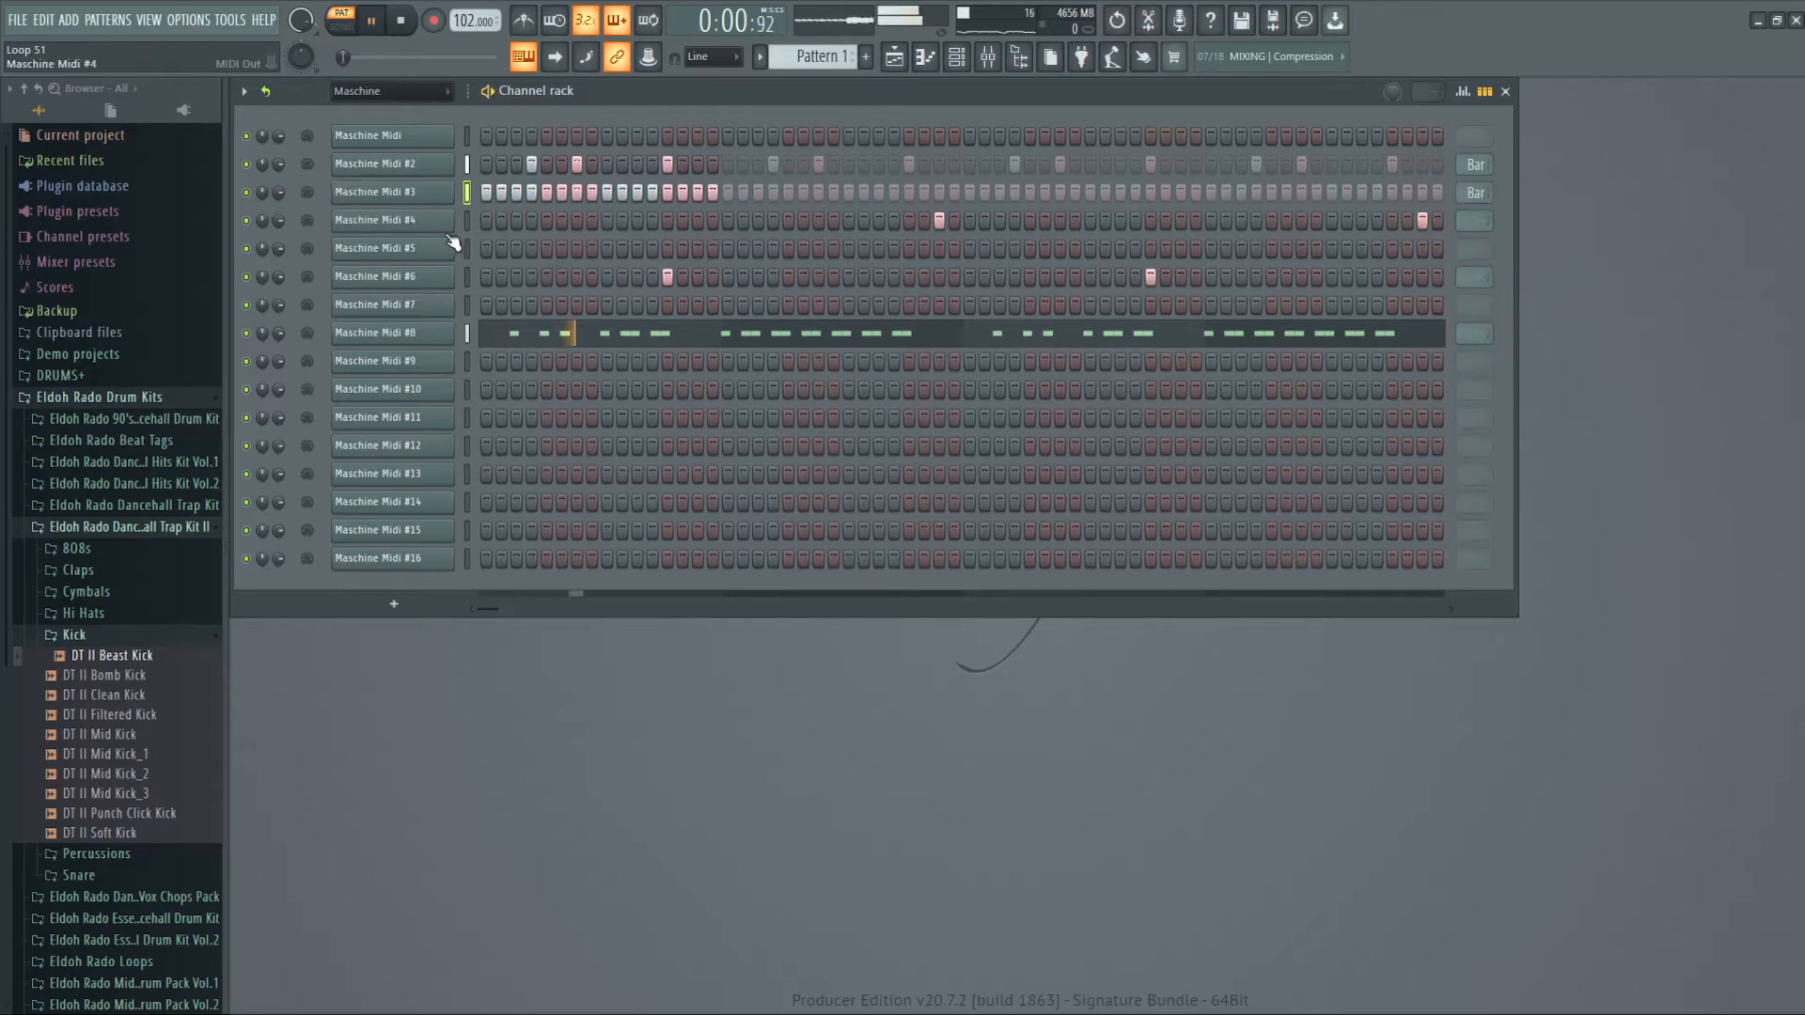
key("space")
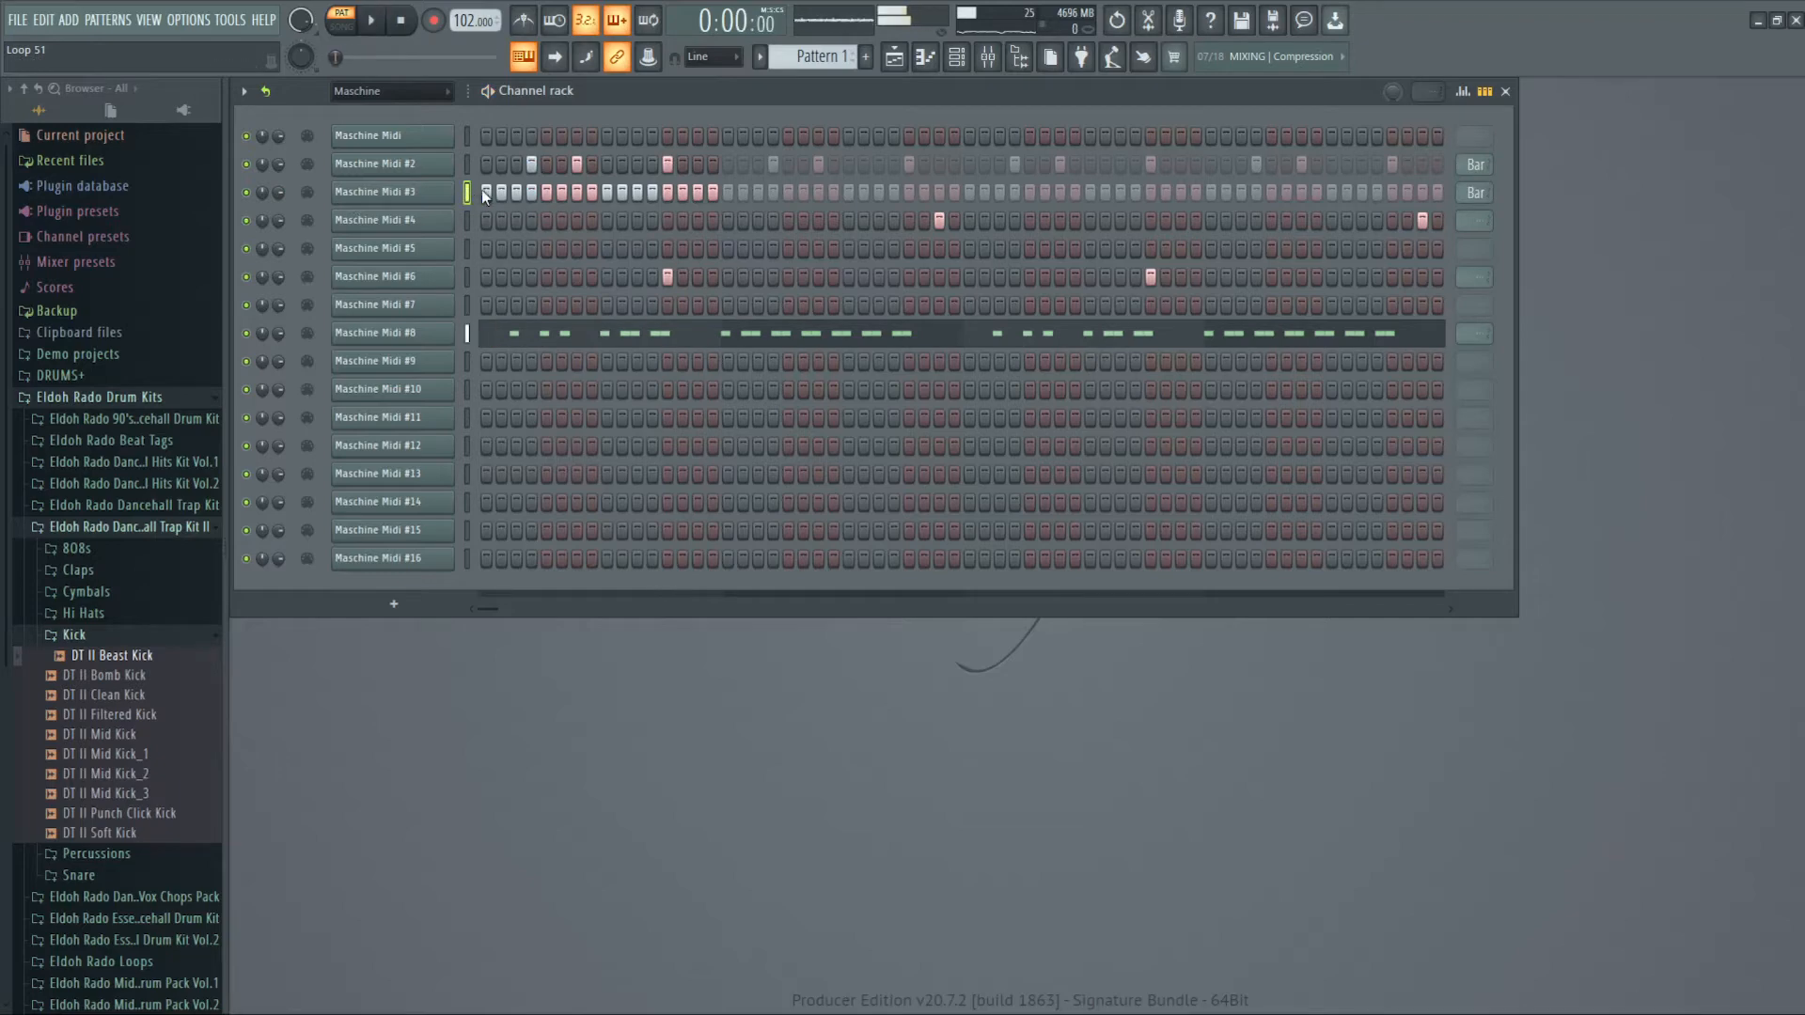
- Try Maschine Midi #3 filled on every 2 steps, and on every 4 steps, playing each version
right_click(432, 192)
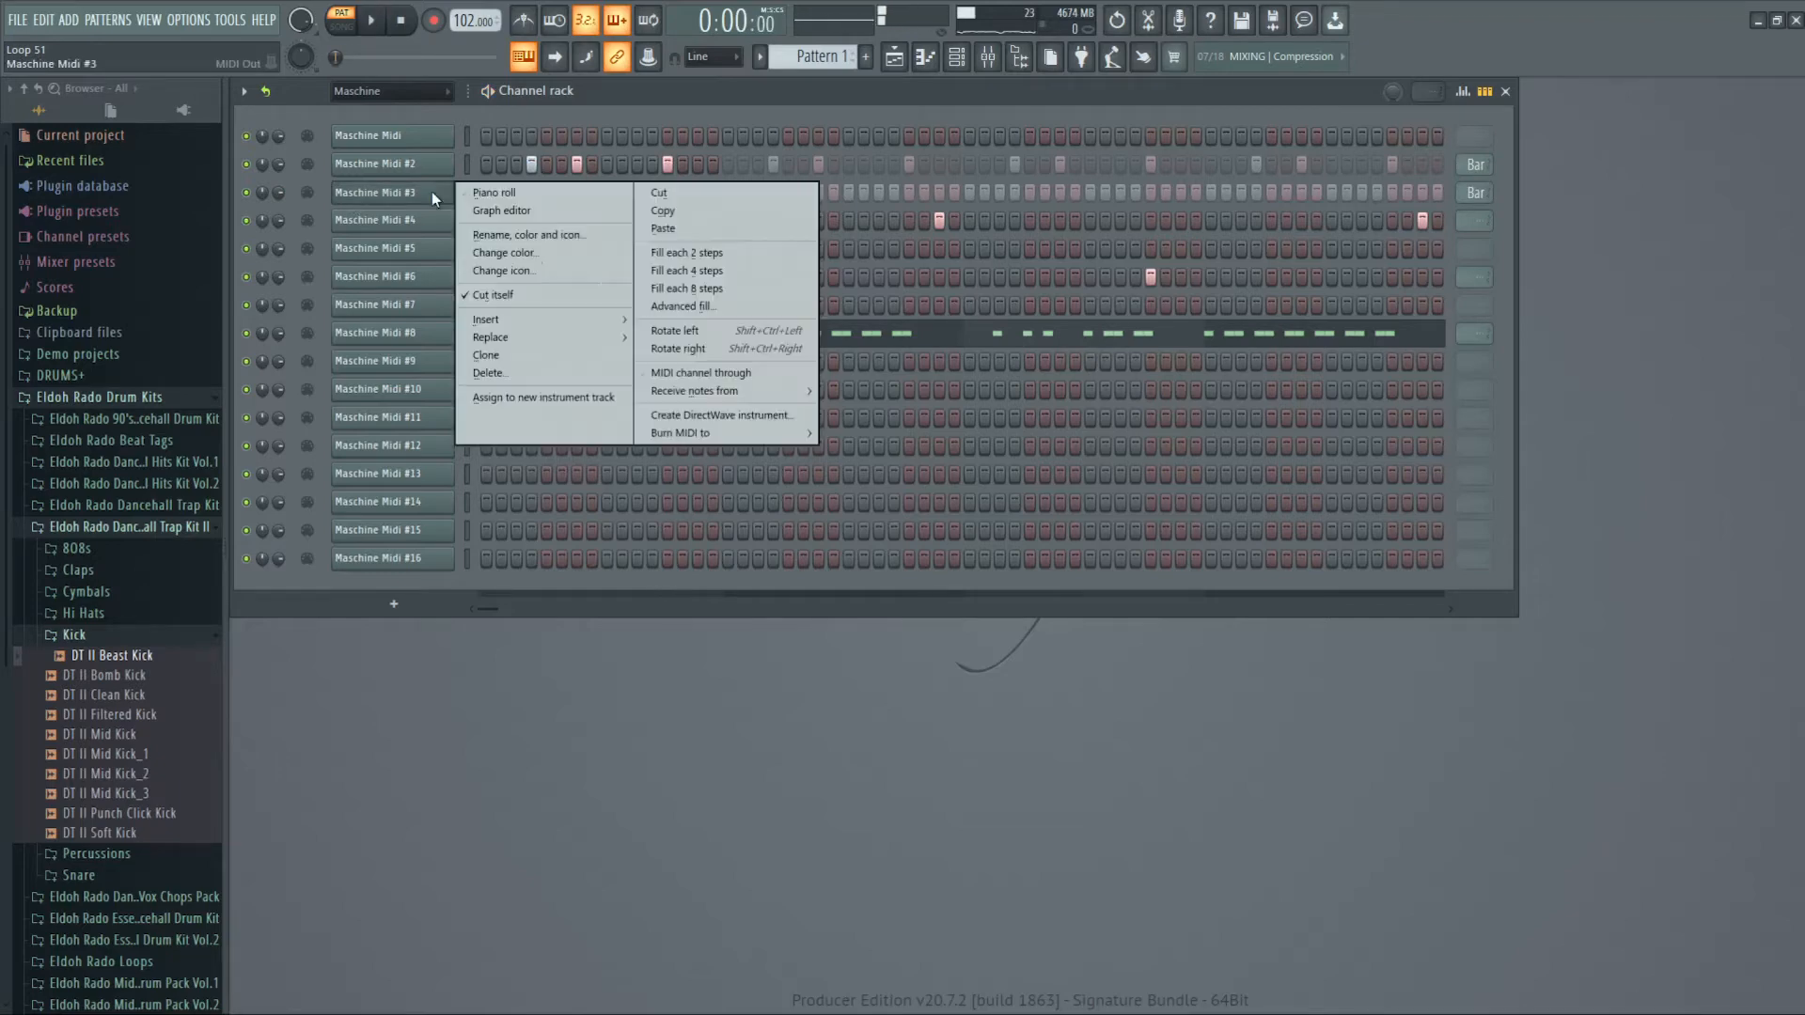
left_click(714, 254)
key("space")
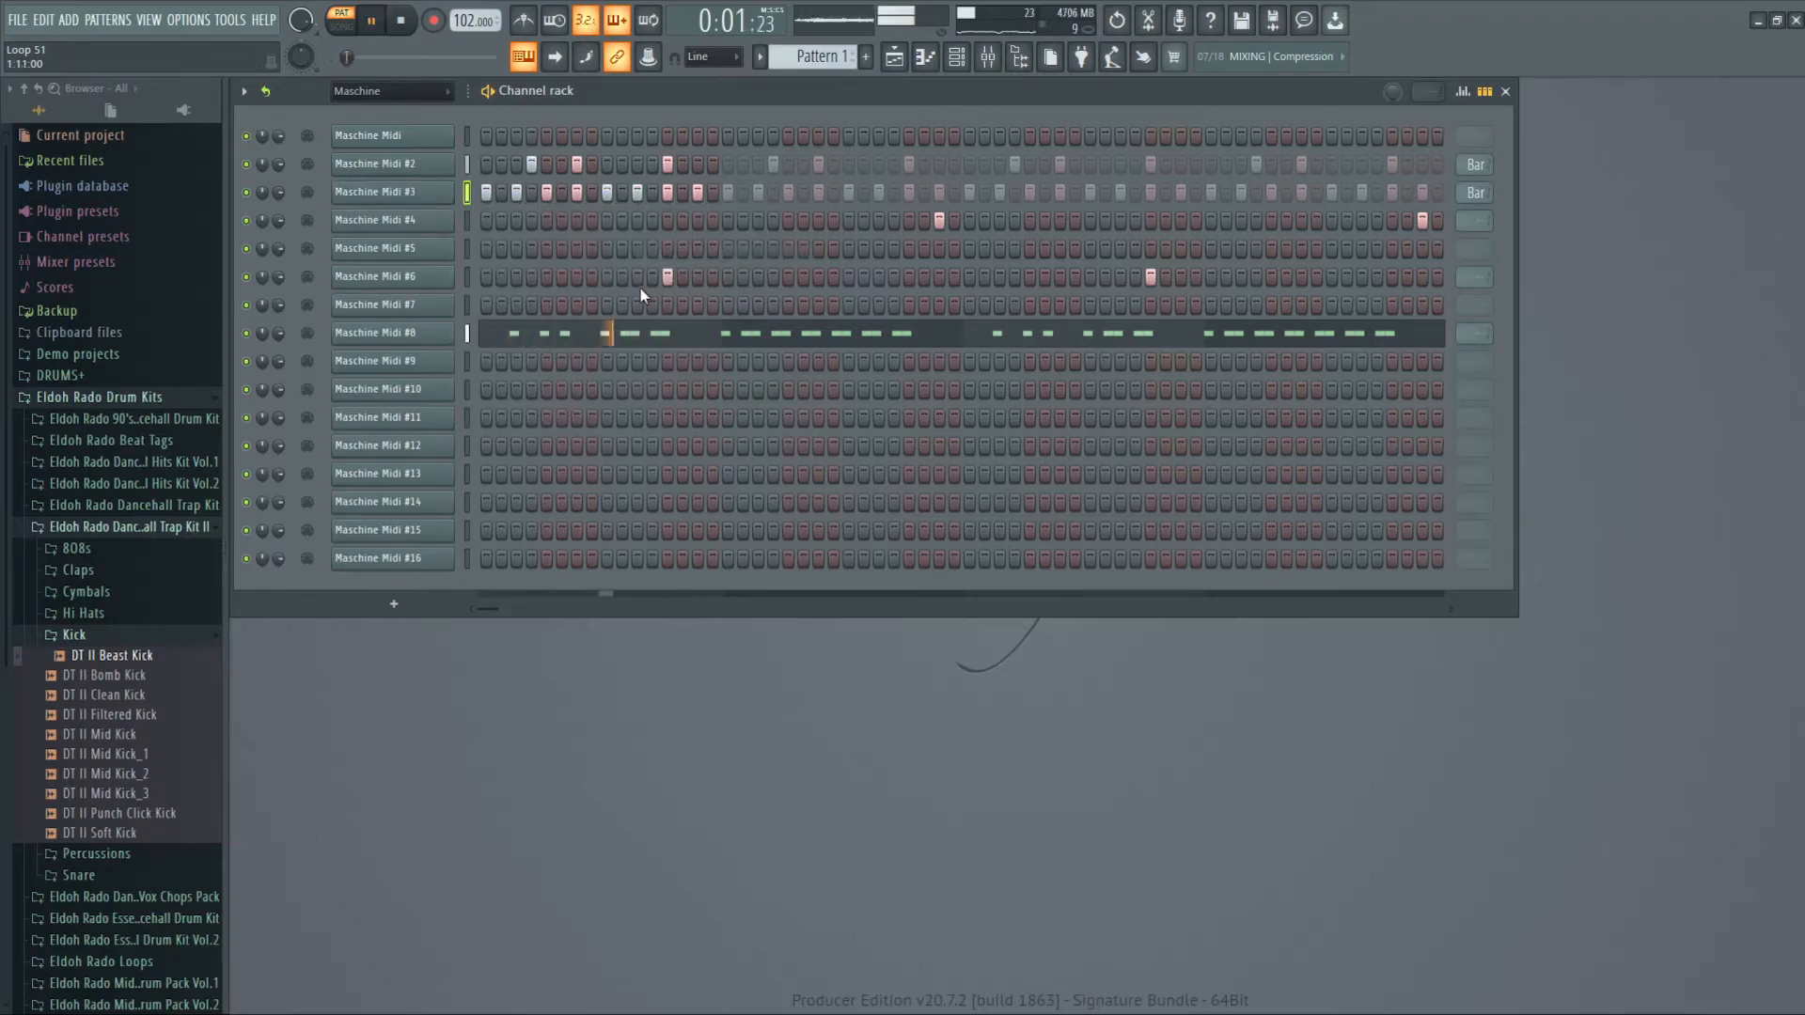
key("space")
right_click(453, 187)
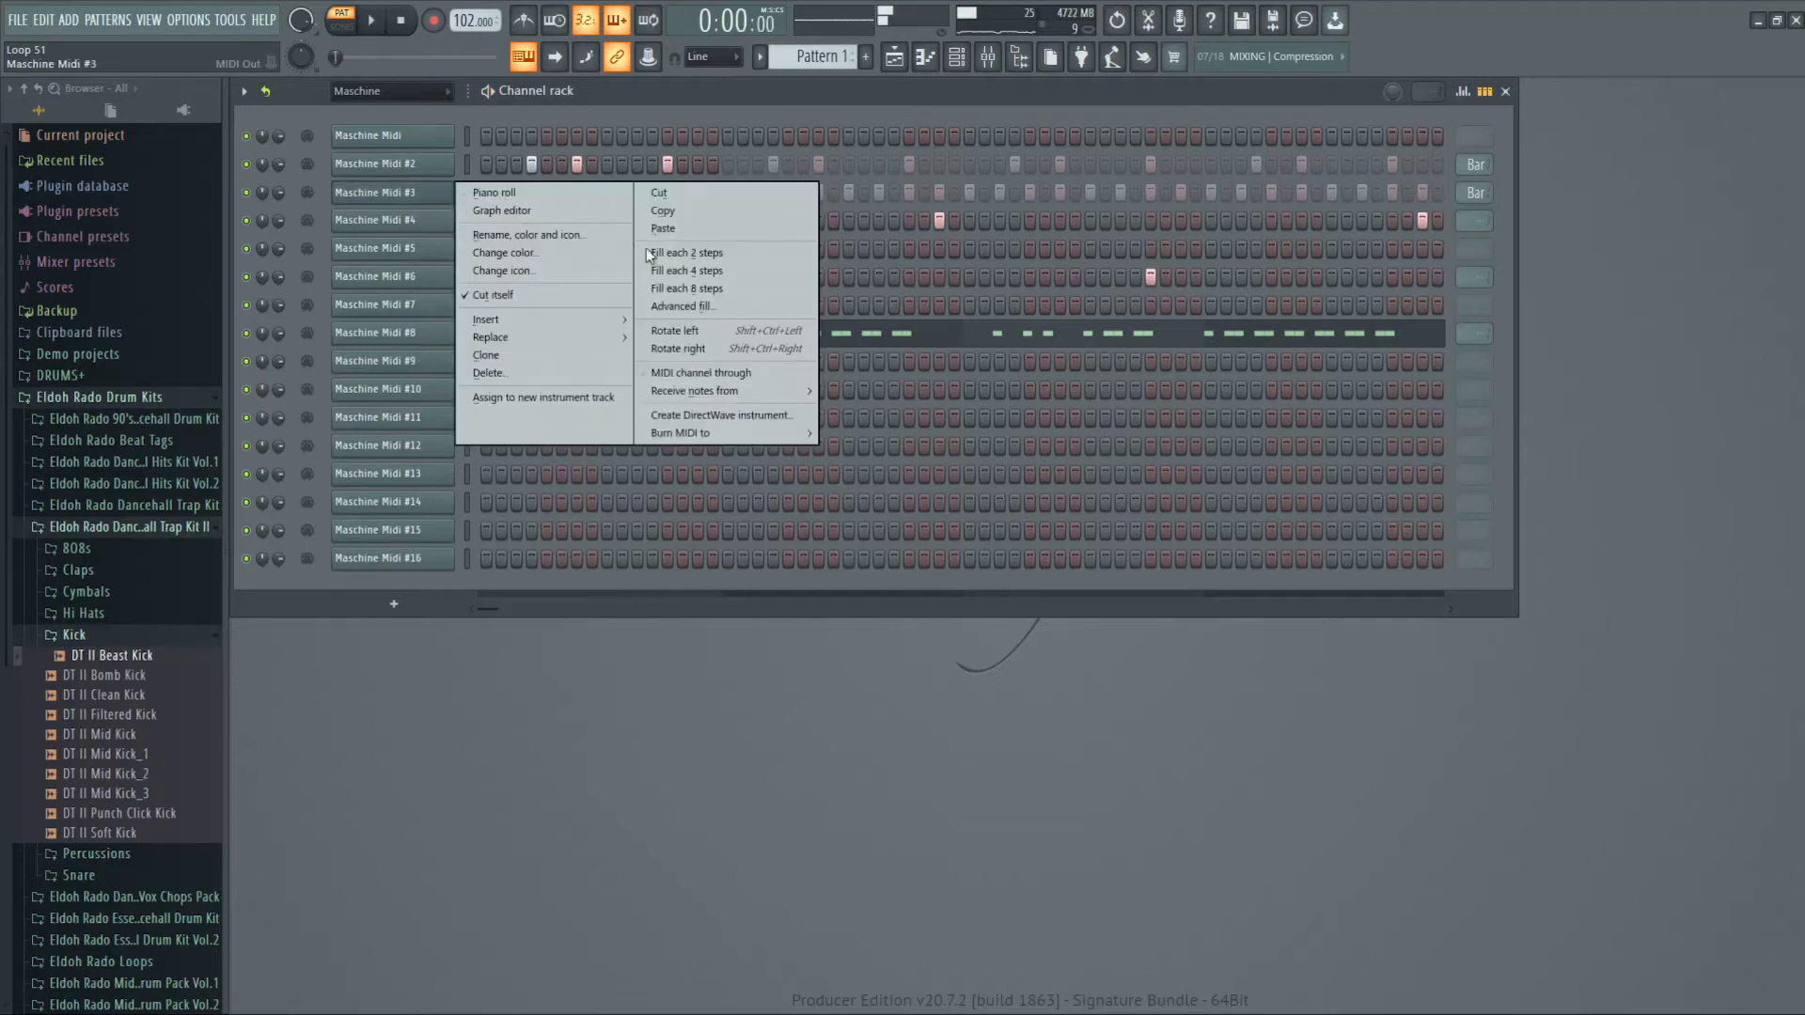
left_click(671, 287)
key("space")
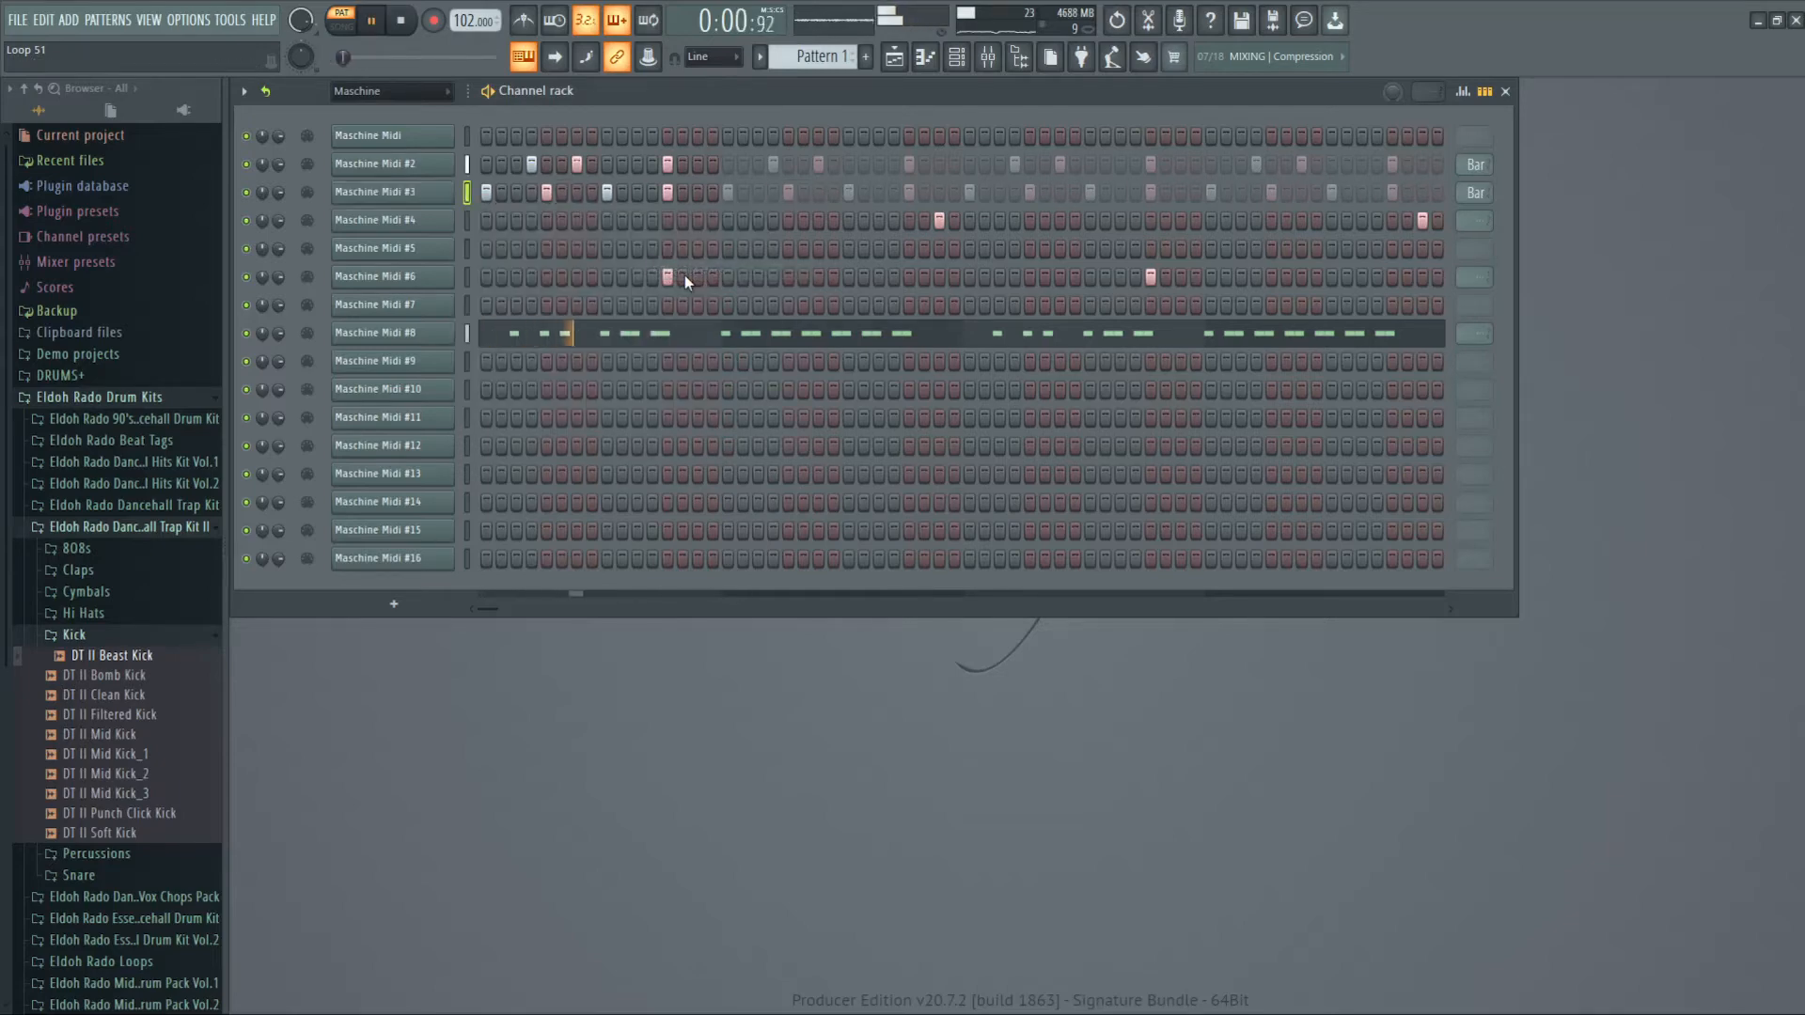
key("space")
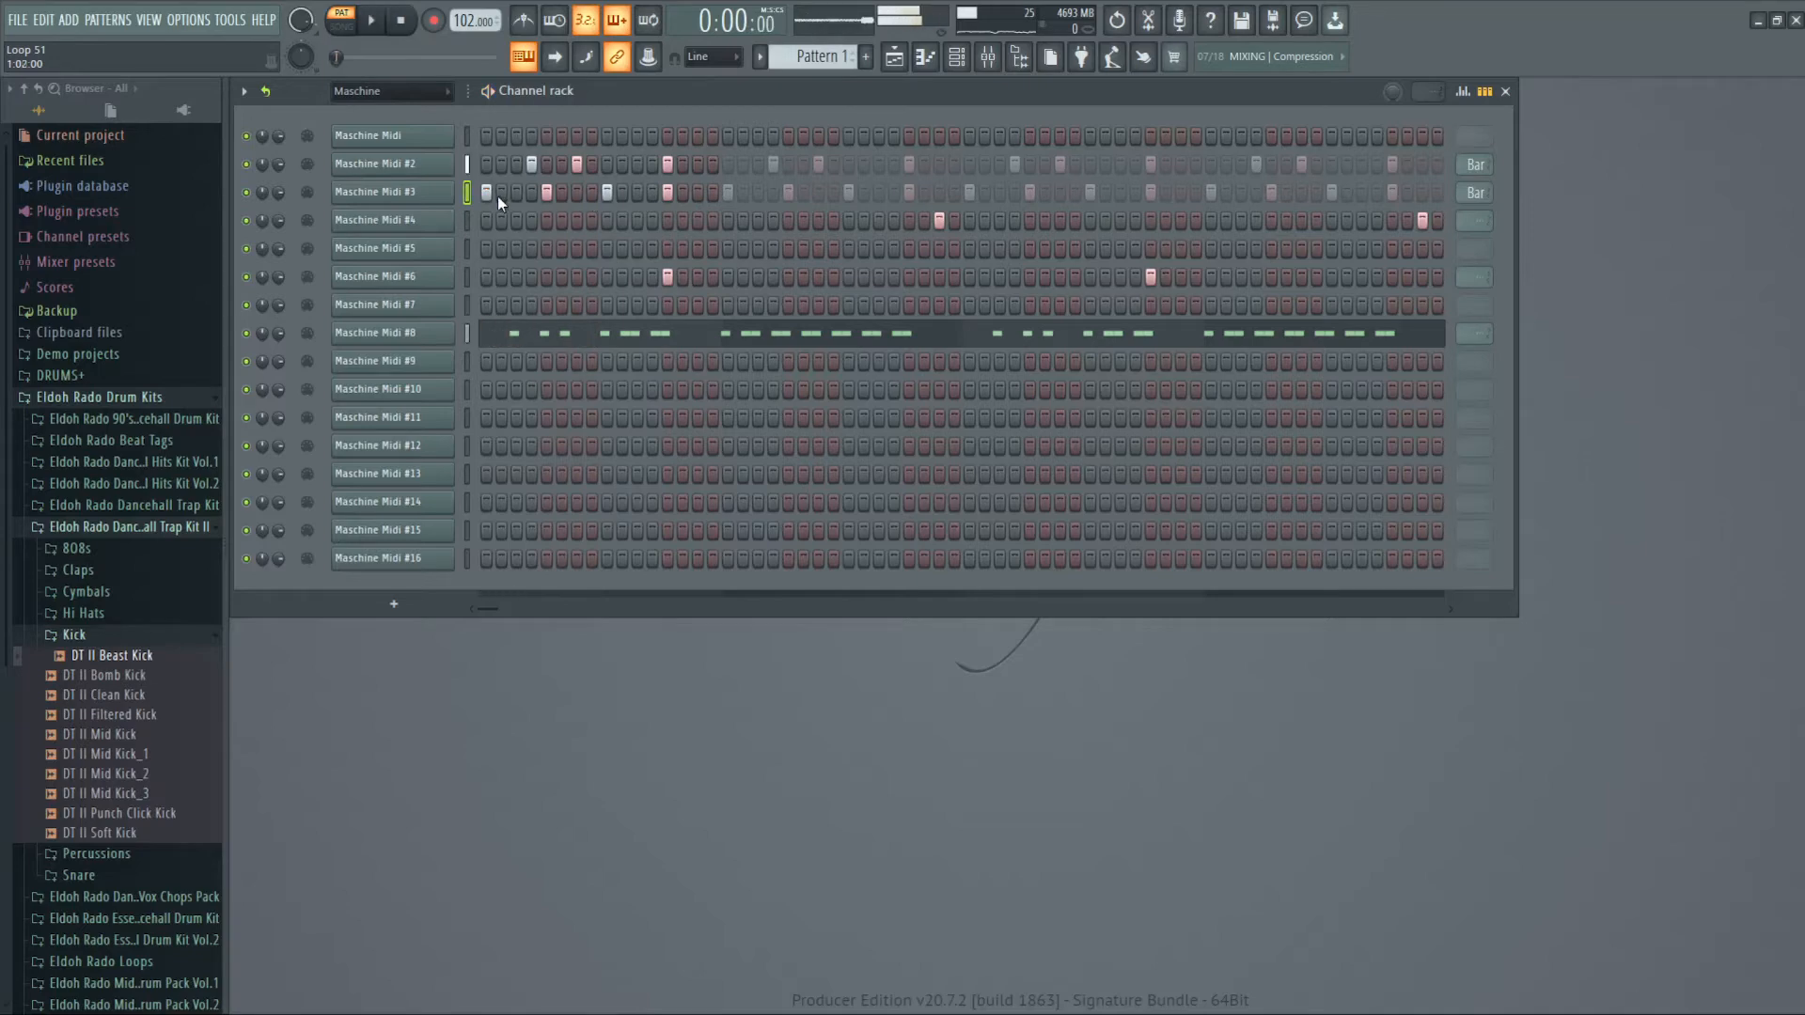
- Move the first Maschine Midi #3 hit from step 1 to step 3 and play the pattern
left_click(489, 193)
left_click(515, 192)
key("space")
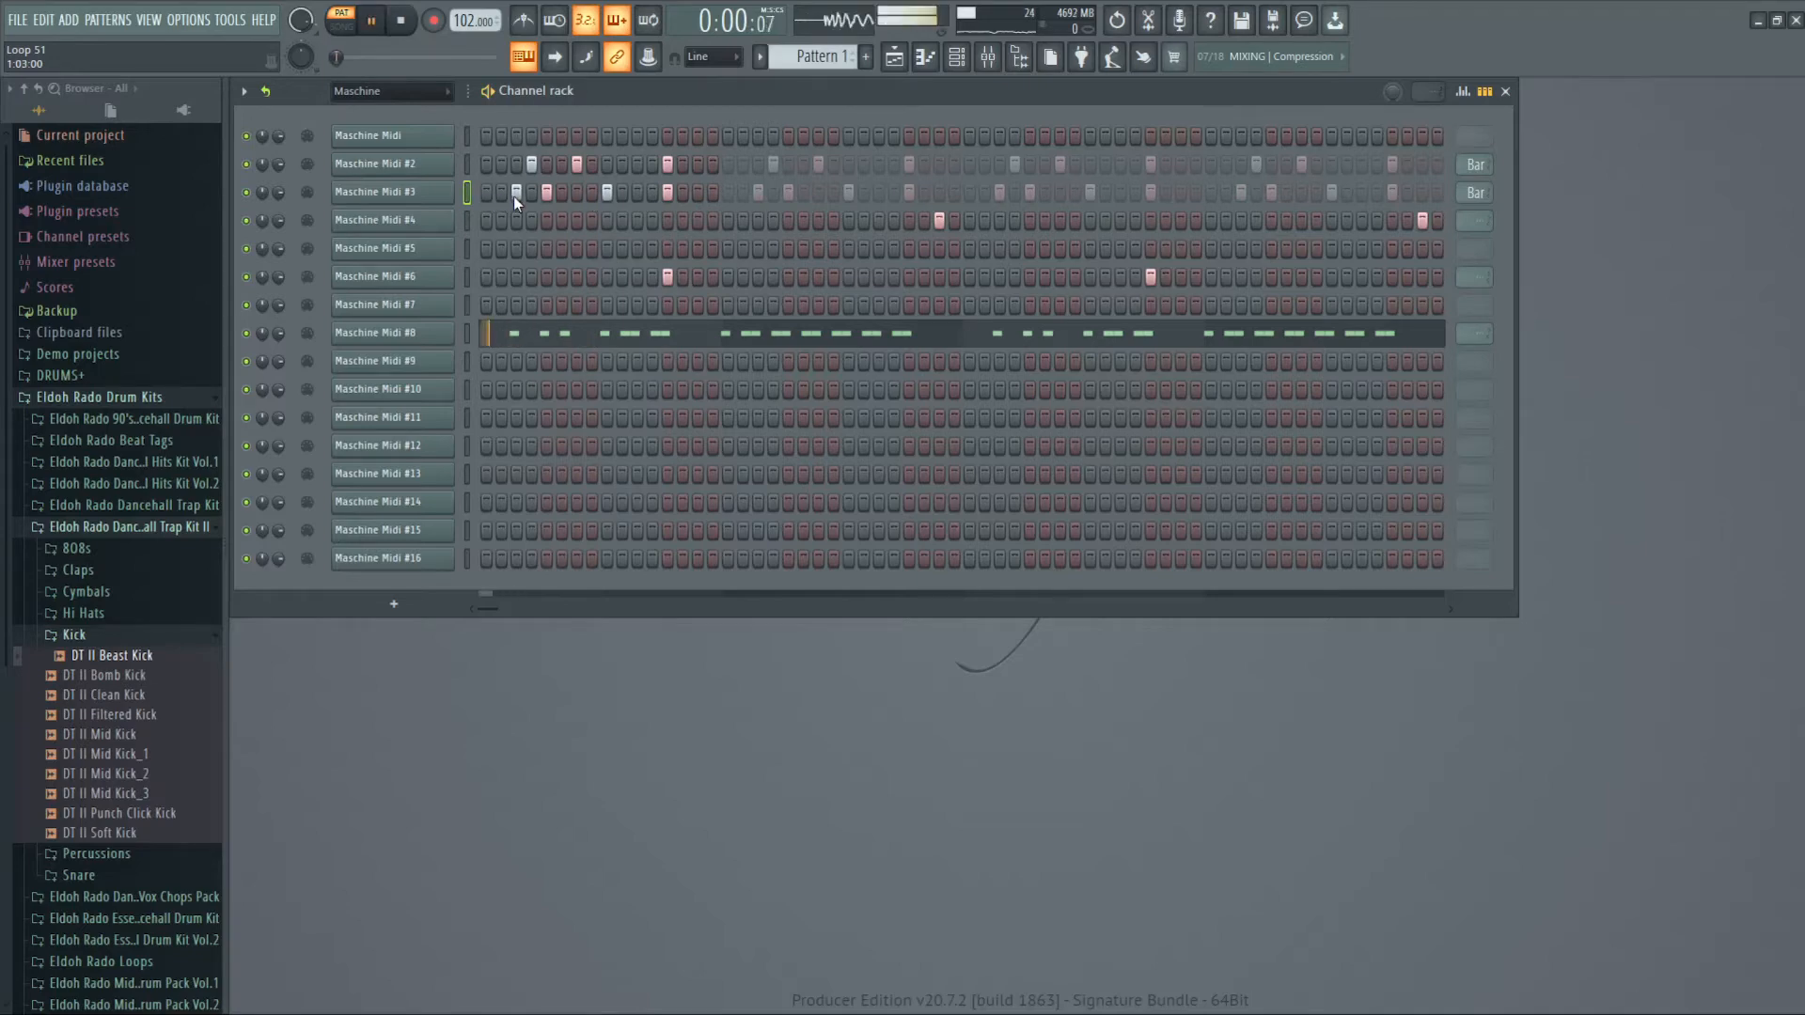
key("space")
right_click(434, 192)
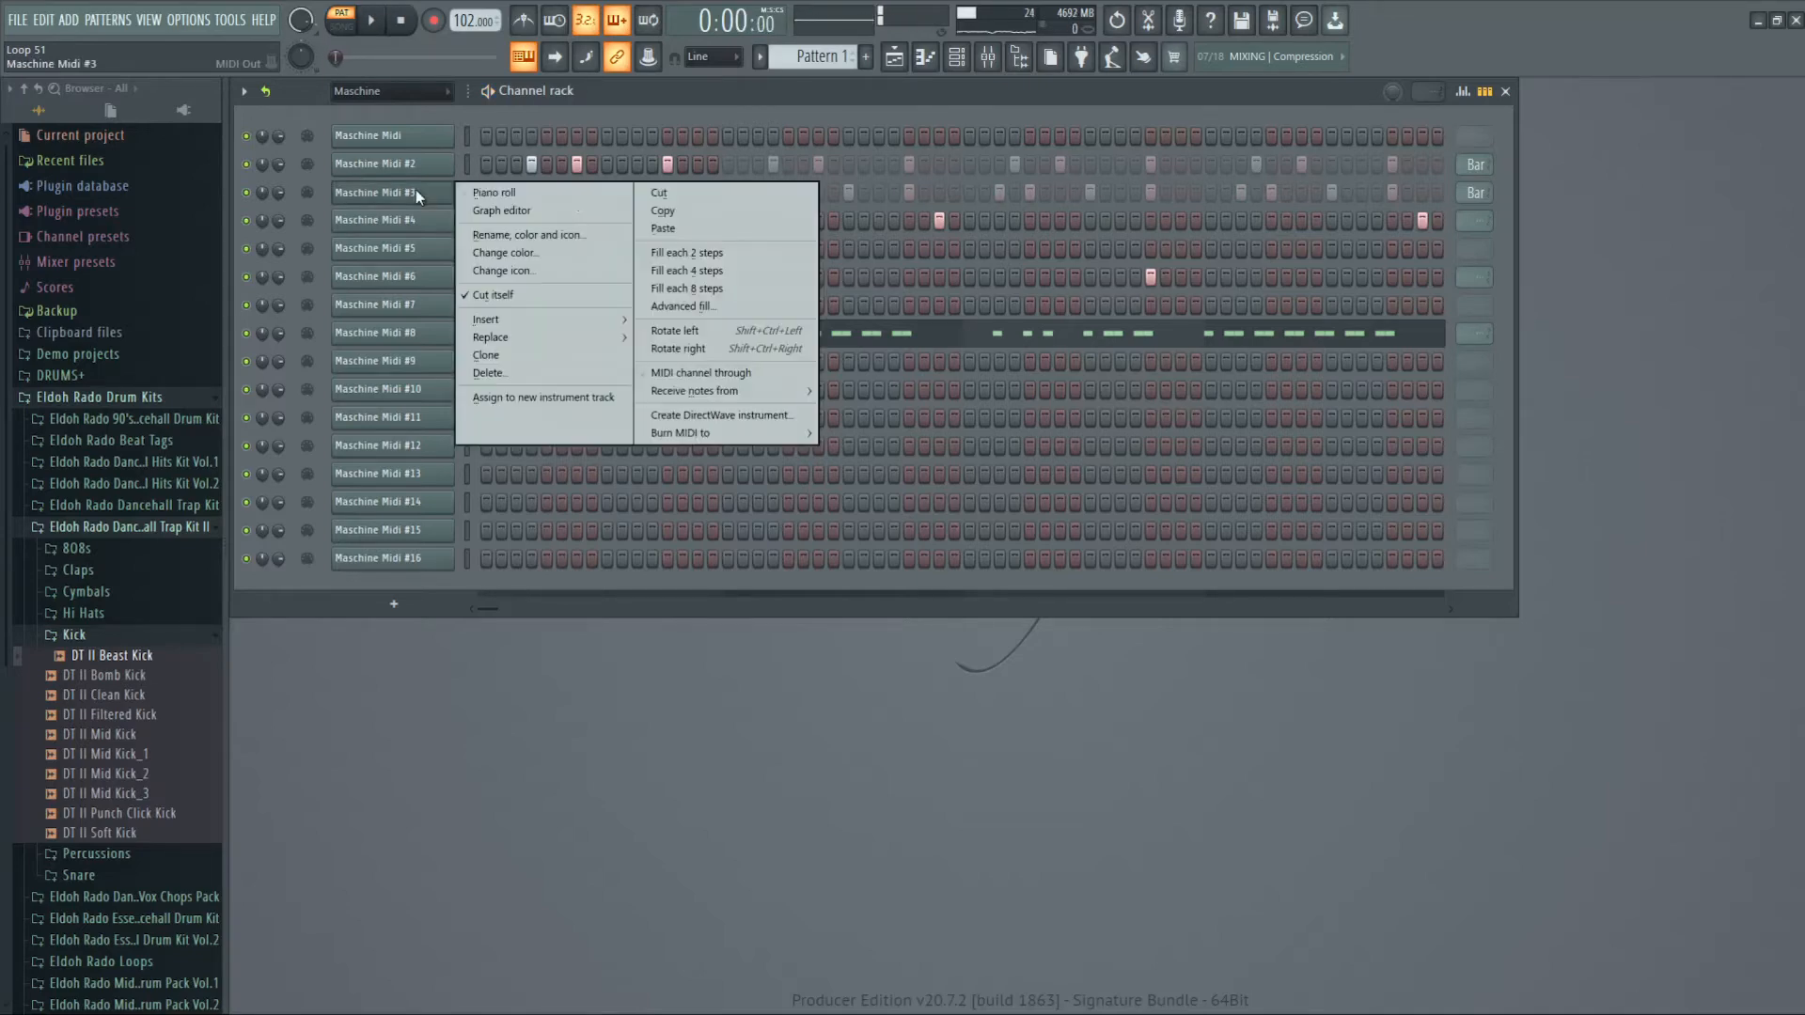
key("Escape")
- Try Maschine Midi #3 at step 3 alone and with a second hit at step 4, 5 or 6, clearing the row
key("space")
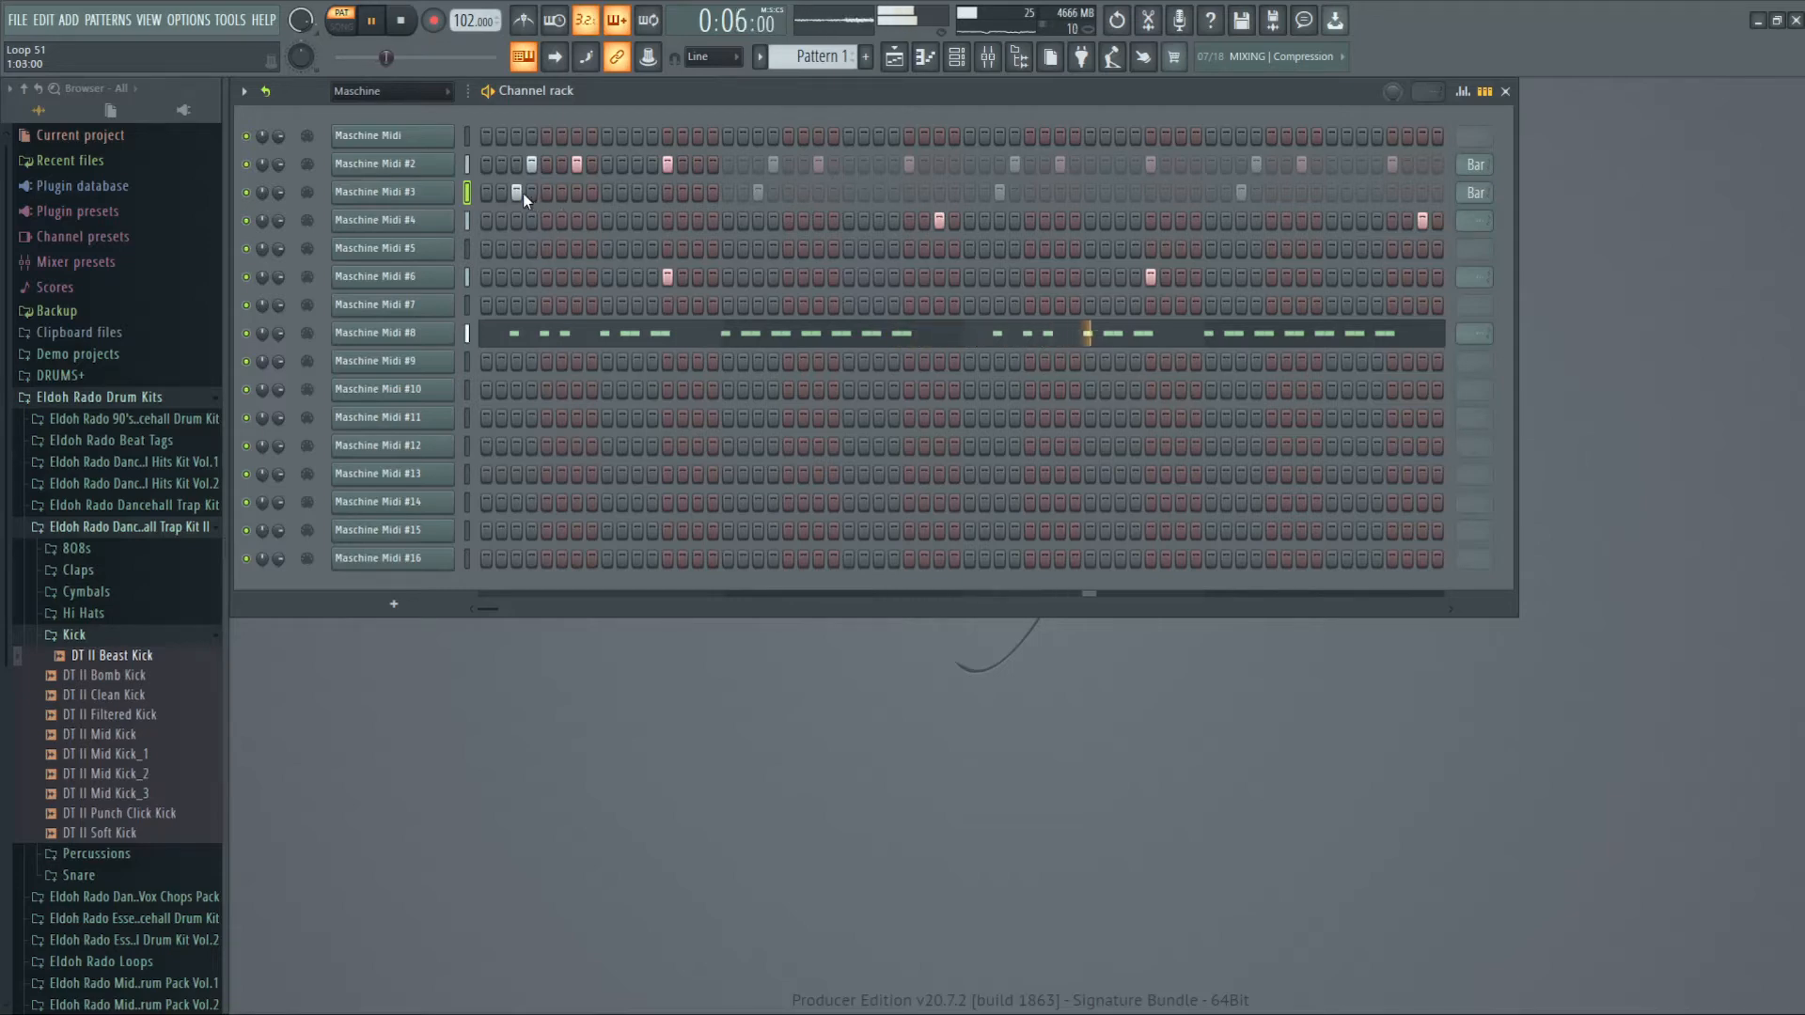
key("space")
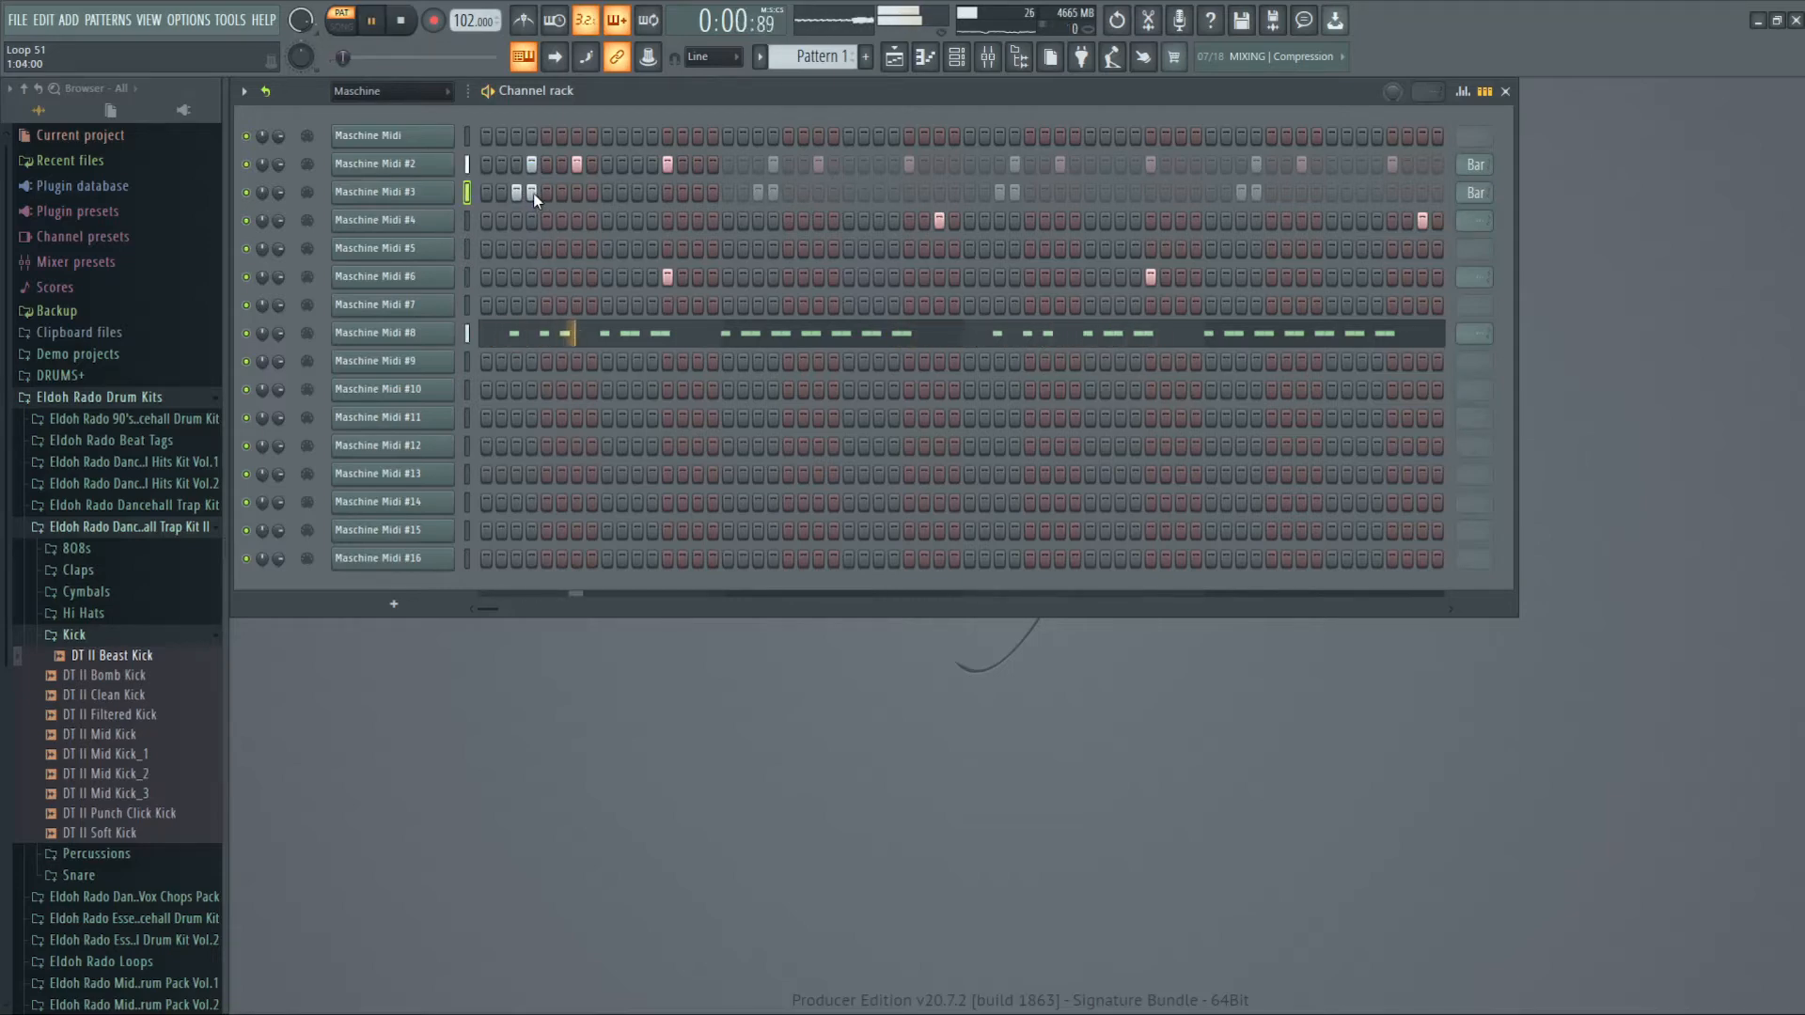
left_click(545, 192)
key("space")
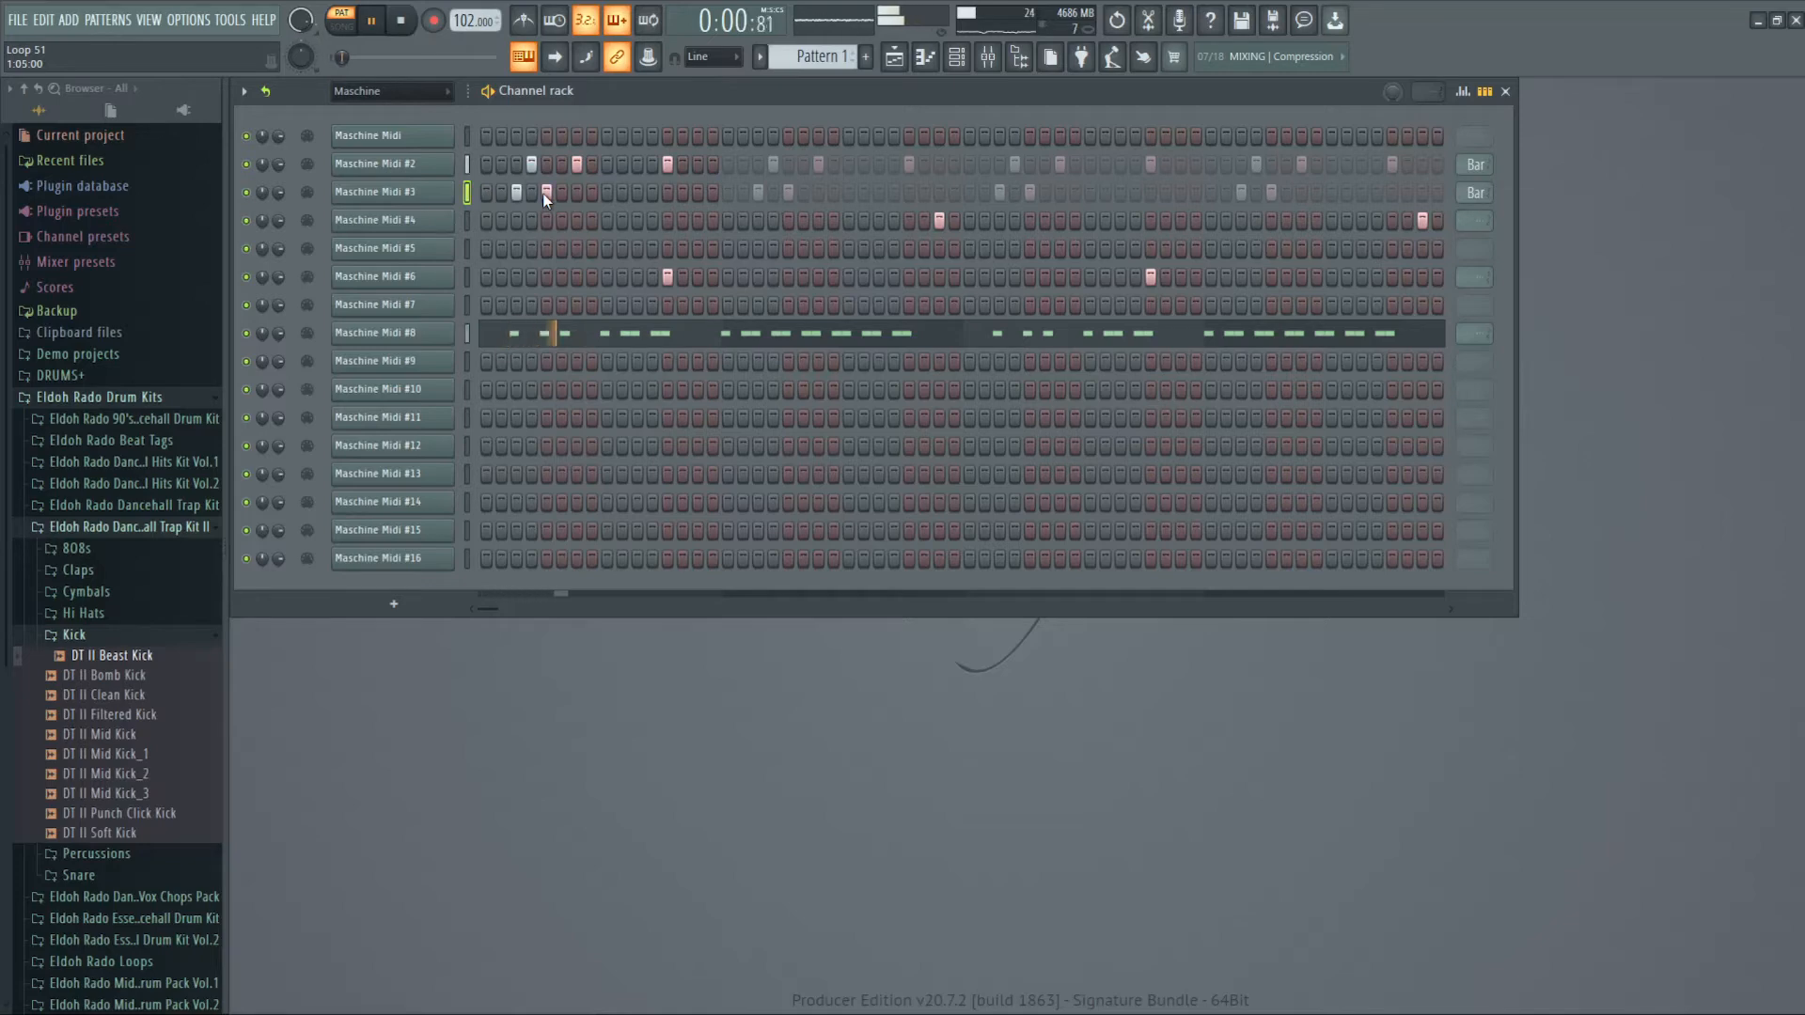
left_click_drag(545, 192, 560, 191)
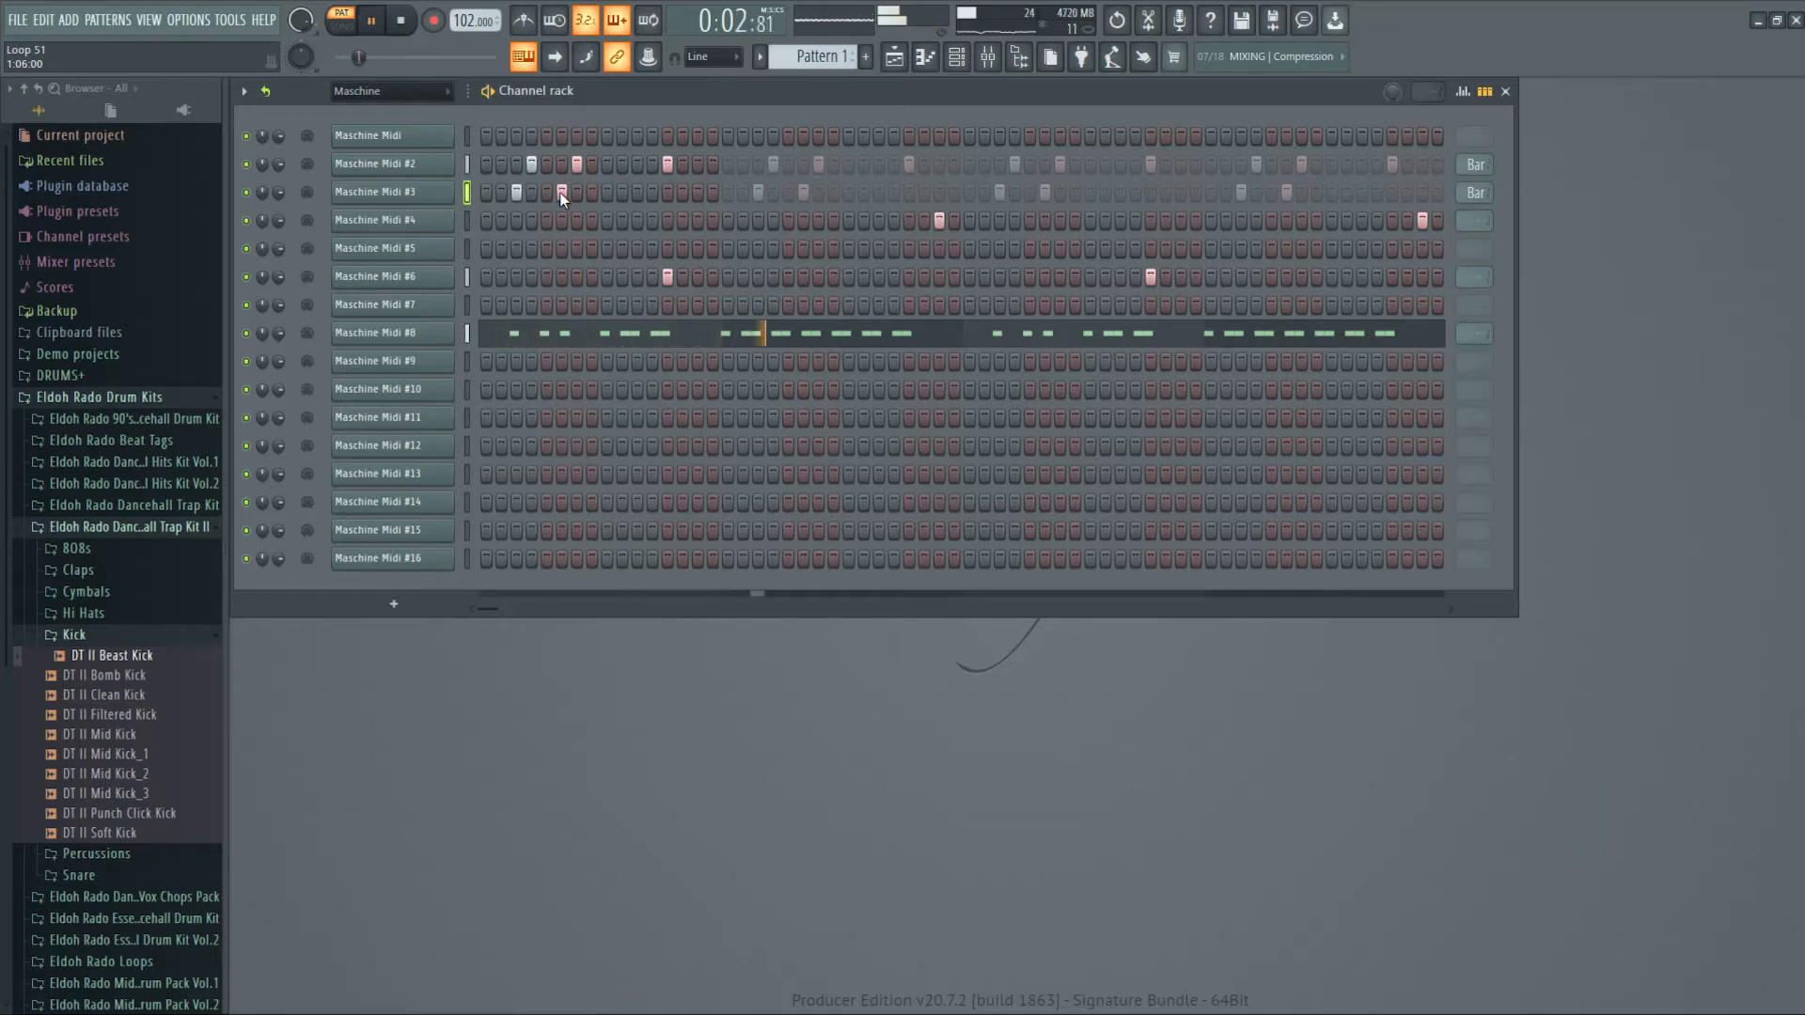
left_click(561, 192)
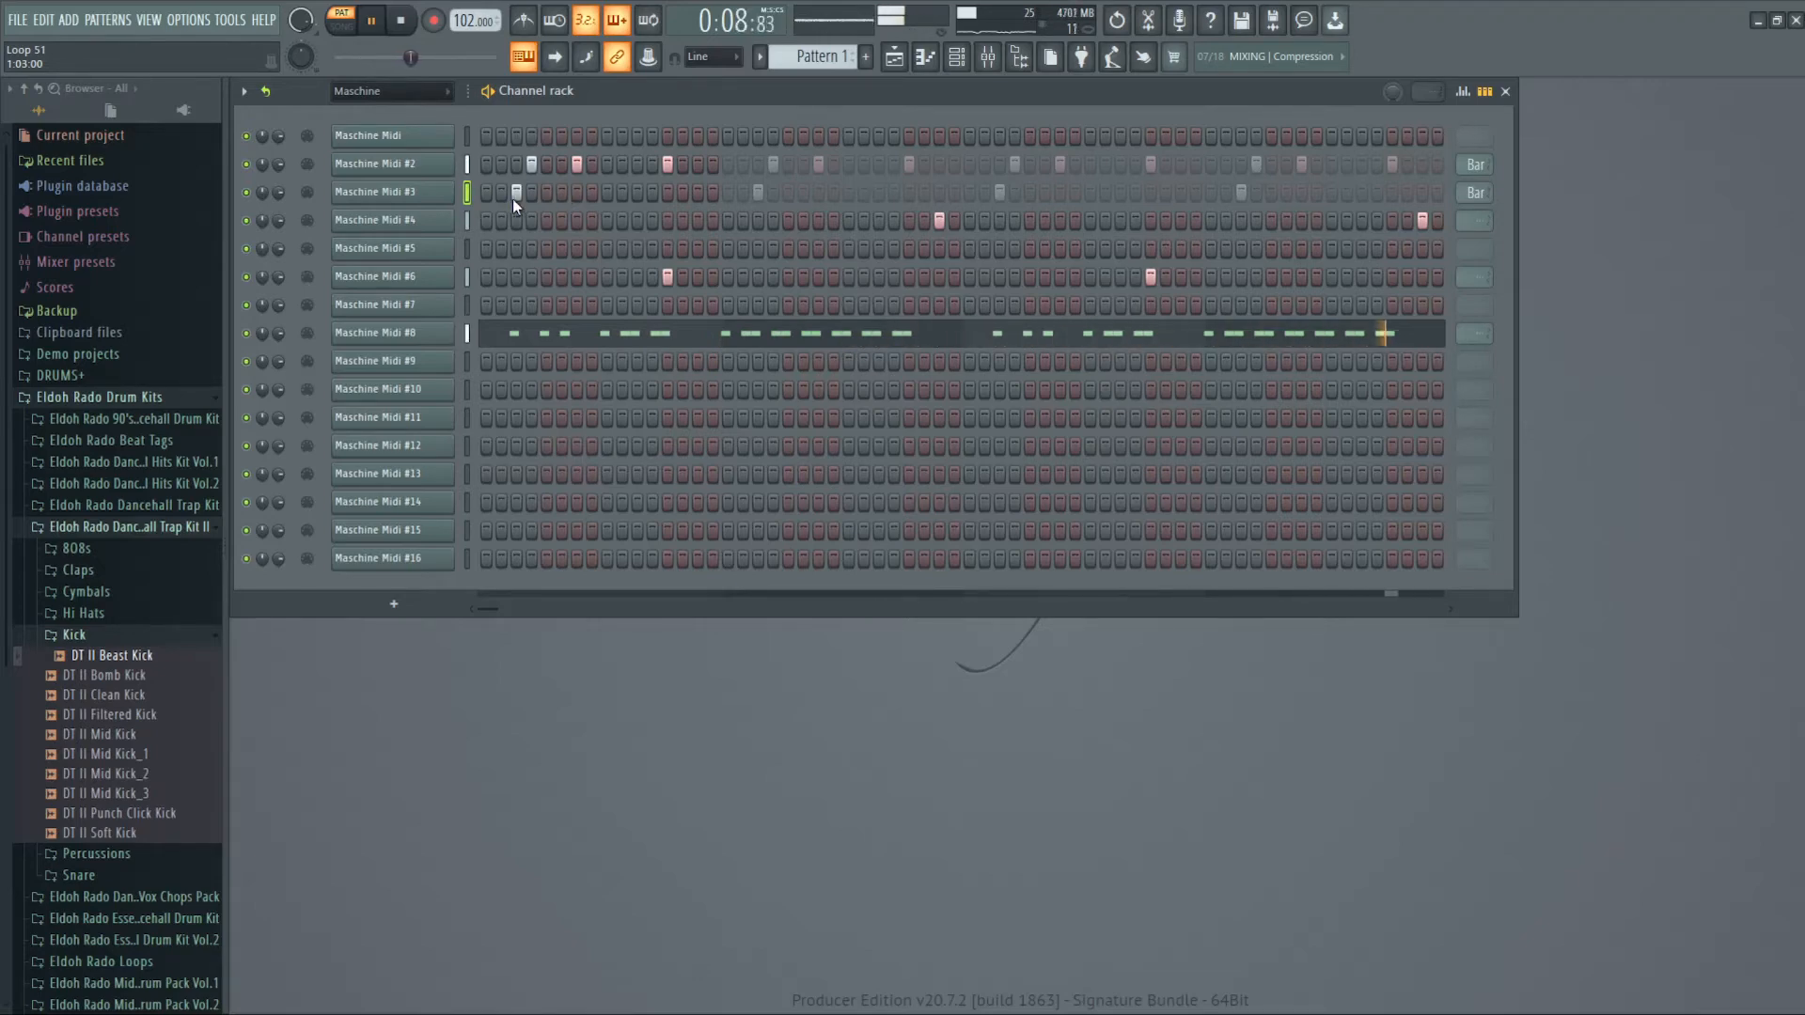
left_click(515, 195)
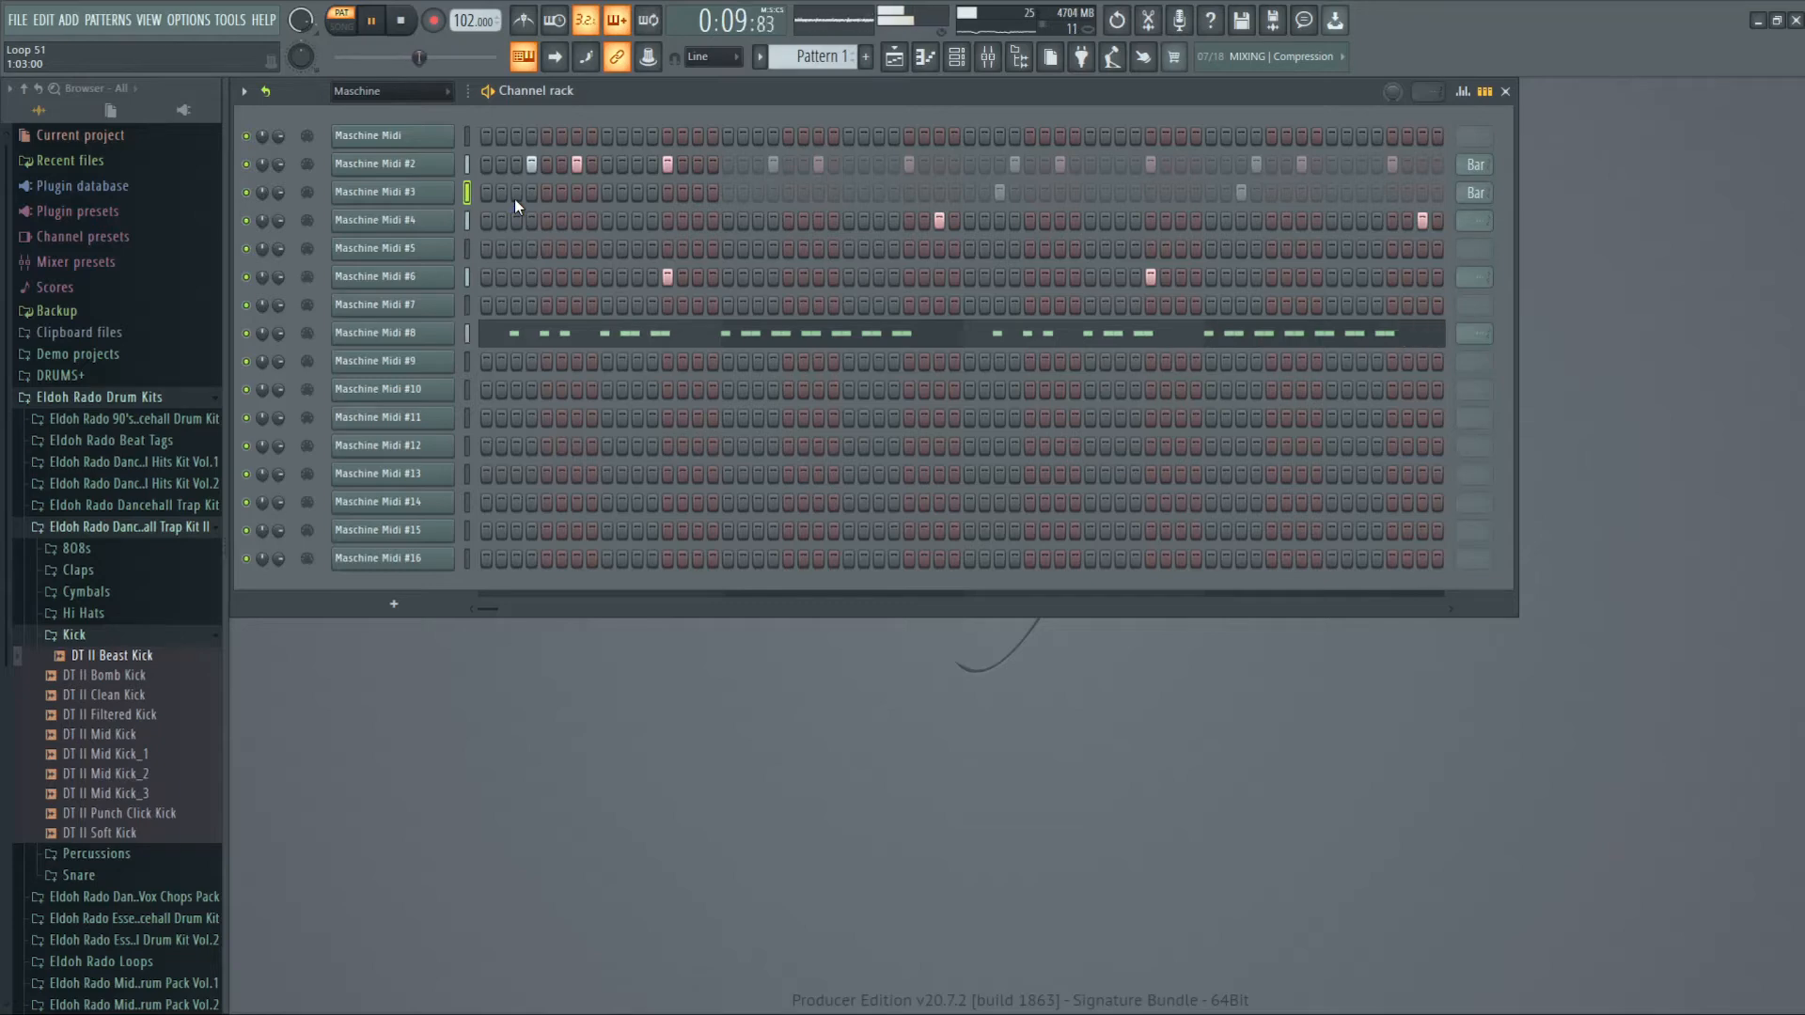
- Add a Maschine Midi #3 hit at step 15, burn its loop to the pattern, and keep only the hits in bars 1, 3, 5 and 7
left_click(698, 194)
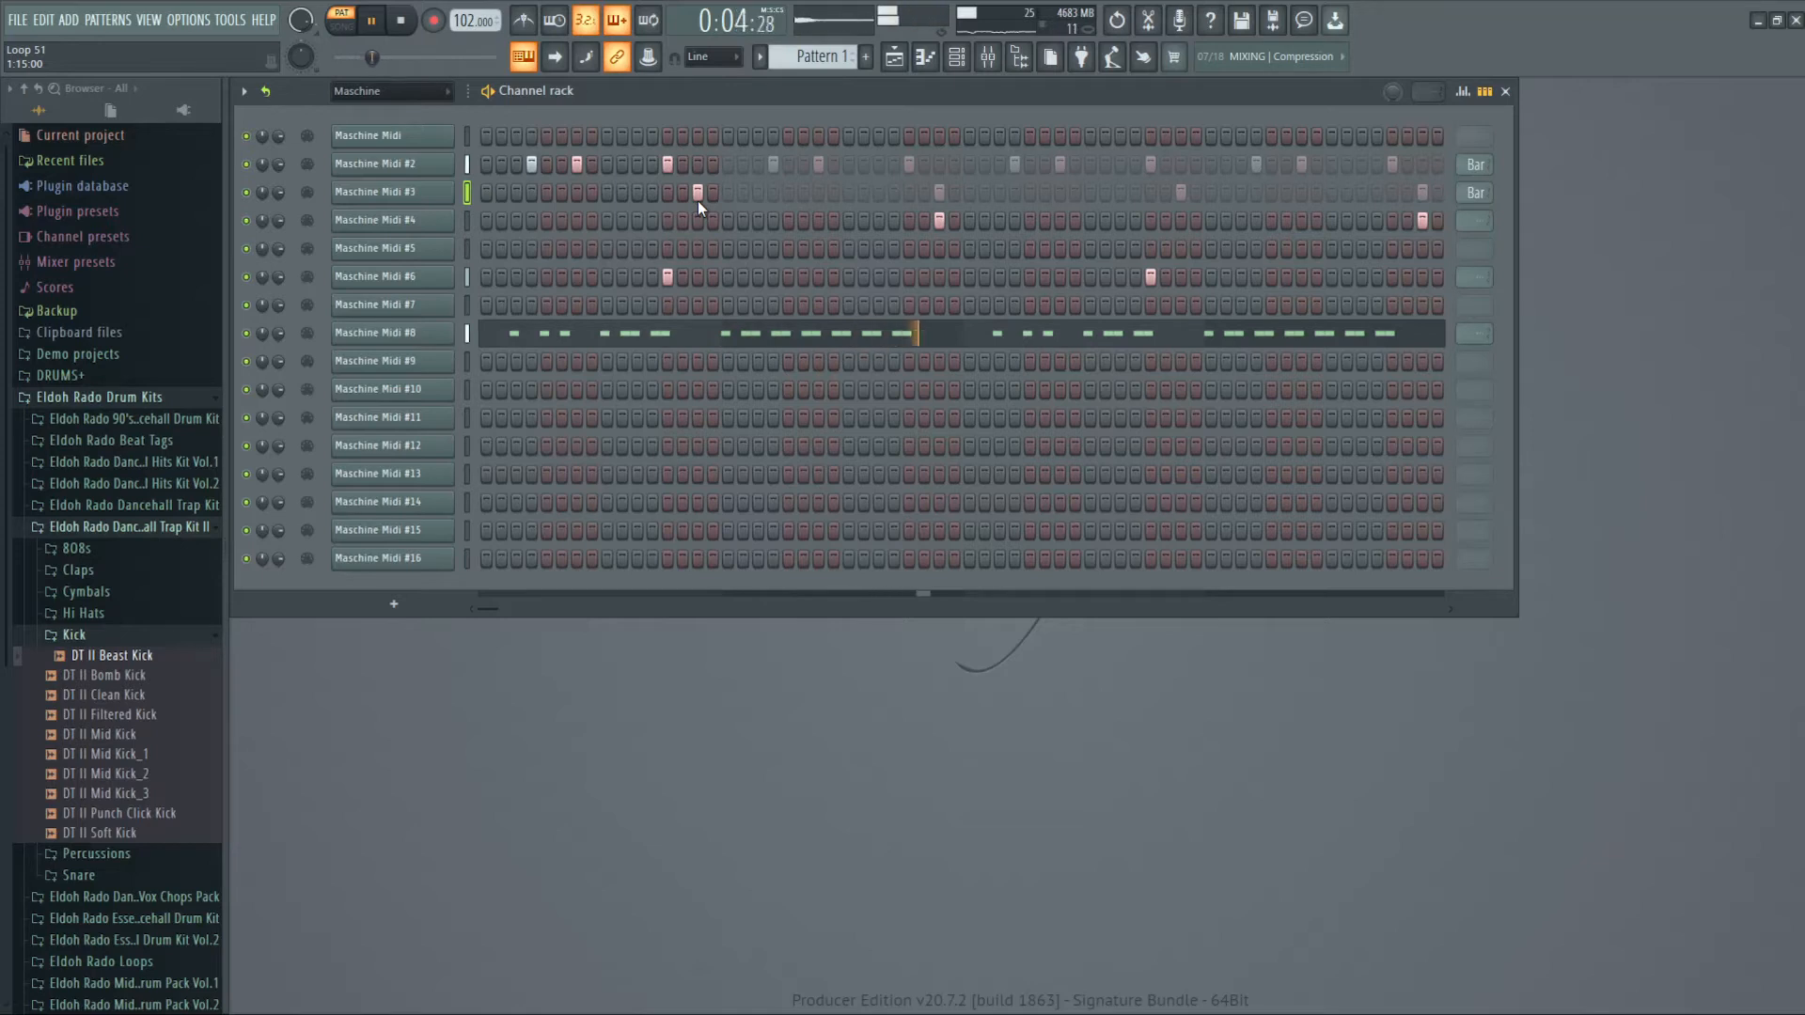
left_click(1479, 195)
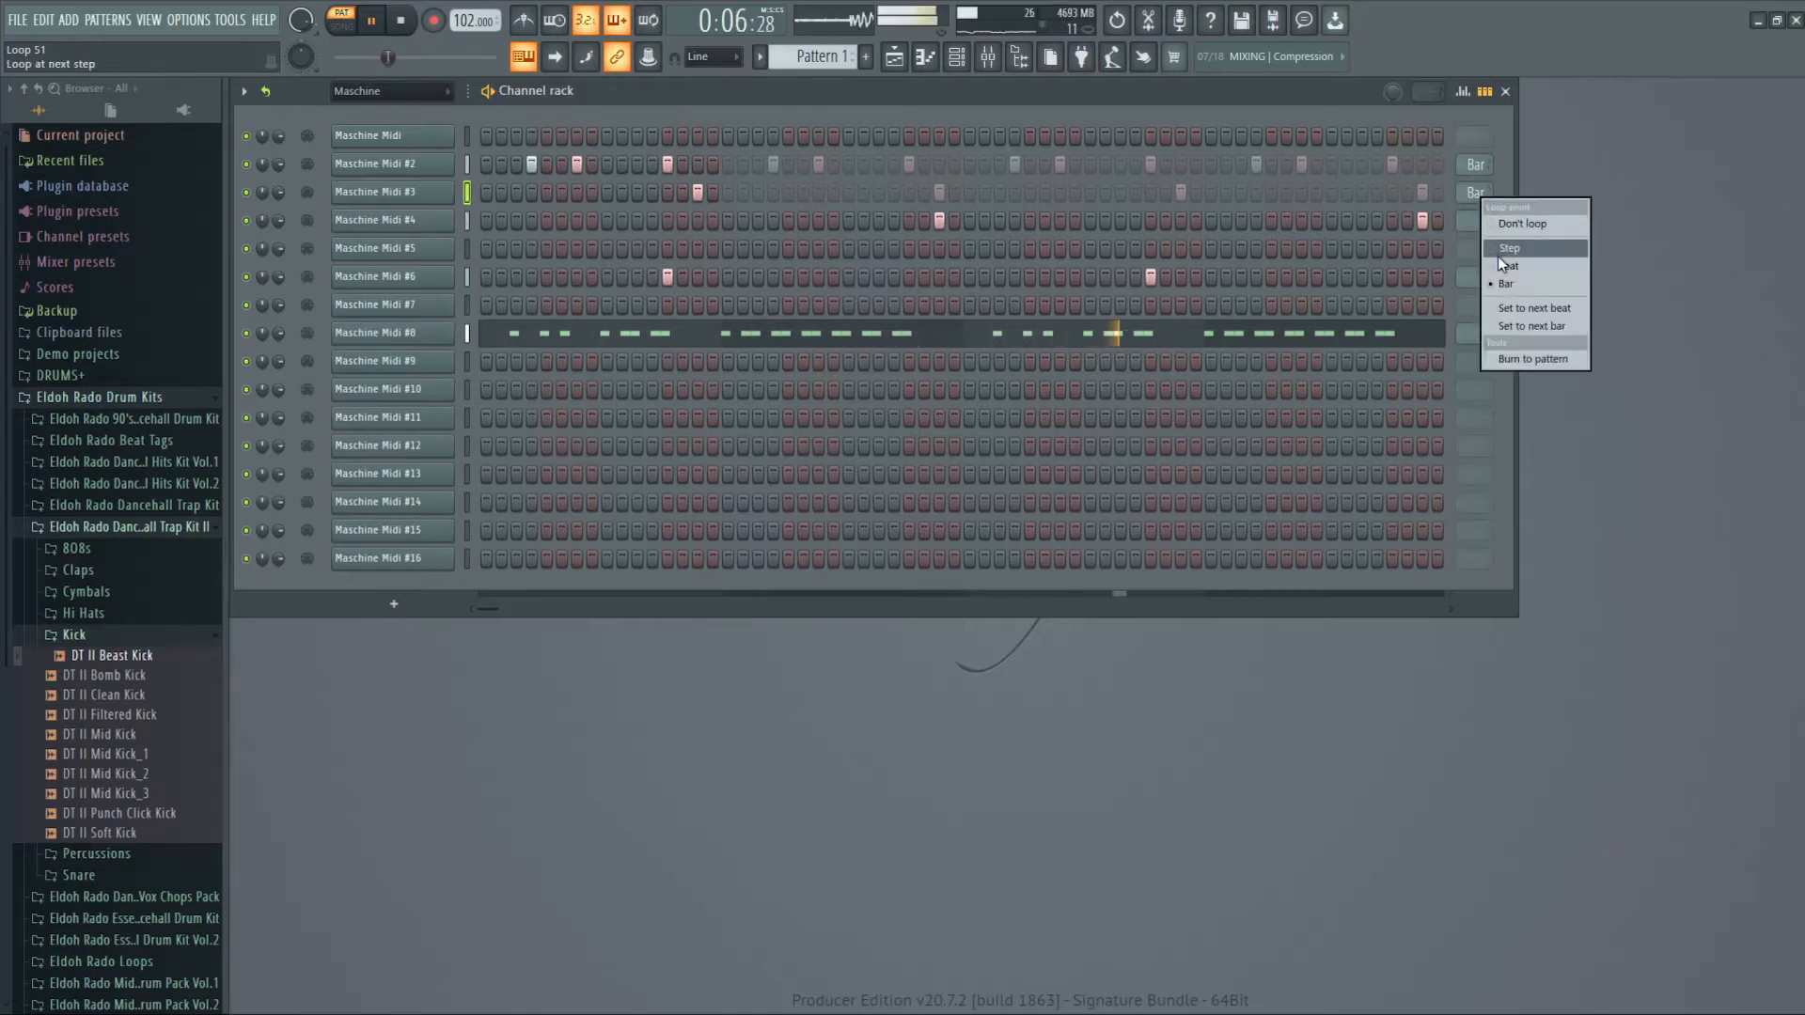
left_click(1508, 357)
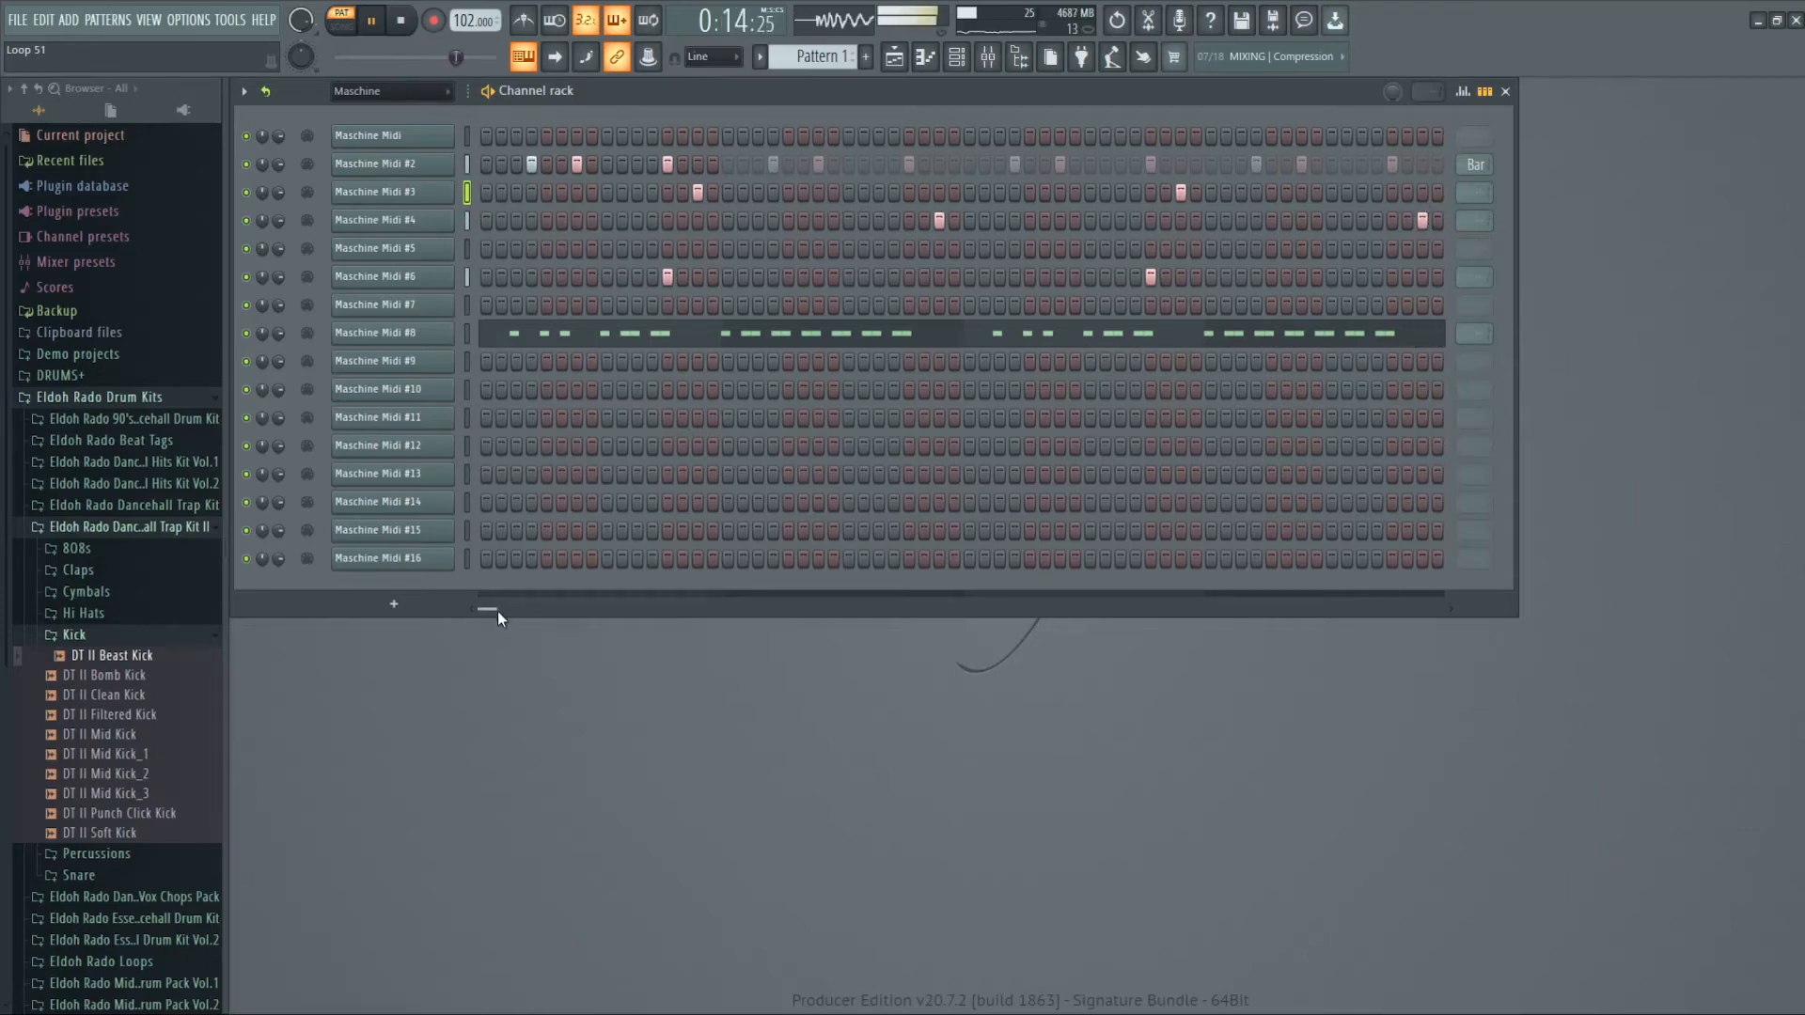
left_click_drag(488, 608, 545, 608)
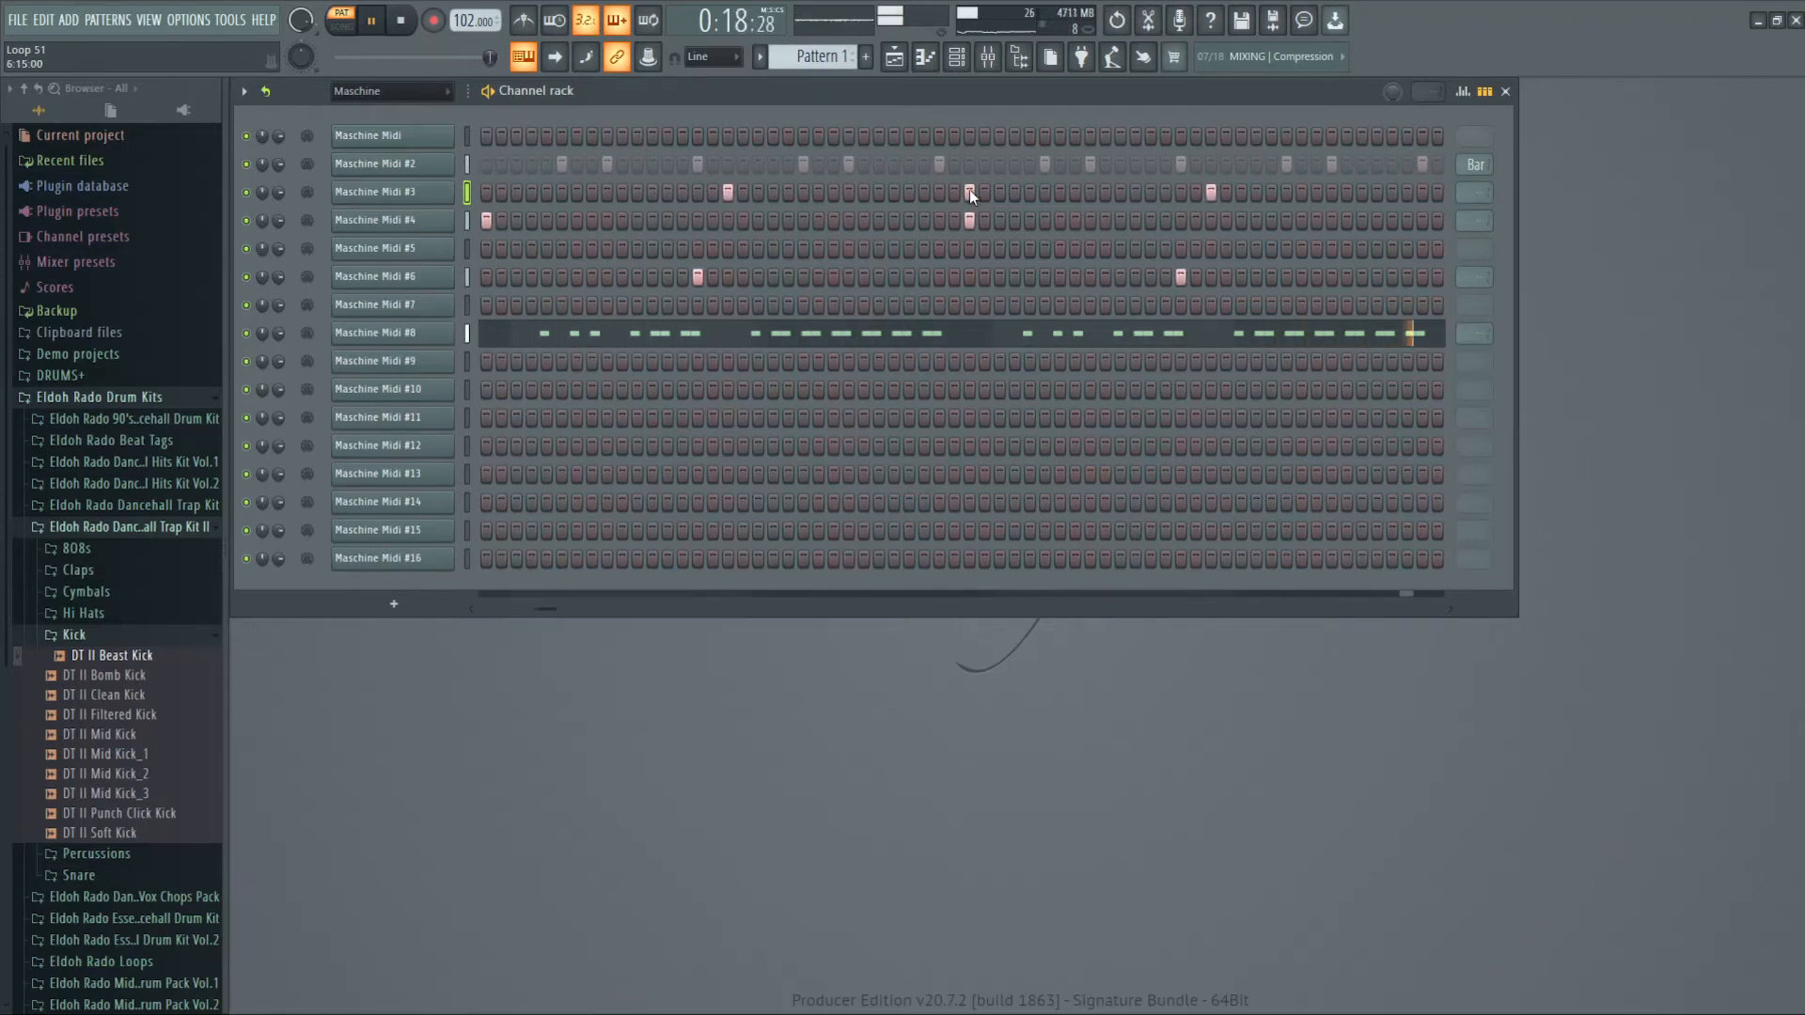
left_click(969, 192)
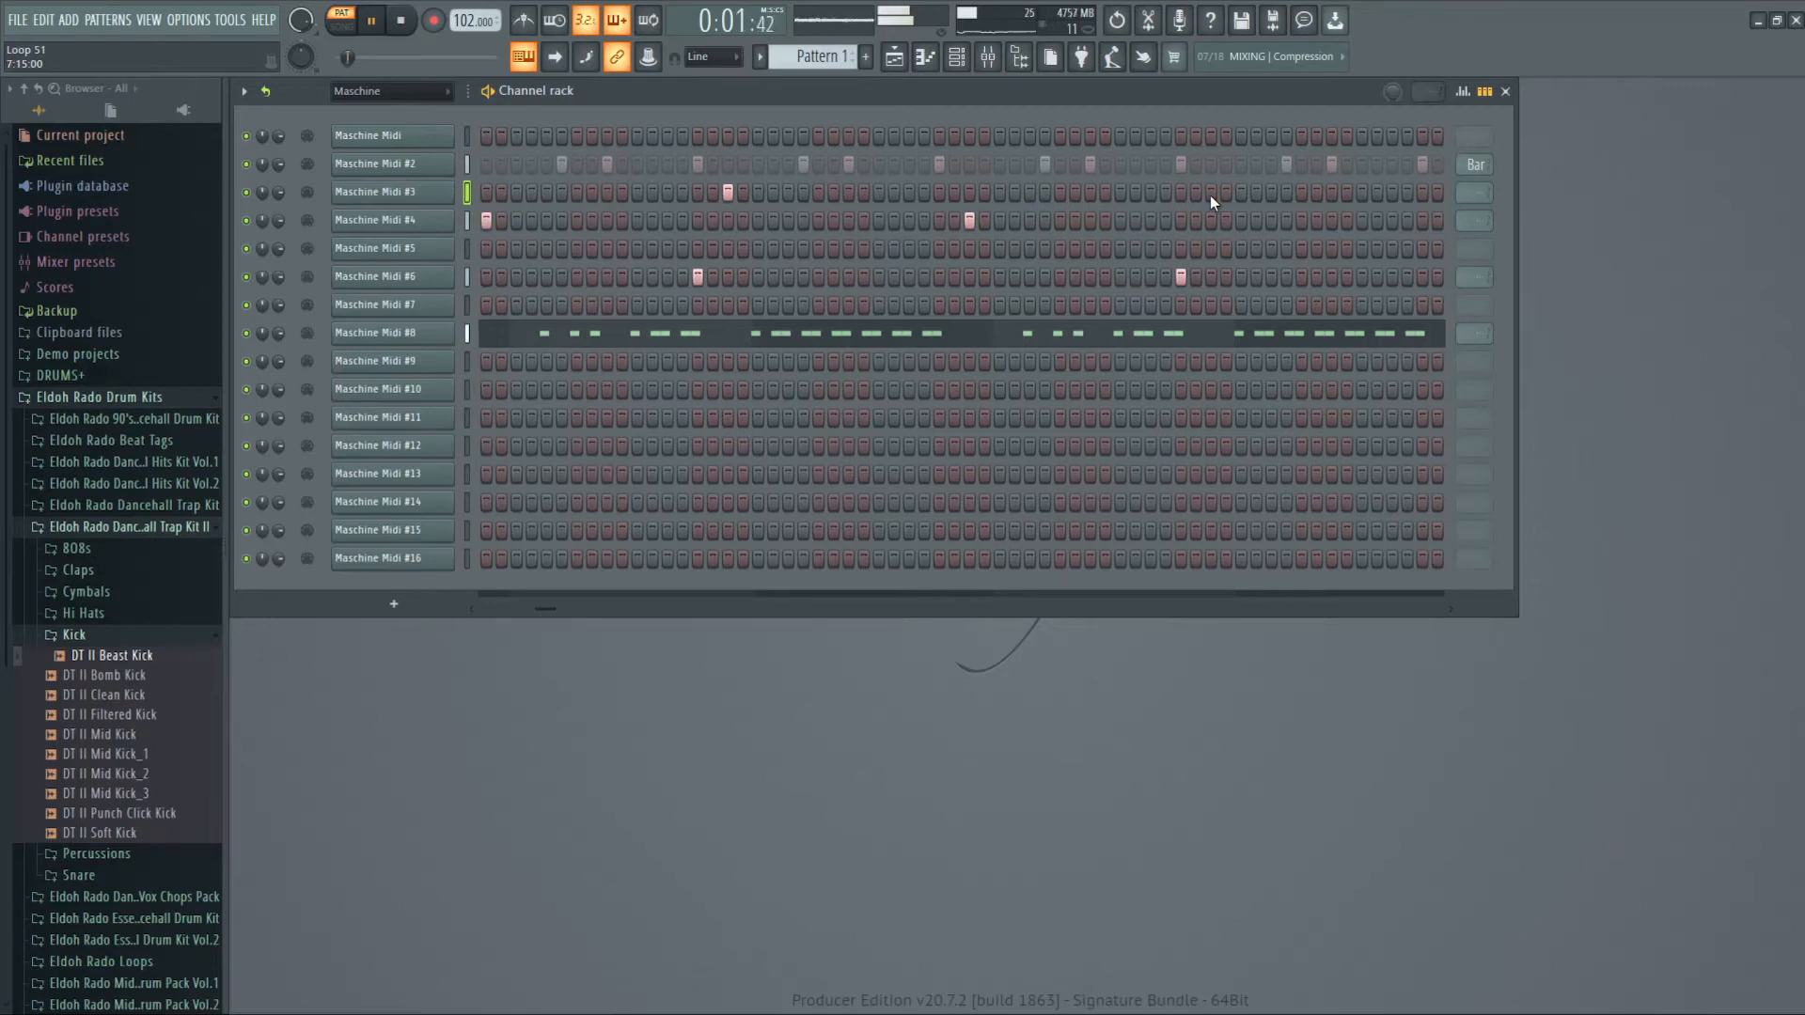
left_click(1210, 193)
left_click_drag(555, 610, 576, 611)
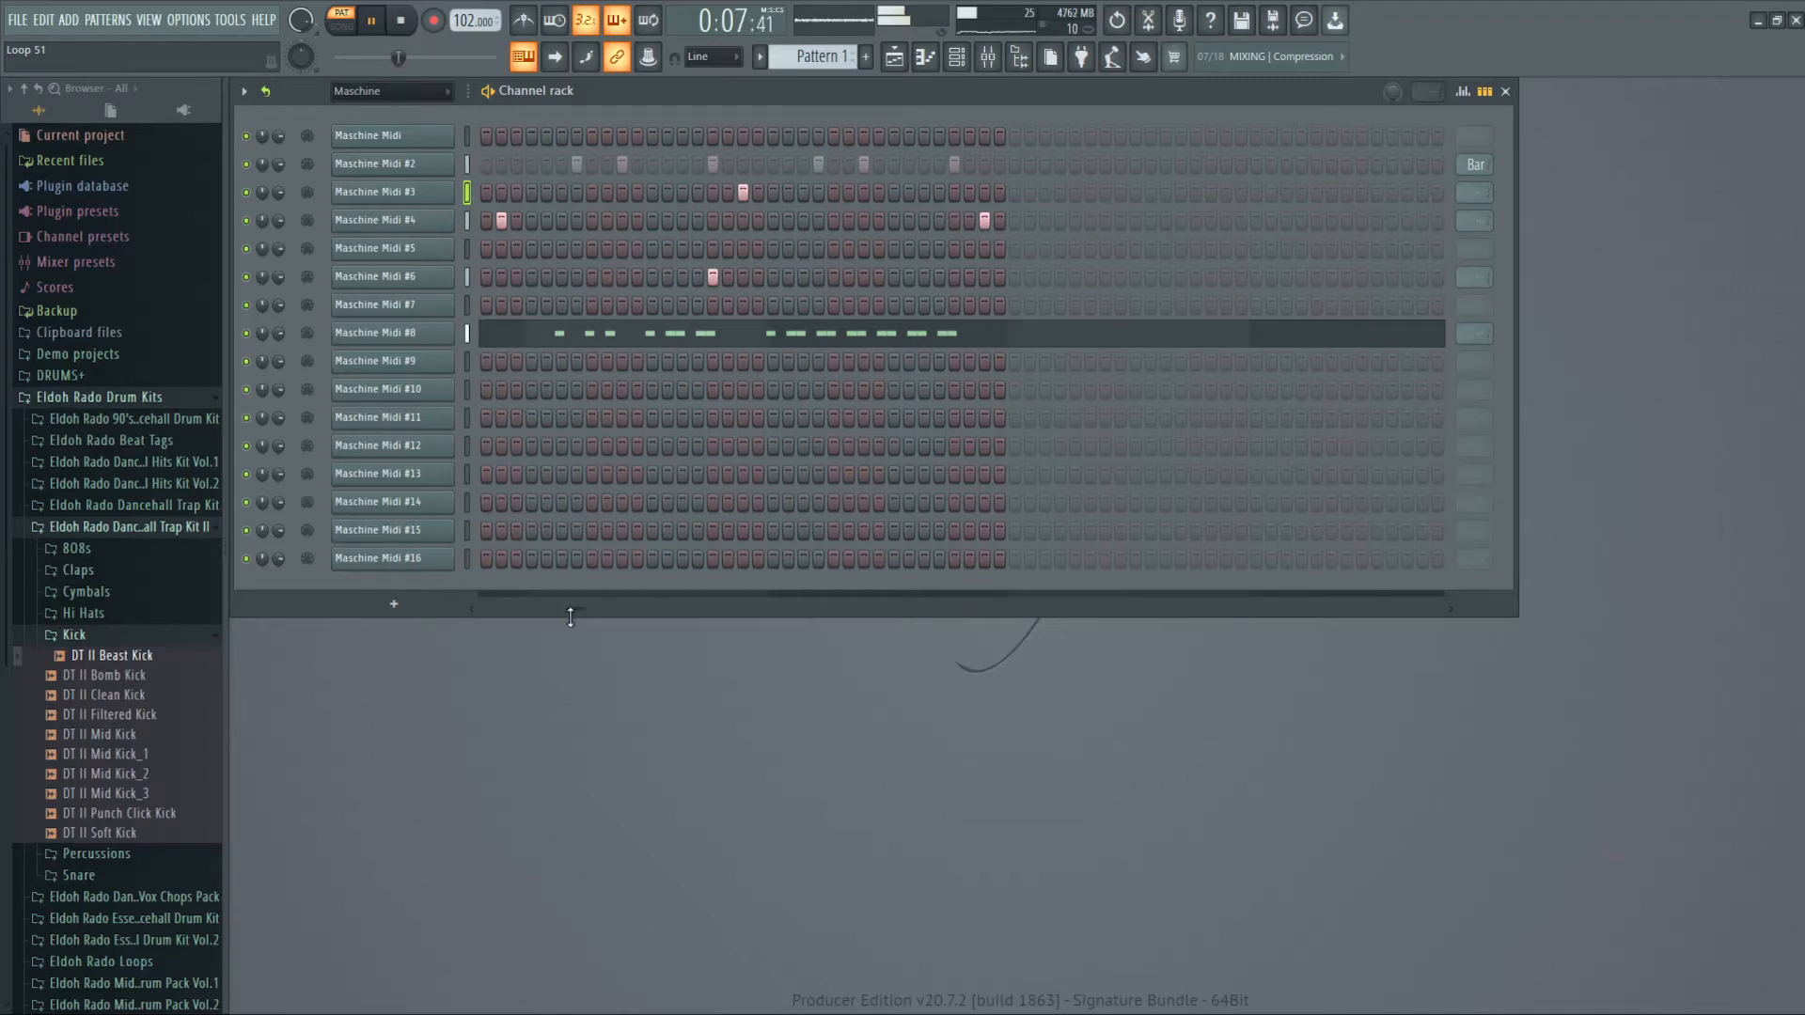
left_click_drag(571, 611, 467, 602)
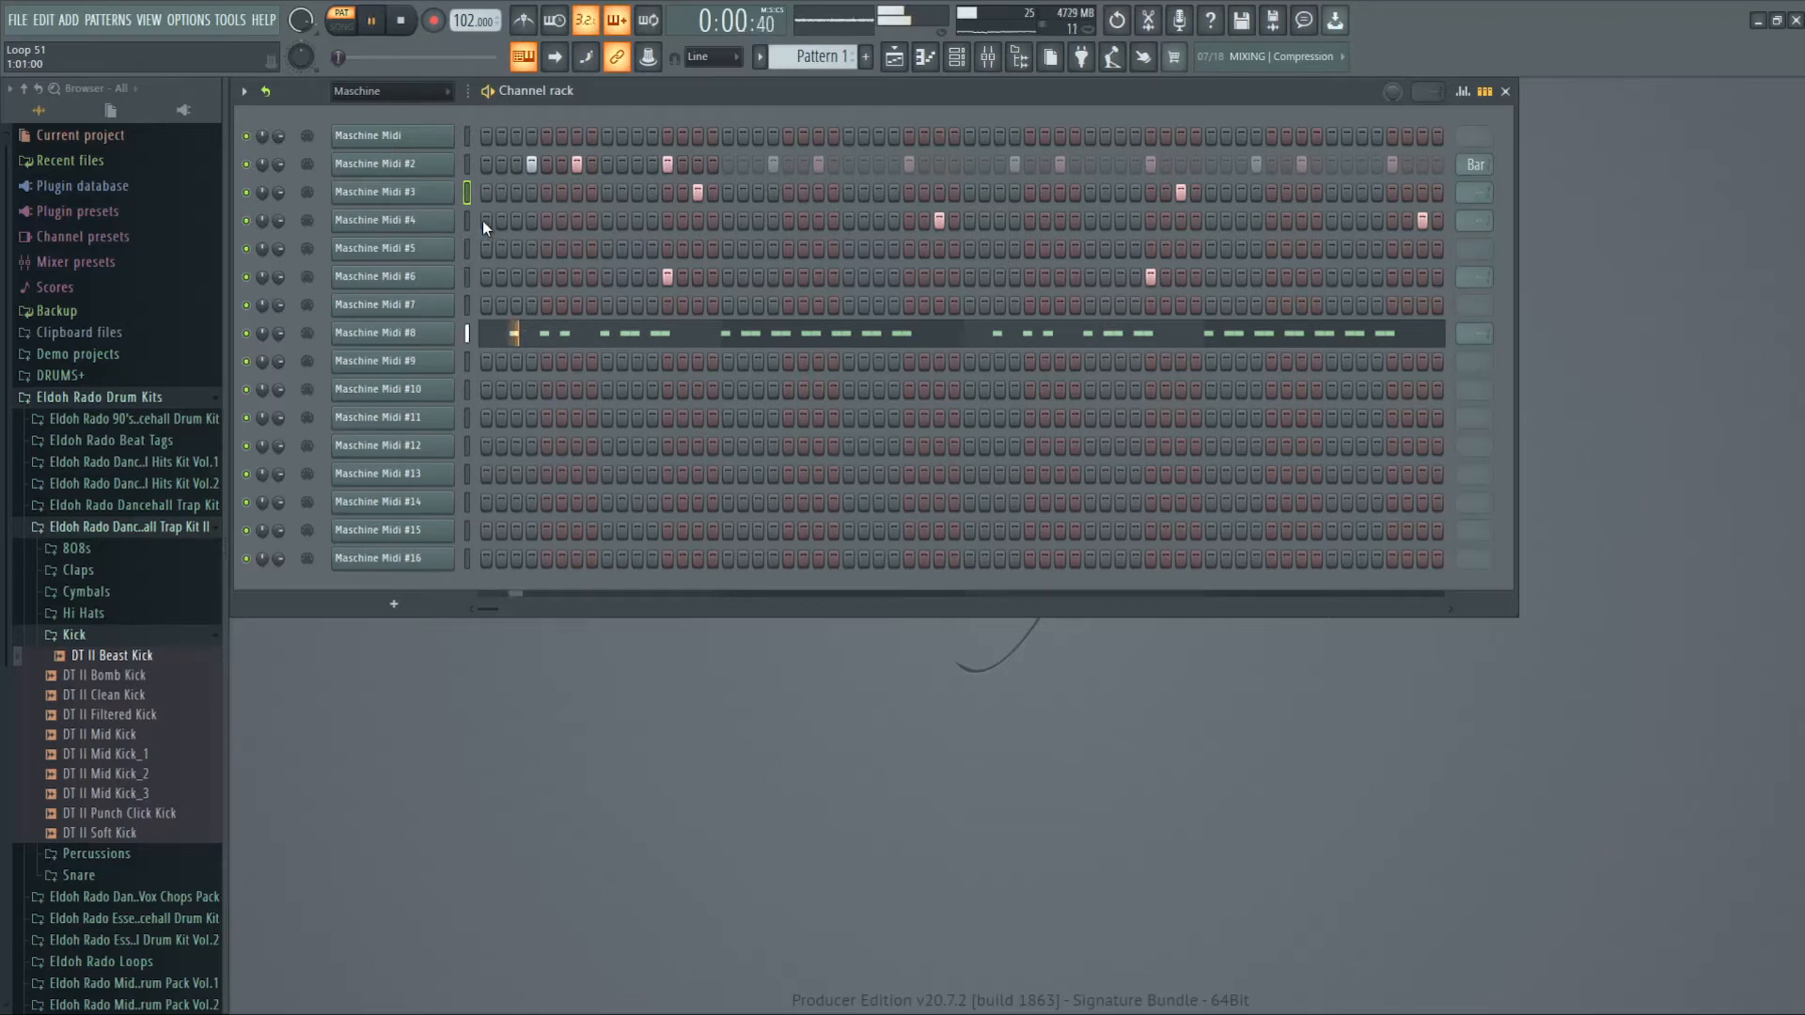
key("space")
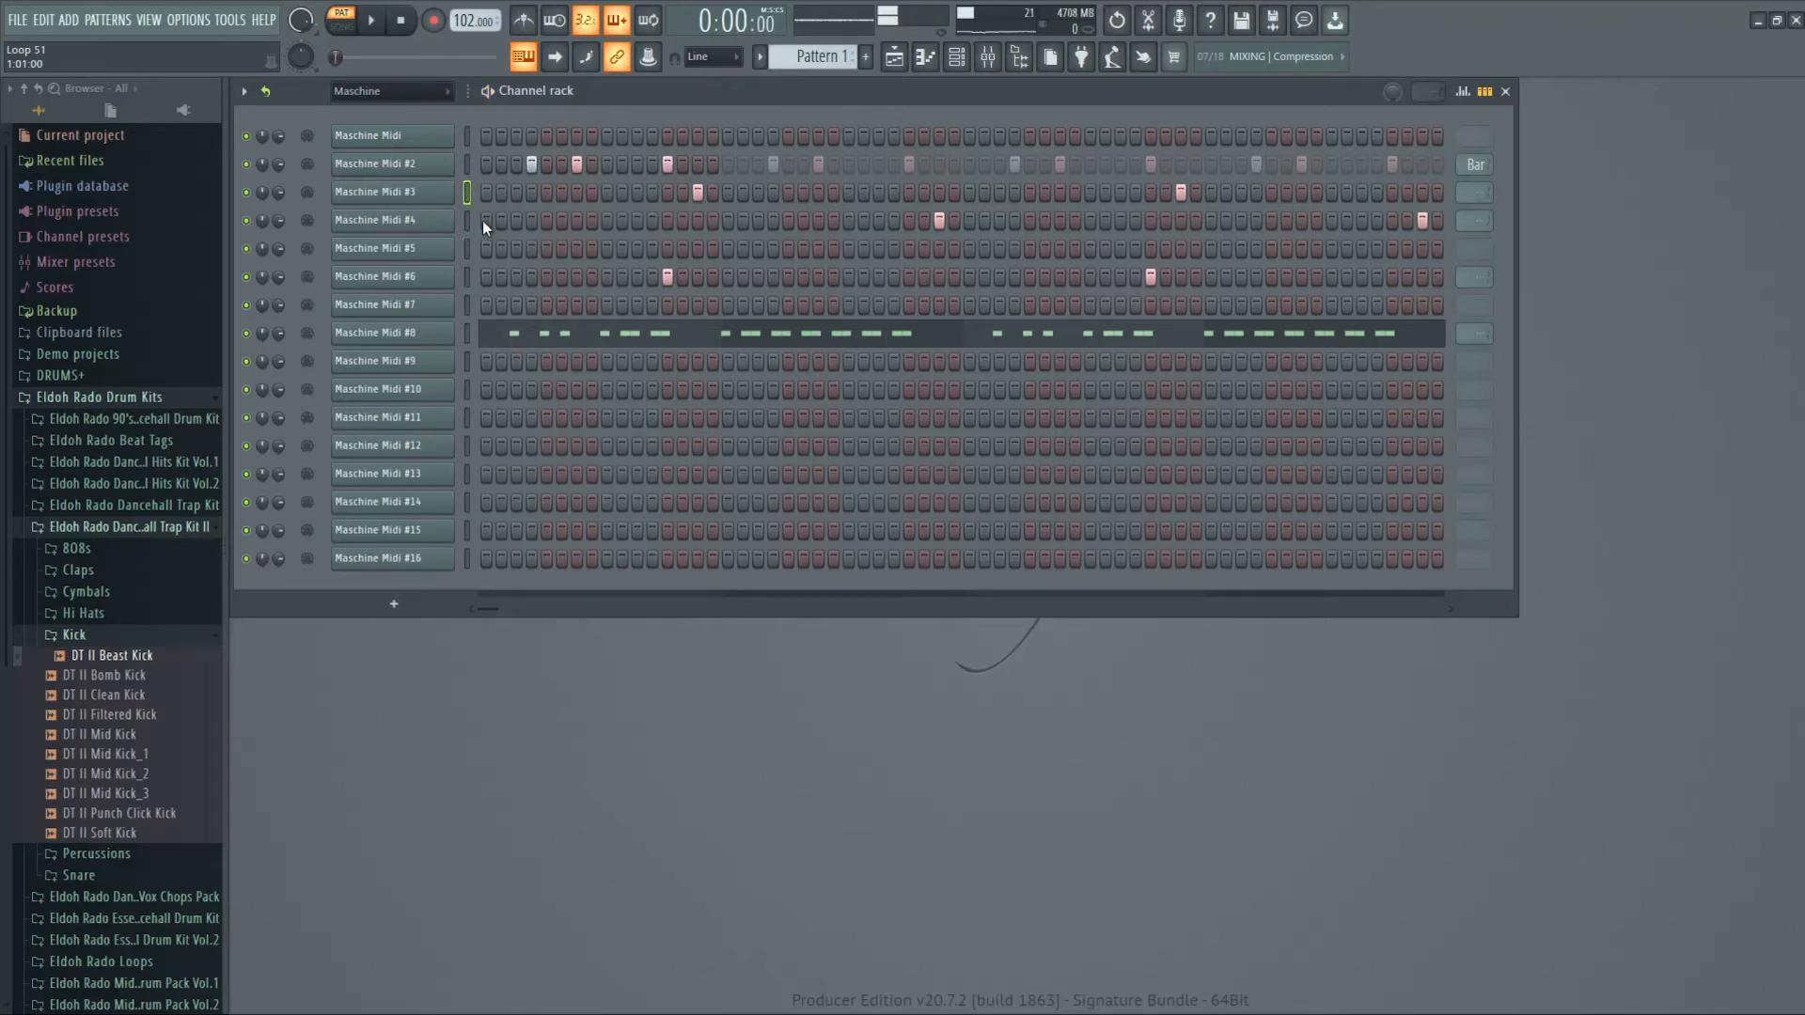
- Audition the Dancehall Trap Kit II percussion samples one after another, from DT II Beep Perc to DT II Verb Pot Perc
left_click(94, 637)
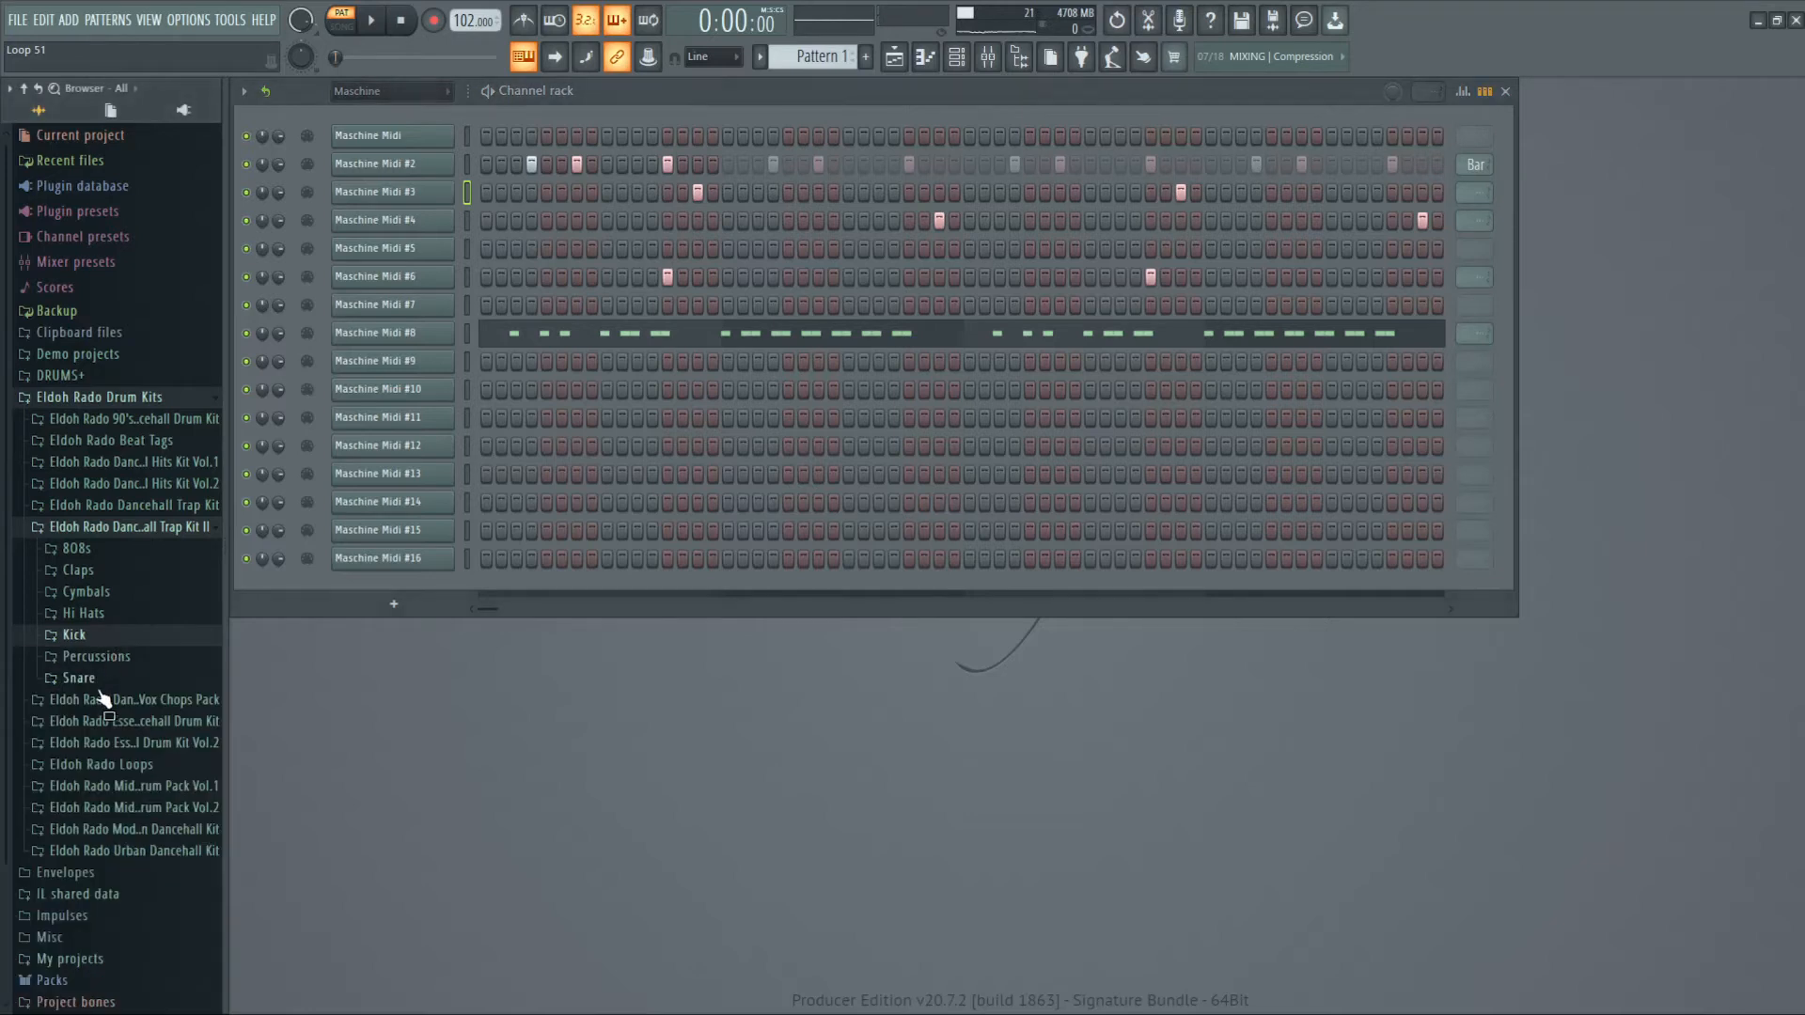
left_click(132, 664)
left_click(119, 673)
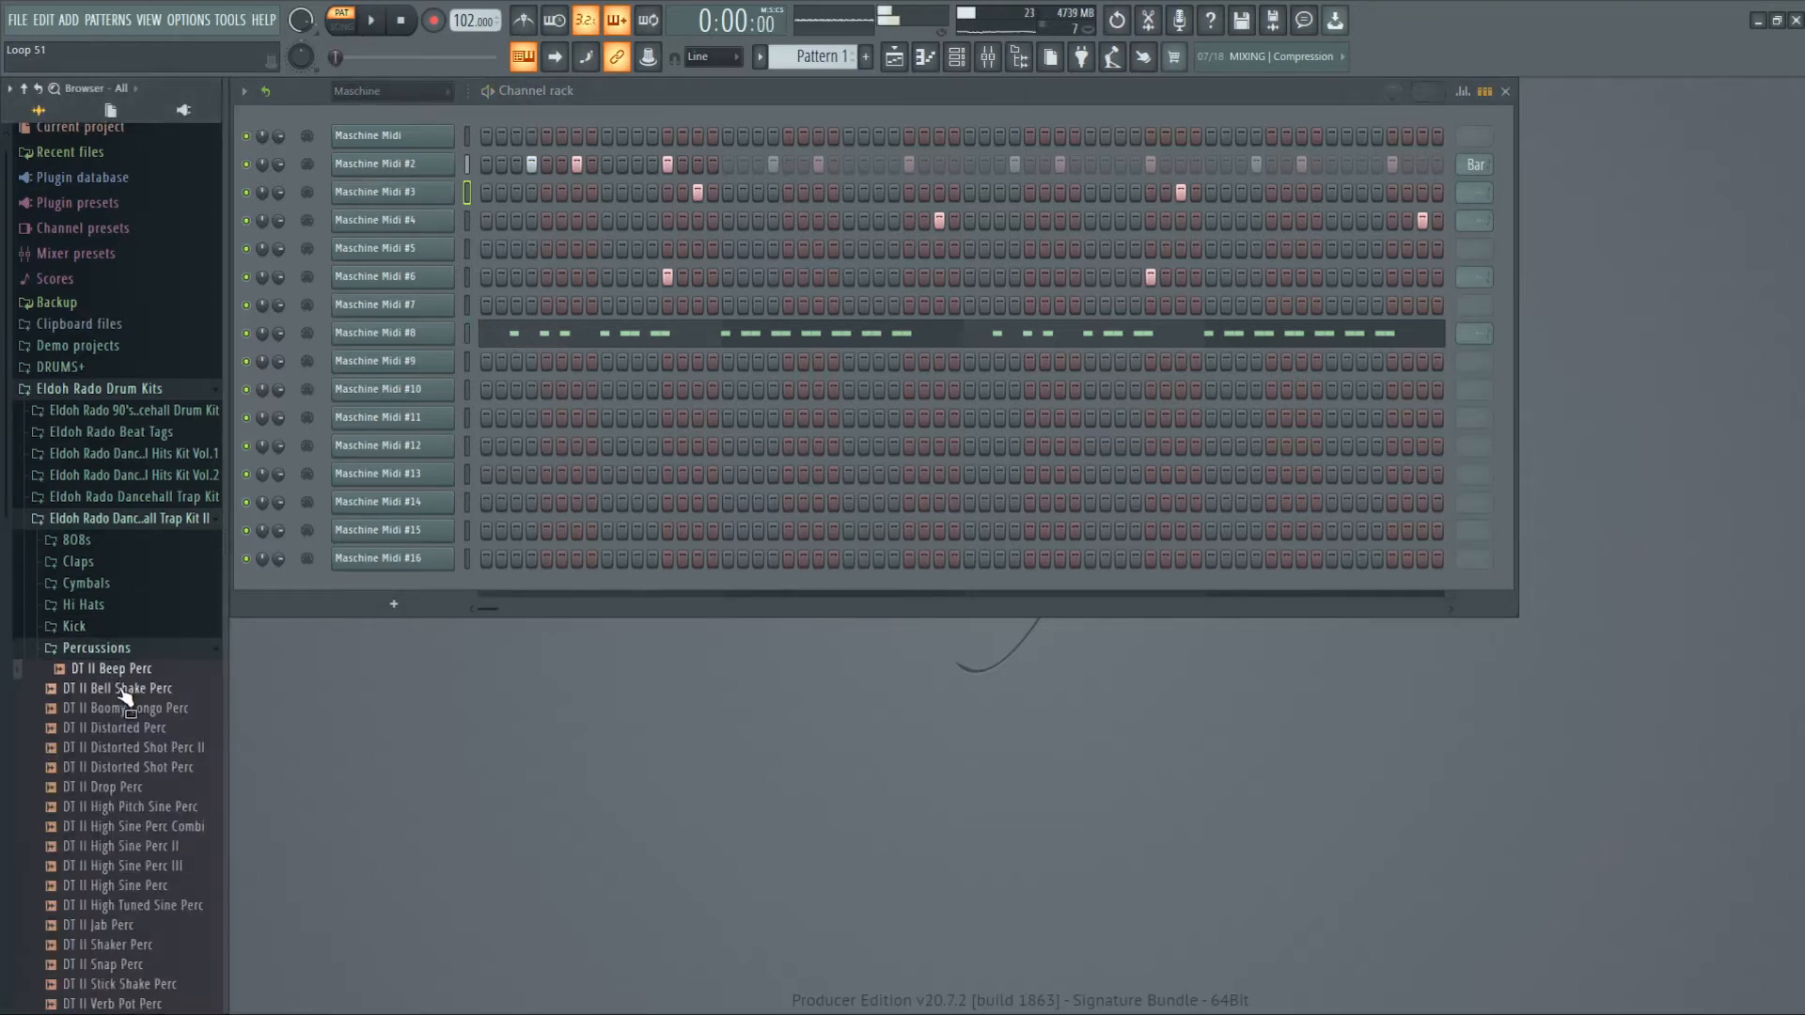
left_click(123, 688)
left_click(124, 708)
left_click(123, 728)
left_click(121, 748)
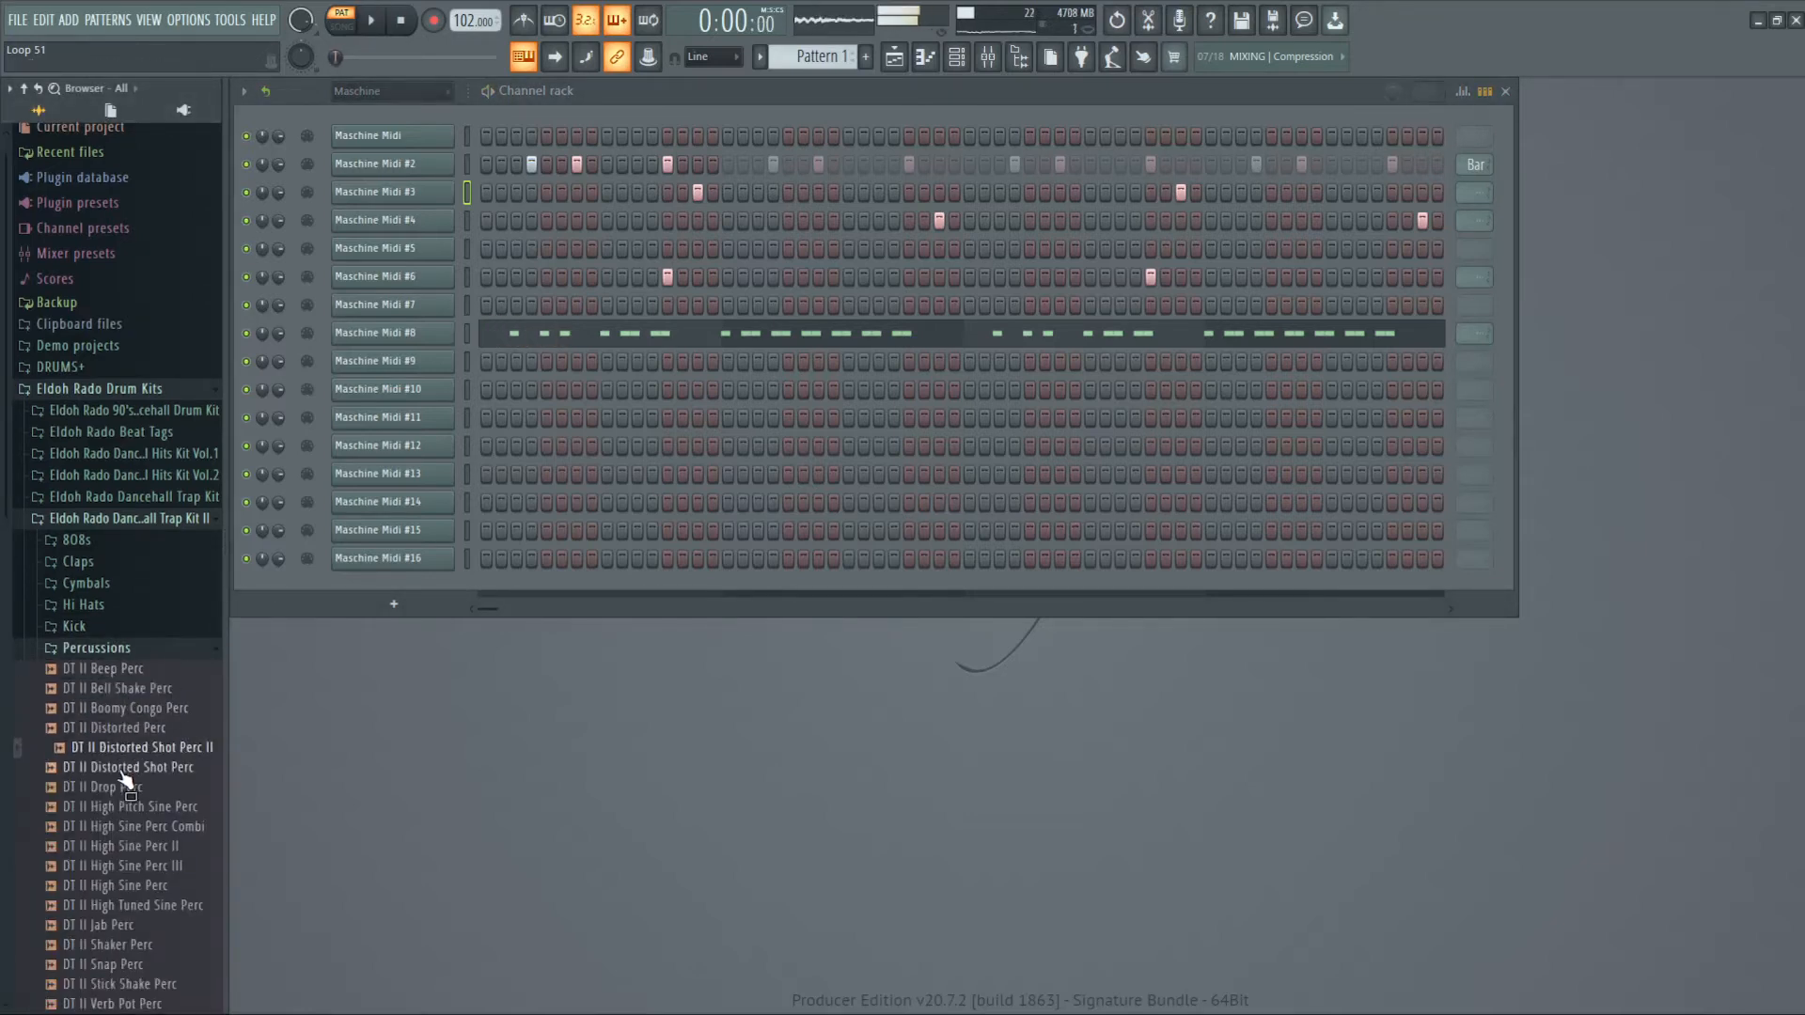
left_click(120, 767)
left_click(119, 787)
left_click(122, 806)
left_click(125, 826)
left_click(128, 846)
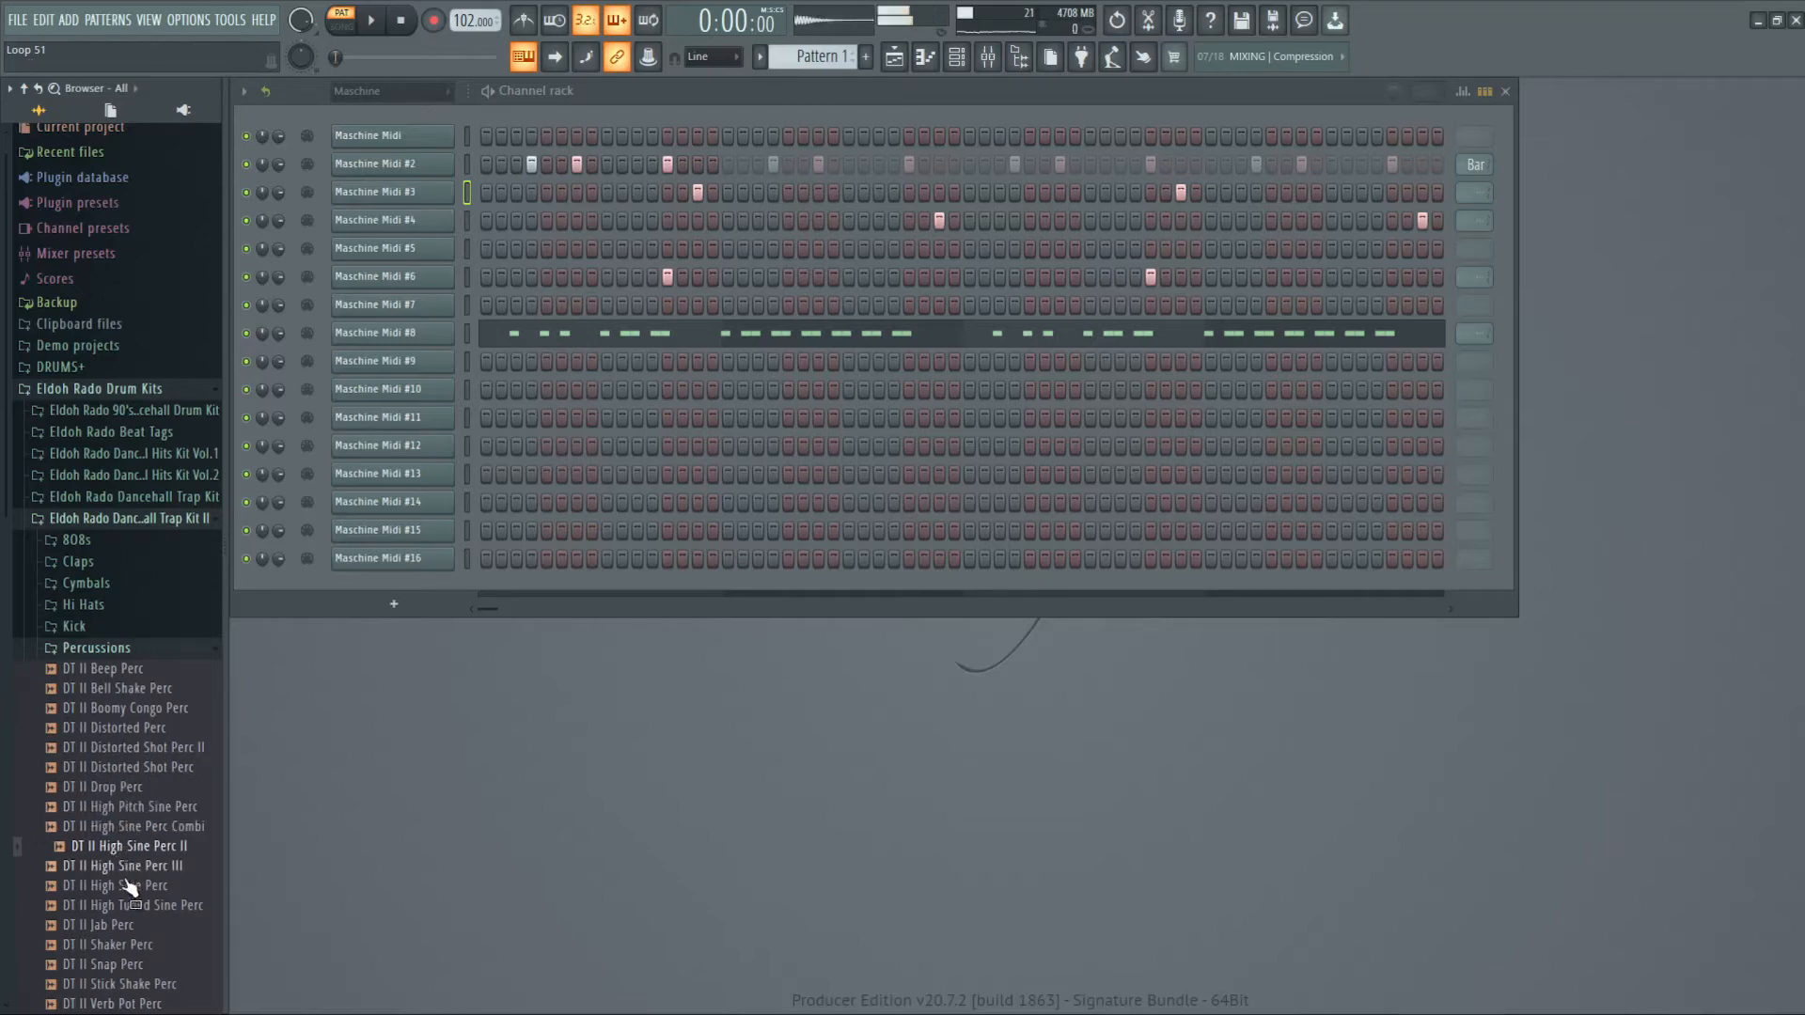
left_click(132, 865)
left_click(134, 882)
left_click(136, 905)
left_click(137, 925)
left_click(138, 945)
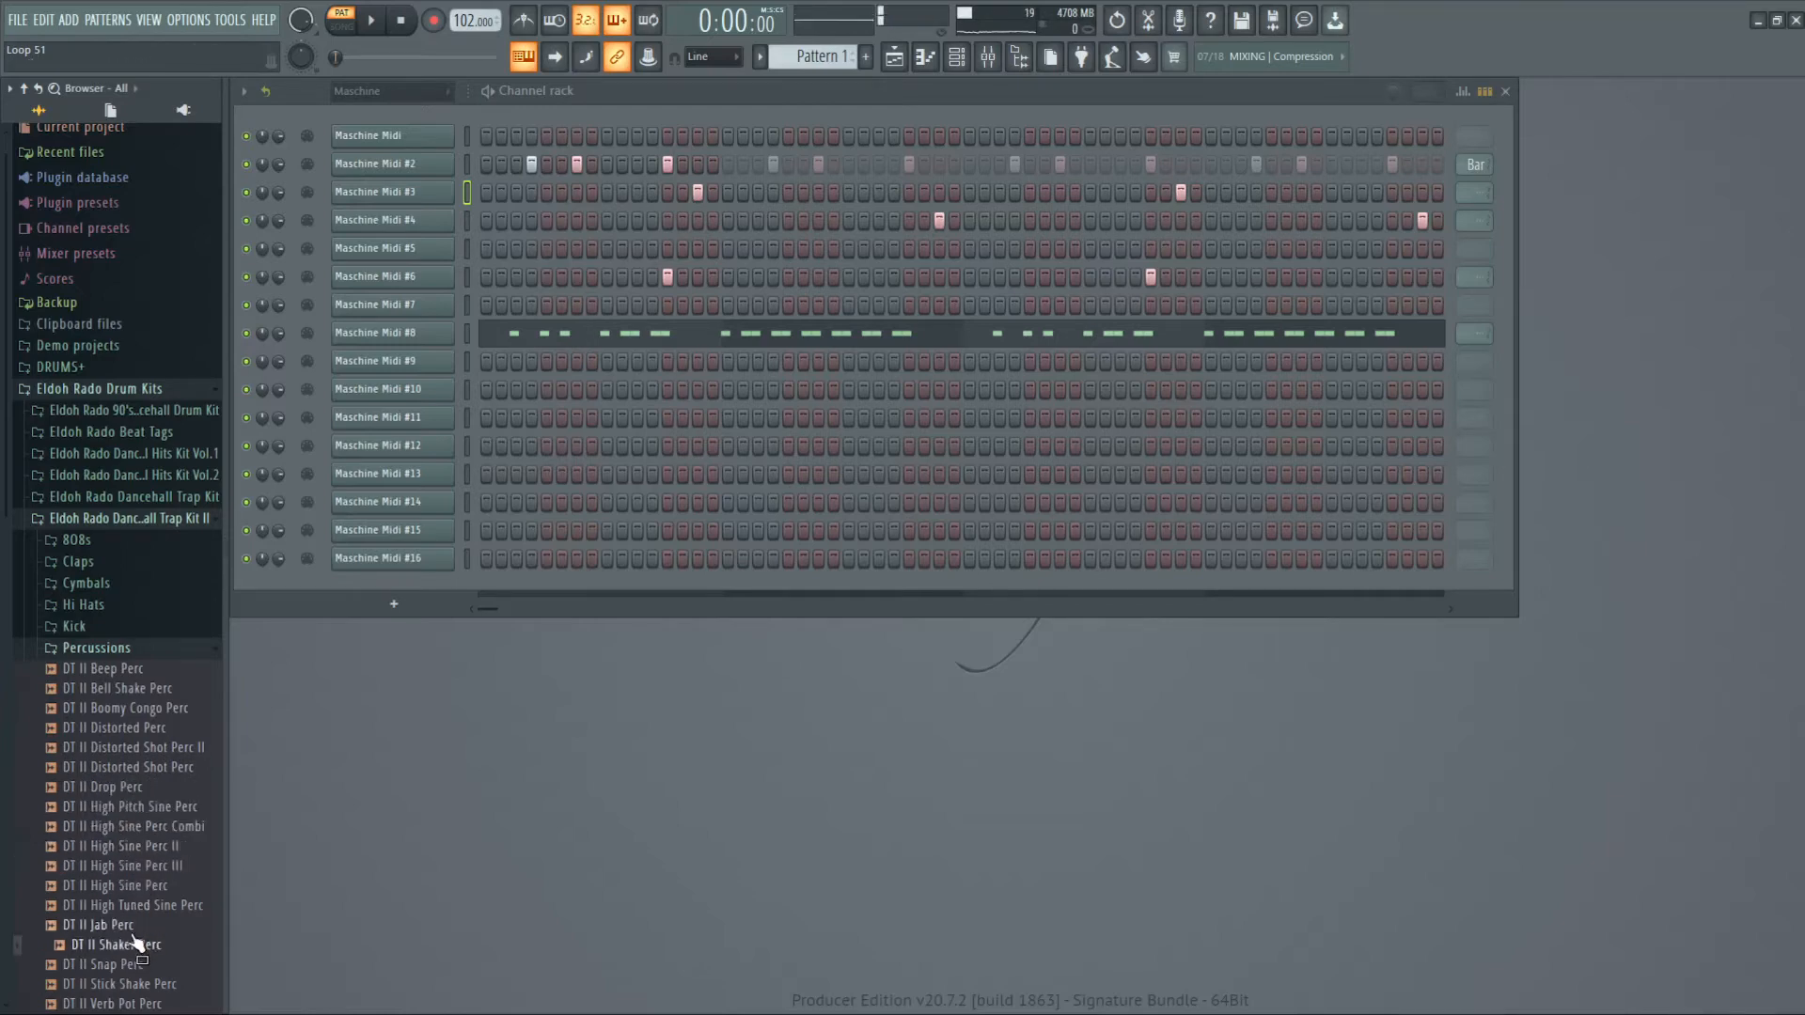
scroll(138, 944, "down", 3)
left_click(137, 609)
left_click(139, 629)
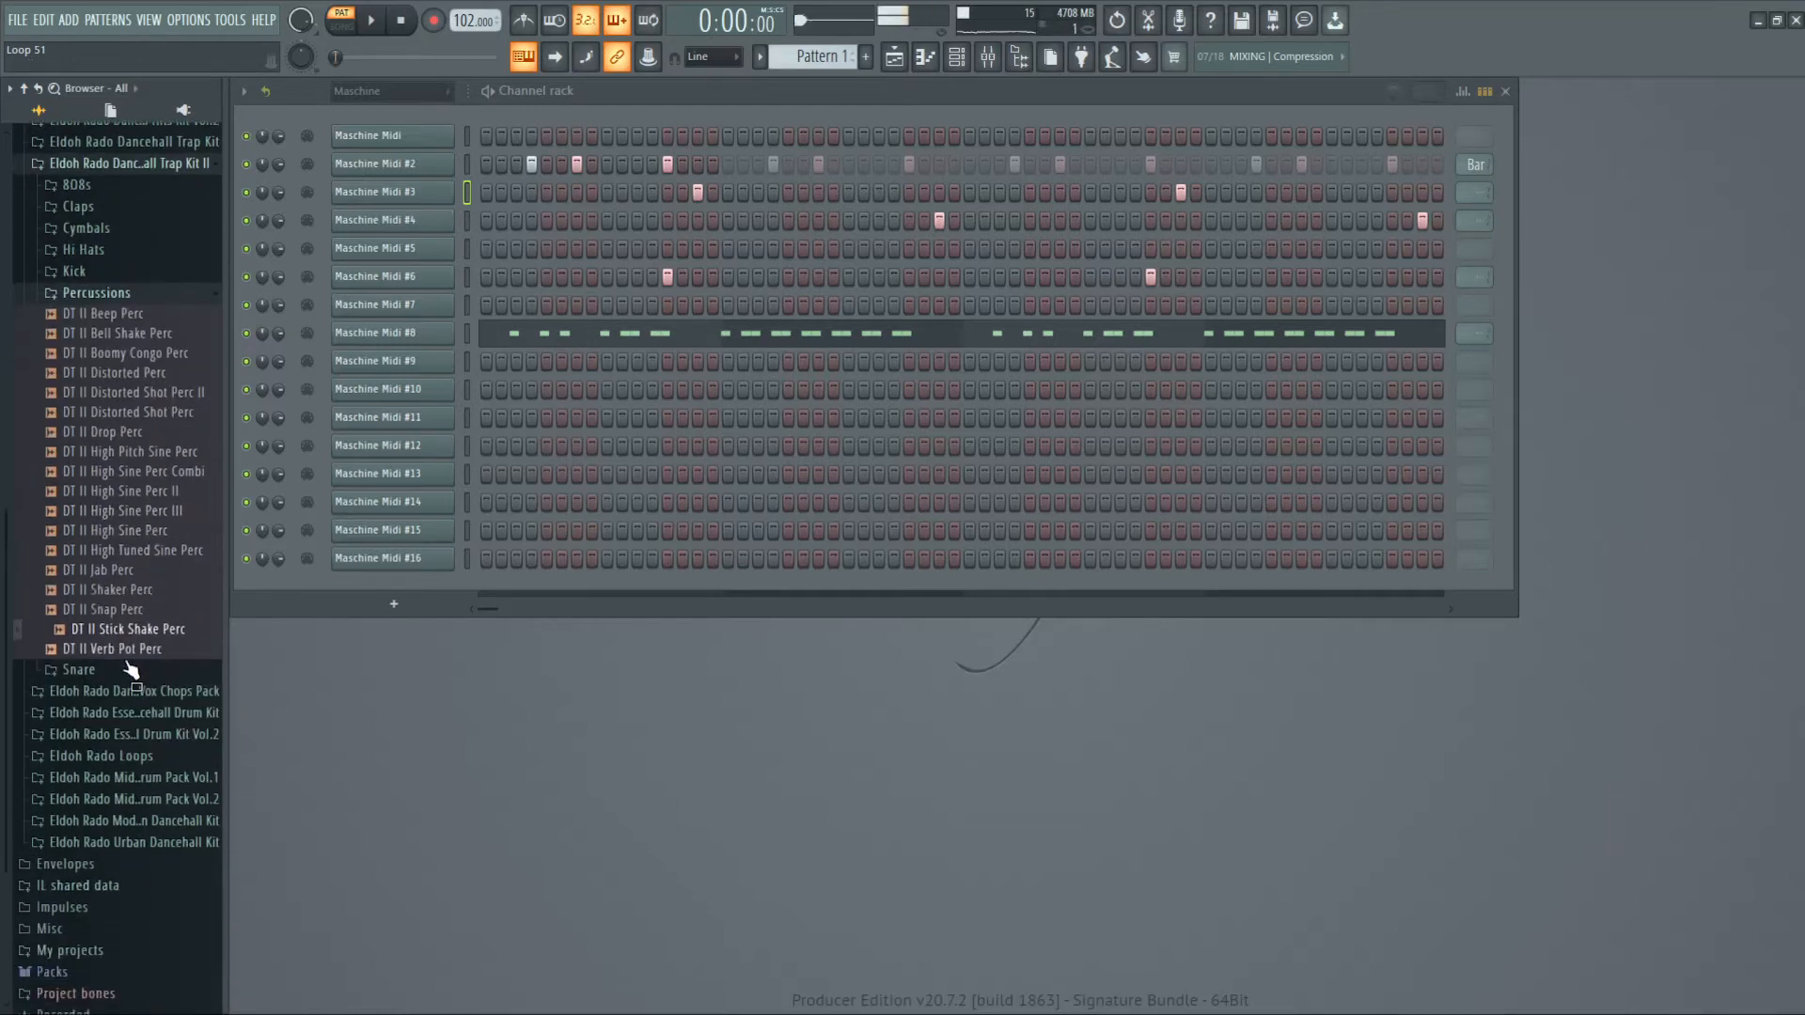
left_click(141, 648)
- Play the pattern and audition DT II Beep Perc and DT II Bell Shake Perc over it
key("space")
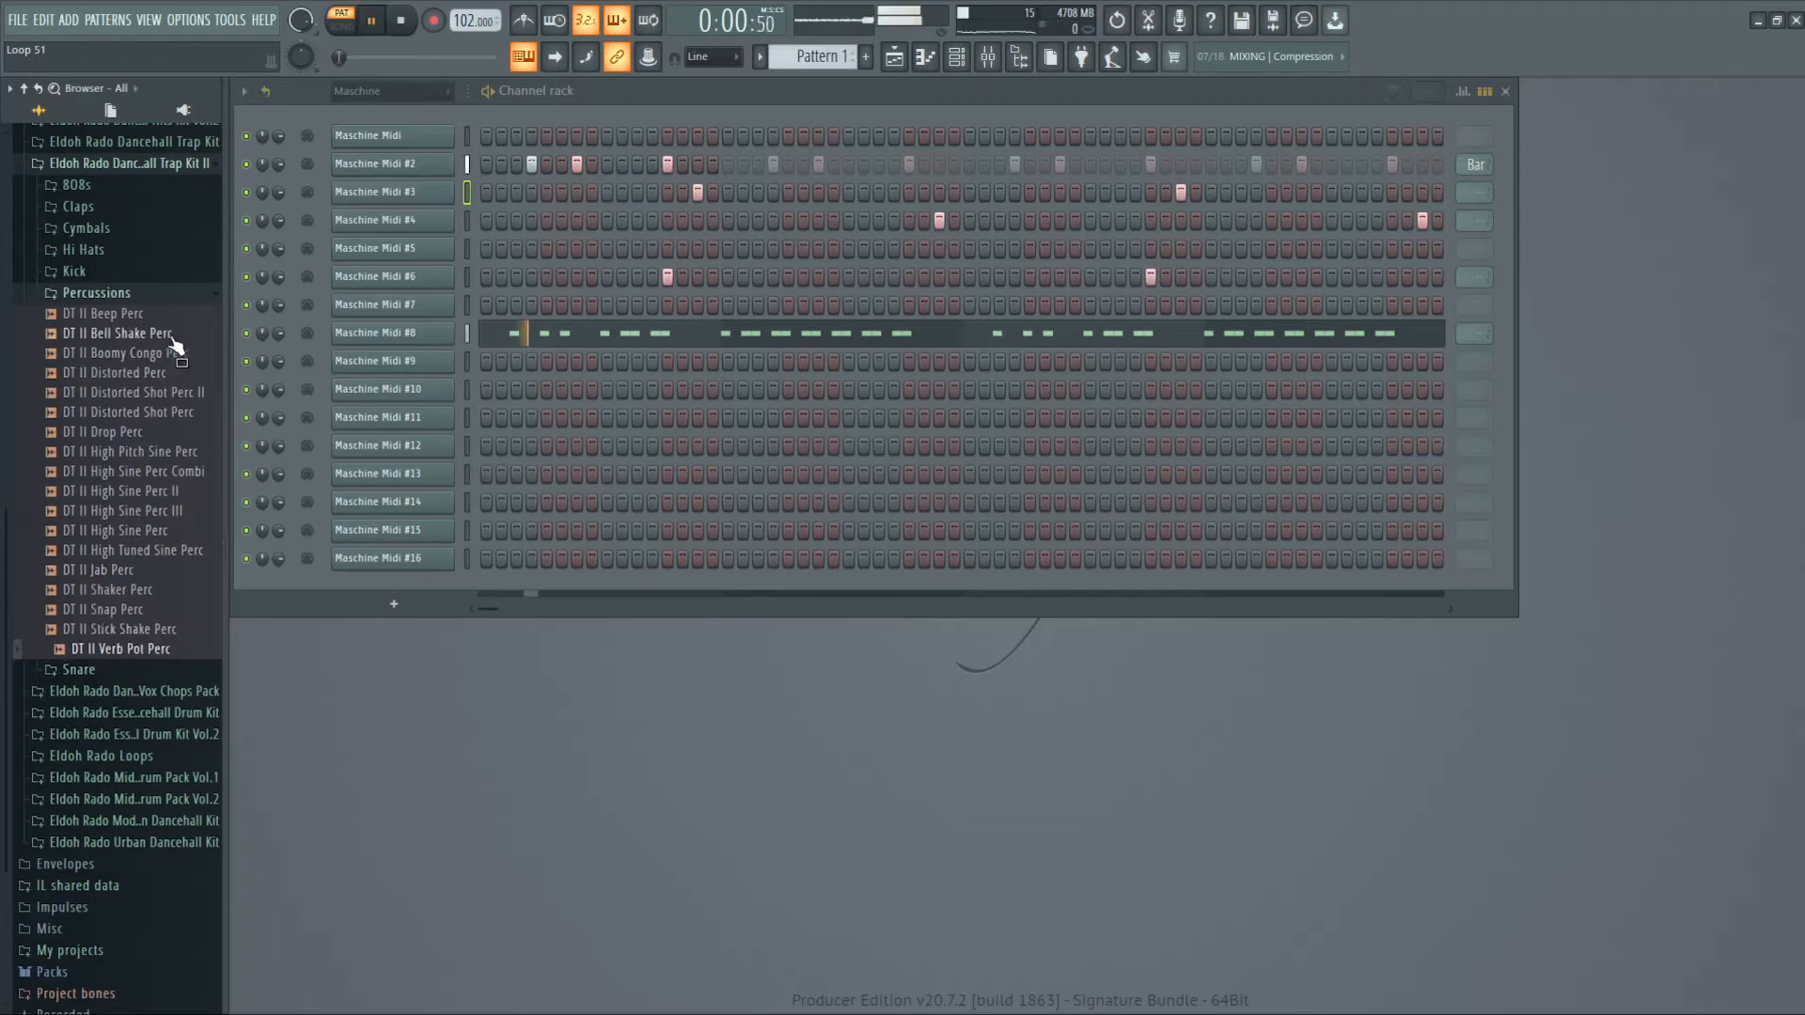
left_click(147, 320)
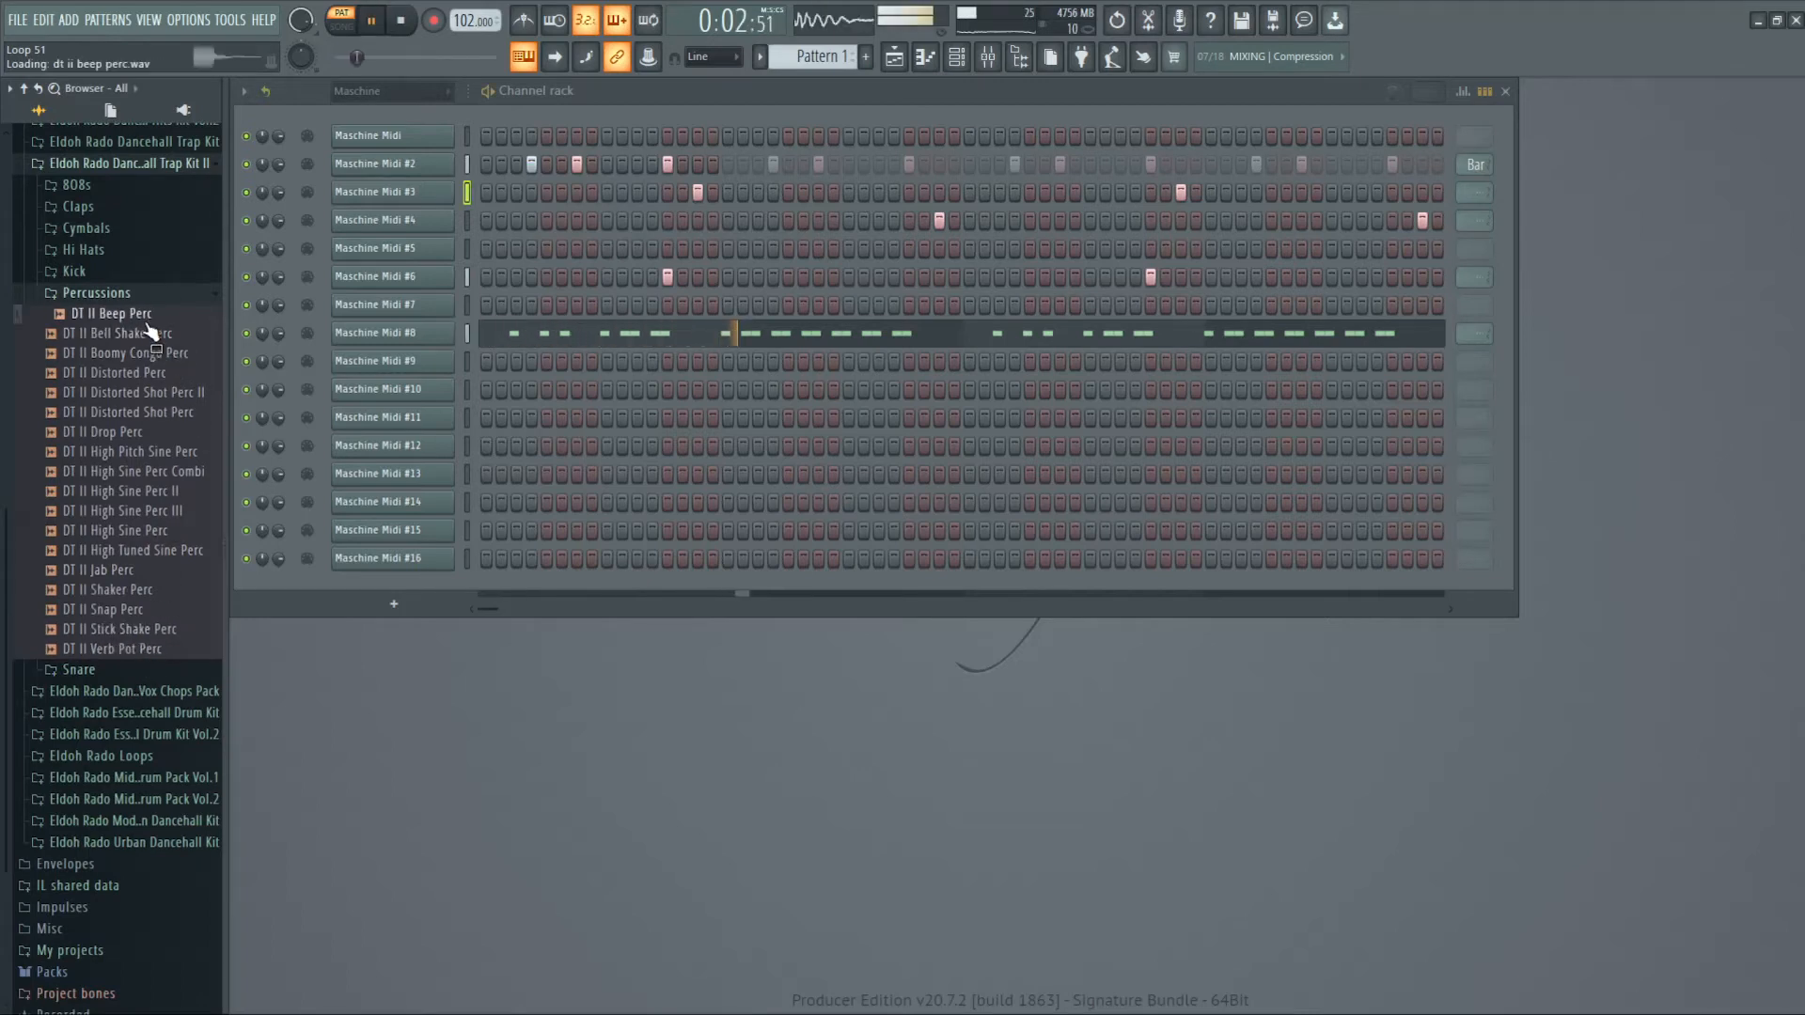
left_click(148, 335)
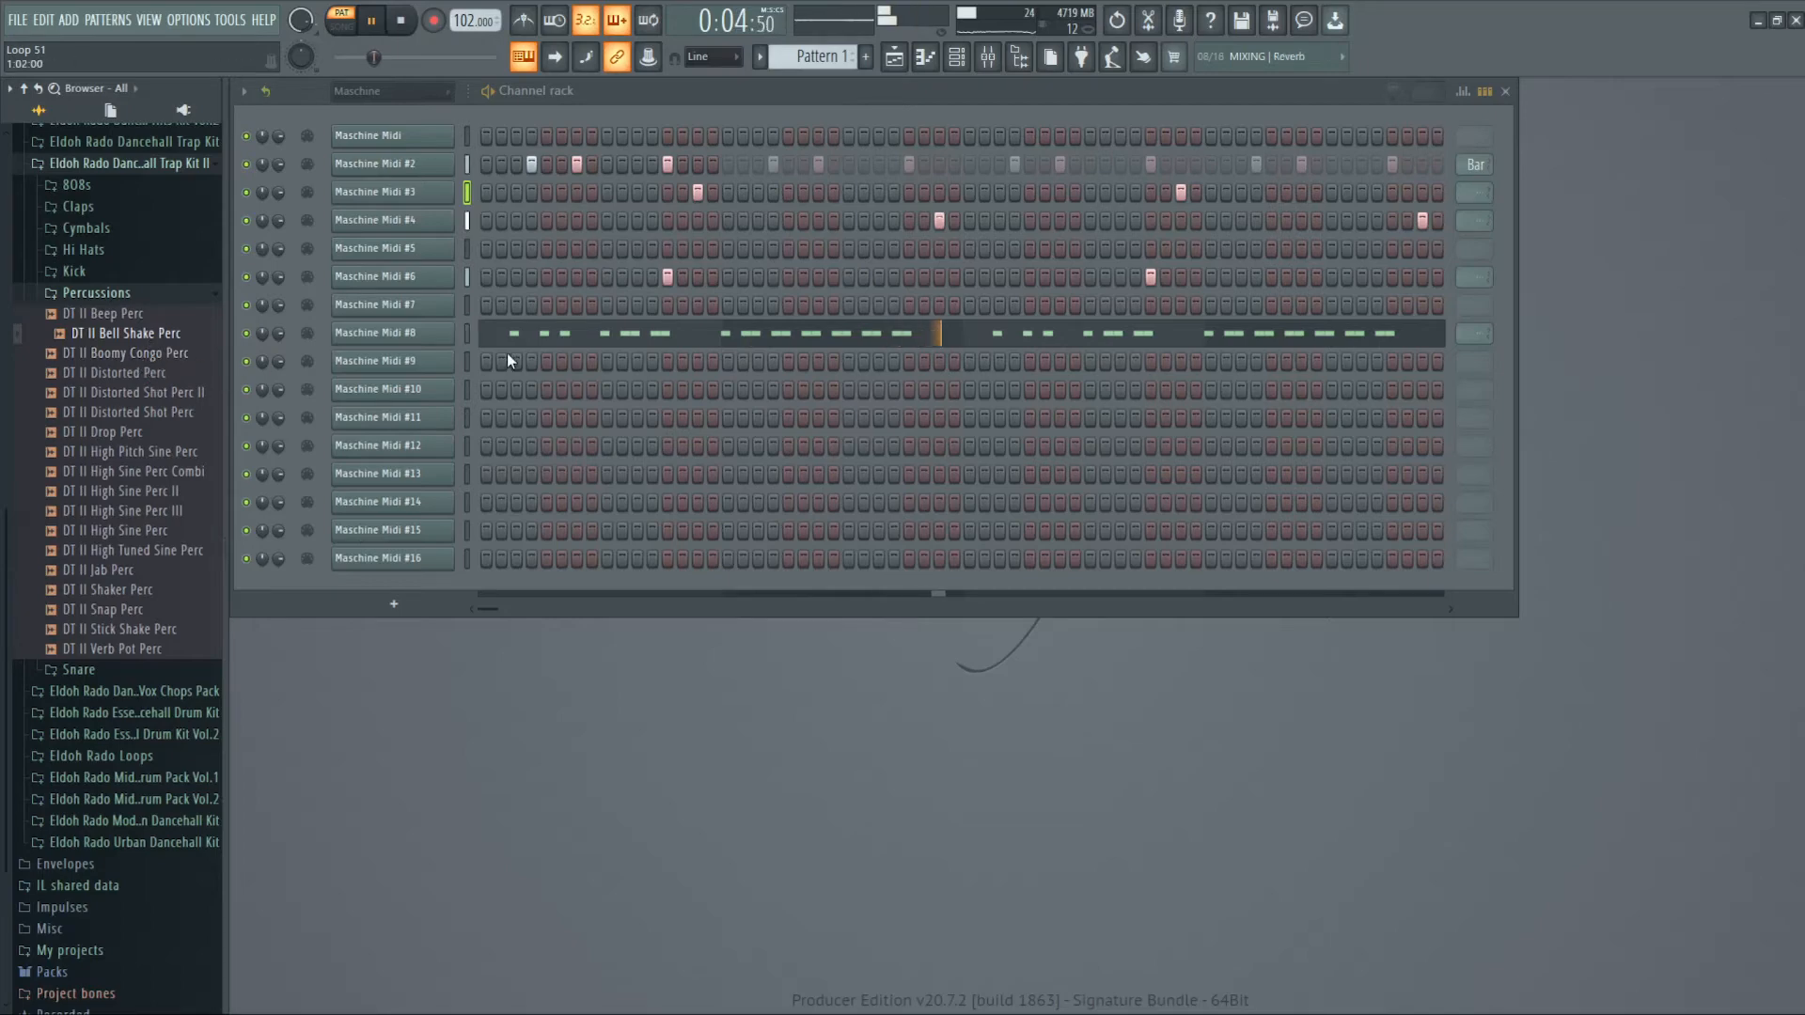
- Show the Unsorted channel group and burn the DT II Beast Kick loop to the pattern
left_click(414, 92)
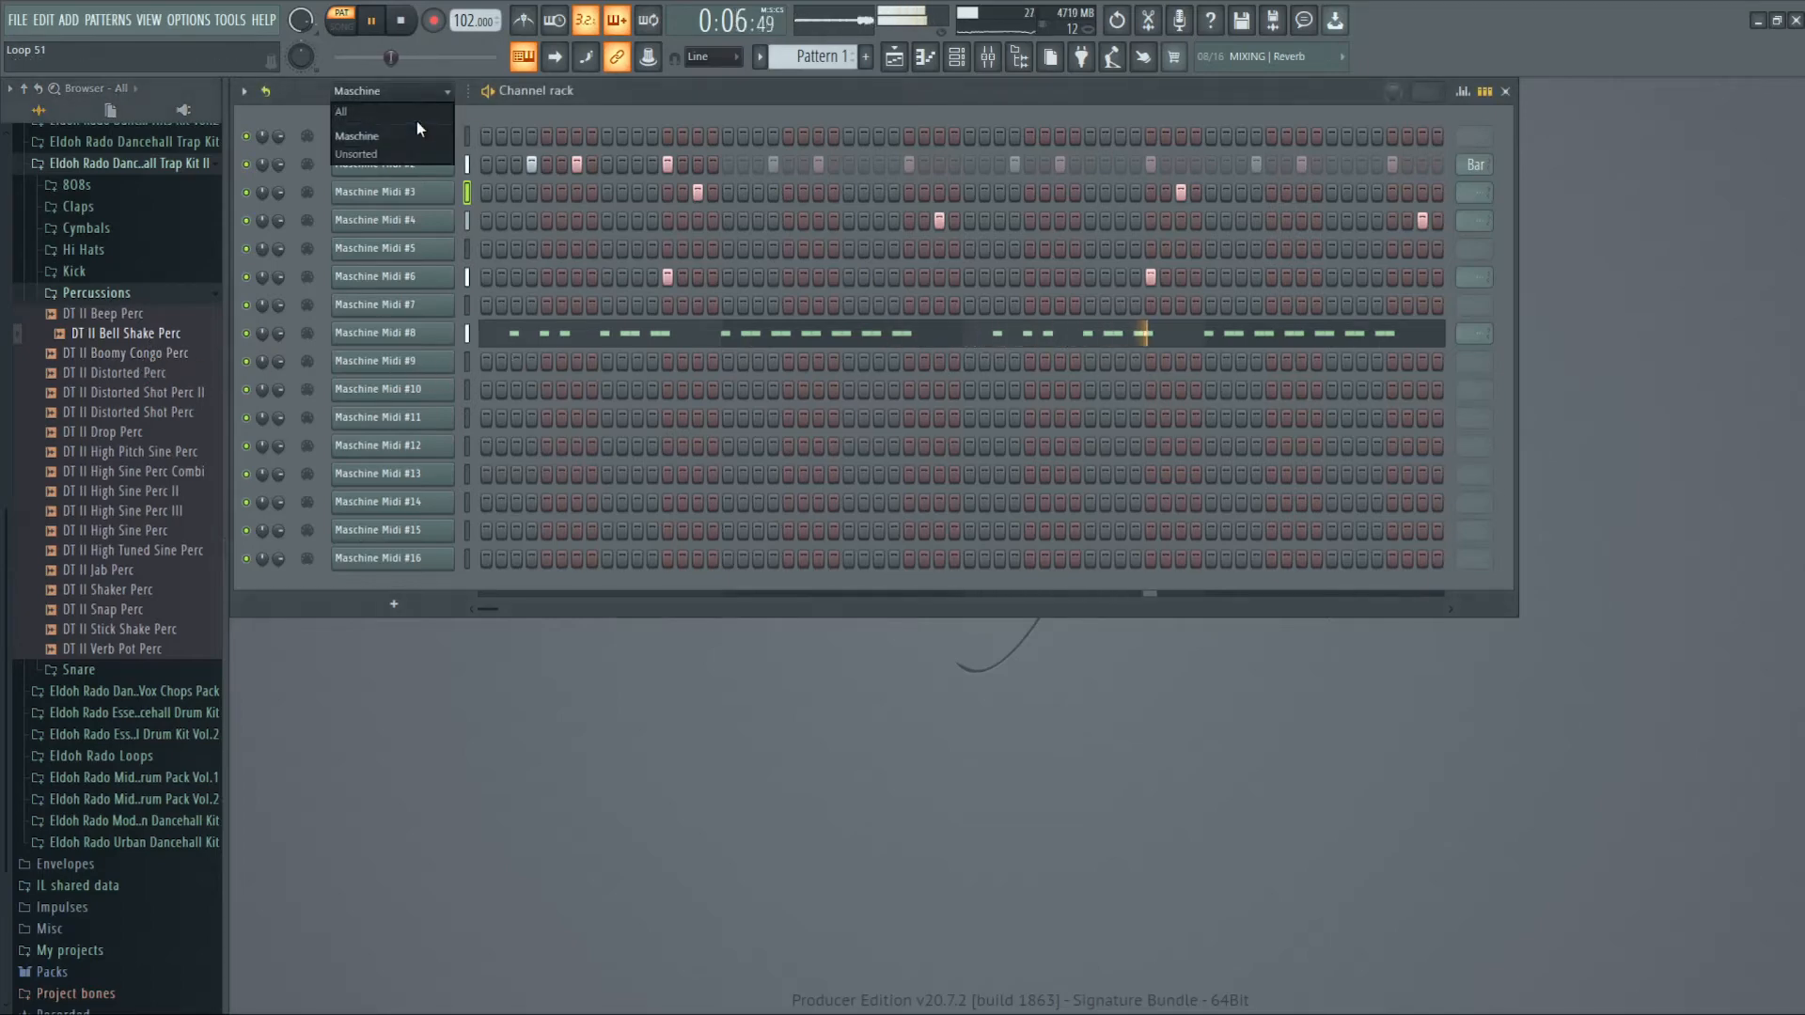
left_click(403, 151)
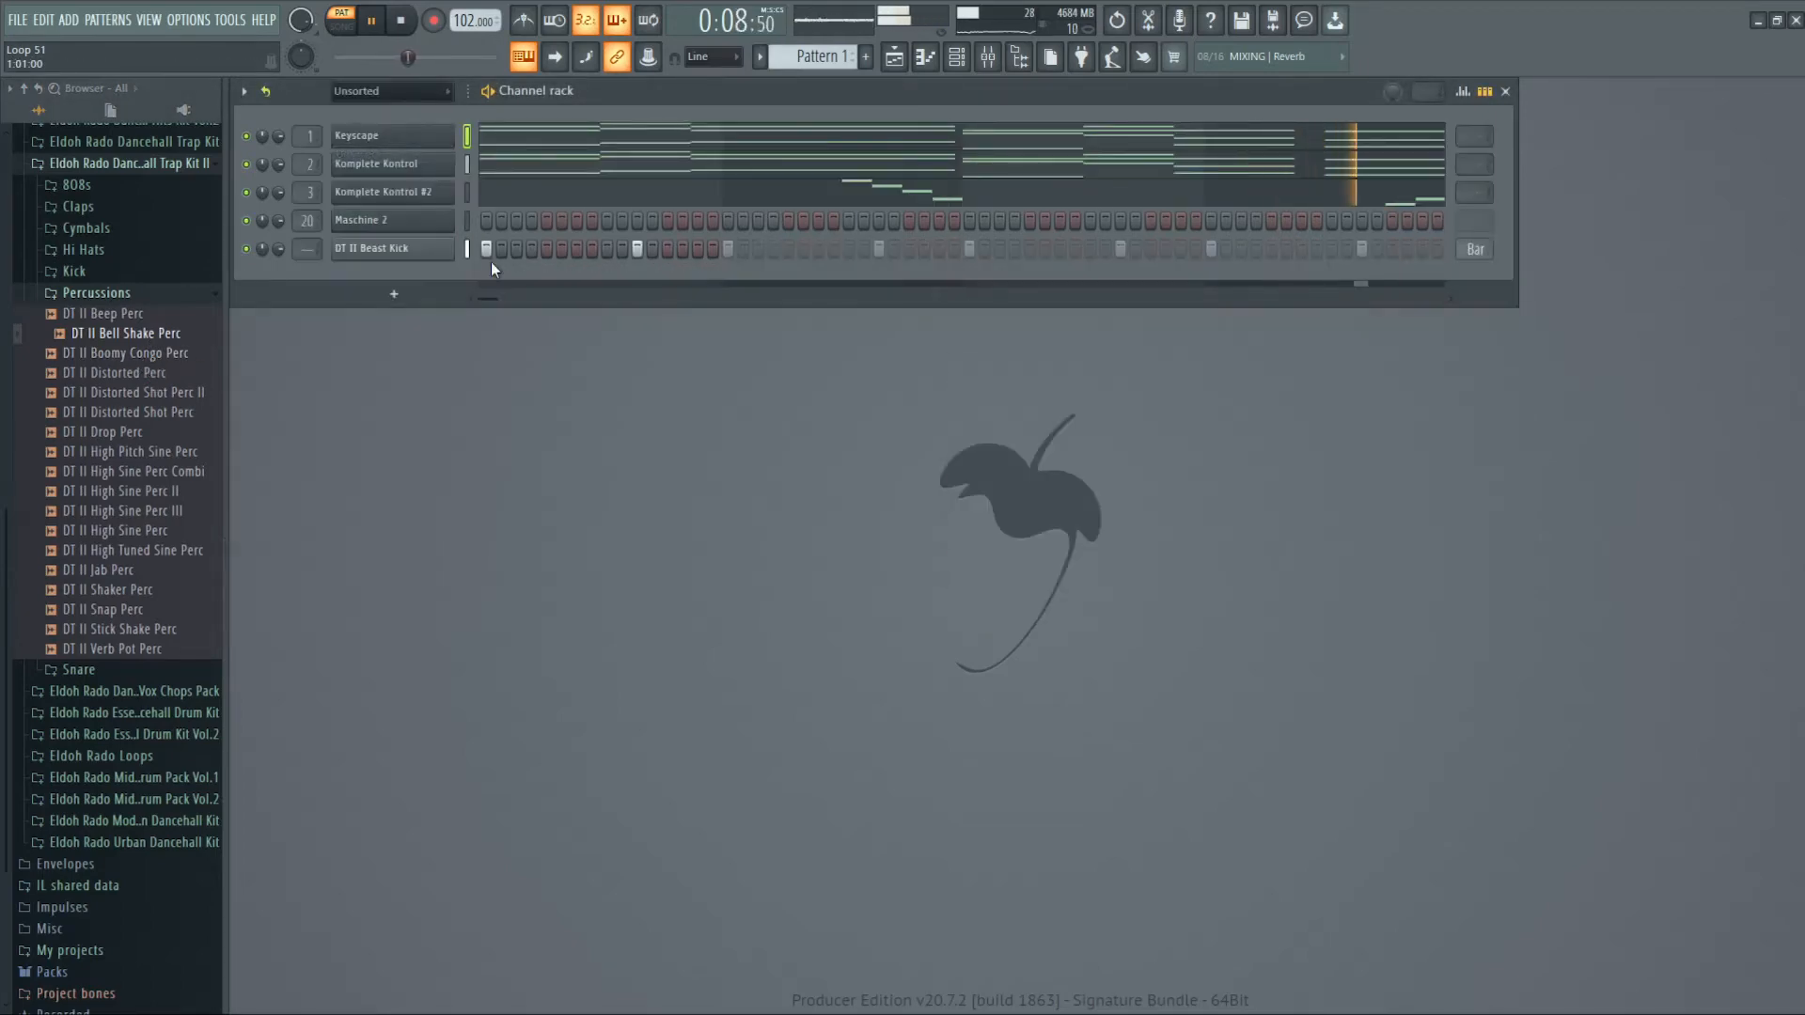
left_click(1477, 250)
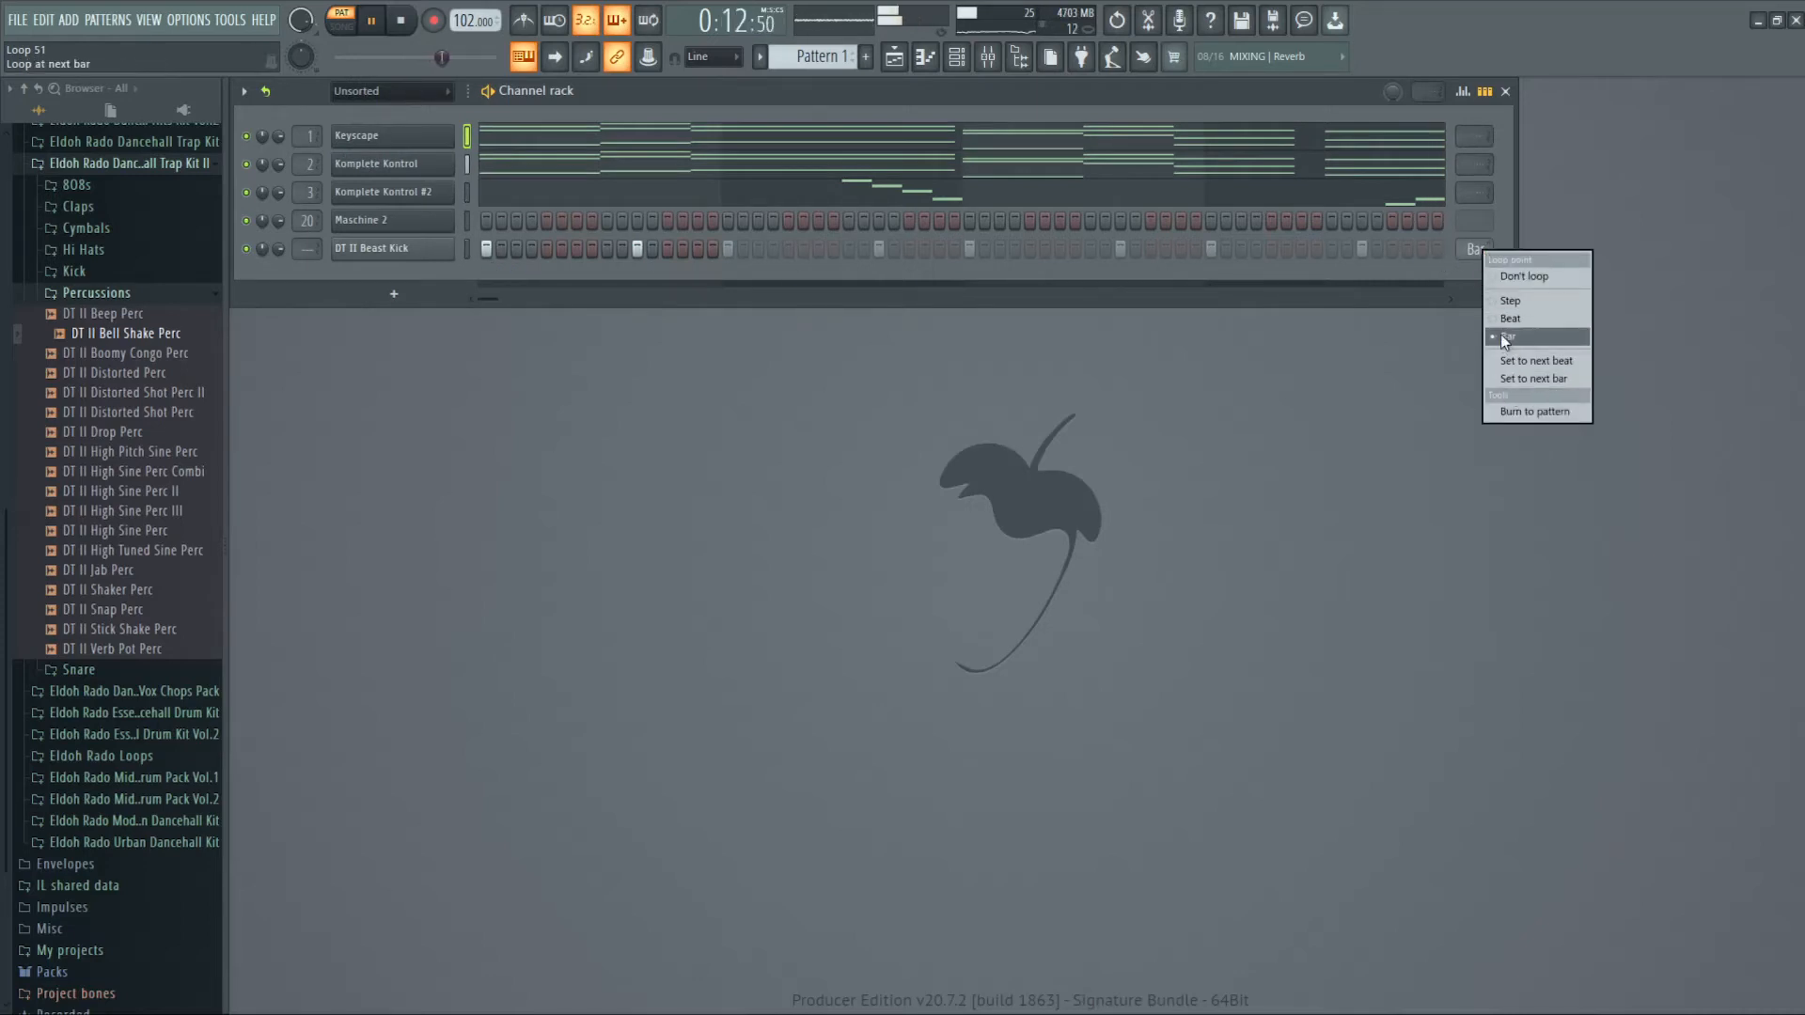
left_click(1511, 410)
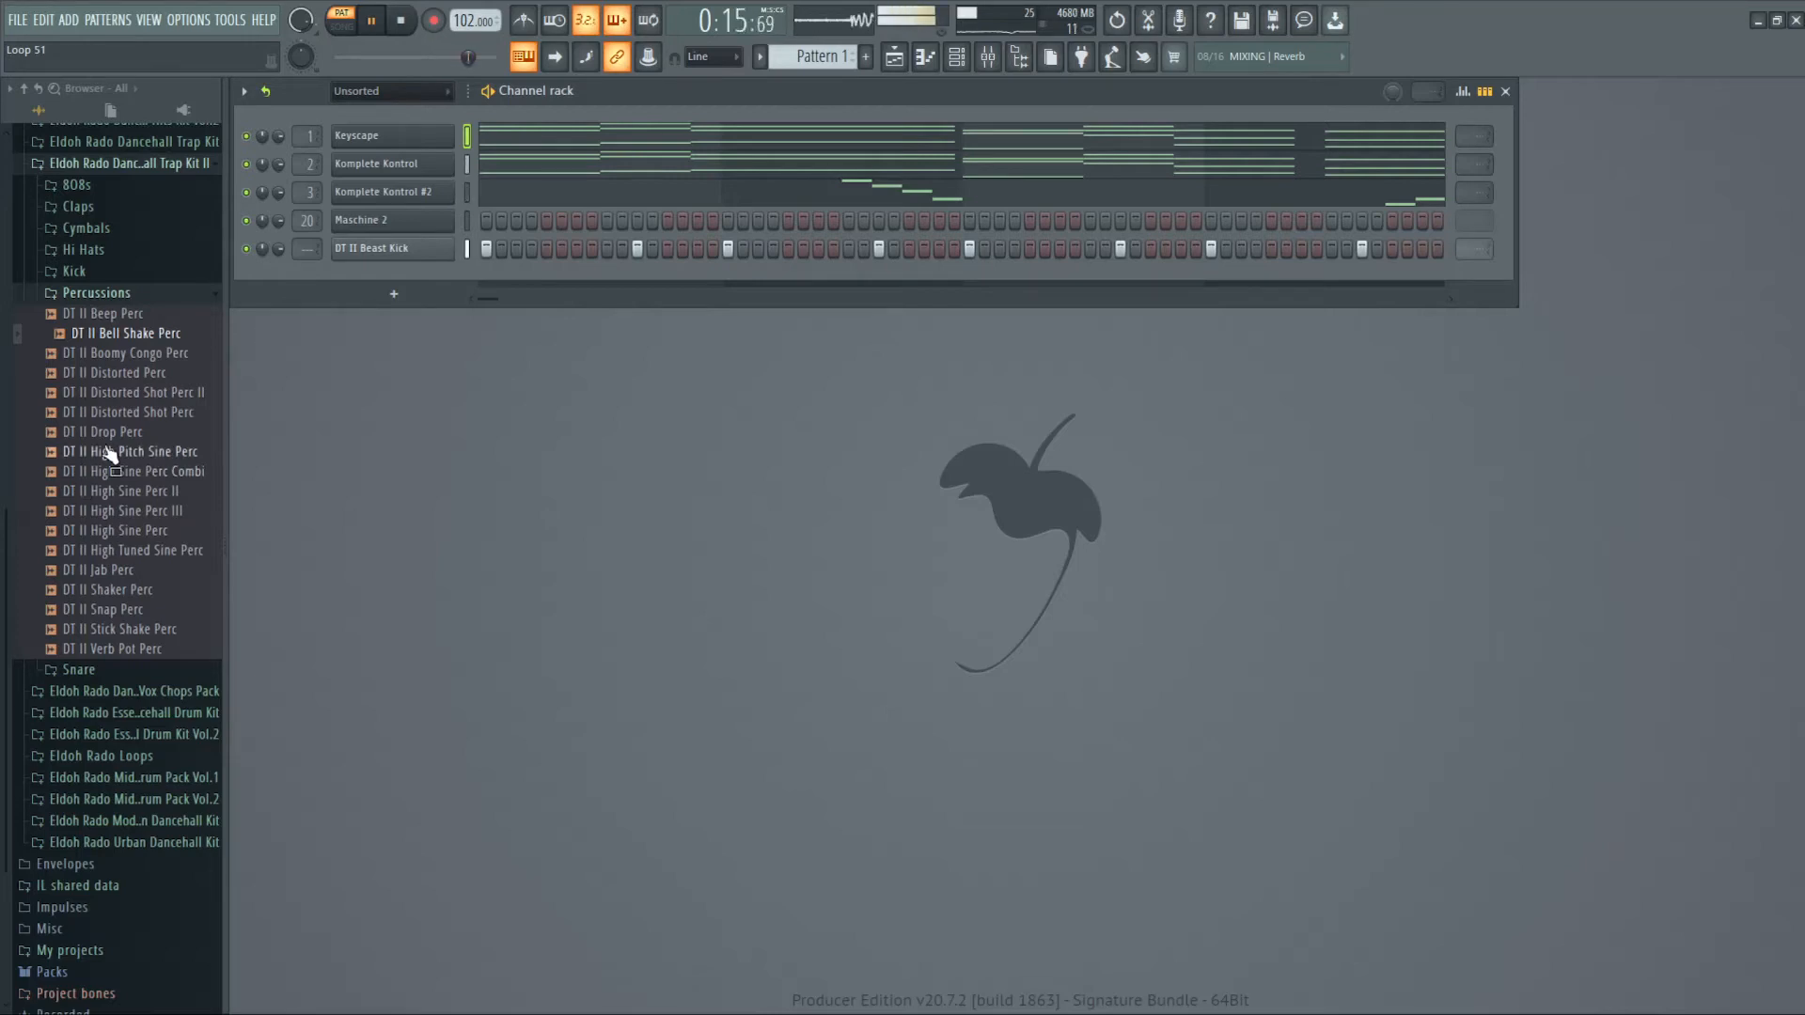
- Browse the kit's hi-hat samples and audition its Filter Ride, Long, Roland and Stereo Delta cymbals over the pattern
left_click(119, 295)
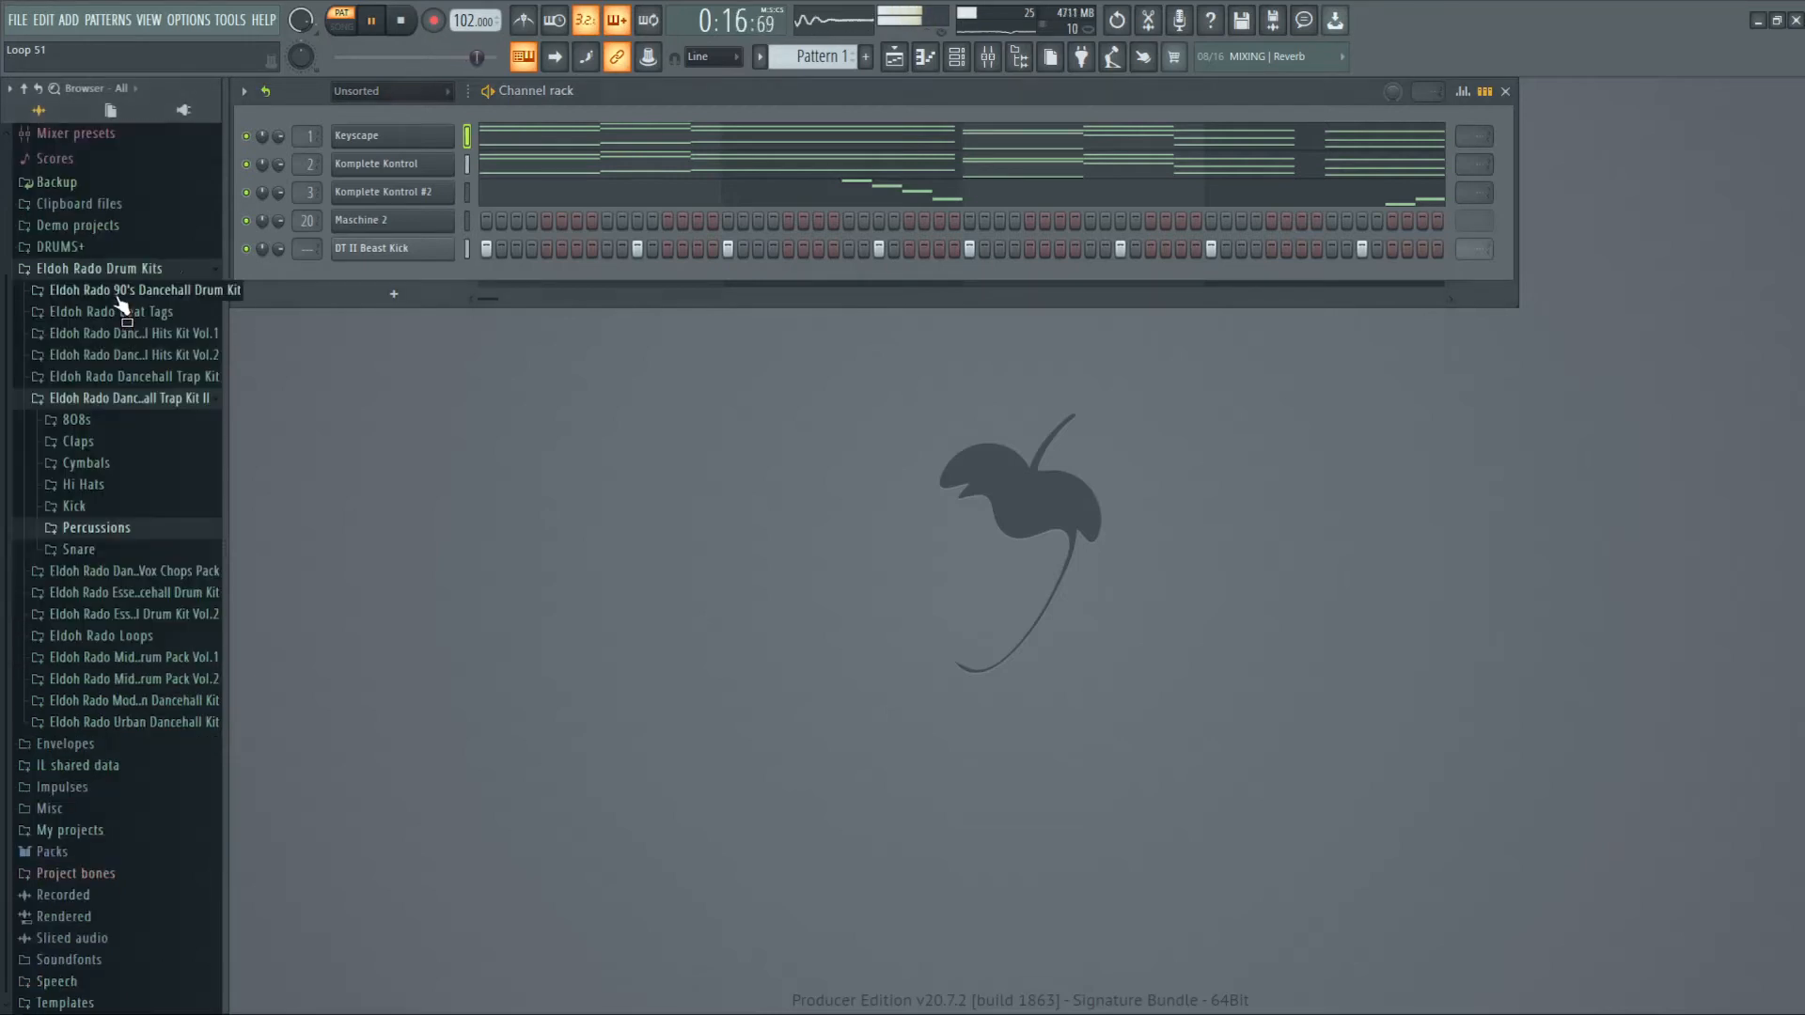
left_click(104, 485)
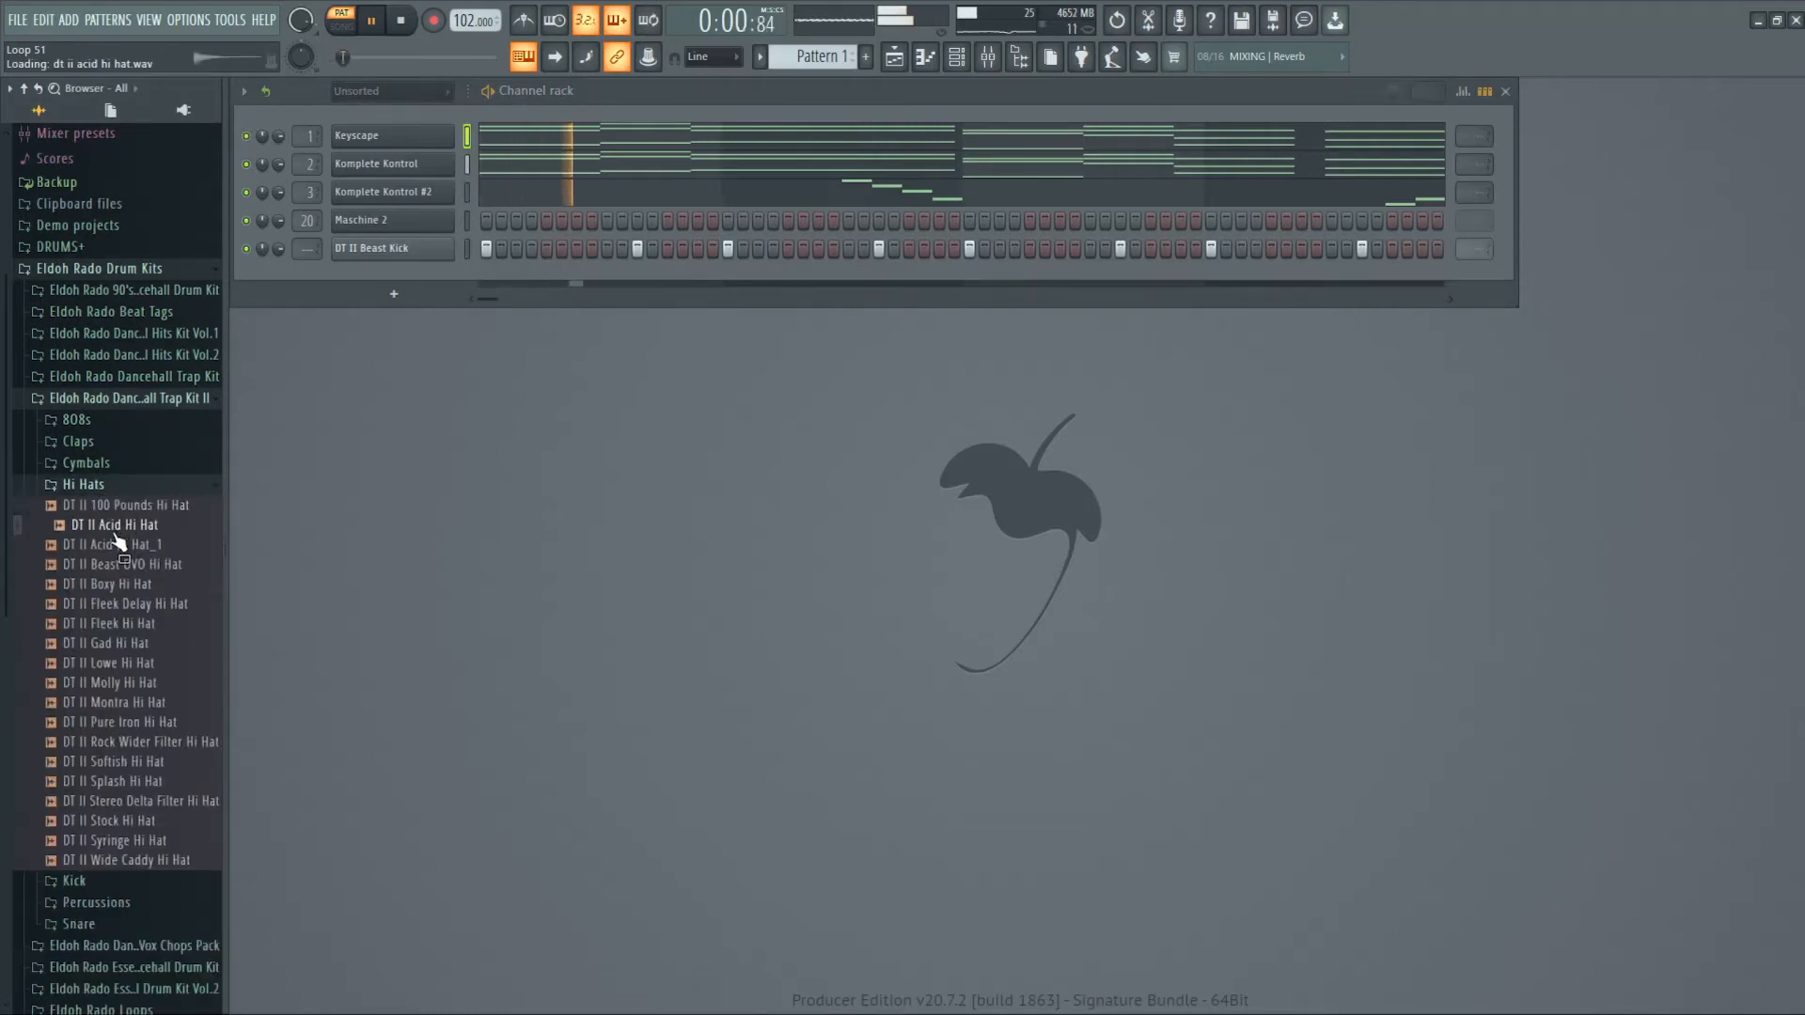
left_click(103, 462)
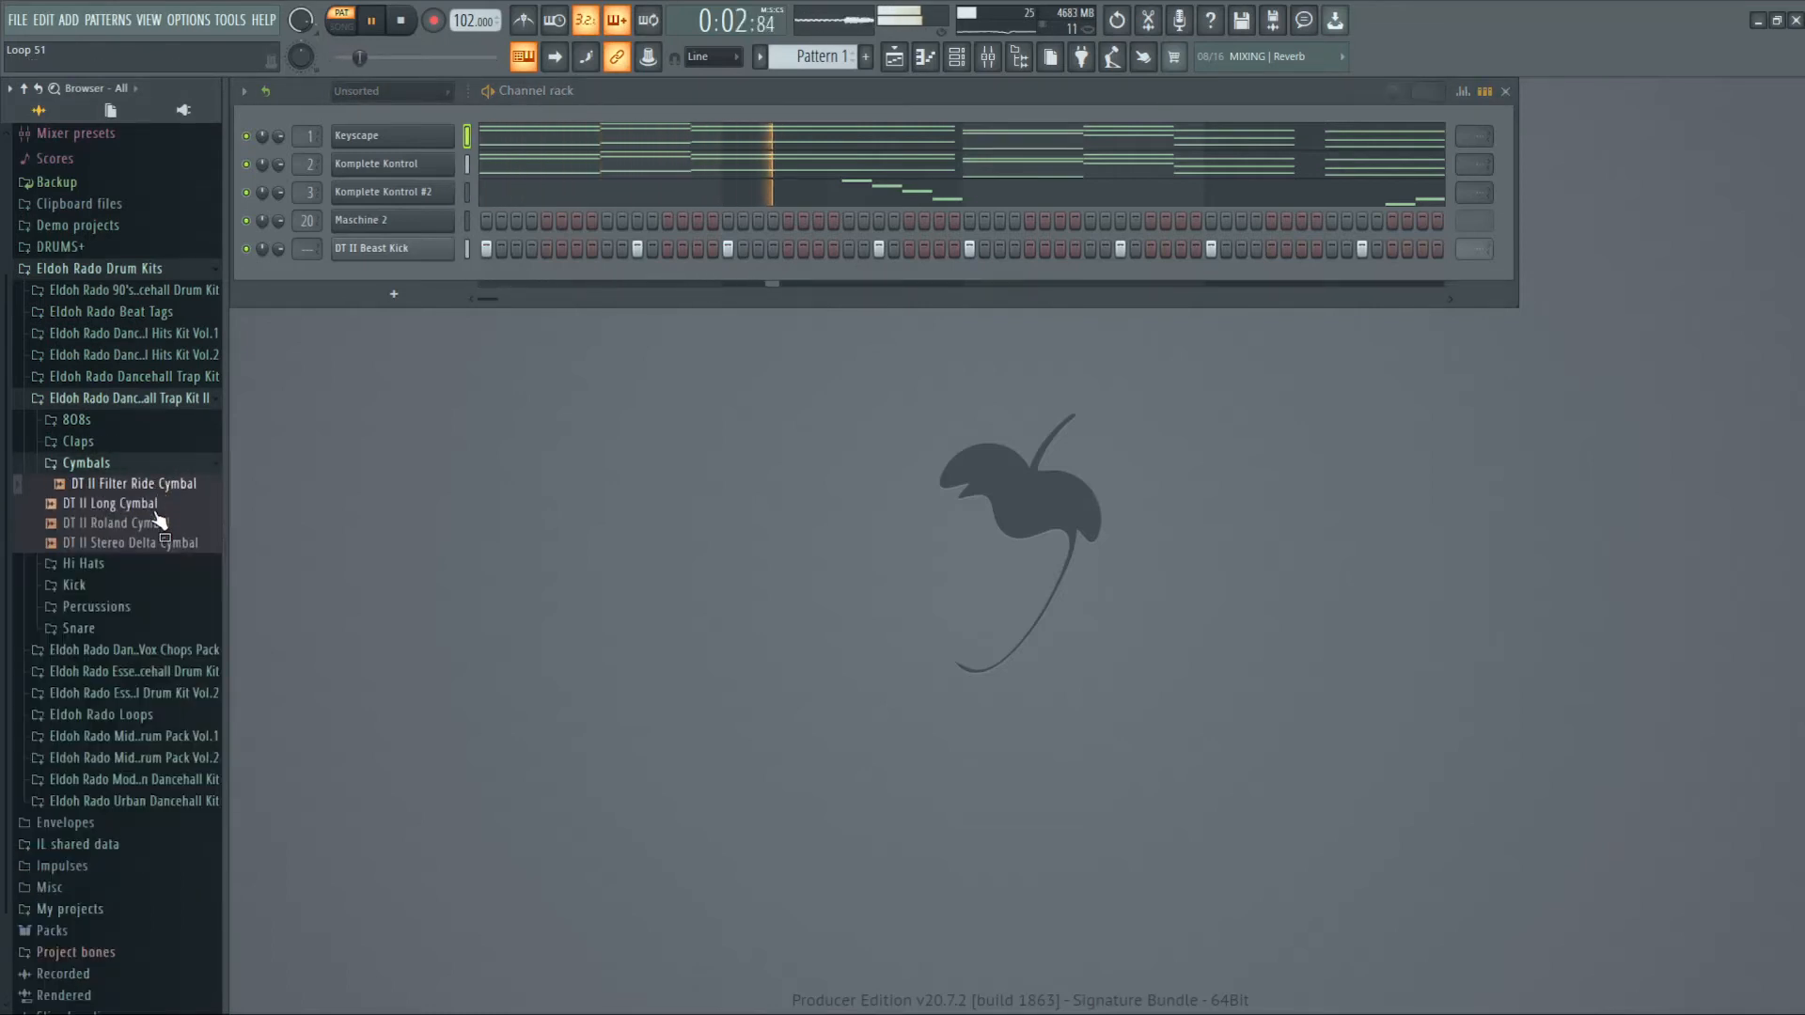
left_click(141, 505)
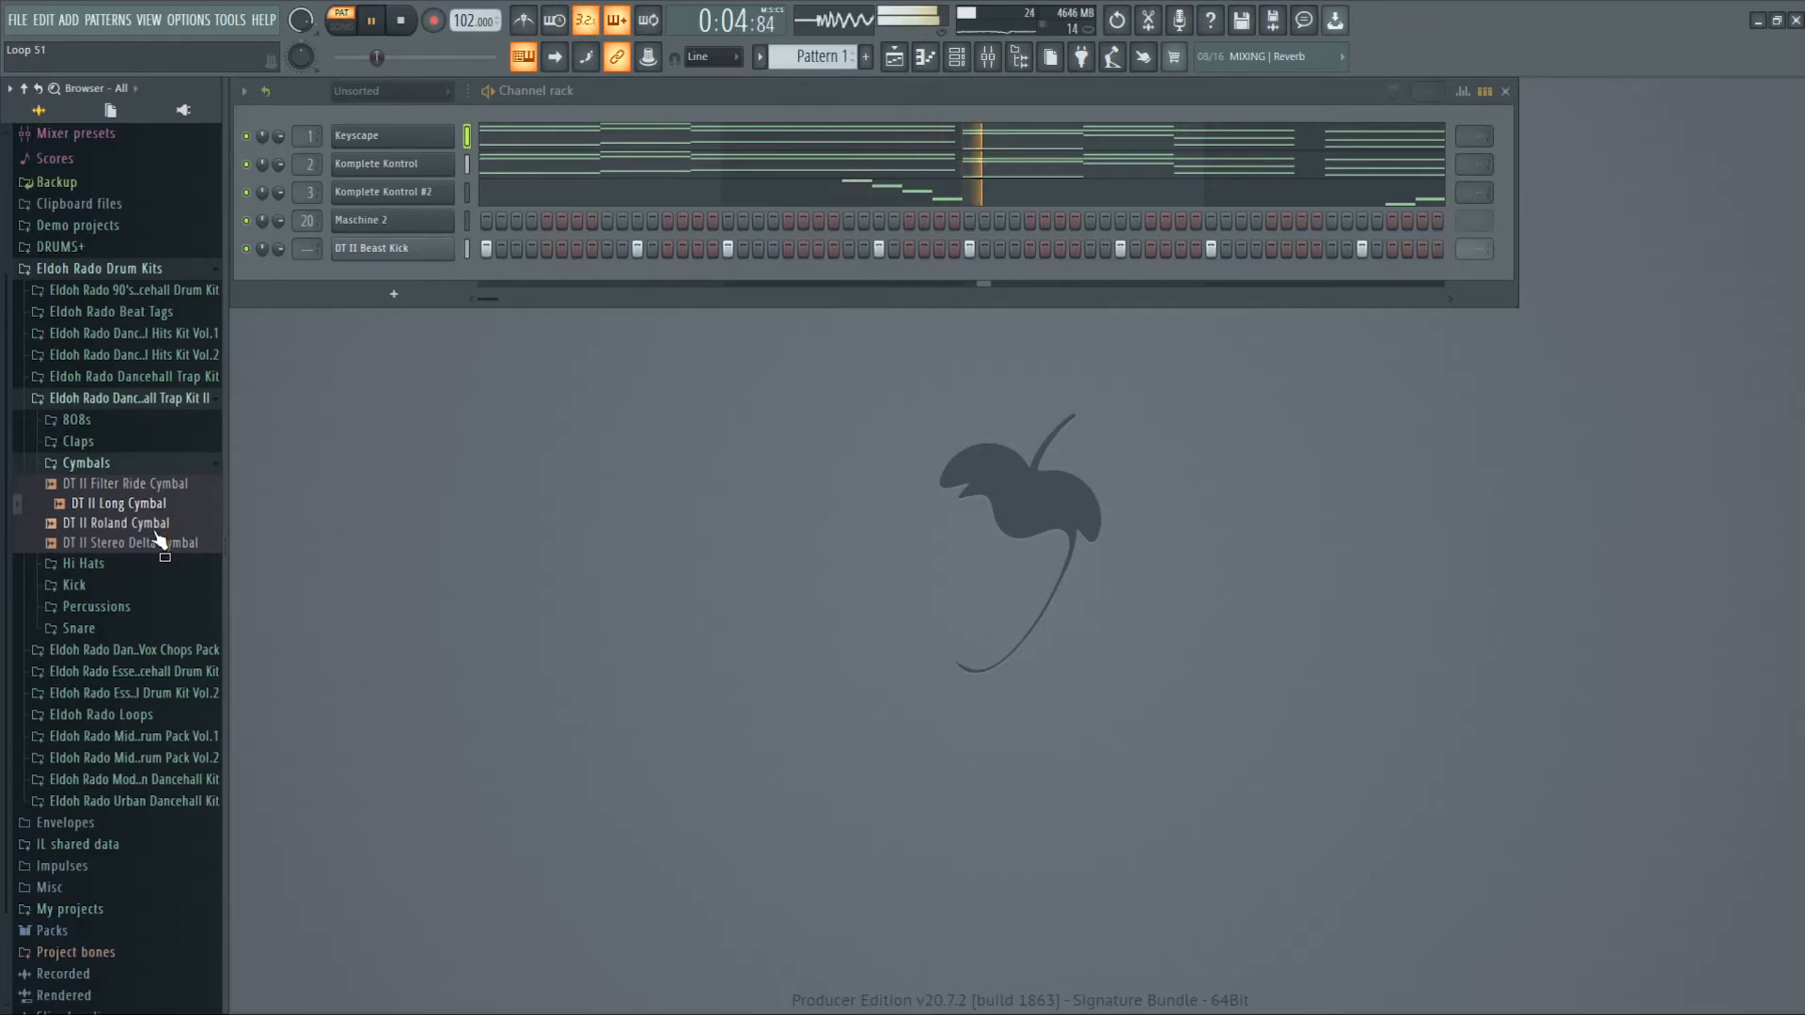
left_click(157, 531)
left_click(157, 543)
- Add DT II Long Cymbal as a new channel with a hit on step 1, and lower its volume to about 23%
left_click_drag(179, 484, 385, 296)
left_click(132, 506)
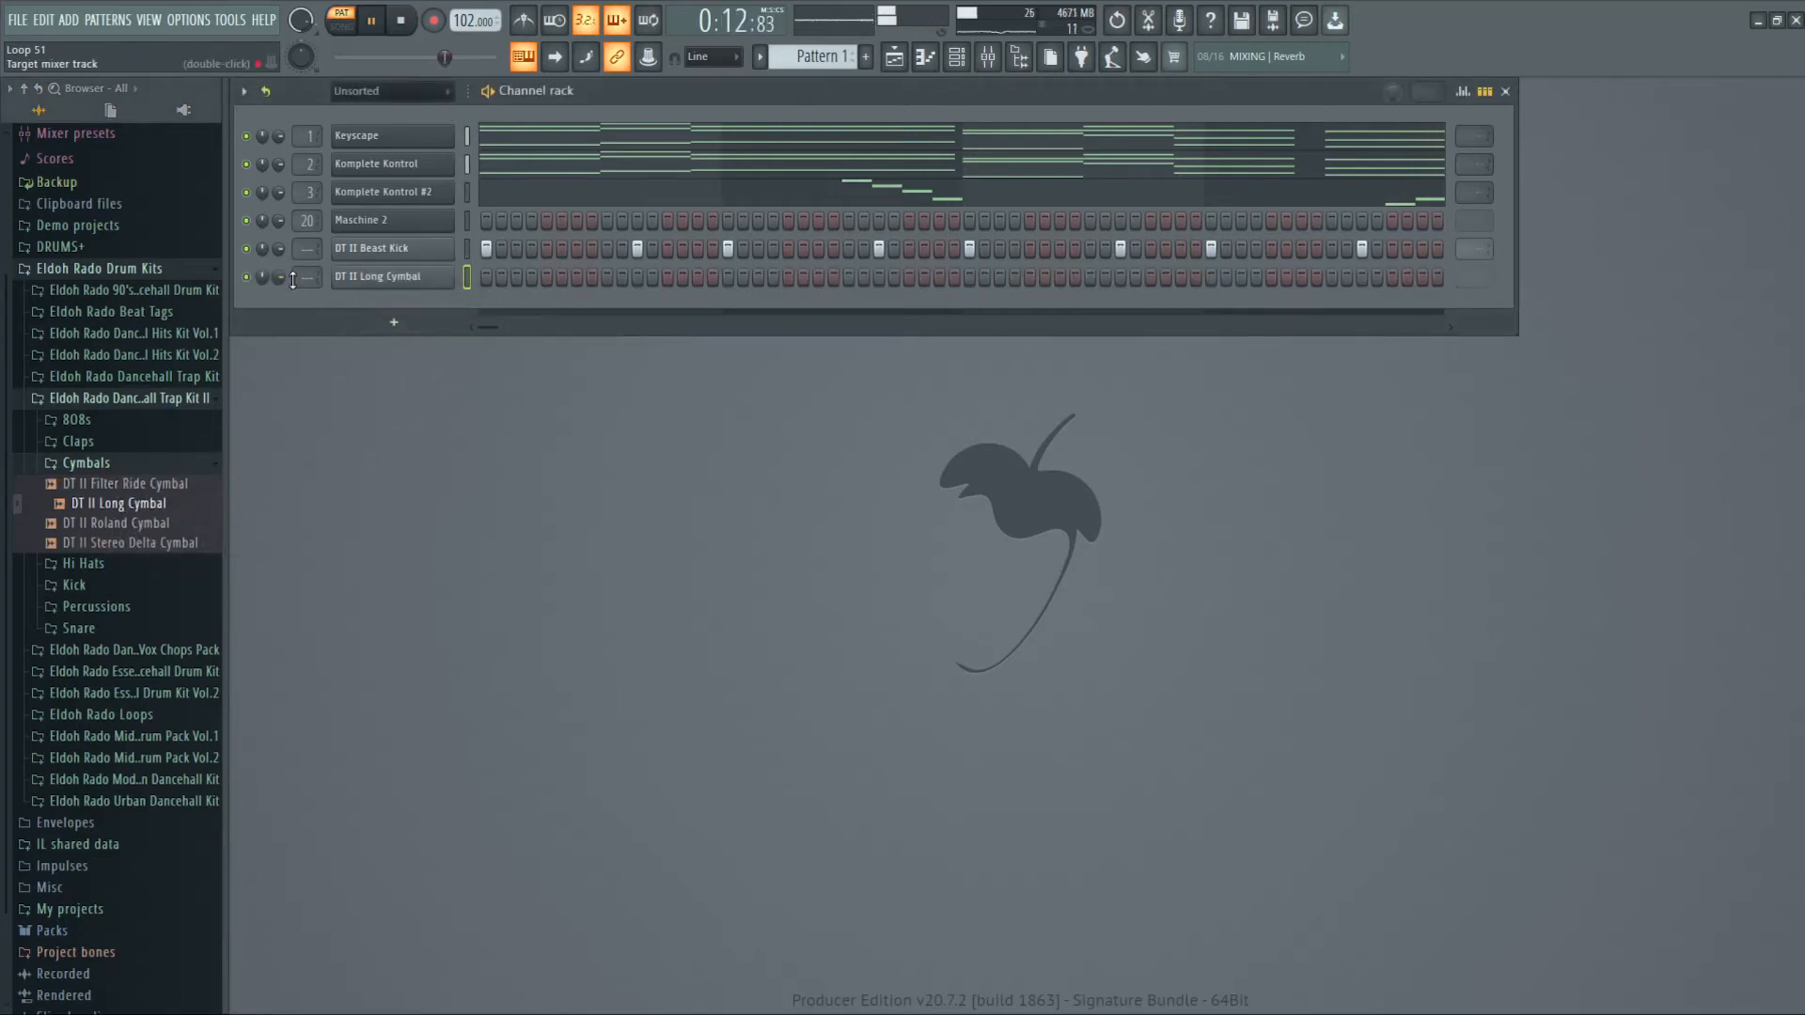
left_click_drag(280, 278, 279, 329)
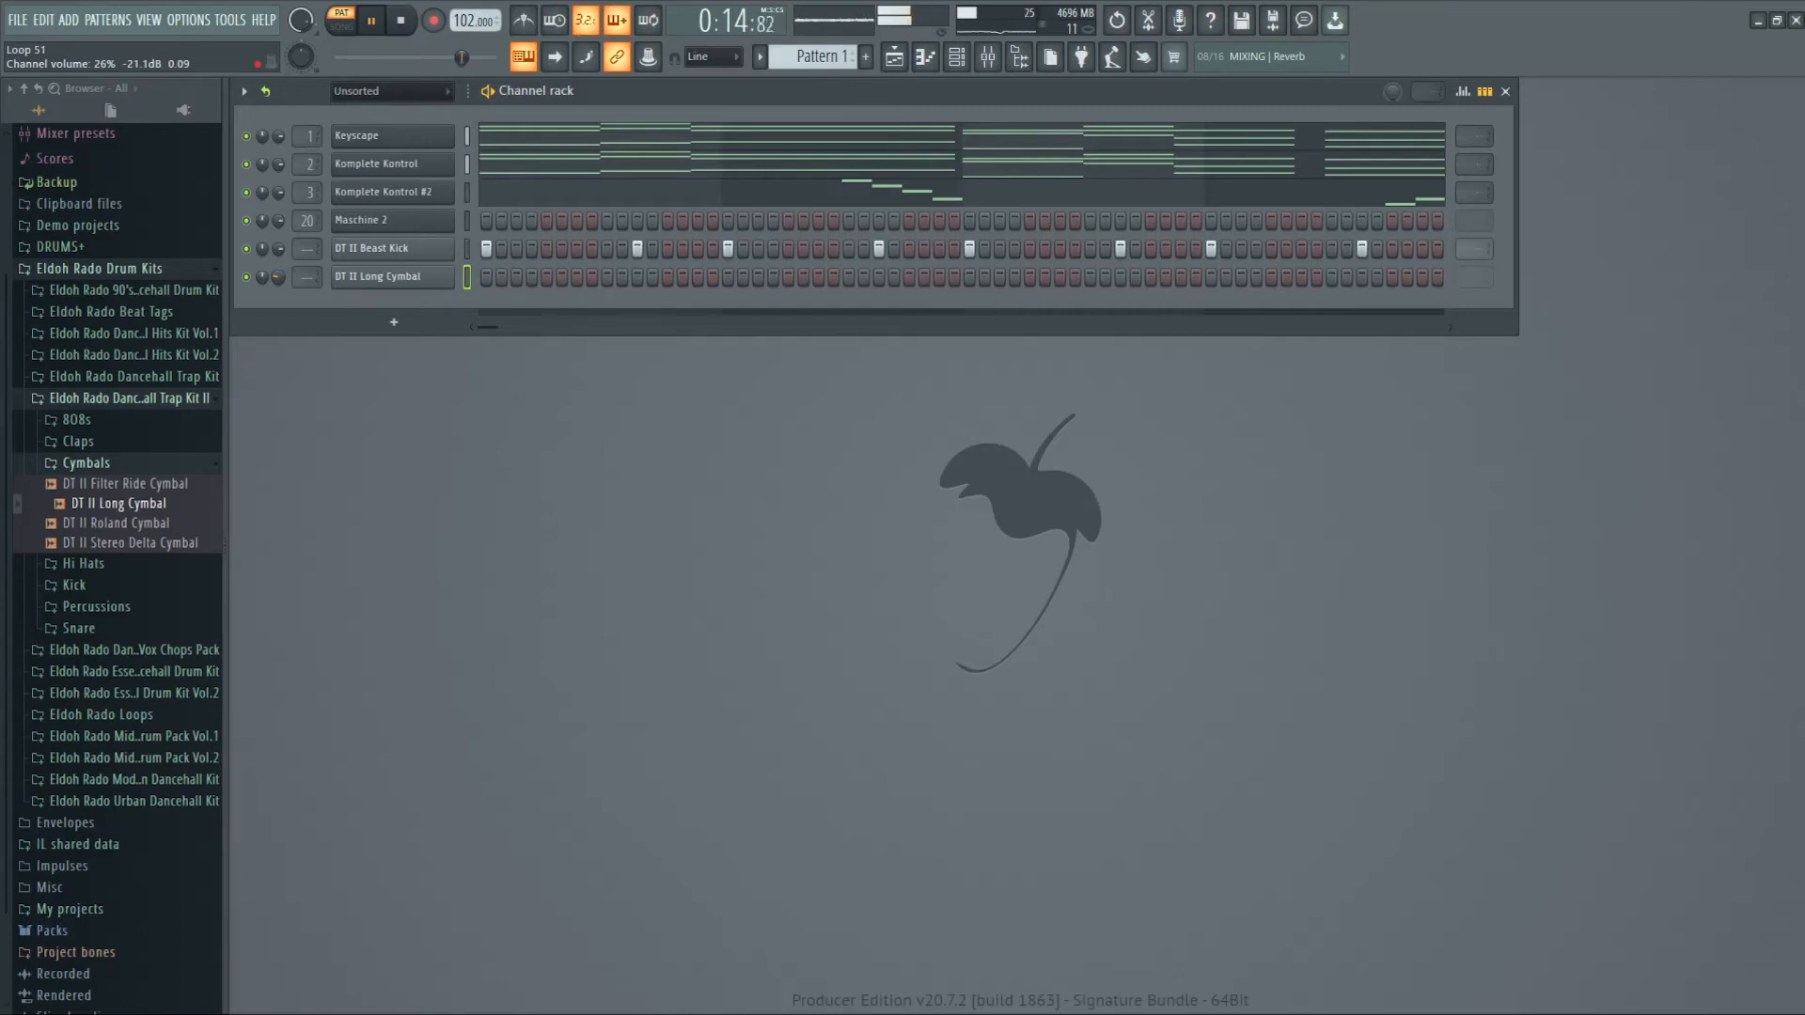
left_click(486, 276)
left_click_drag(276, 283, 276, 296)
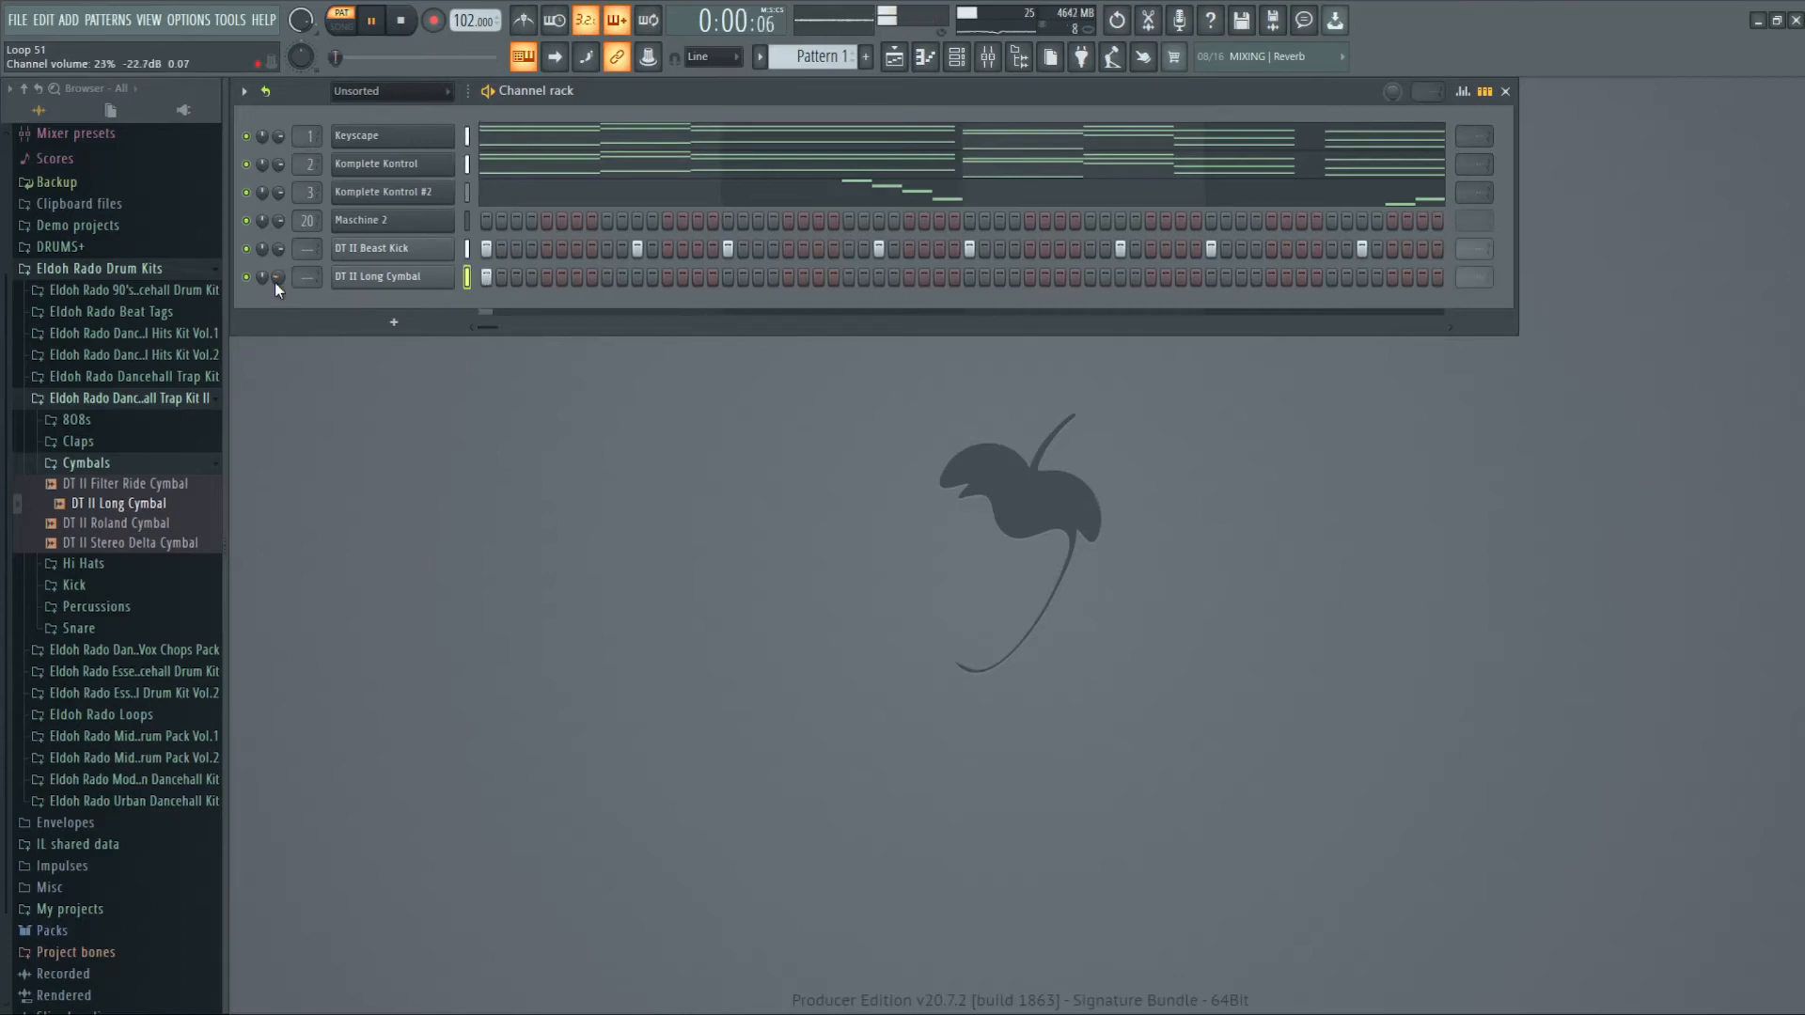
left_click_drag(276, 282, 275, 282)
- Play the pattern repeatedly from the start to check the opening cymbal hit
key("space")
key("space")
key("space")
key("space")
key("space")
key("space")
key("space")
key("space")
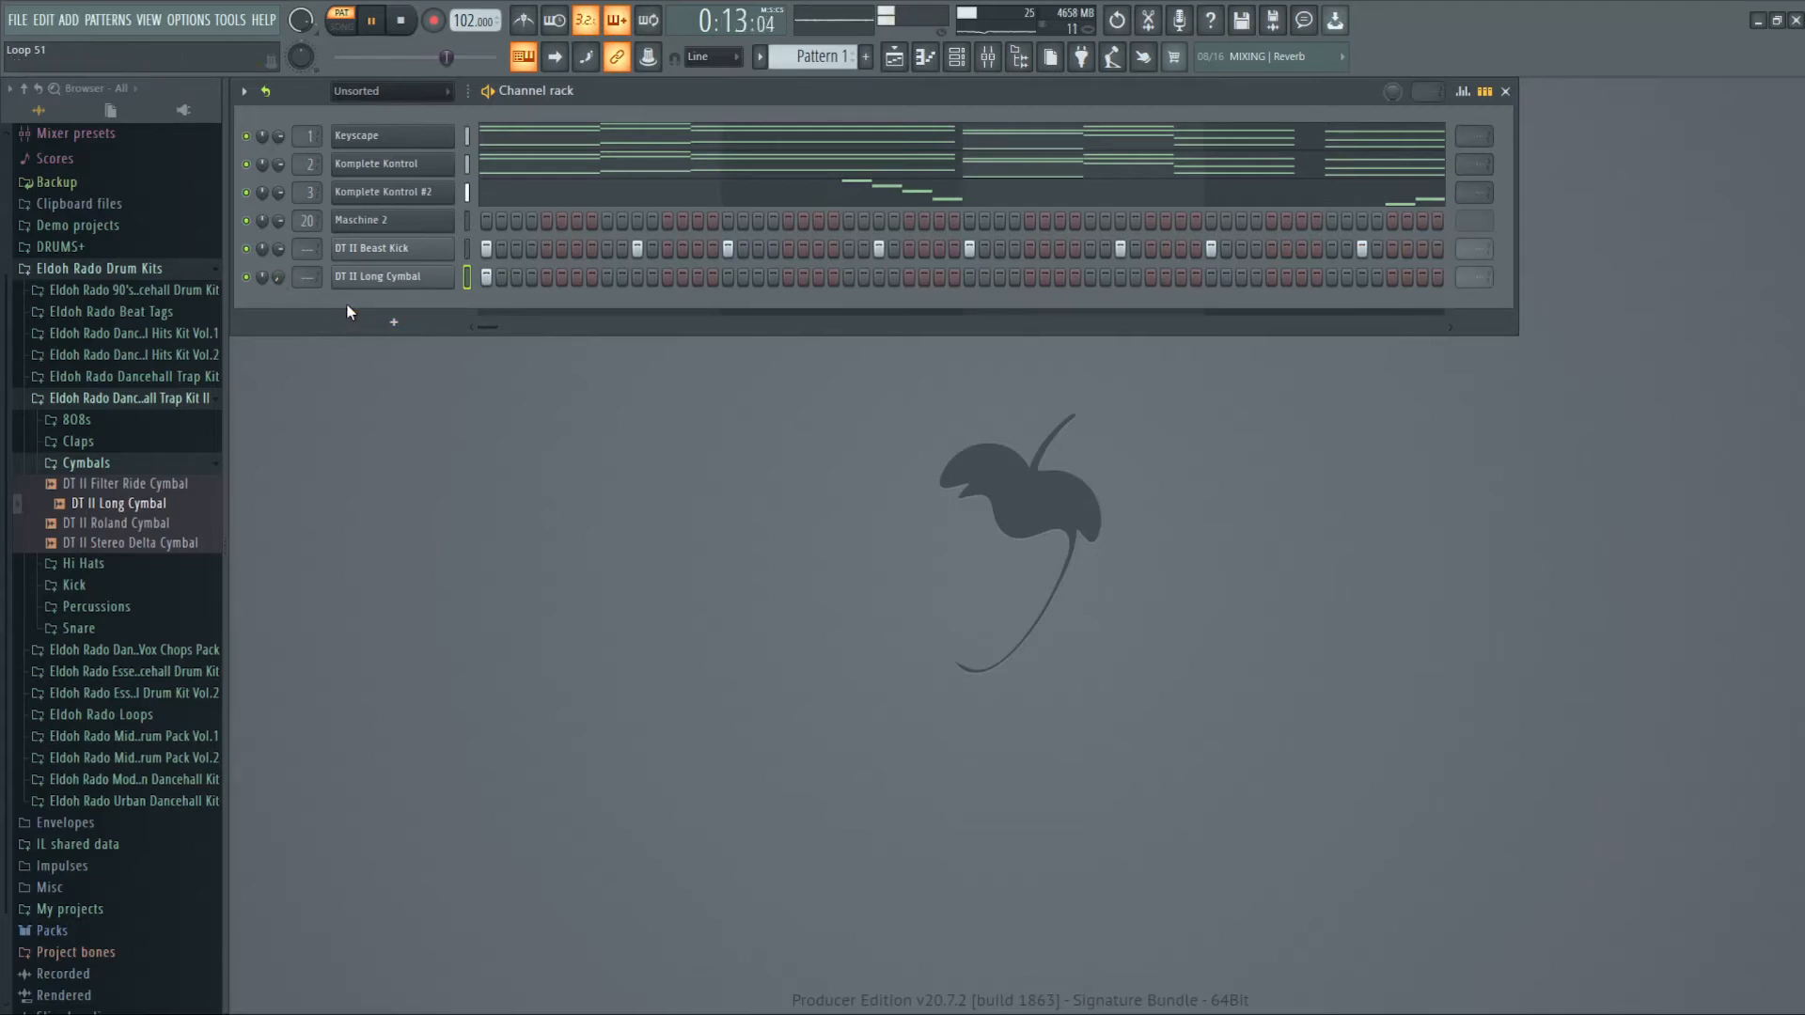
- Add a SubLab bass instrument as a new channel and stop playback
left_click(393, 320)
mouse_move(391, 393)
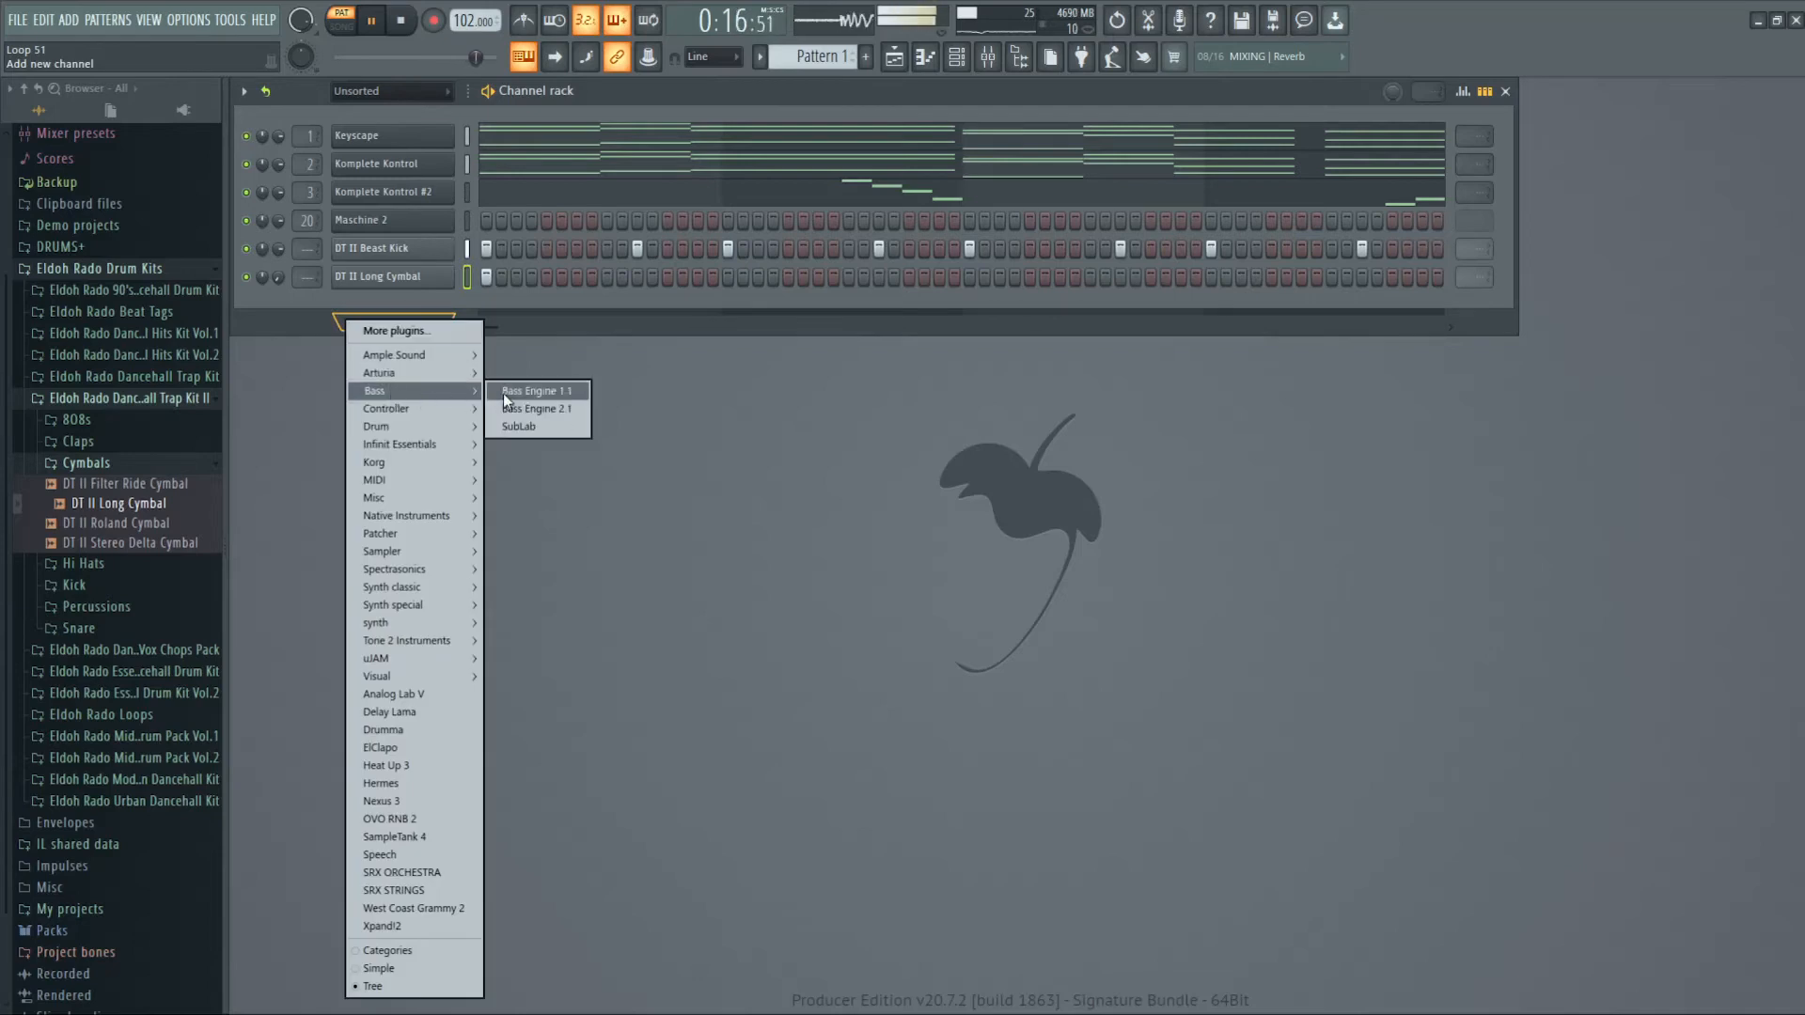
left_click(542, 426)
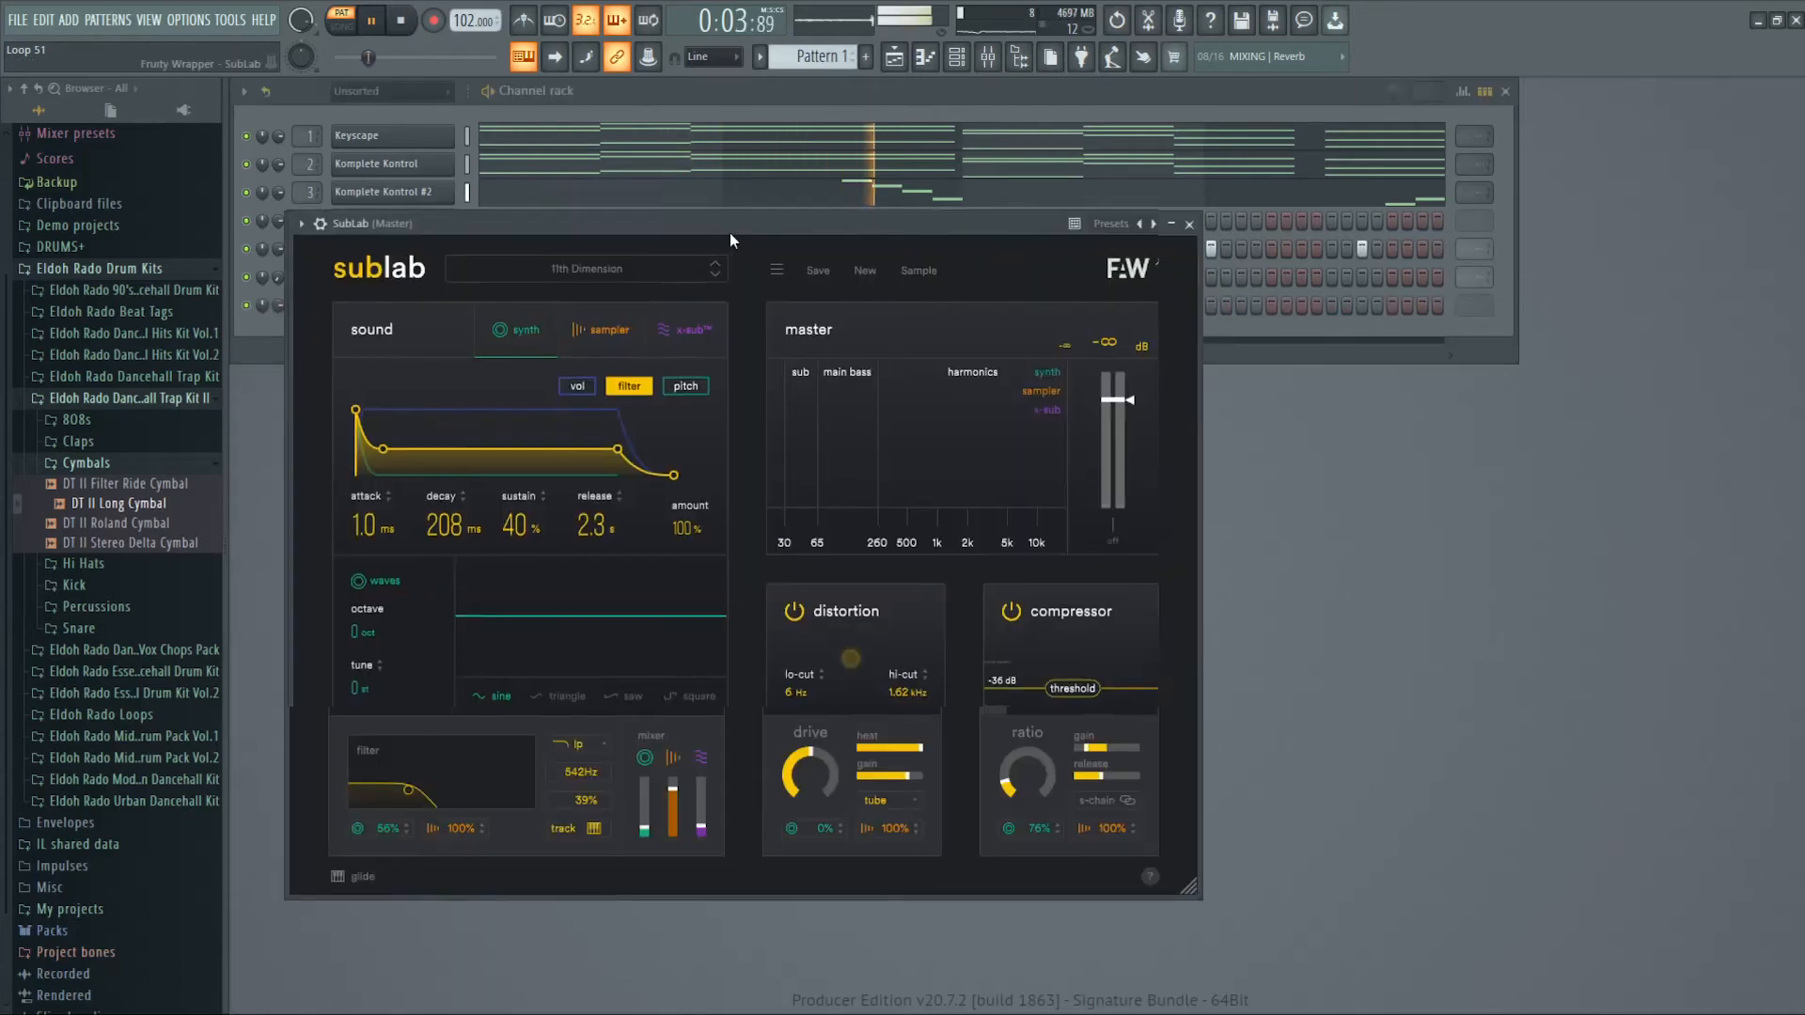
key("space")
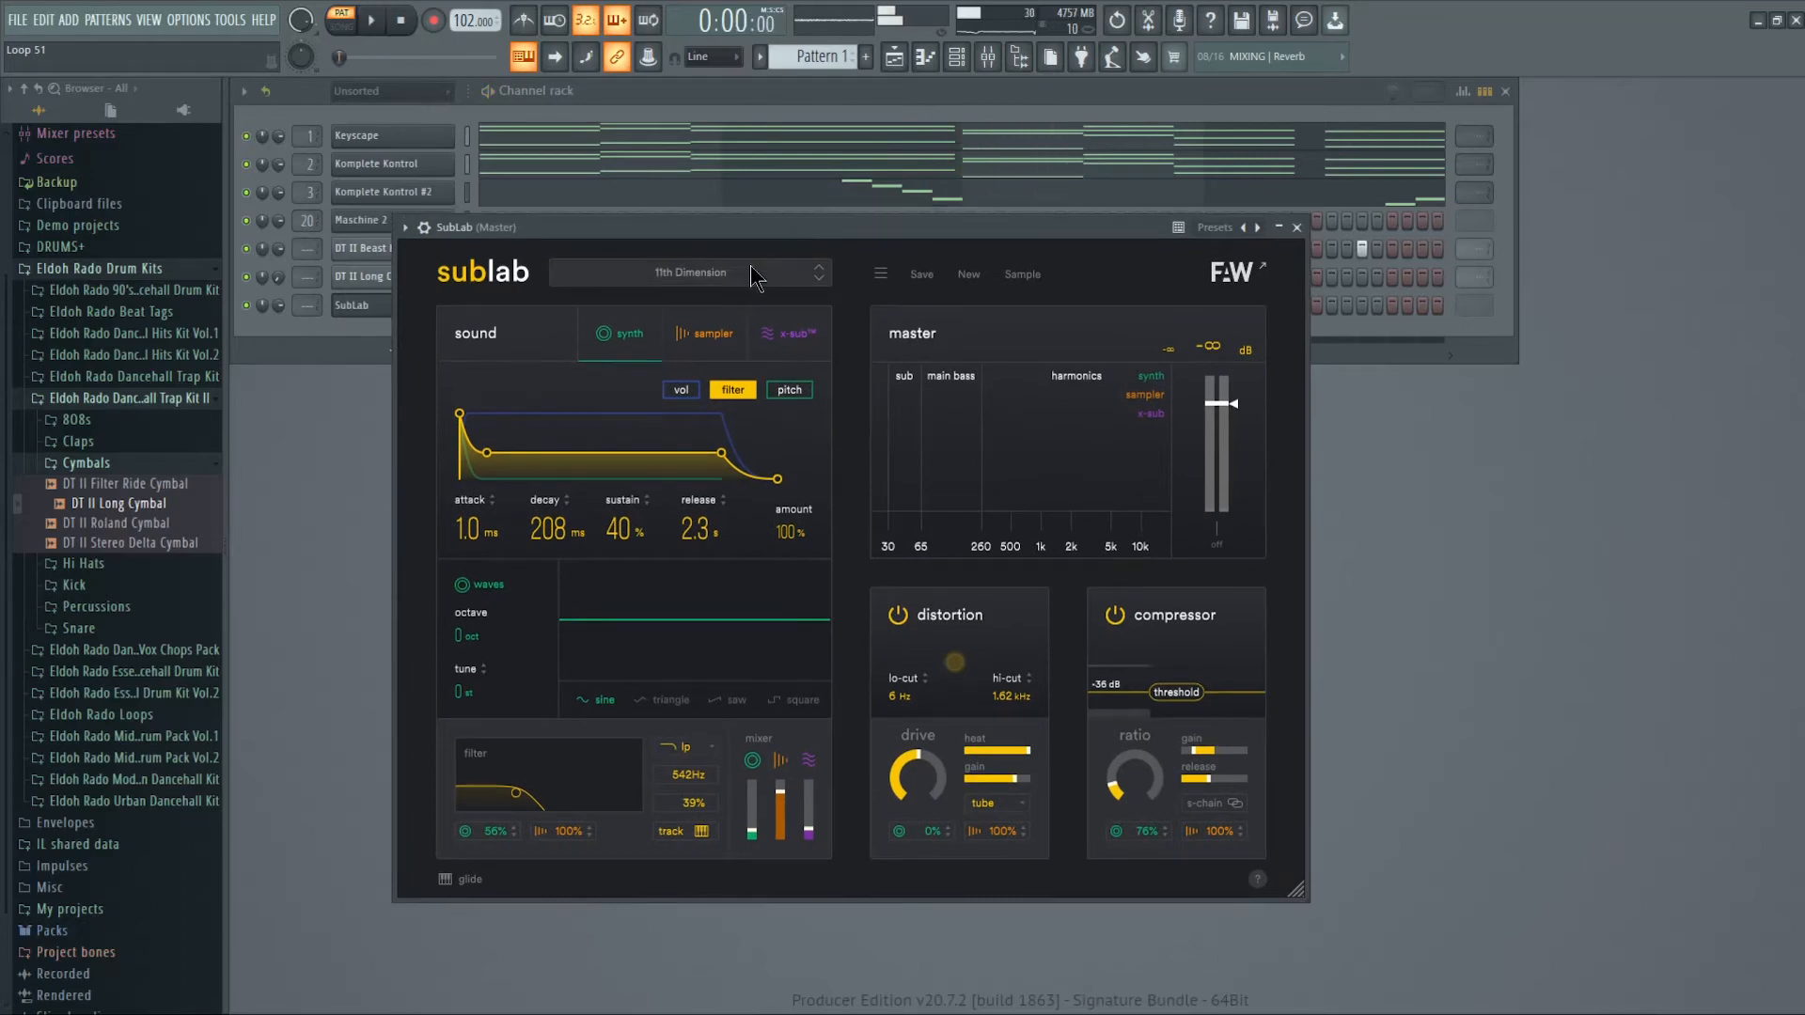
- Load the Sub Guap preset in SubLab, and set its channel volume to about 44%
left_click(749, 278)
scroll(718, 436, "down", 10)
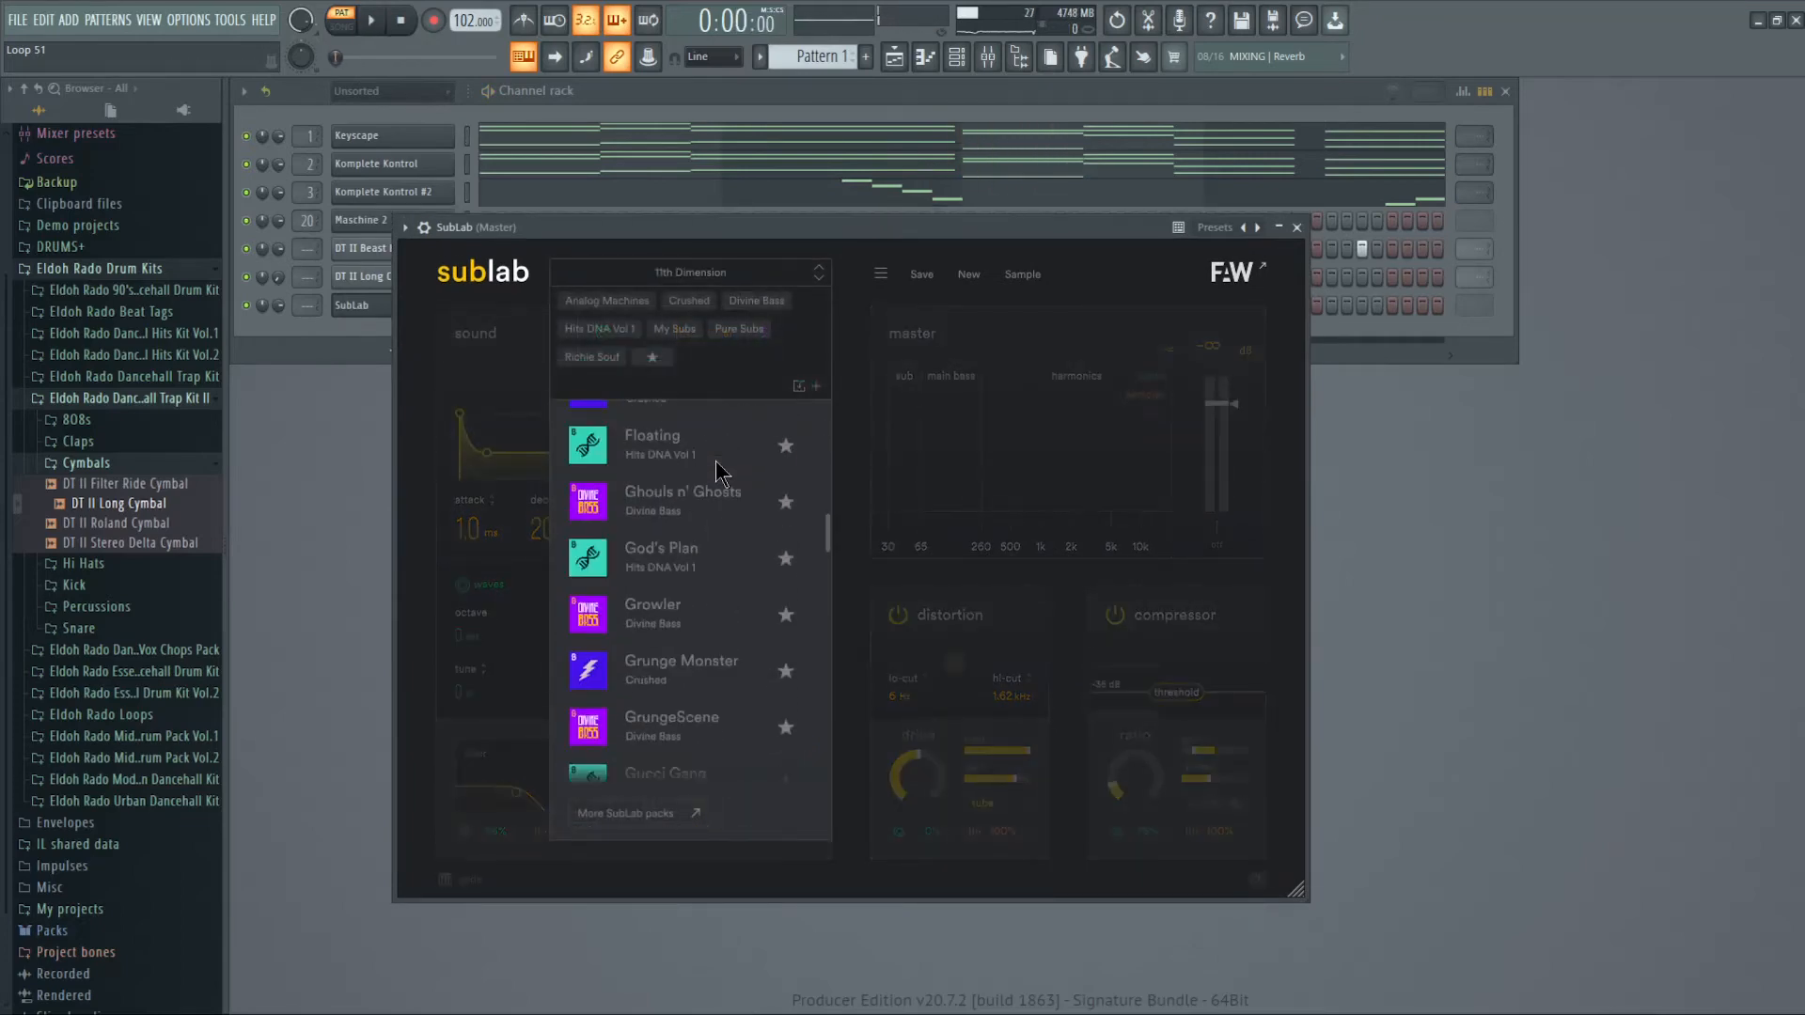
scroll(722, 472, "down", 10)
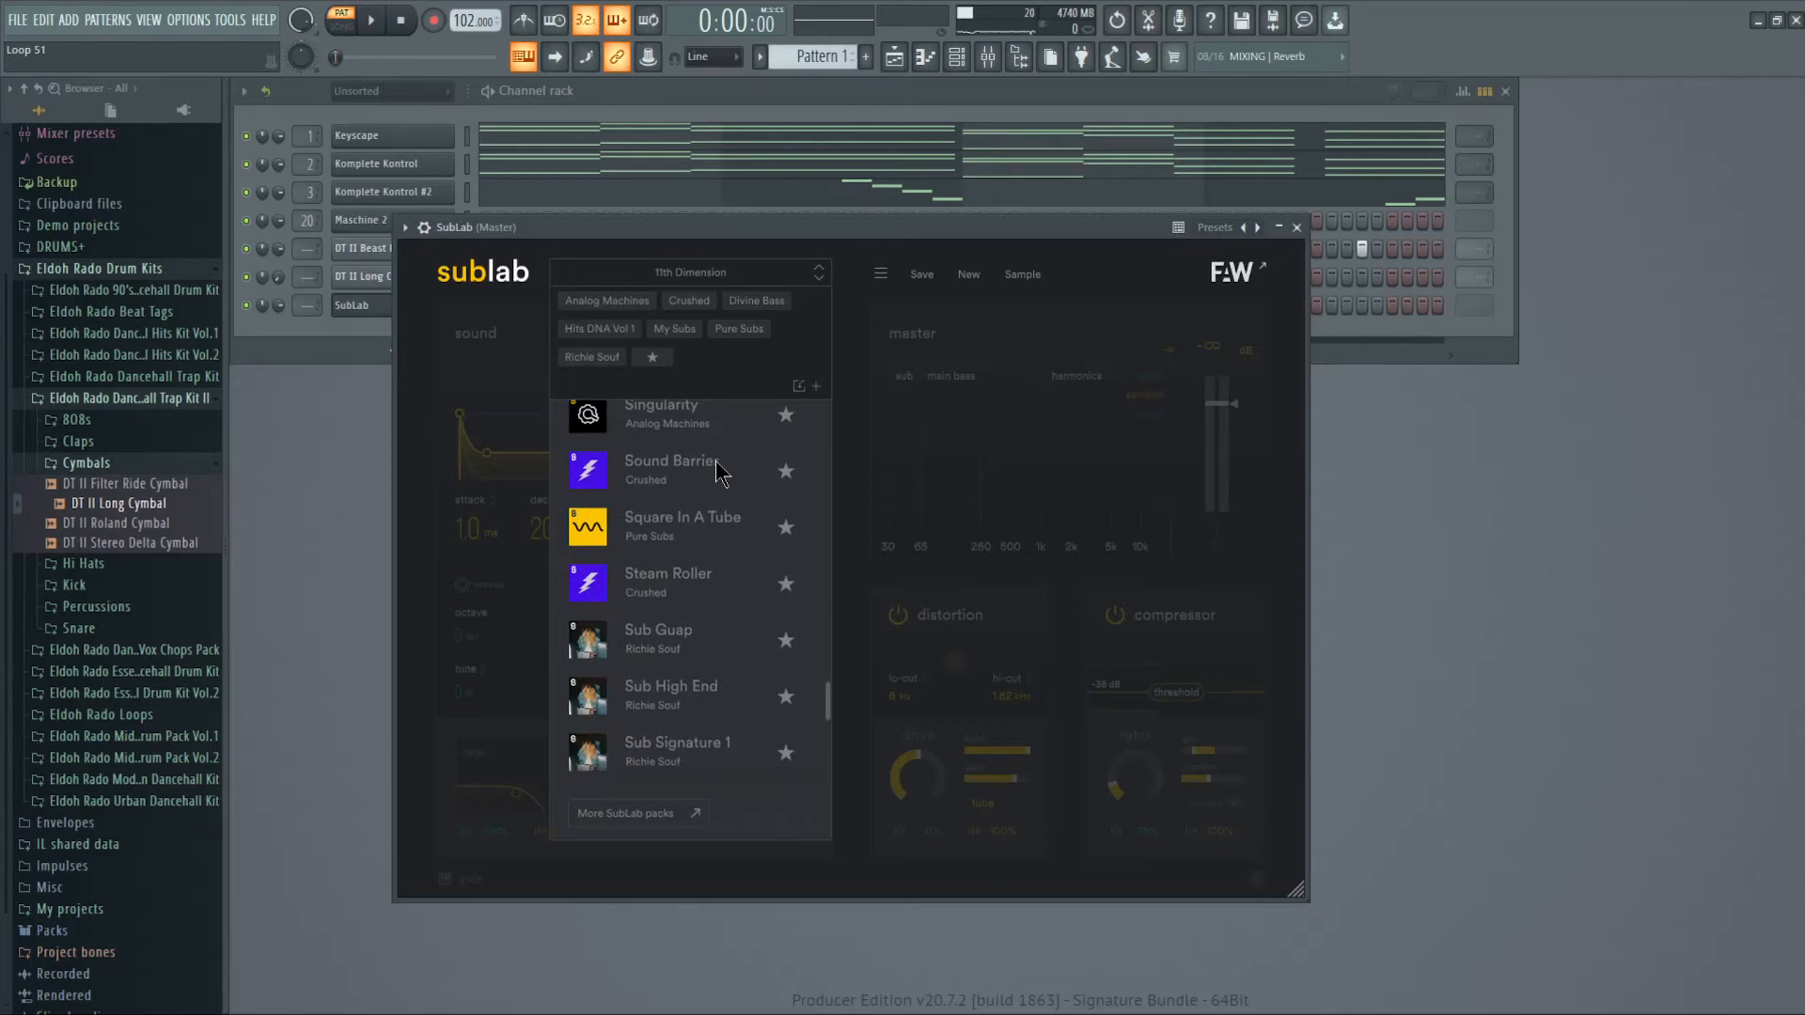
left_click(696, 643)
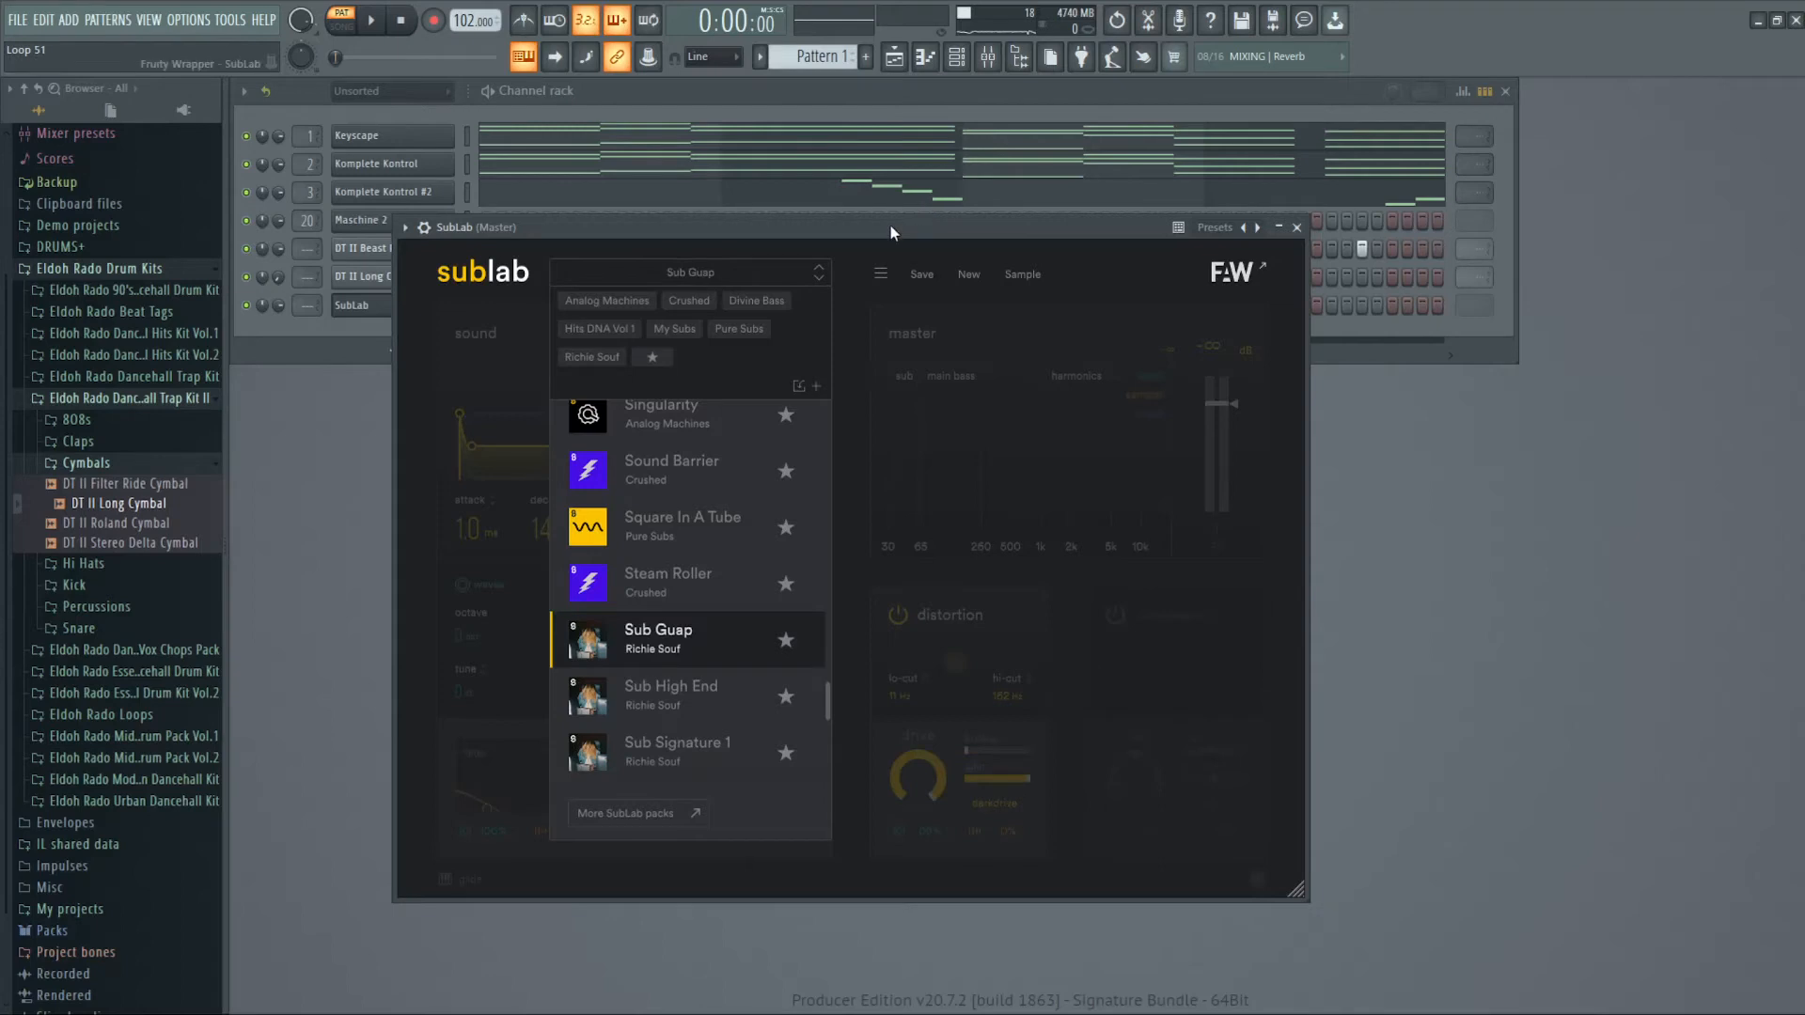
left_click(761, 268)
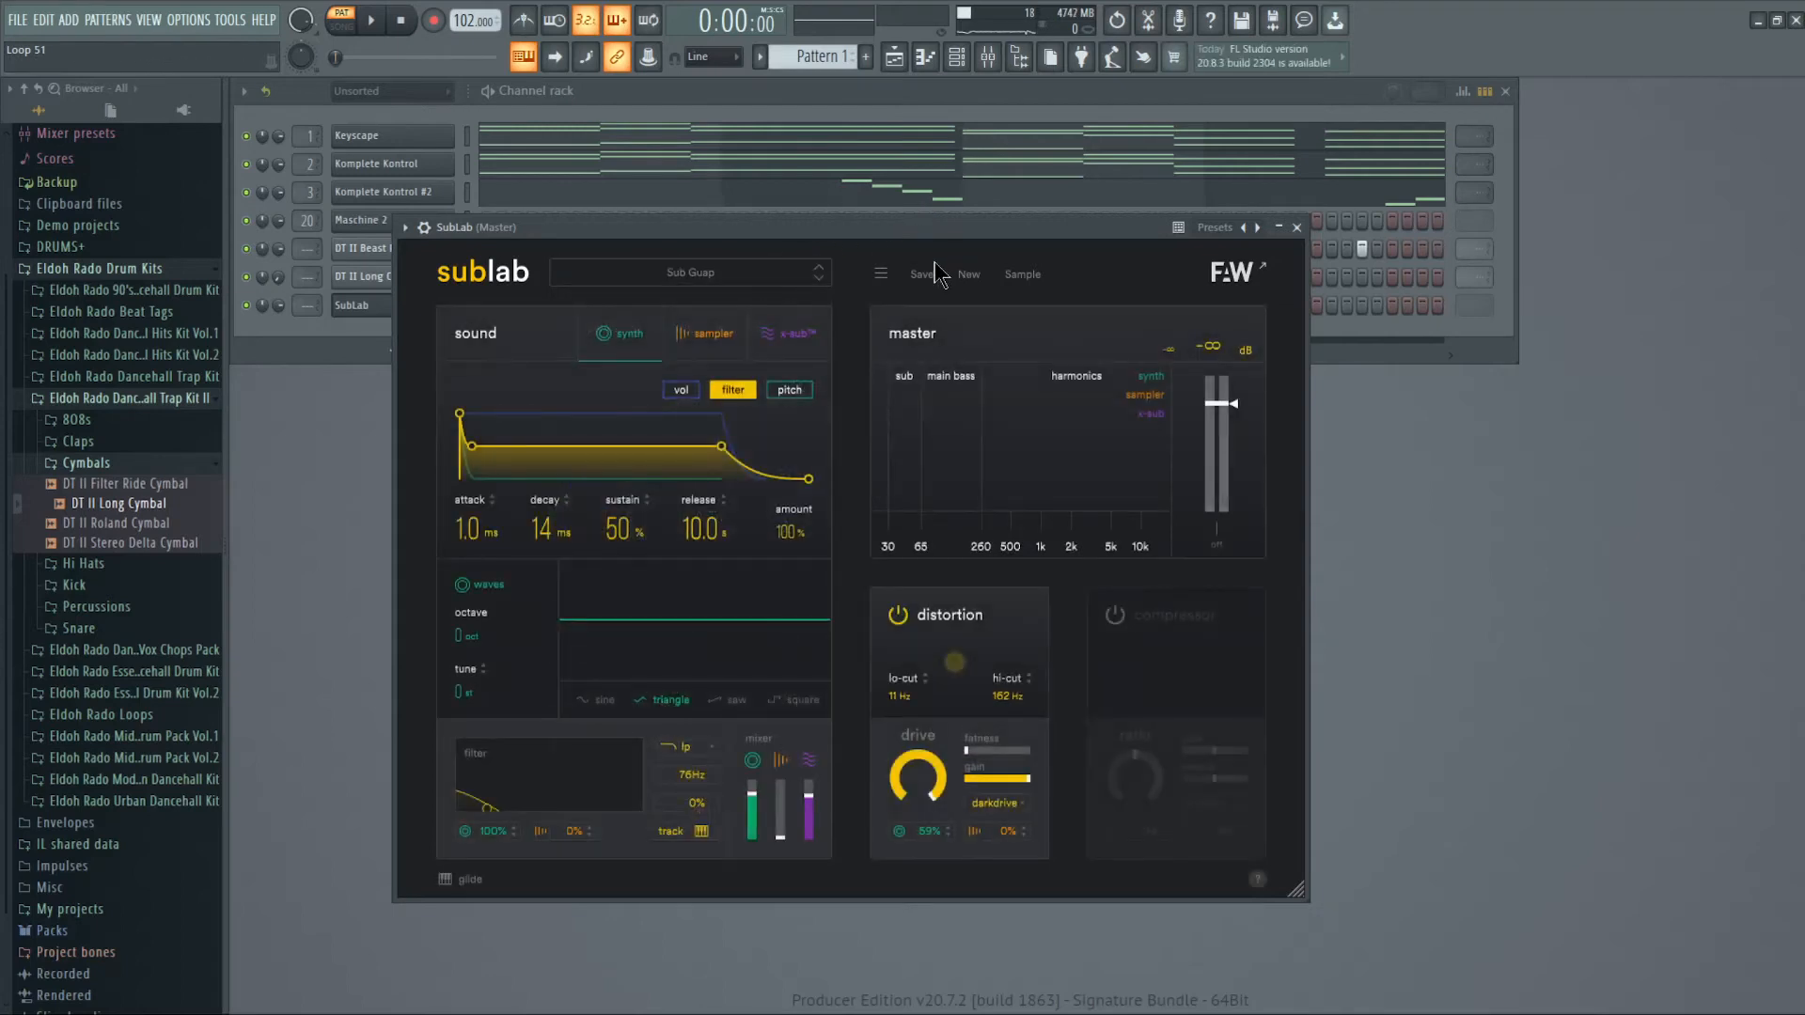
left_click(428, 230)
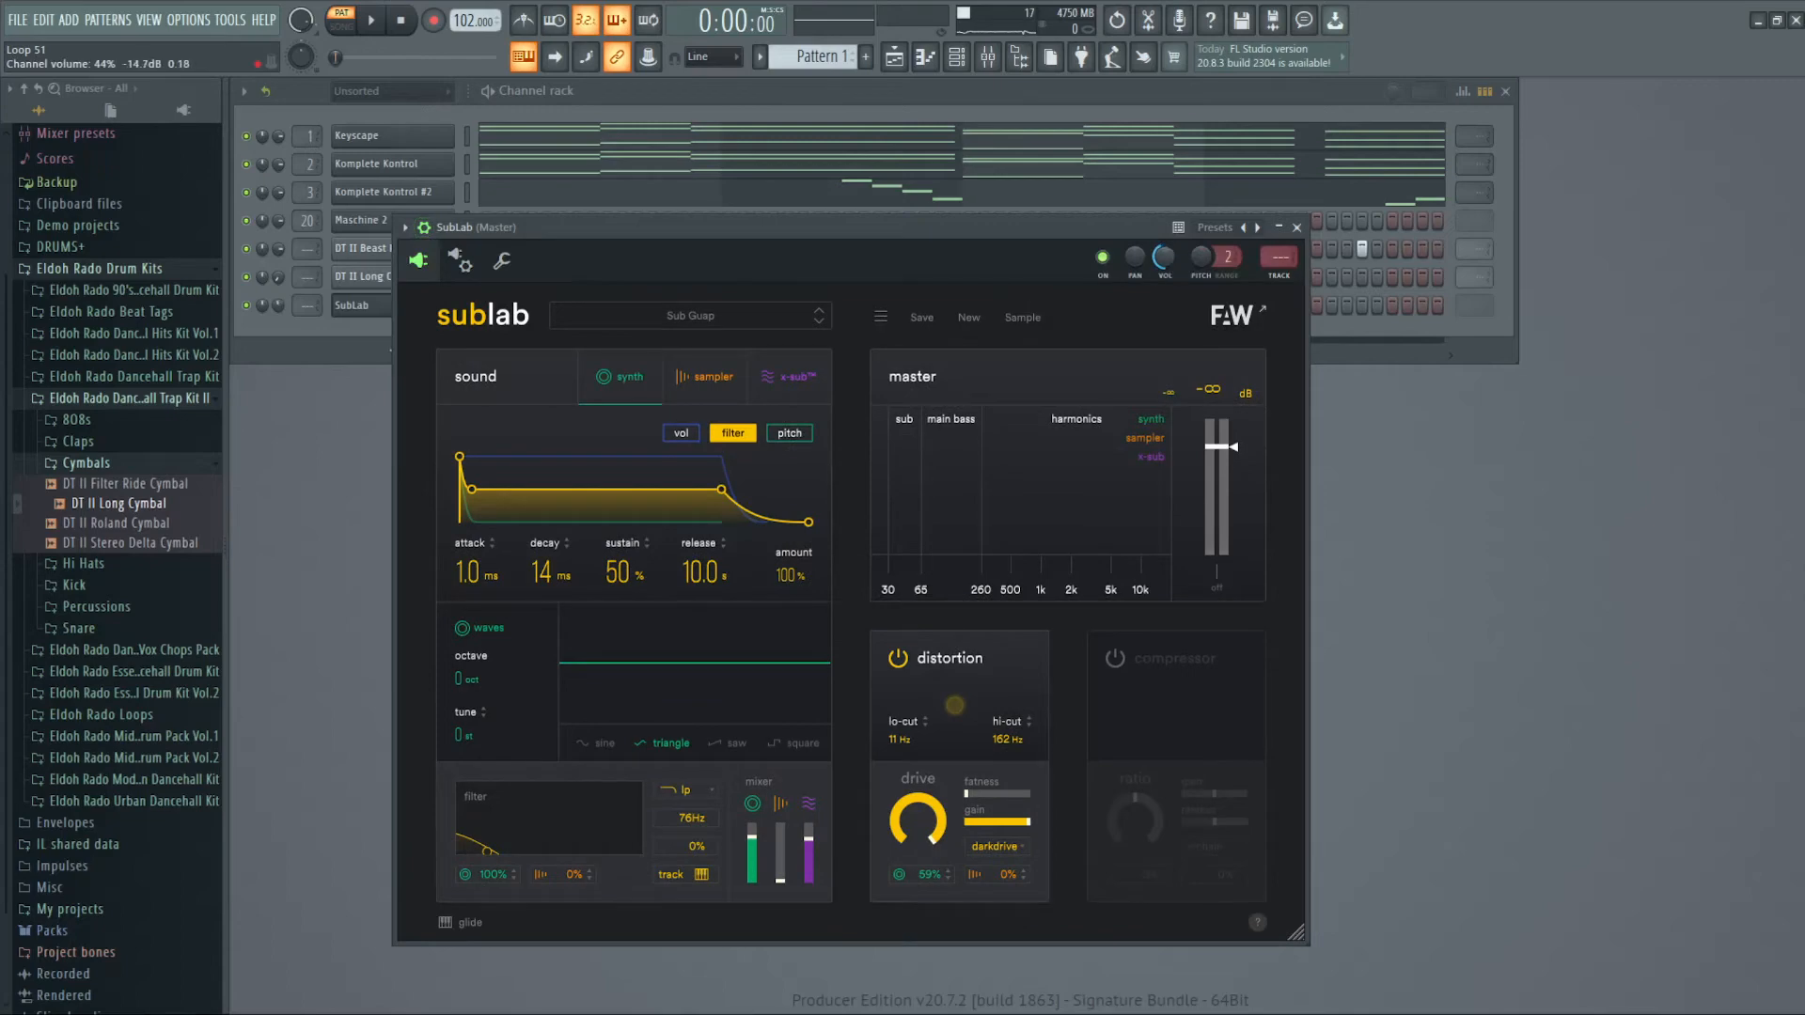
left_click(1297, 228)
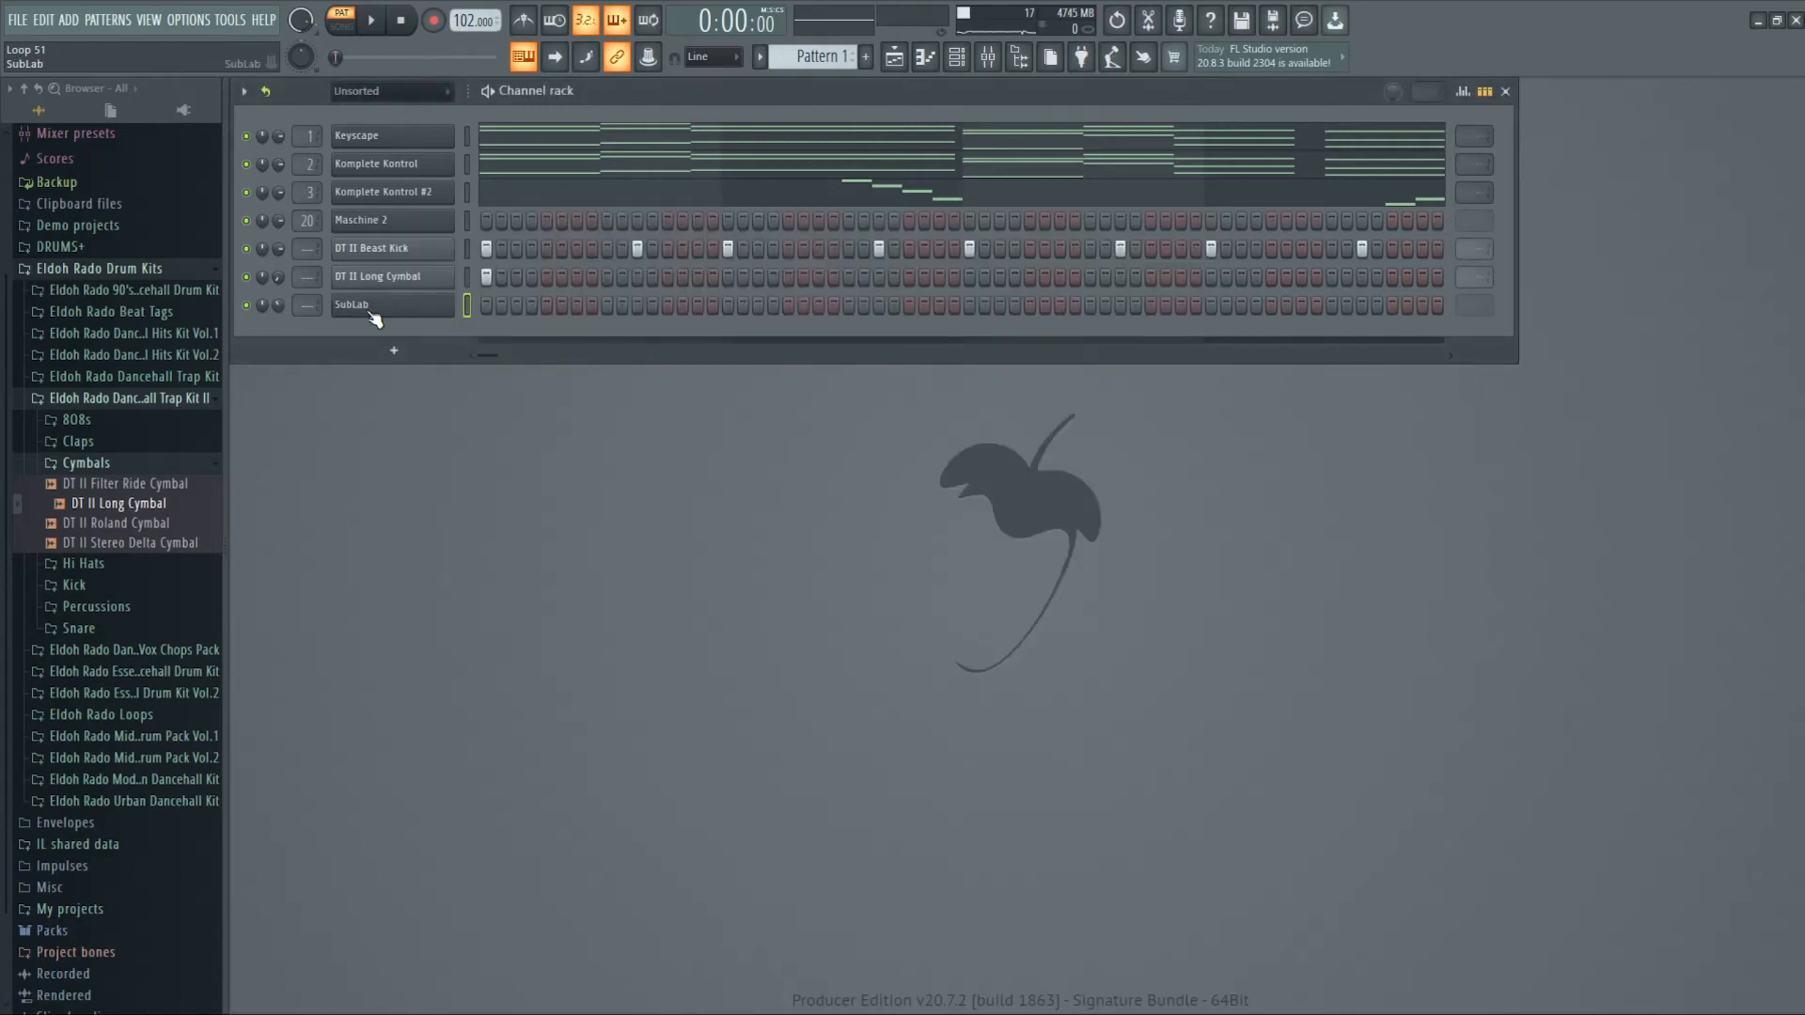
- Place a G#4 note at the start of bar 1 and an A#4 note at step 9 in SubLab's piano roll, and play them
right_click(444, 299)
left_click(483, 307)
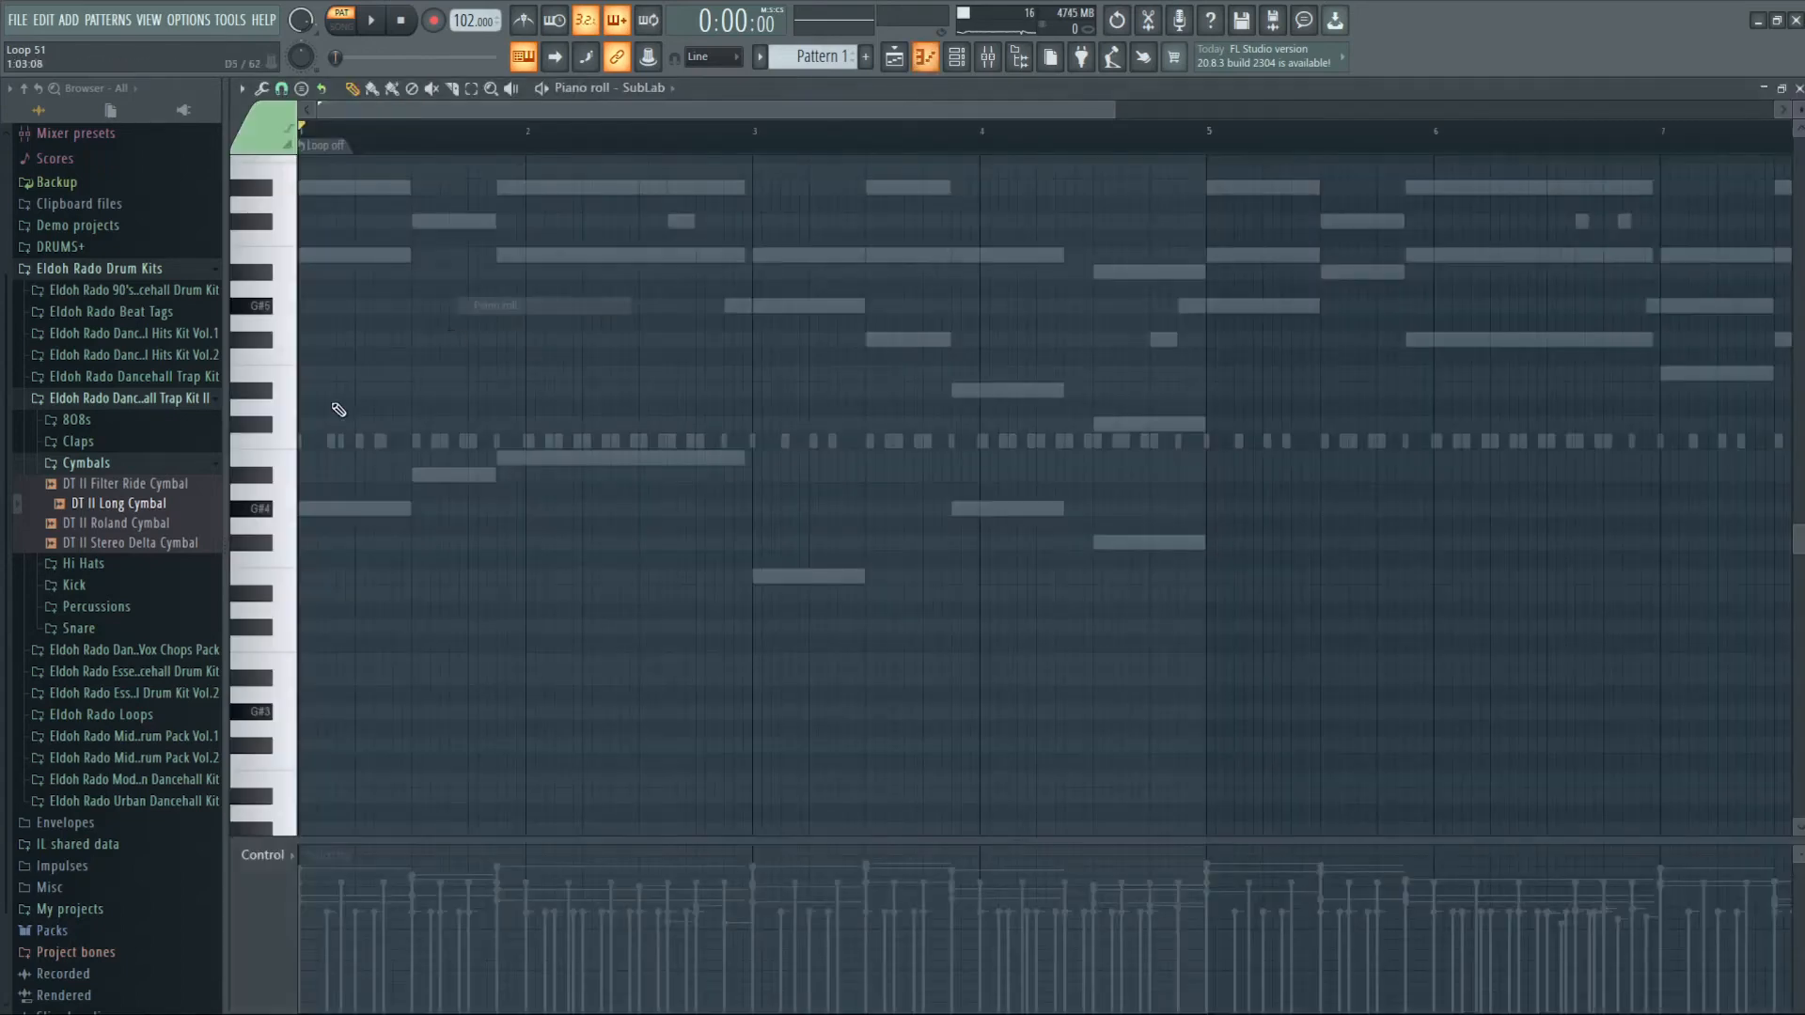
left_click(275, 509)
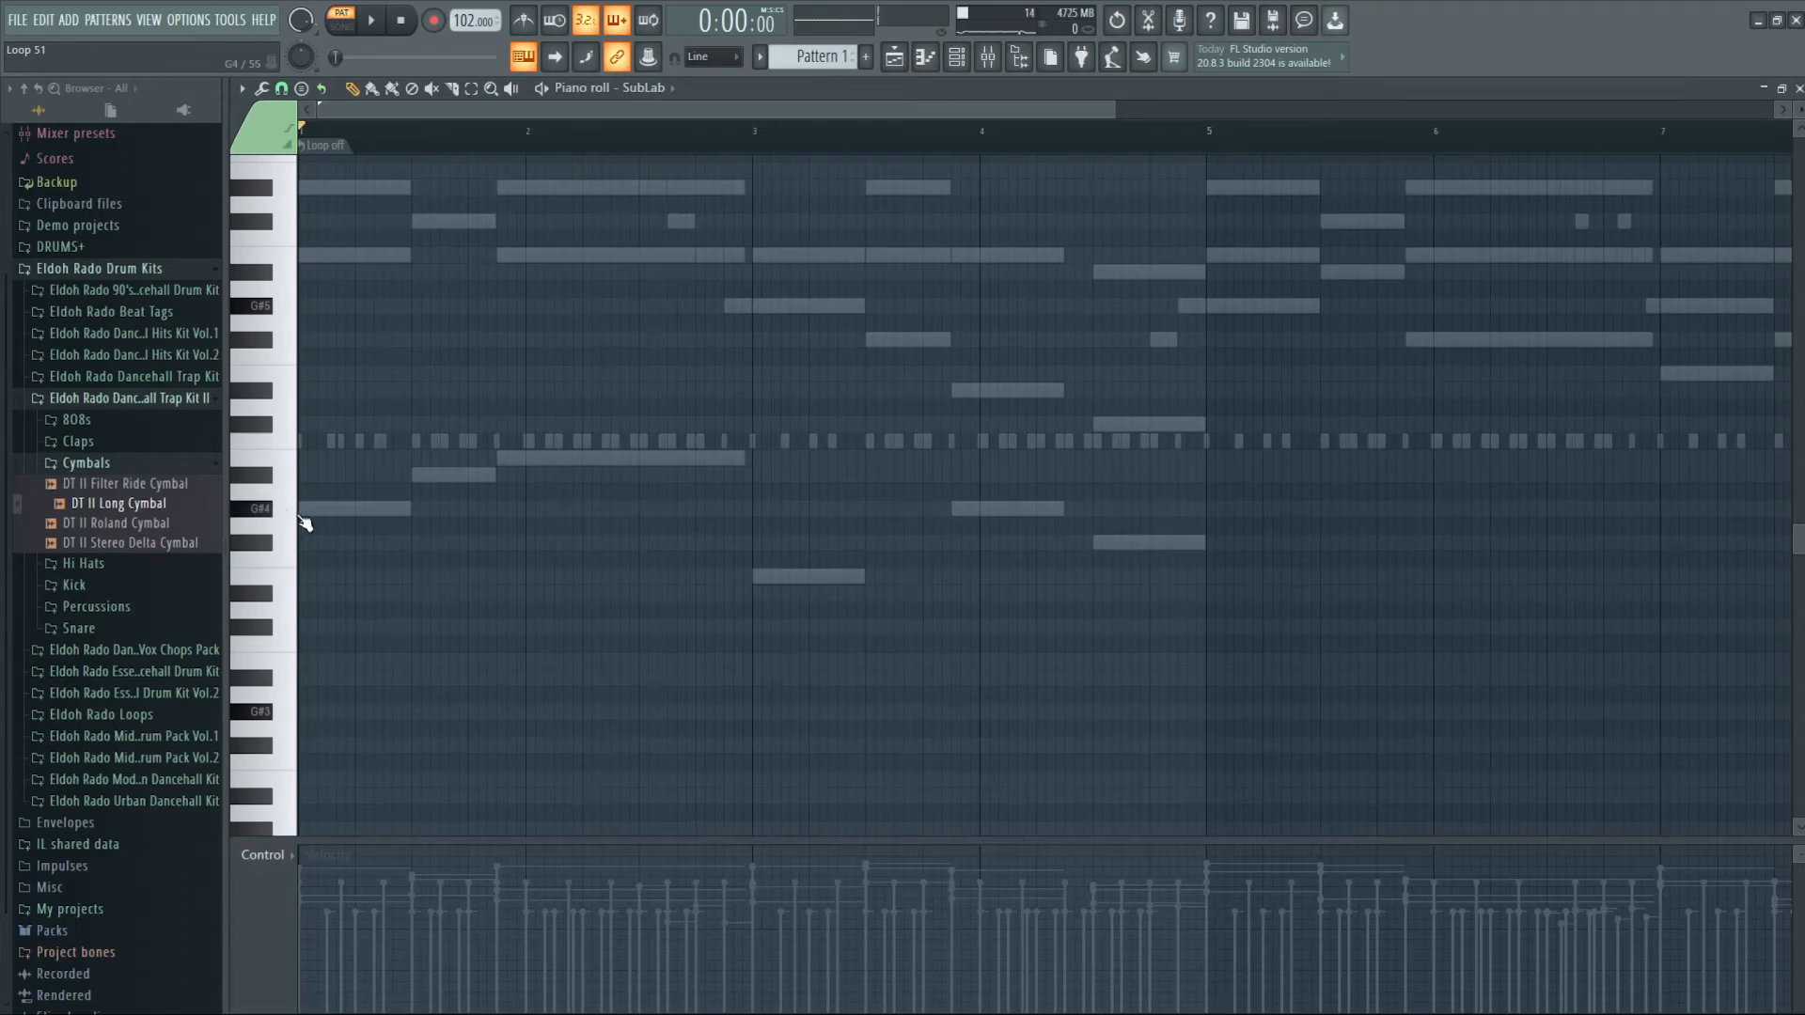
left_click(313, 509)
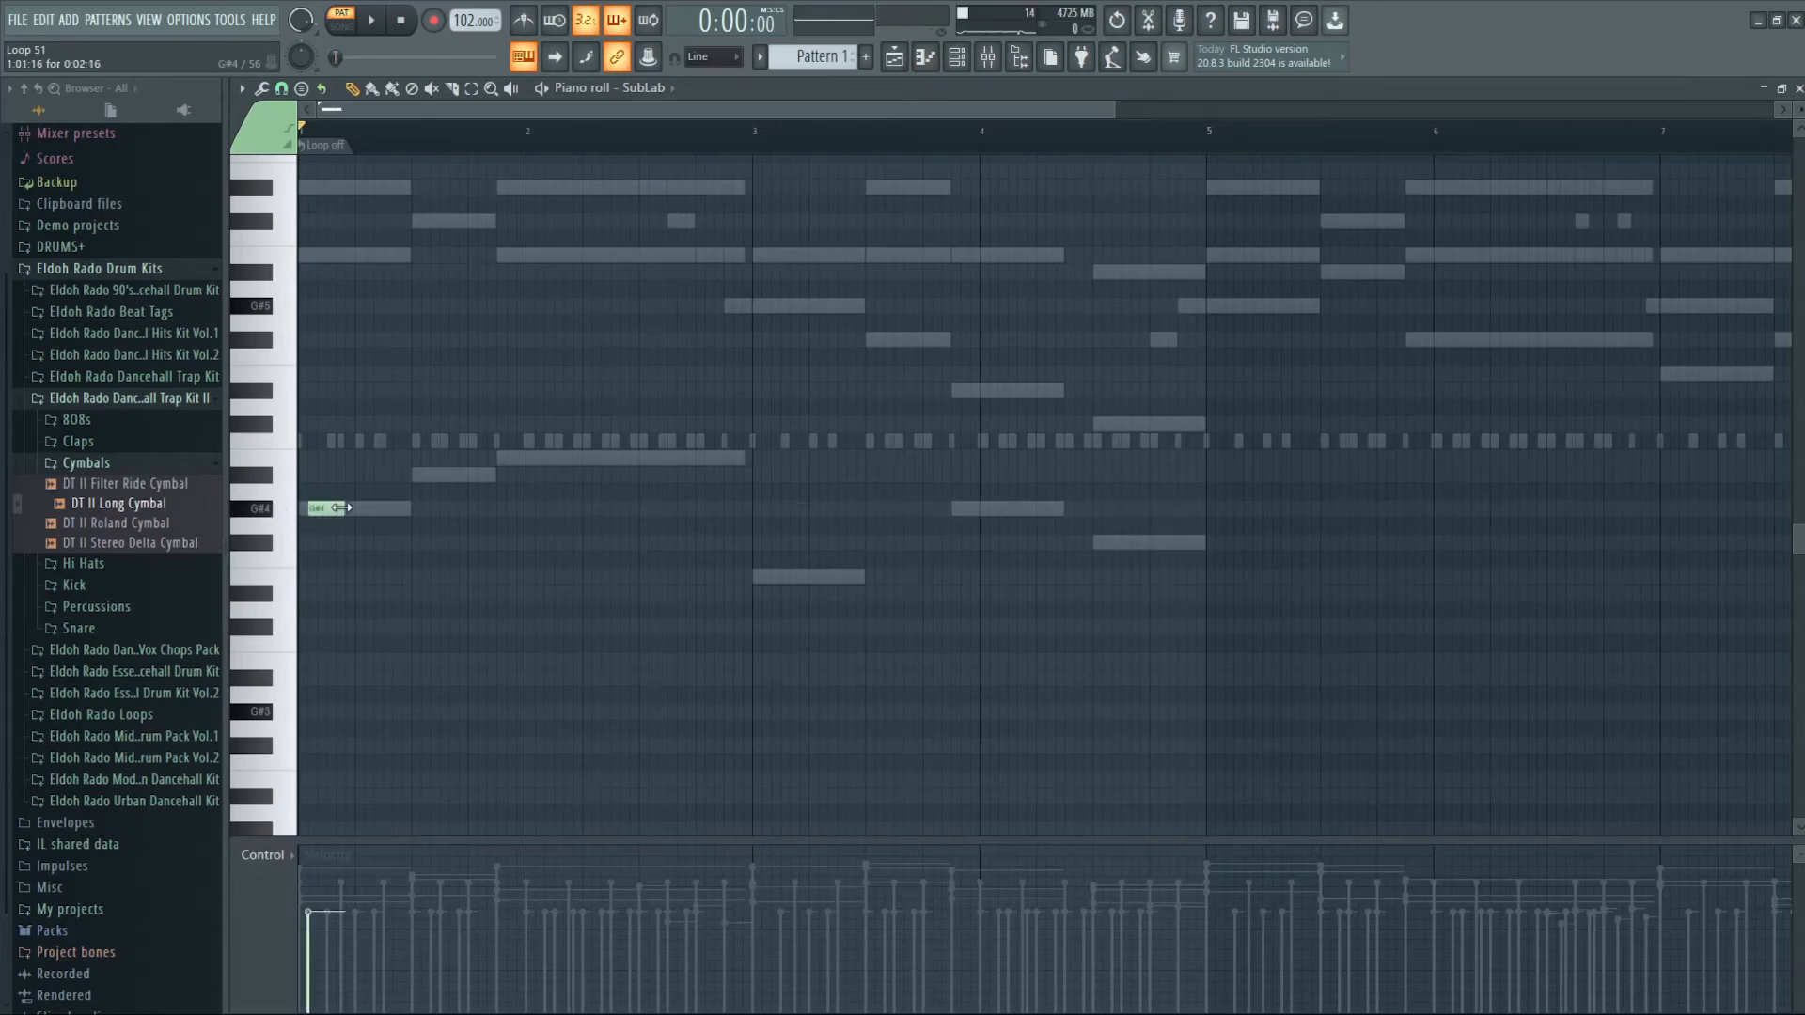
left_click_drag(324, 508, 305, 515)
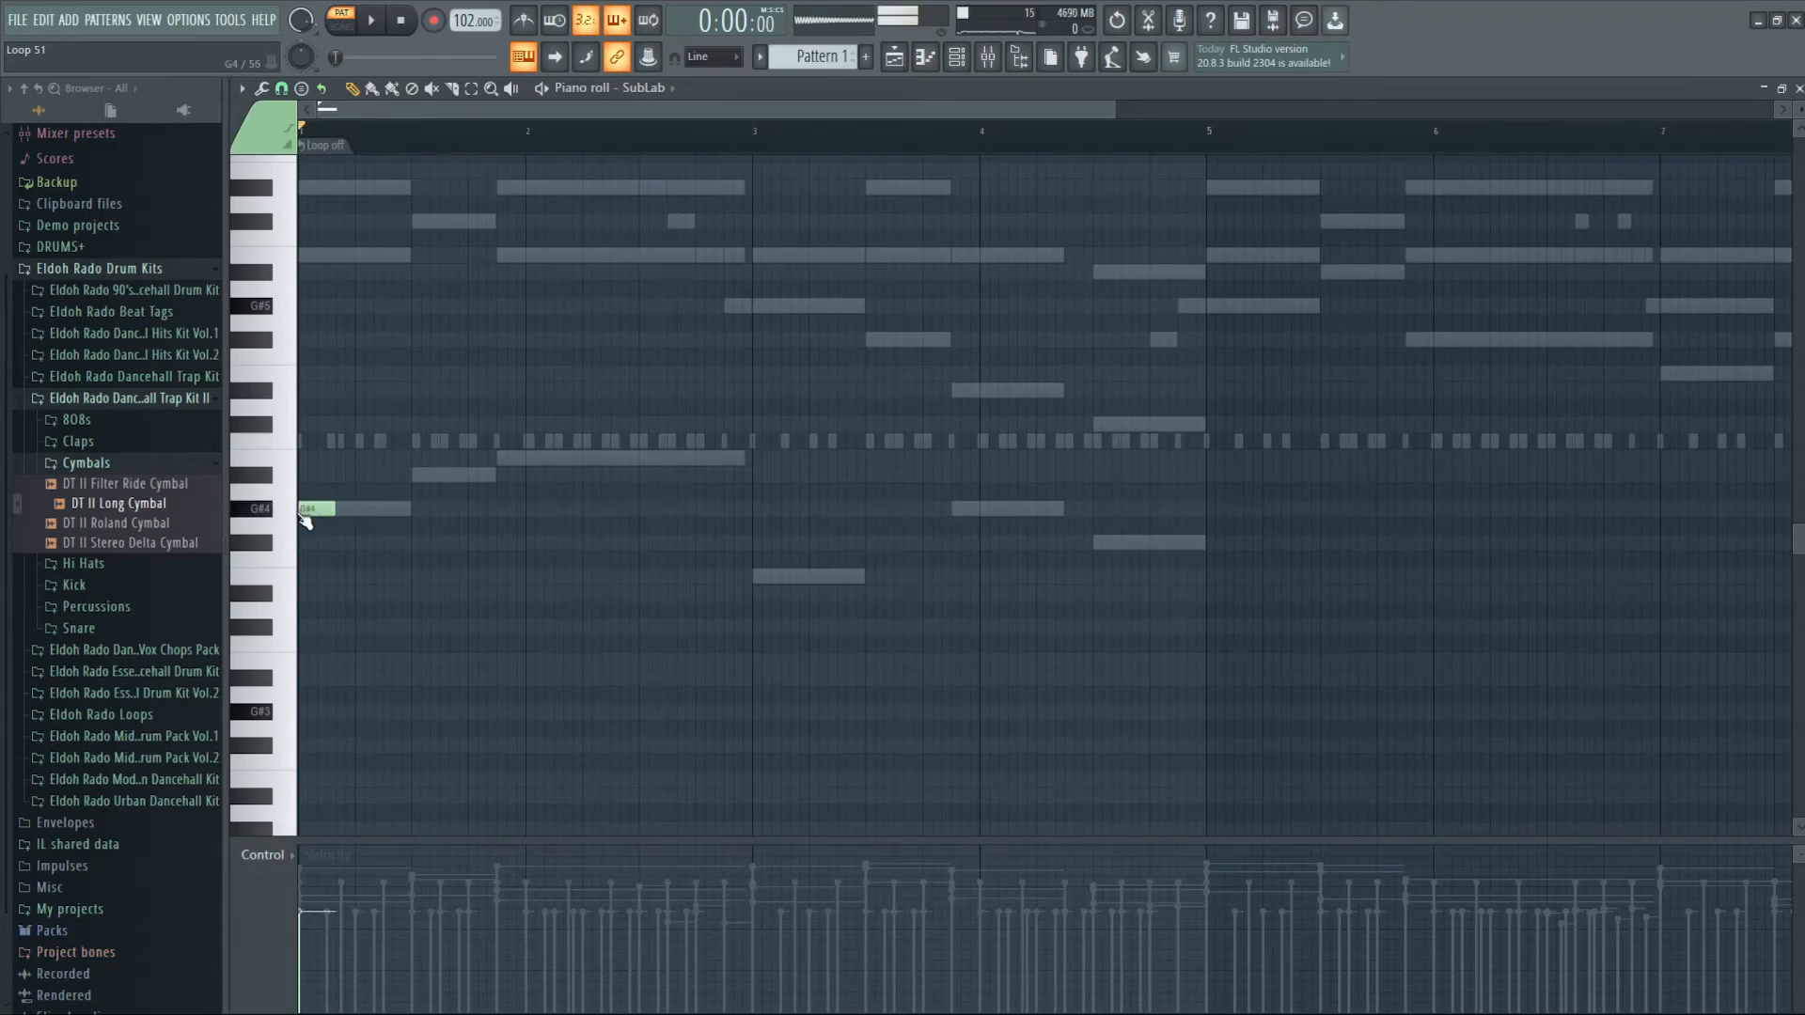
left_click(414, 475)
key("space")
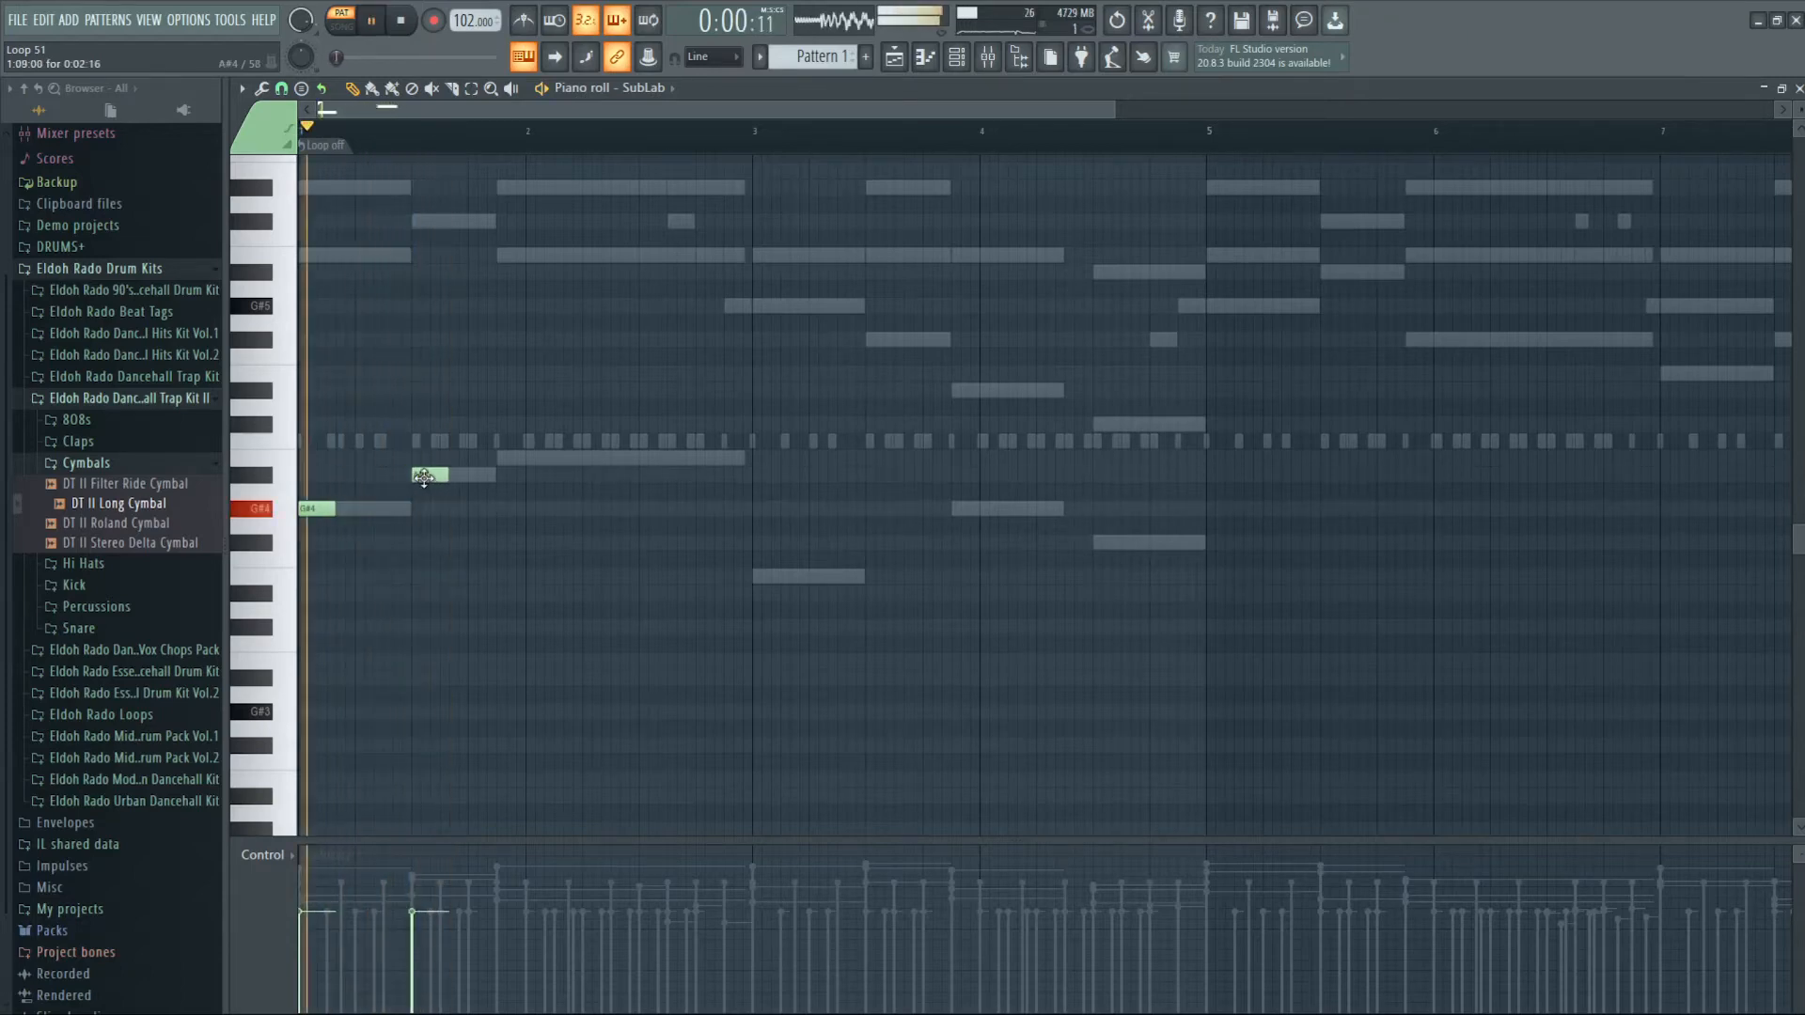
- Move the A#4 bass note to step 11 of bar 1 and play the pattern to check its timing
left_click_drag(424, 477, 476, 479)
key("space")
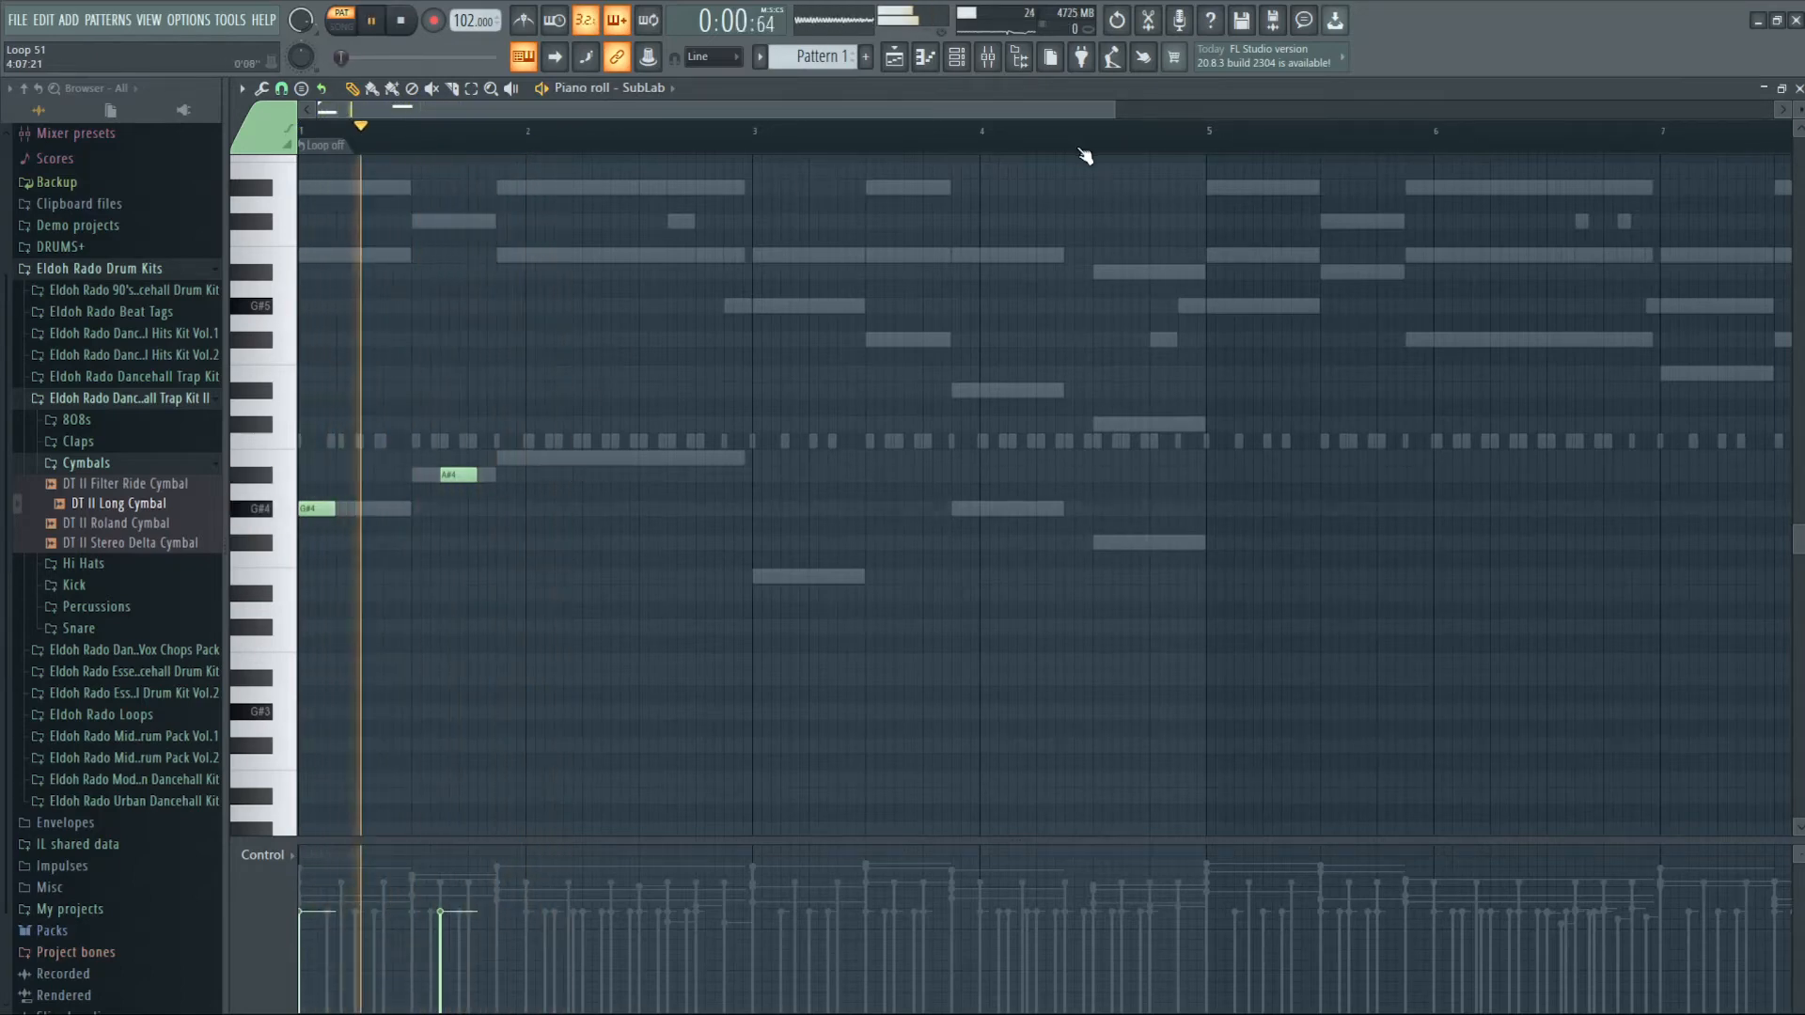
left_click_drag(1113, 110, 685, 184)
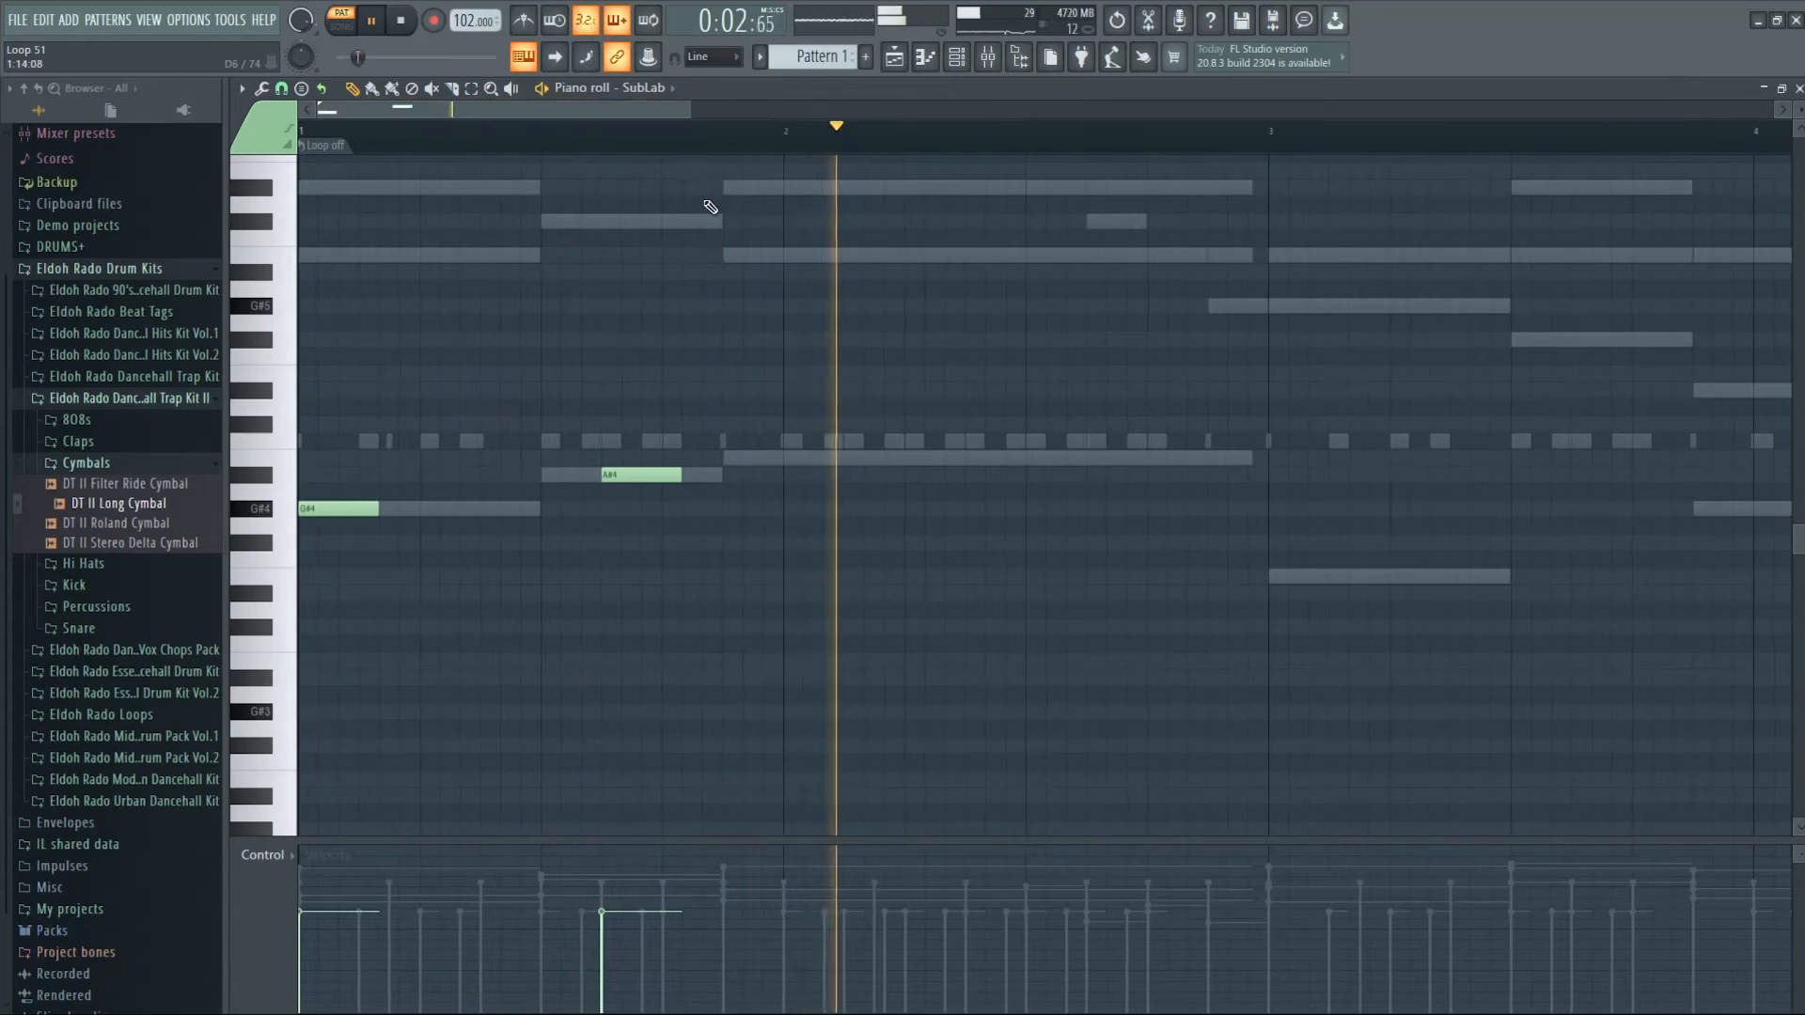
key("space")
scroll(711, 296, "up", 3)
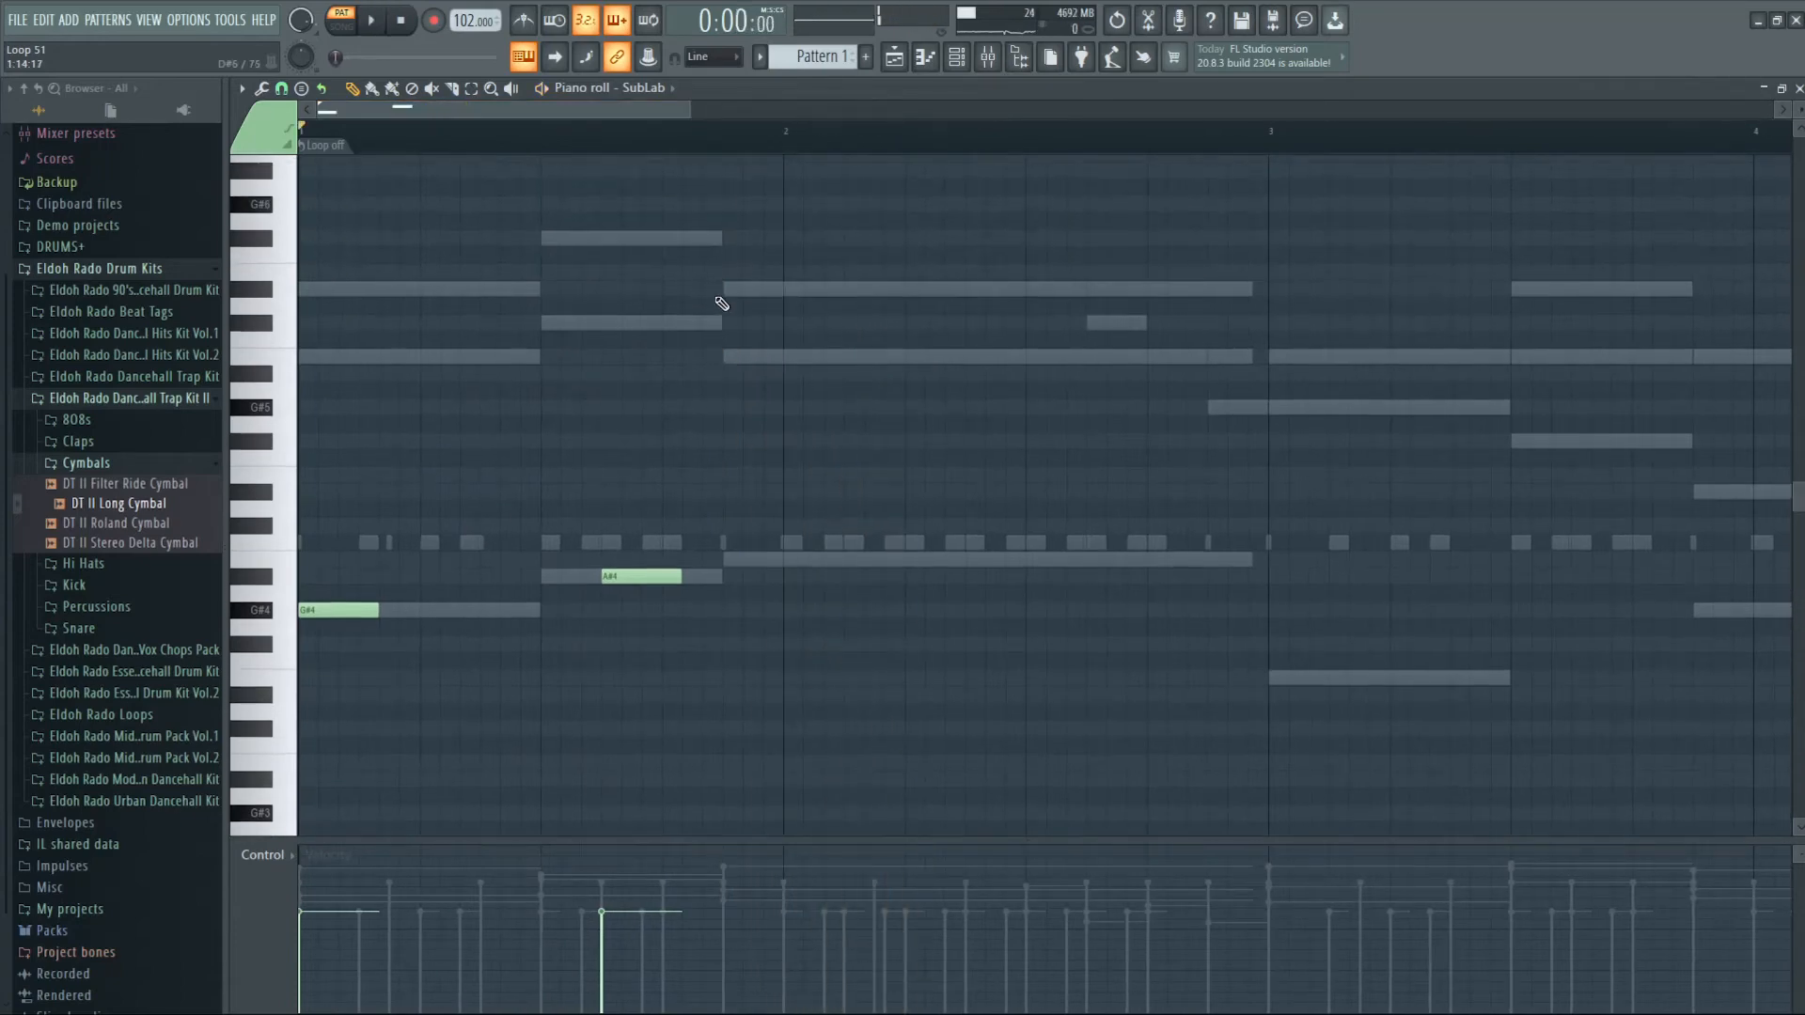
- Raise the two bar 1 bass notes to G#5 and C#6, and add B5 notes at the start and step 11 of bar 2
key("ctrl+a")
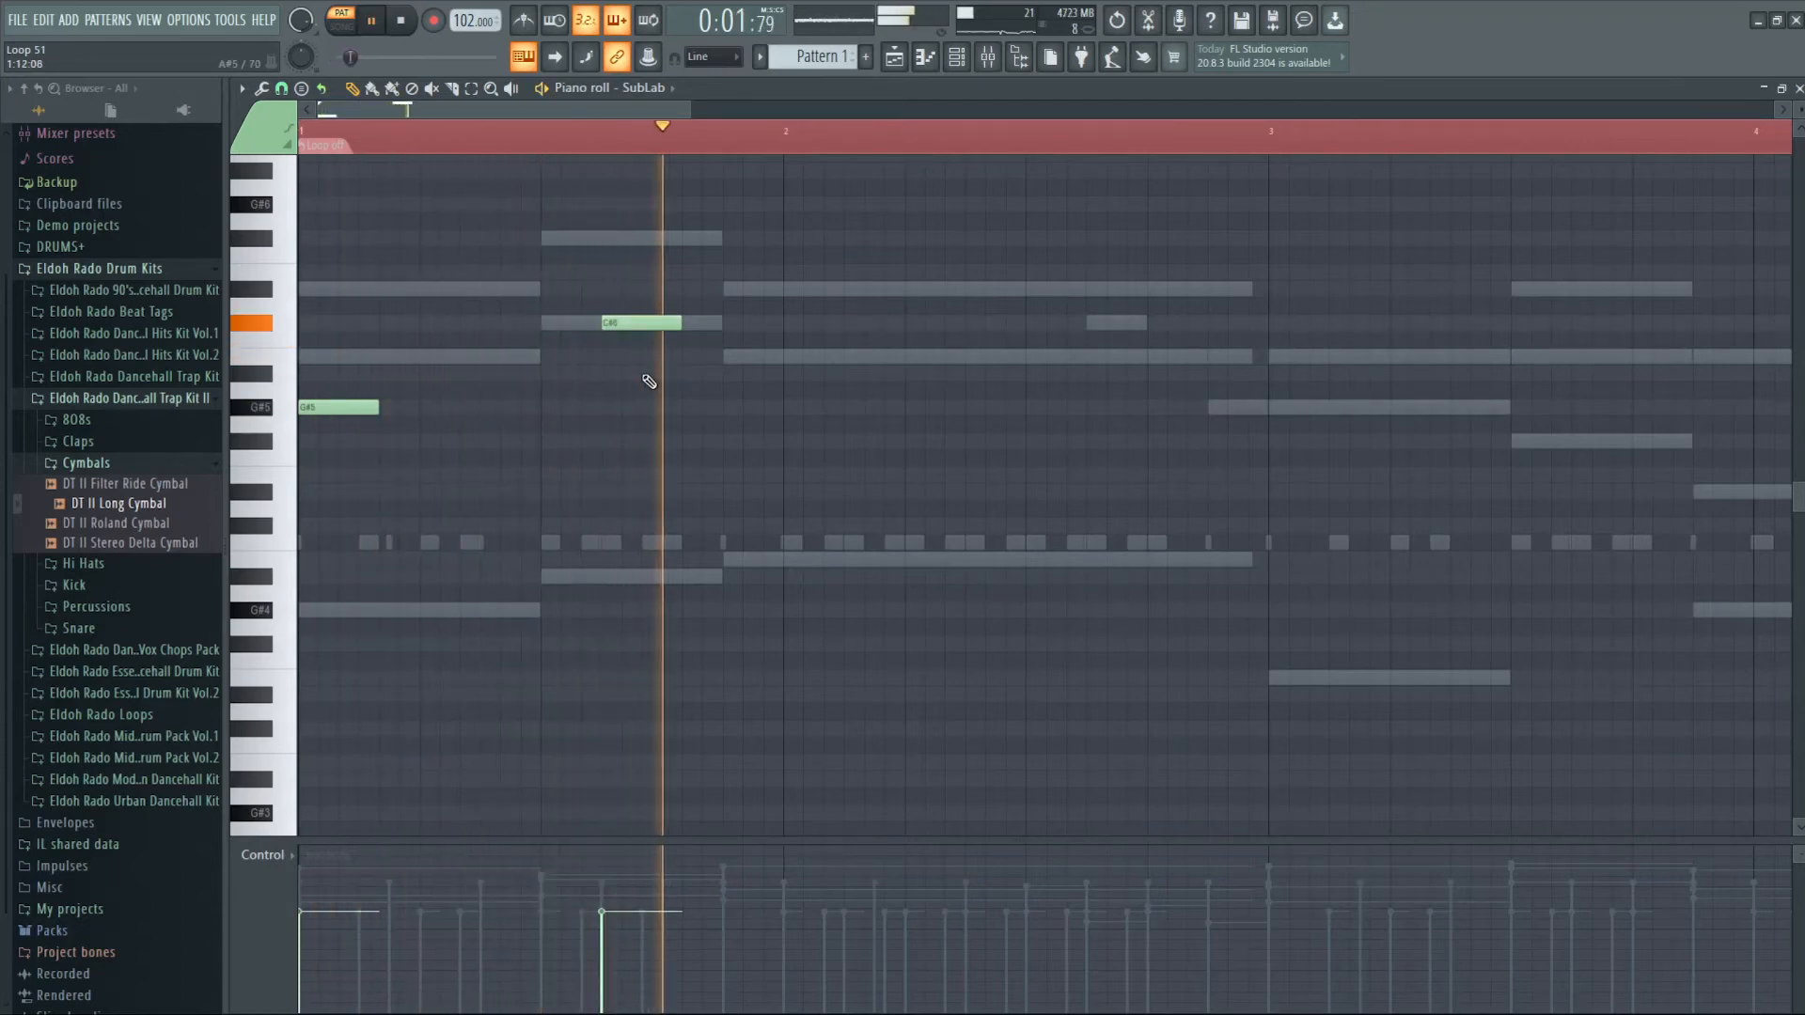
key("space")
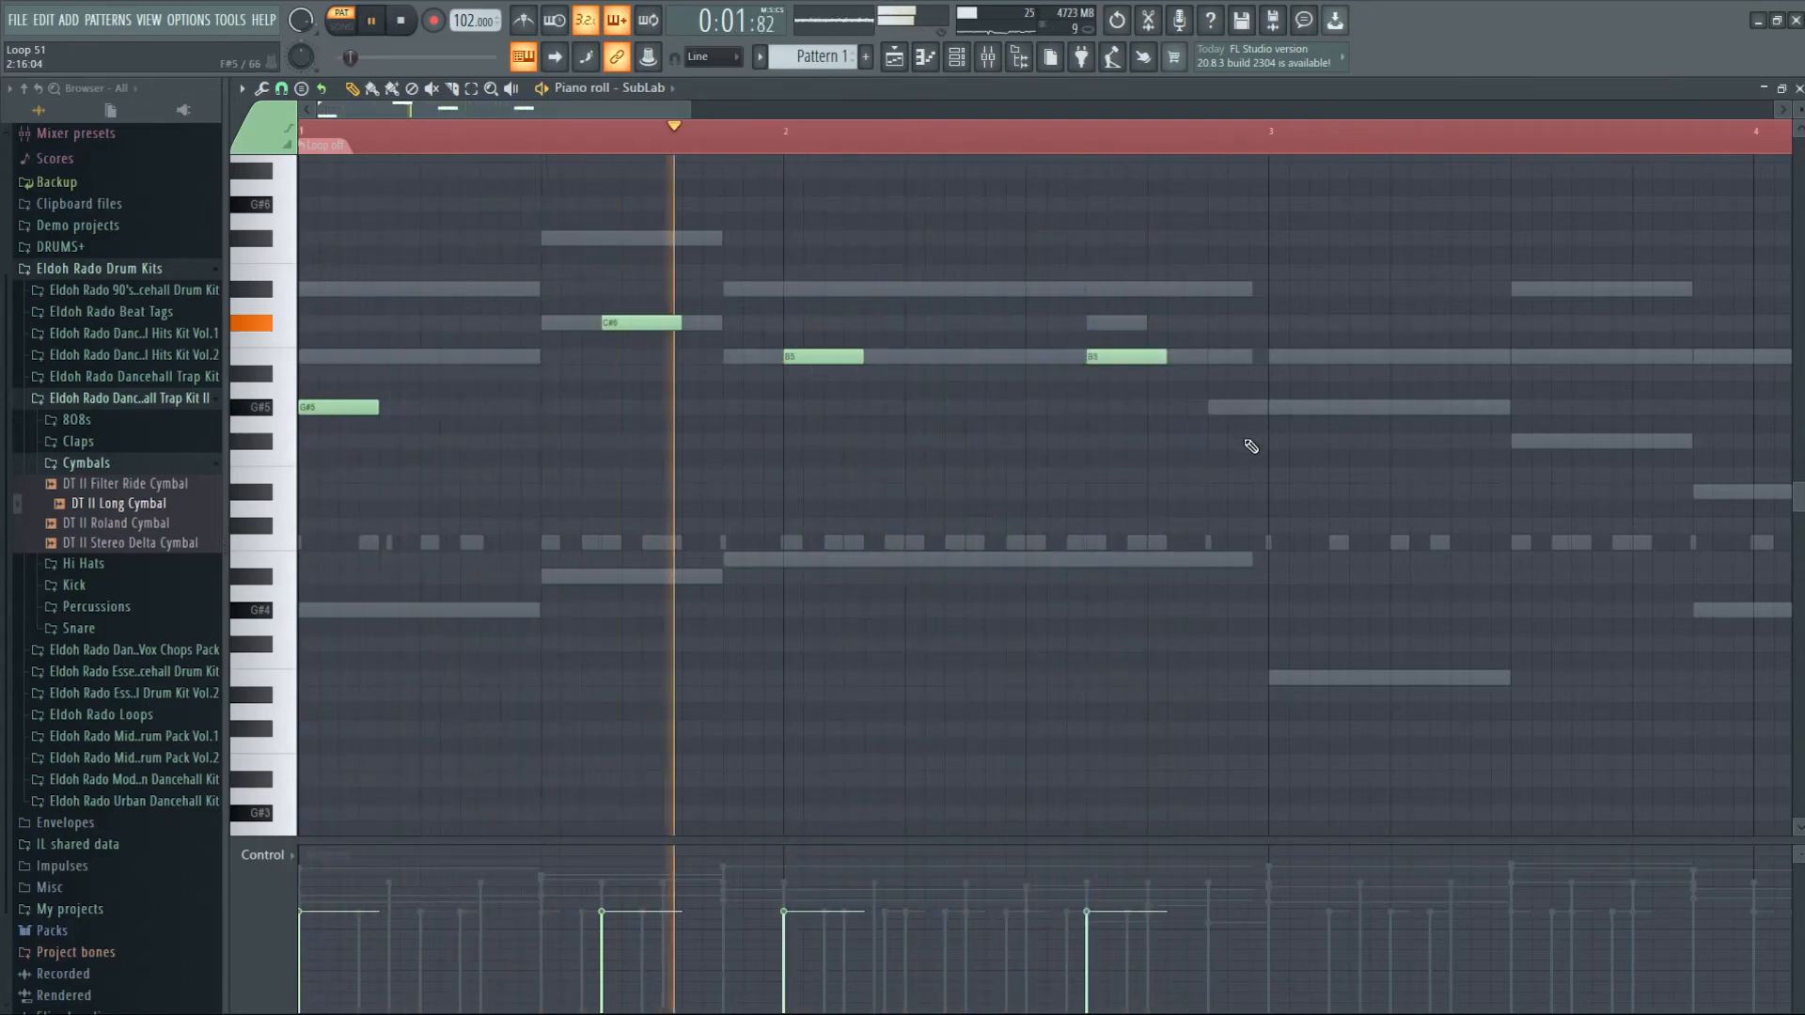
key("space")
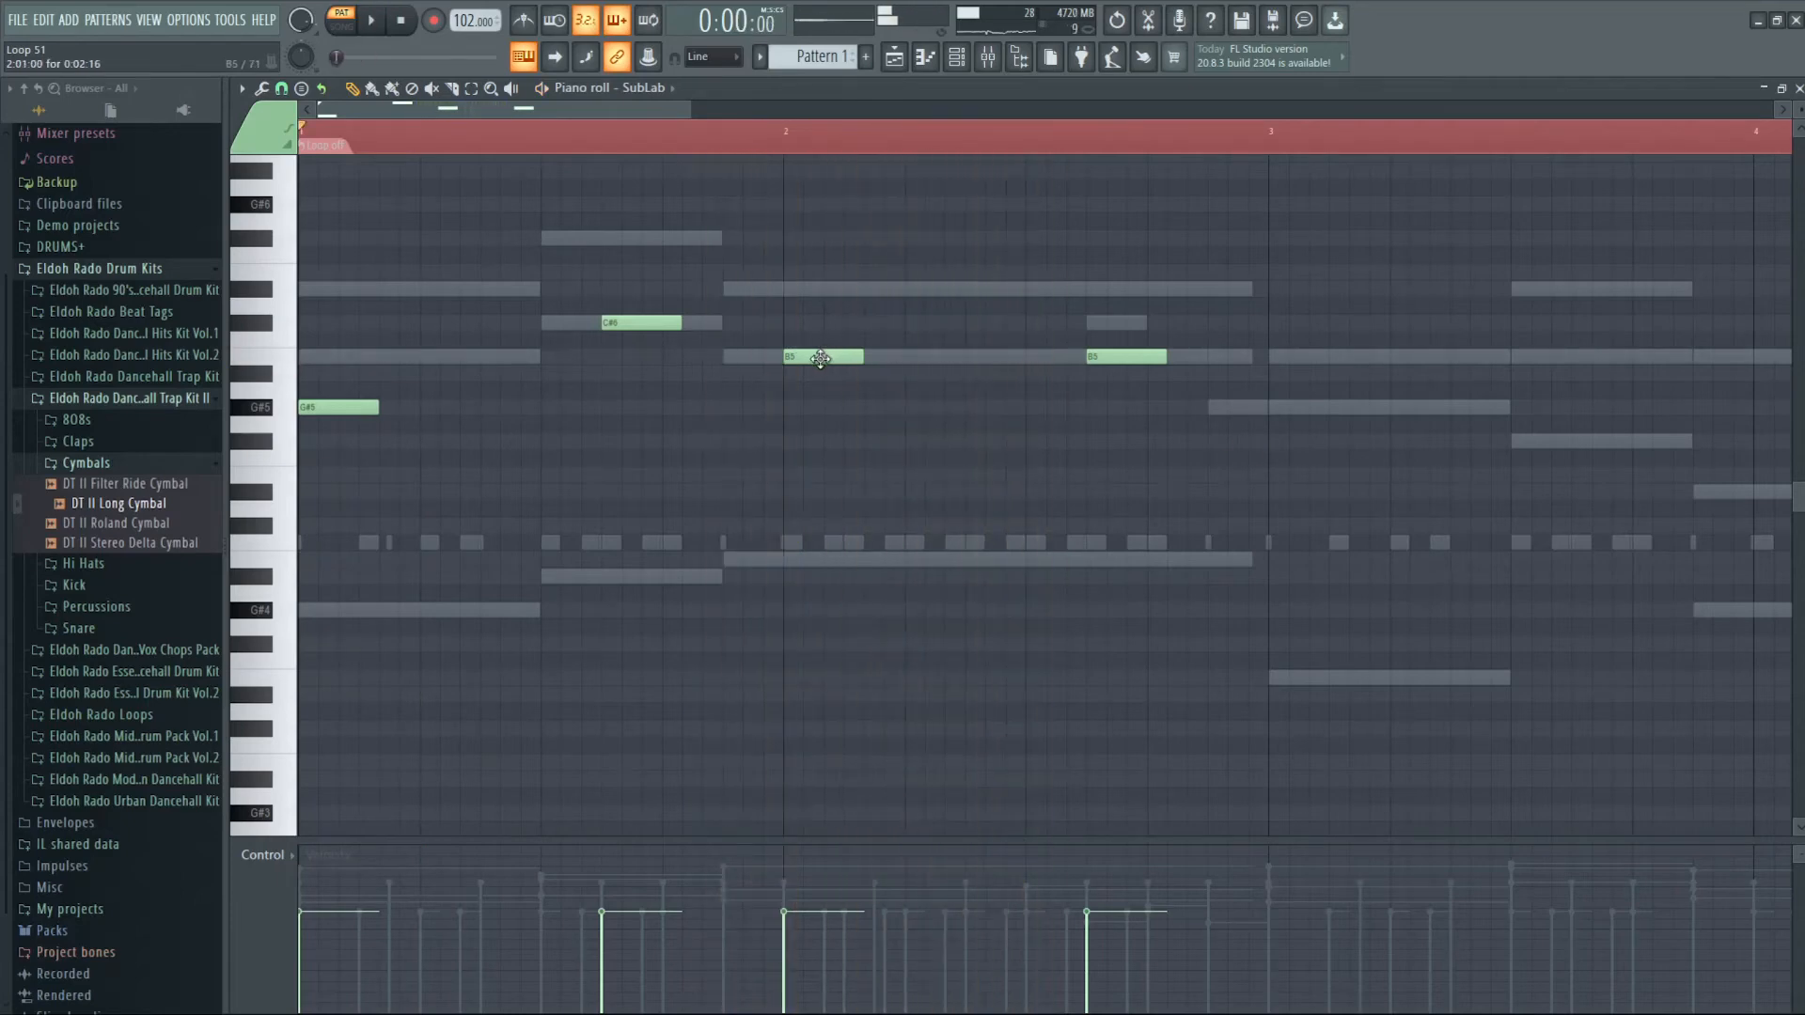
- Try the first B5 note slightly past the start of bar 2, play it, and return it to the bar line
key("space")
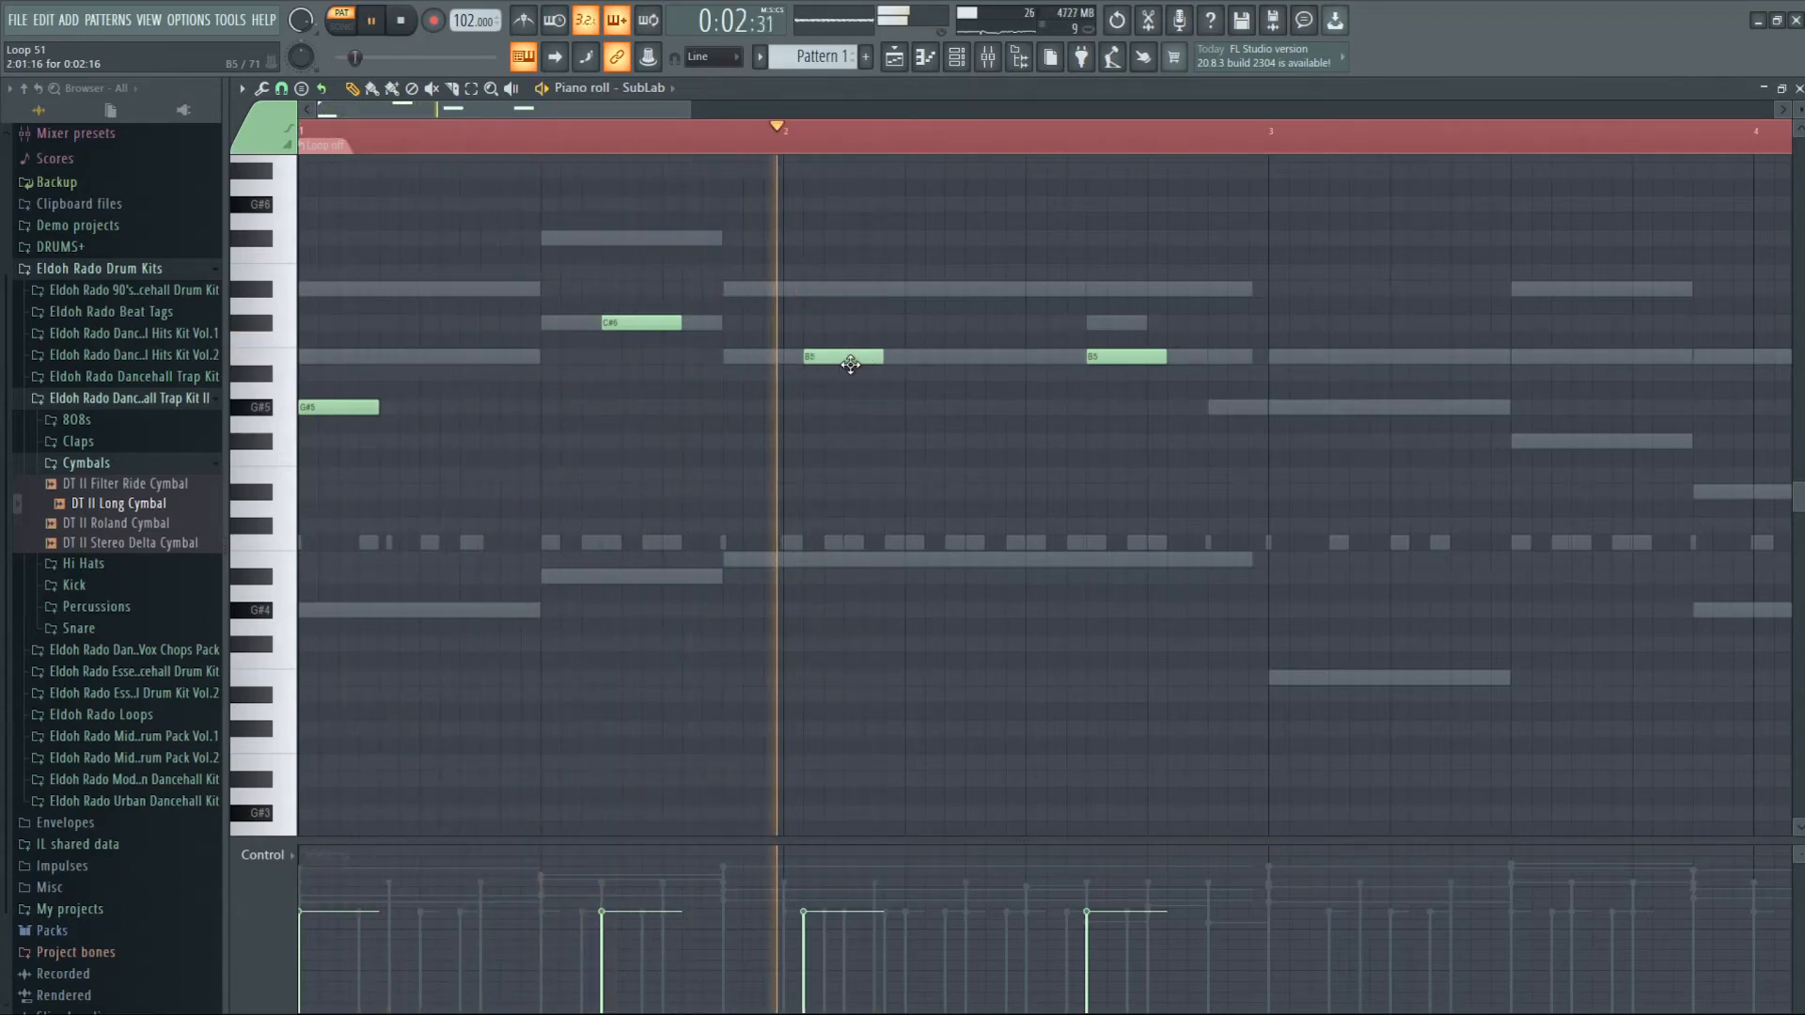
key("space")
left_click_drag(651, 326, 665, 326)
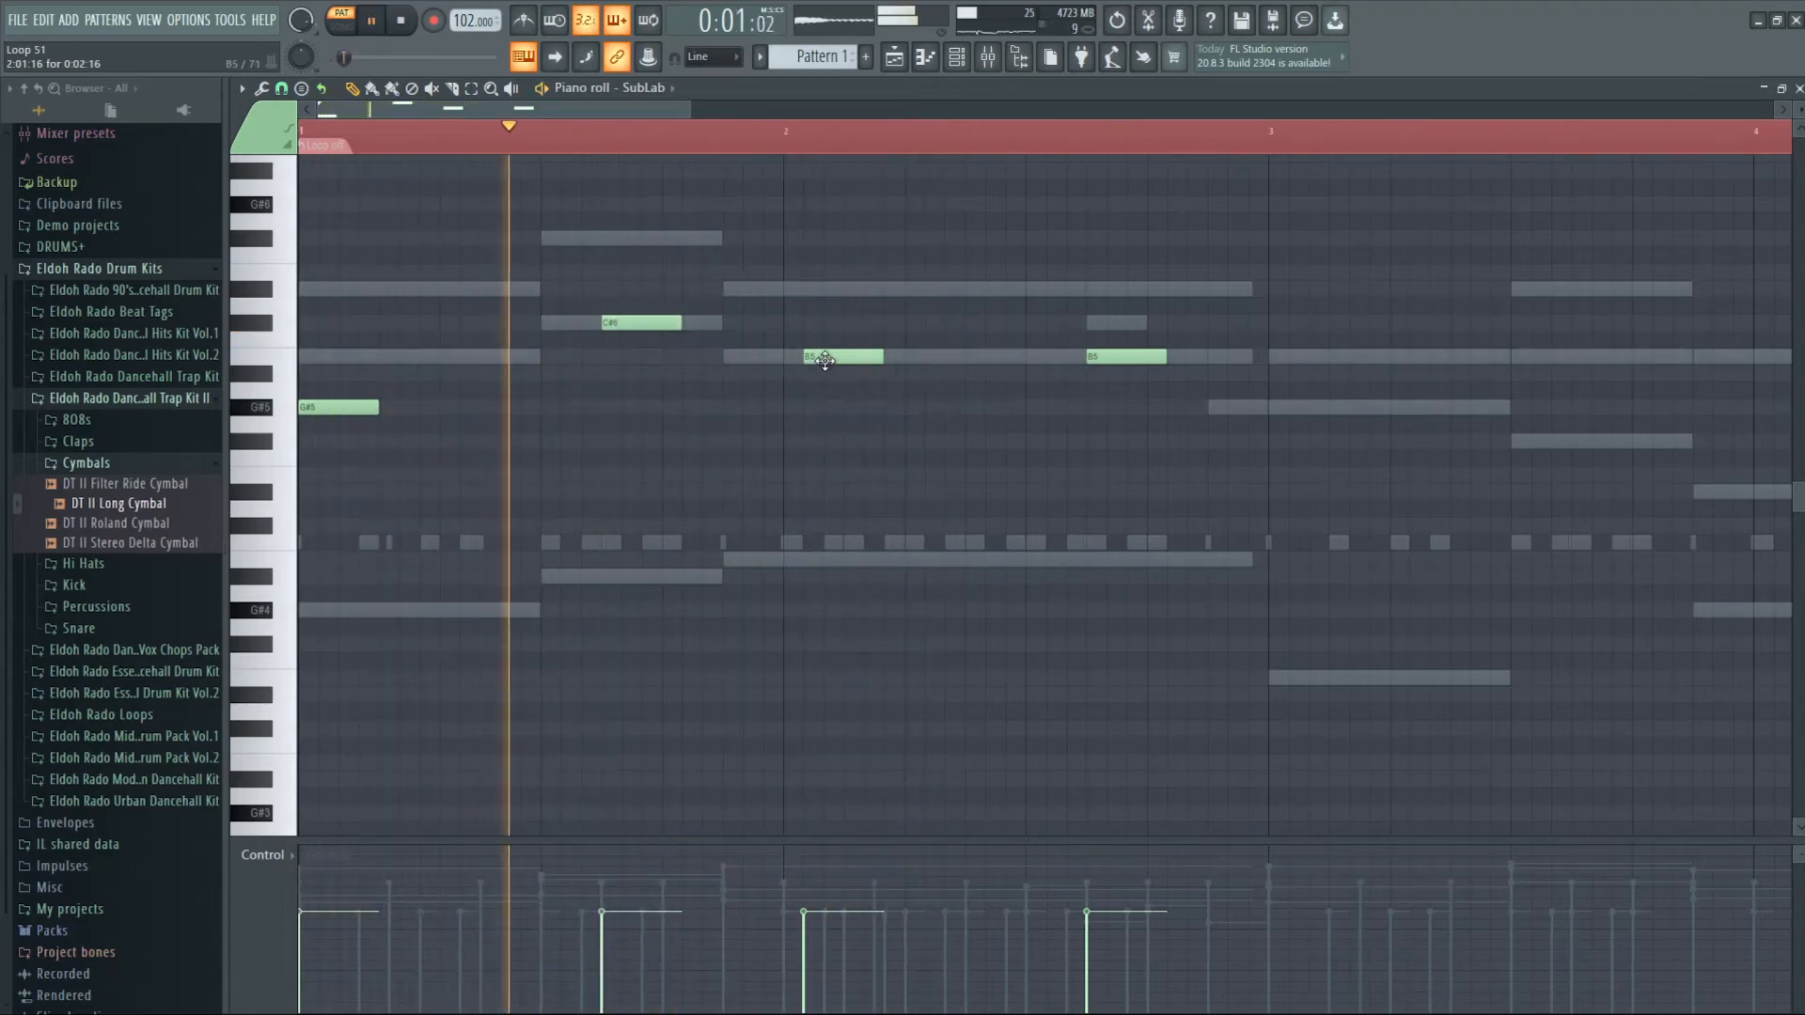
left_click_drag(818, 357, 797, 357)
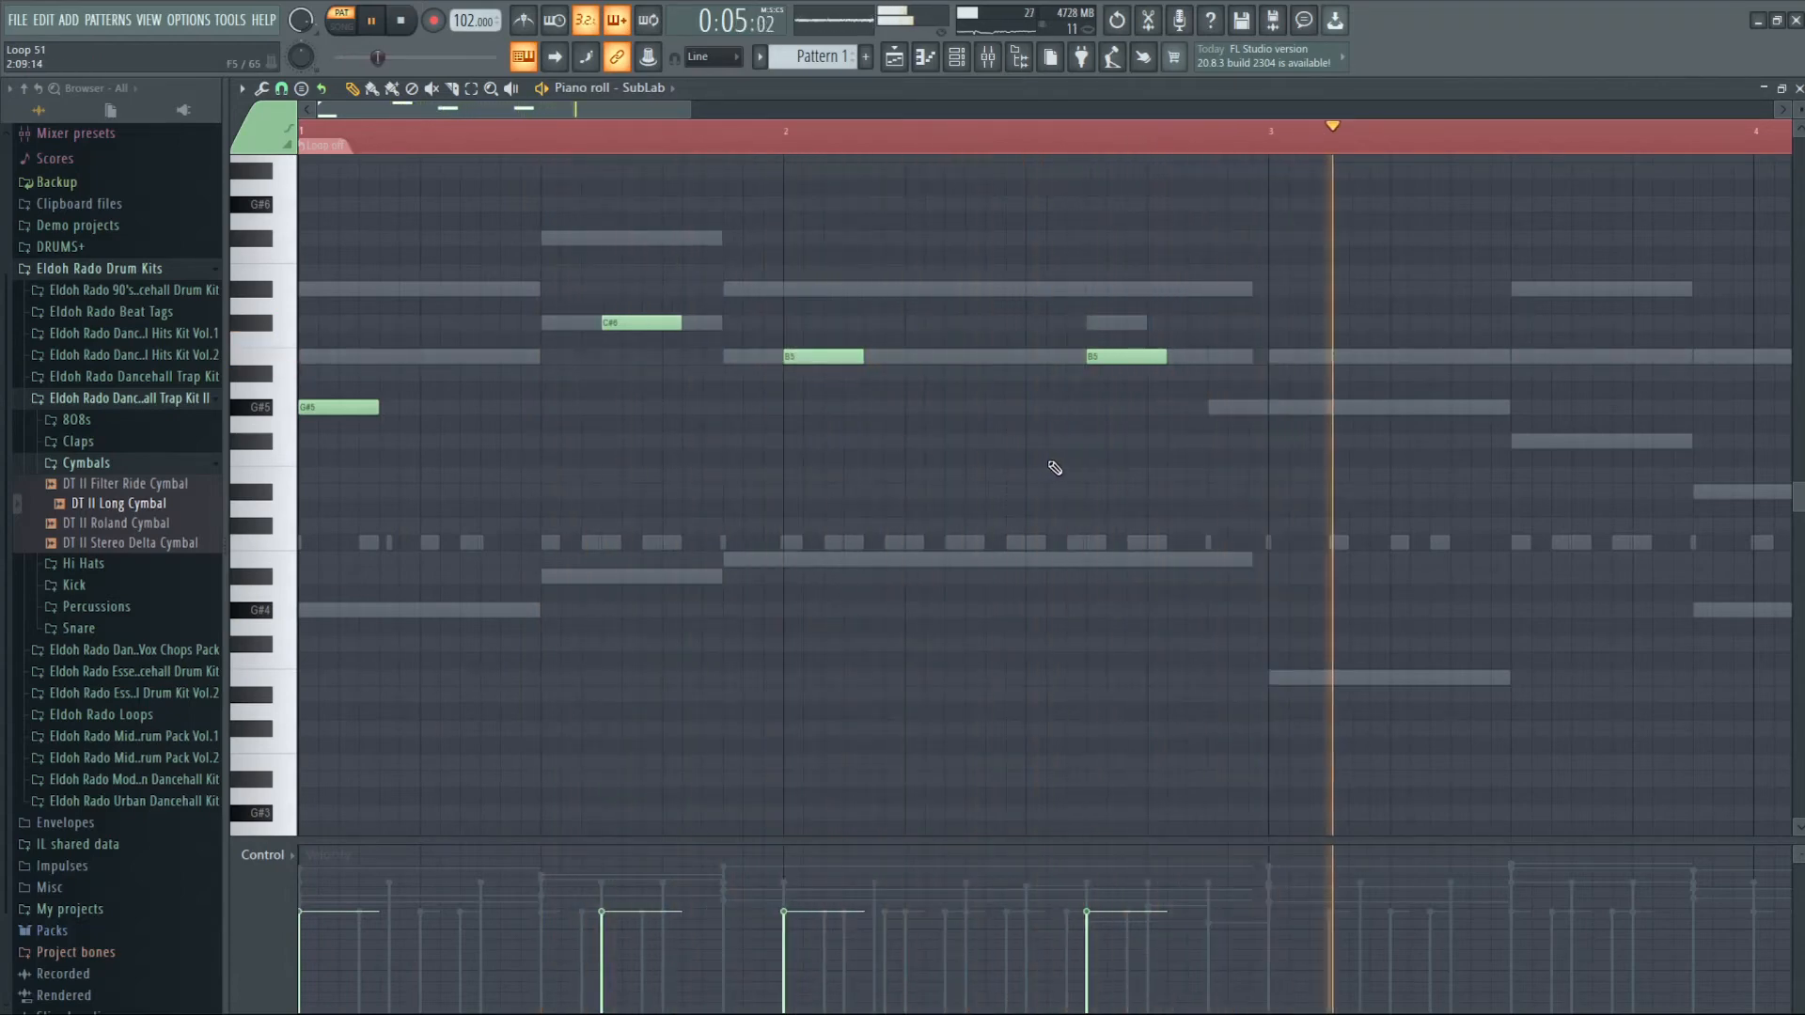
key("space")
- Copy the two-bar bass phrase to bars 3 and 4, lowering bar 3's C#6 to B5 and bar 4's first note to D#5
left_click_drag(1215, 430, 310, 249)
left_click_drag(323, 415, 1270, 402)
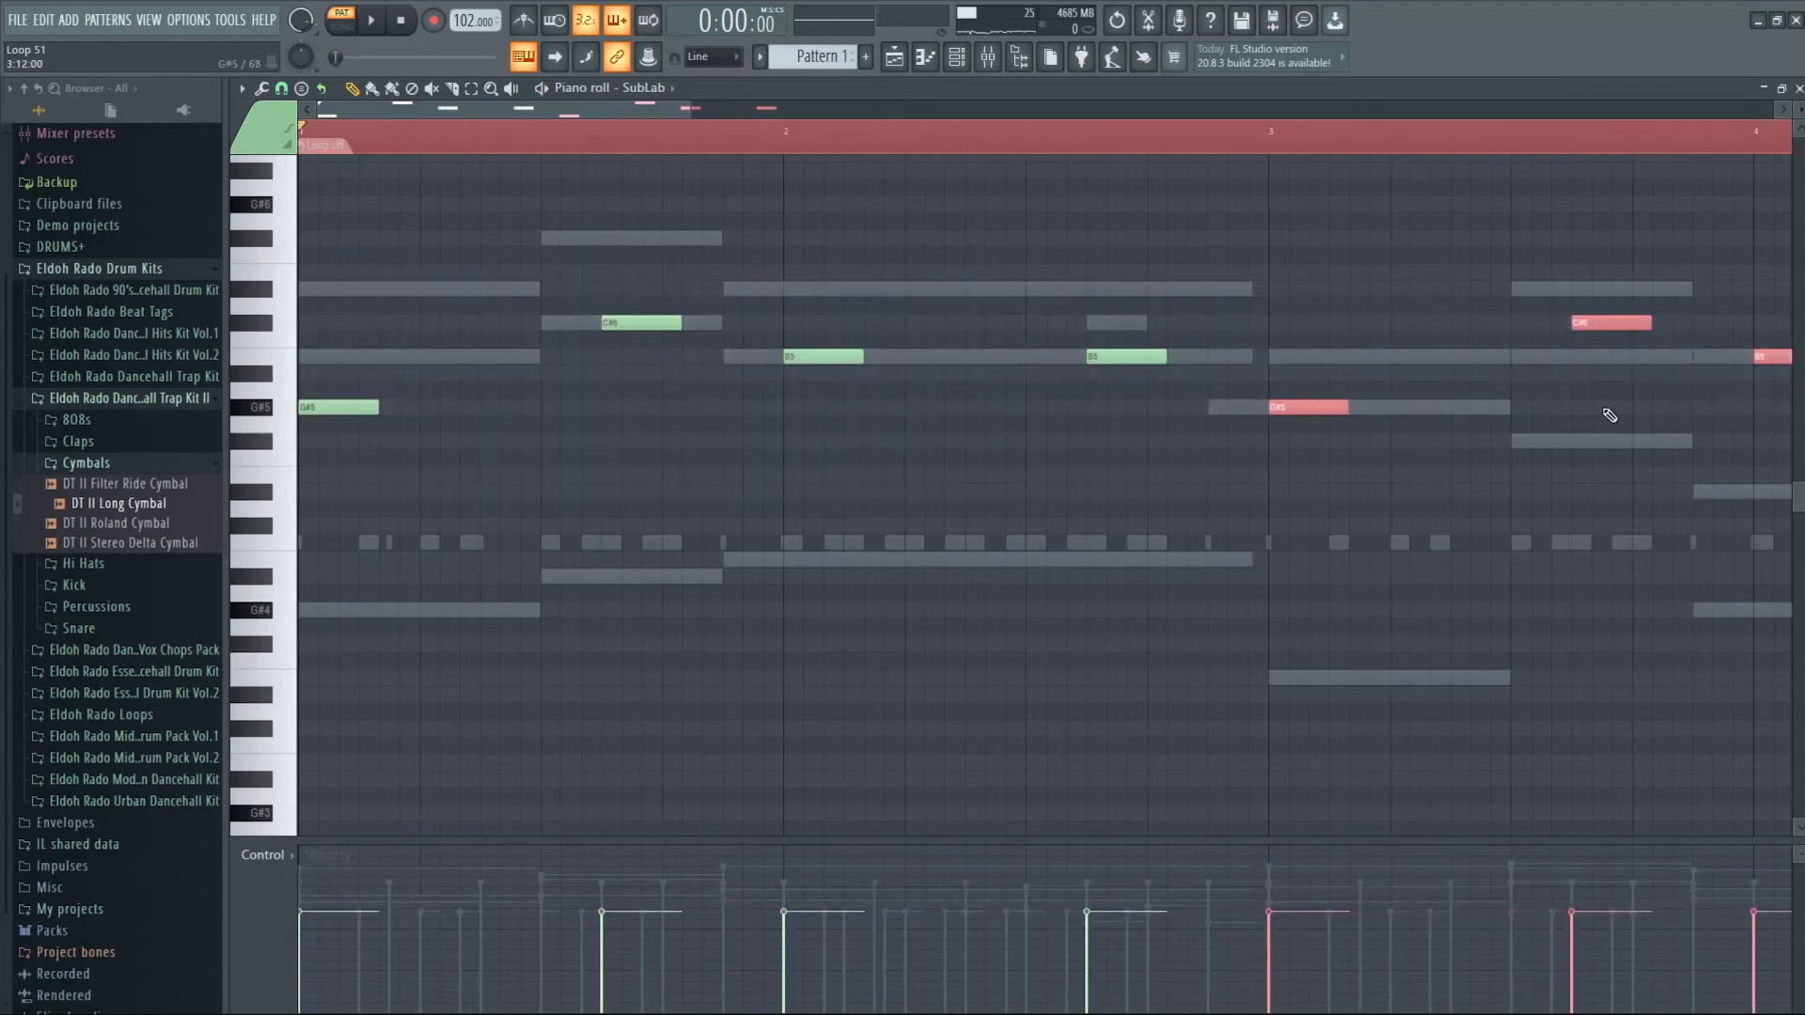
left_click_drag(1607, 315, 1610, 349)
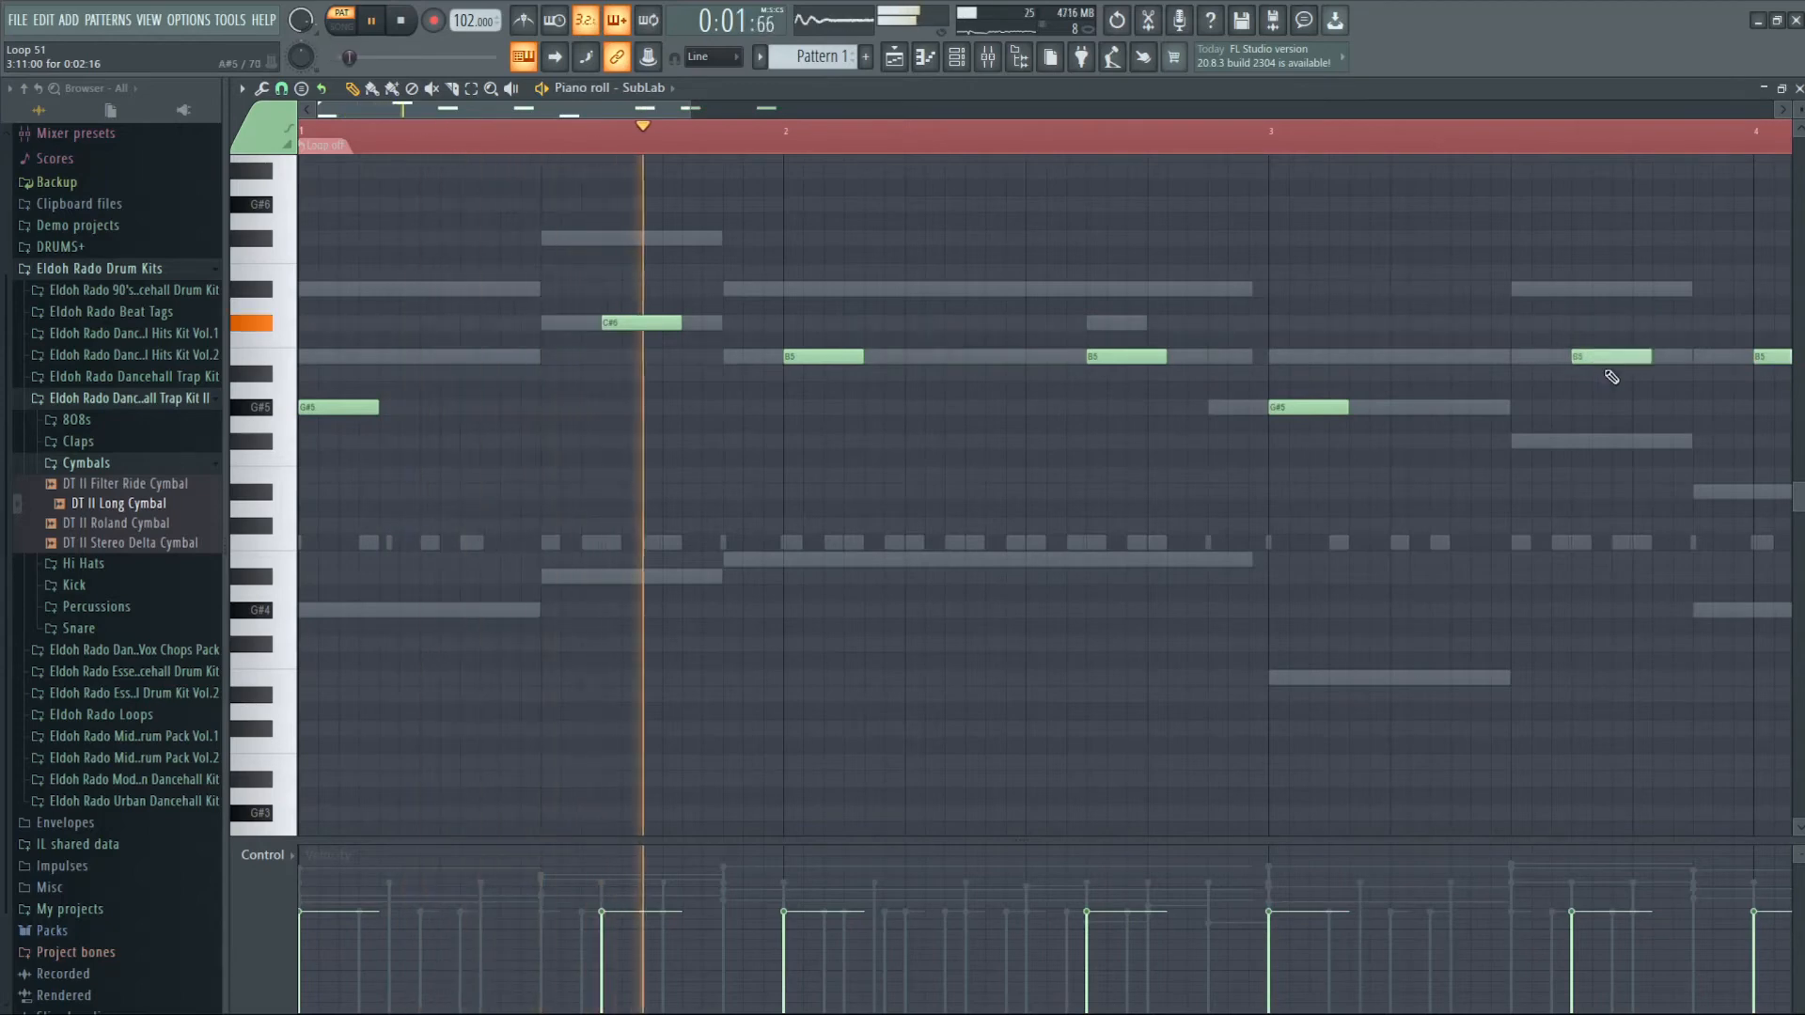
left_click_drag(622, 111, 787, 122)
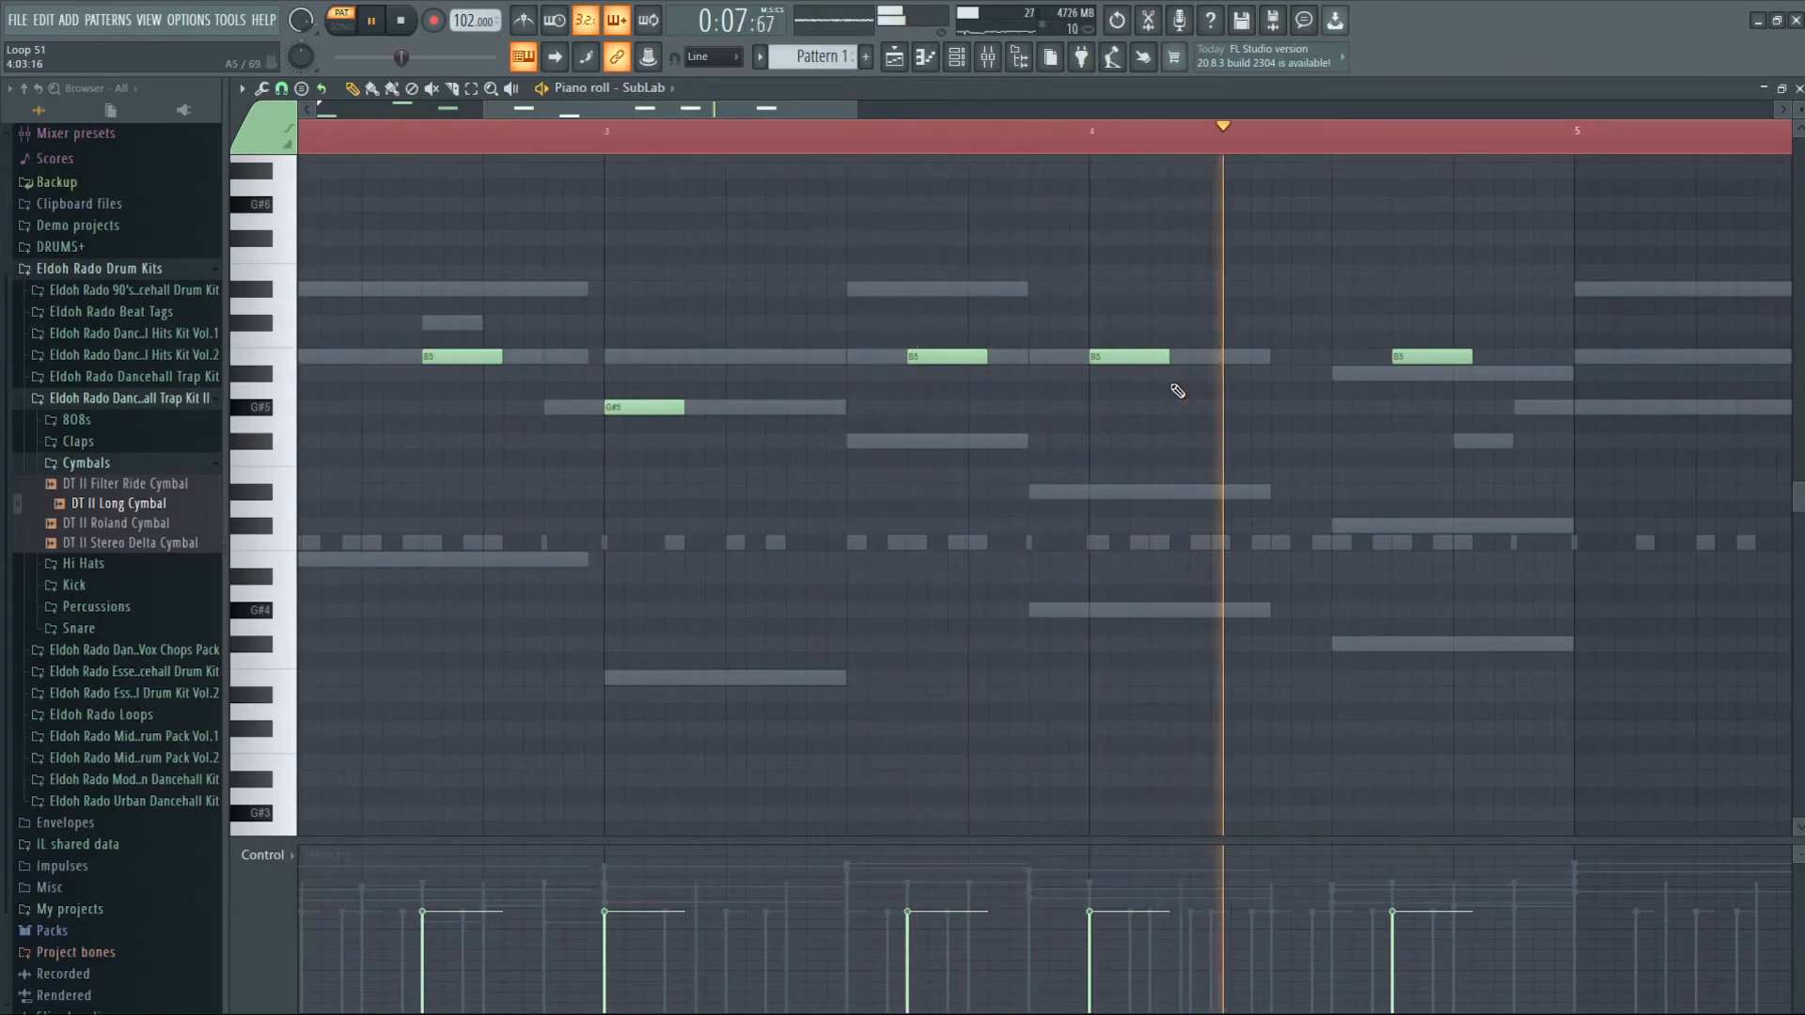
key("space")
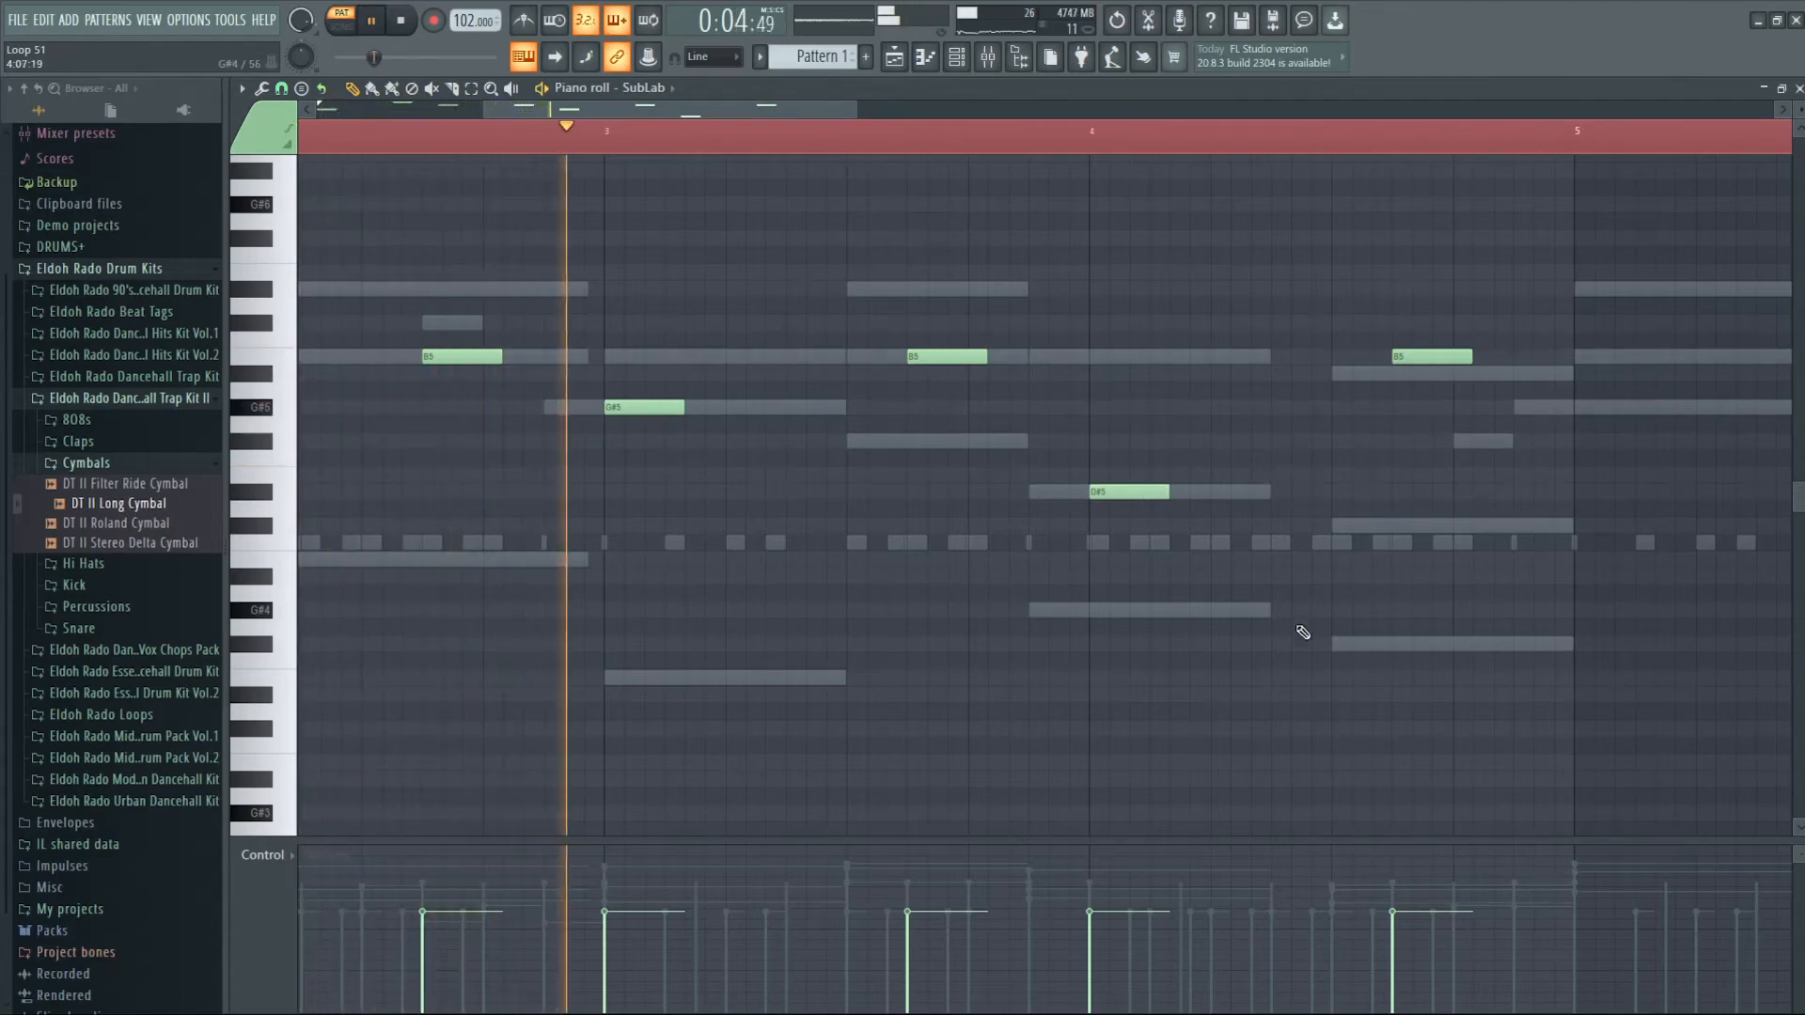
- Raise the velocity of all SubLab notes together
key("ctrl+a")
scroll(1114, 902, "up", 1)
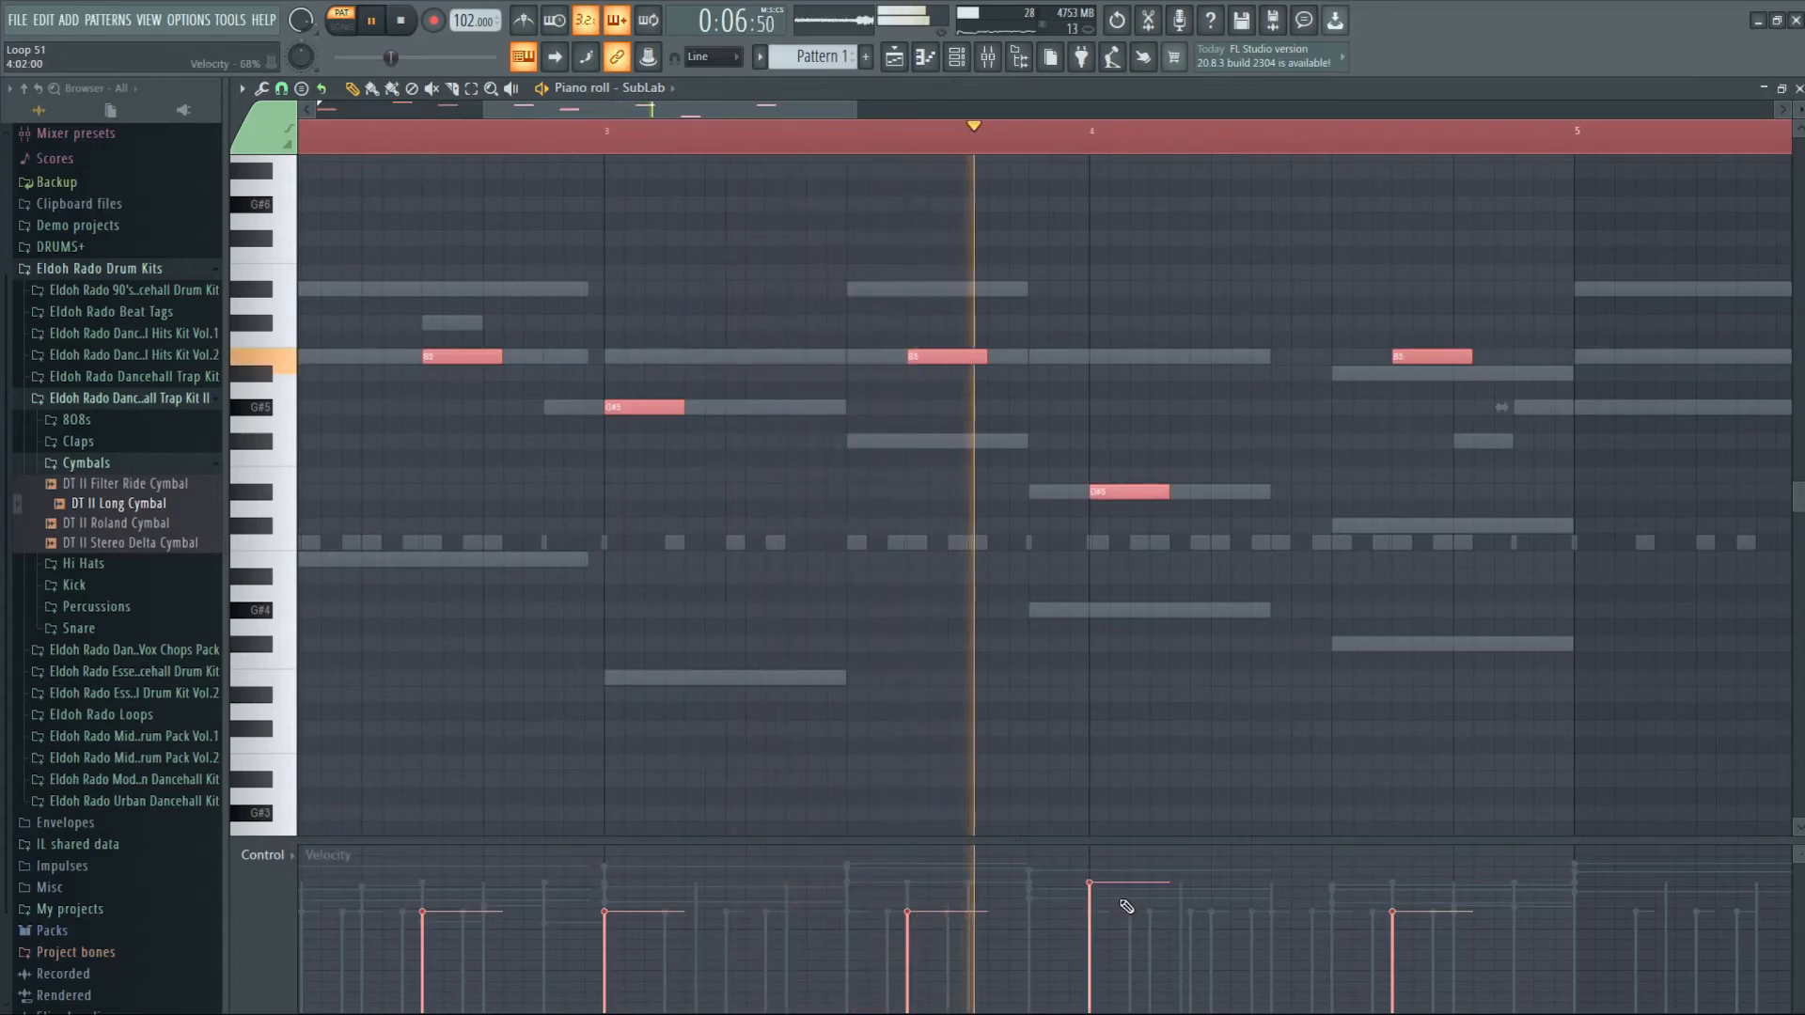
scroll(1408, 900, "up", 1)
scroll(931, 904, "up", 1)
scroll(630, 908, "up", 1)
scroll(502, 916, "up", 1)
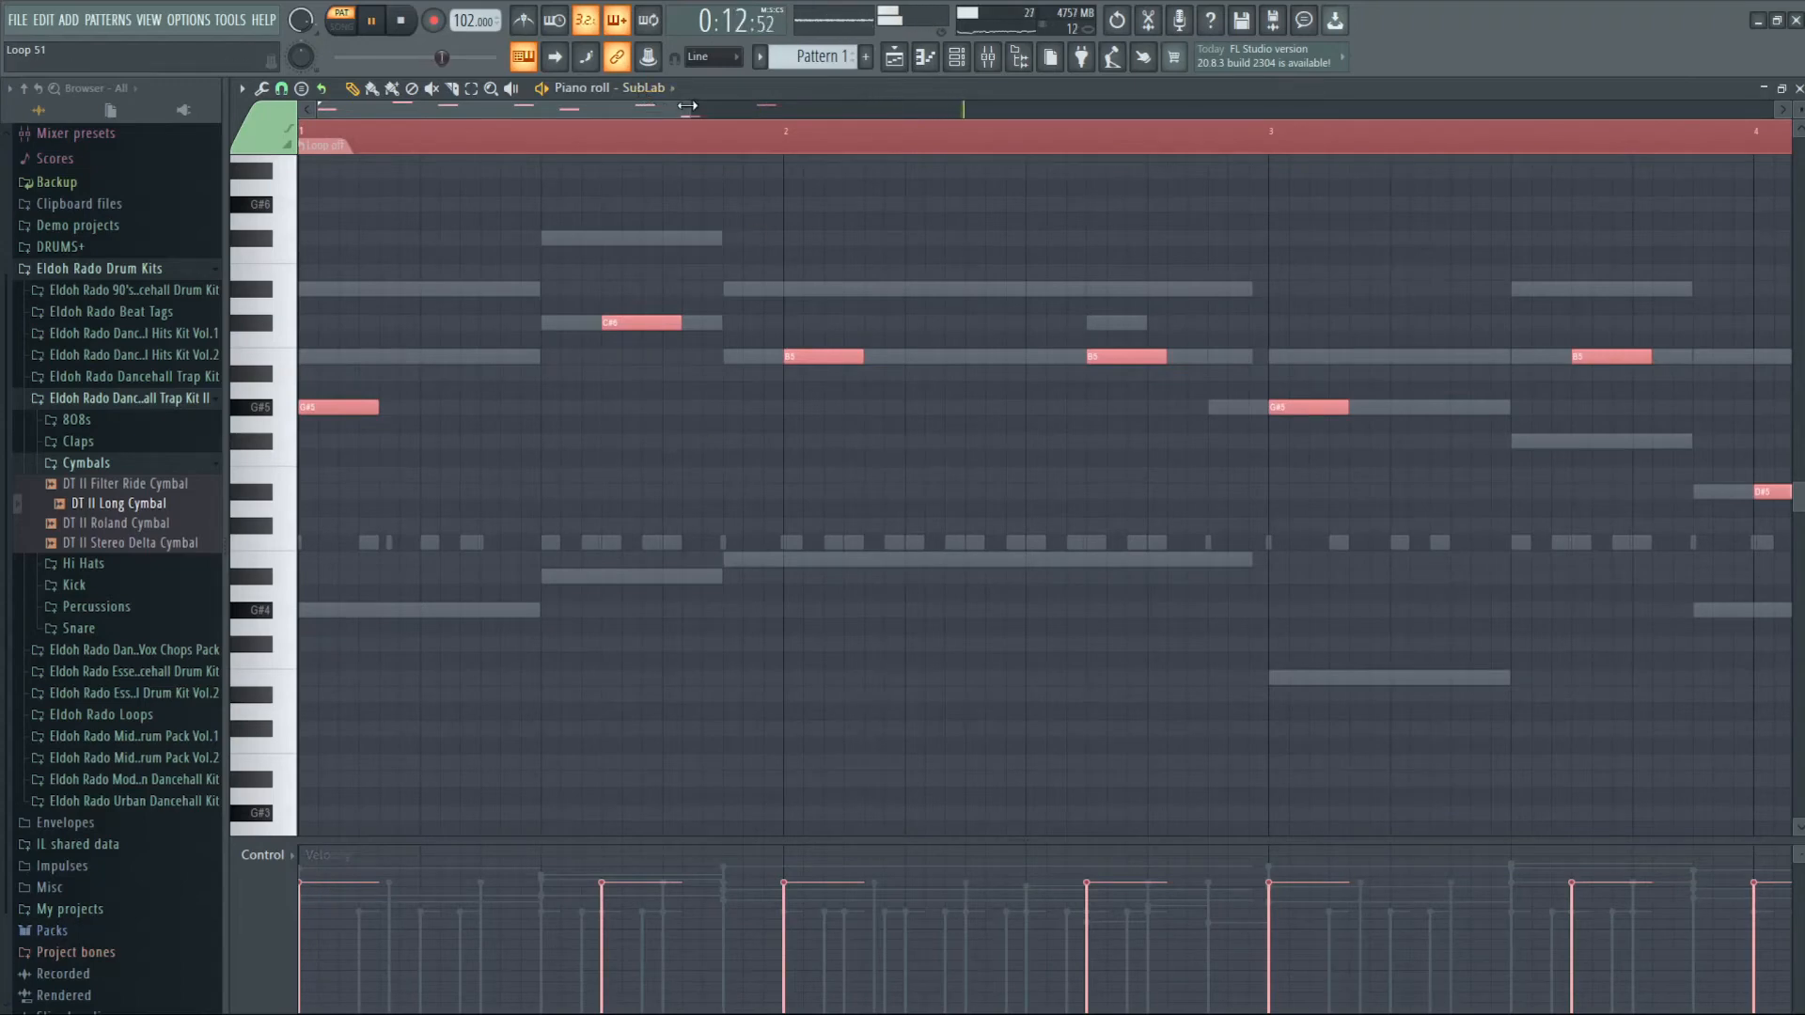
- Move bar 4's first bass note to G#5 and set the piano roll snap to 1/4 beat
left_click_drag(686, 105, 1198, 94)
key("space")
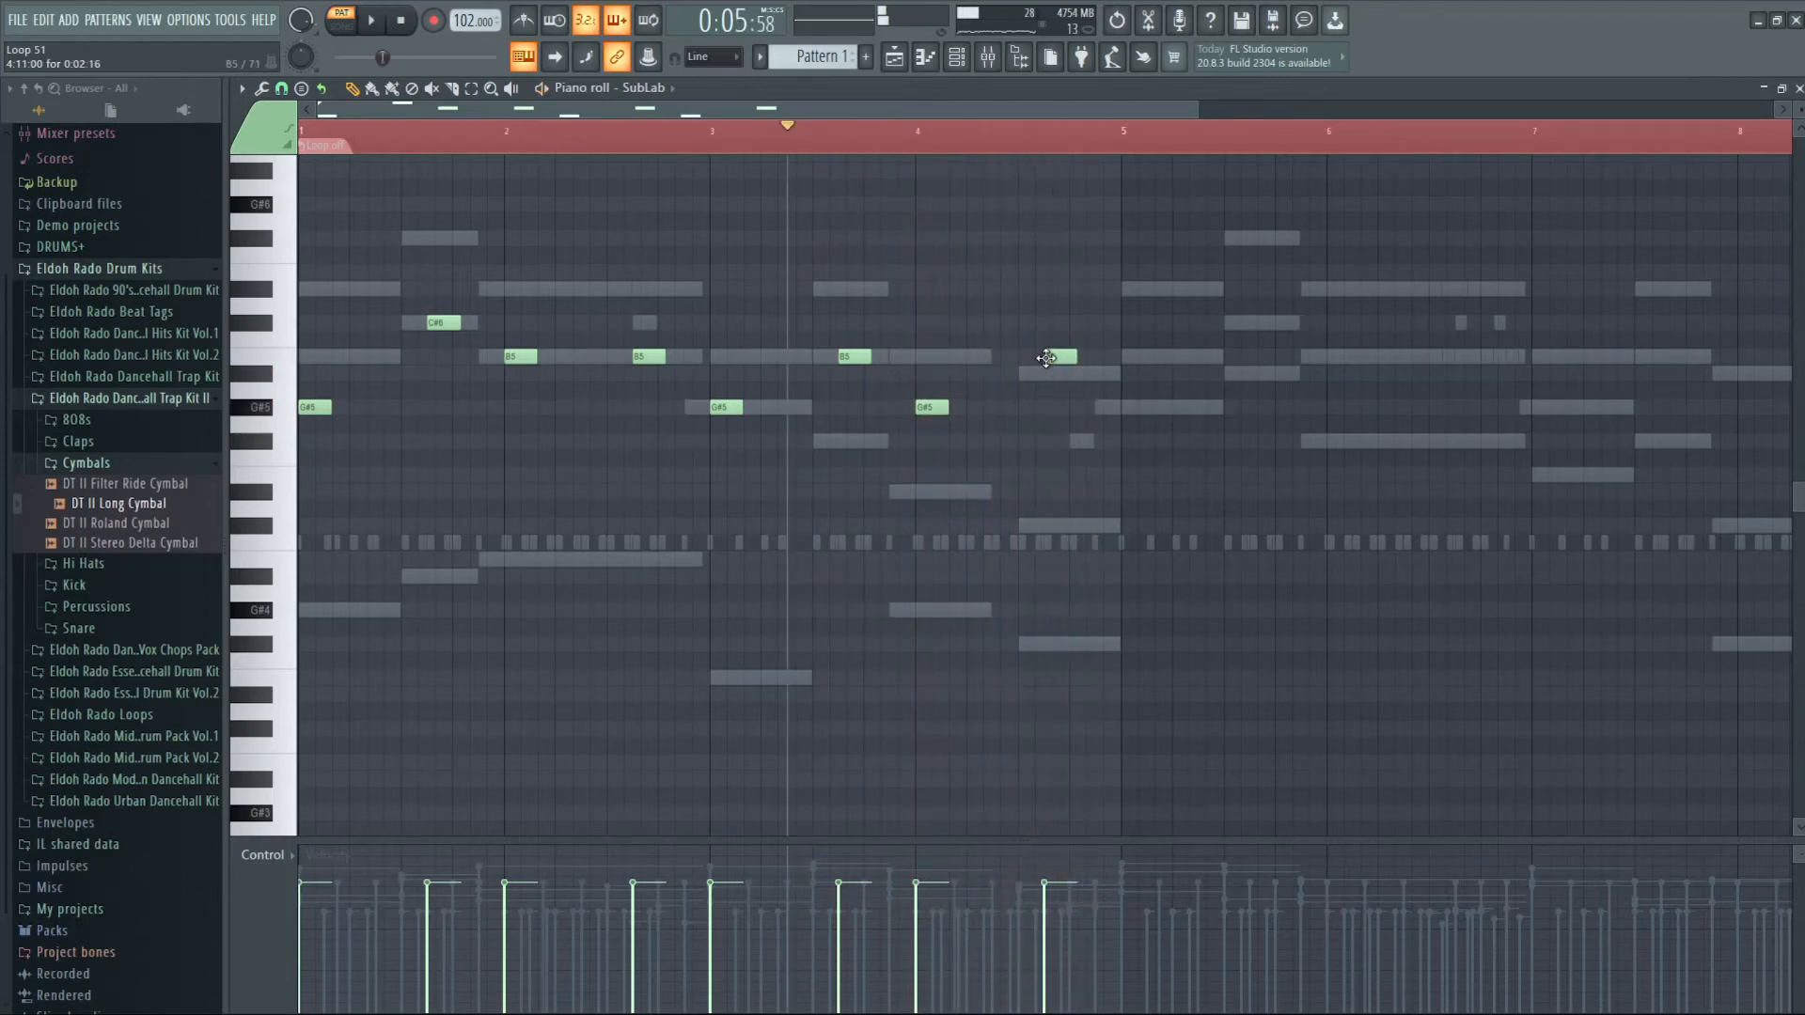
left_click(306, 92)
left_click(743, 97)
left_click(280, 92)
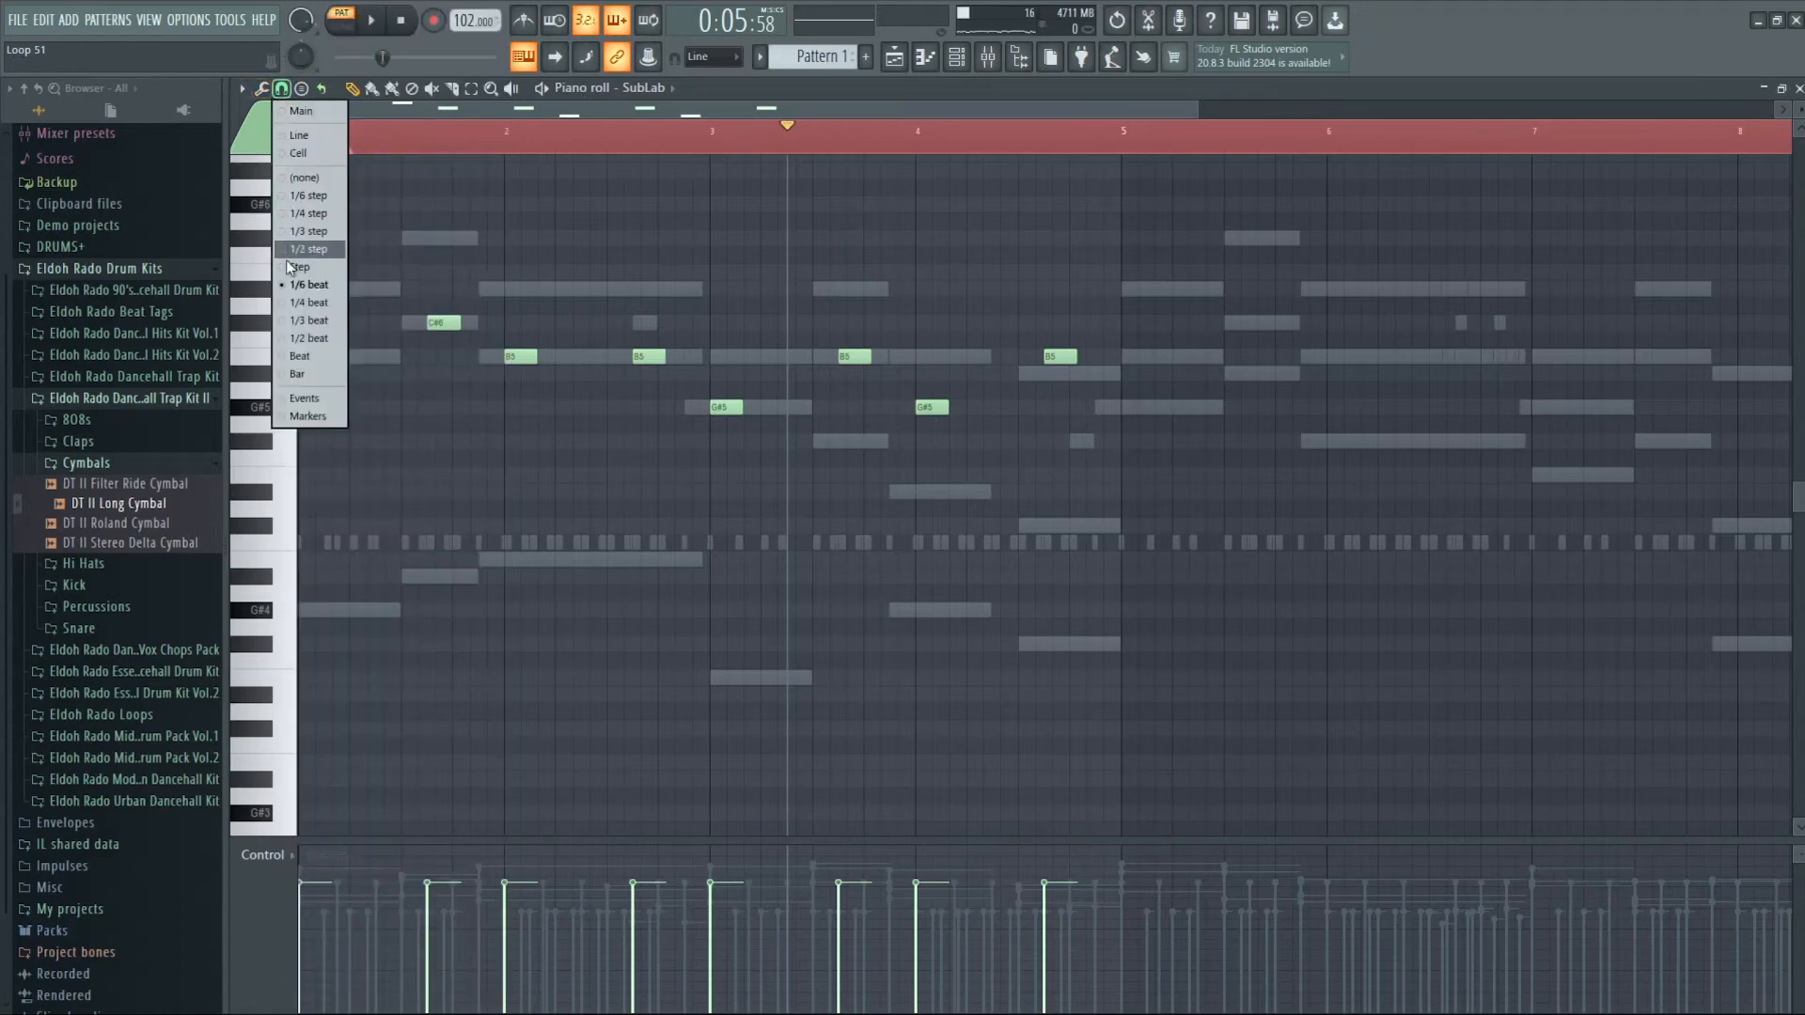
left_click(299, 306)
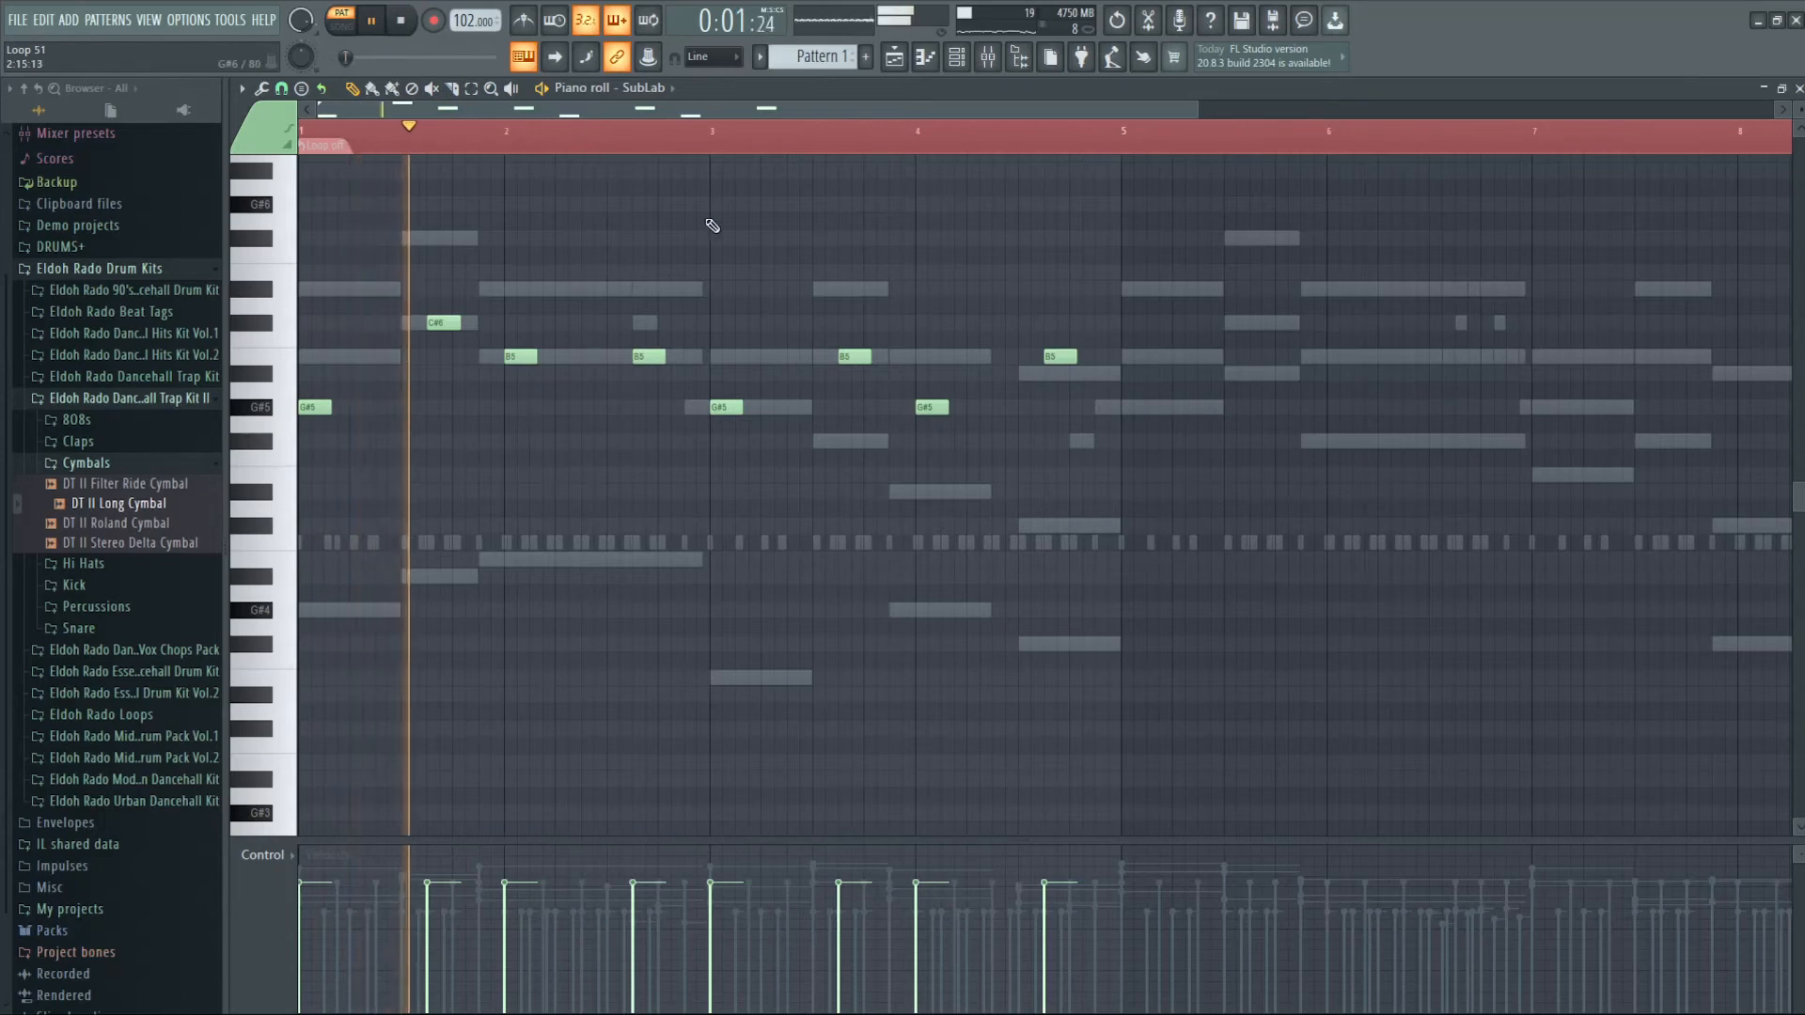
- Lower the bass note at step 11 of bar 4 to A#5, and play from just before bar 4
left_click_drag(1194, 111, 662, 111)
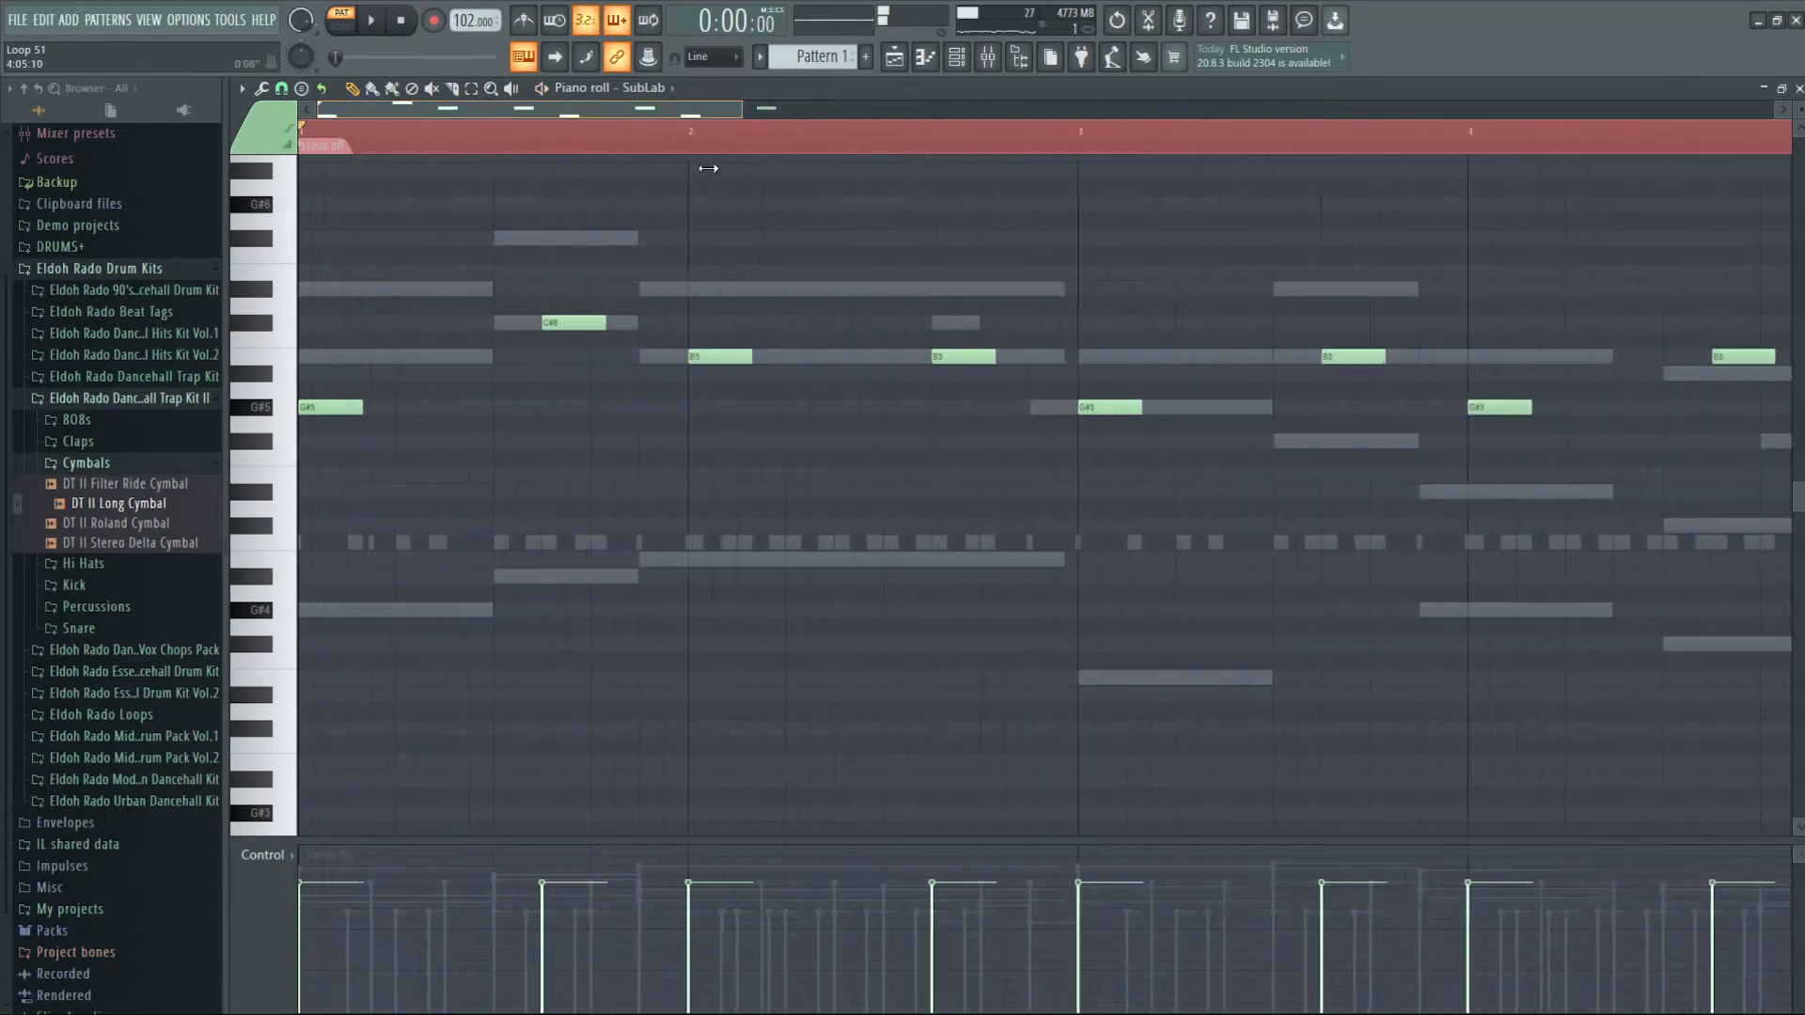
key("space")
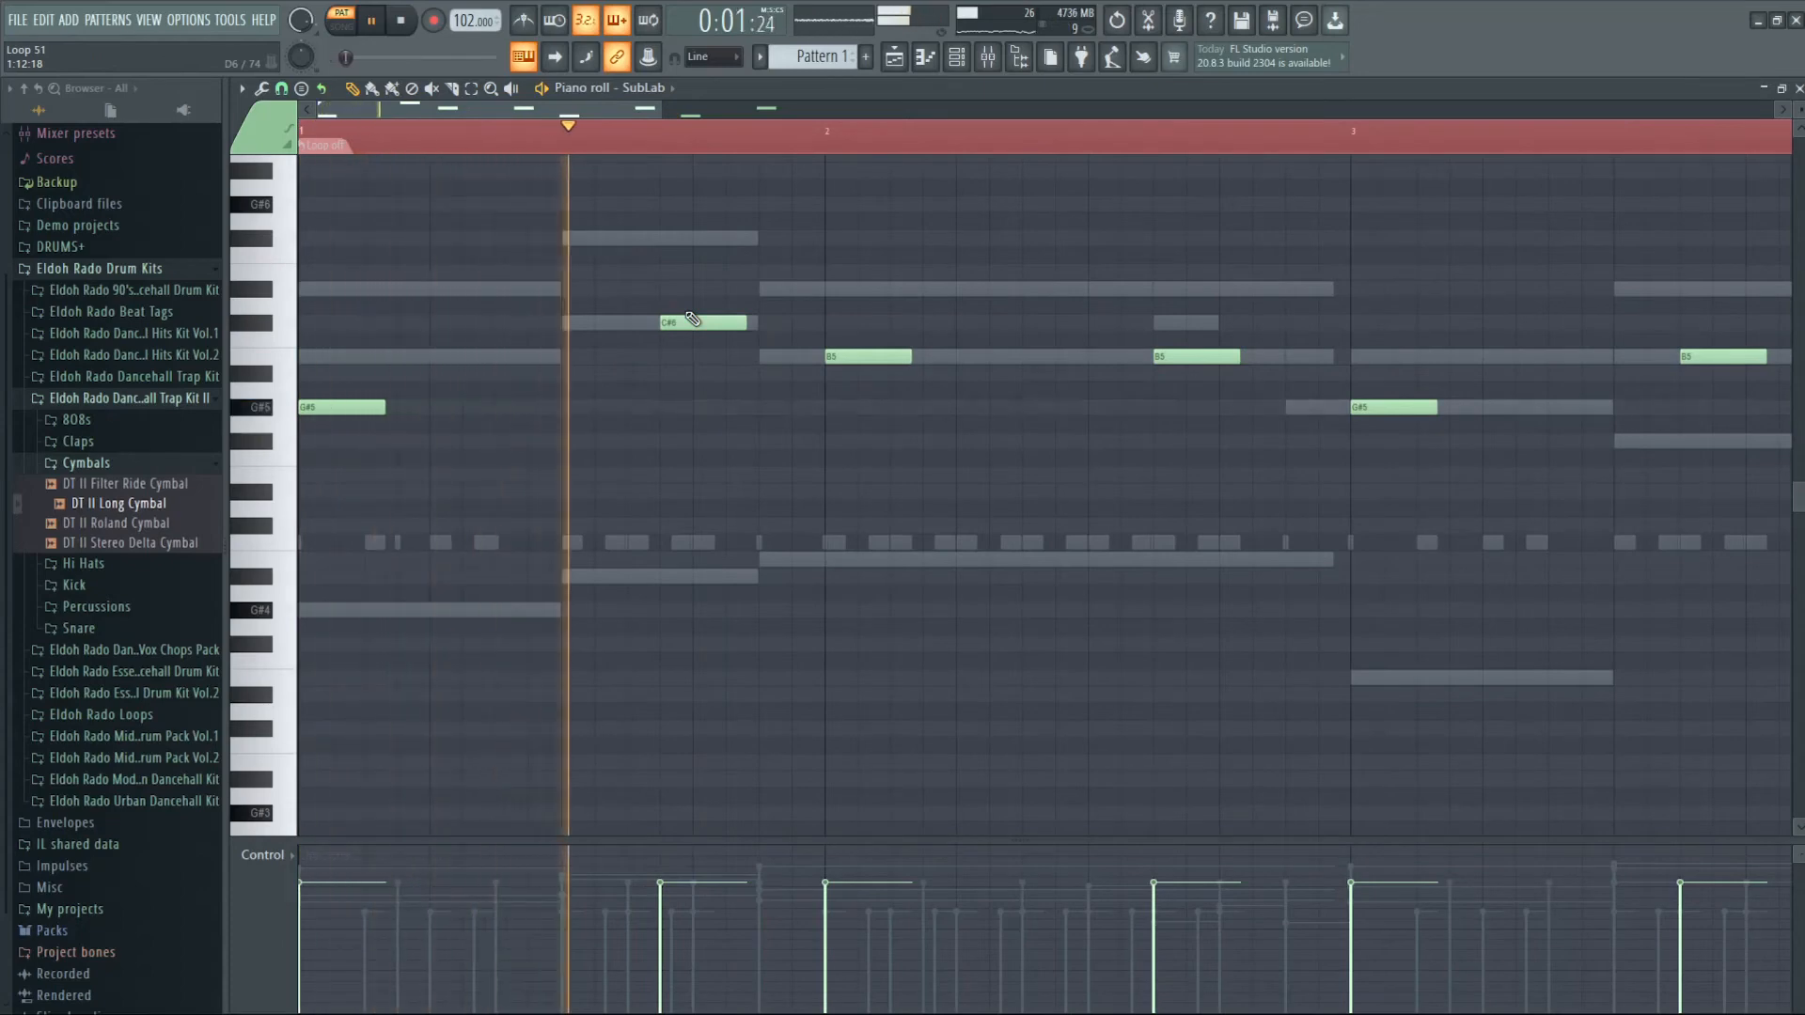
key("space")
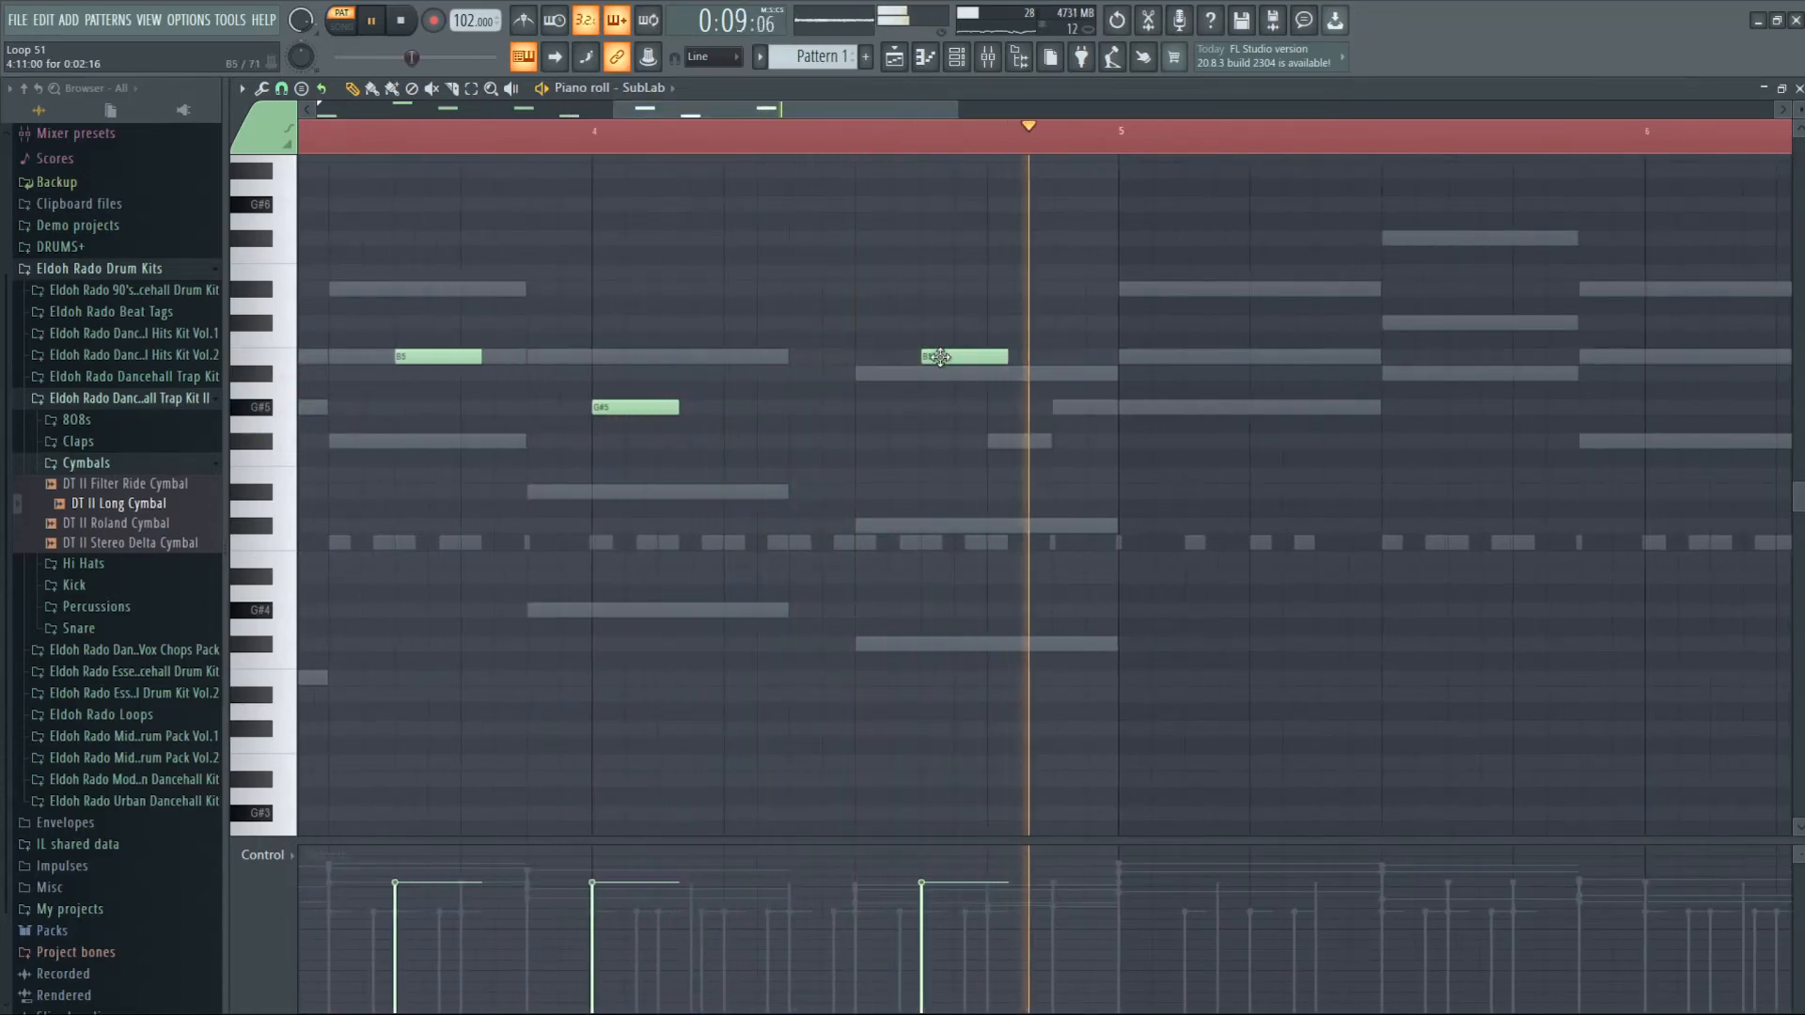
left_click_drag(935, 357, 940, 377)
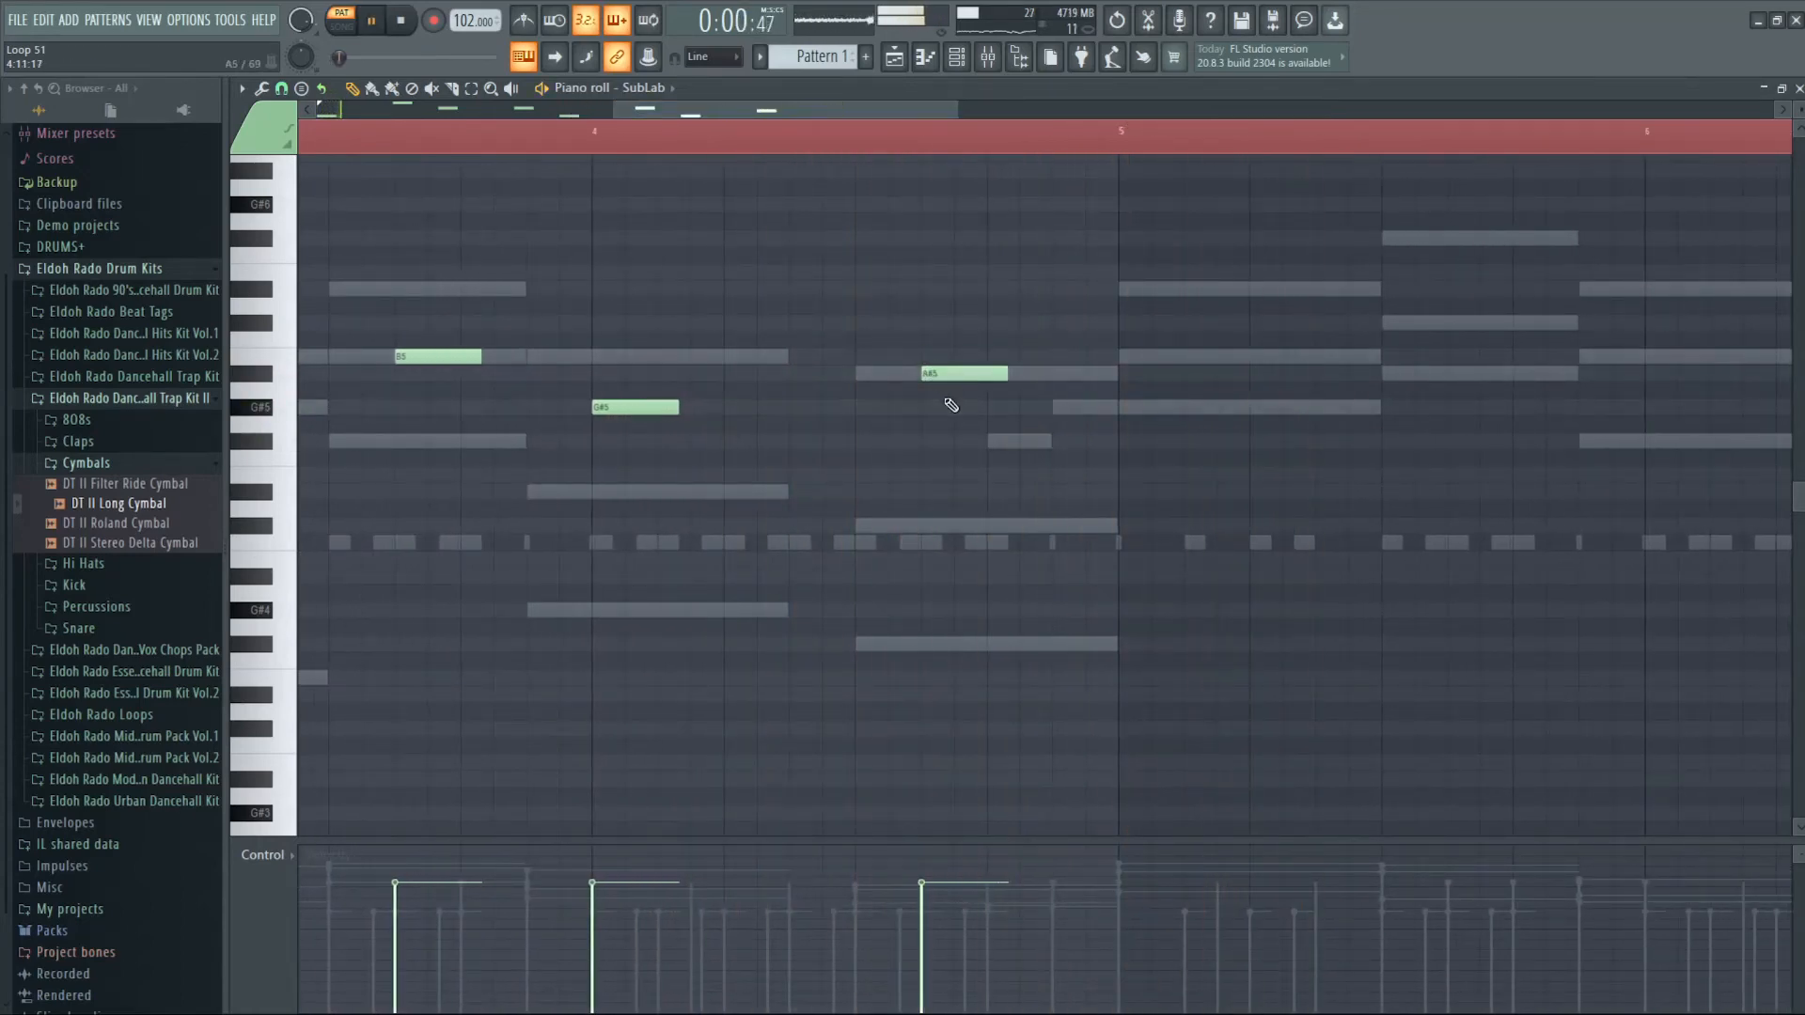
left_click(579, 146)
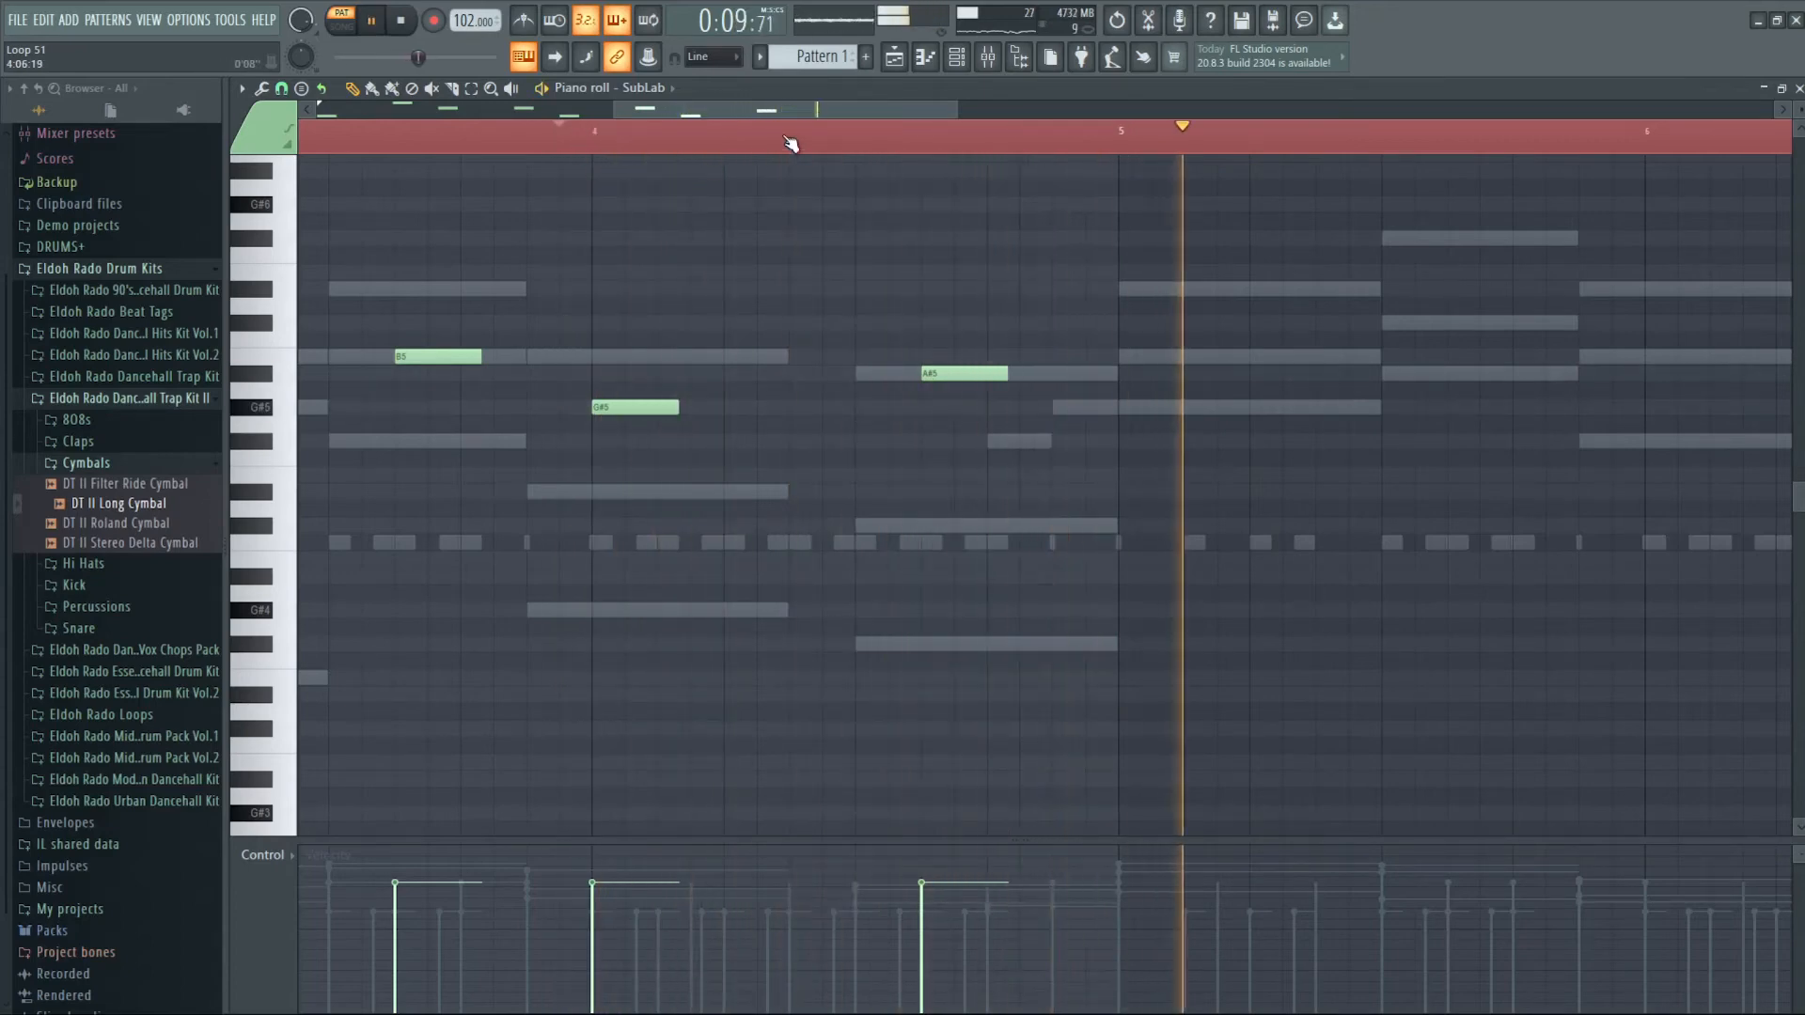
- Duplicate the four-bar bassline into bars 5 to 8
scroll(790, 143, "down", 4)
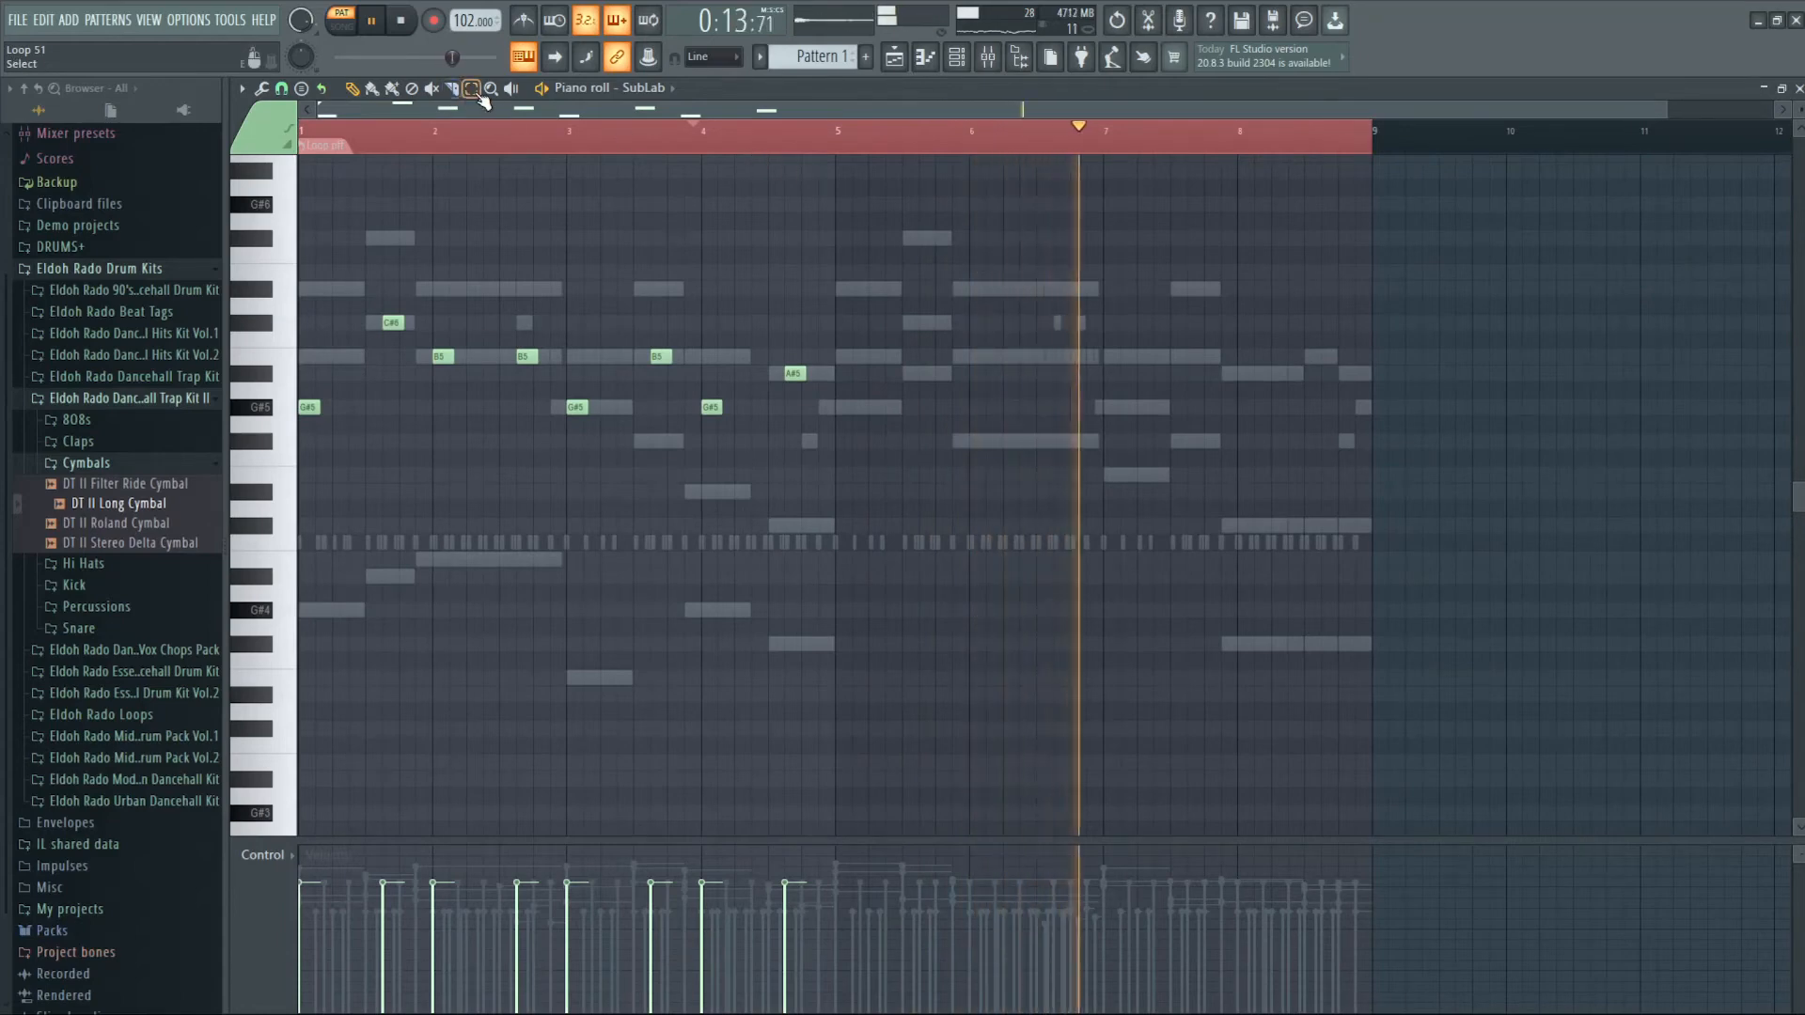
left_click_drag(815, 460, 9, 113)
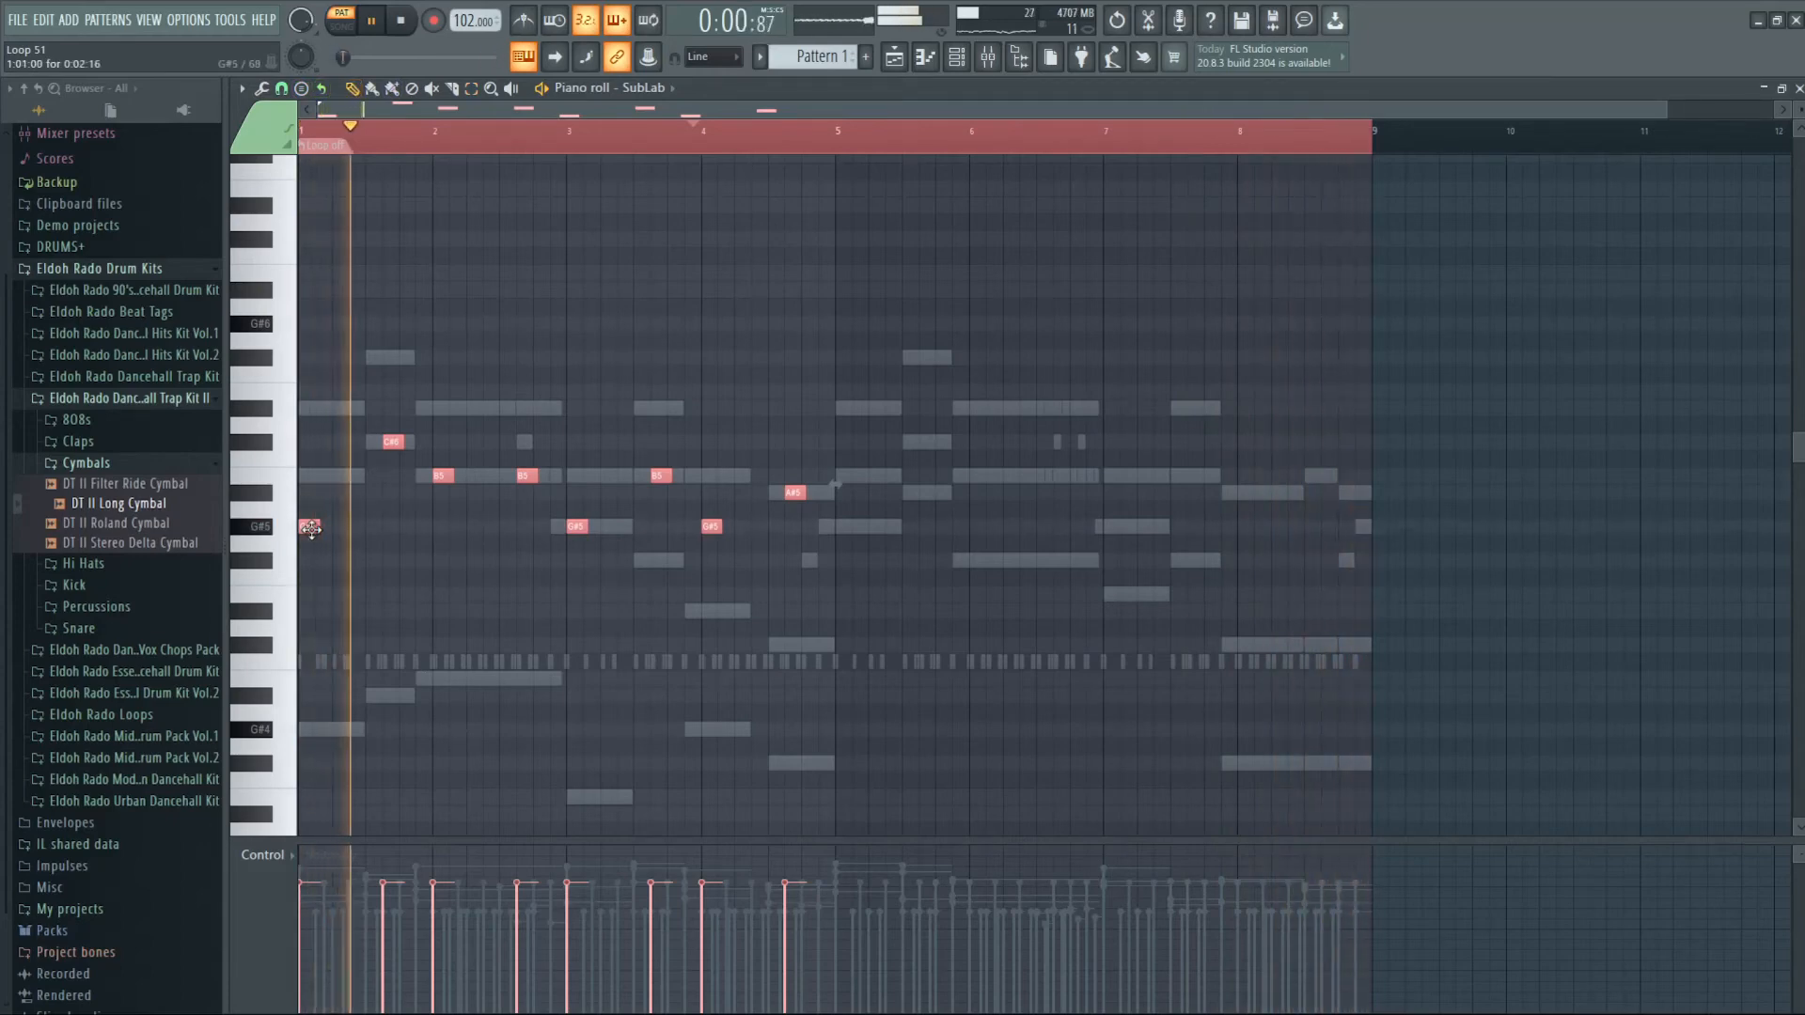
left_click_drag(311, 528, 852, 559)
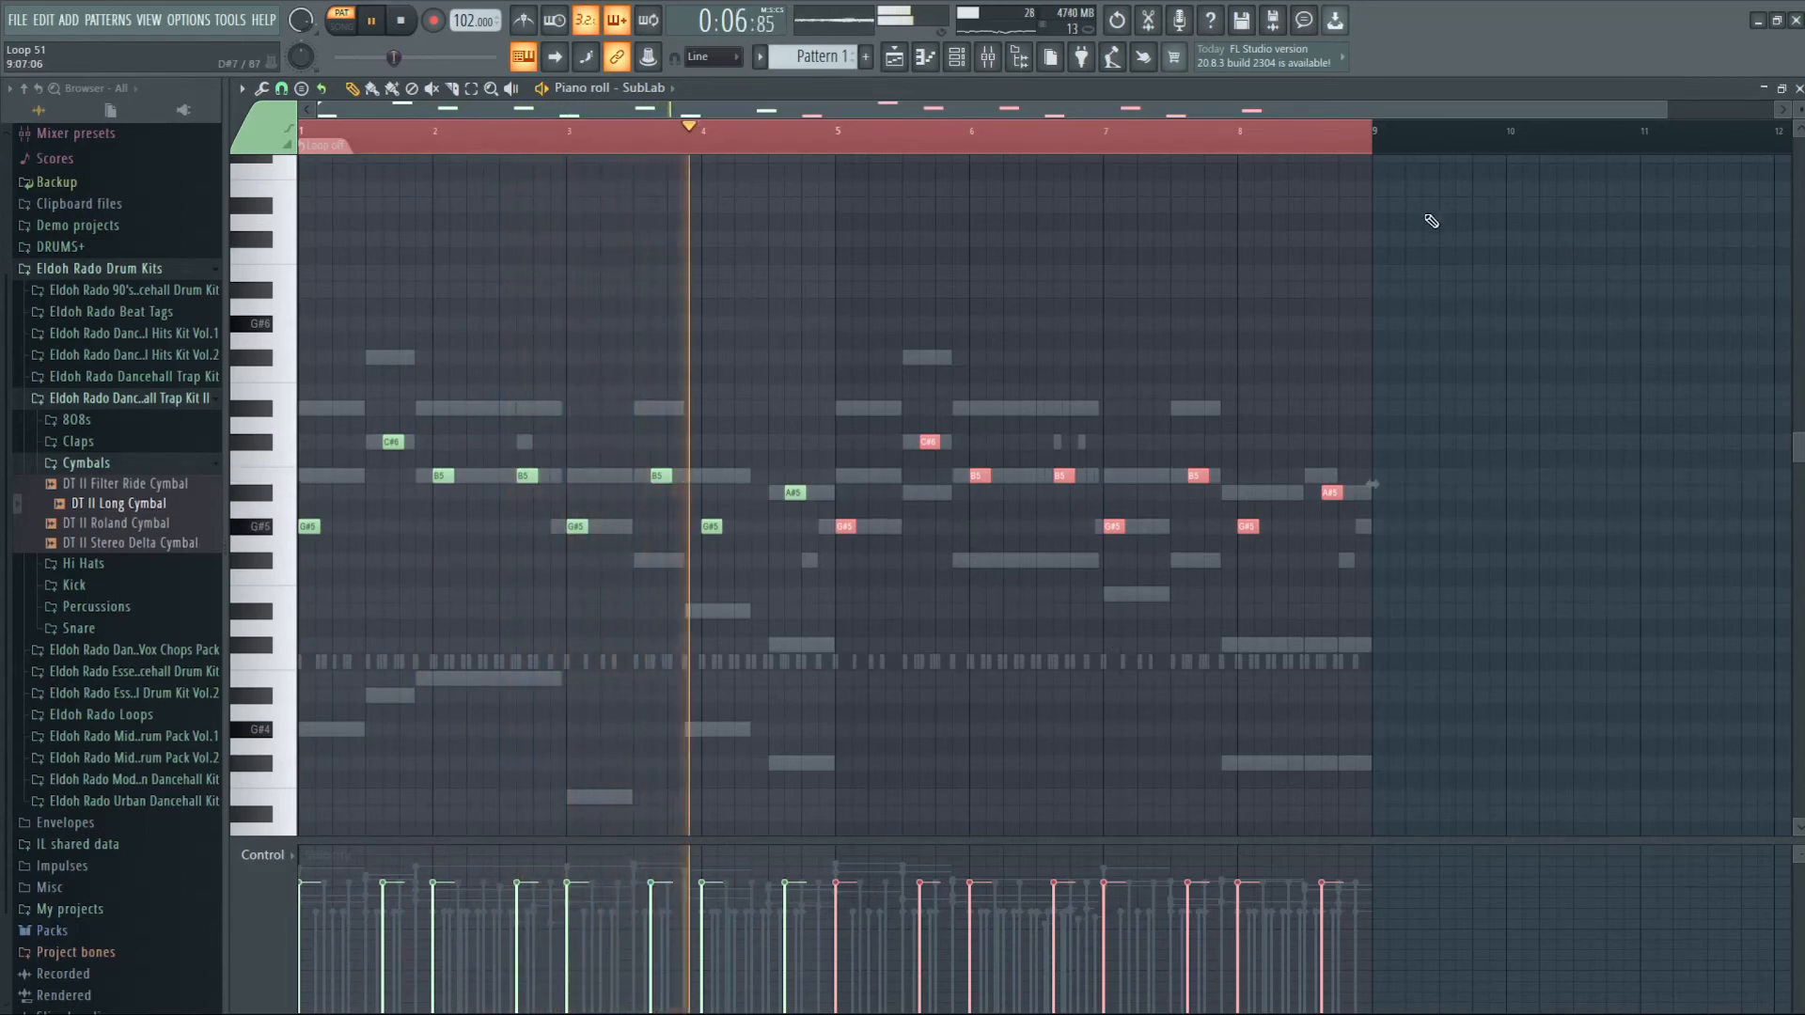
- Transpose the whole bassline down three octaves so it starts on G#2, play it, and close the piano roll
key("ctrl+a")
key("ctrl+Down")
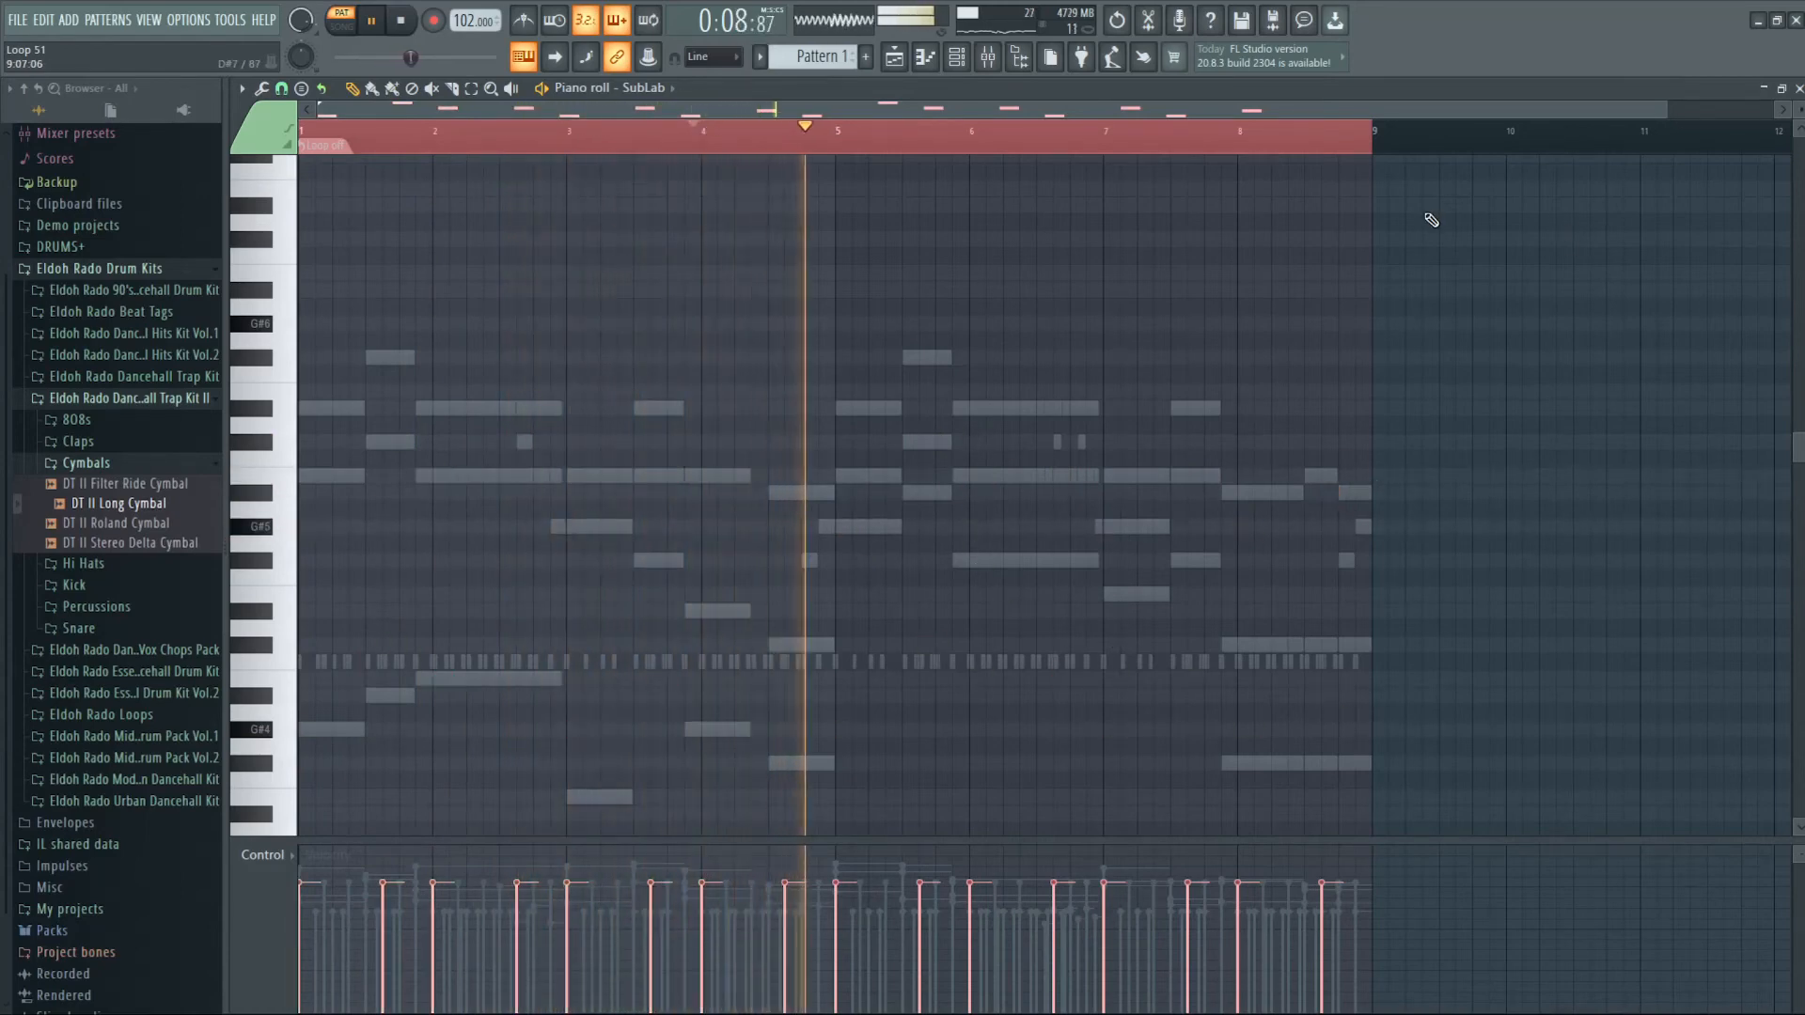
key("ctrl+Down")
scroll(1431, 220, "down", 5)
key("ctrl+Down")
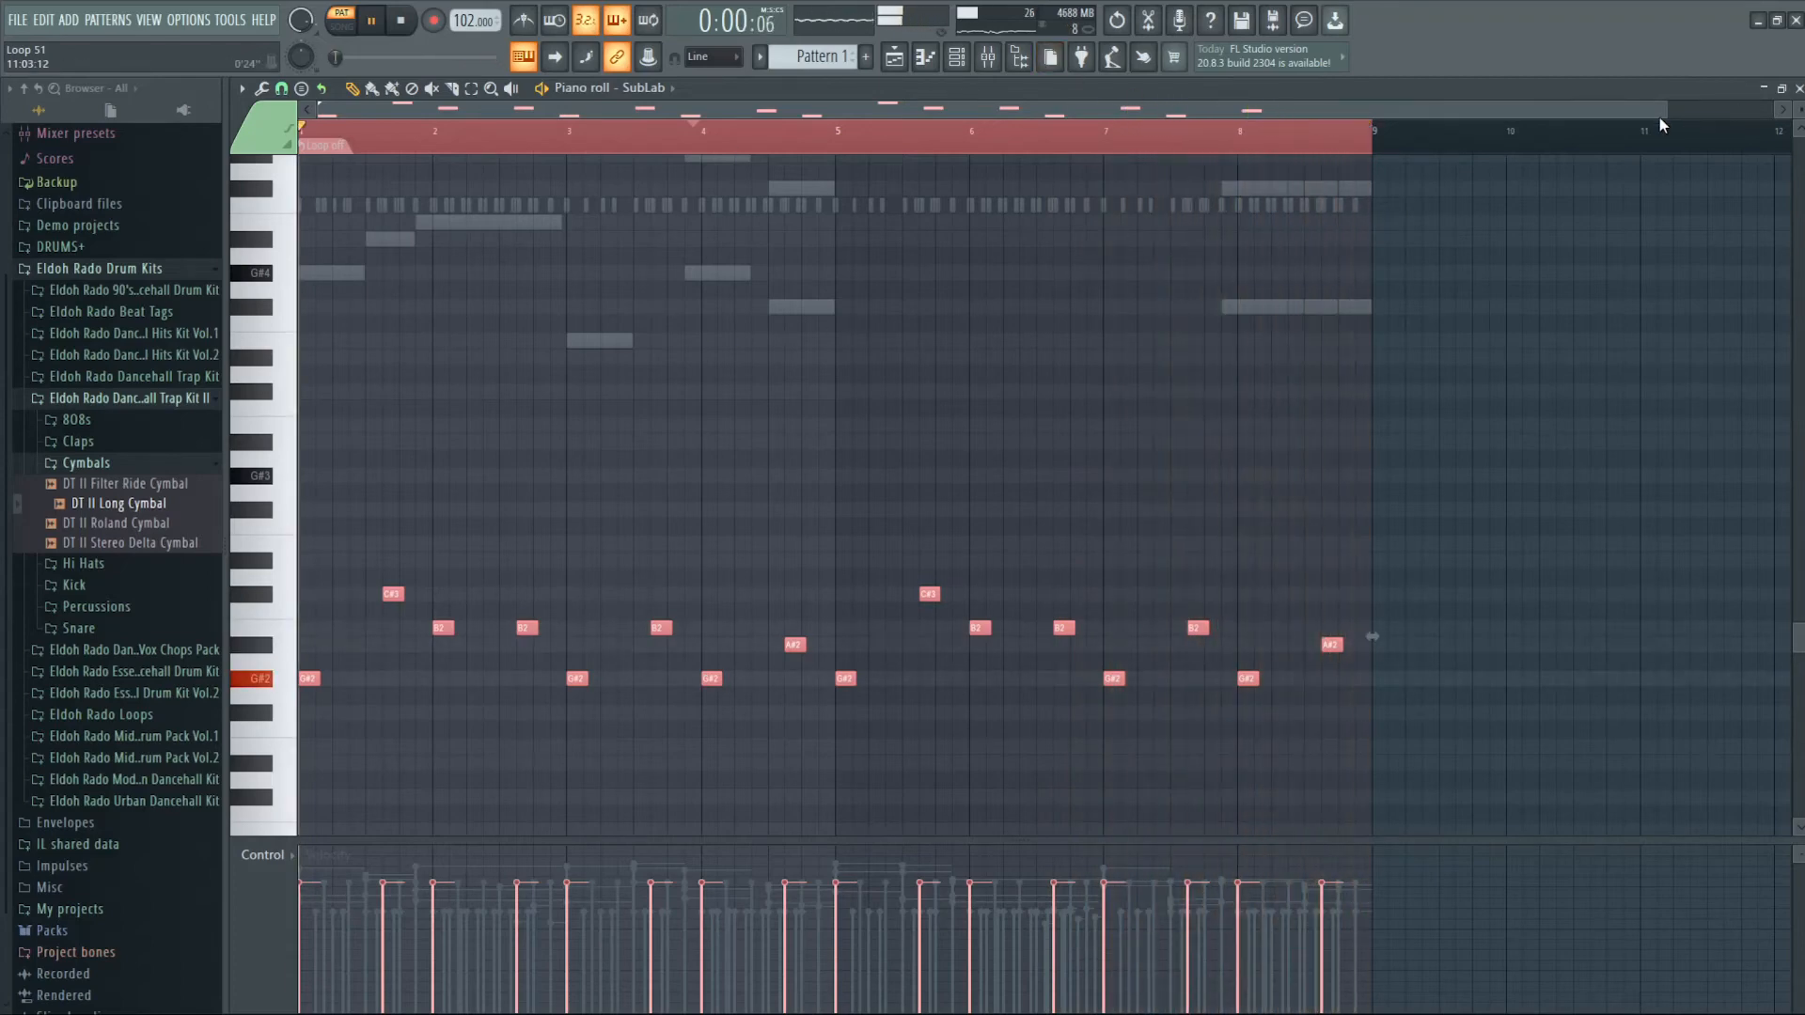
left_click_drag(1664, 111, 772, 211)
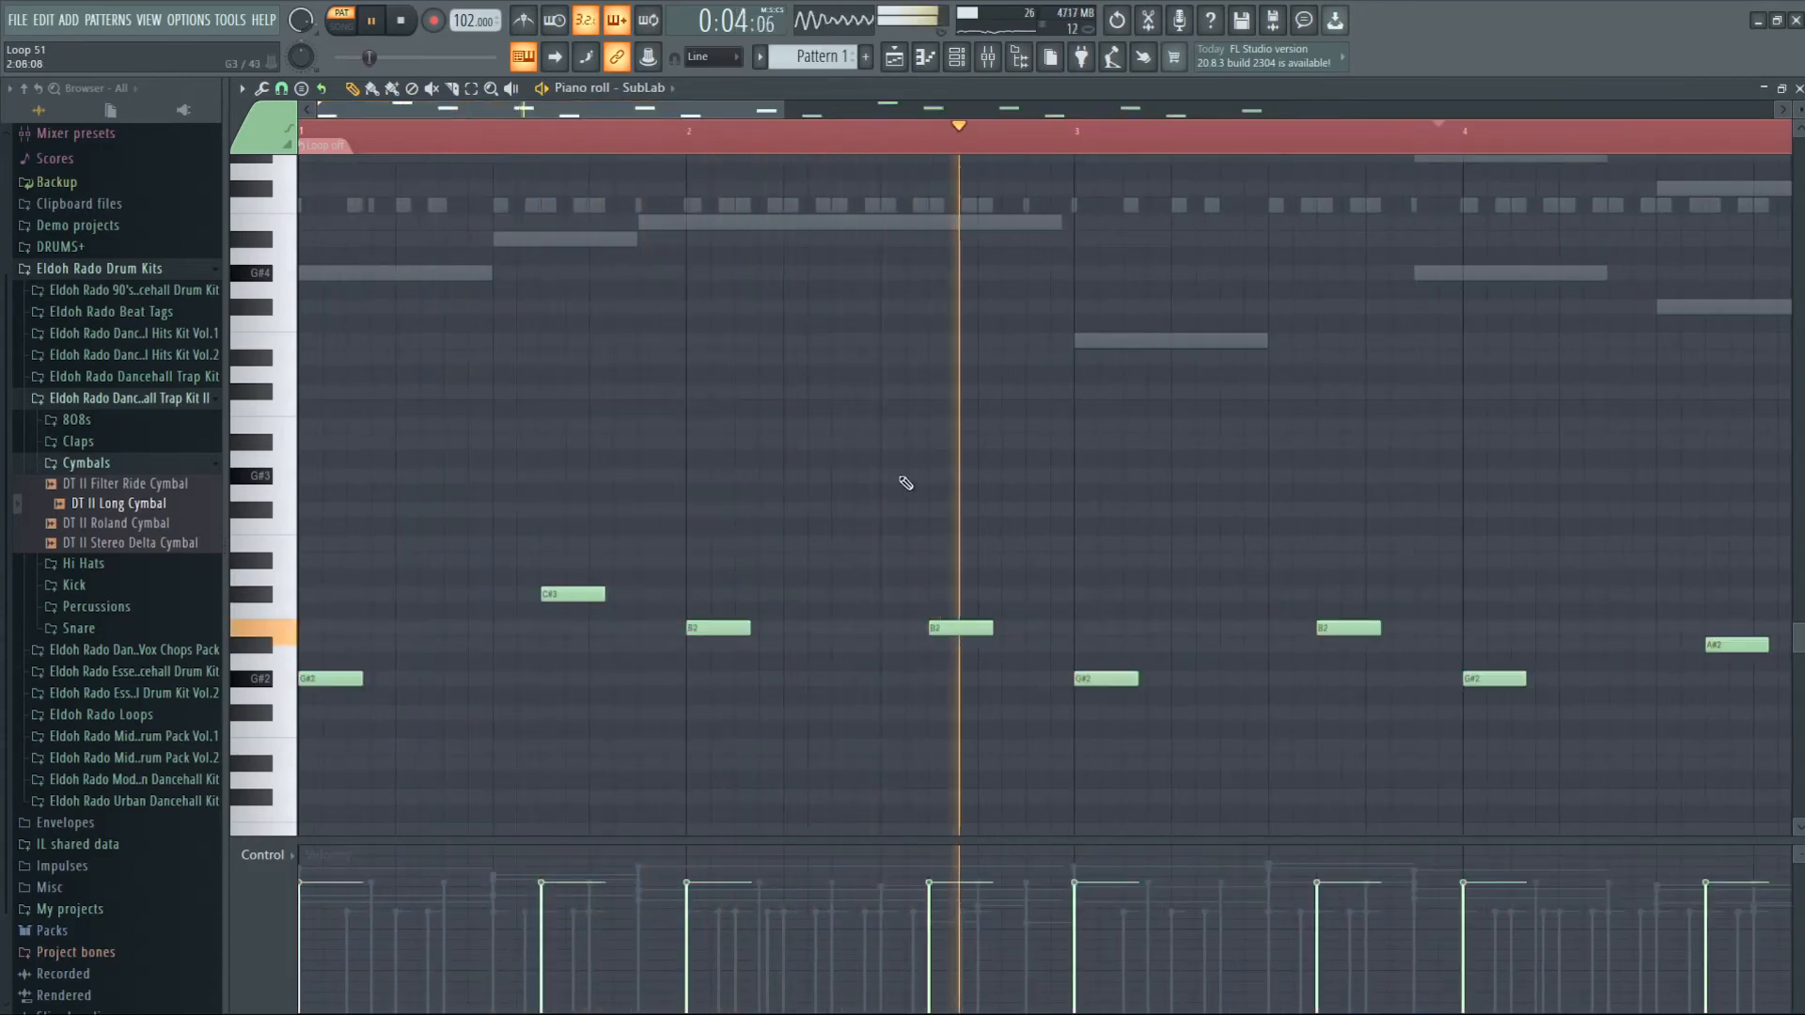
left_click(1792, 87)
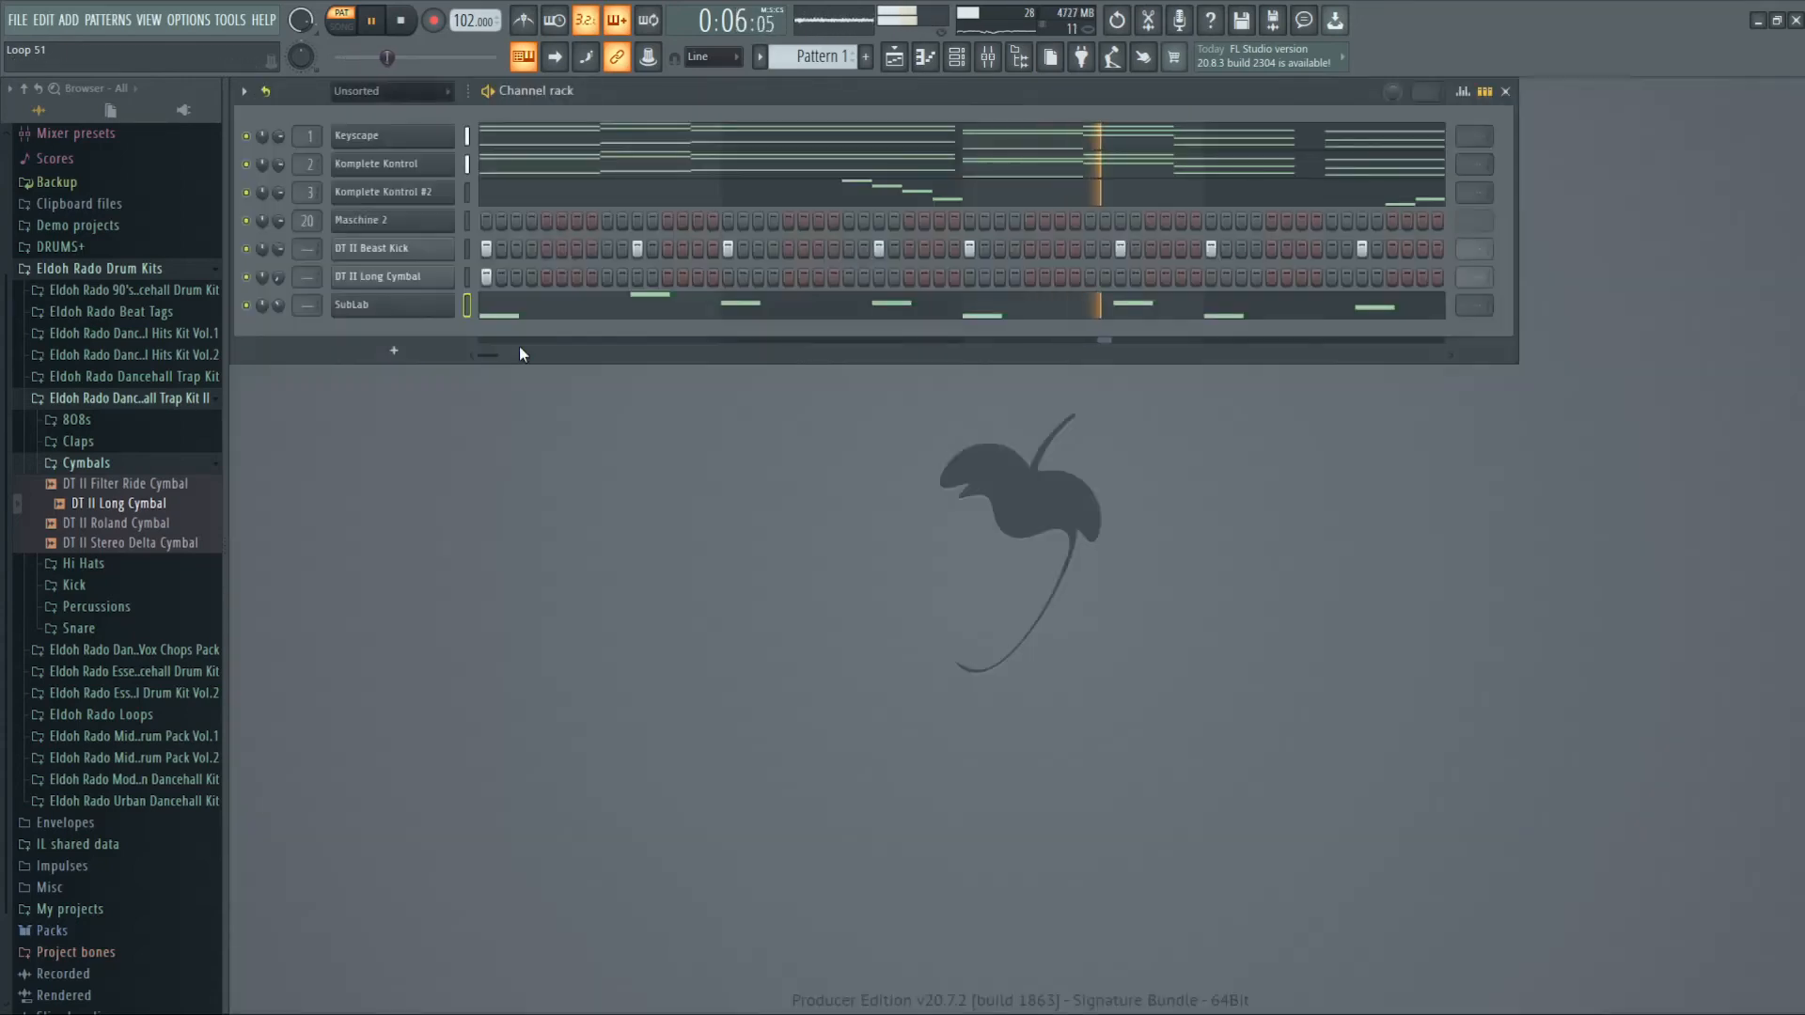
- Replace the SubLab channel's instrument with Bass Engine 2 and load its SUB Low Key patch
right_click(453, 303)
mouse_move(553, 447)
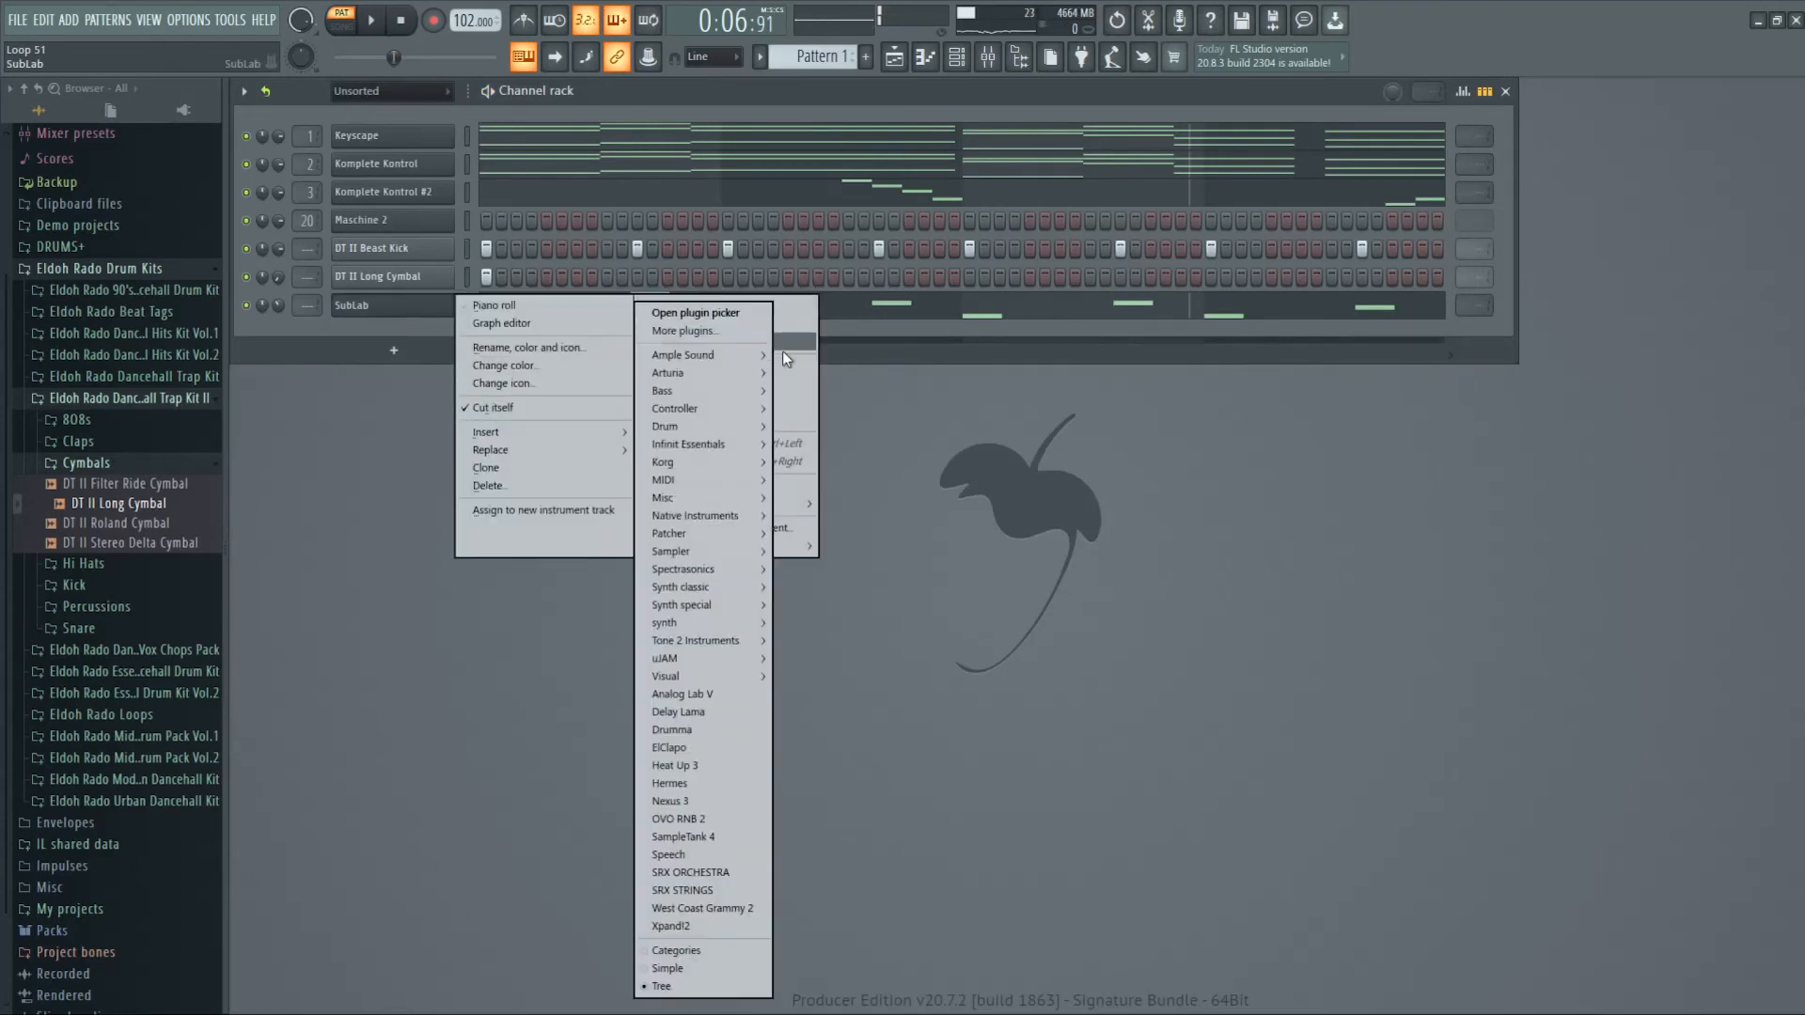
mouse_move(735, 390)
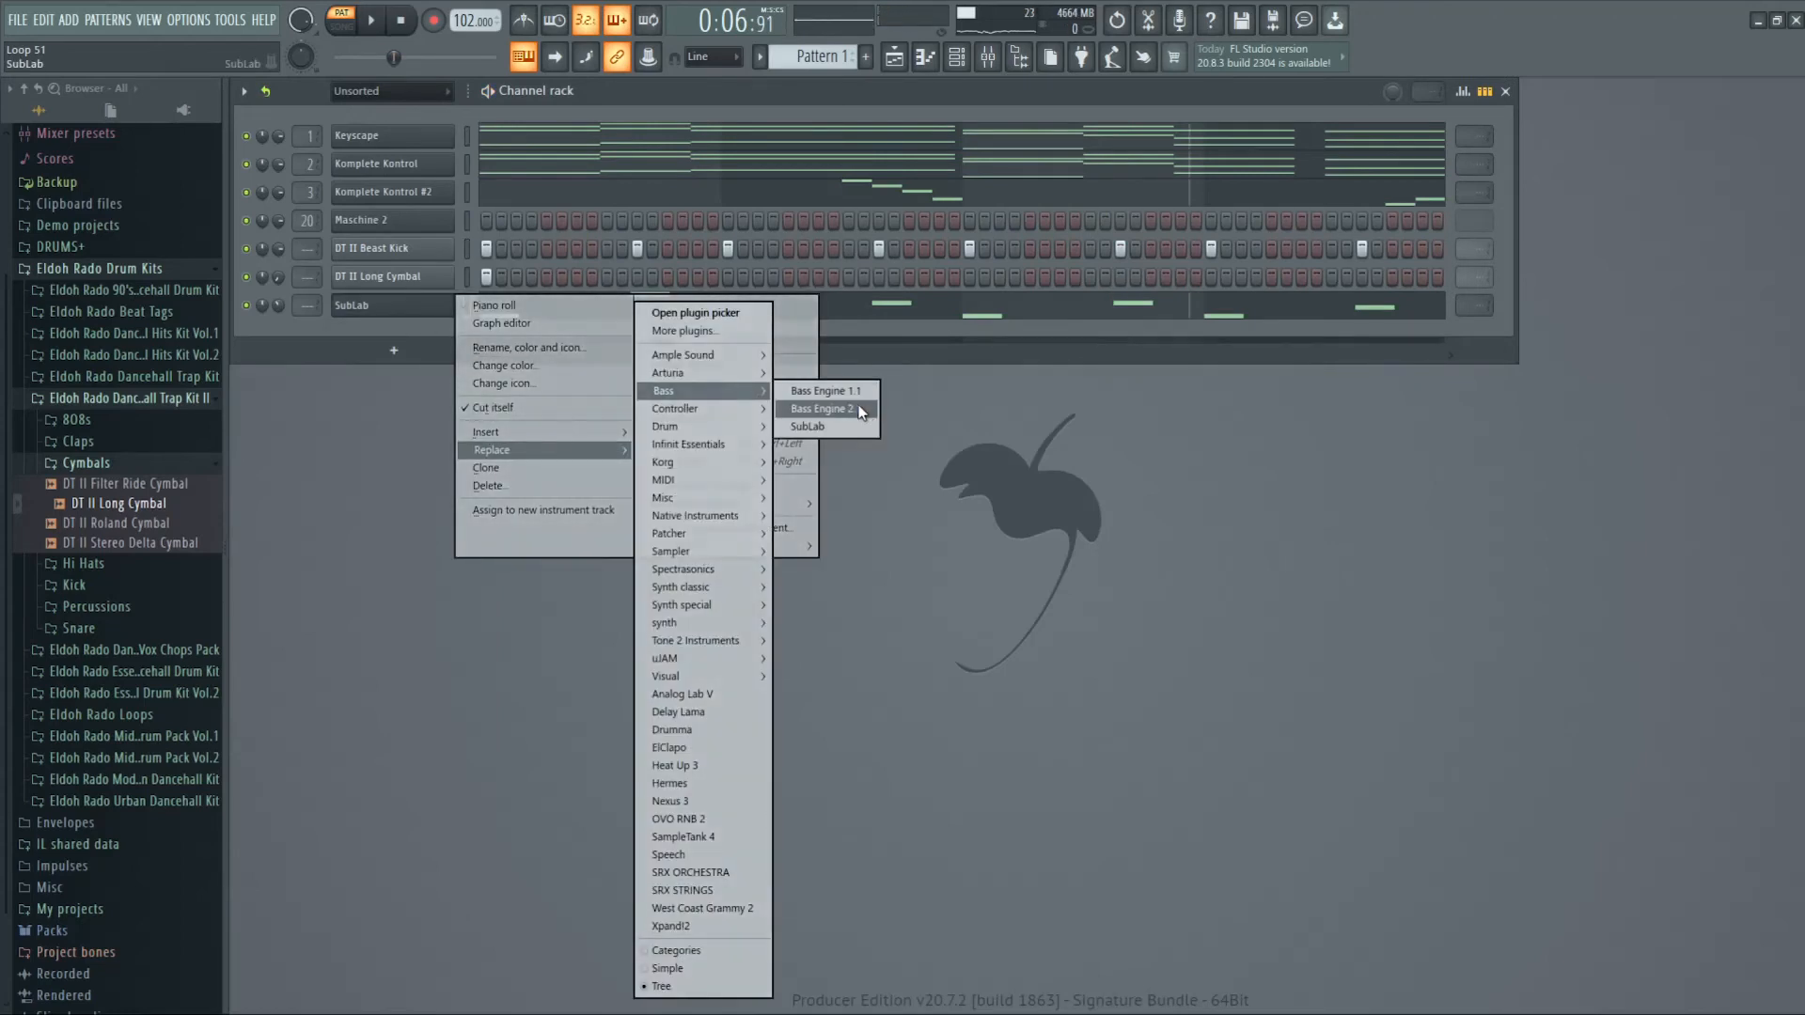
left_click(860, 410)
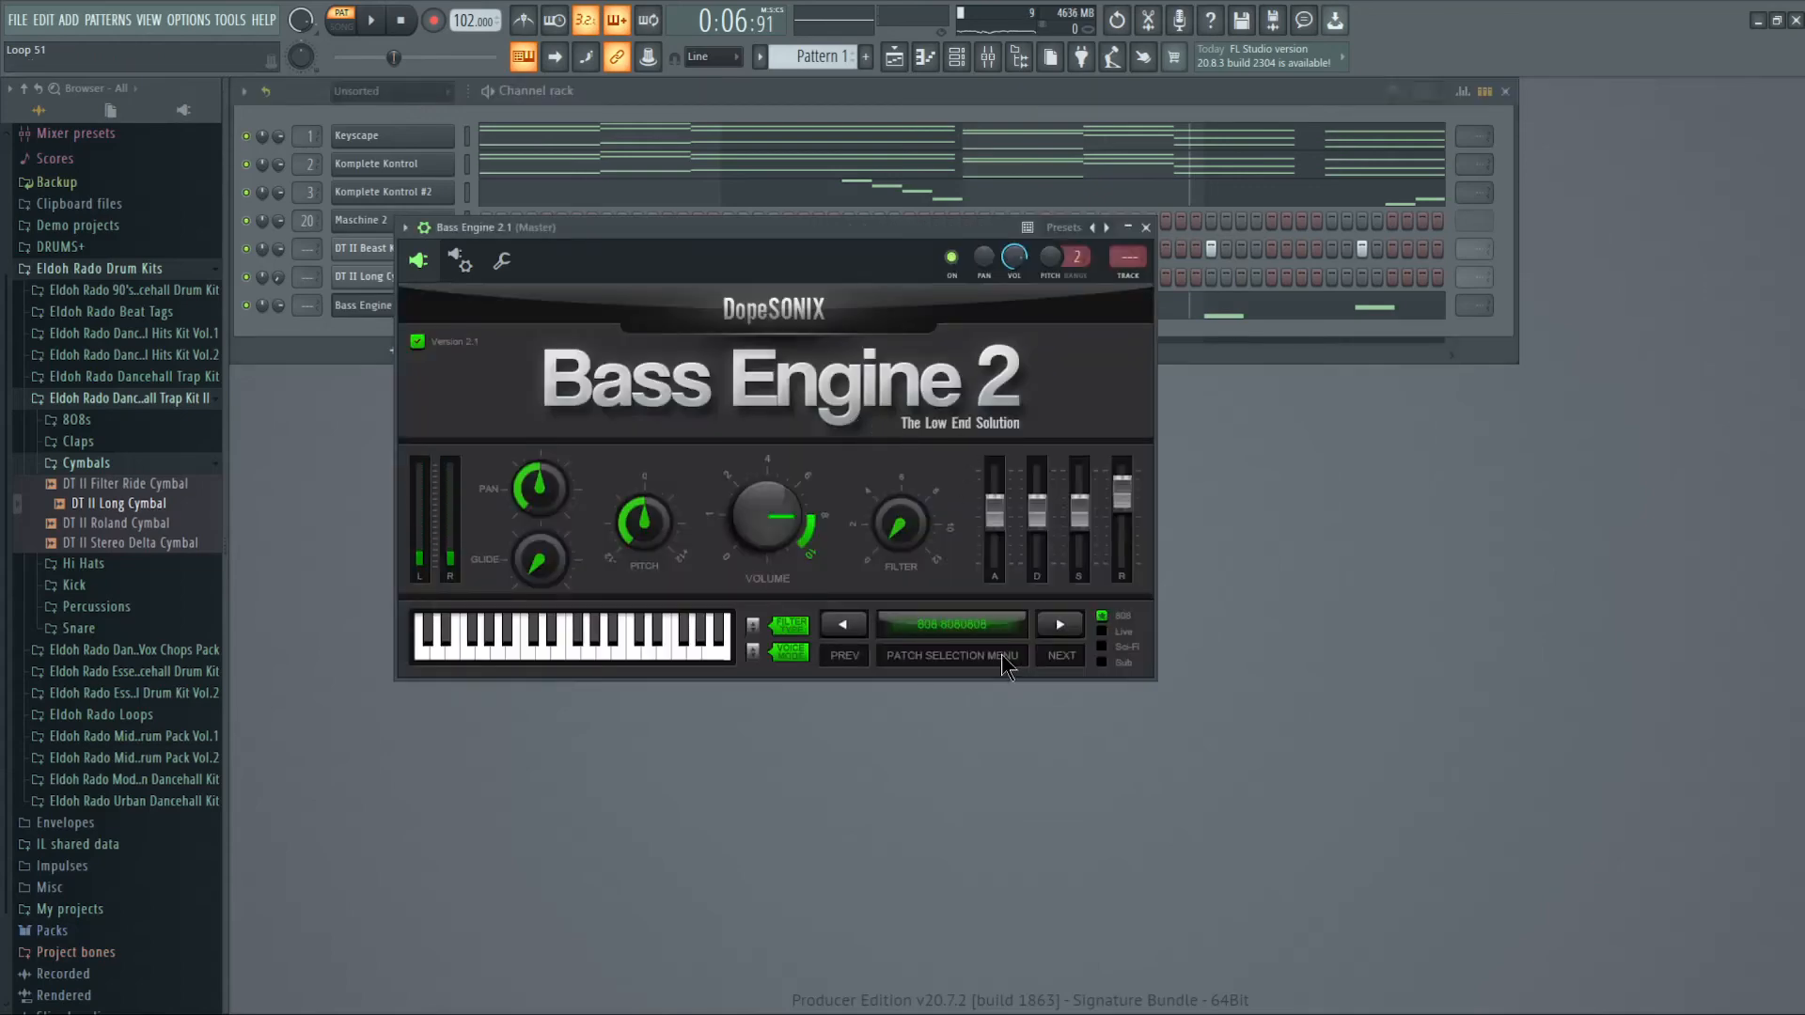
left_click(1003, 662)
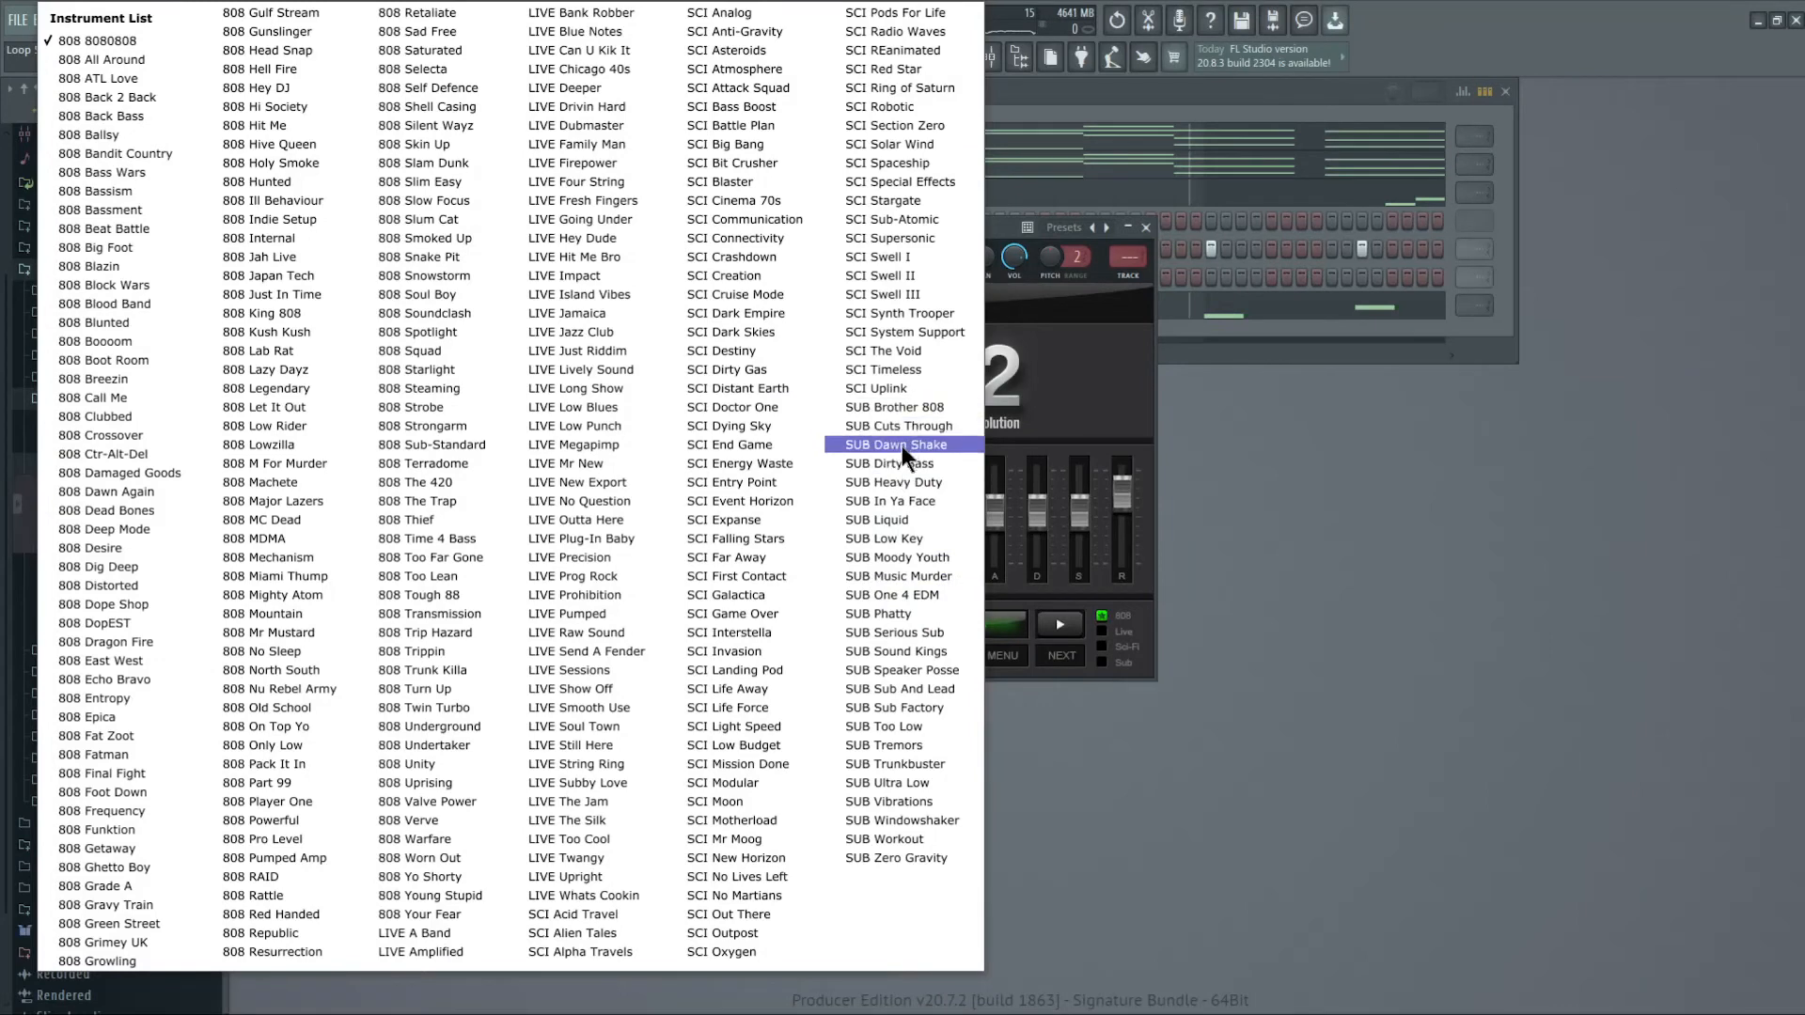
left_click(908, 538)
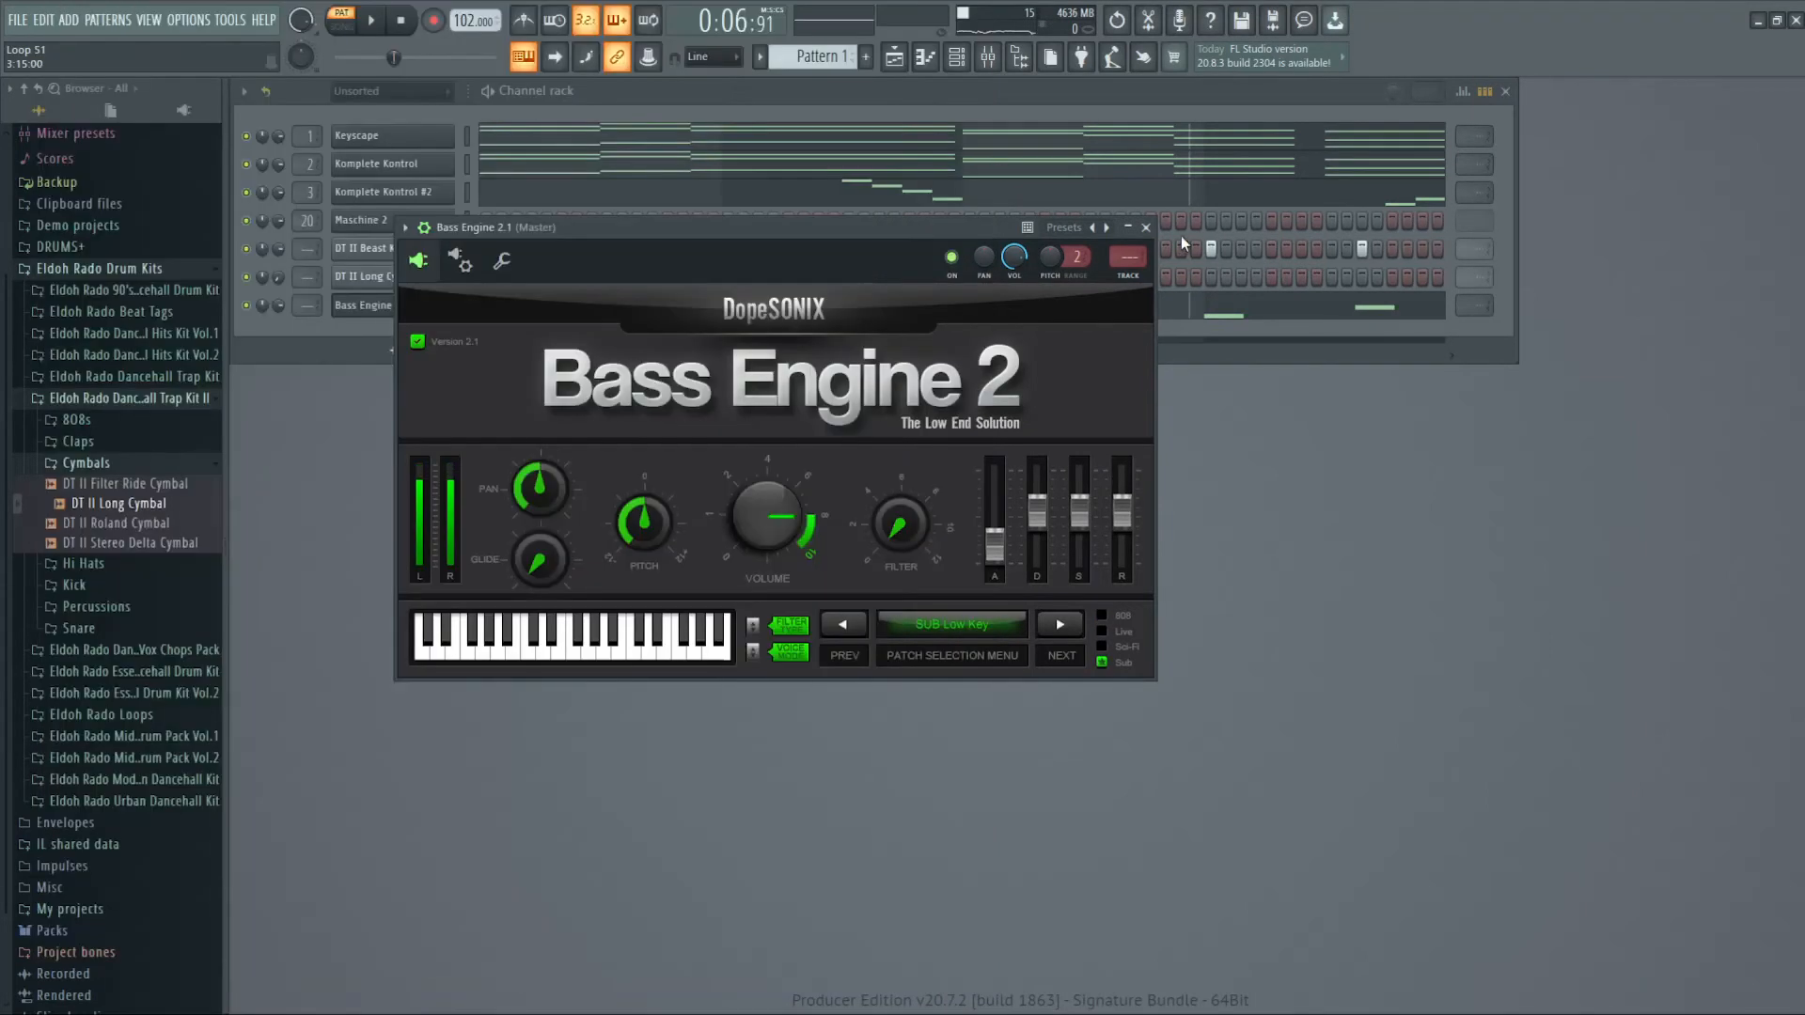
- Close the bass instrument, open its channel's piano roll, raise the whole bassline one octave so it starts on G#3, and play it
left_click(1146, 229)
right_click(438, 311)
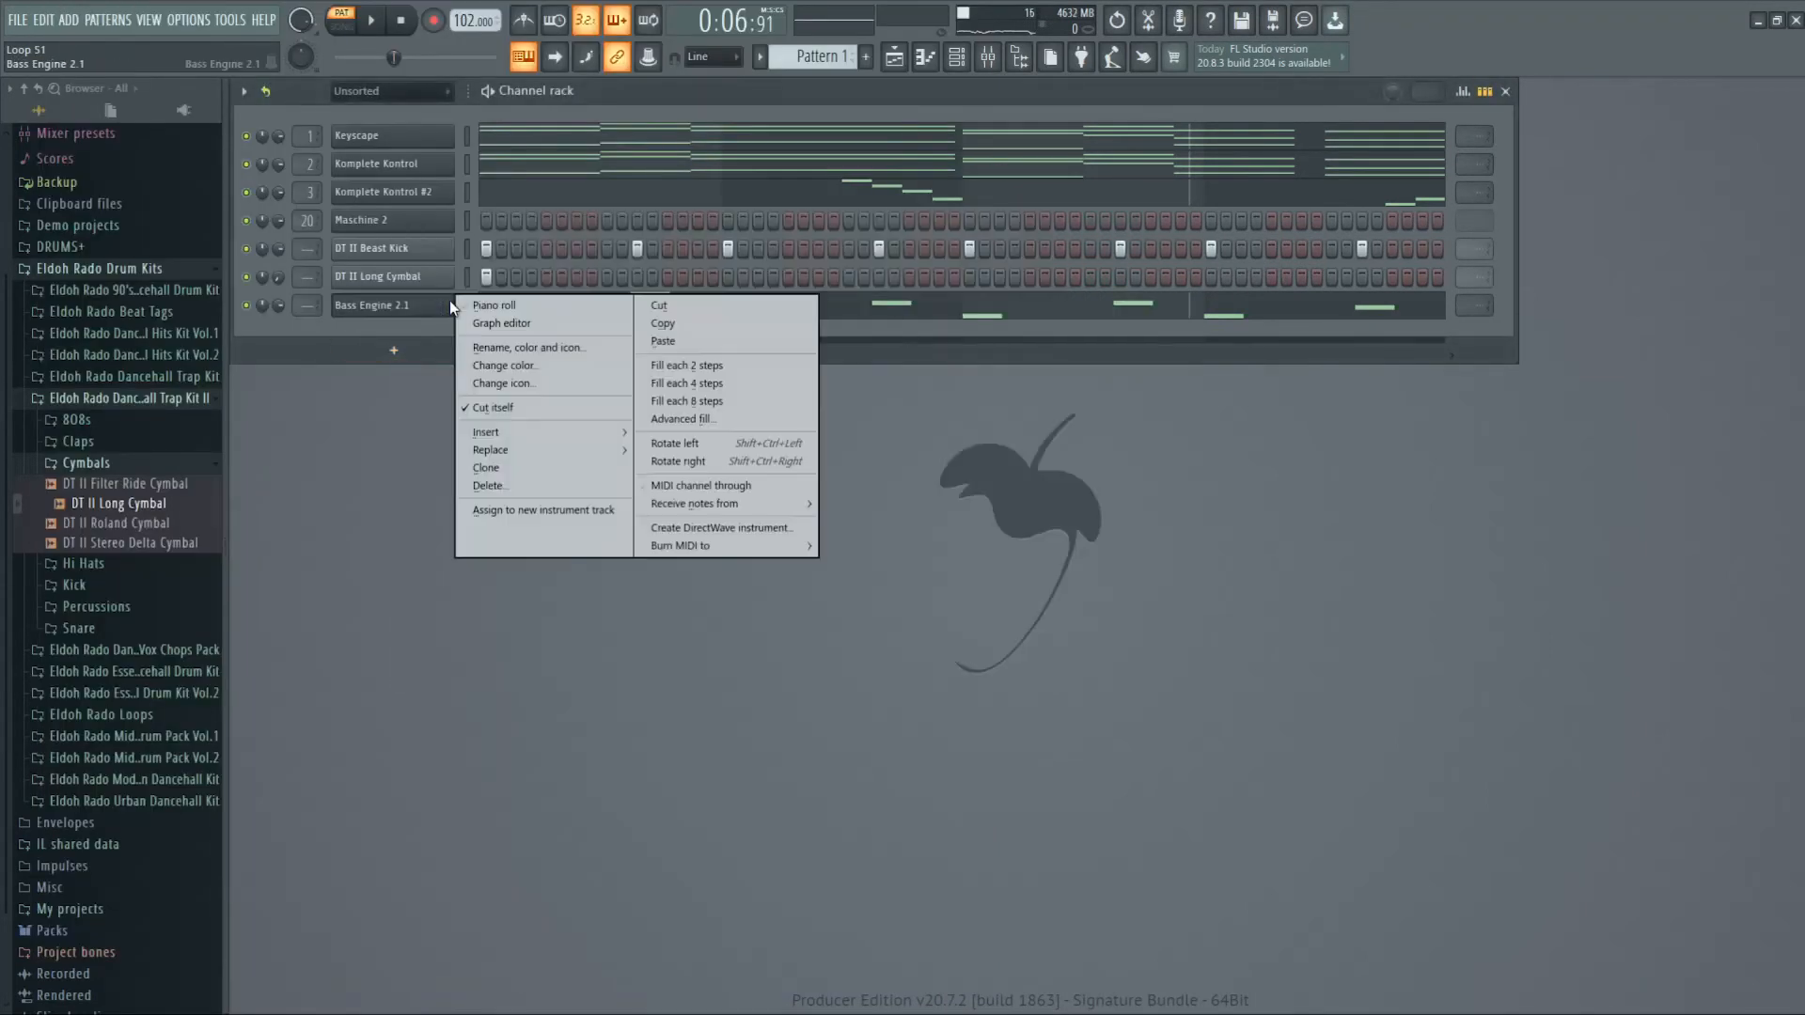
left_click(474, 303)
key("space")
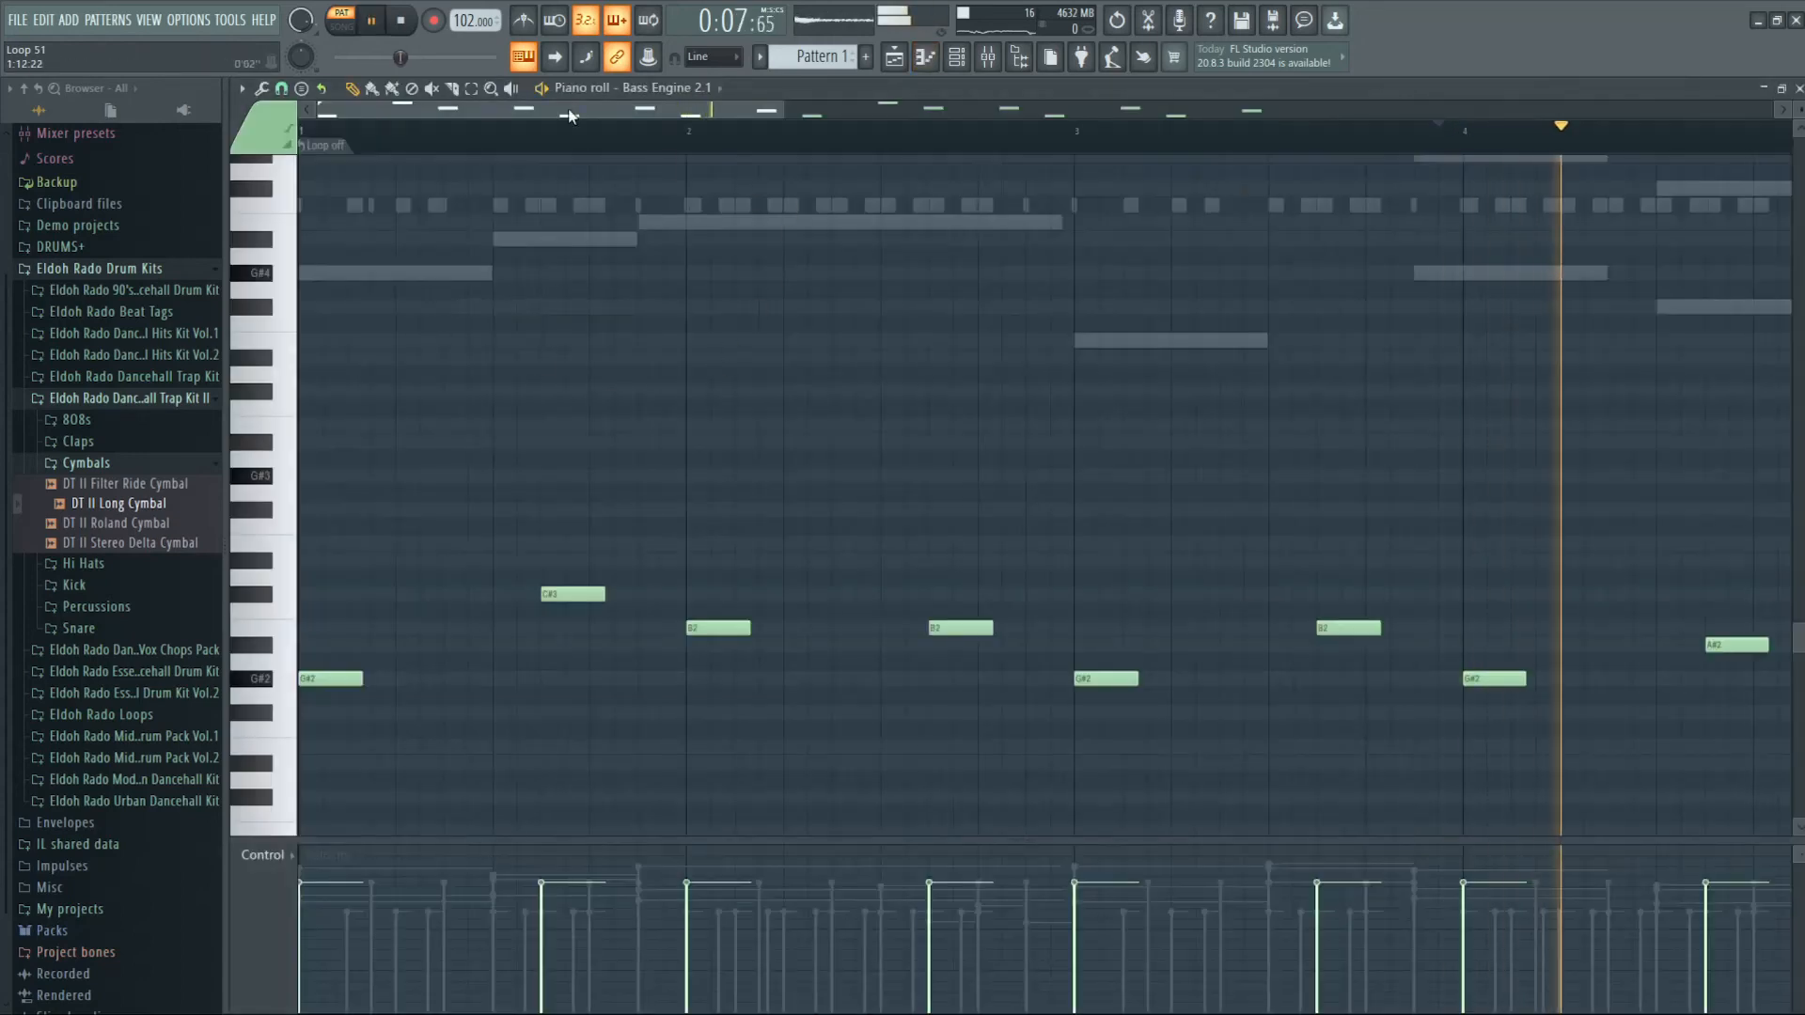
left_click(404, 20)
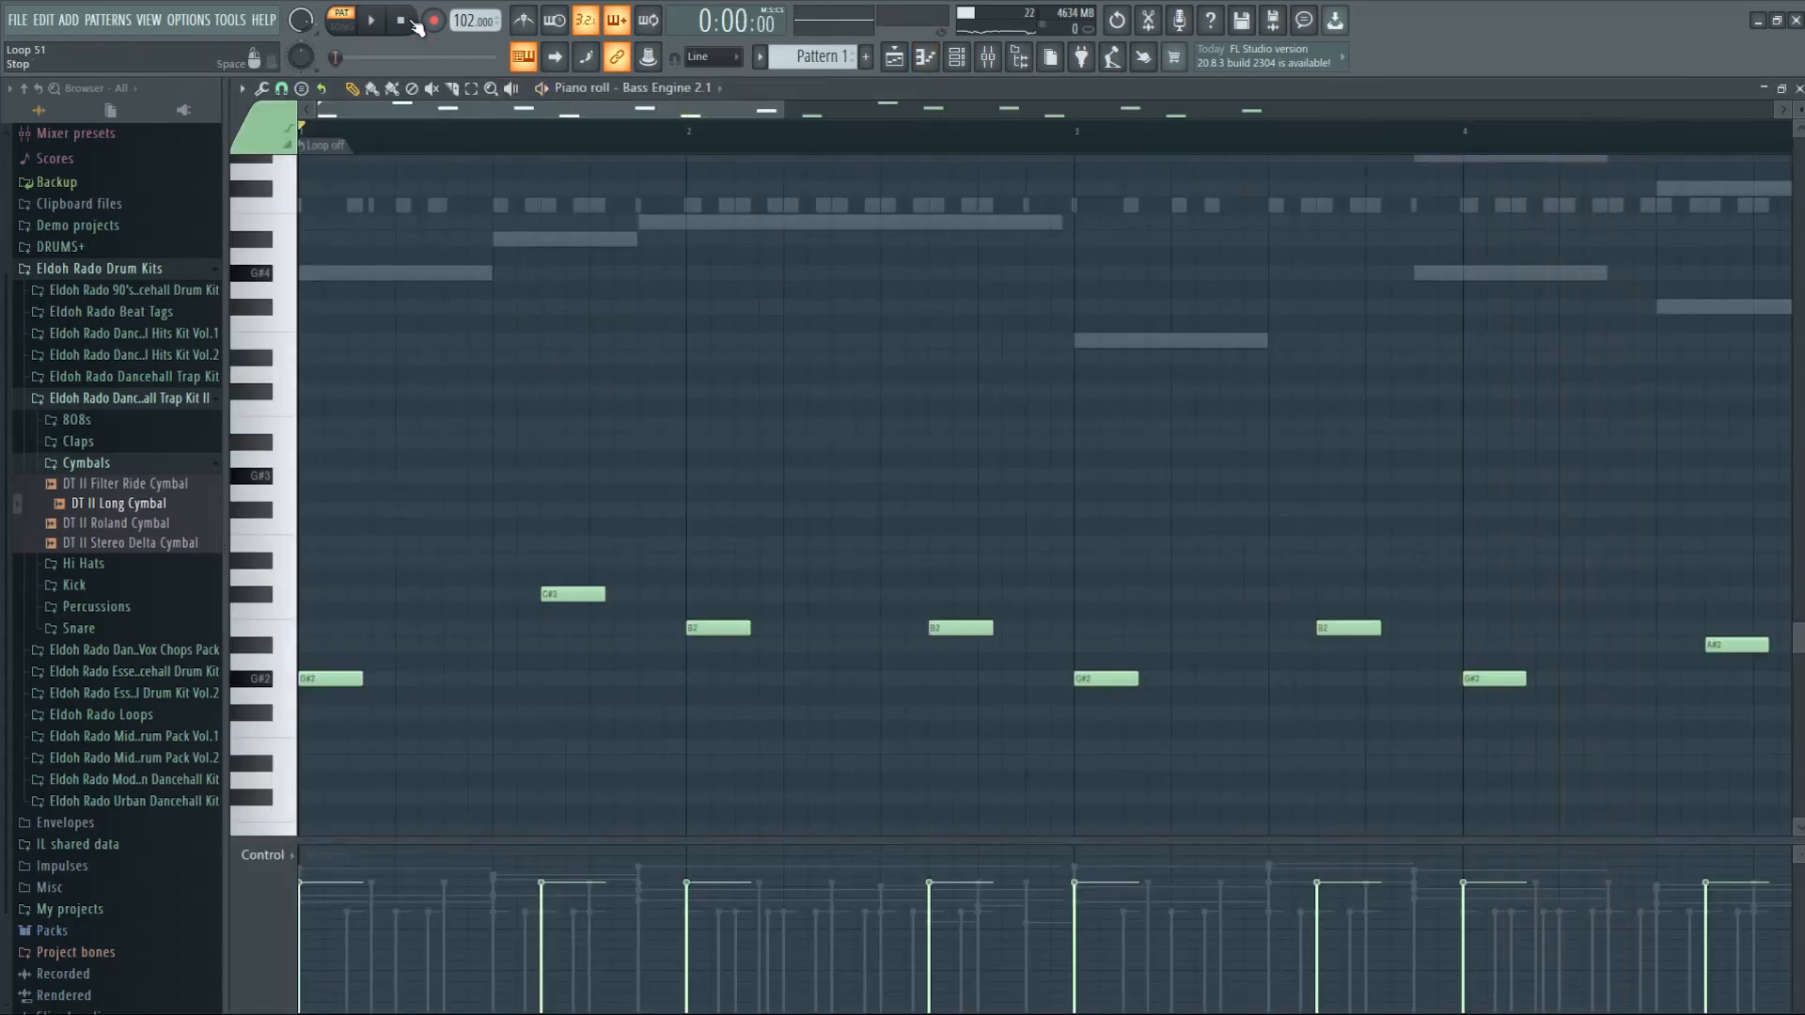
key("ctrl+a")
key("ctrl+Up")
key("space")
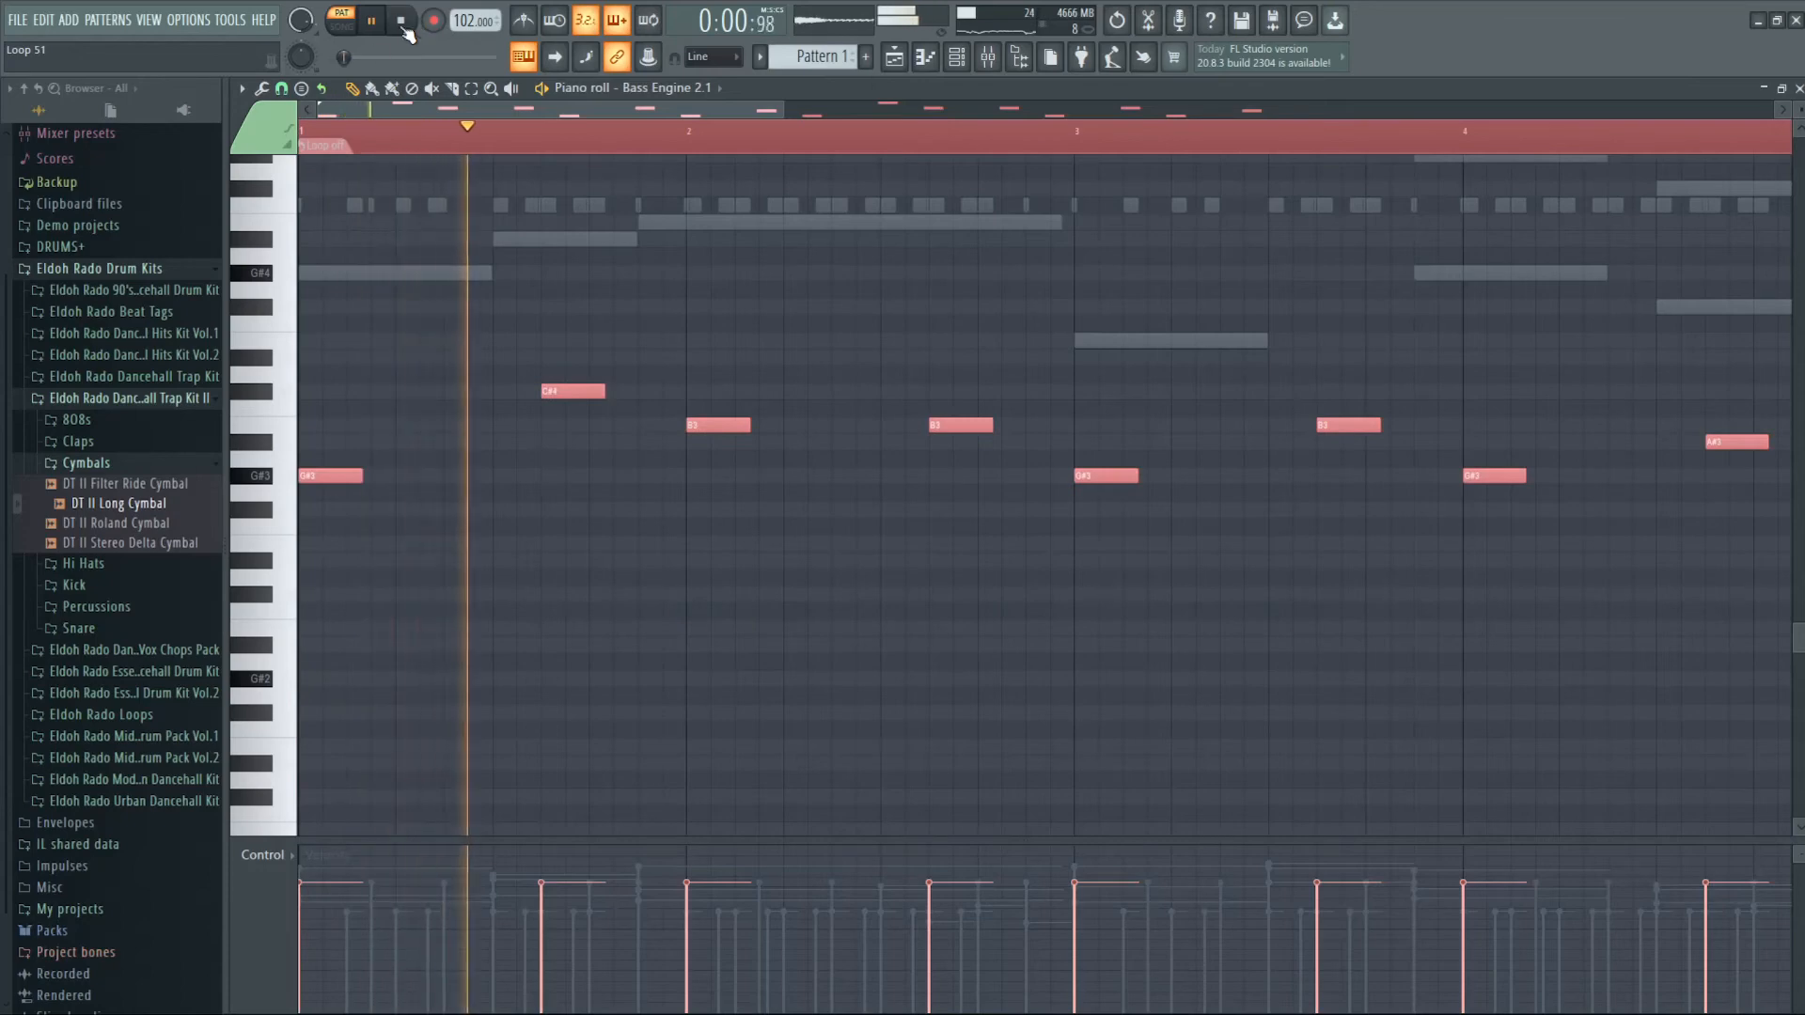
- Lower the first bass note of bar 3 to F#3 and play the pattern
left_click(609, 520, "ctrl")
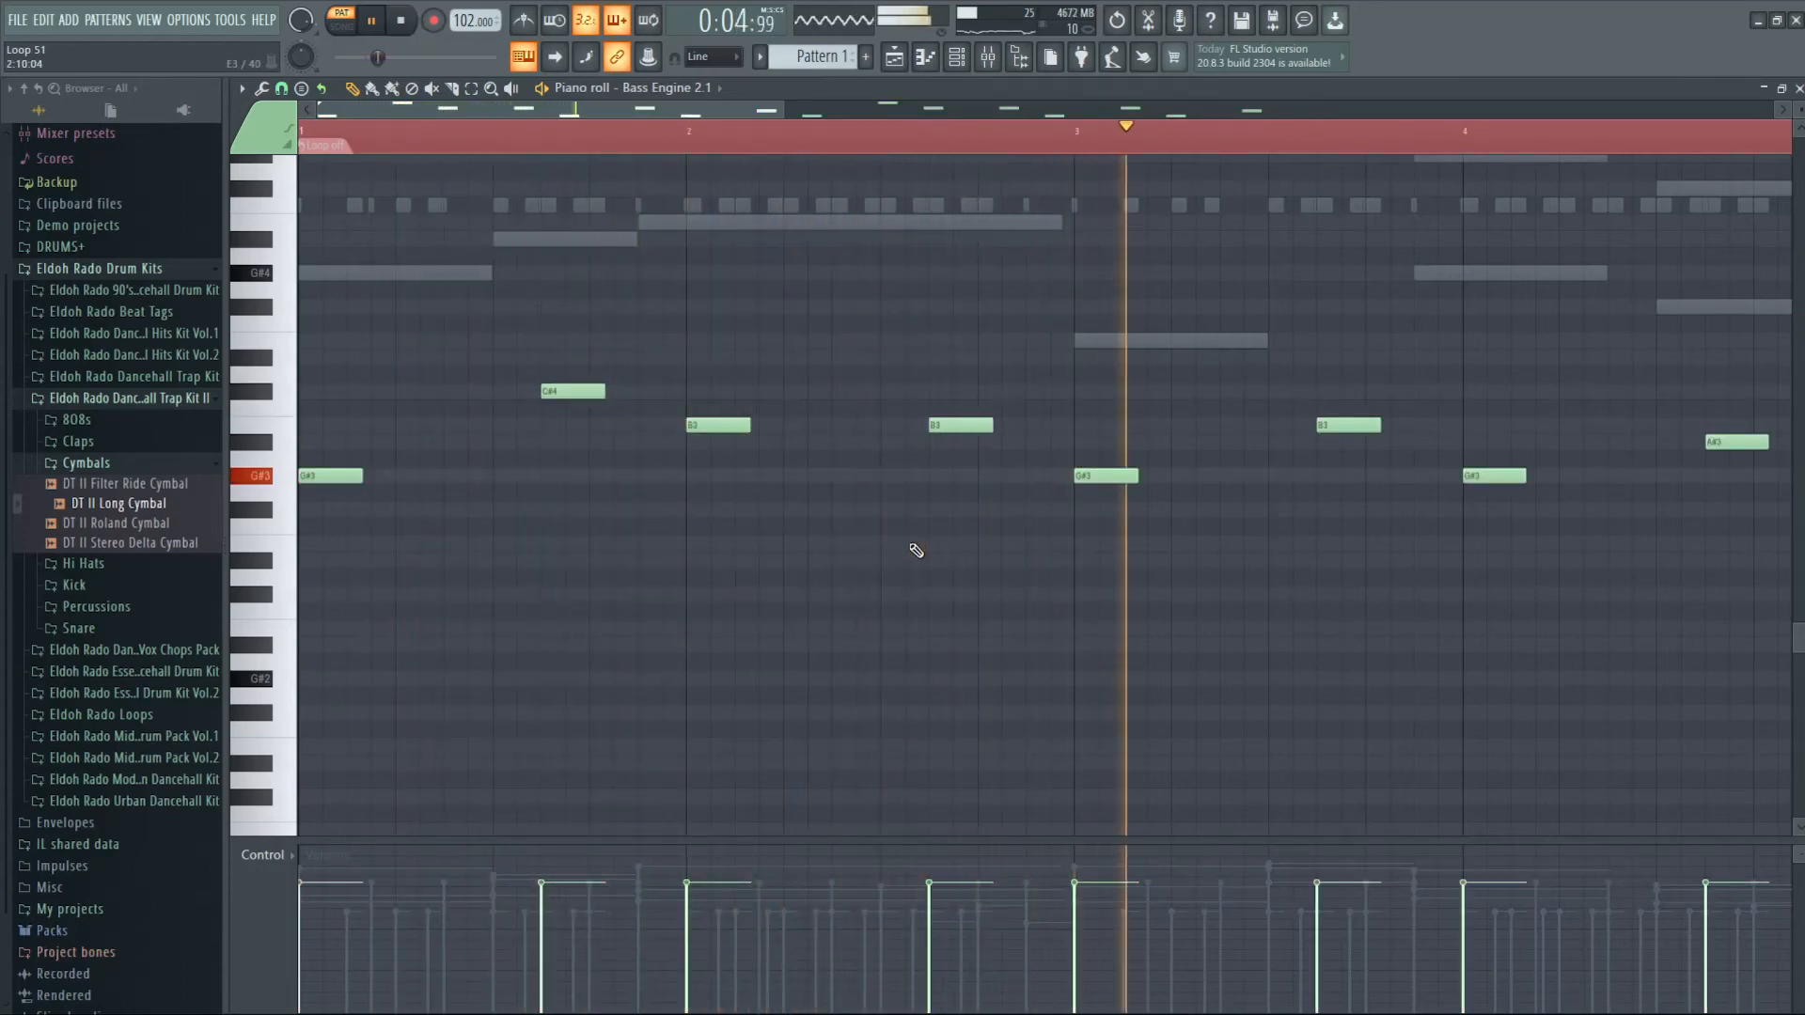
key("space")
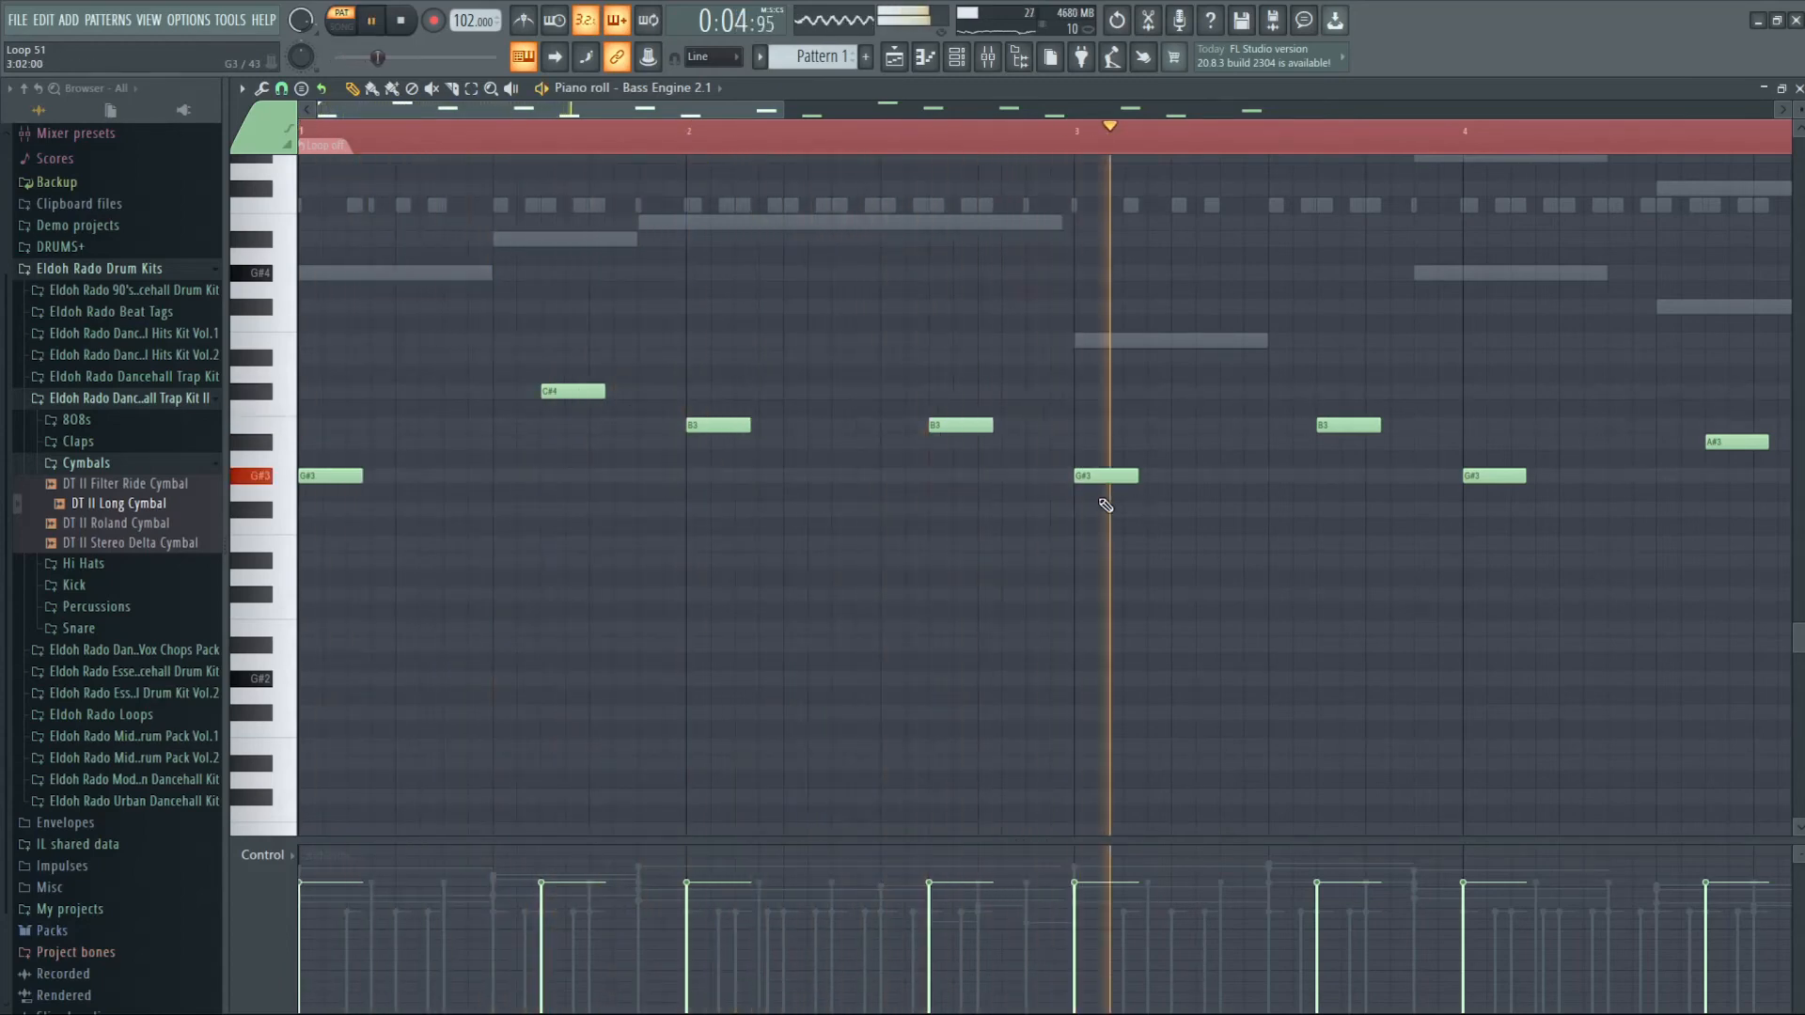
key("space")
key("space")
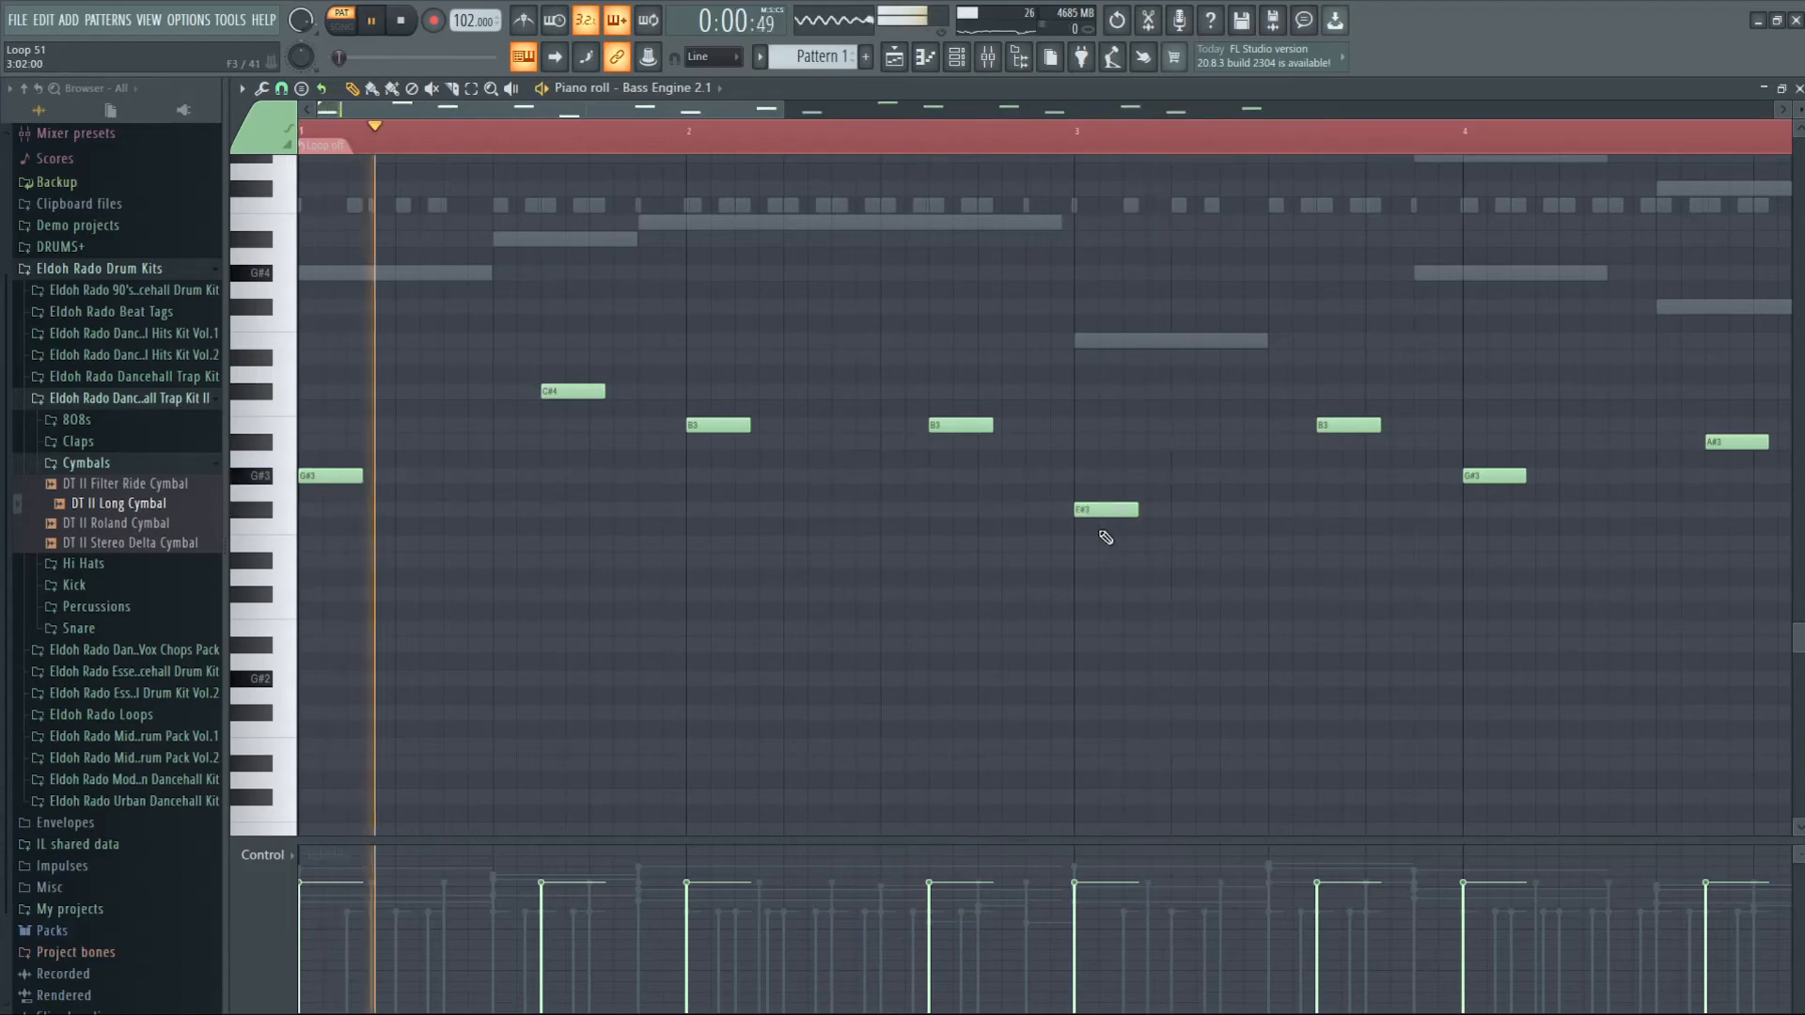
key("space")
- Raise the whole bassline two octaves so it starts on G#5, and play it
key("ctrl+a")
key("Delete")
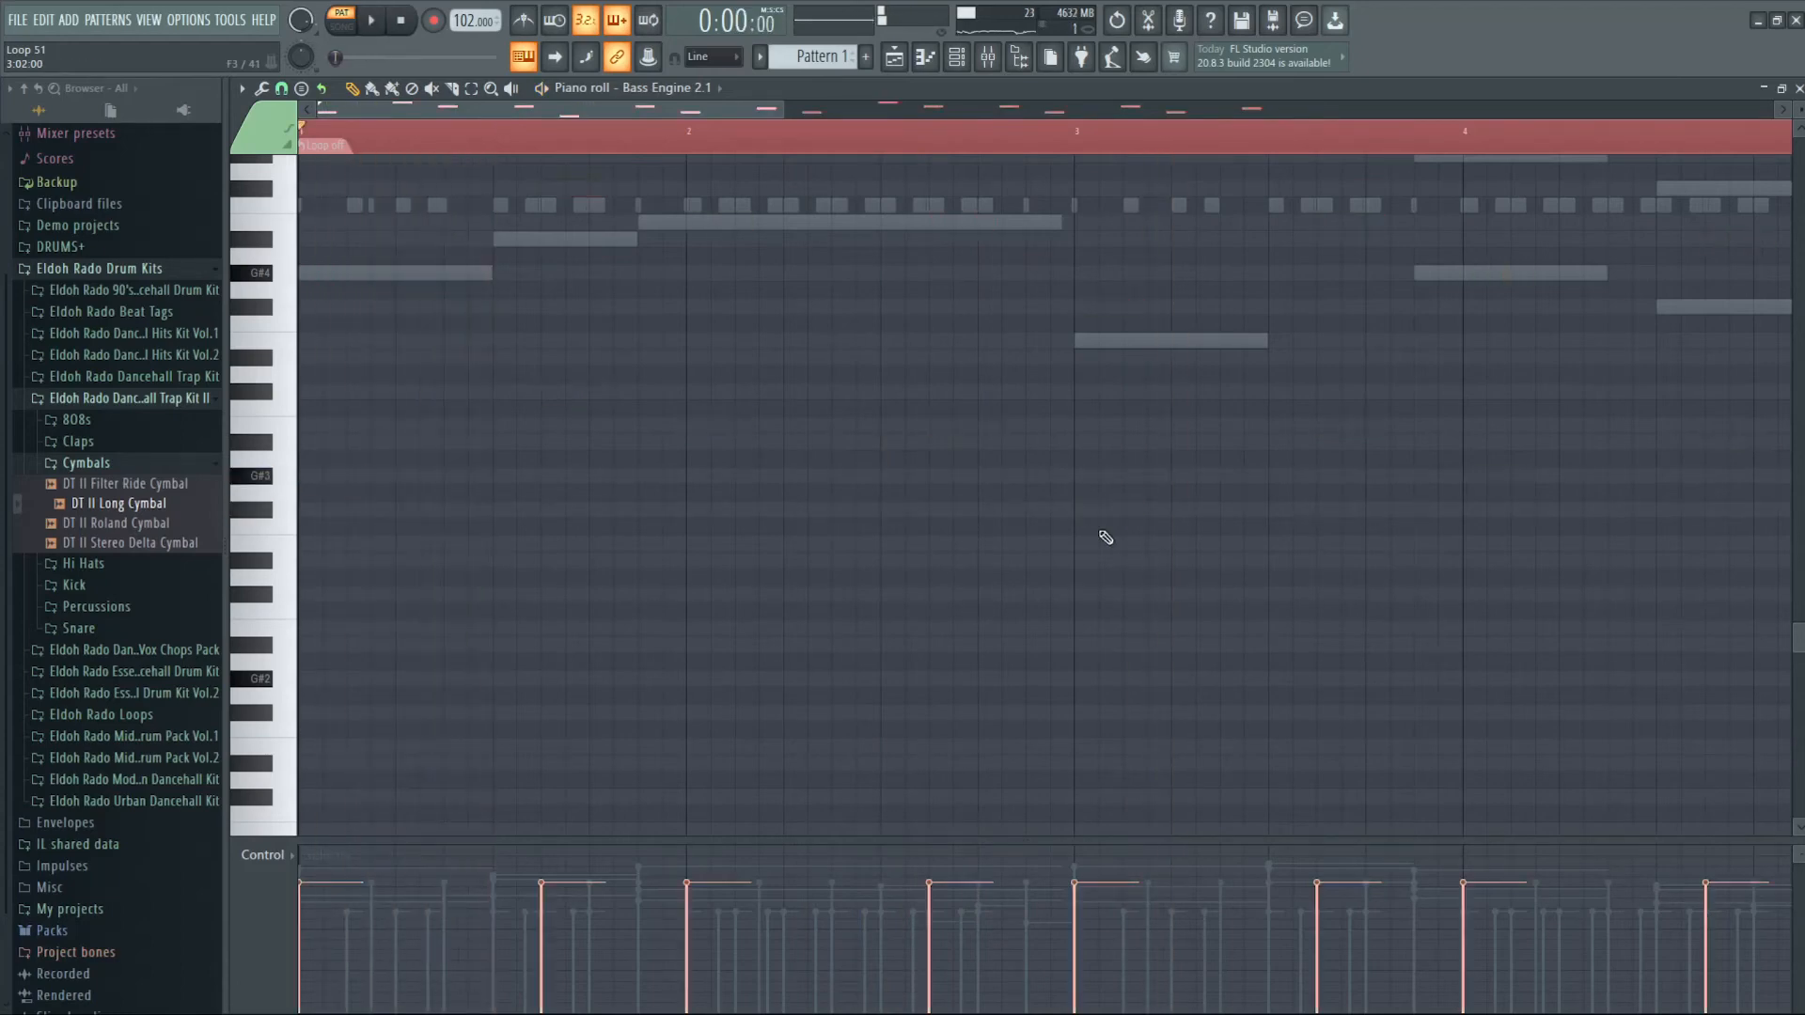
key("ctrl+z")
scroll(1106, 538, "up", 8)
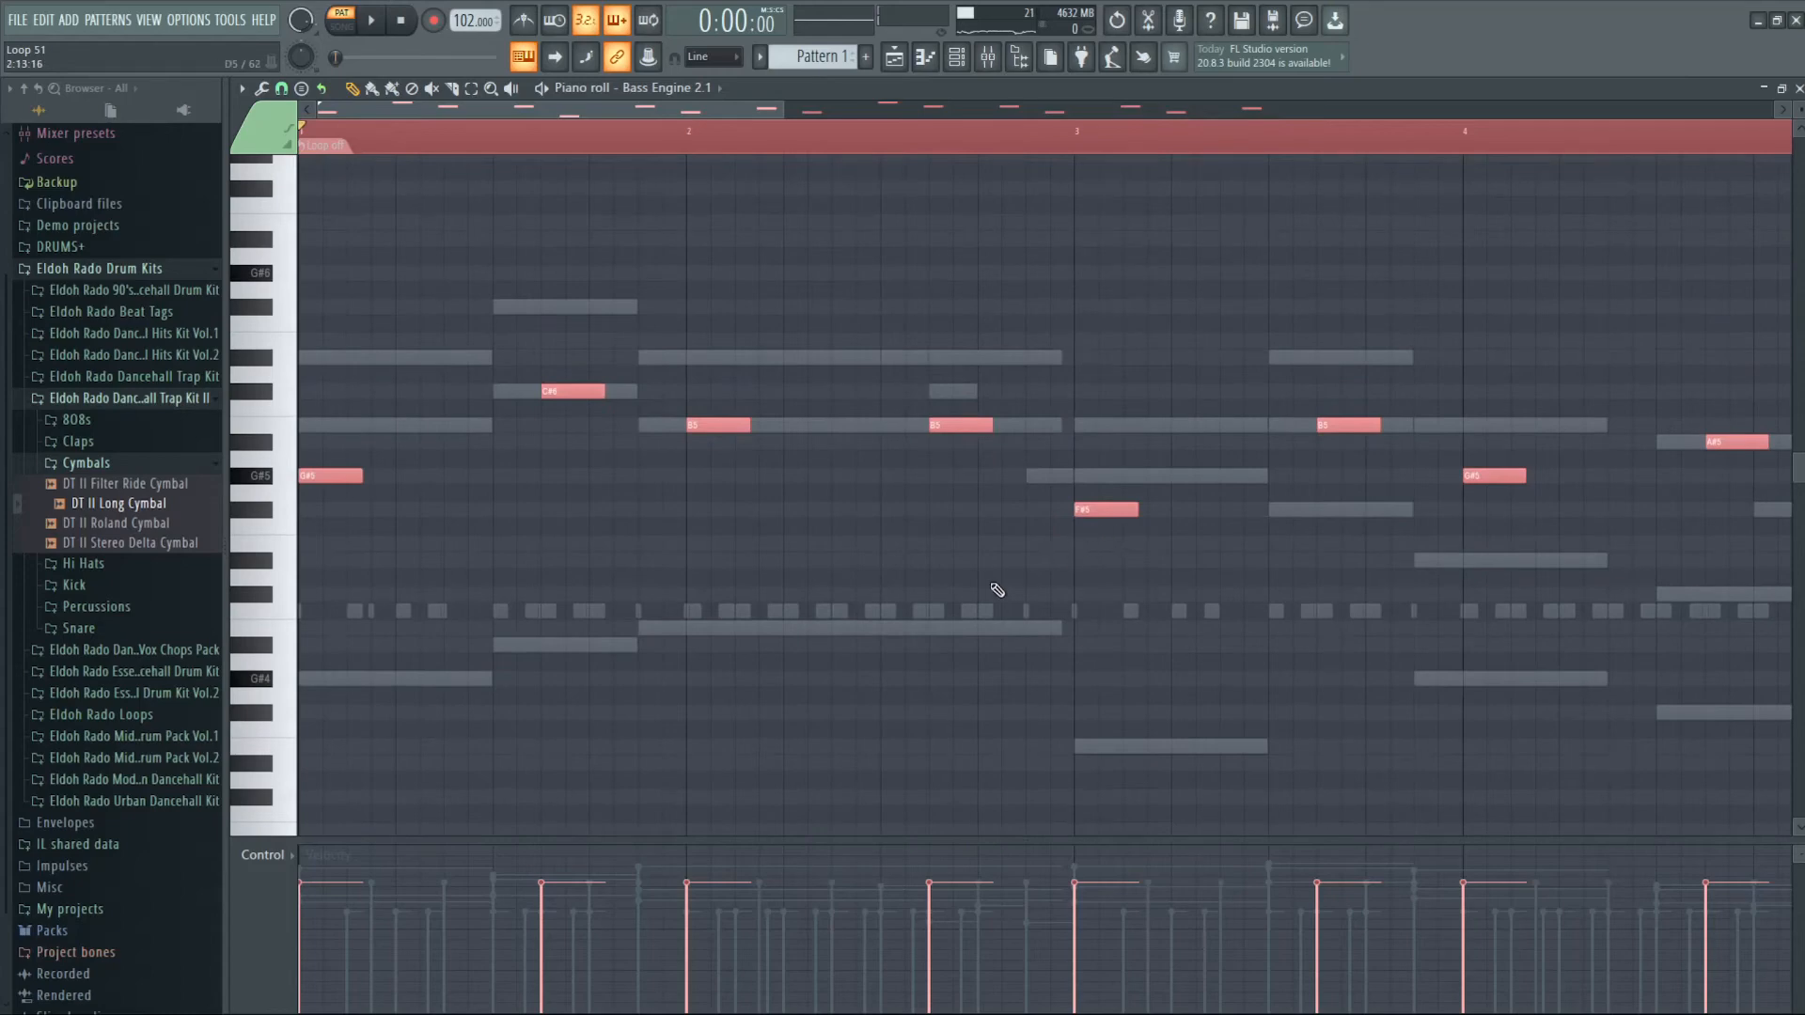
key("ctrl+d")
key("space")
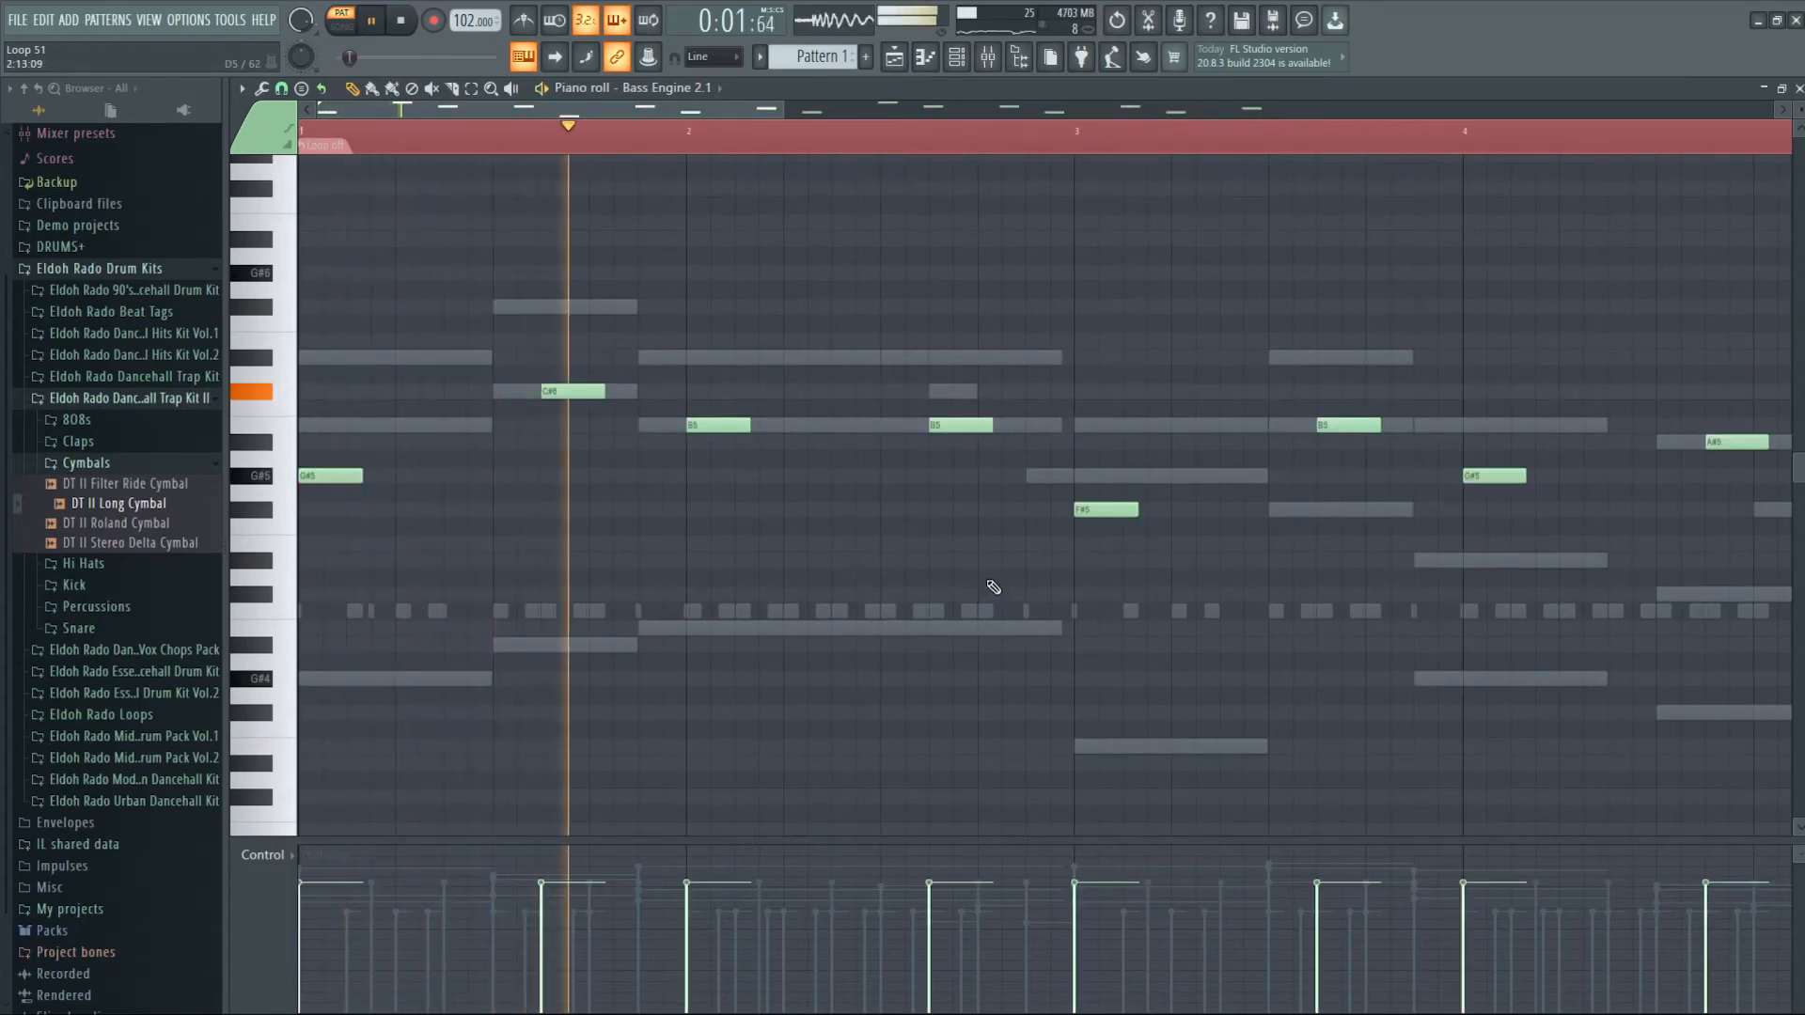
key("space")
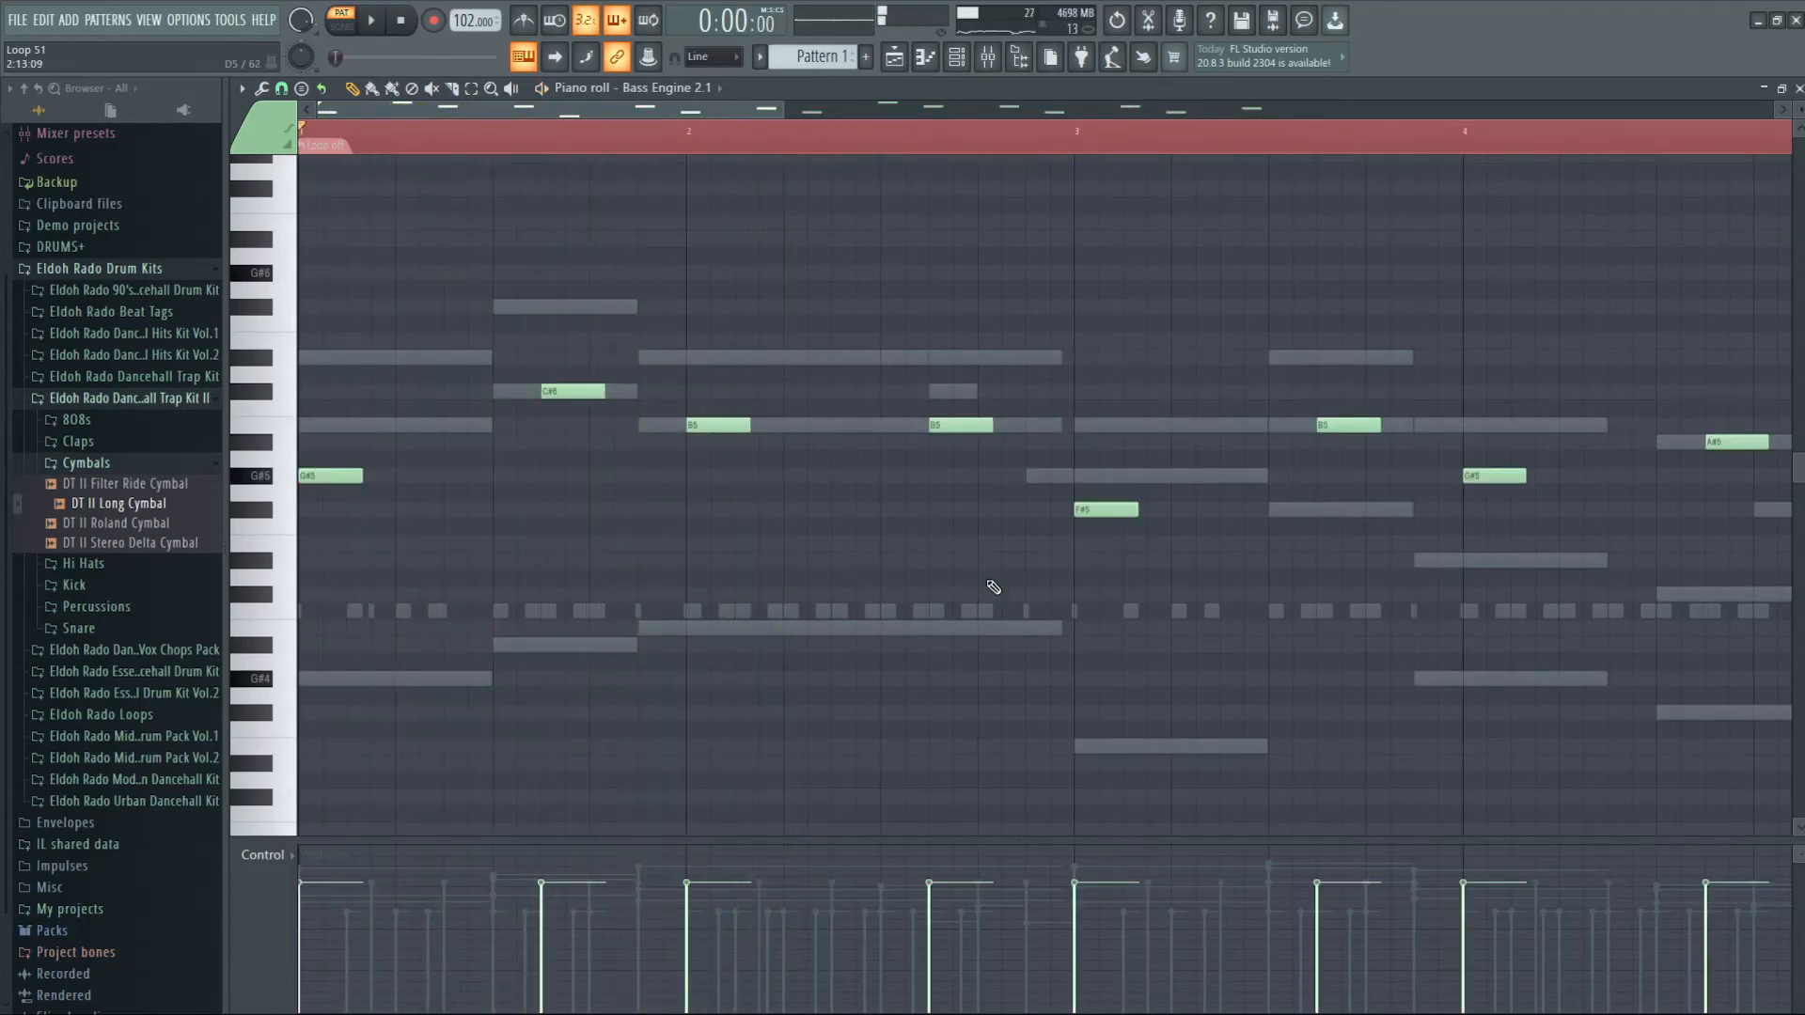
- Lower the whole bassline one octave so it starts on G#4, and play it
key("ctrl+a")
key("ctrl+Down")
key("space")
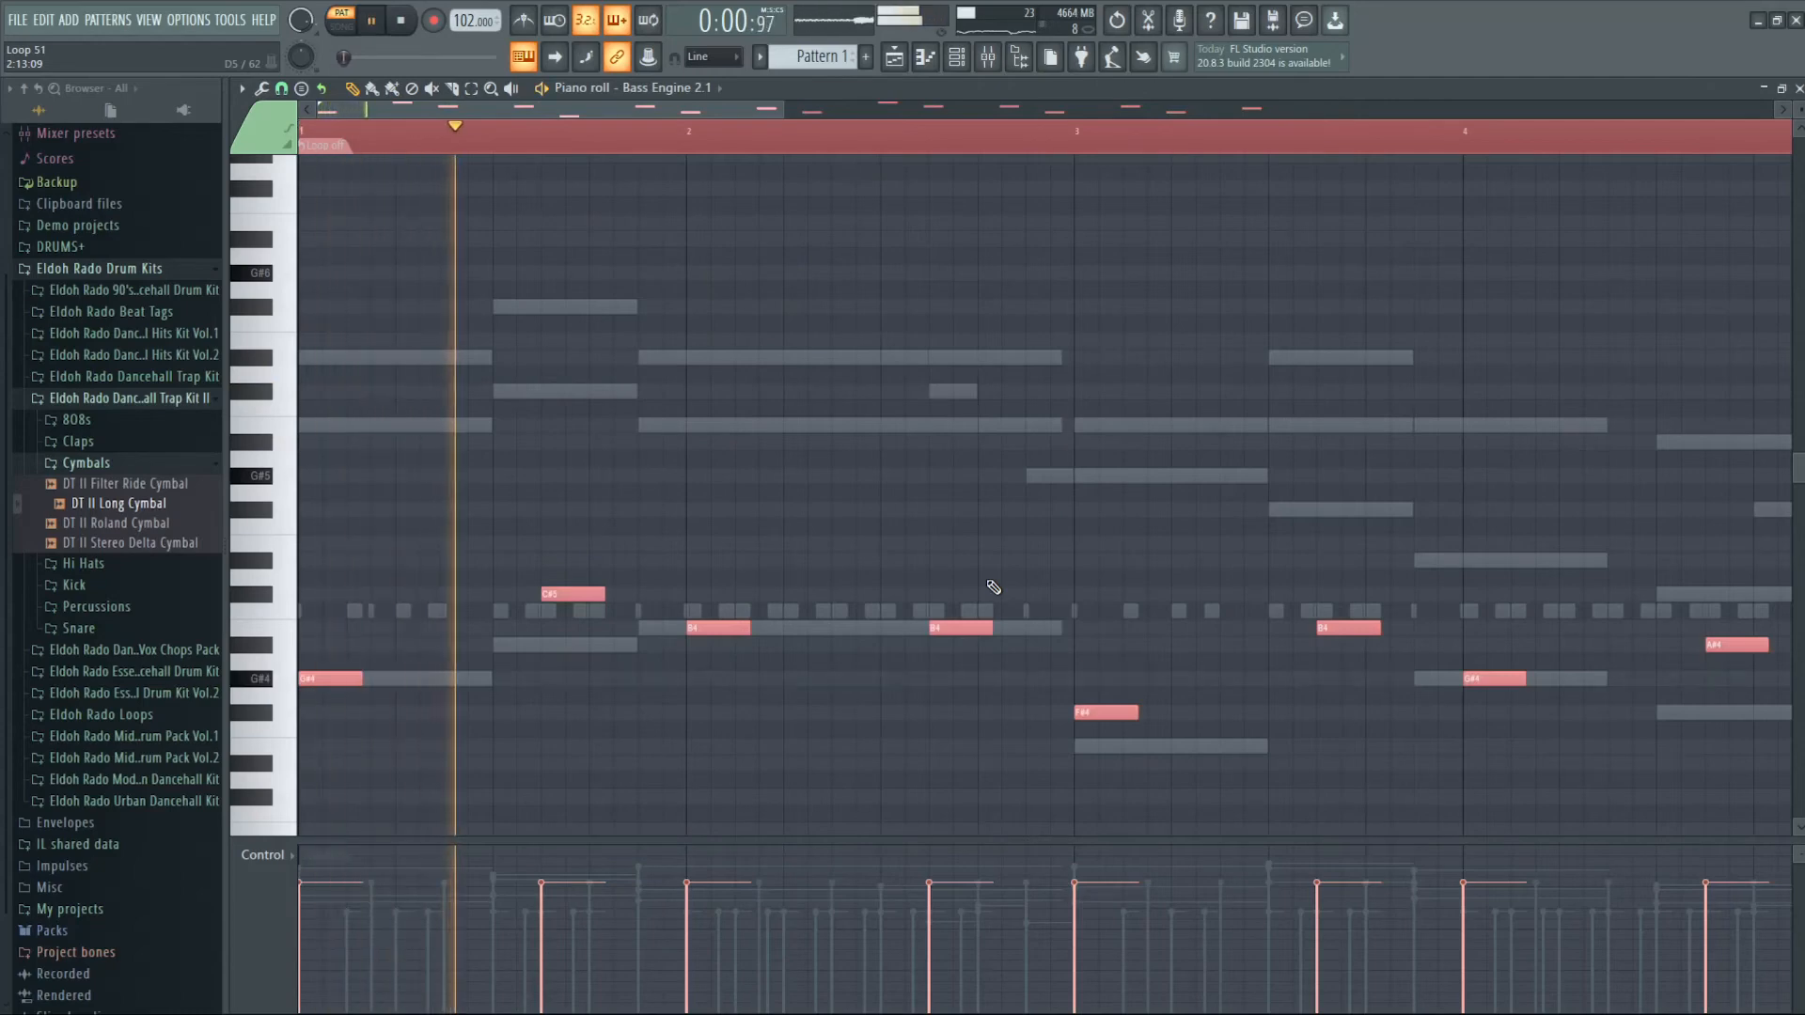
- Lower the first bass note of bar 3 to E4 to match the chord, and play the pattern
key("ctrl+d")
scroll(935, 791, "down", 2)
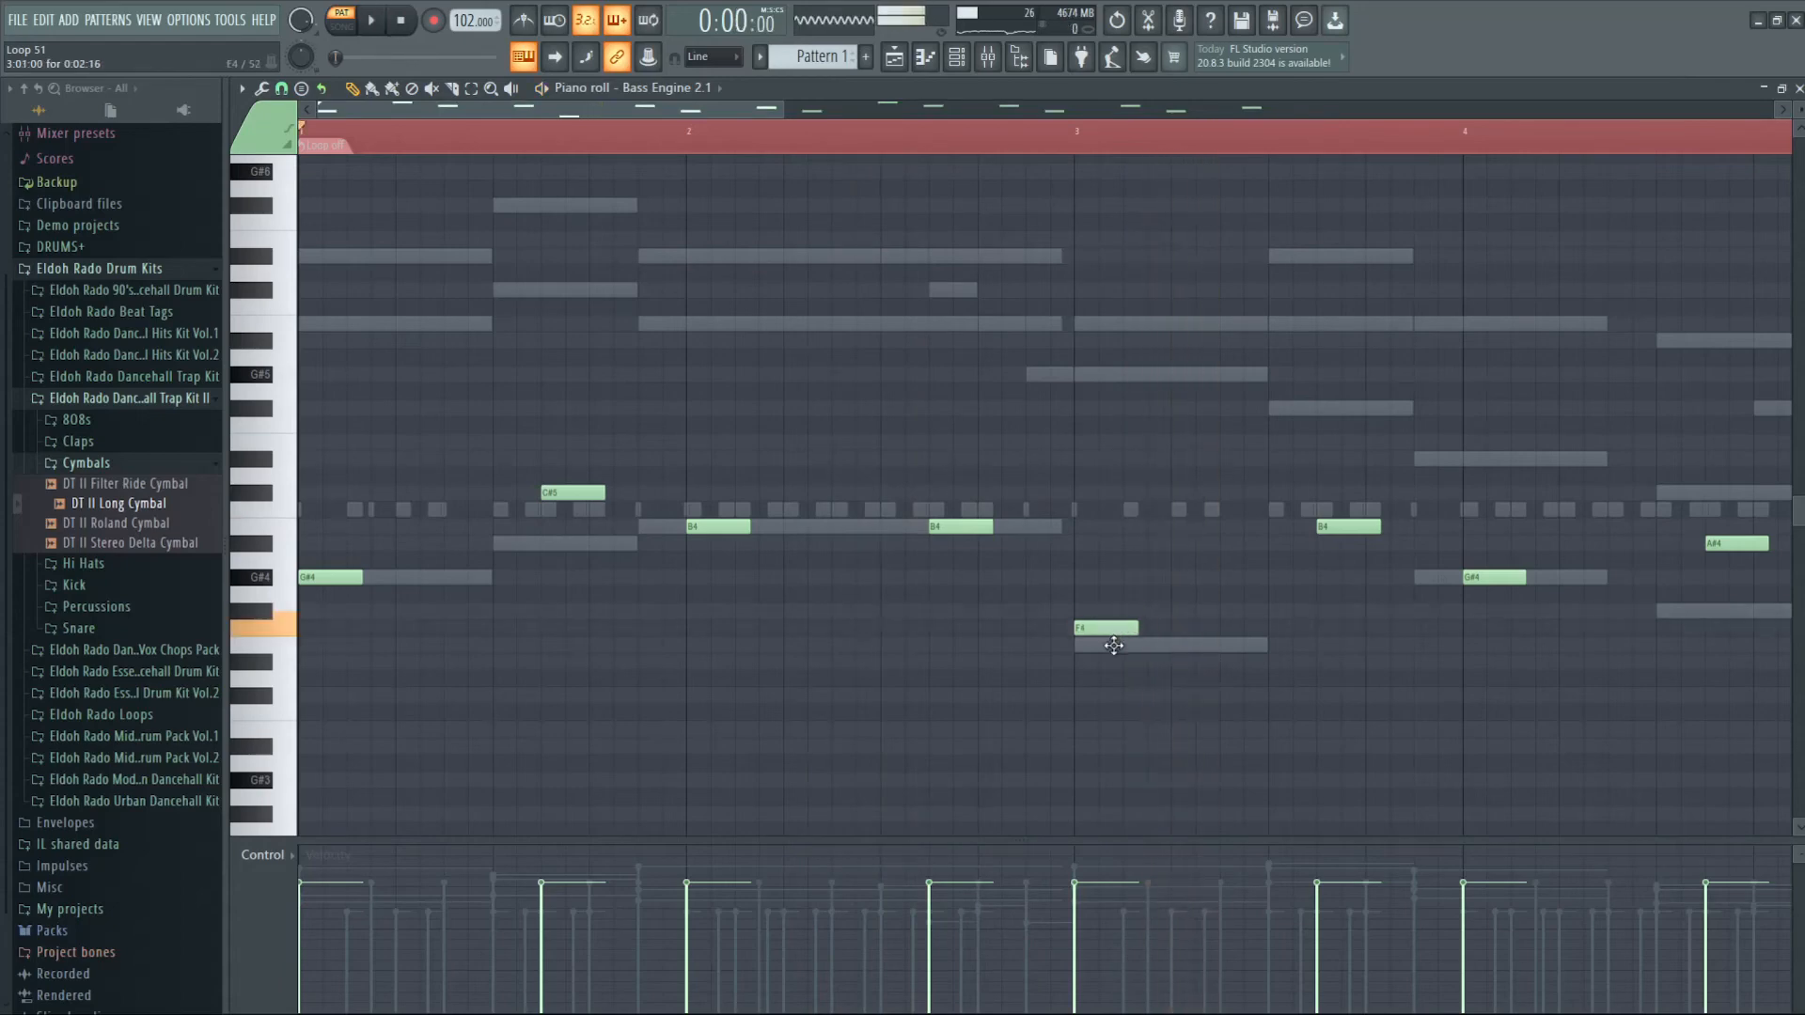
key("space")
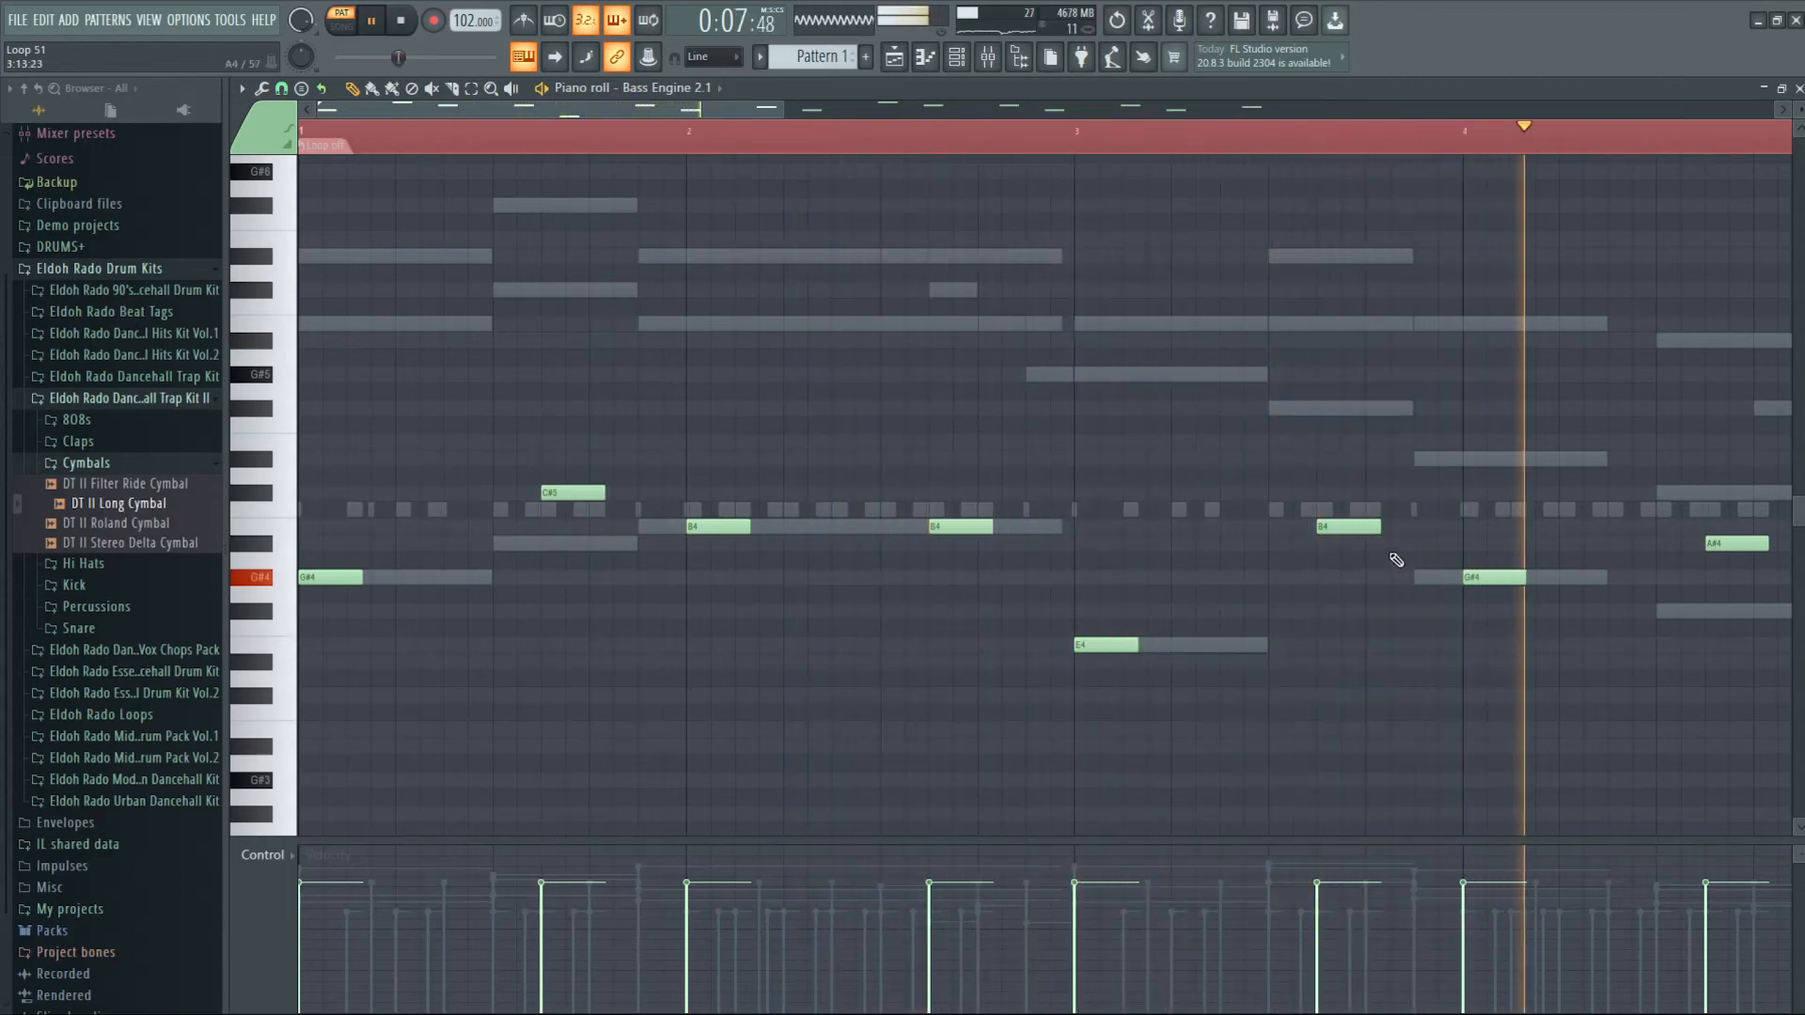
- Lower the bass note at step 11 of bar 4 to F#4 and play the pattern
left_click_drag(764, 105, 864, 110)
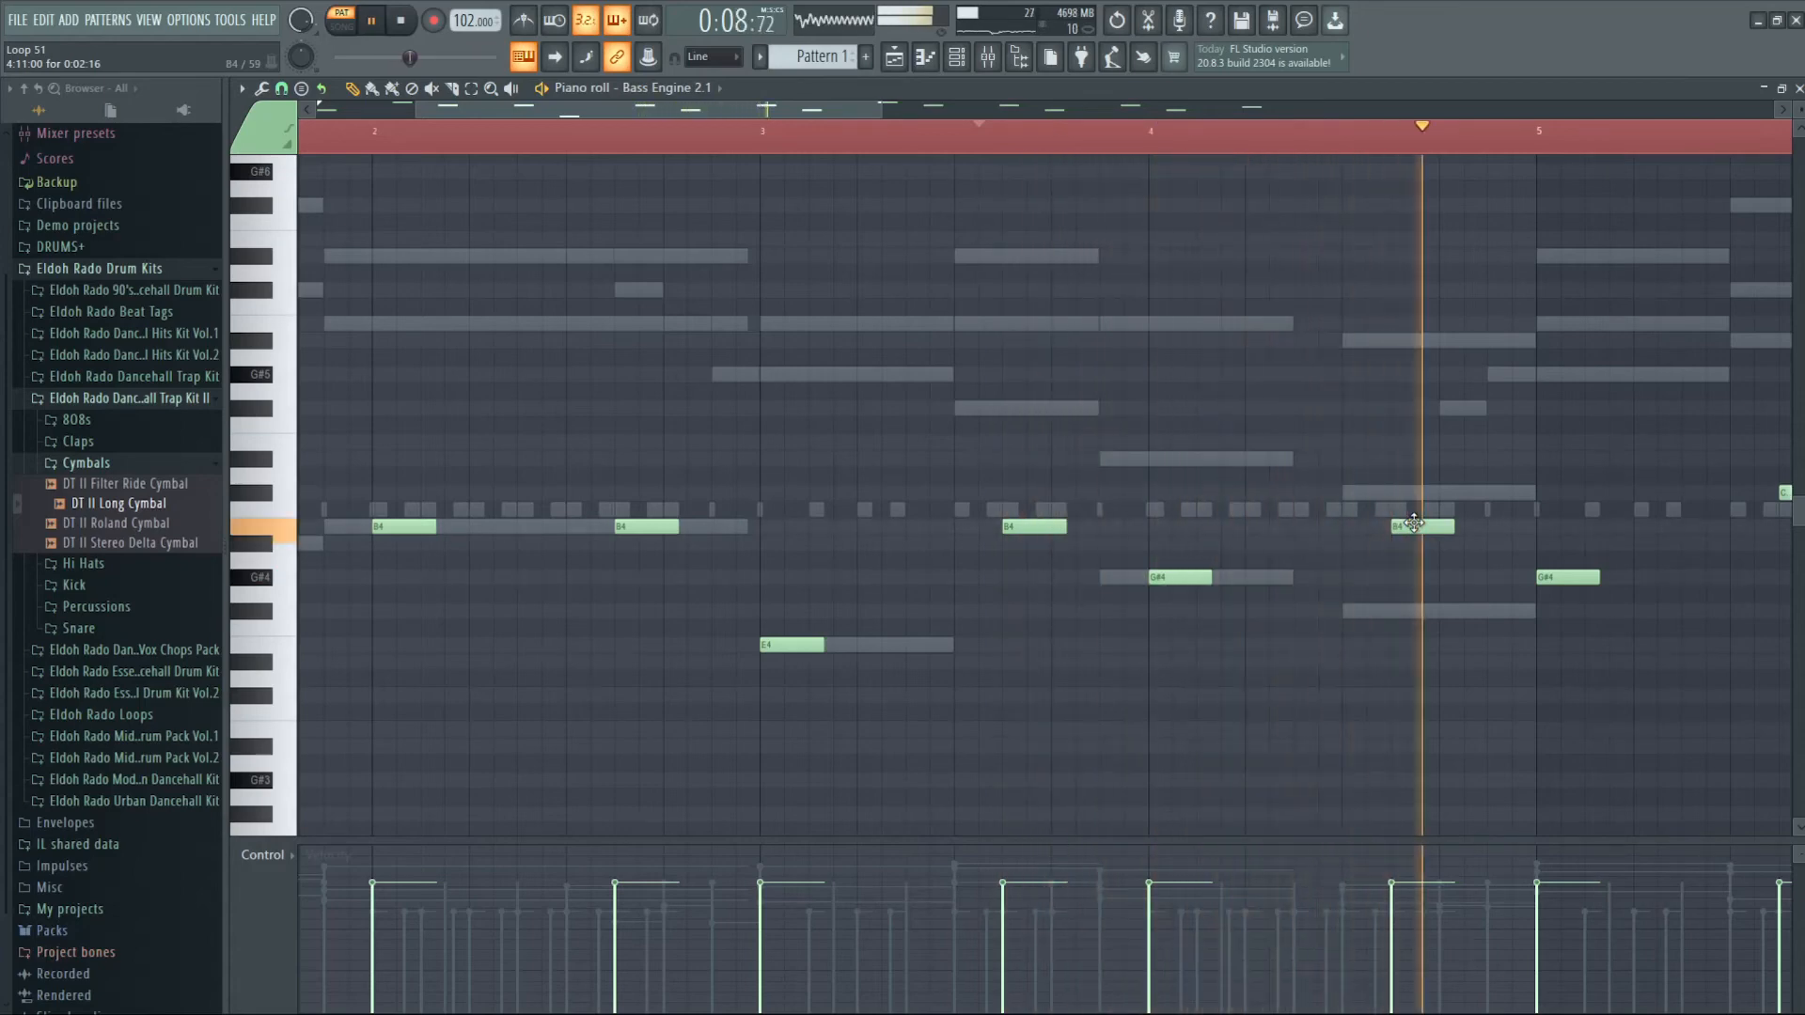
key("space")
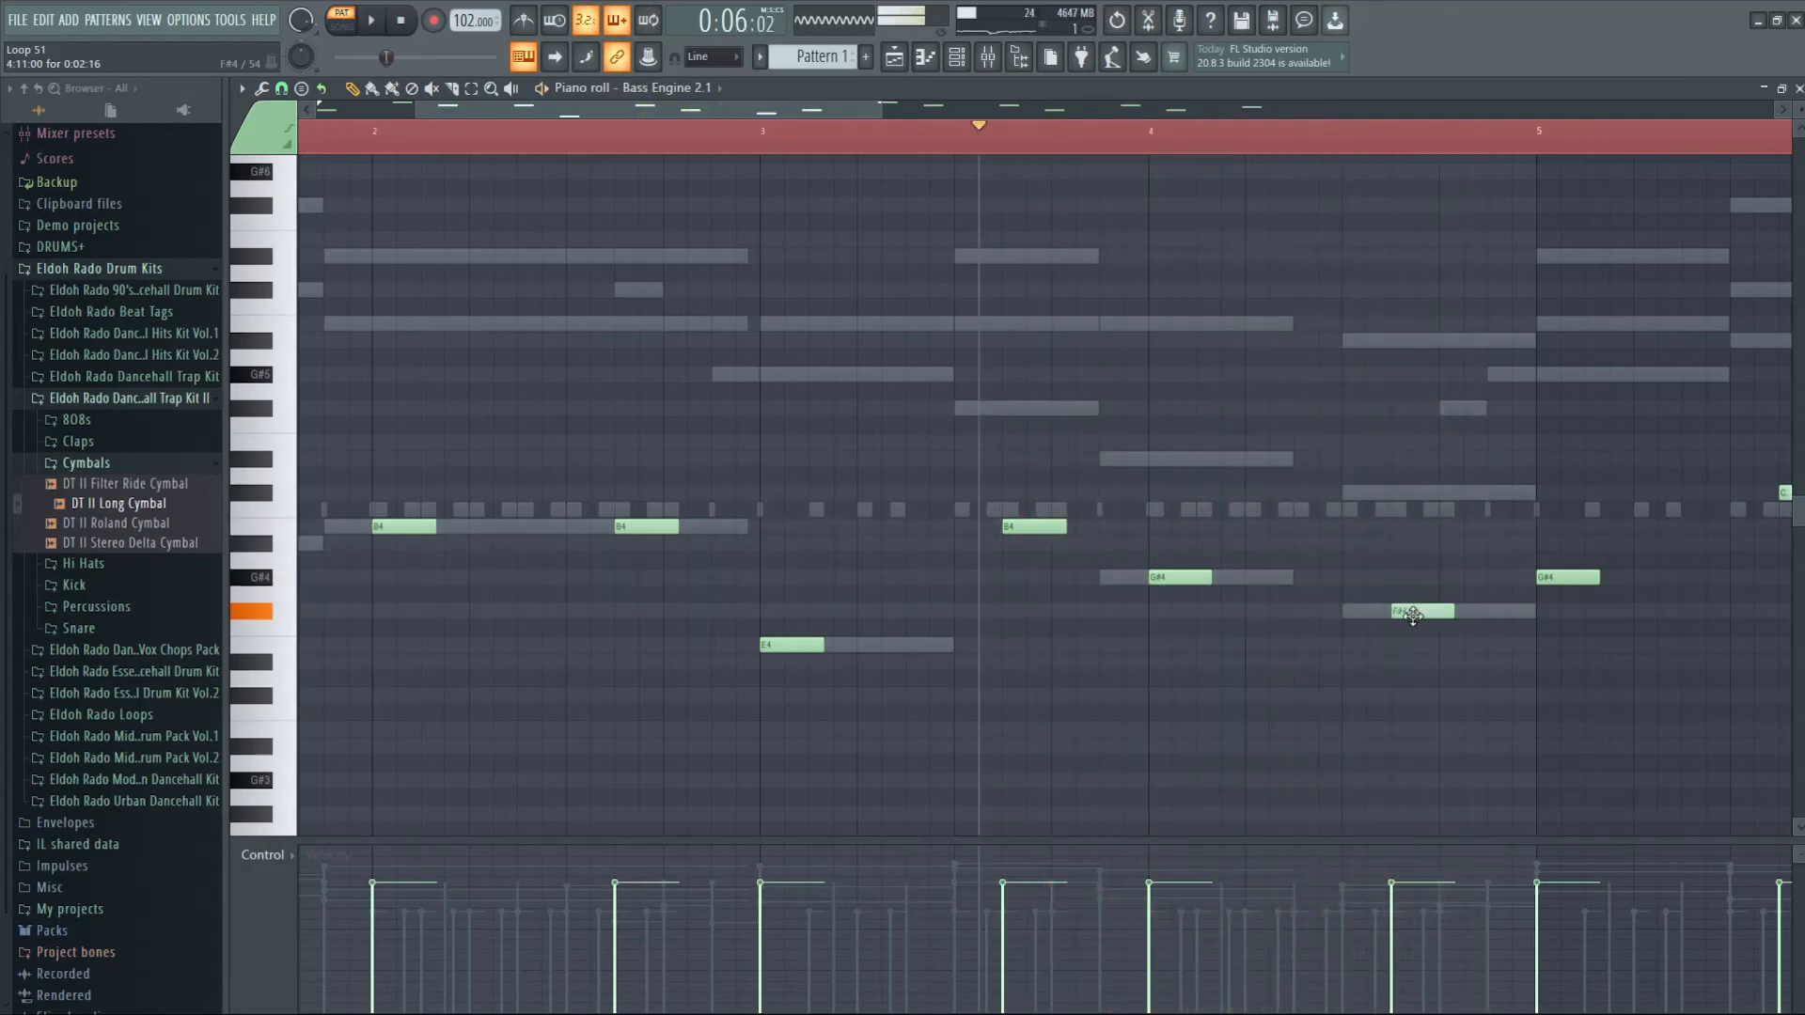
key("space")
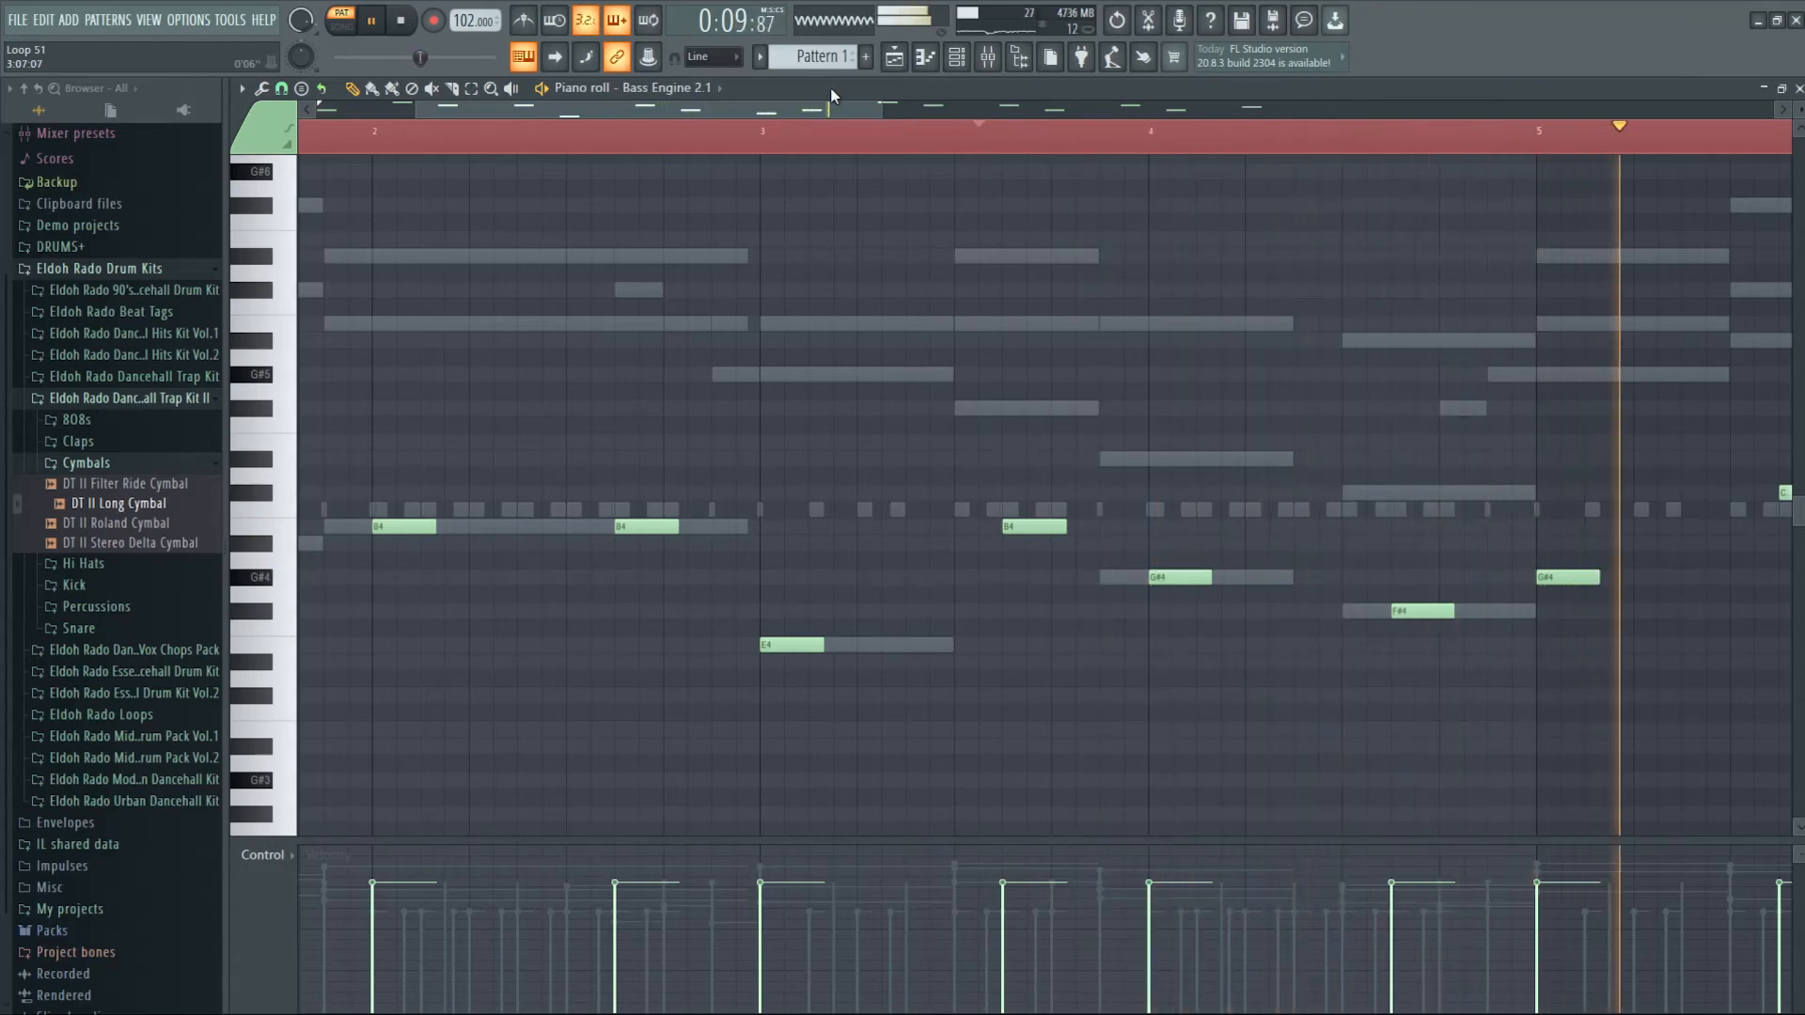
- Play the second half of the bassline and delete its notes in bars 5 to 8
left_click_drag(846, 108, 1145, 113)
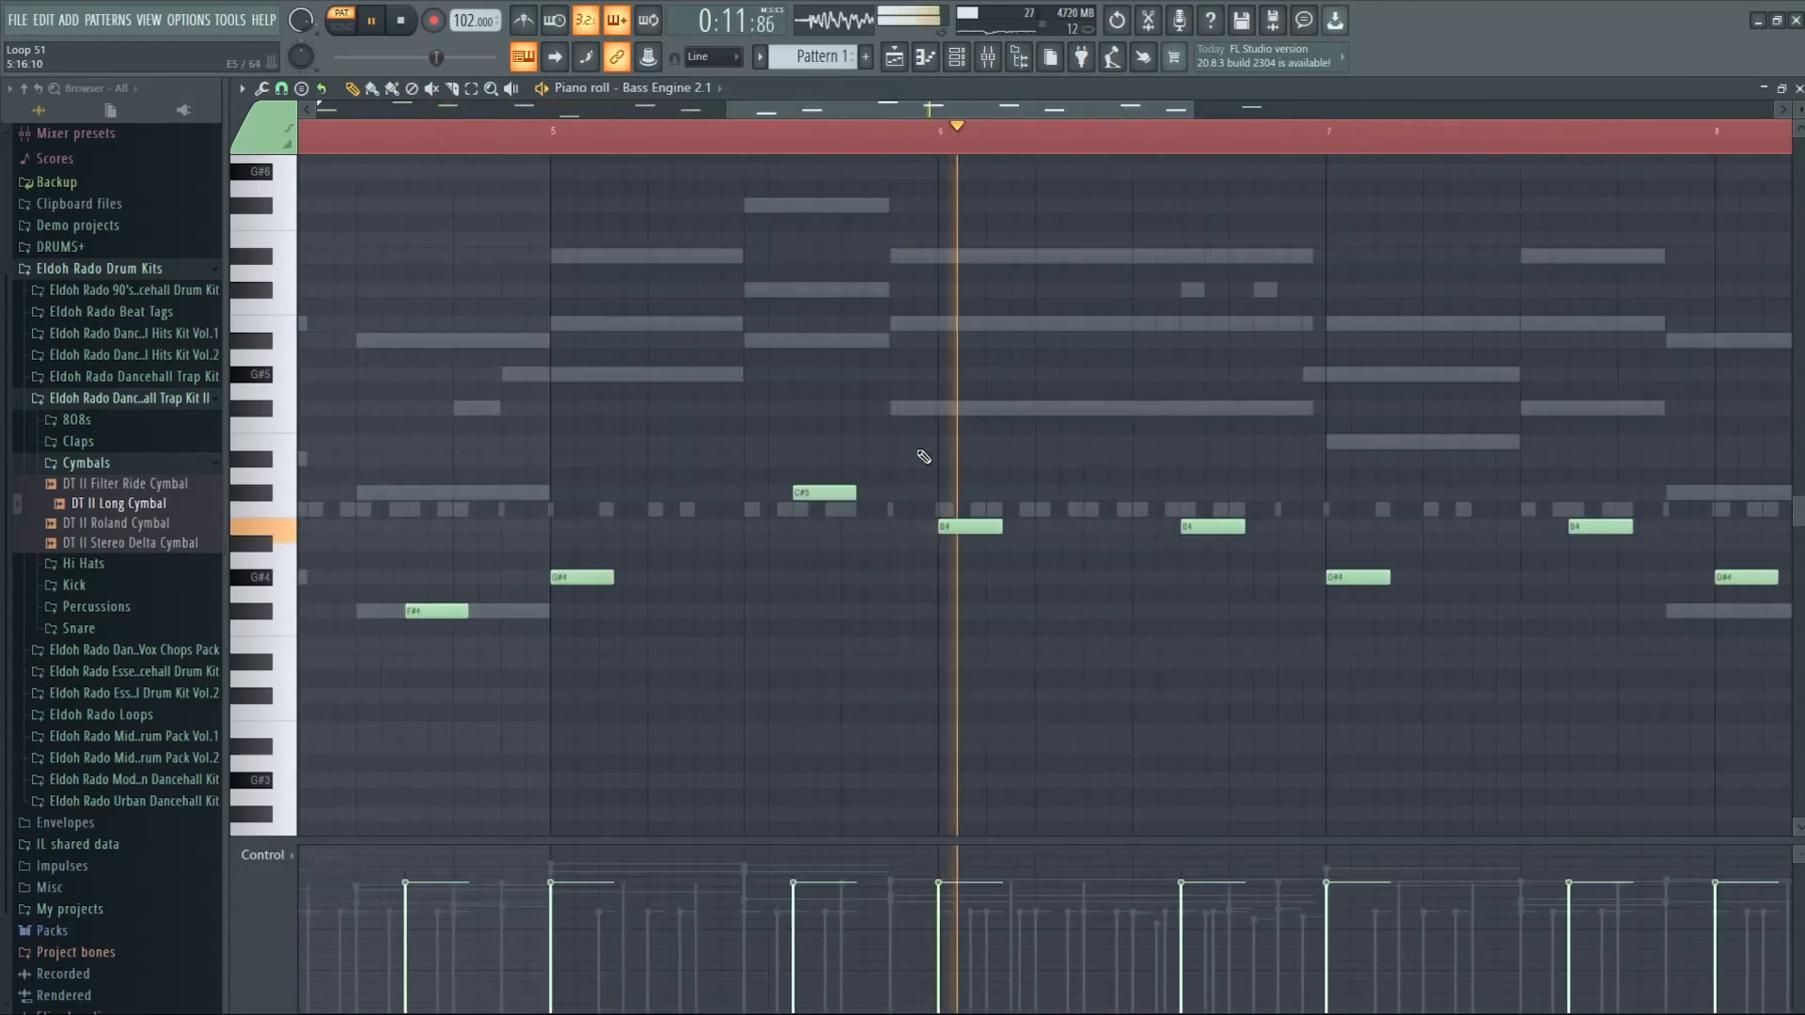
key("space")
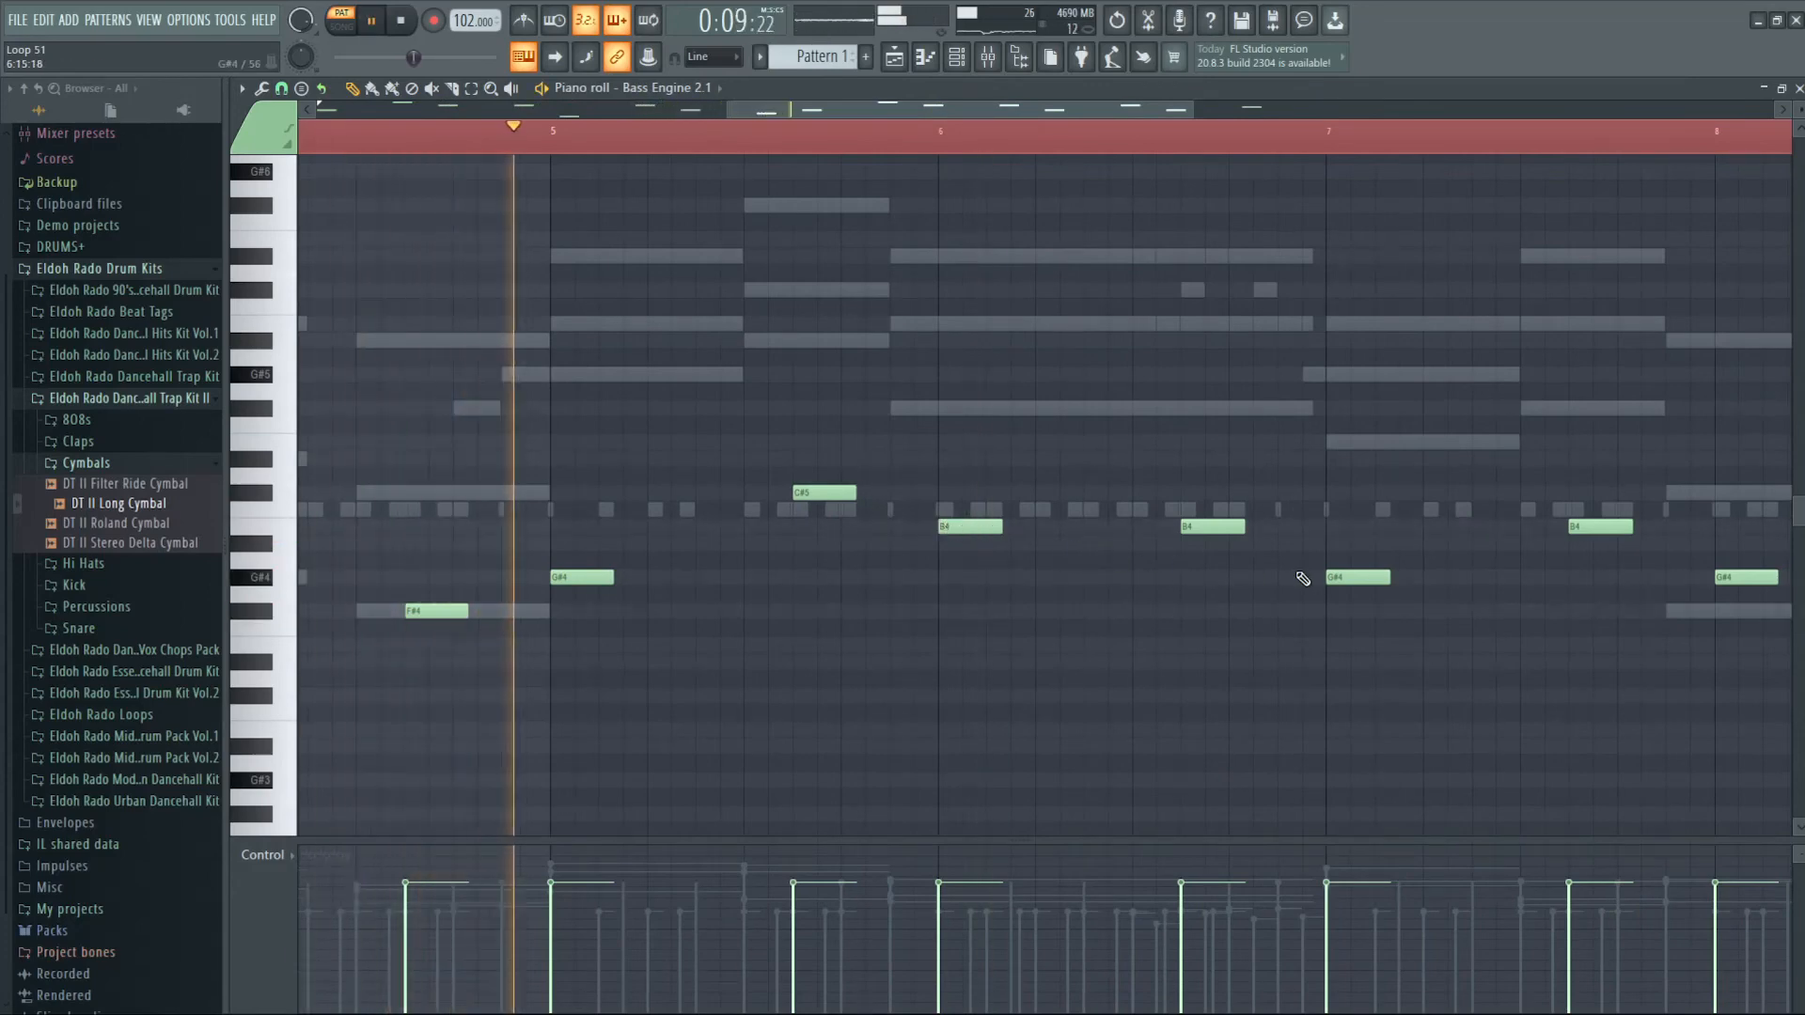
scroll(1068, 145, "down", 4)
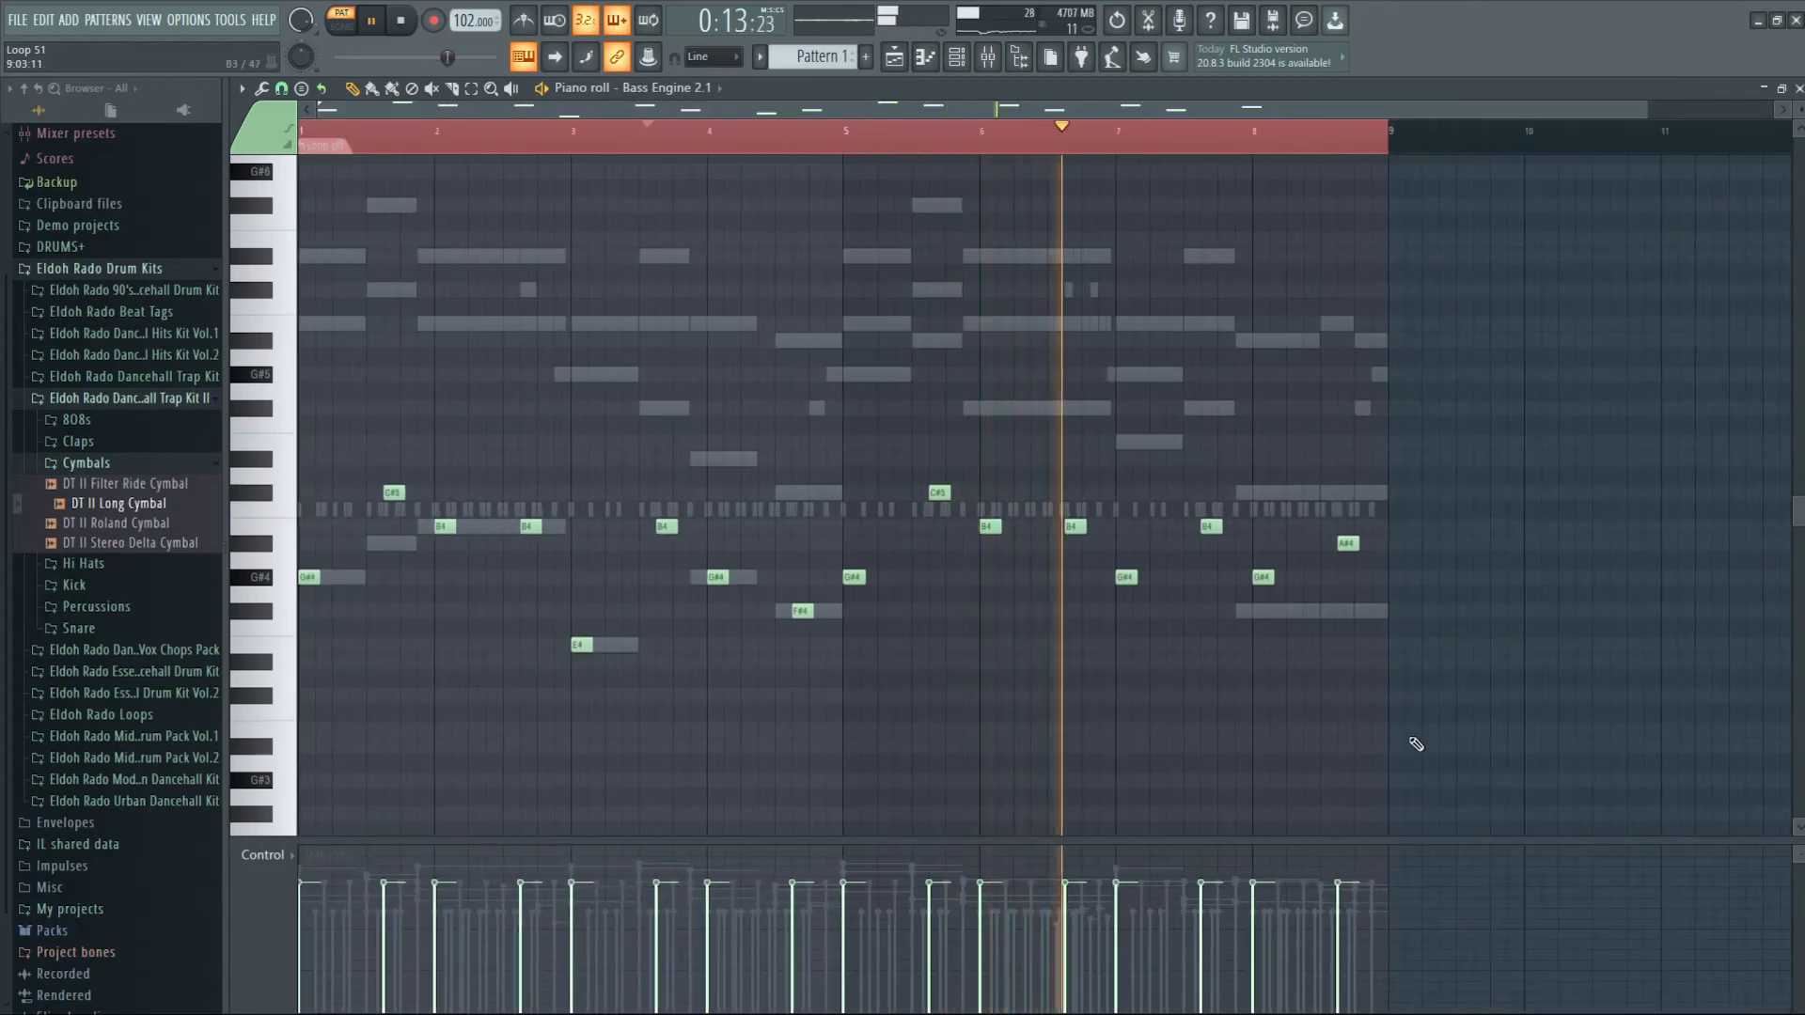
left_click_drag(1407, 735, 851, 484)
key("Delete")
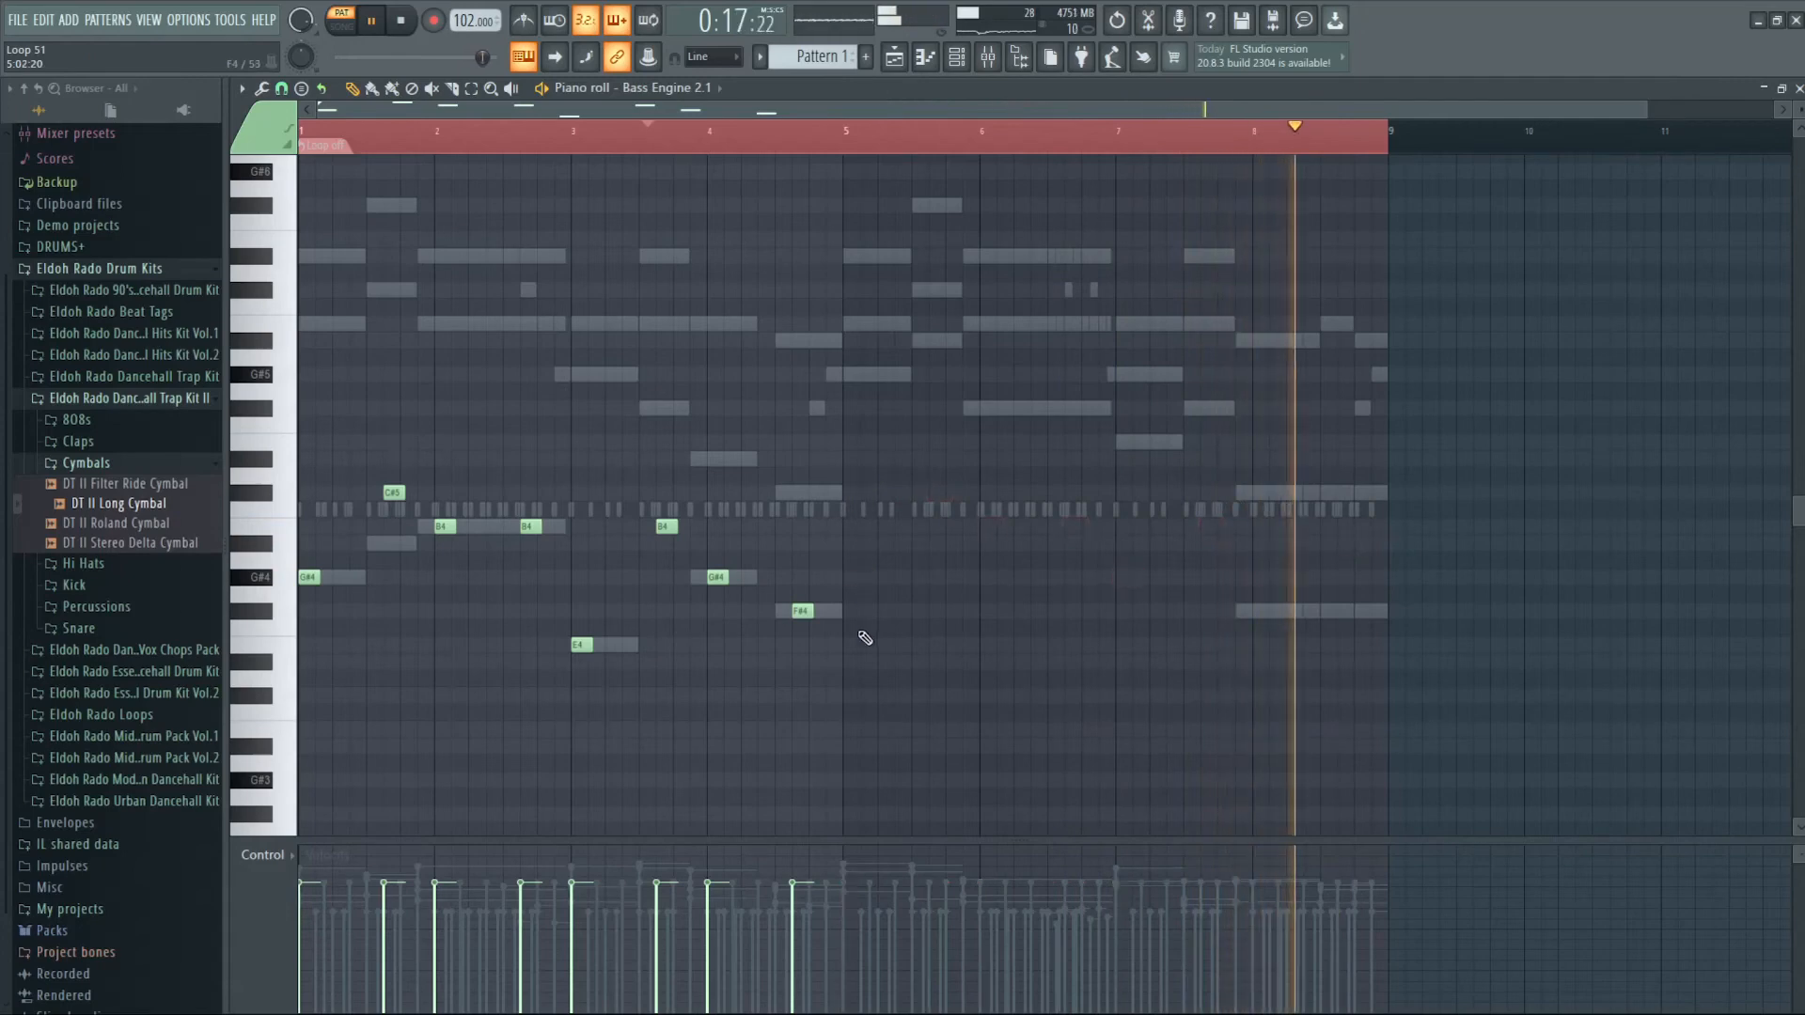
- Try the second bass note of bar 1 at A#4 and play the pattern
key("space")
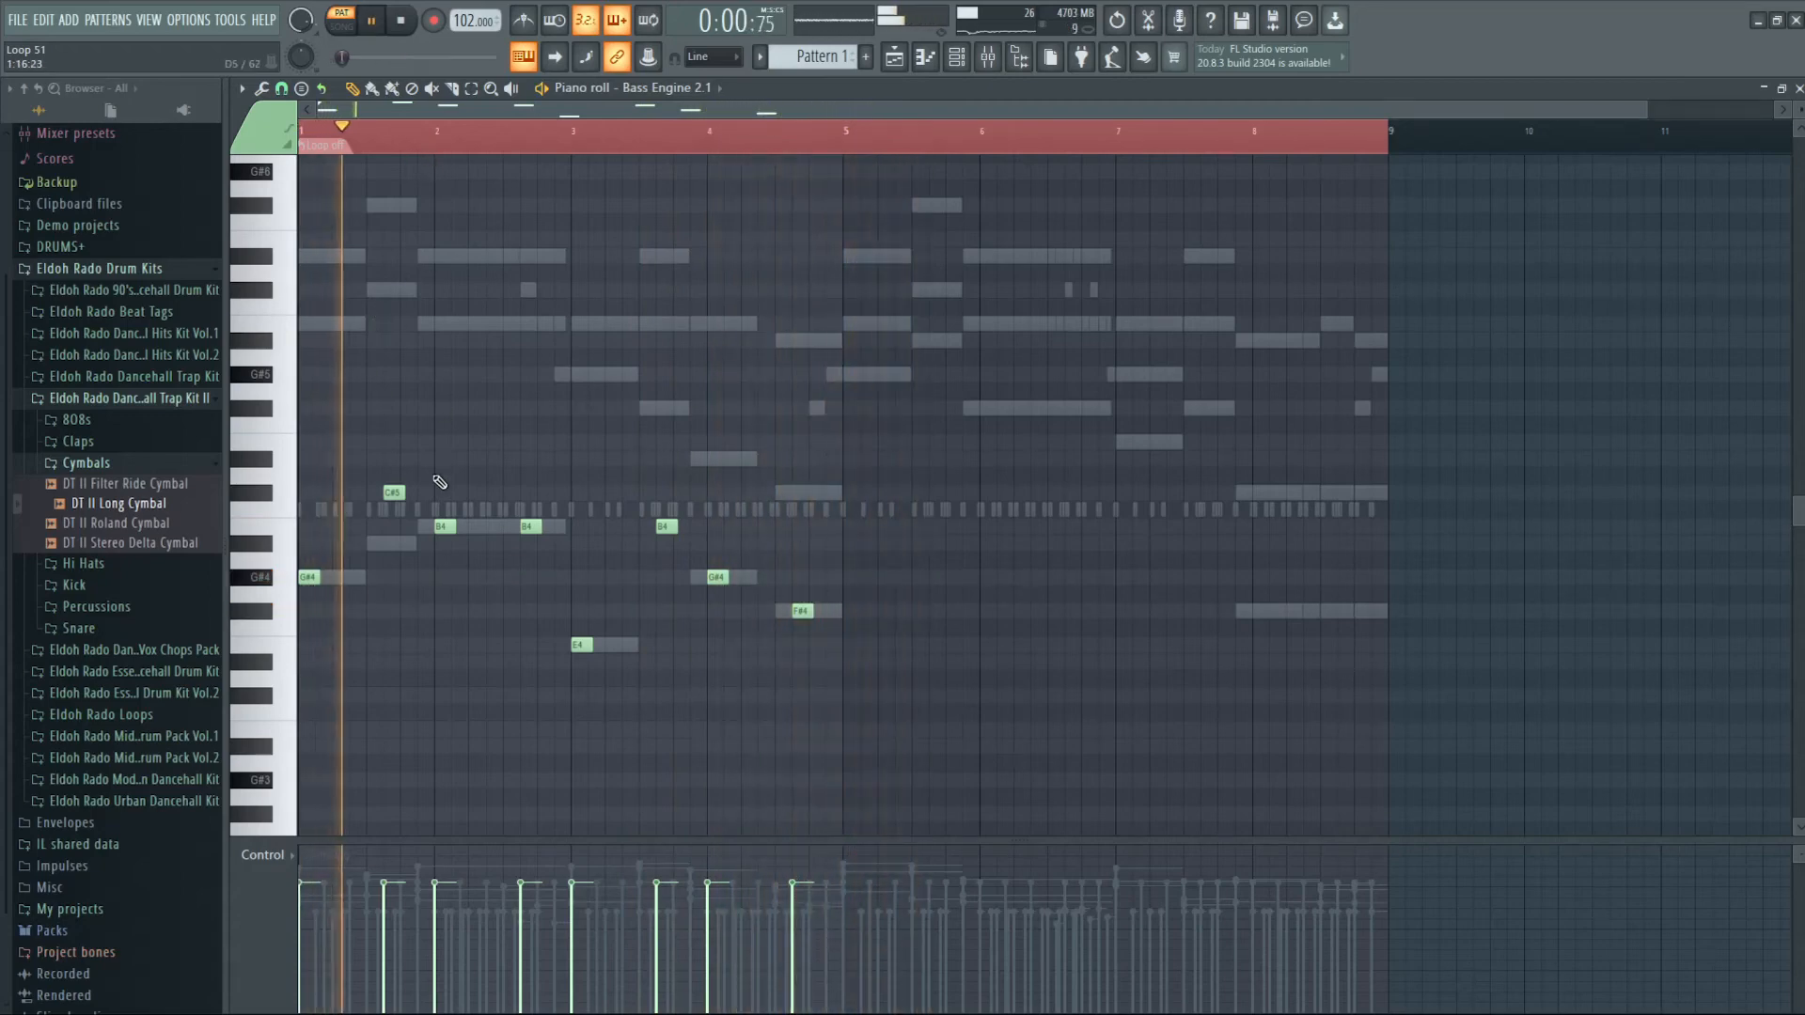
key("space")
key("space")
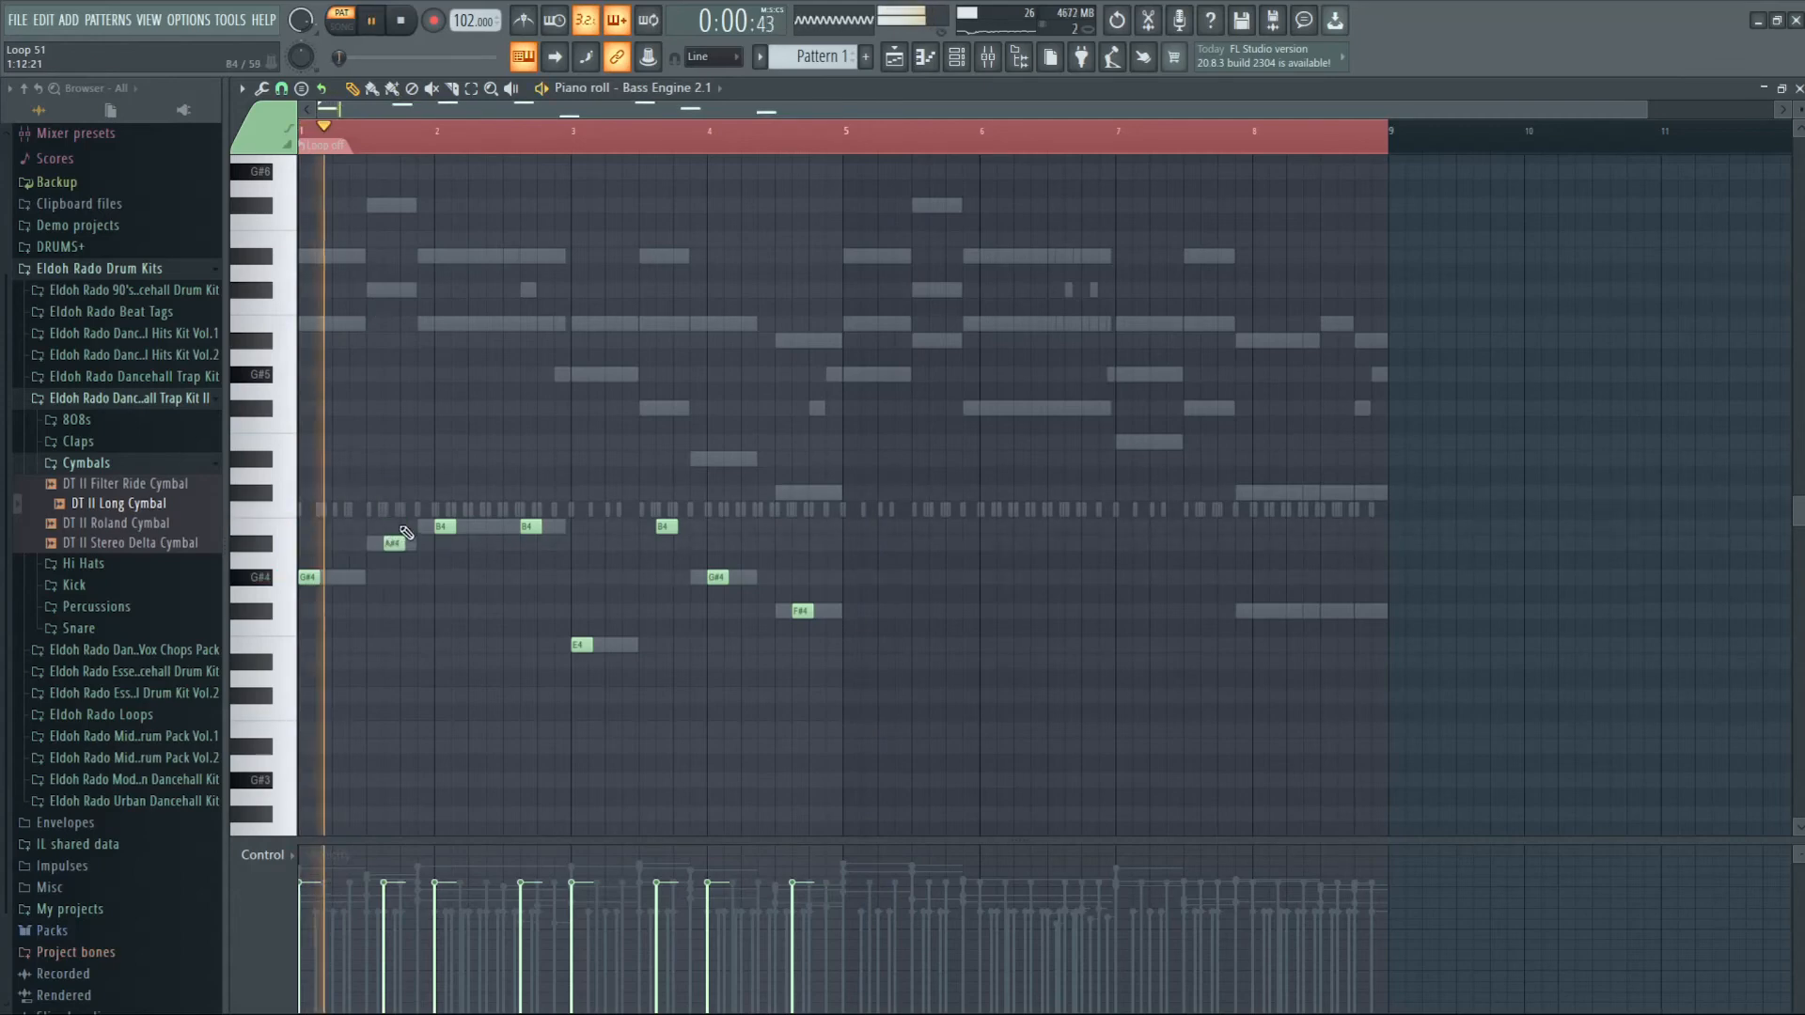
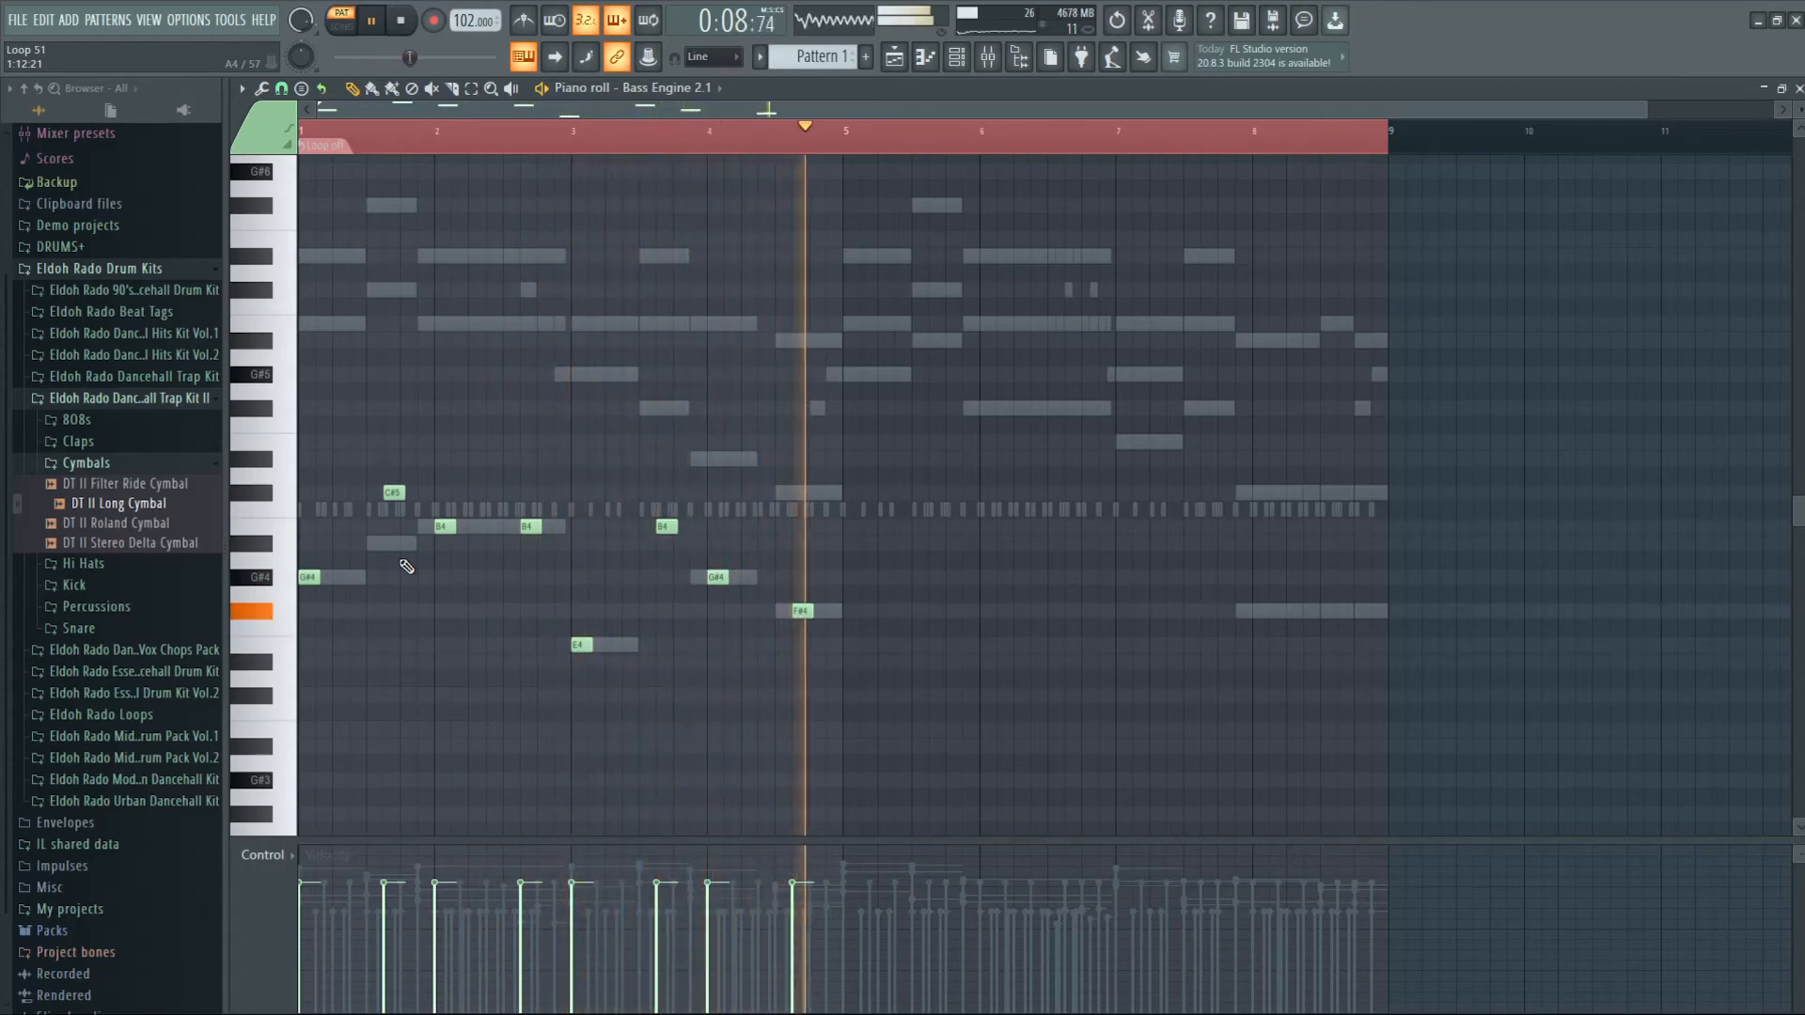
- Lower the whole four-bar bassline one octave so it starts on G#3, deselect it, and play the pattern
key("ctrl+a")
key("ctrl+Down")
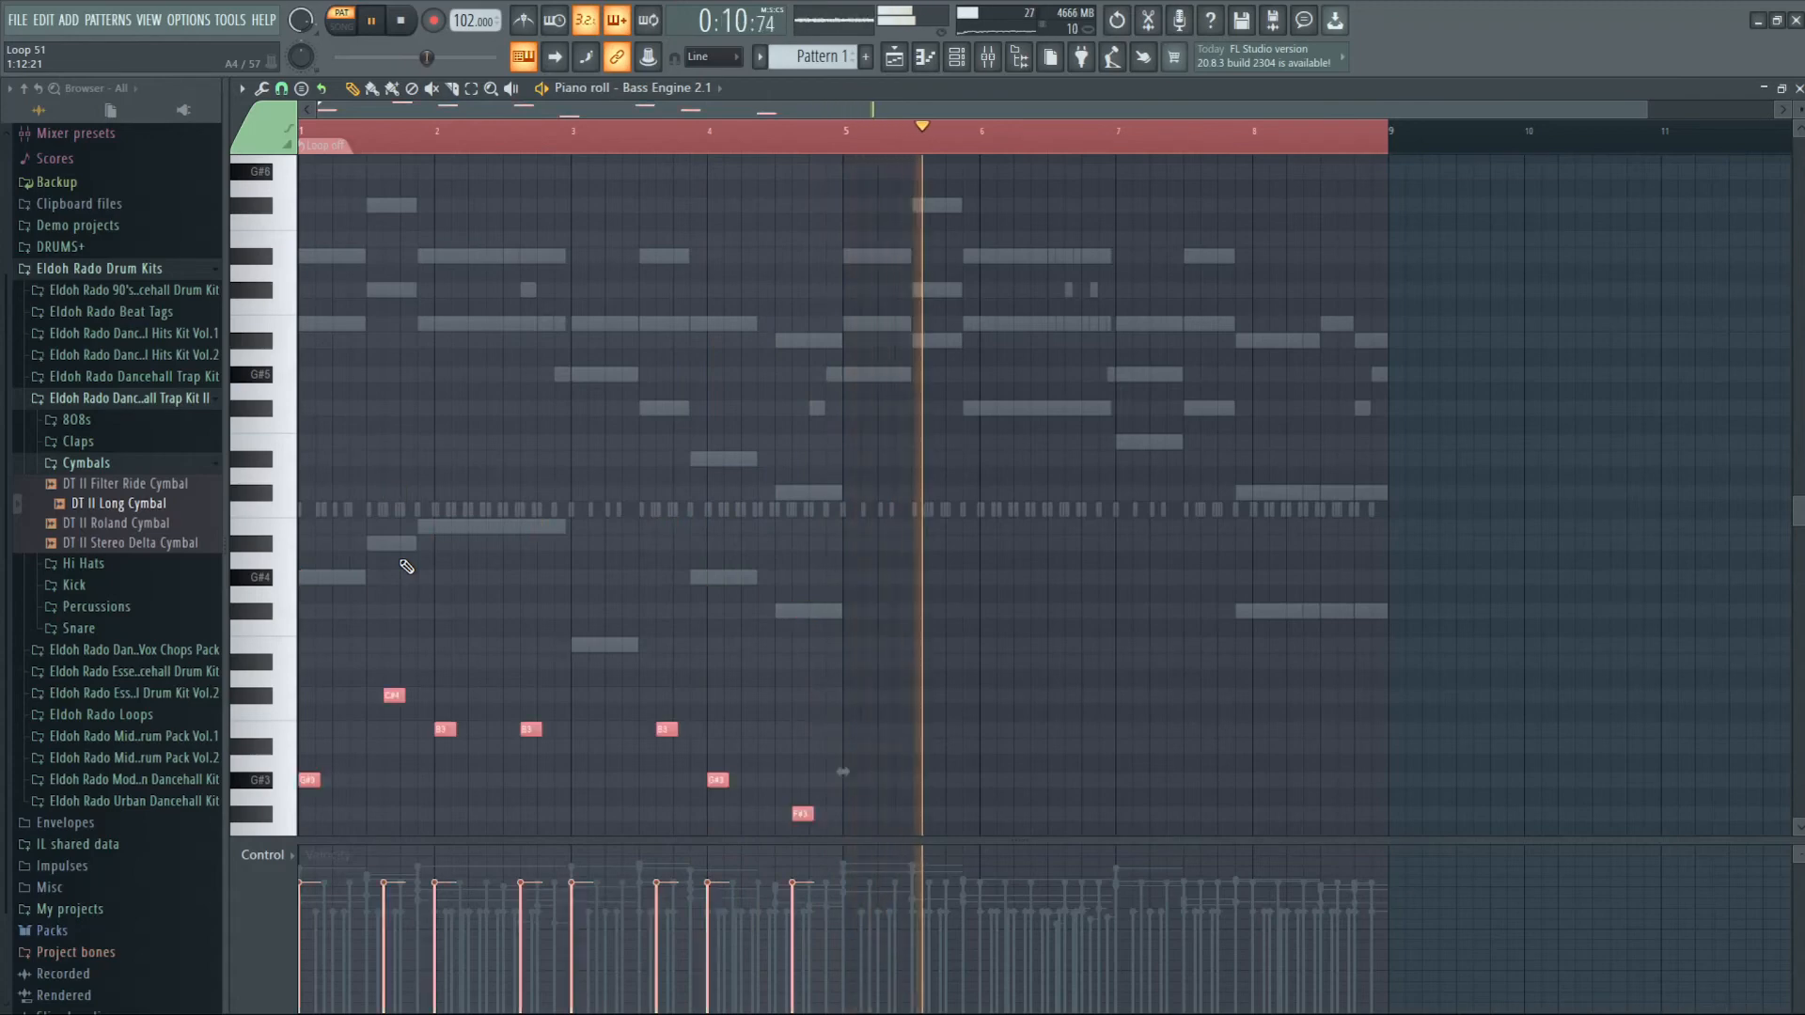
scroll(406, 566, "down", 3)
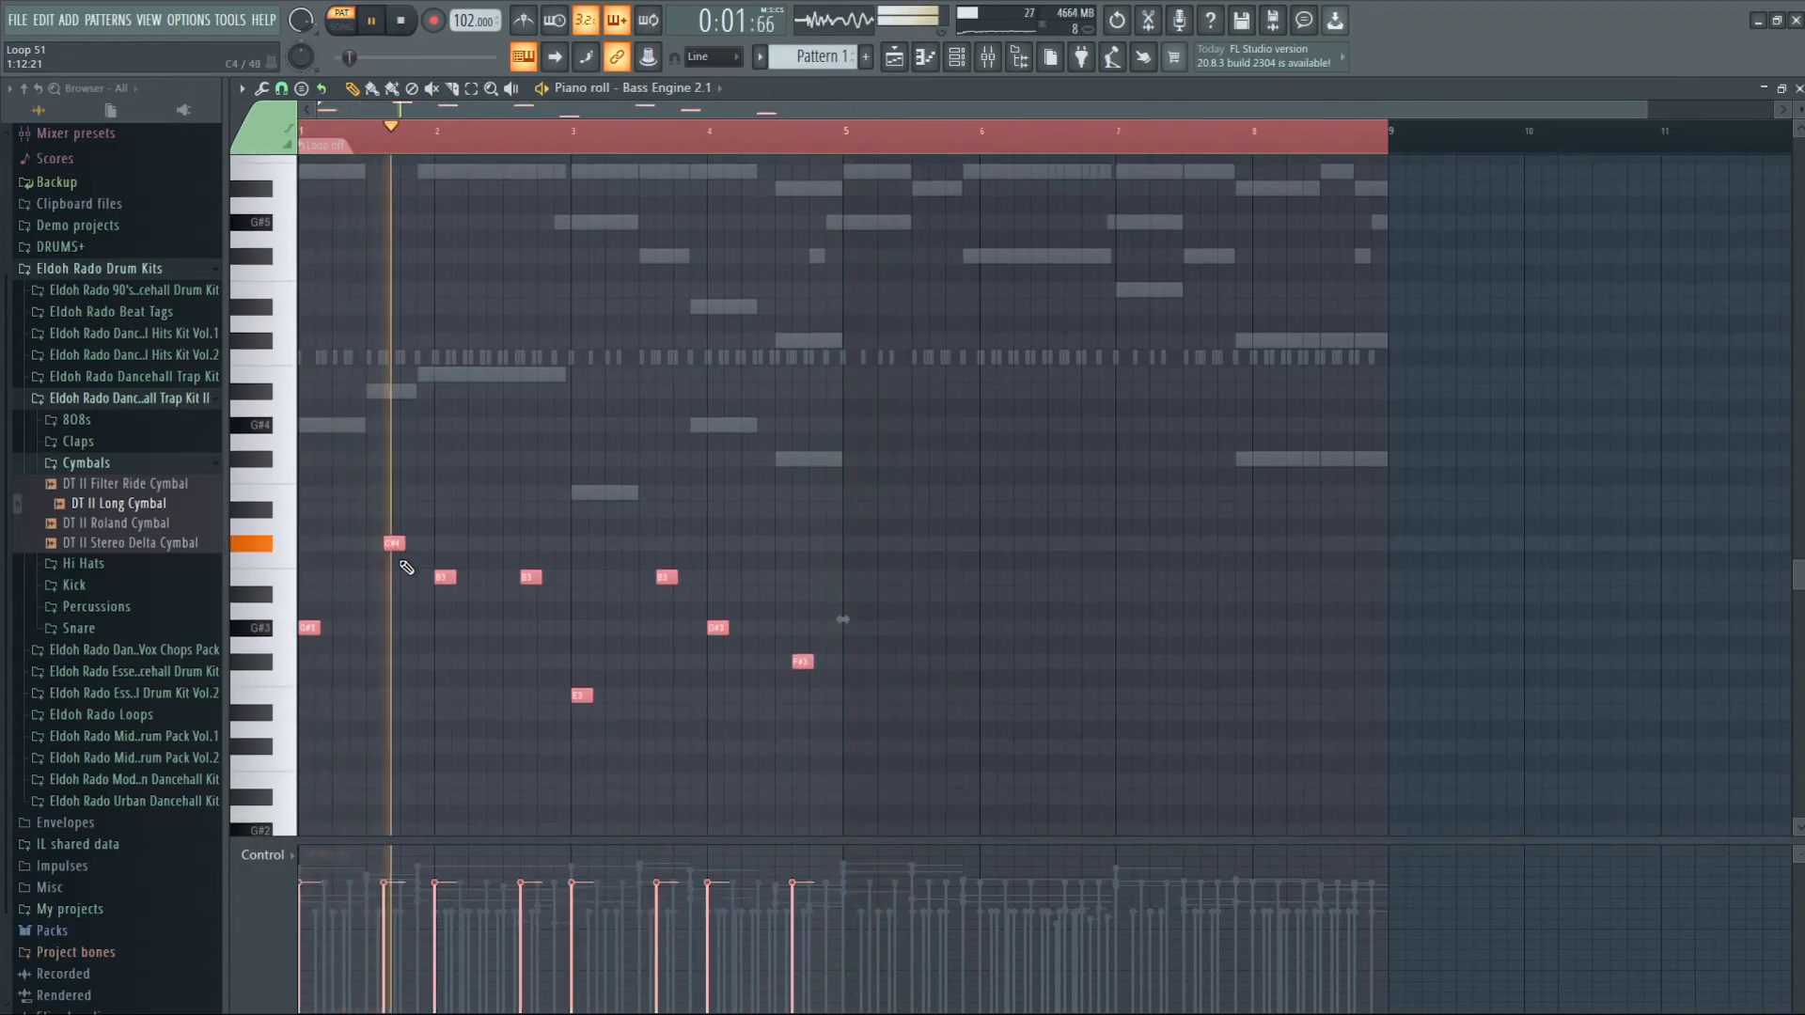
scroll(390, 151, "up", 3)
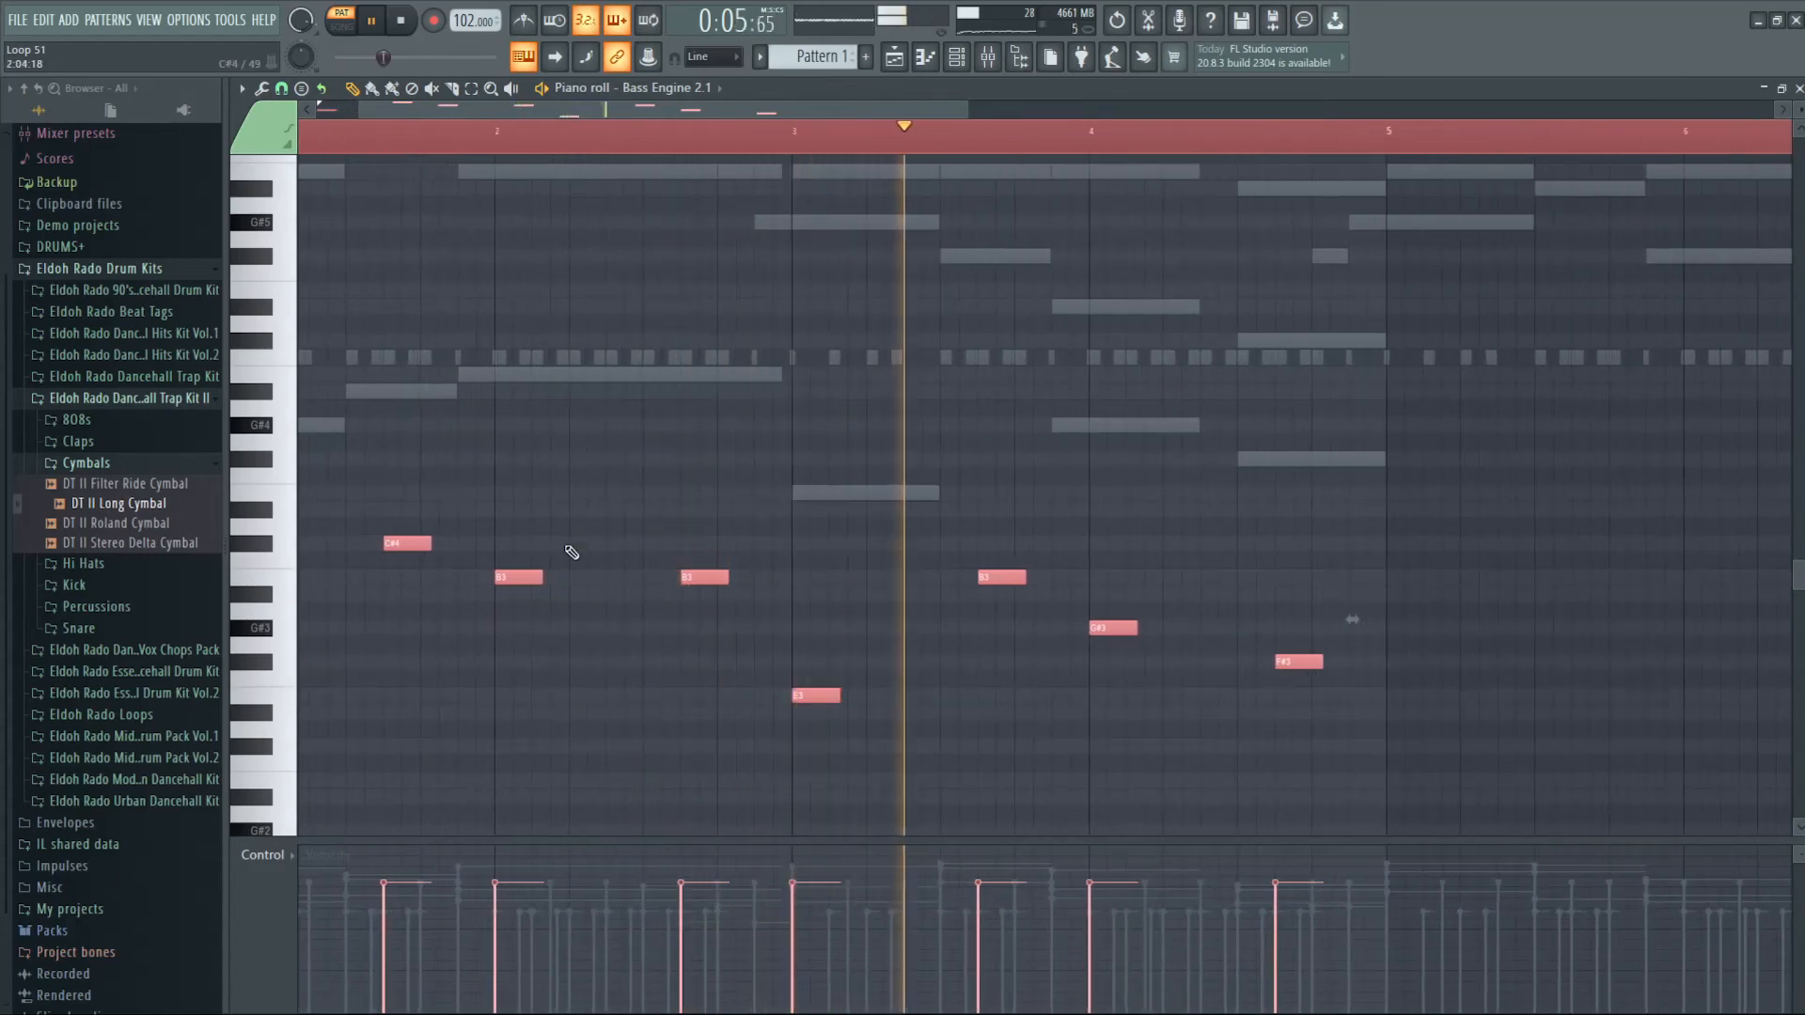
left_click(568, 547, "ctrl")
key("space")
key("space")
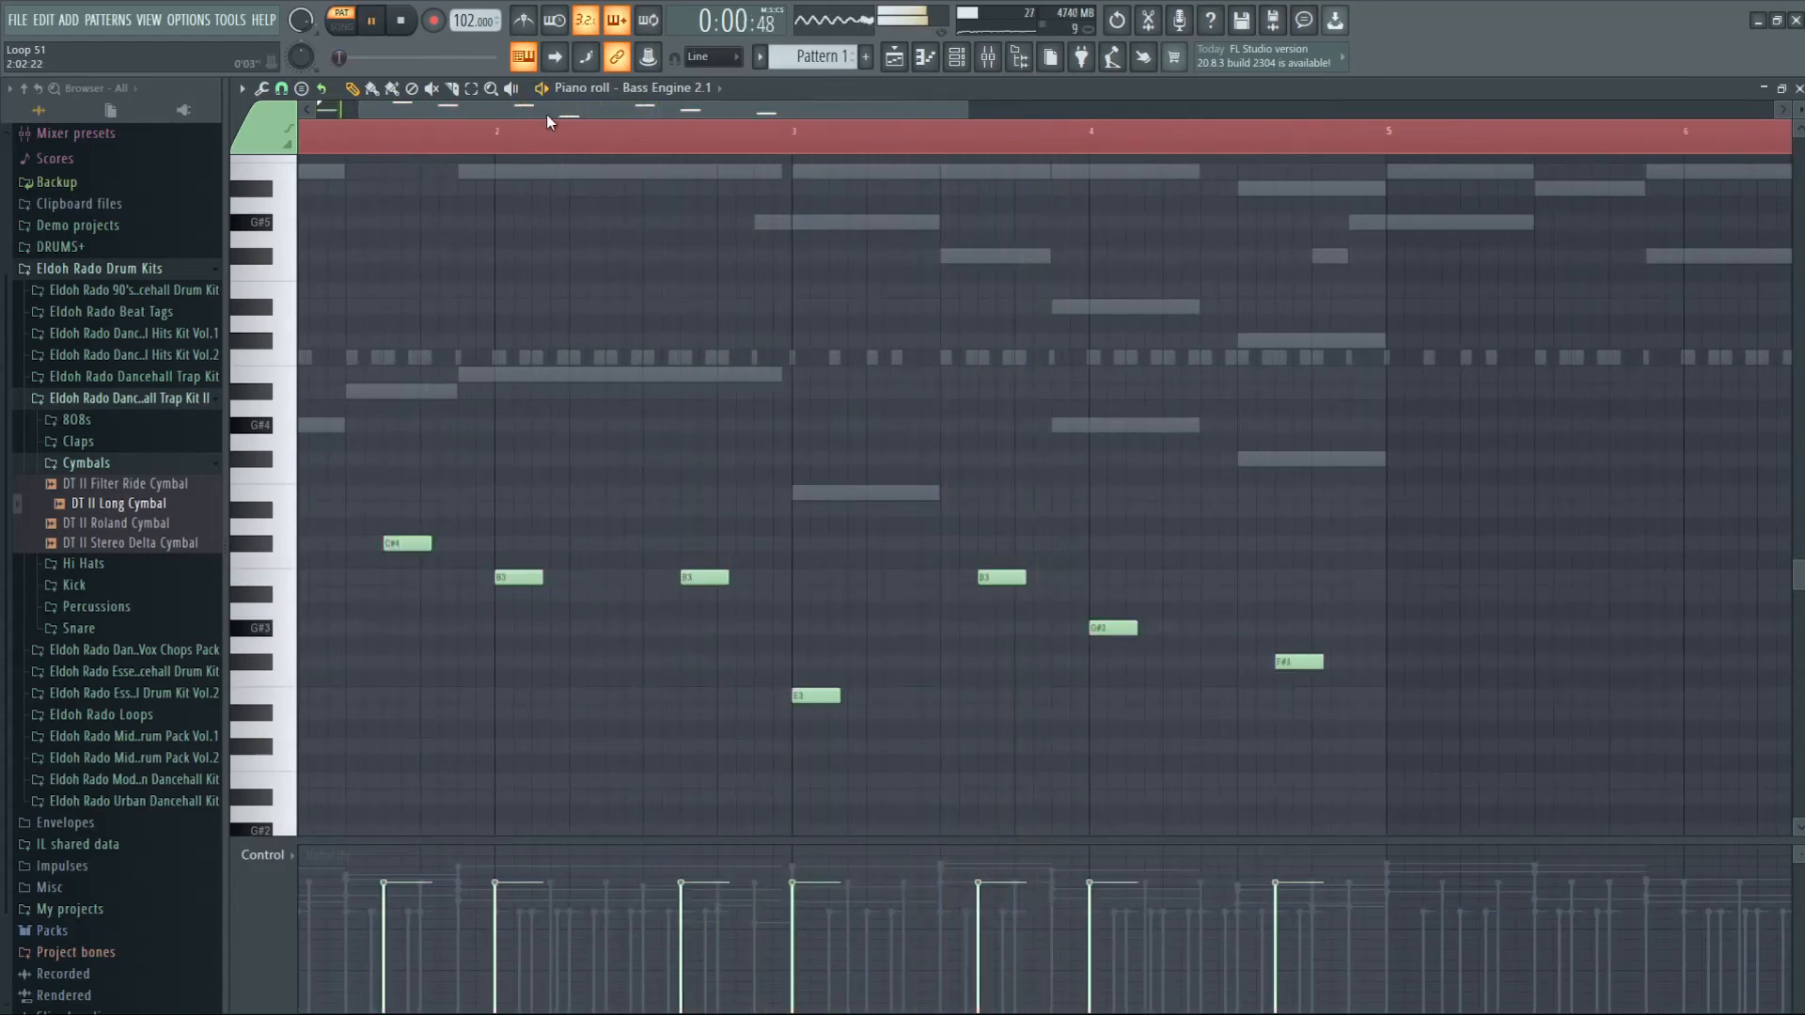
- Try extending the C#4 bass note in bar 1 almost to the start of bar 2, play it, and undo the change
left_click_drag(545, 111, 355, 127)
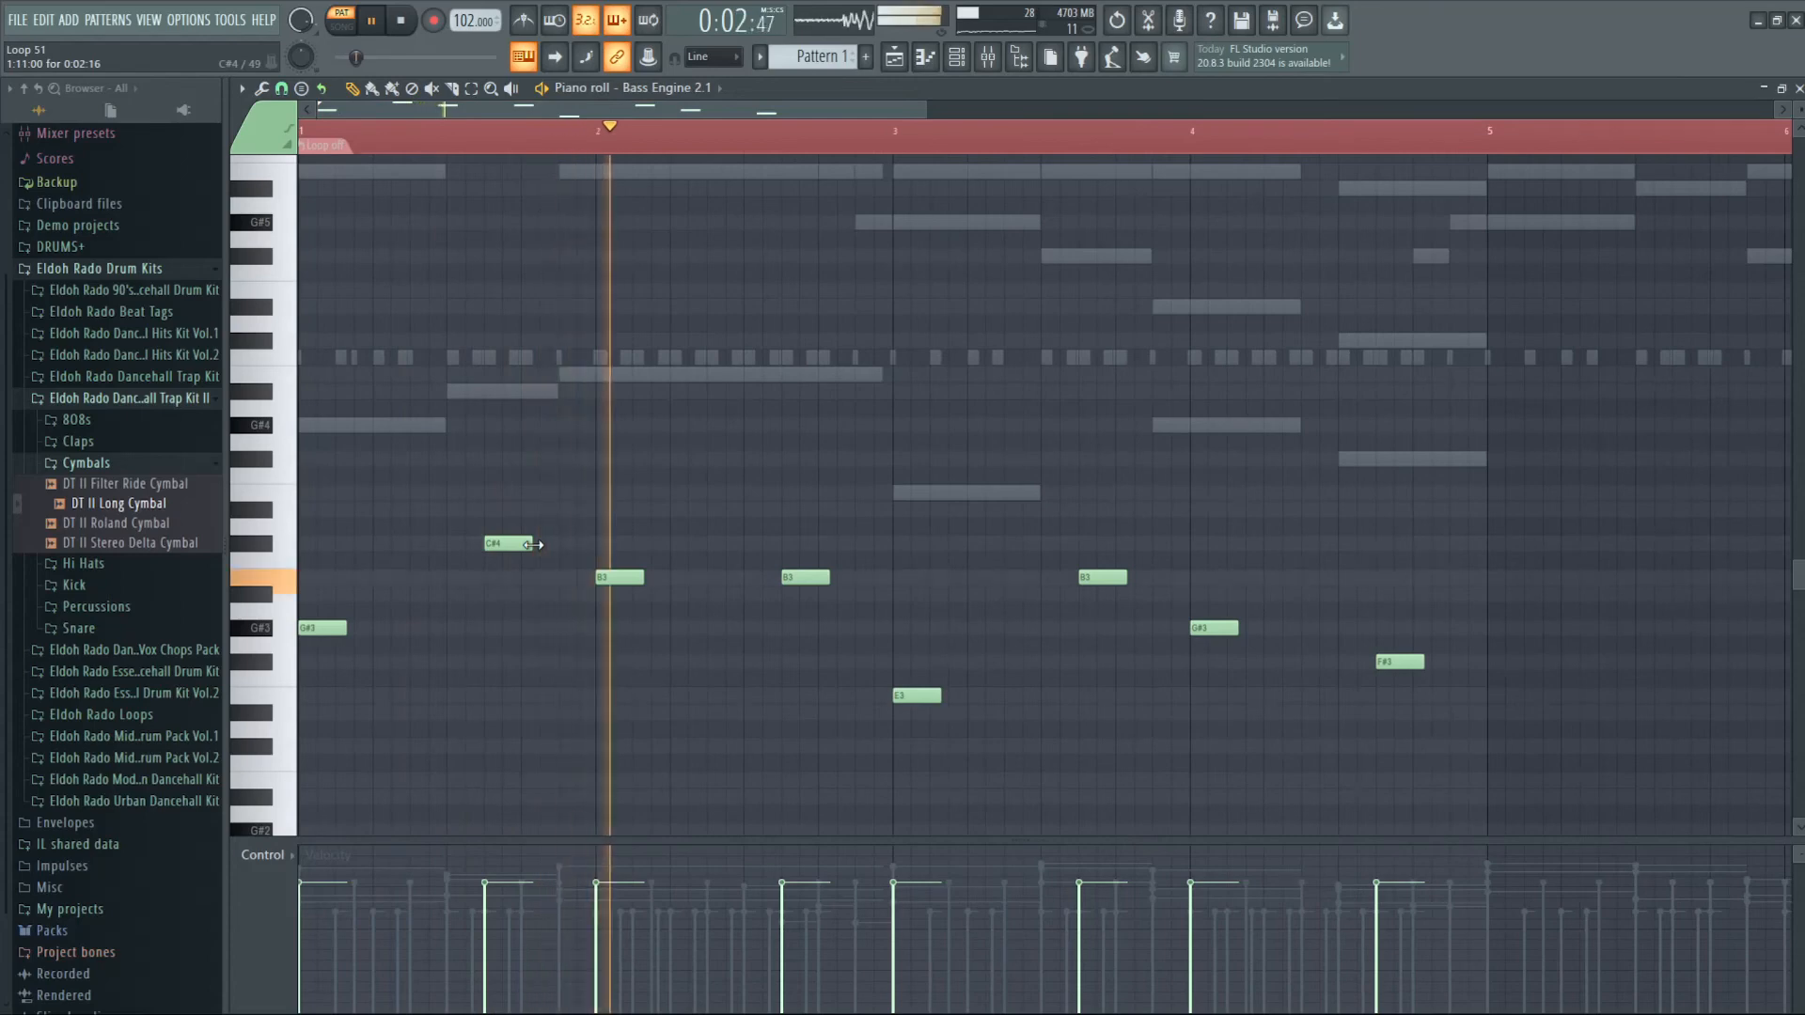
key("space")
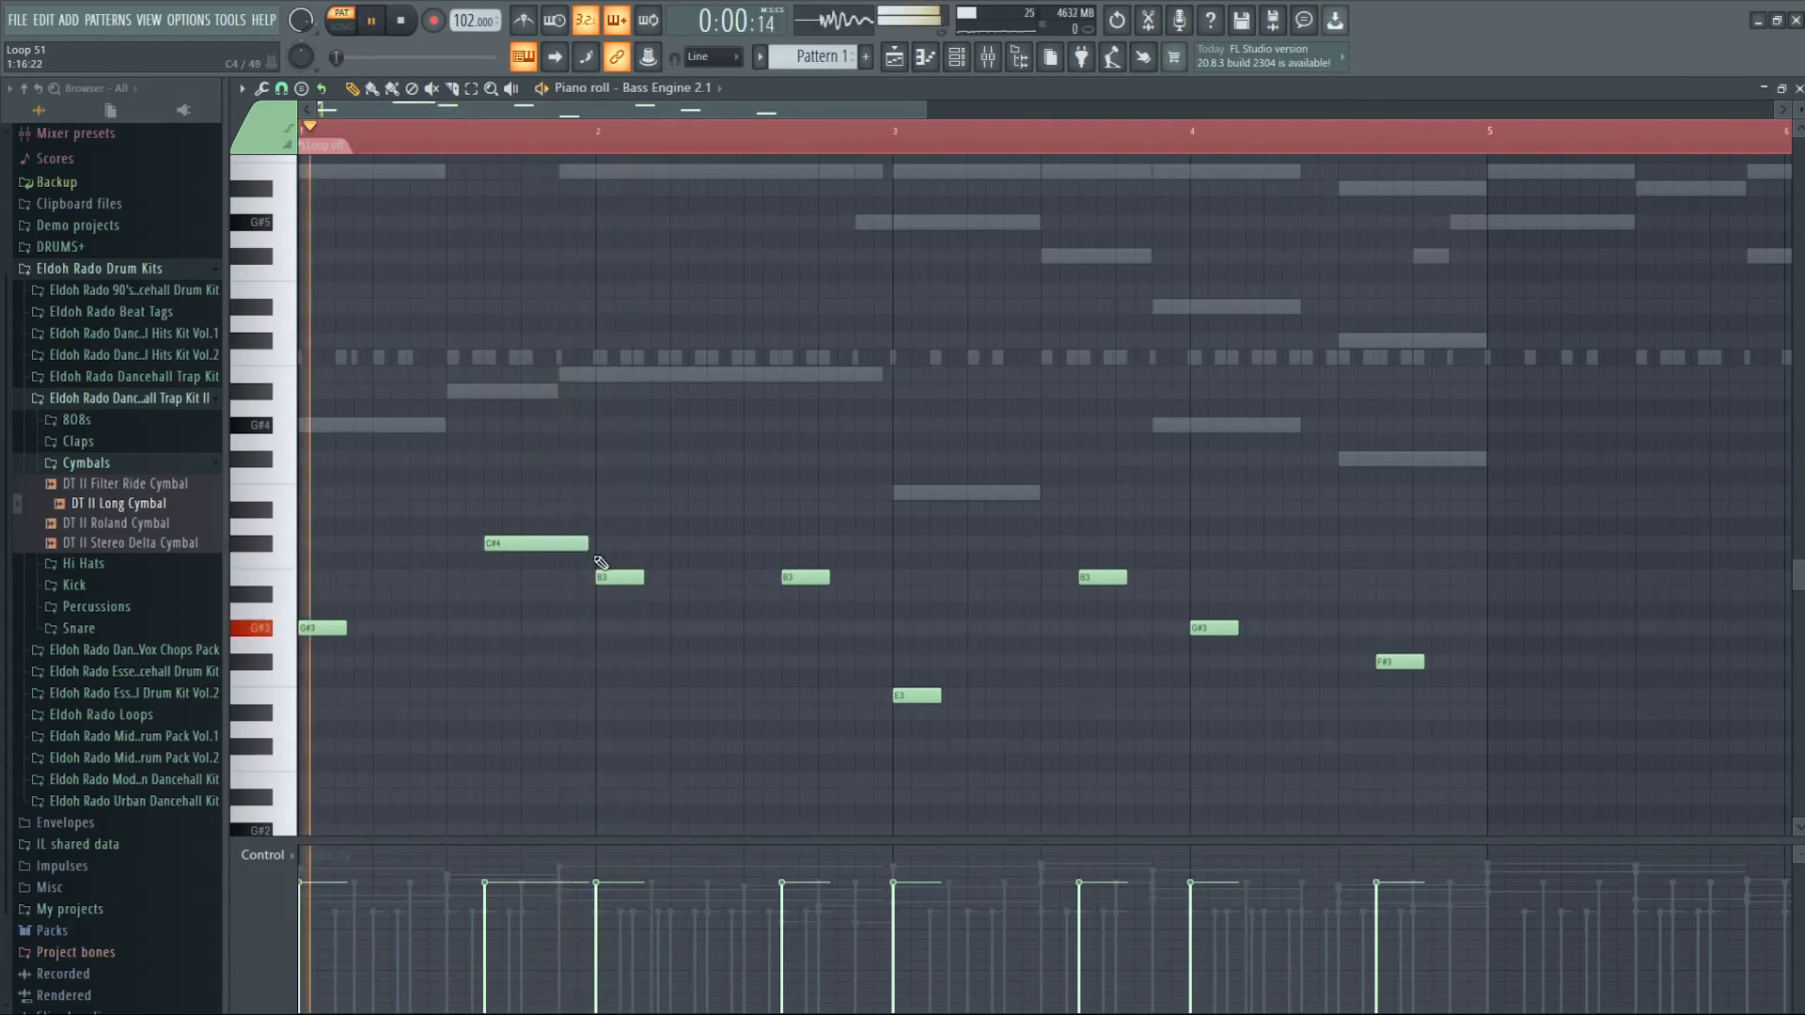
key("space")
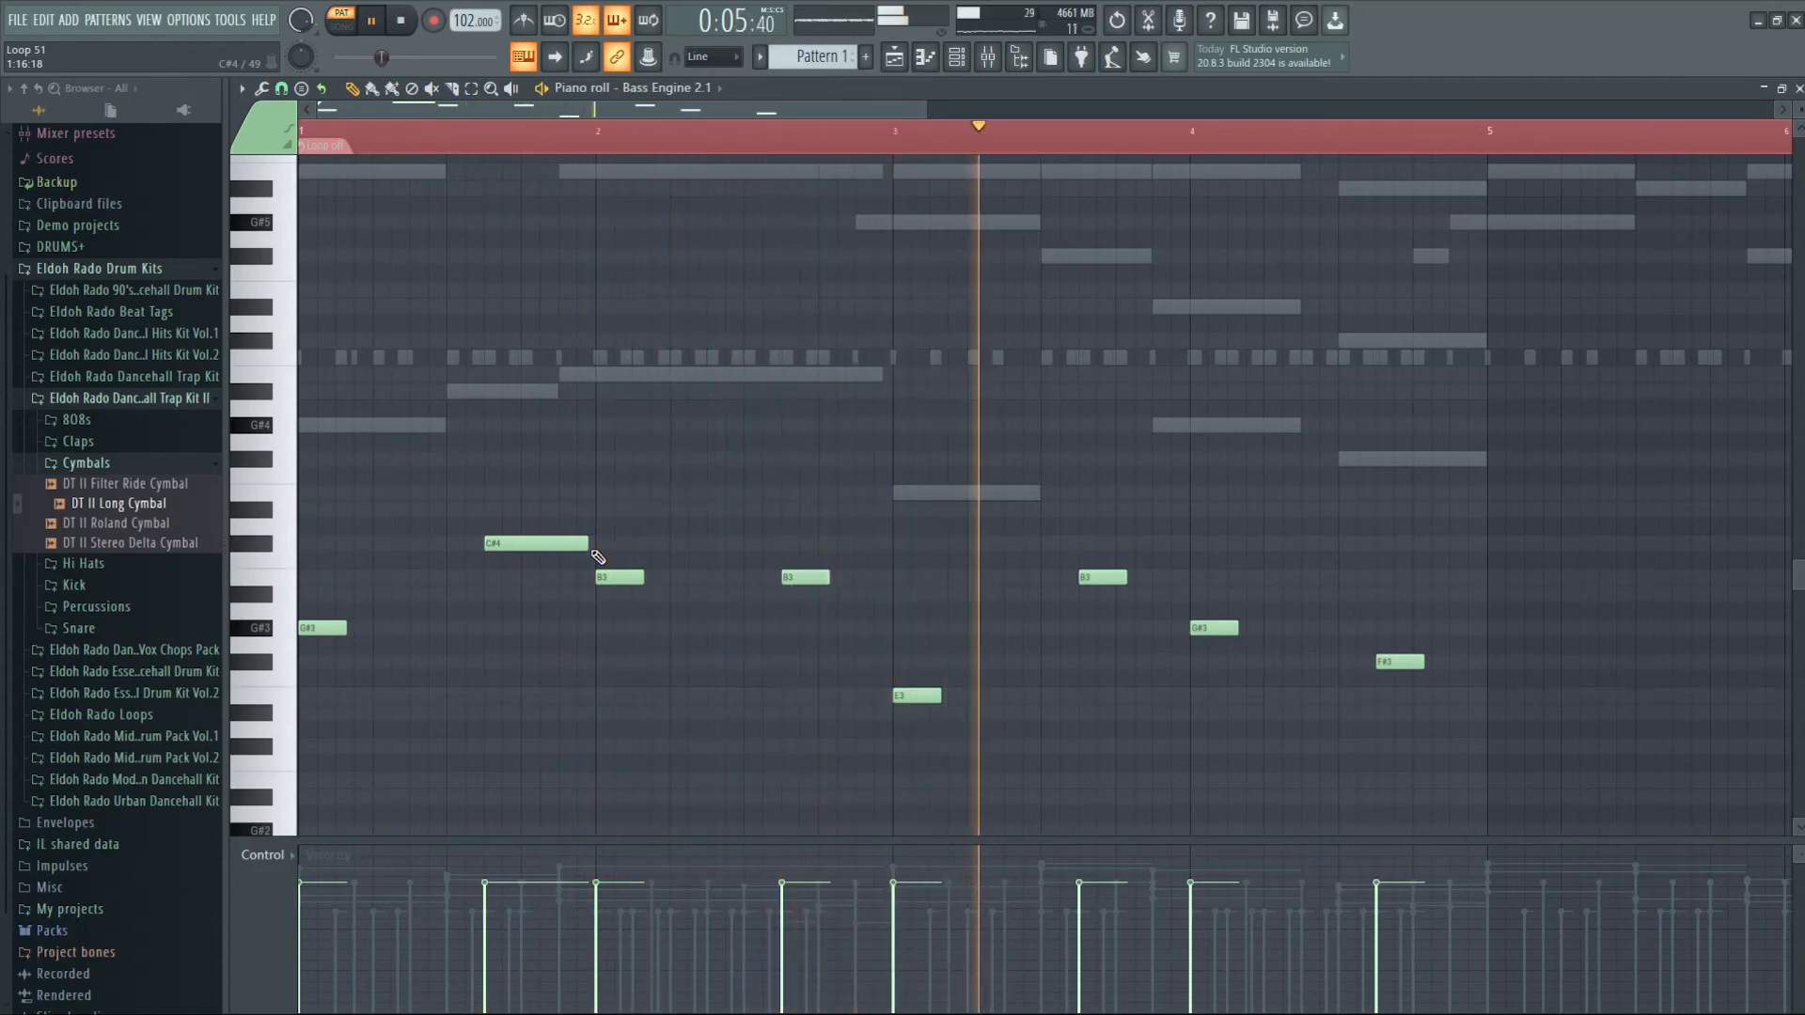
key("ctrl+z")
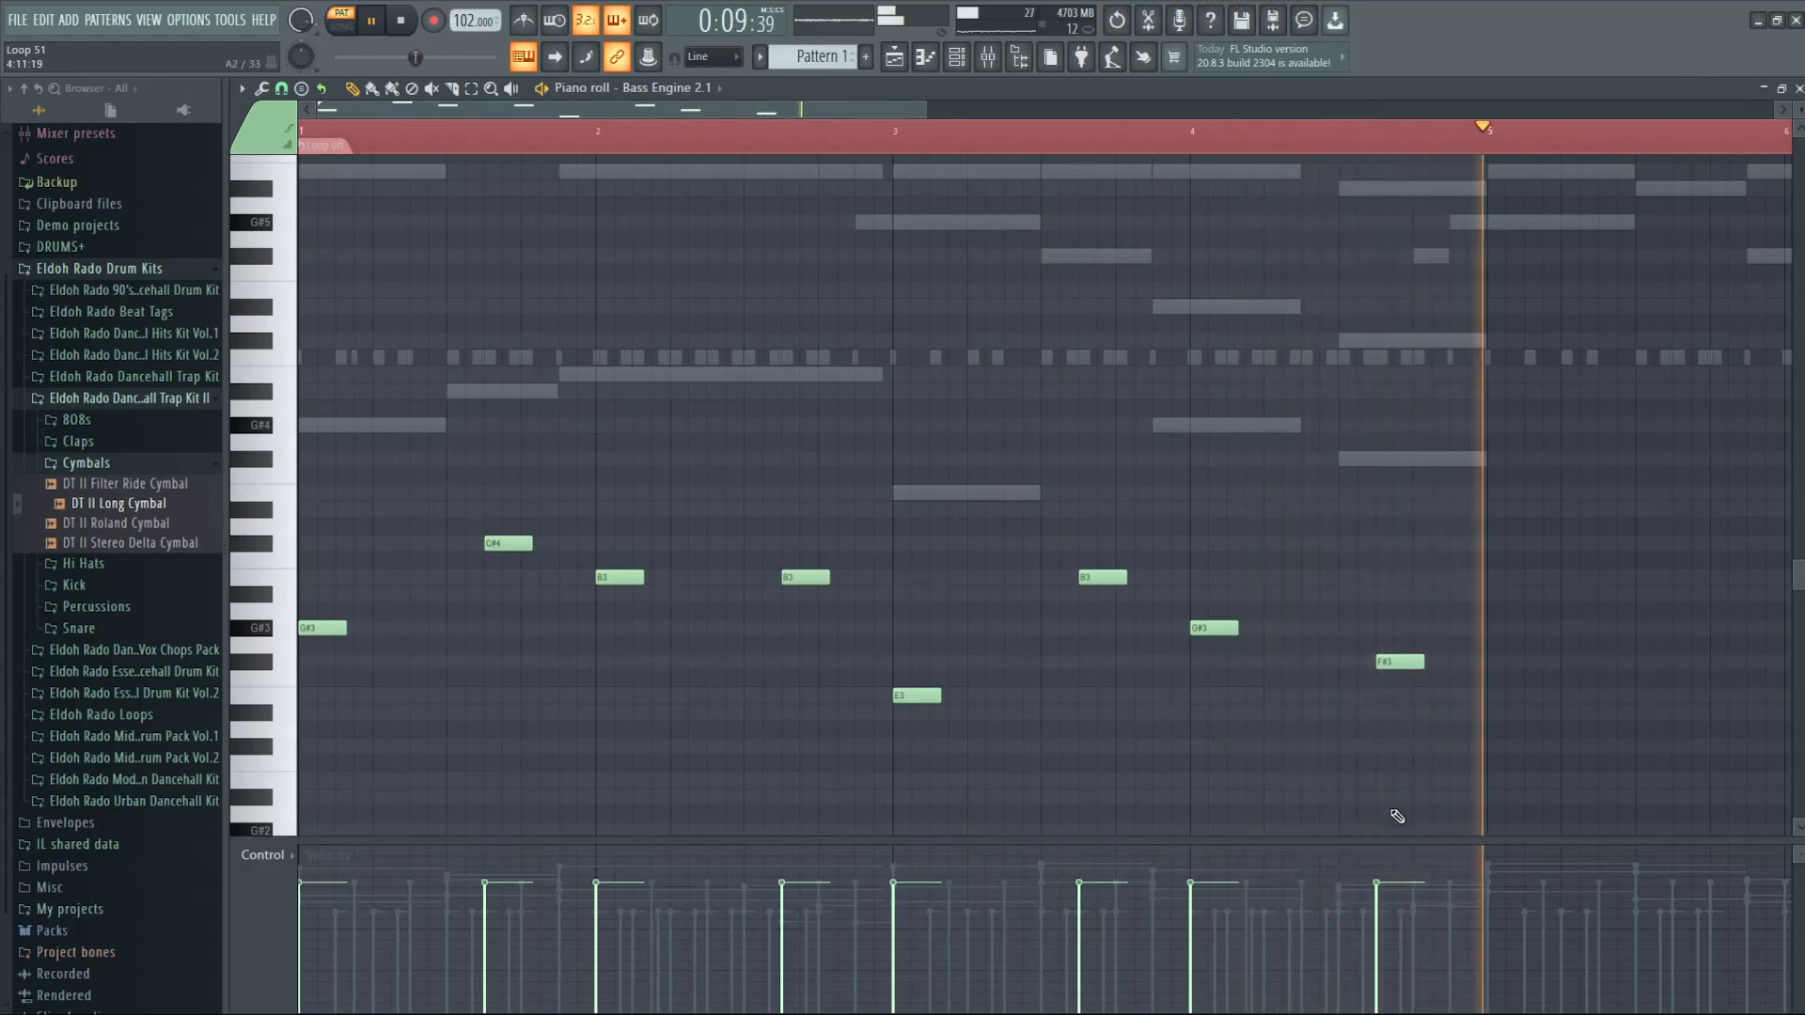
- Copy the four-bar bassline into bars 5 to 8, play it, and close the piano roll
key("space")
left_click_drag(1459, 827, 301, 401)
left_click_drag(328, 630, 1439, 626)
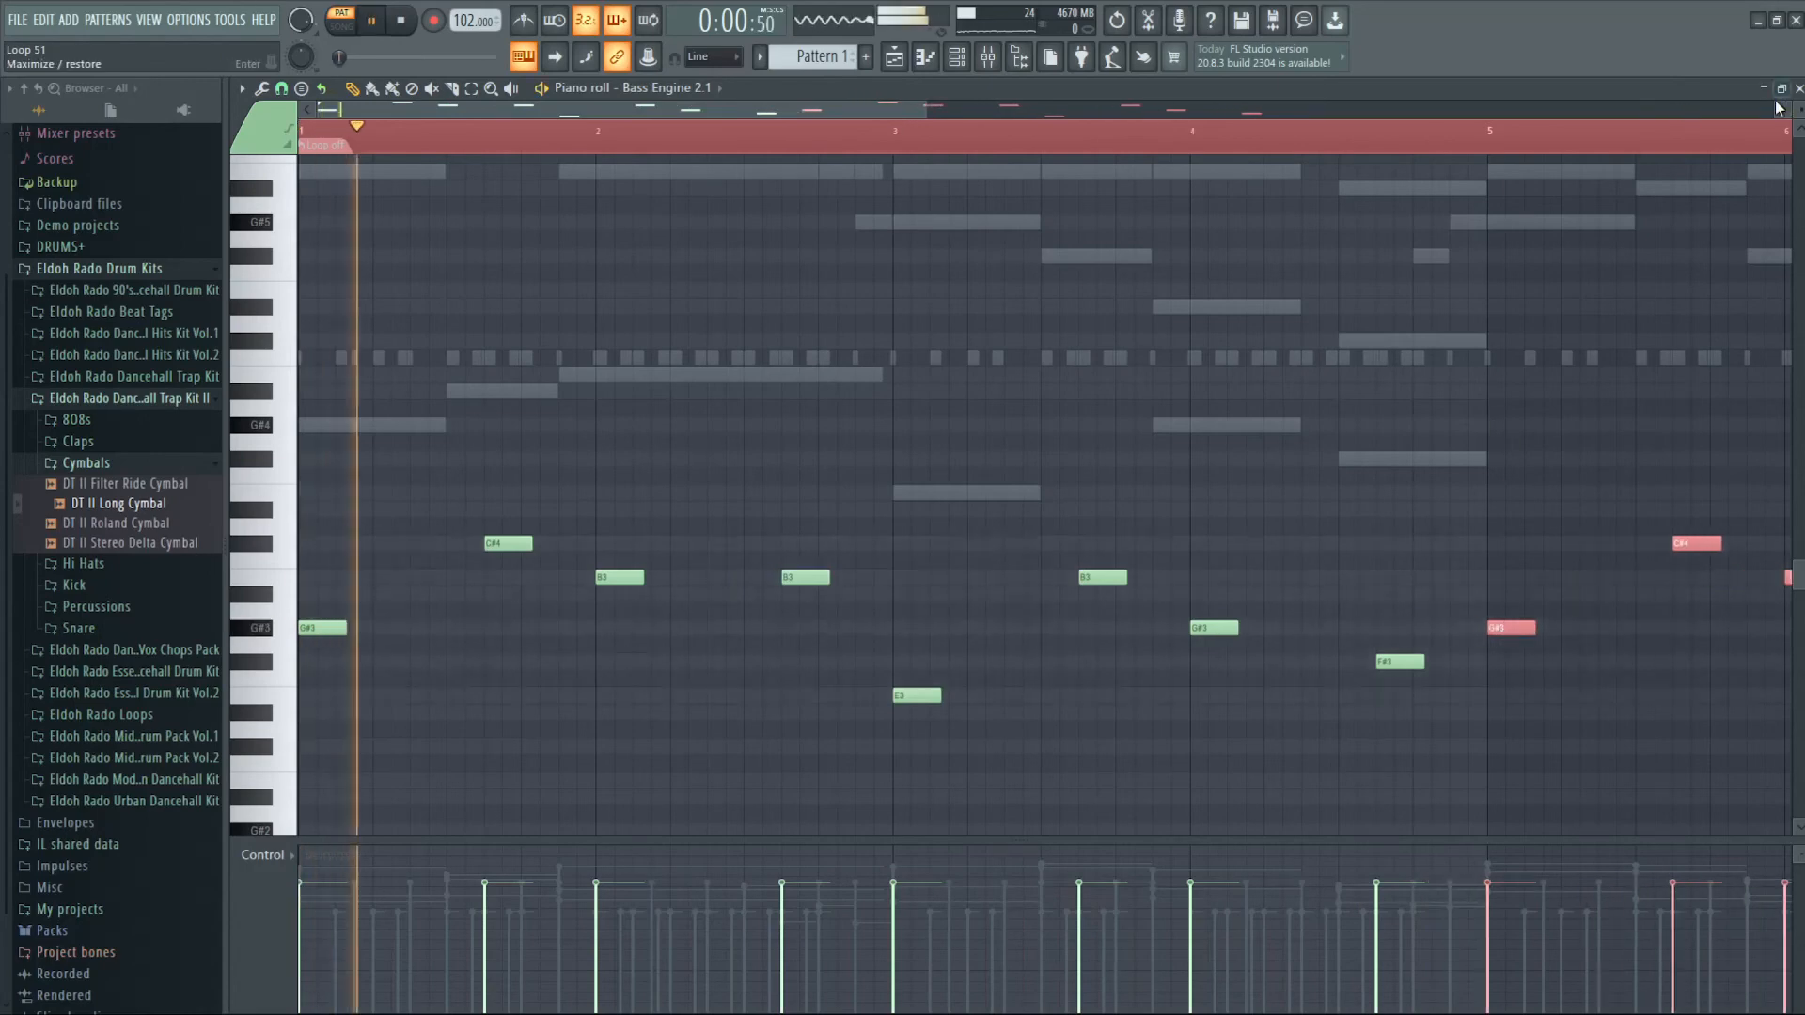
key("F7")
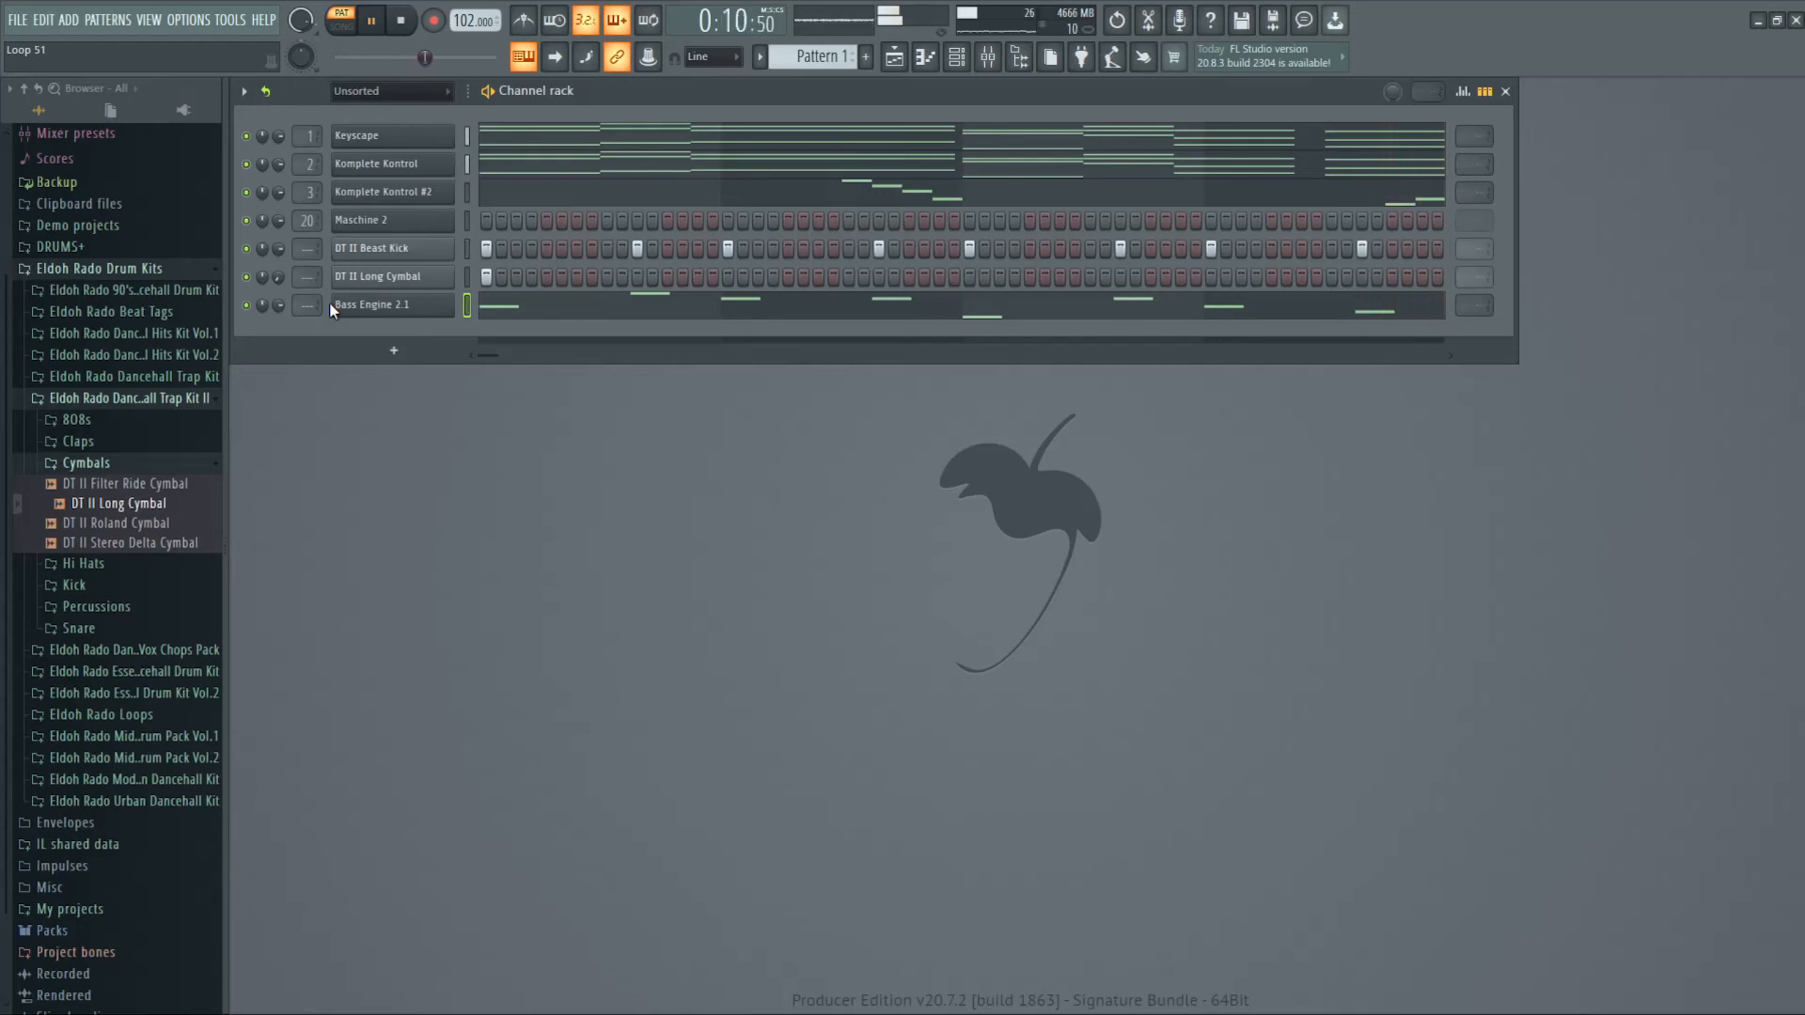
key("space")
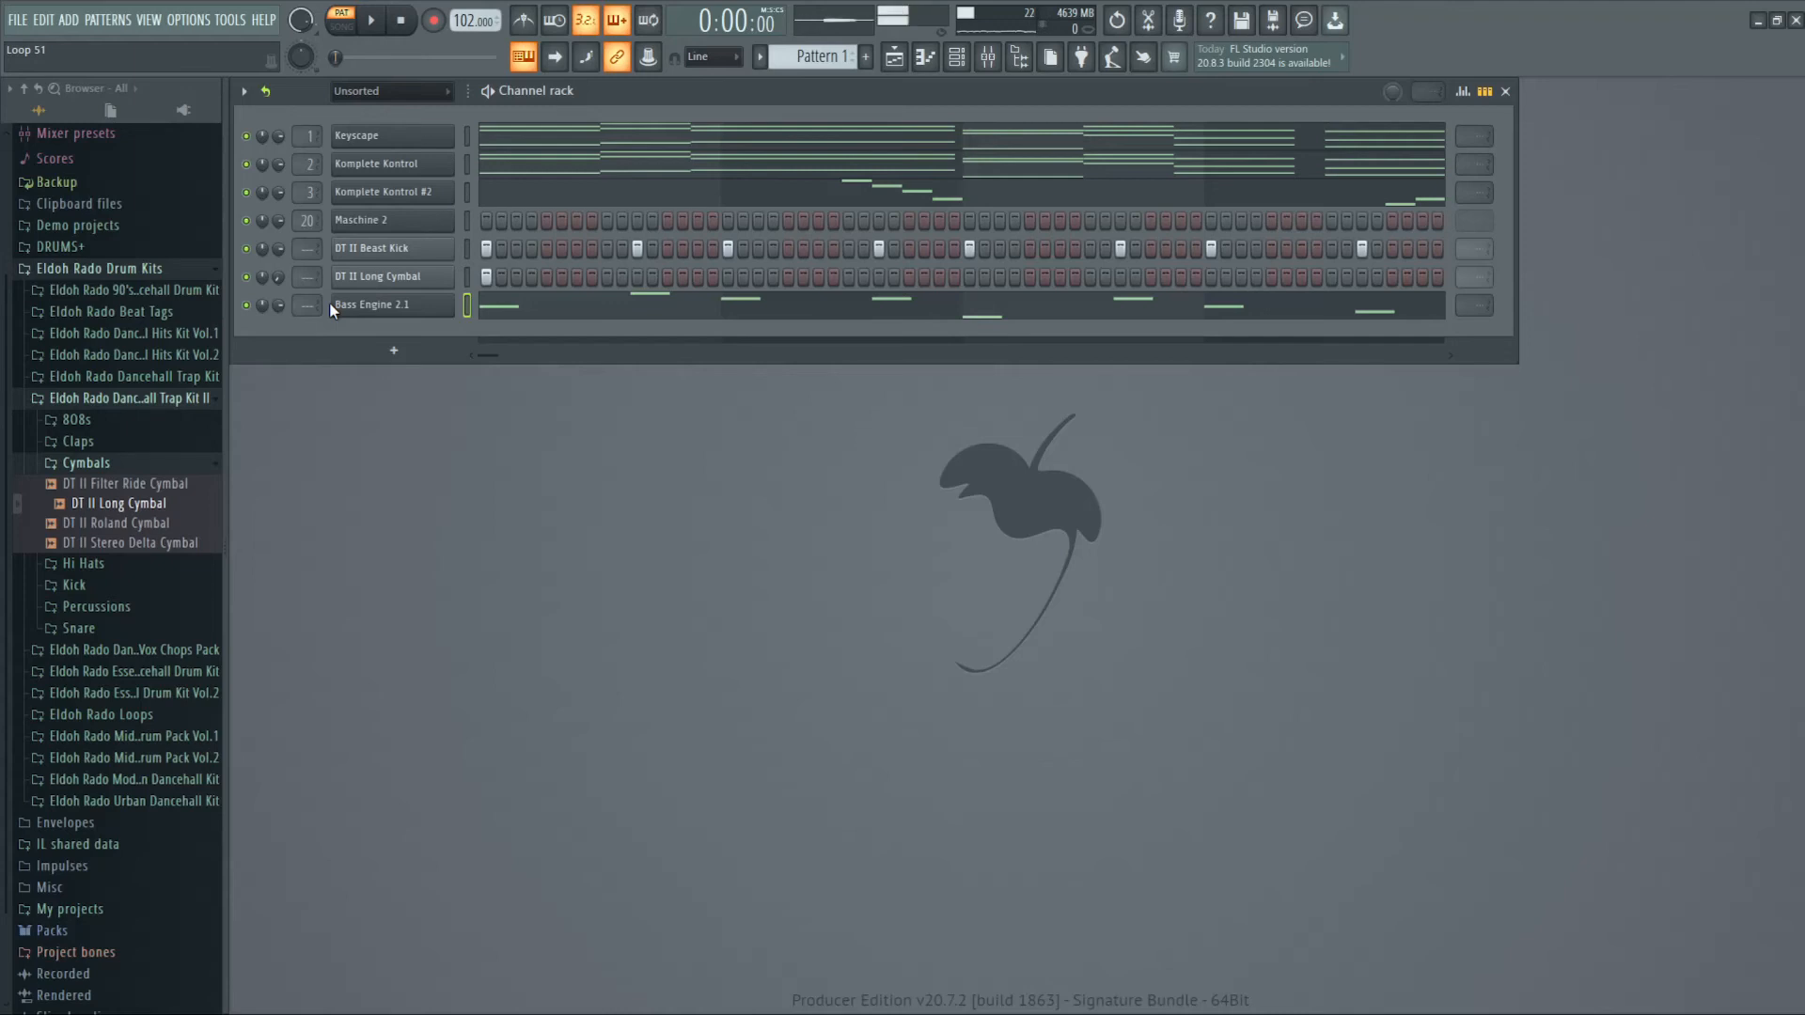
- Show the Maschine channel group in the channel rack and open the options of the Maschine Midi #2 channel
left_click(760, 57)
left_click(426, 92)
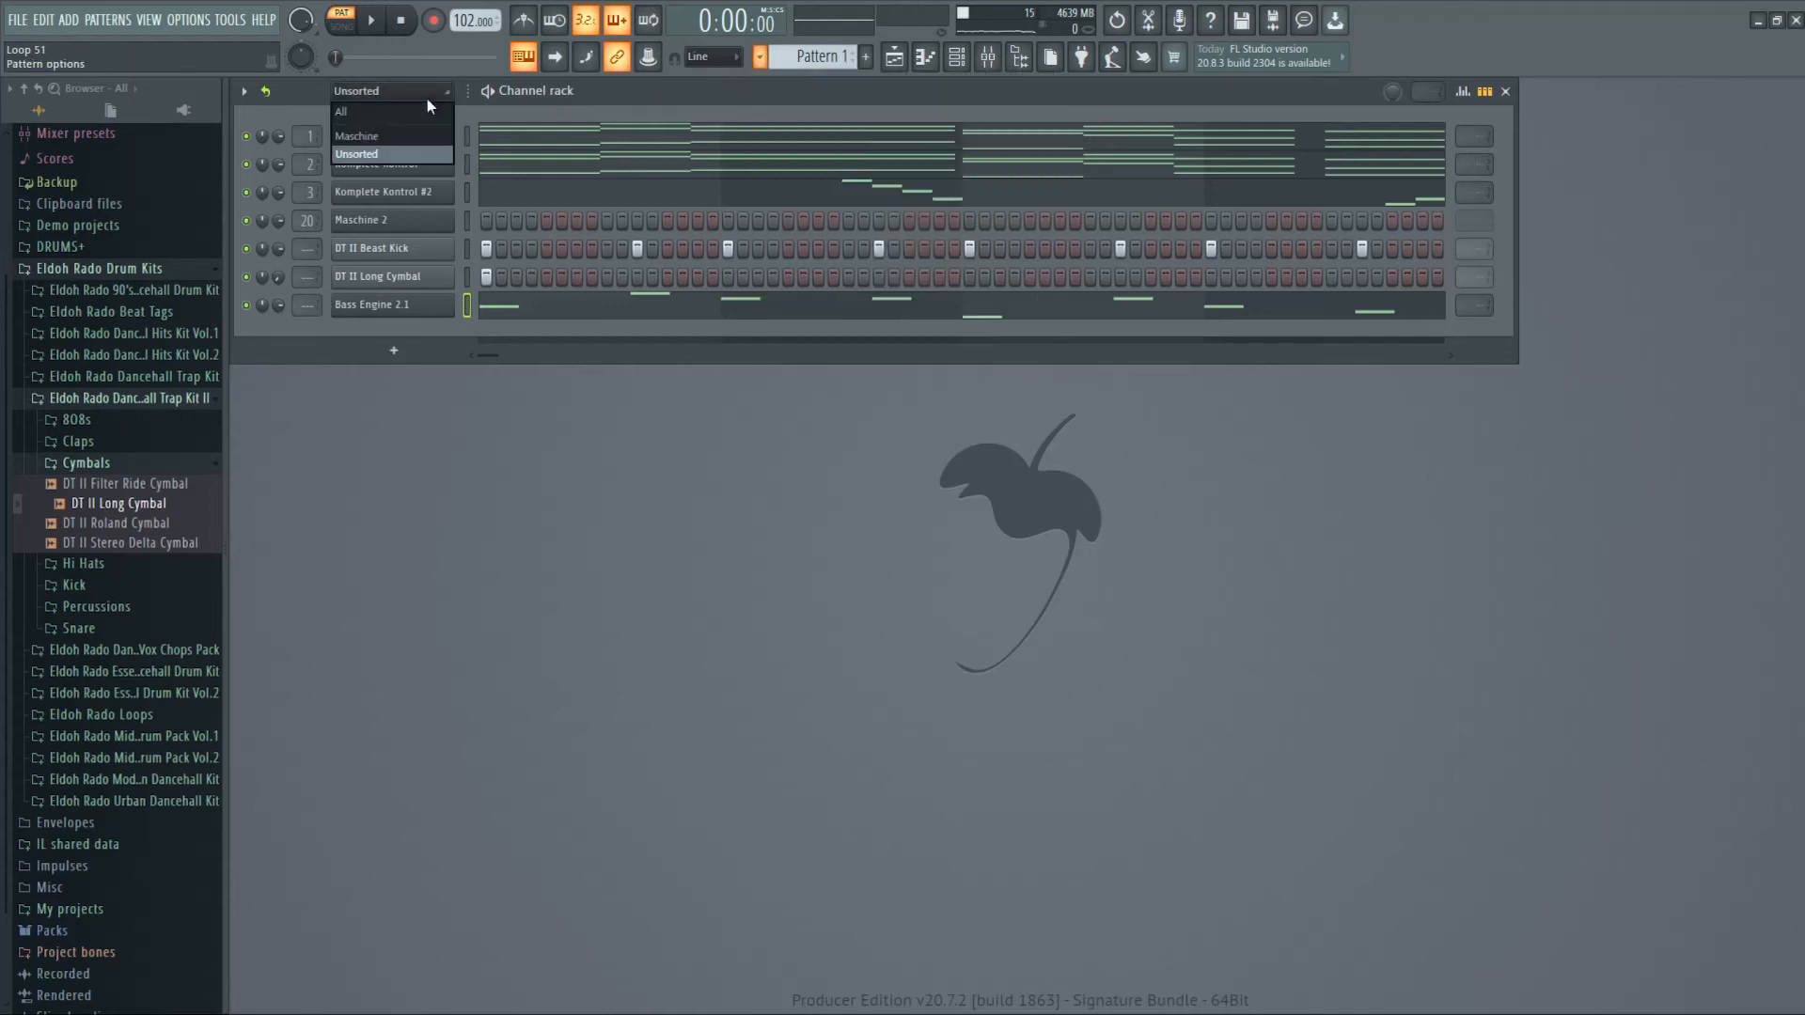
left_click(412, 140)
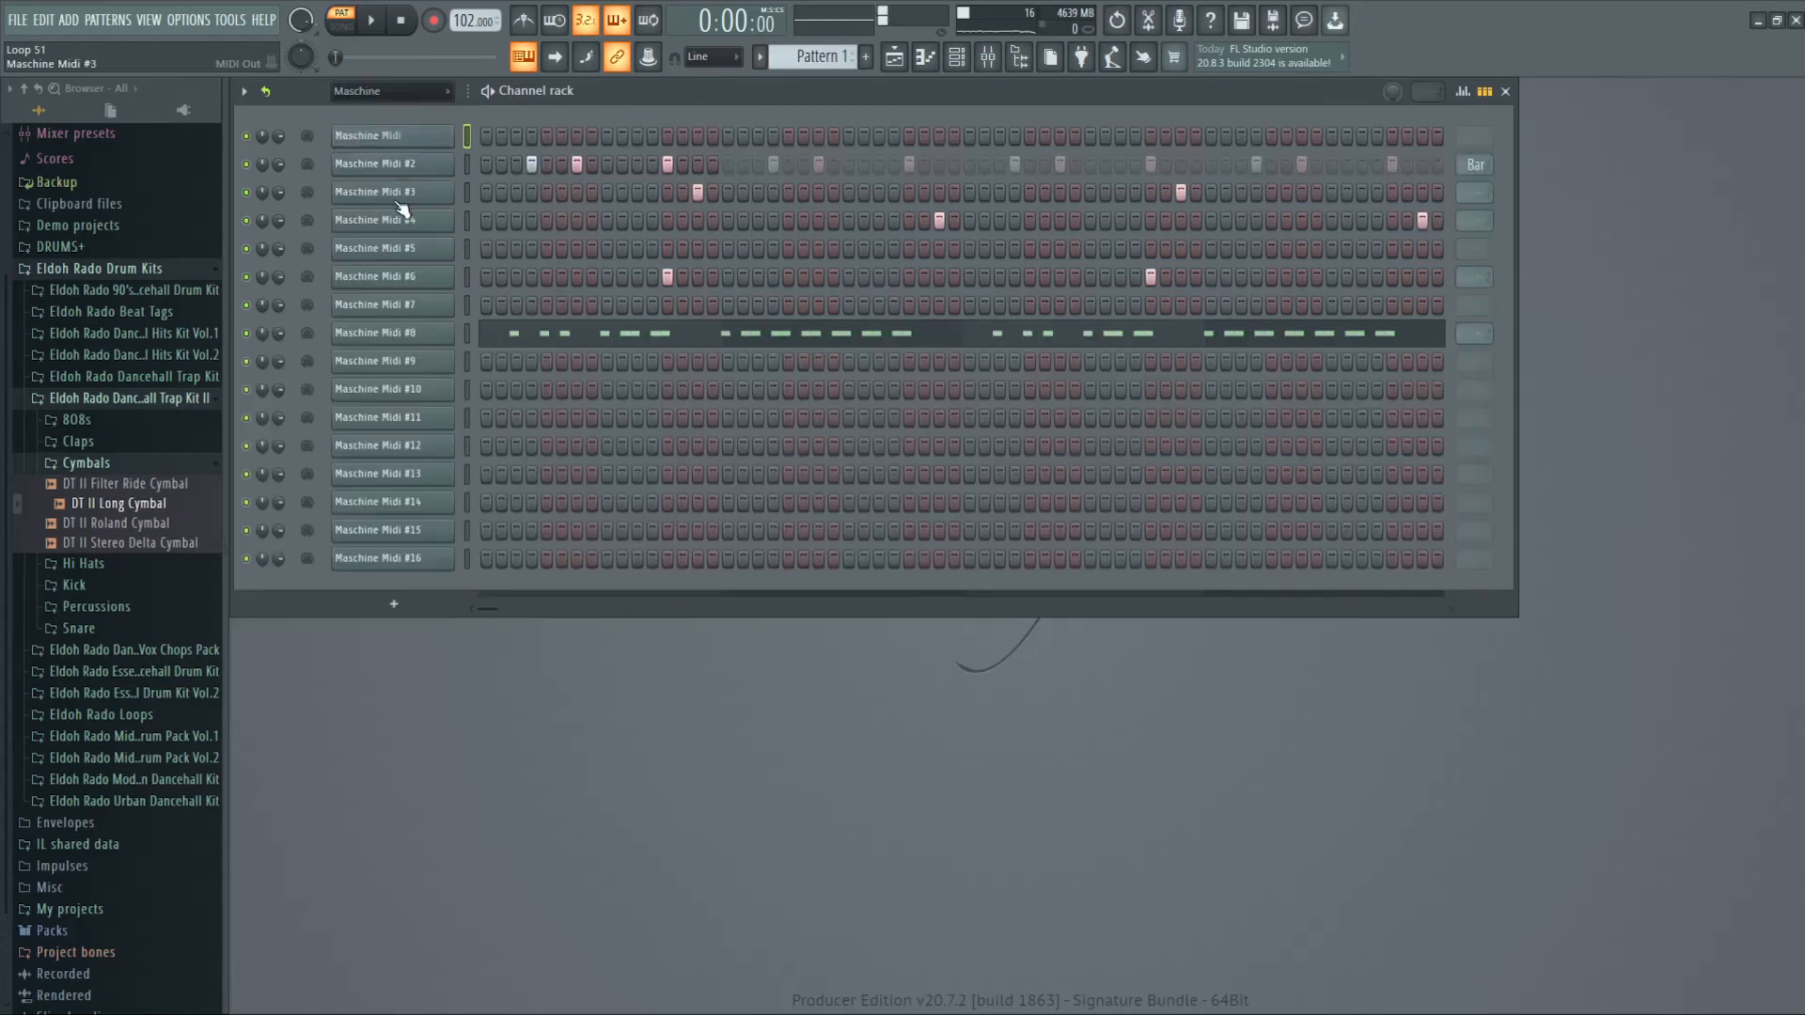
right_click(428, 163)
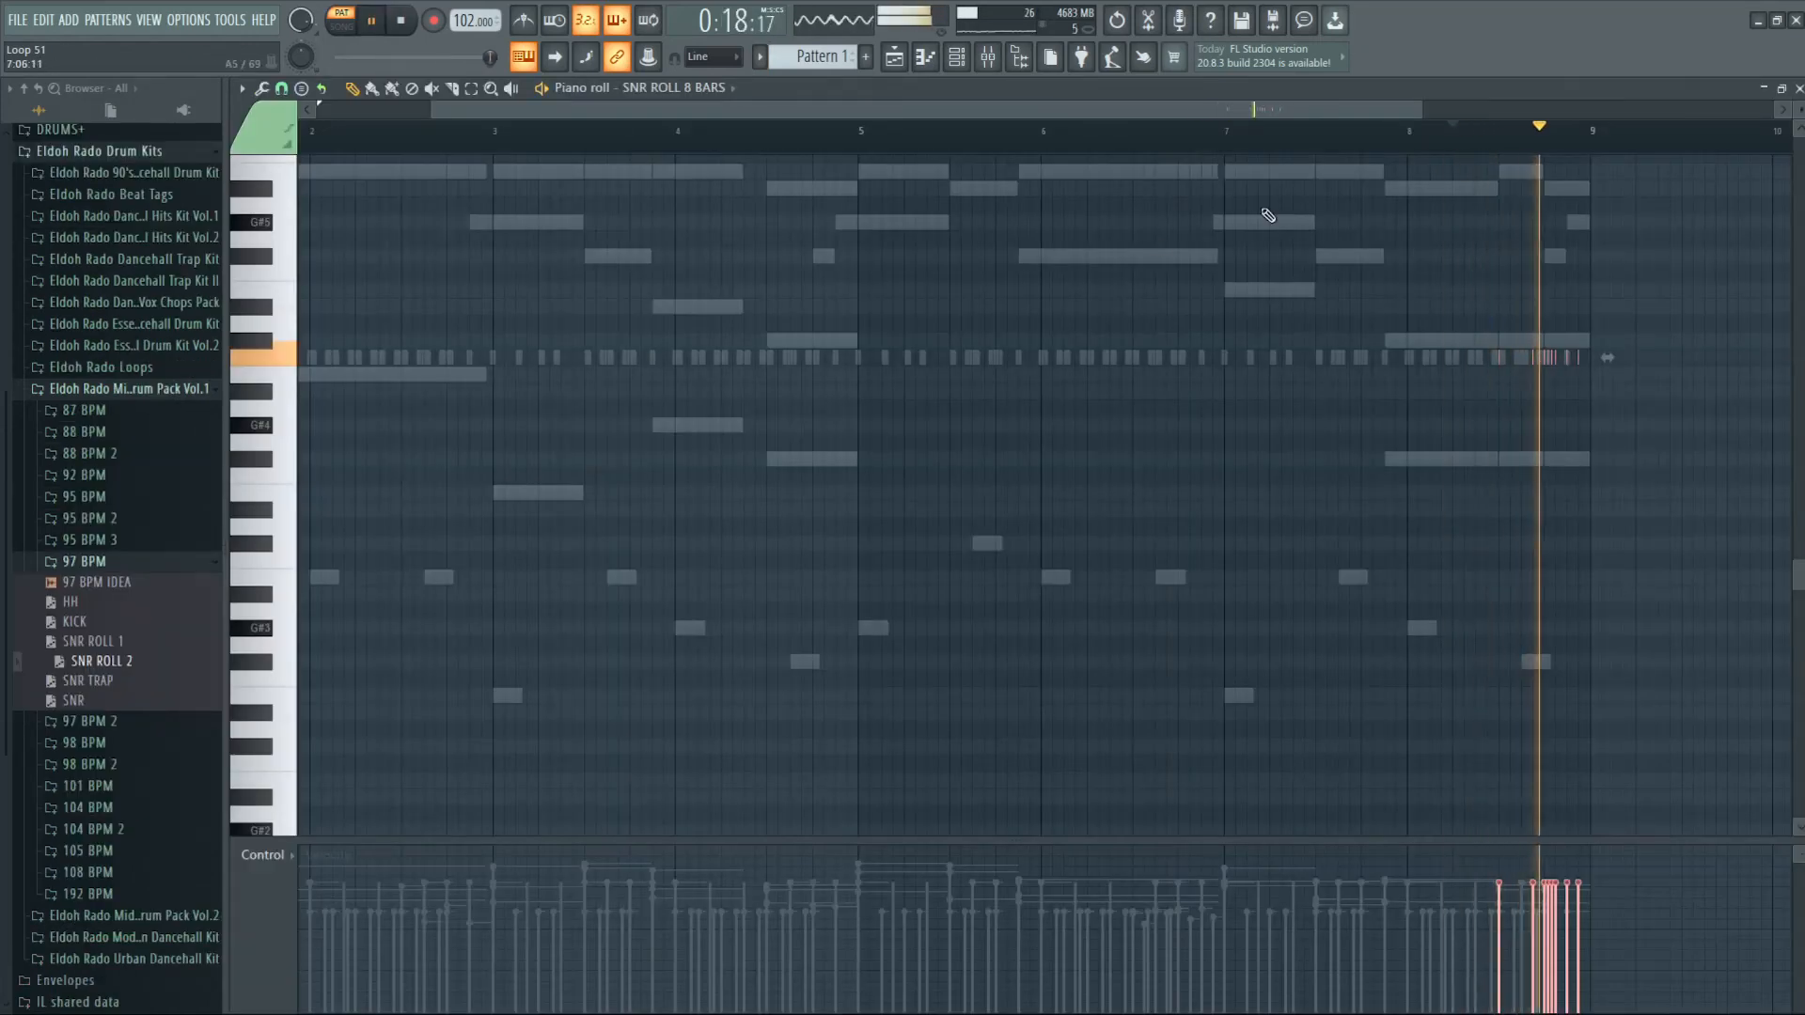
- Close the piano roll and replace the SNR ROLL 8 BARS channel's sample with DT II Roll Snare from the Trap Kit II Snare folder
left_click(1798, 88)
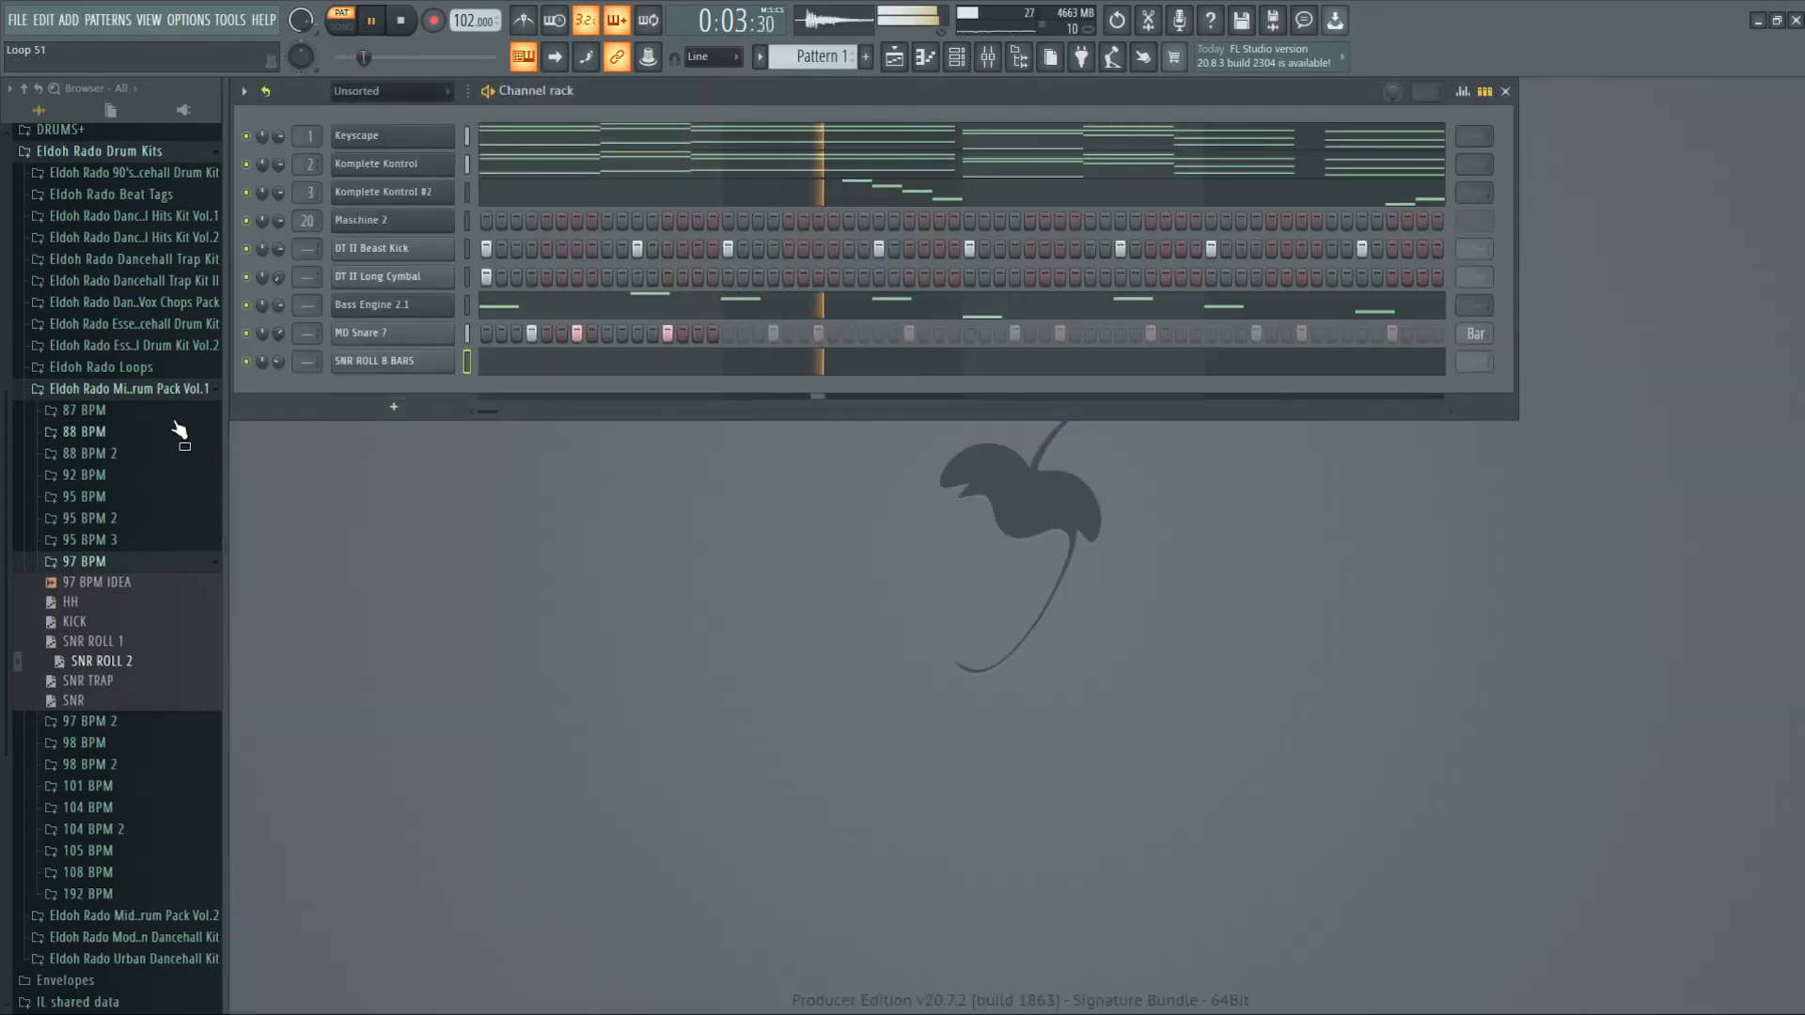
left_click(179, 389)
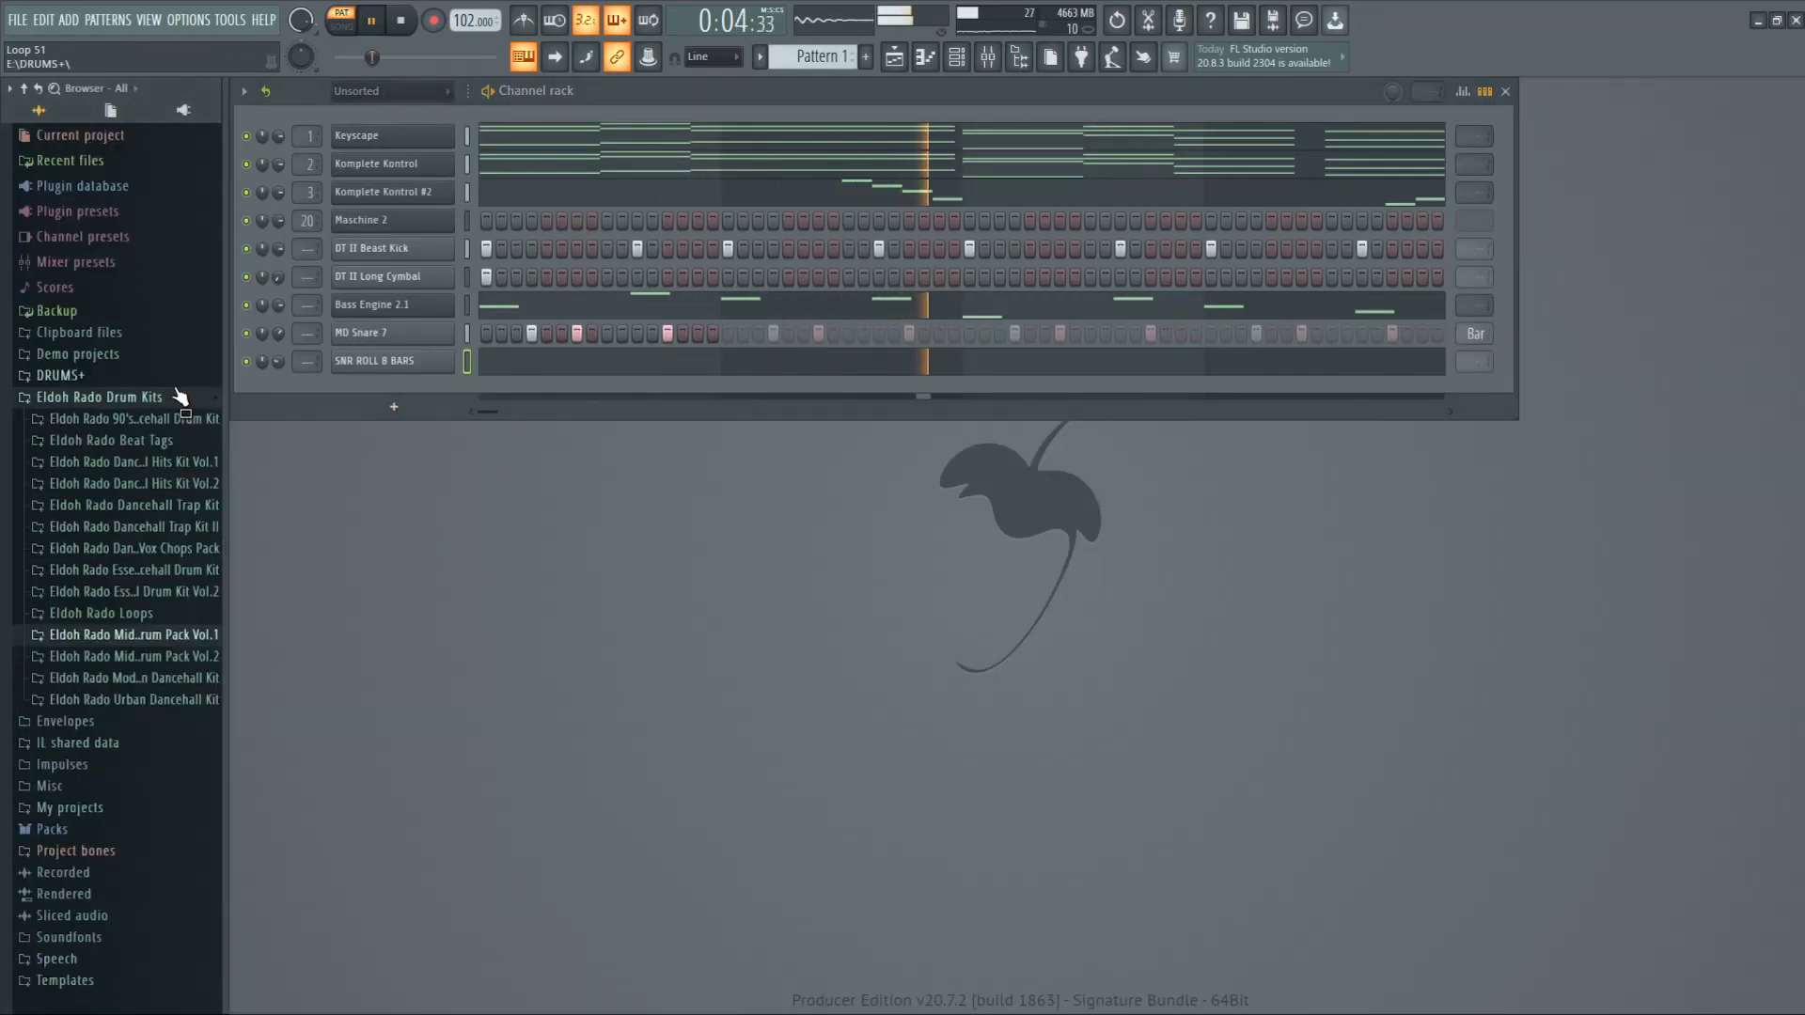
left_click(141, 527)
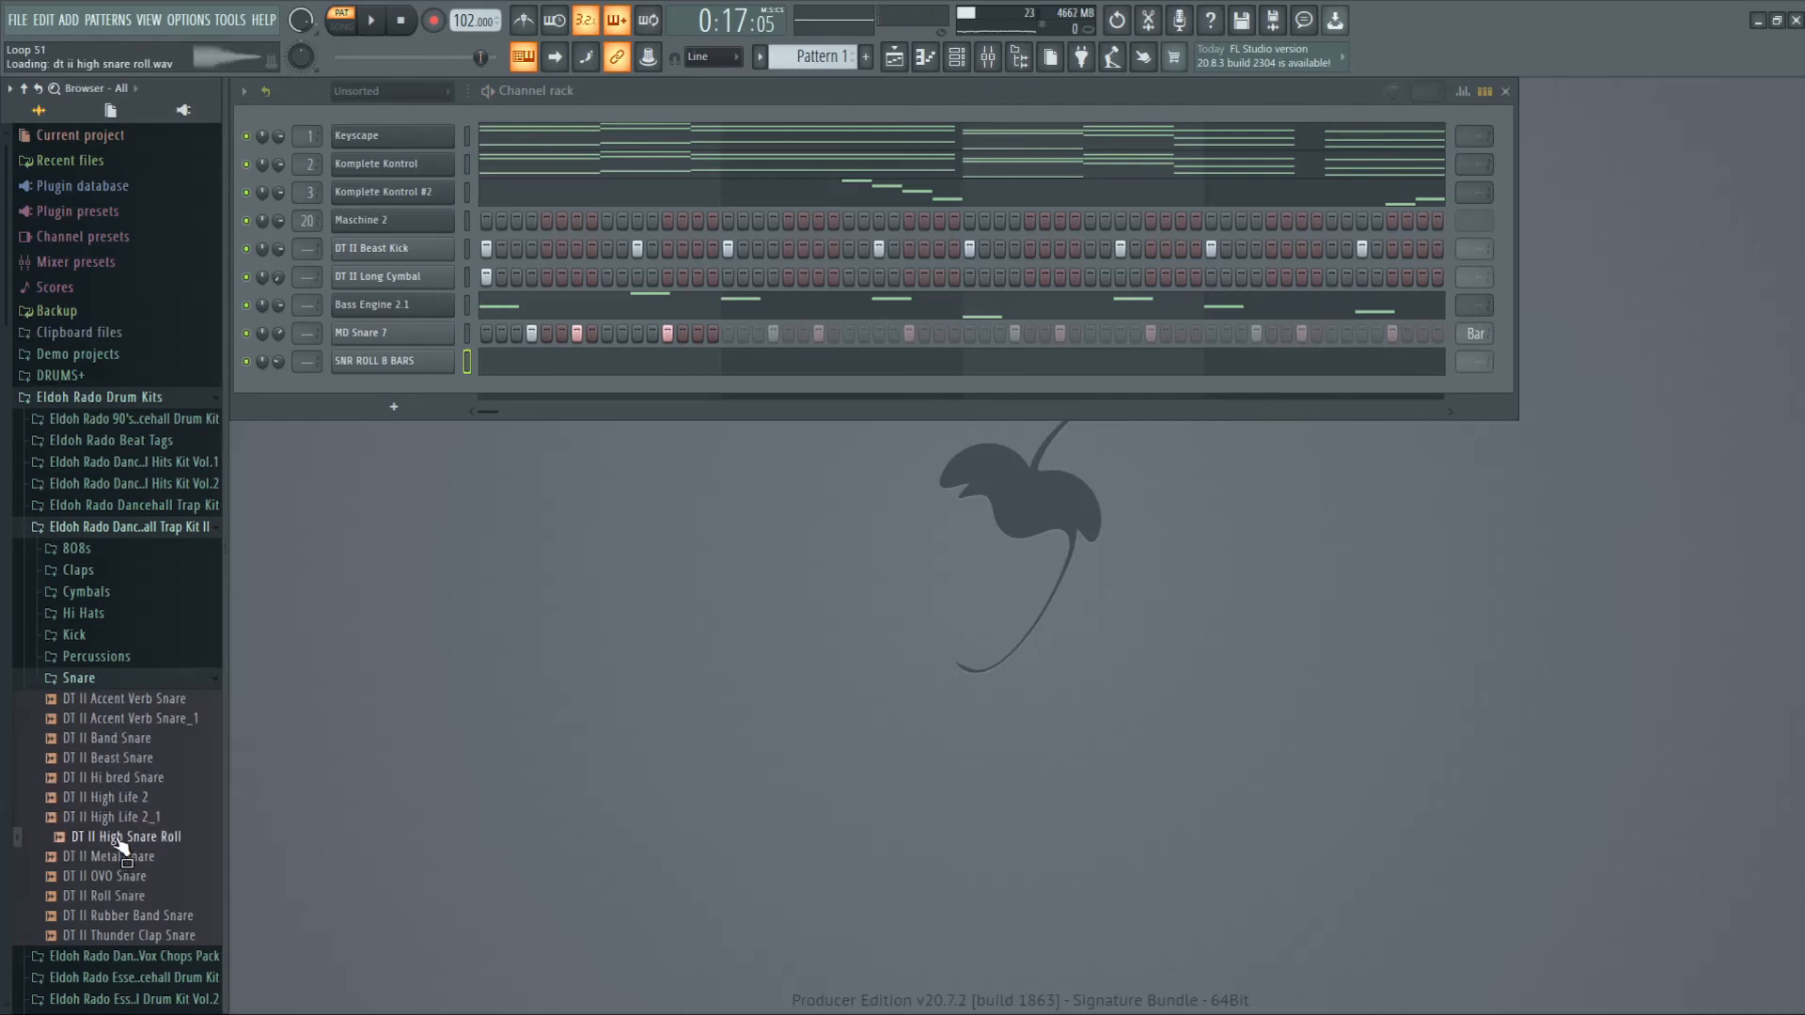
left_click_drag(359, 458, 406, 359)
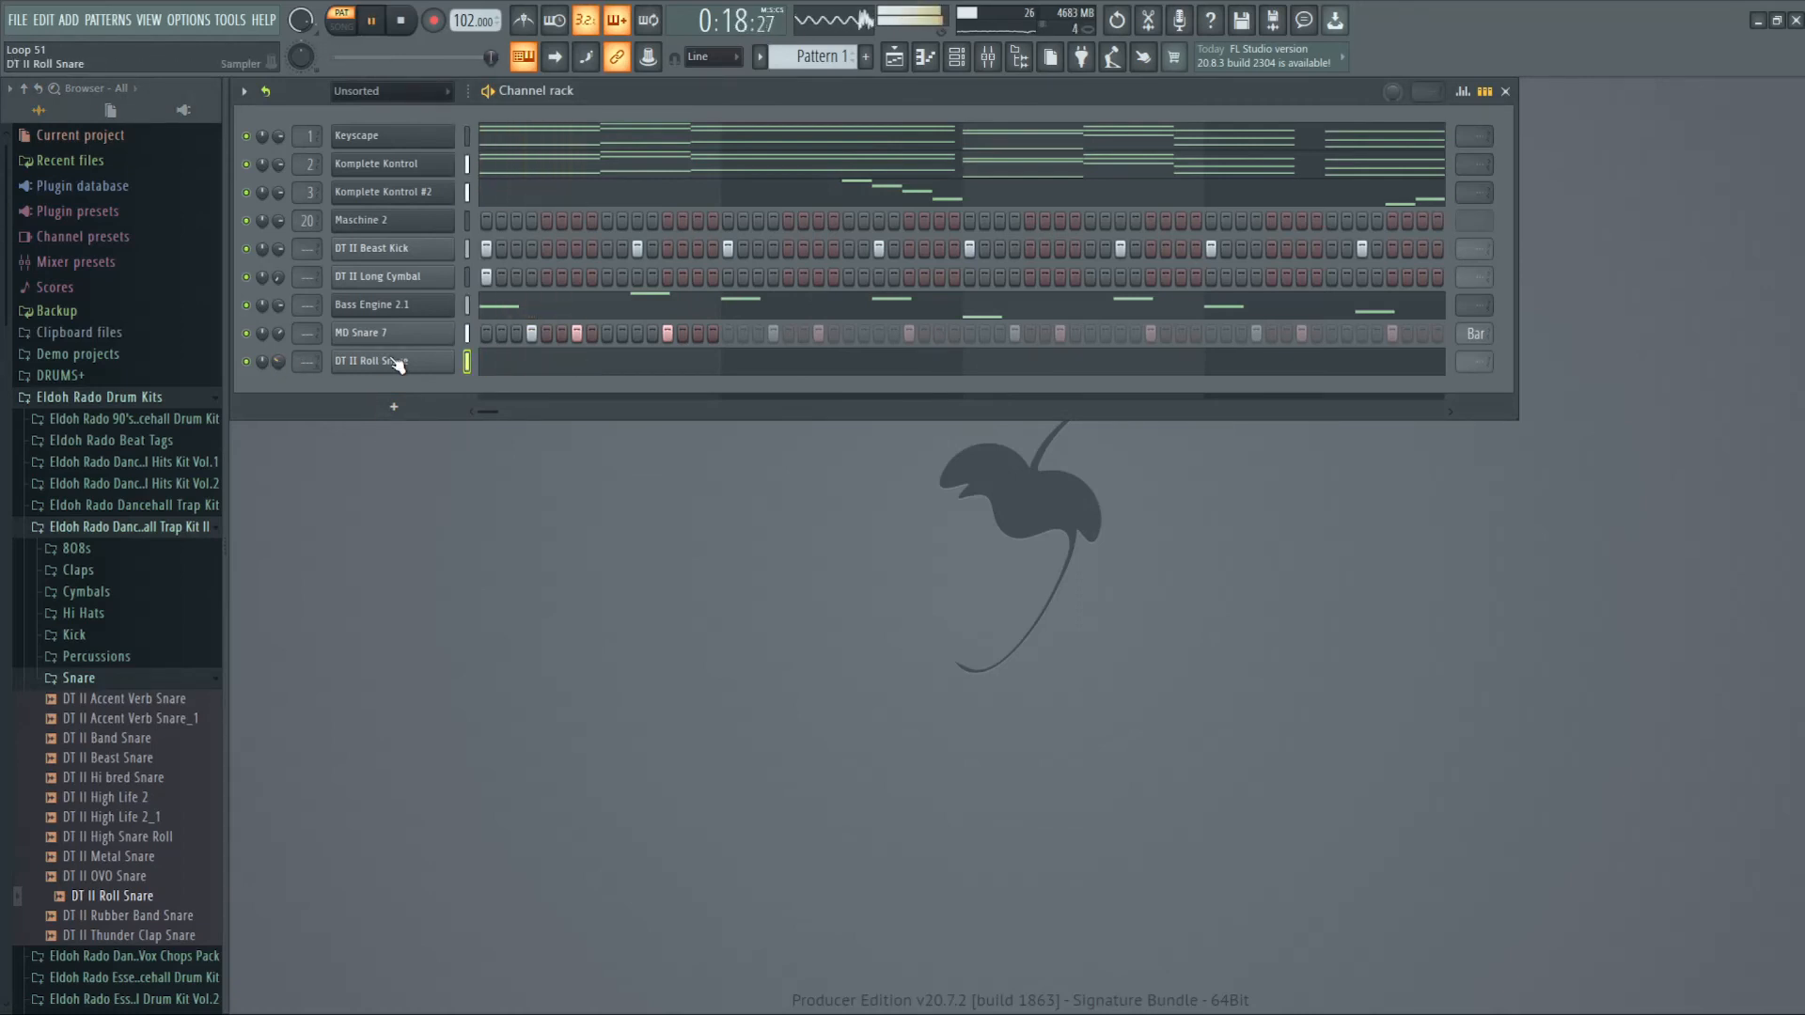
- Raise the fast DT II Roll Snare notes at the end of bar 8 by one octave, then shift them down two steps
right_click(444, 357)
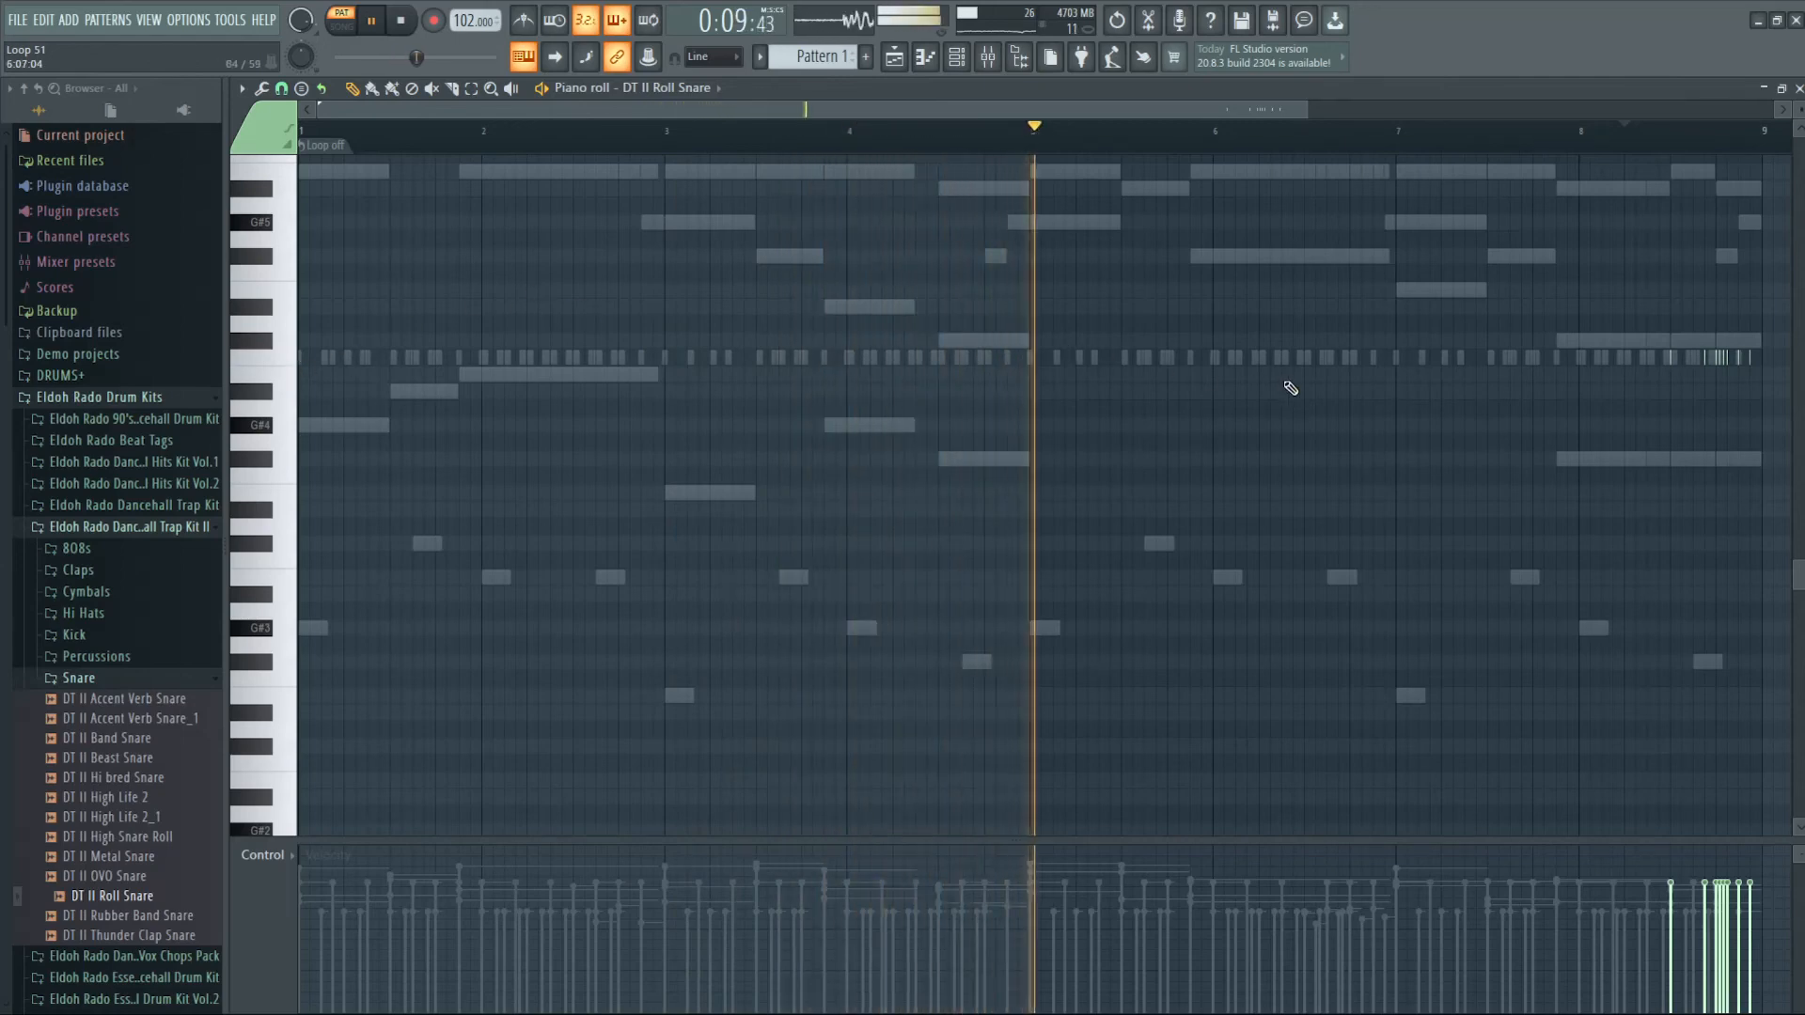
left_click_drag(1769, 404, 1671, 341)
key("ctrl+Up")
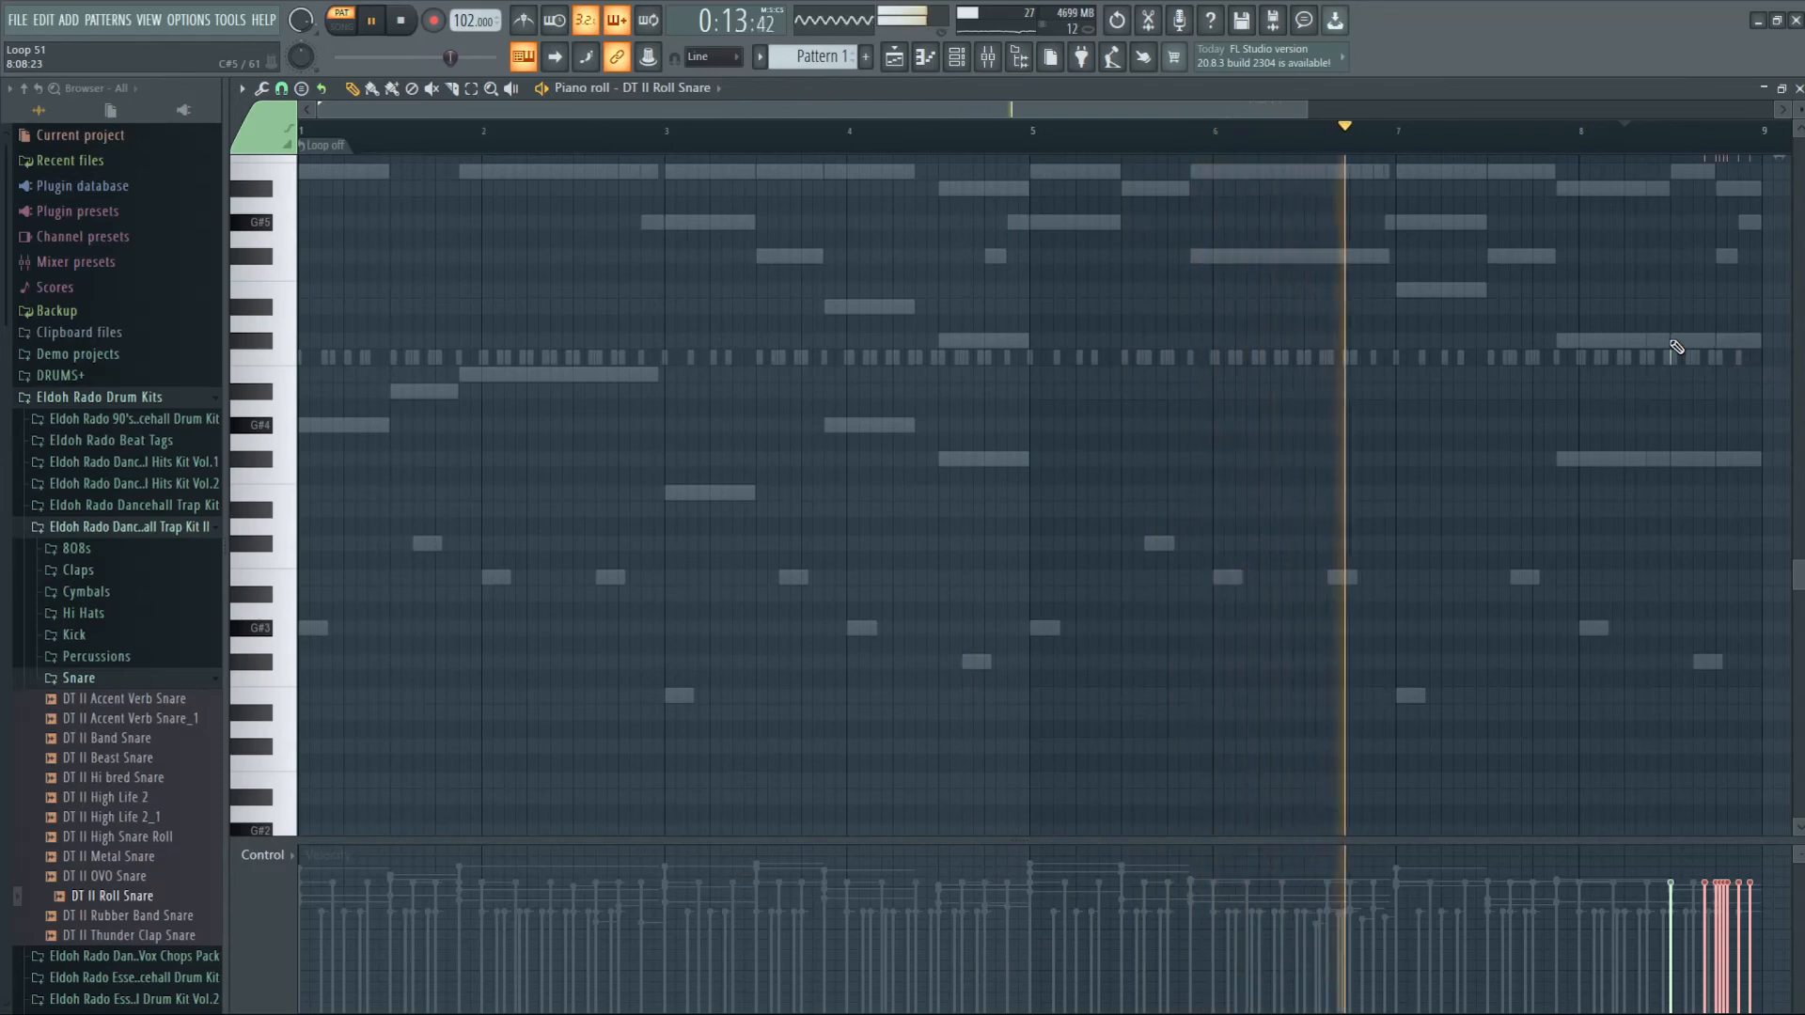
scroll(1676, 346, "up", 3)
key("Down")
key("Down")
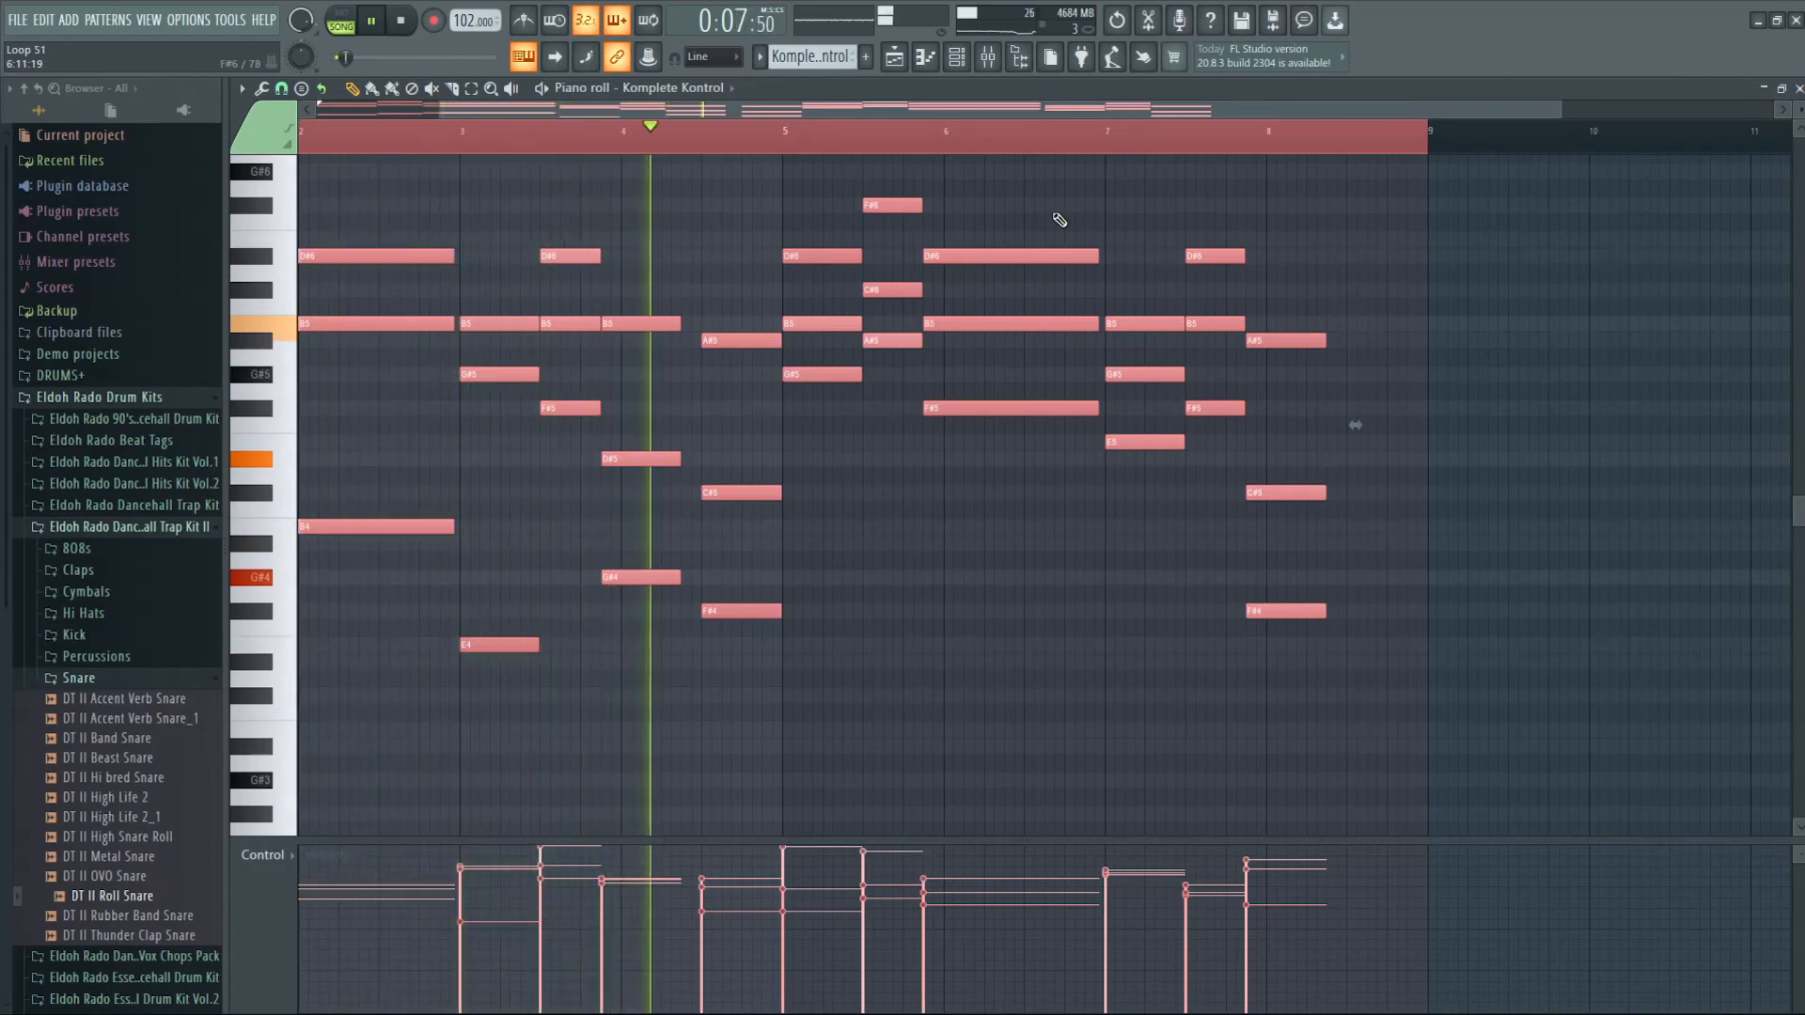
- Try several randomizer seeds on the Komplete Kontrol note levels during playback, then close the randomizer without accepting and stop playback
key("alt+r")
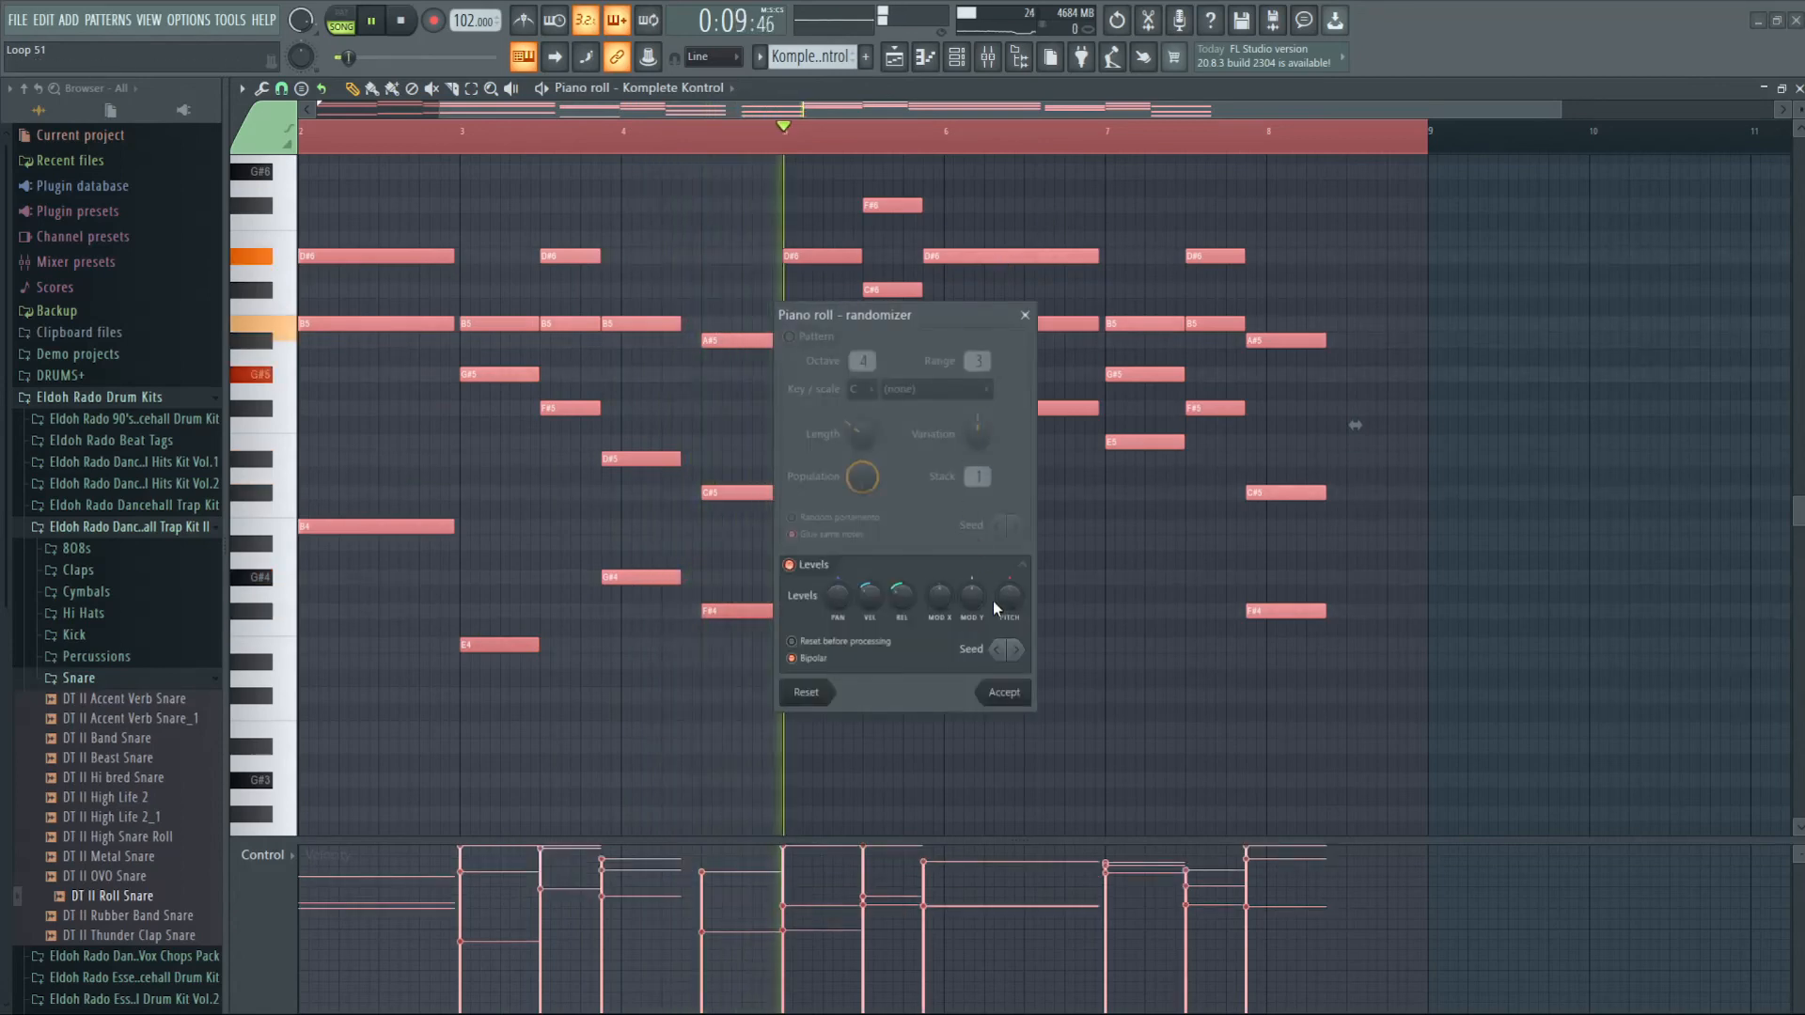
left_click(1019, 656)
key("space")
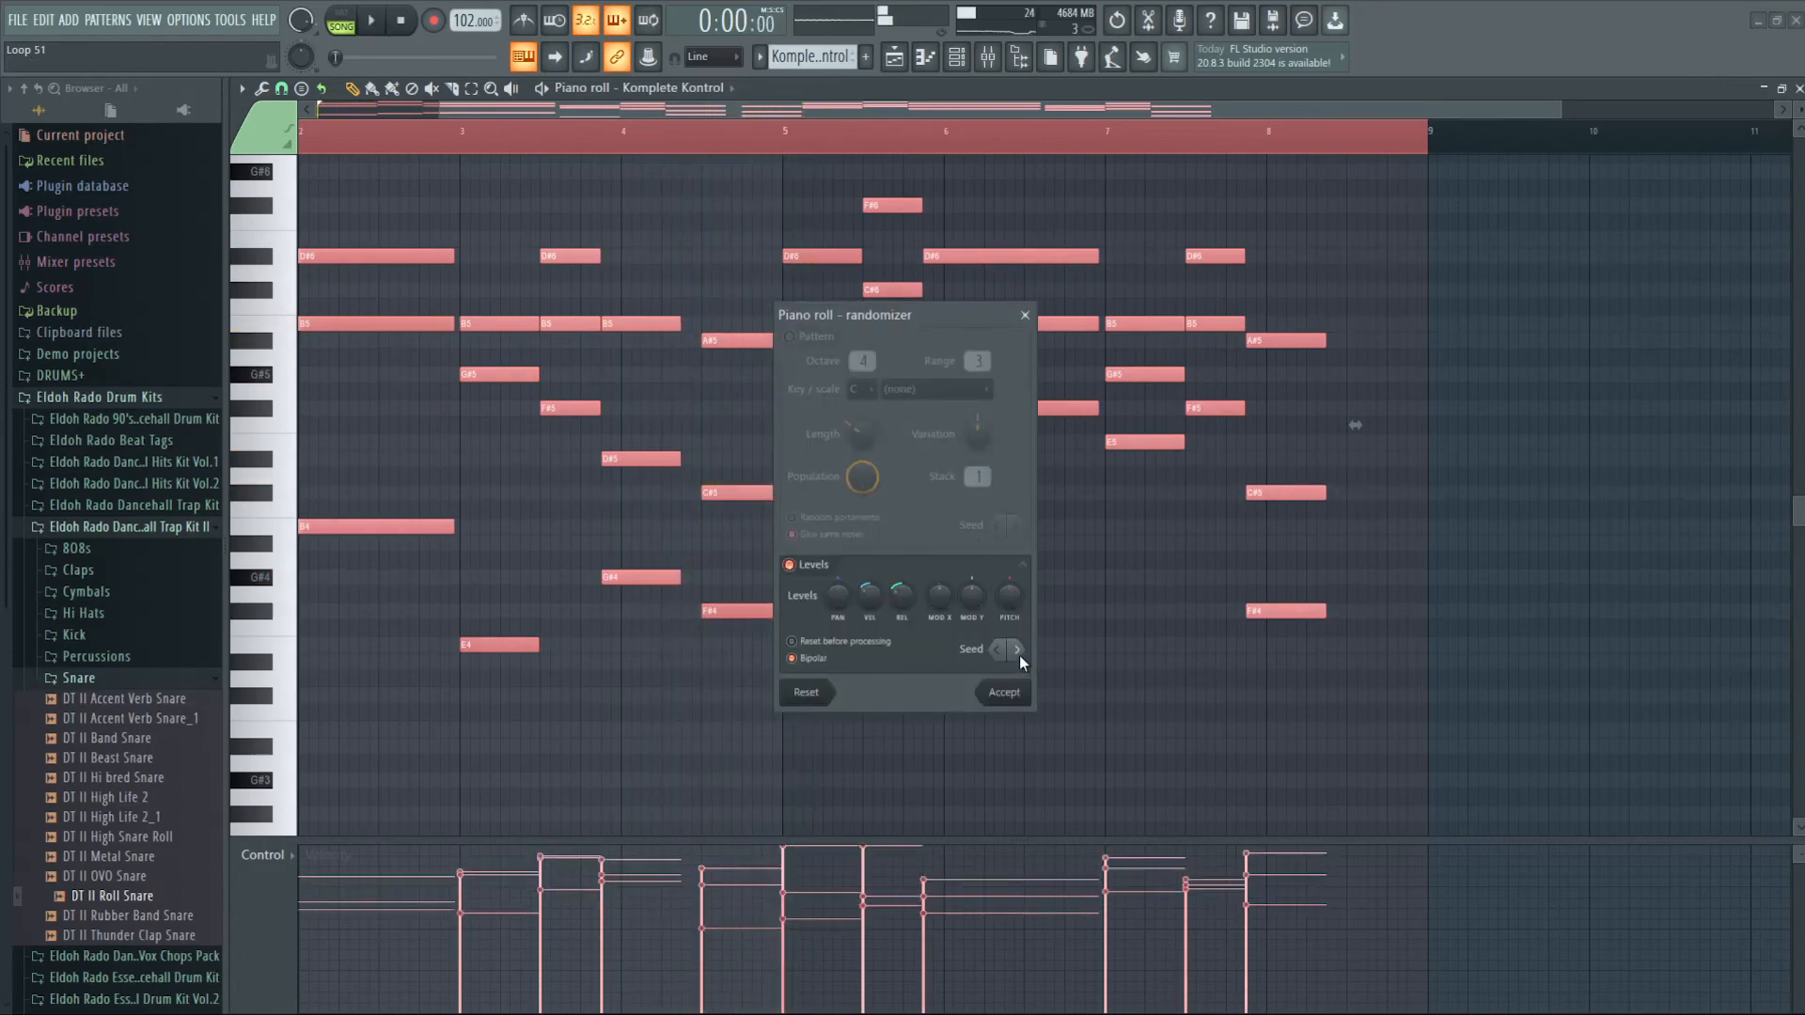
left_click(1019, 656)
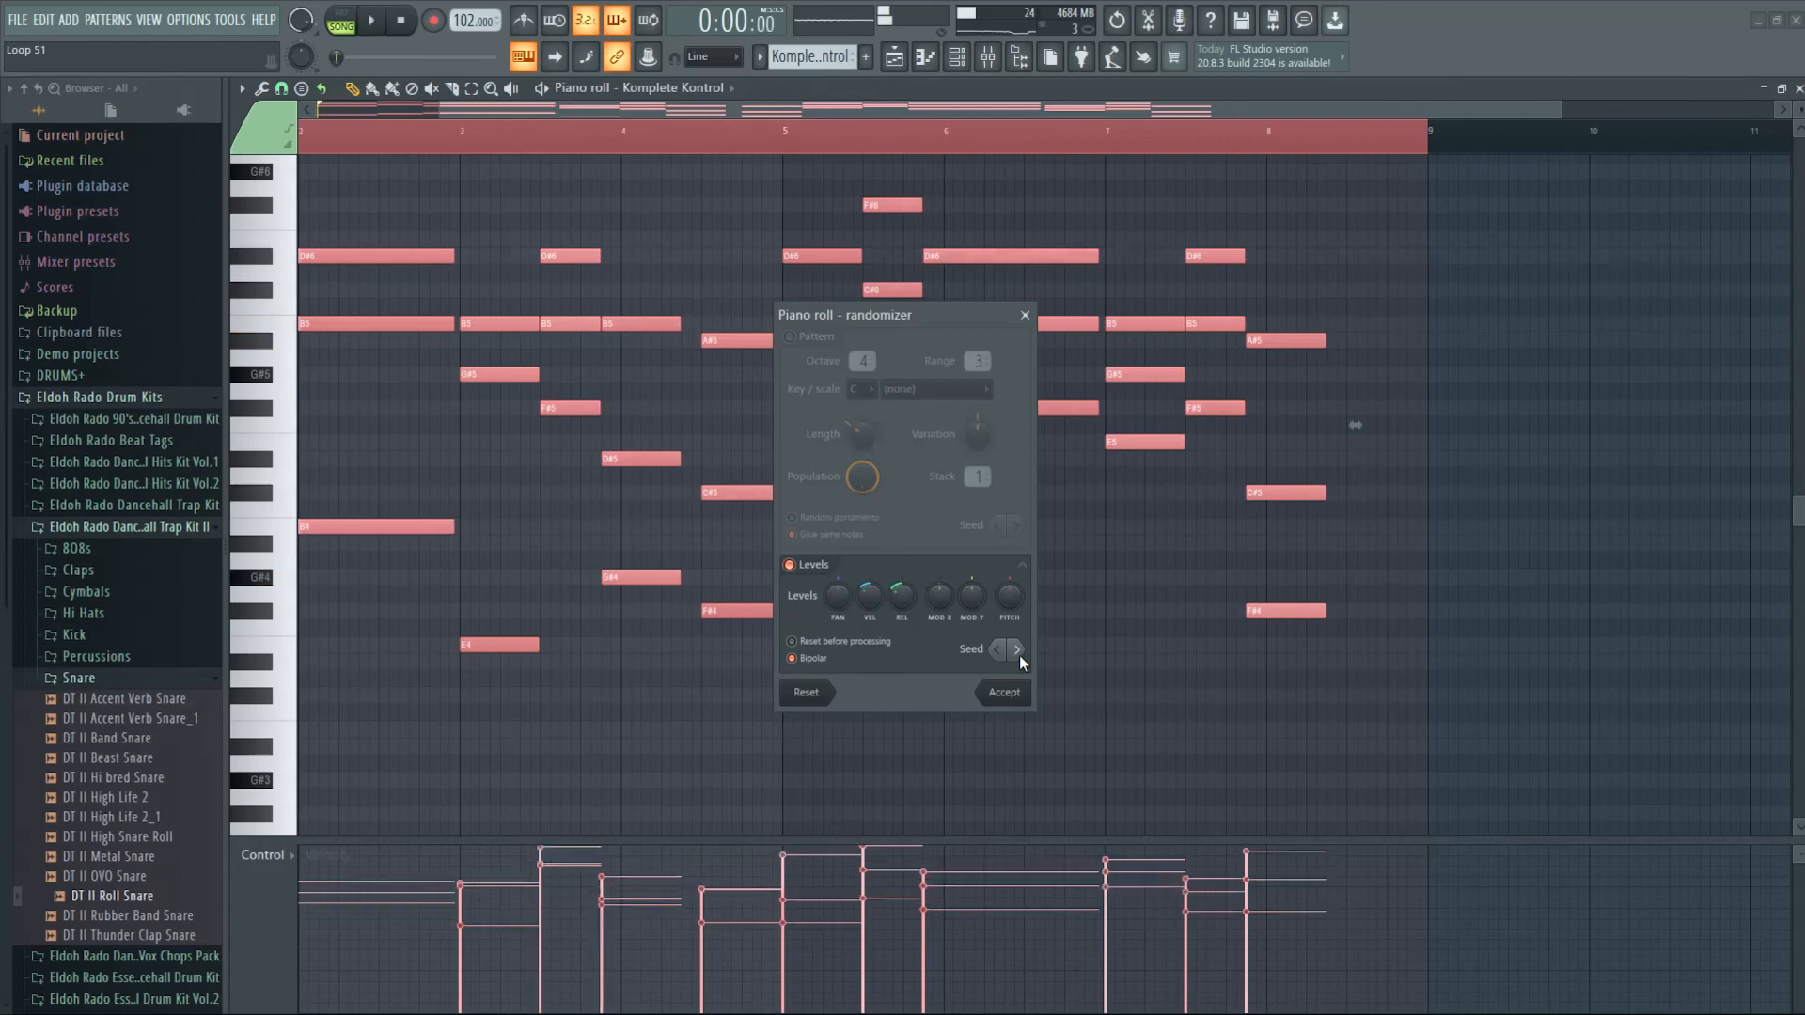
left_click(1019, 656)
left_click(1019, 656)
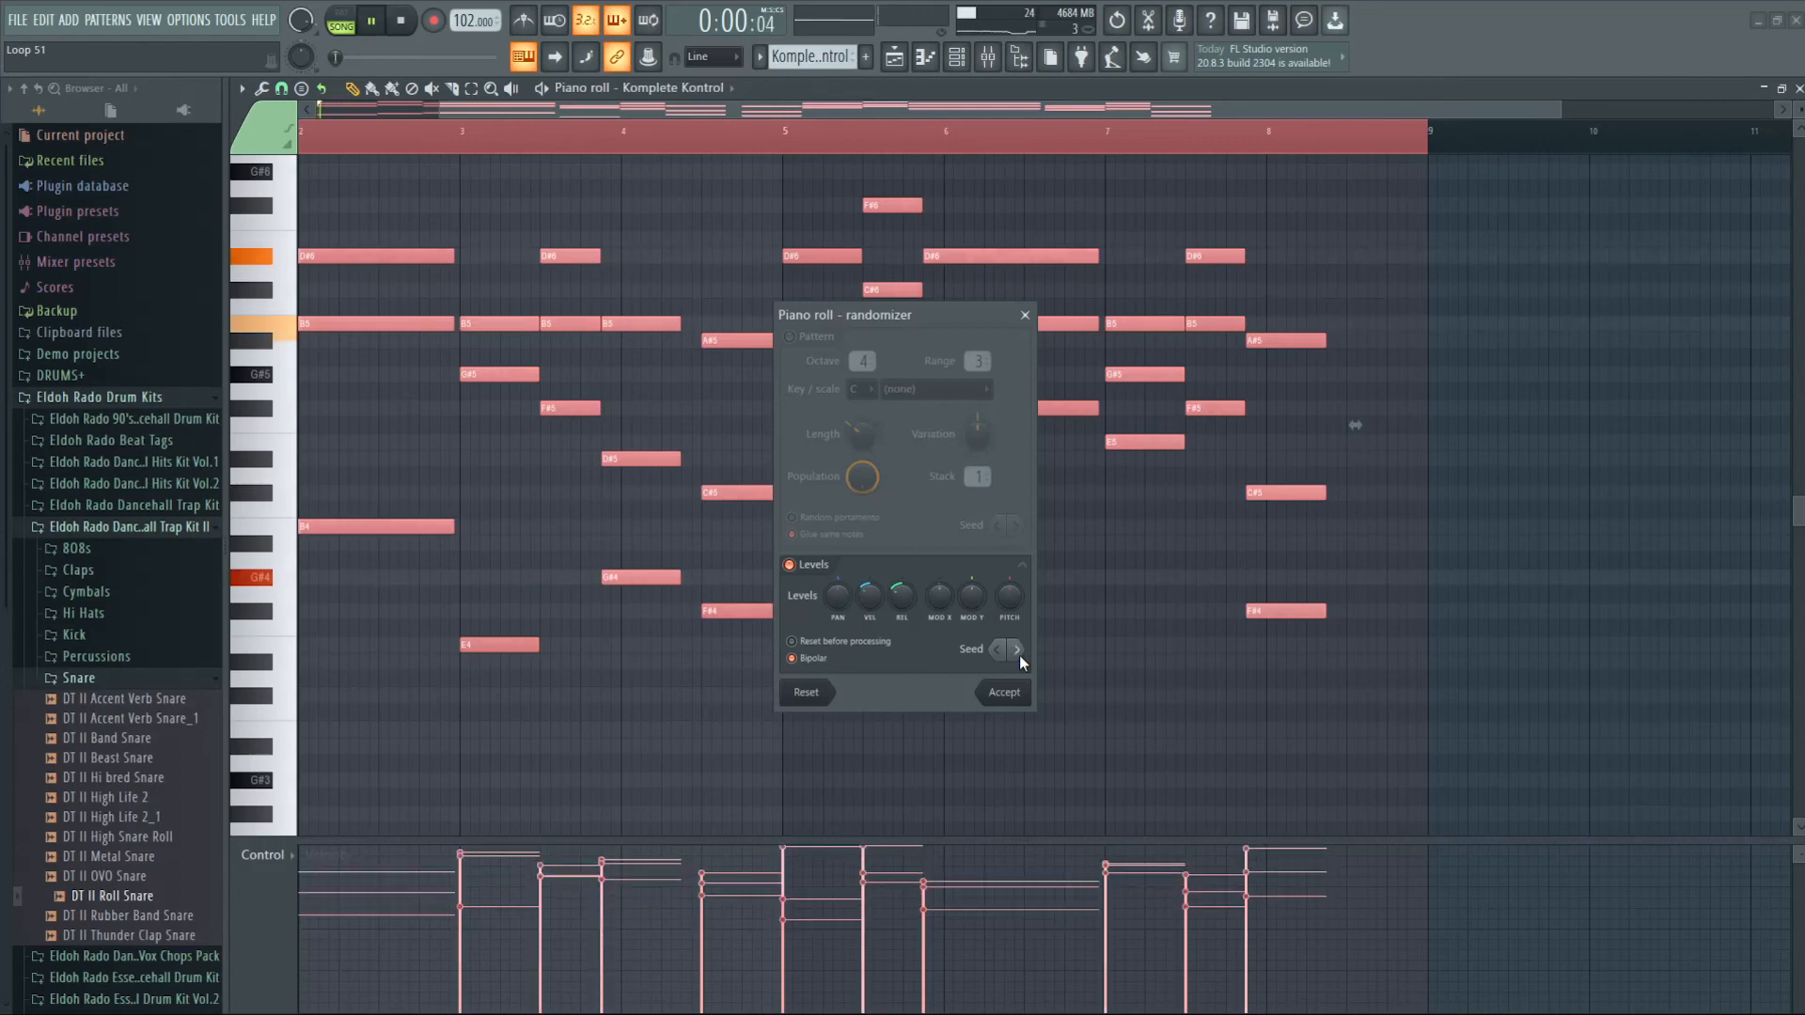
left_click(1019, 656)
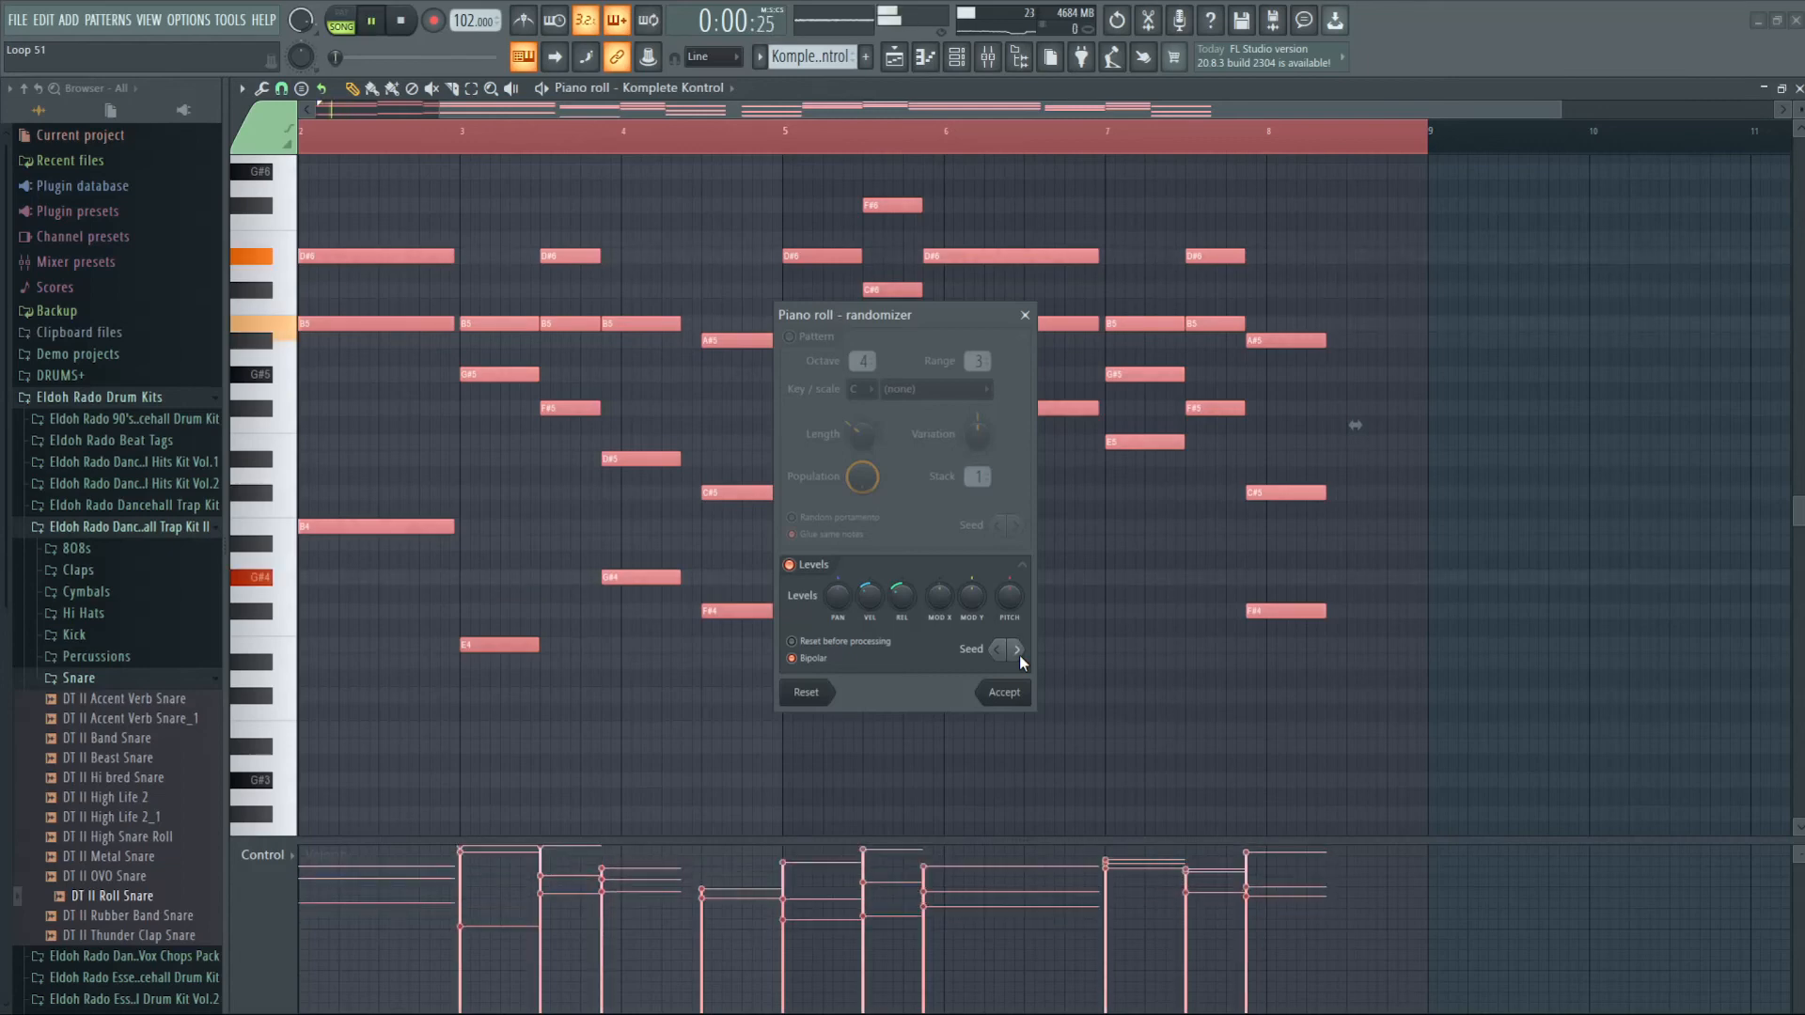
left_click(1019, 656)
left_click(1019, 656)
key("space")
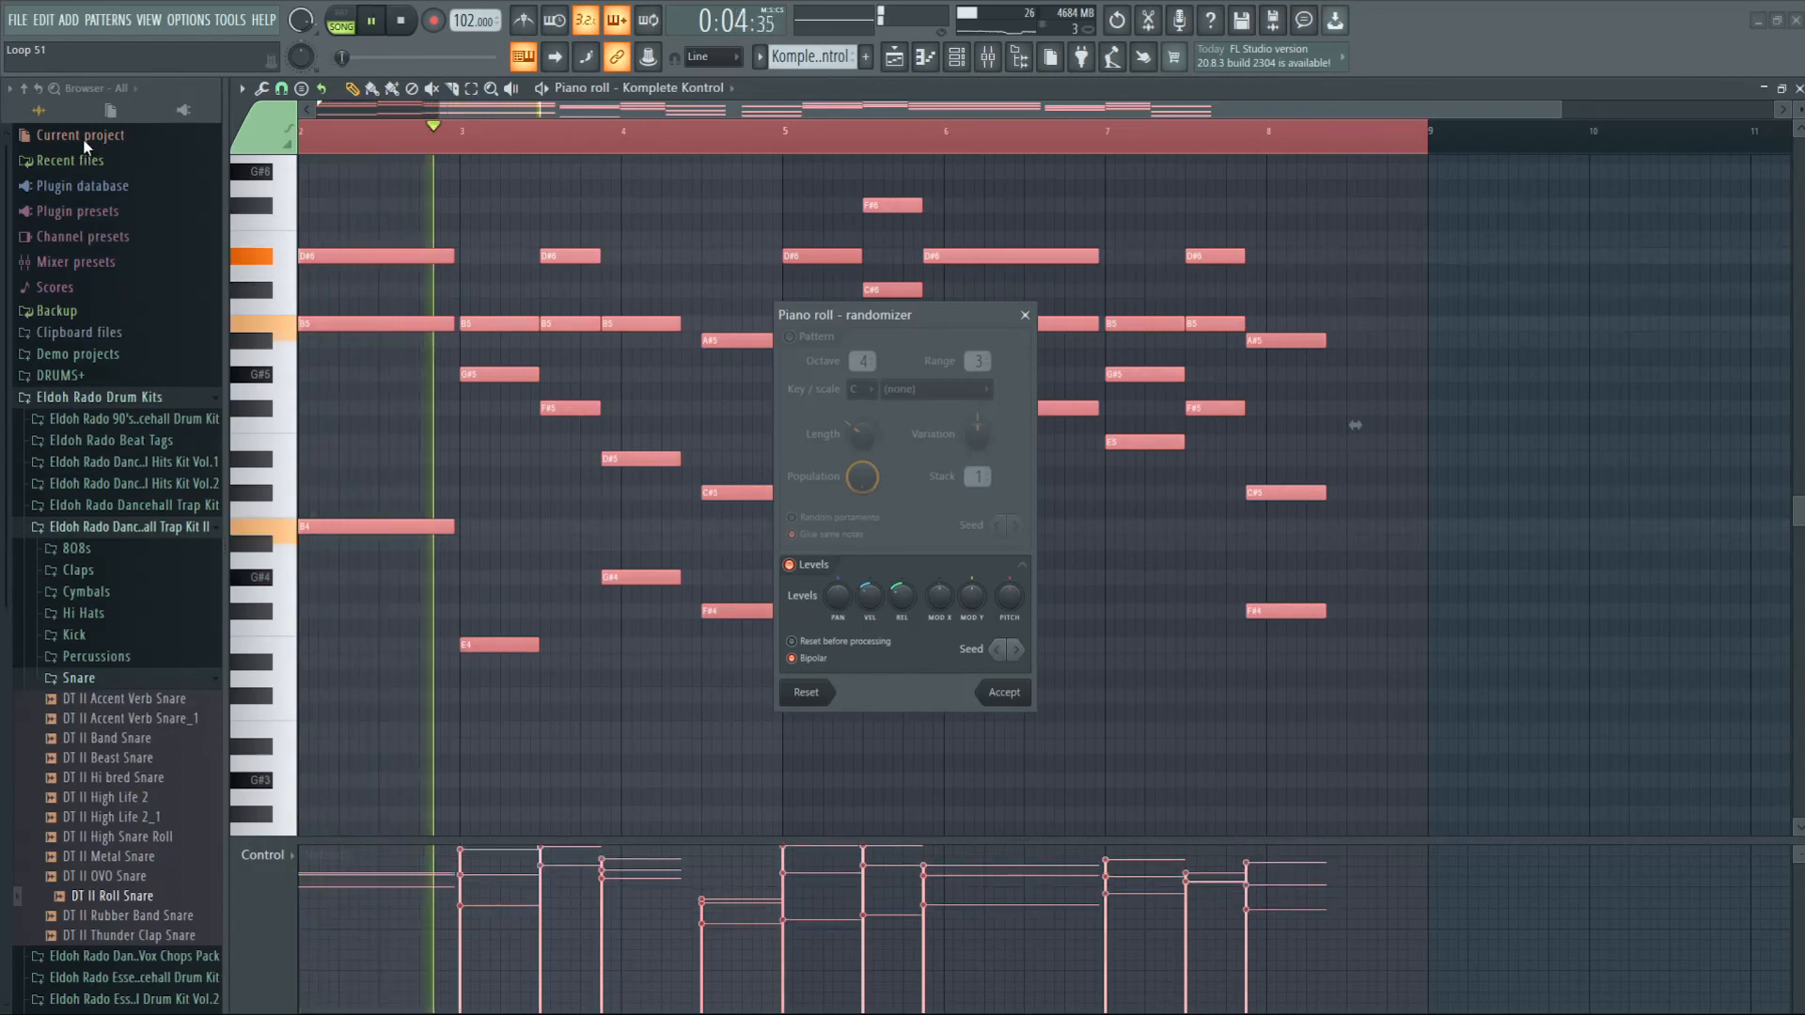
left_click(1026, 317)
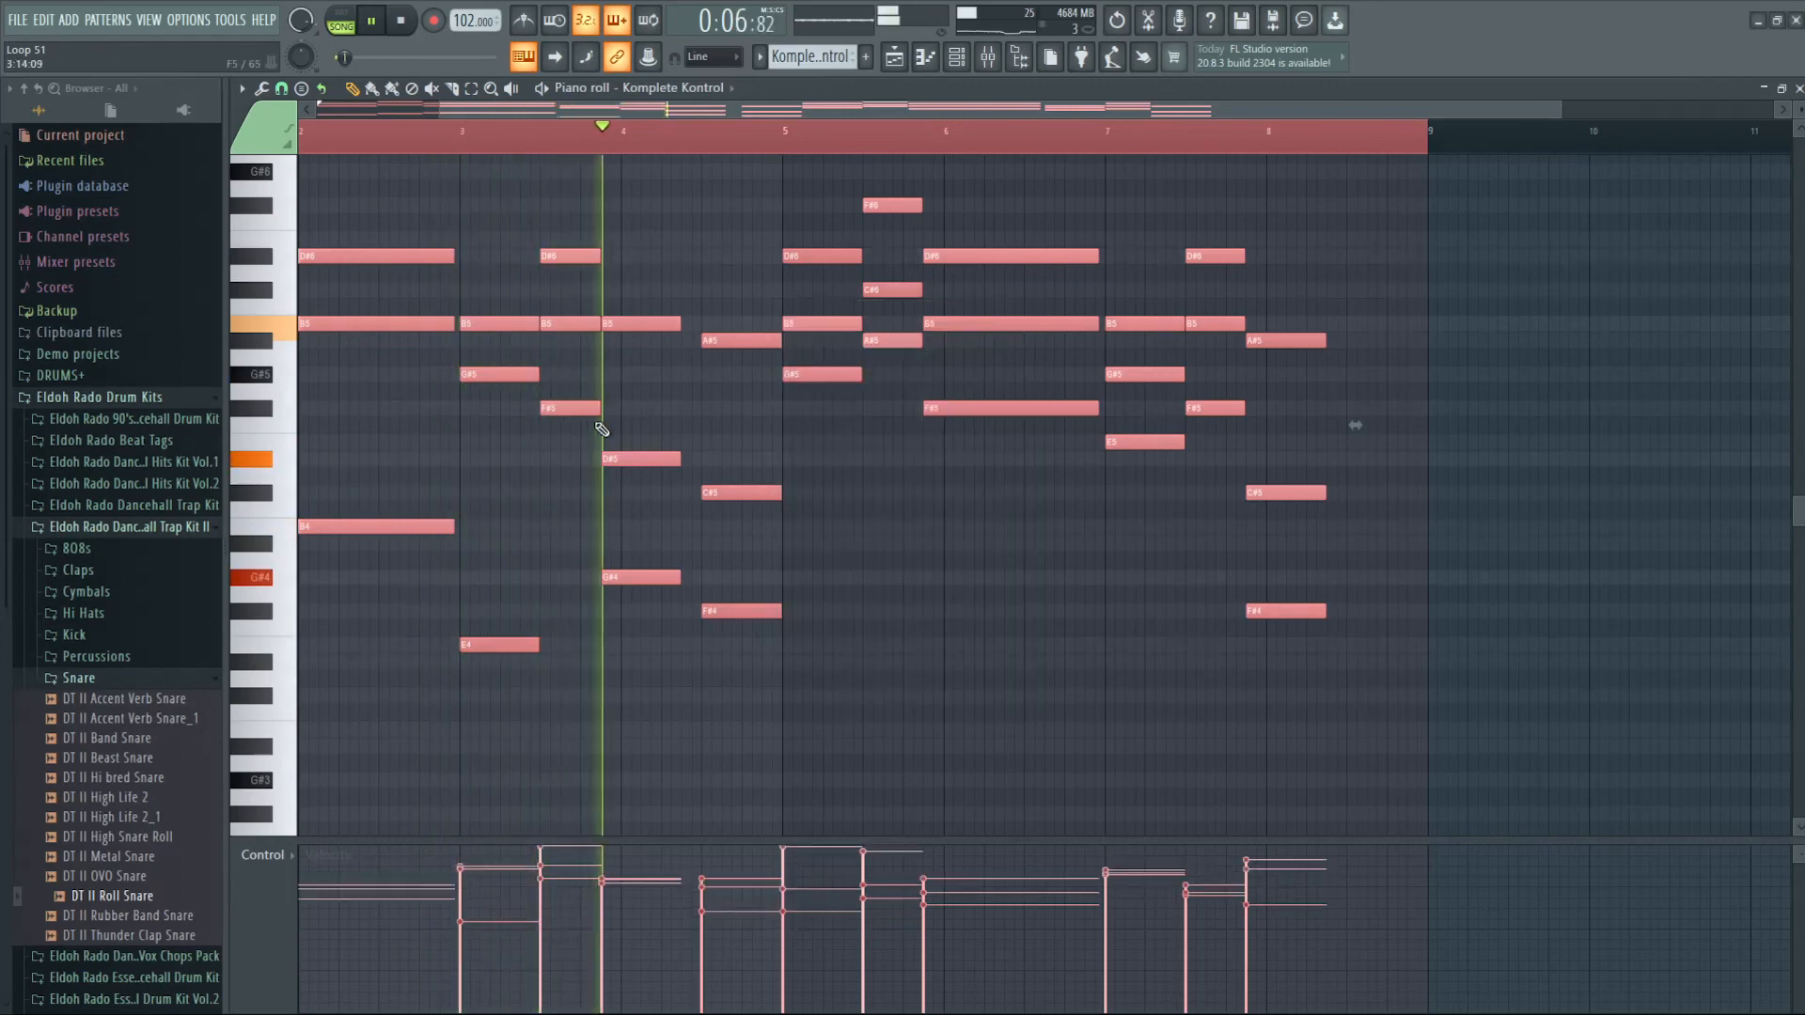
key("space")
- Restore the project to the last Playlist move clip entry in its history, play the pattern, and close the piano roll and channel rack
left_click(67, 137)
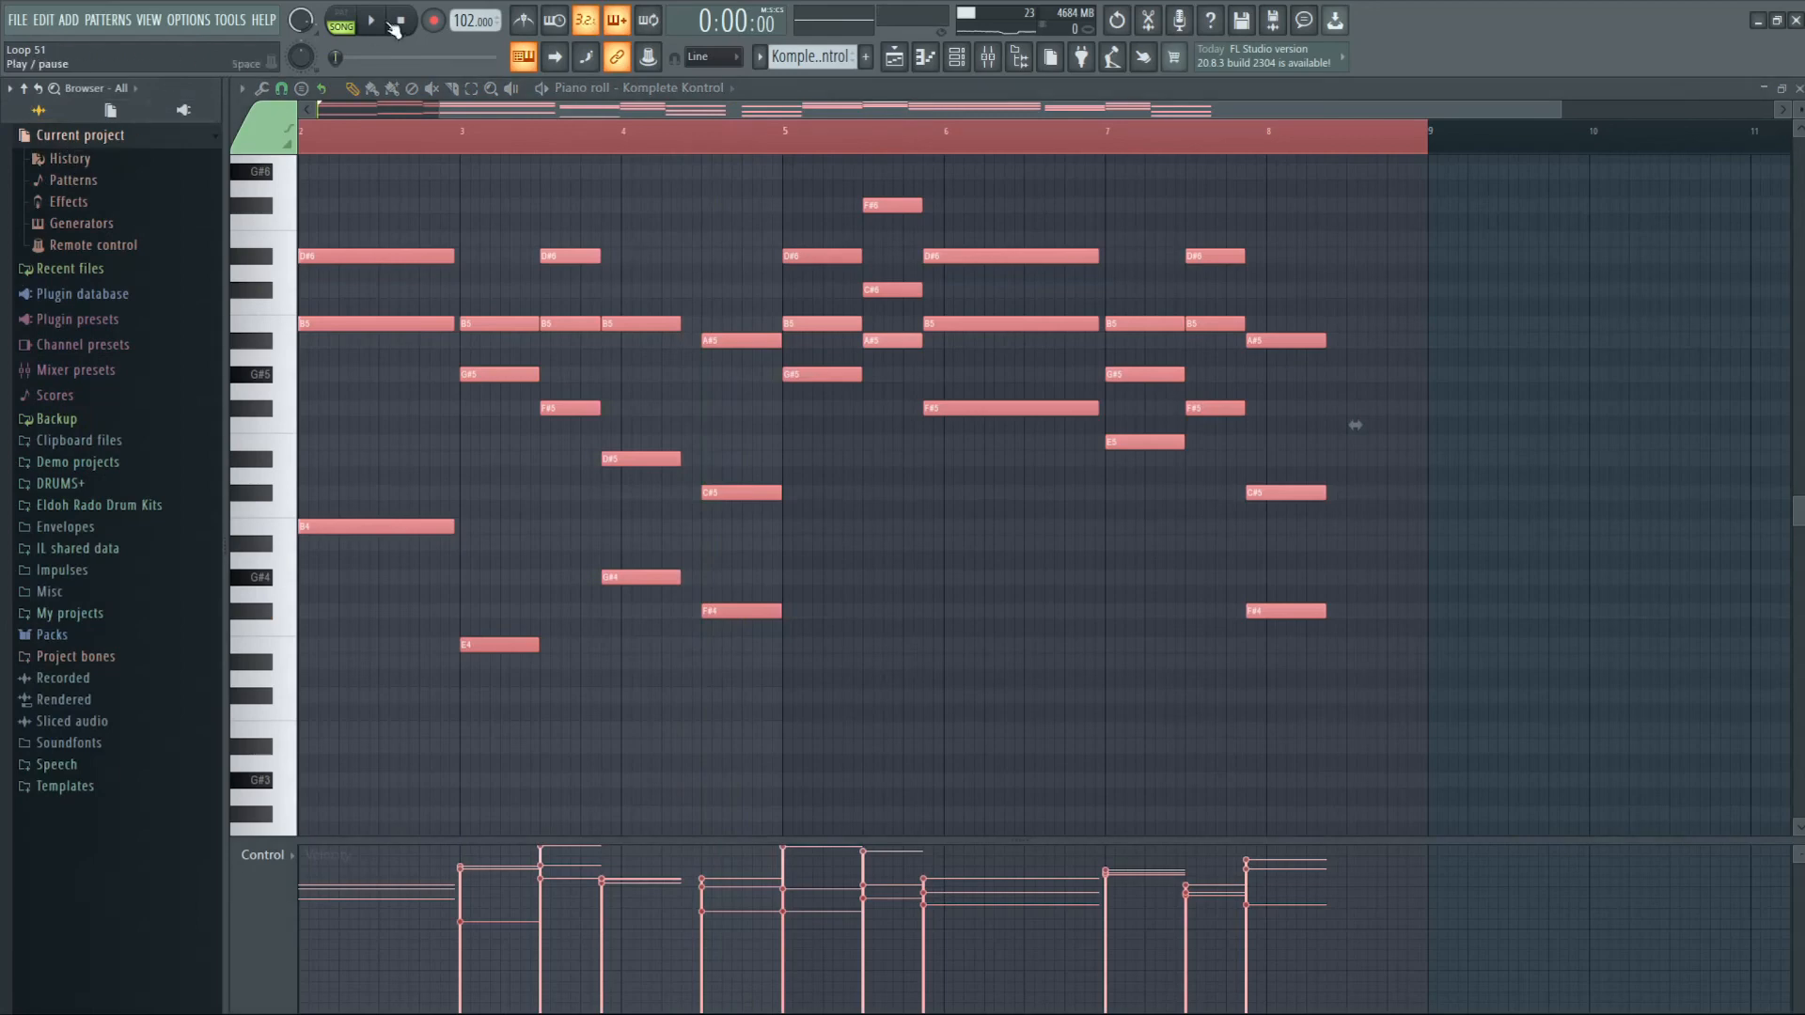
left_click(91, 163)
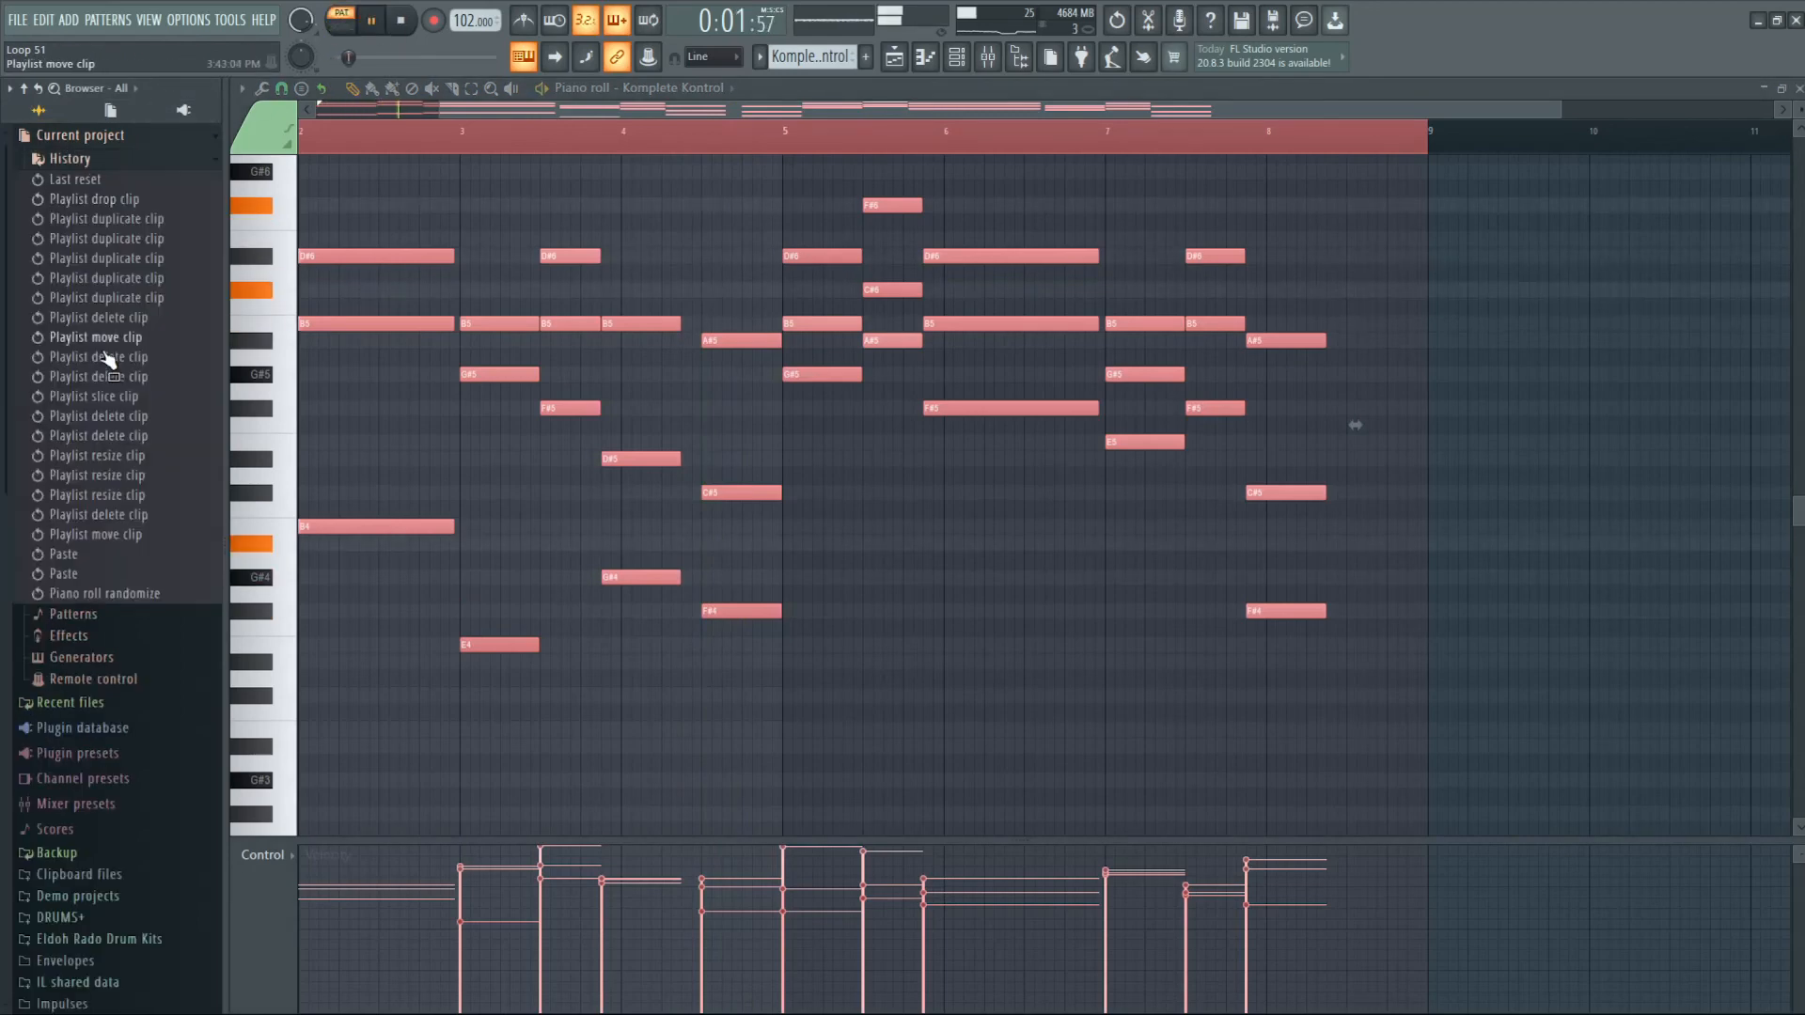
left_click(111, 537)
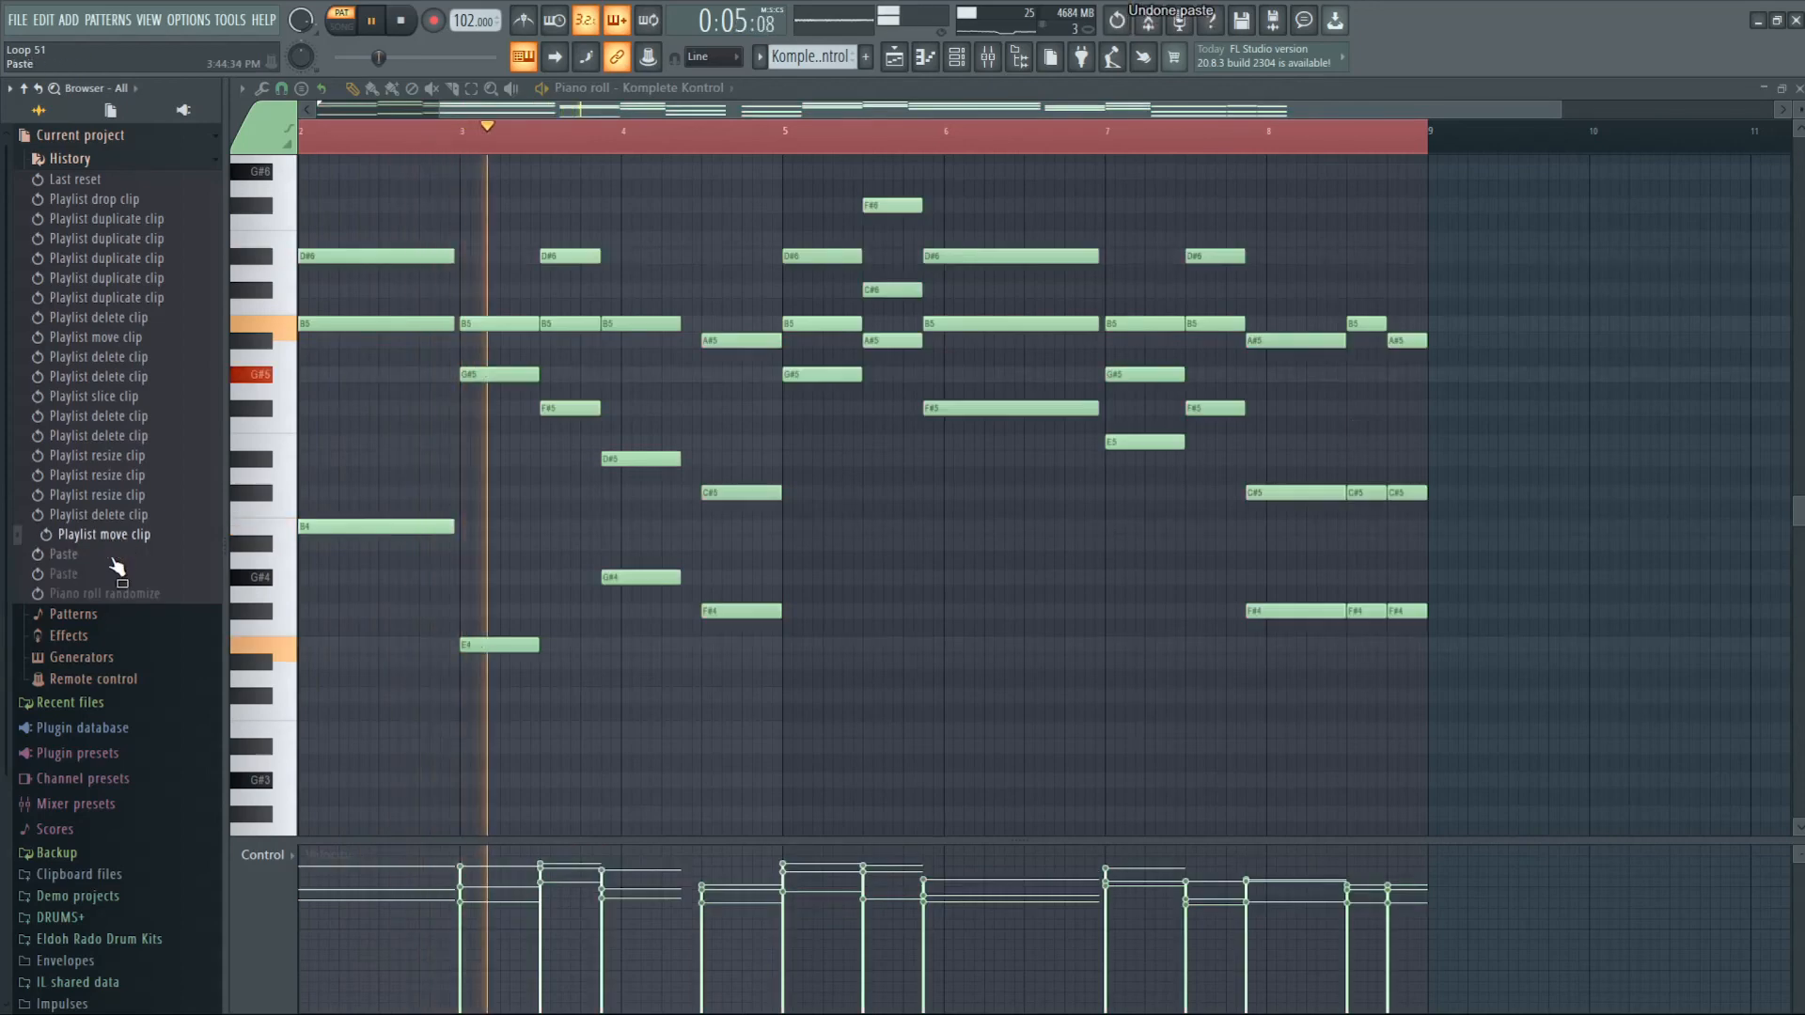
key("space")
key("space")
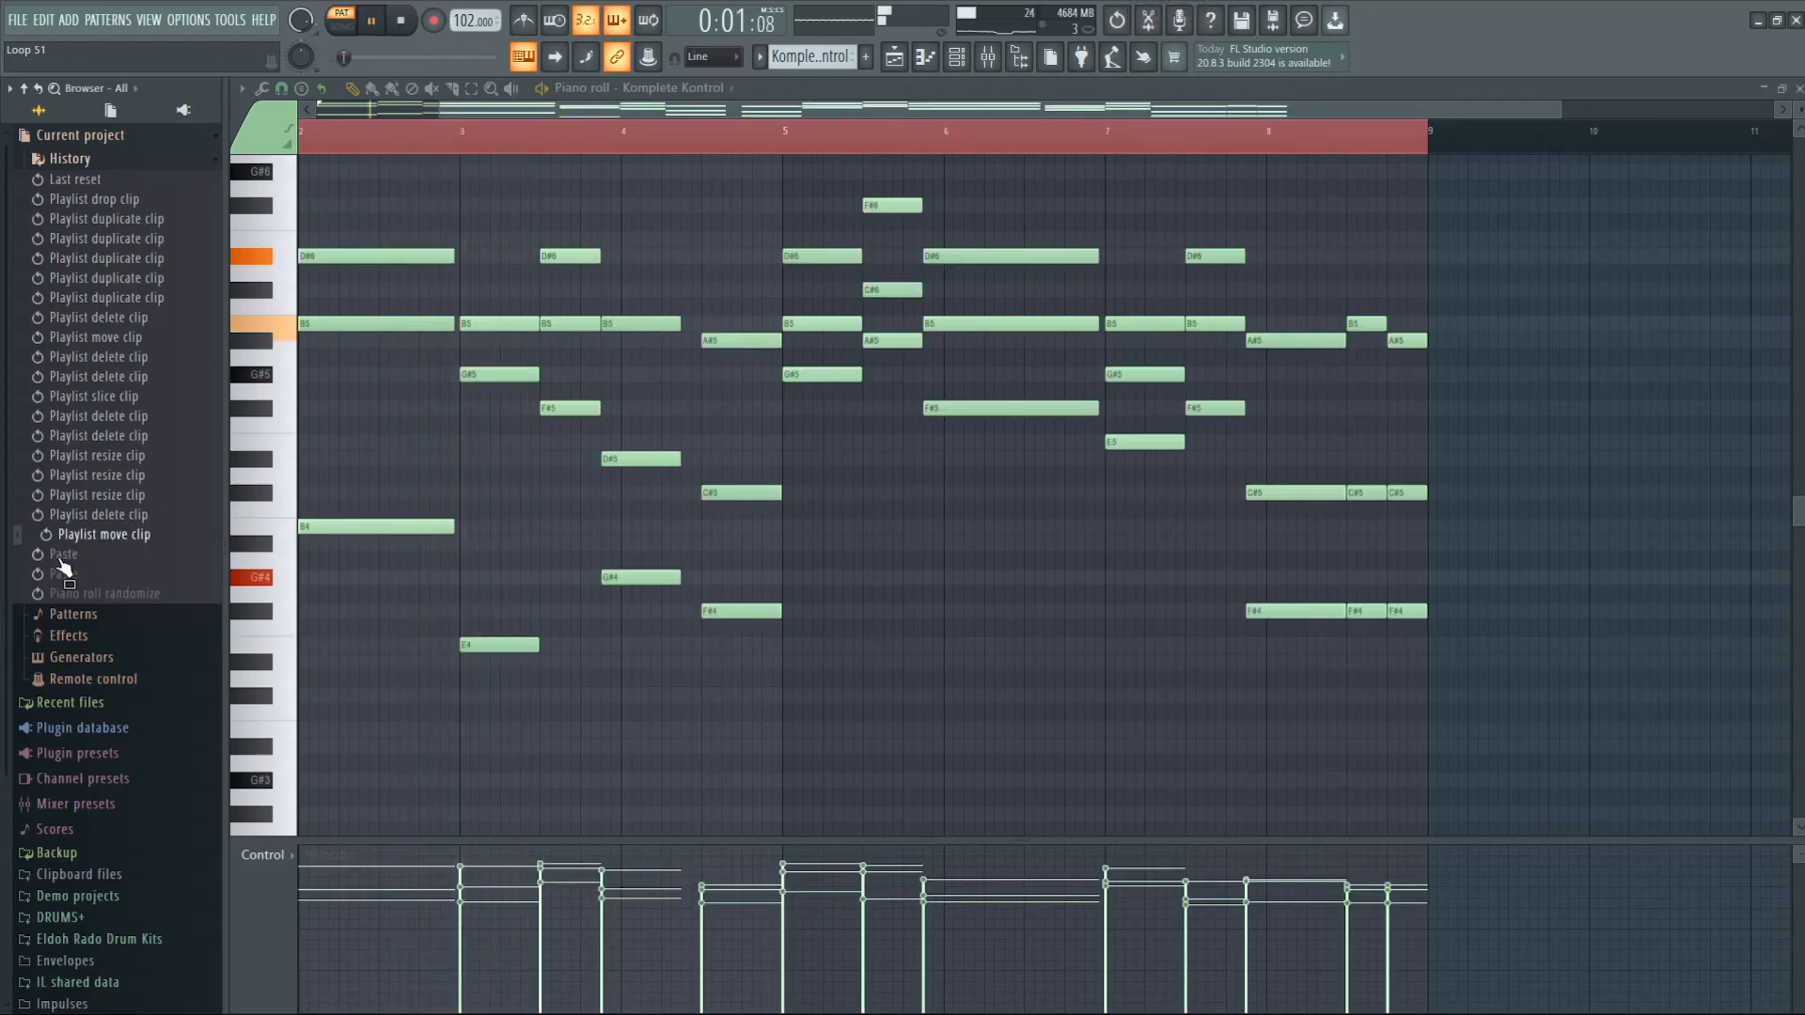
left_click_drag(438, 109, 320, 109)
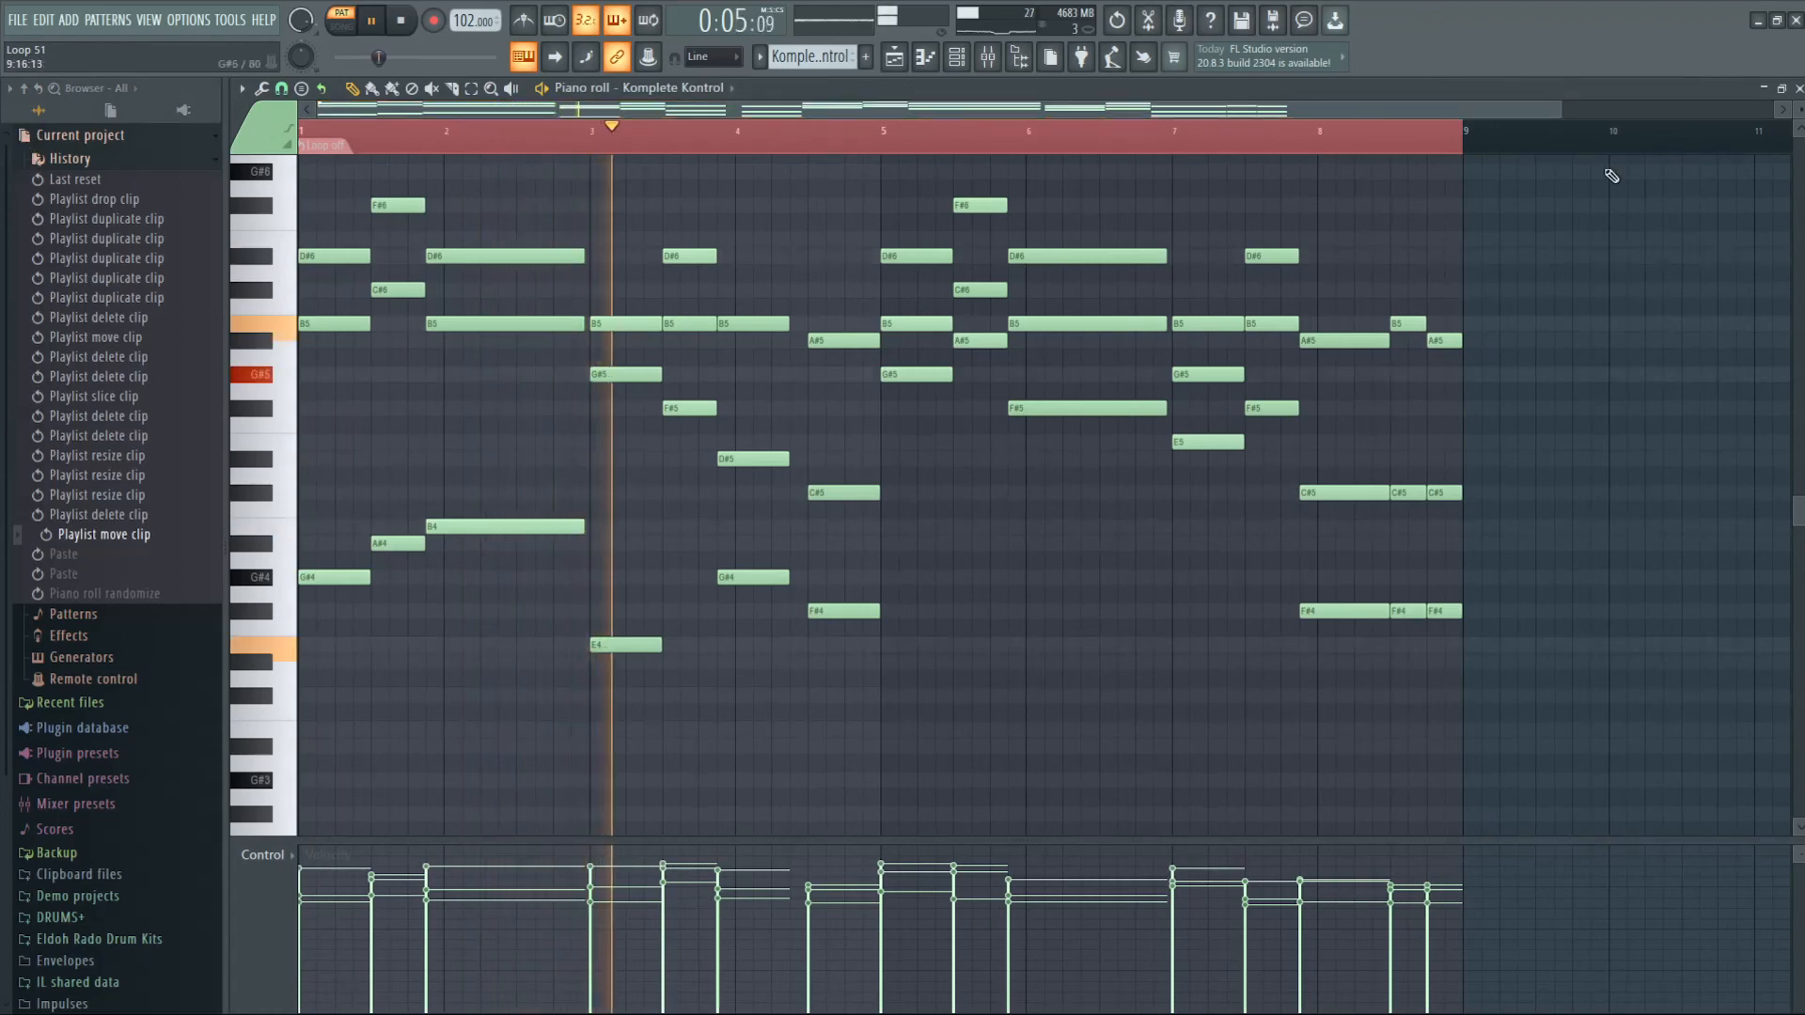
left_click(1797, 88)
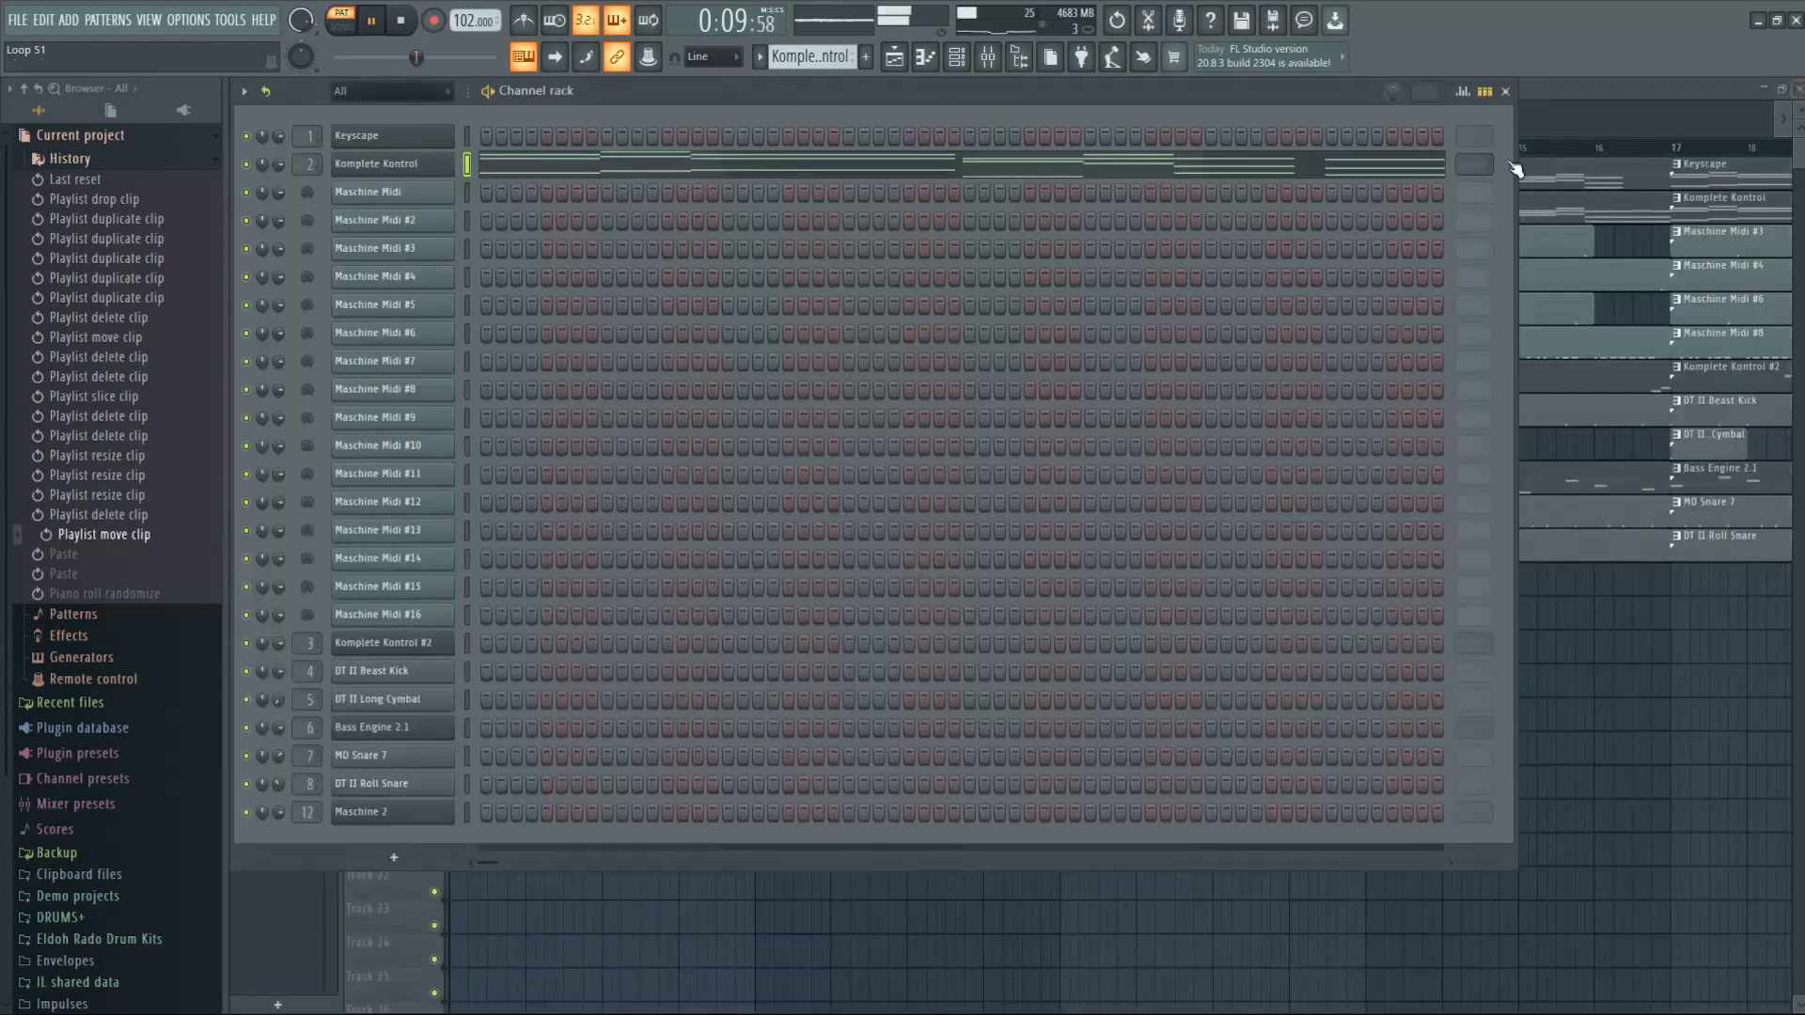
left_click(1506, 91)
- Try a shortened copy of the Maschine Midi #8 clip at bars 5 to 8 of the playlist, then delete it
left_click_drag(827, 121, 1045, 122)
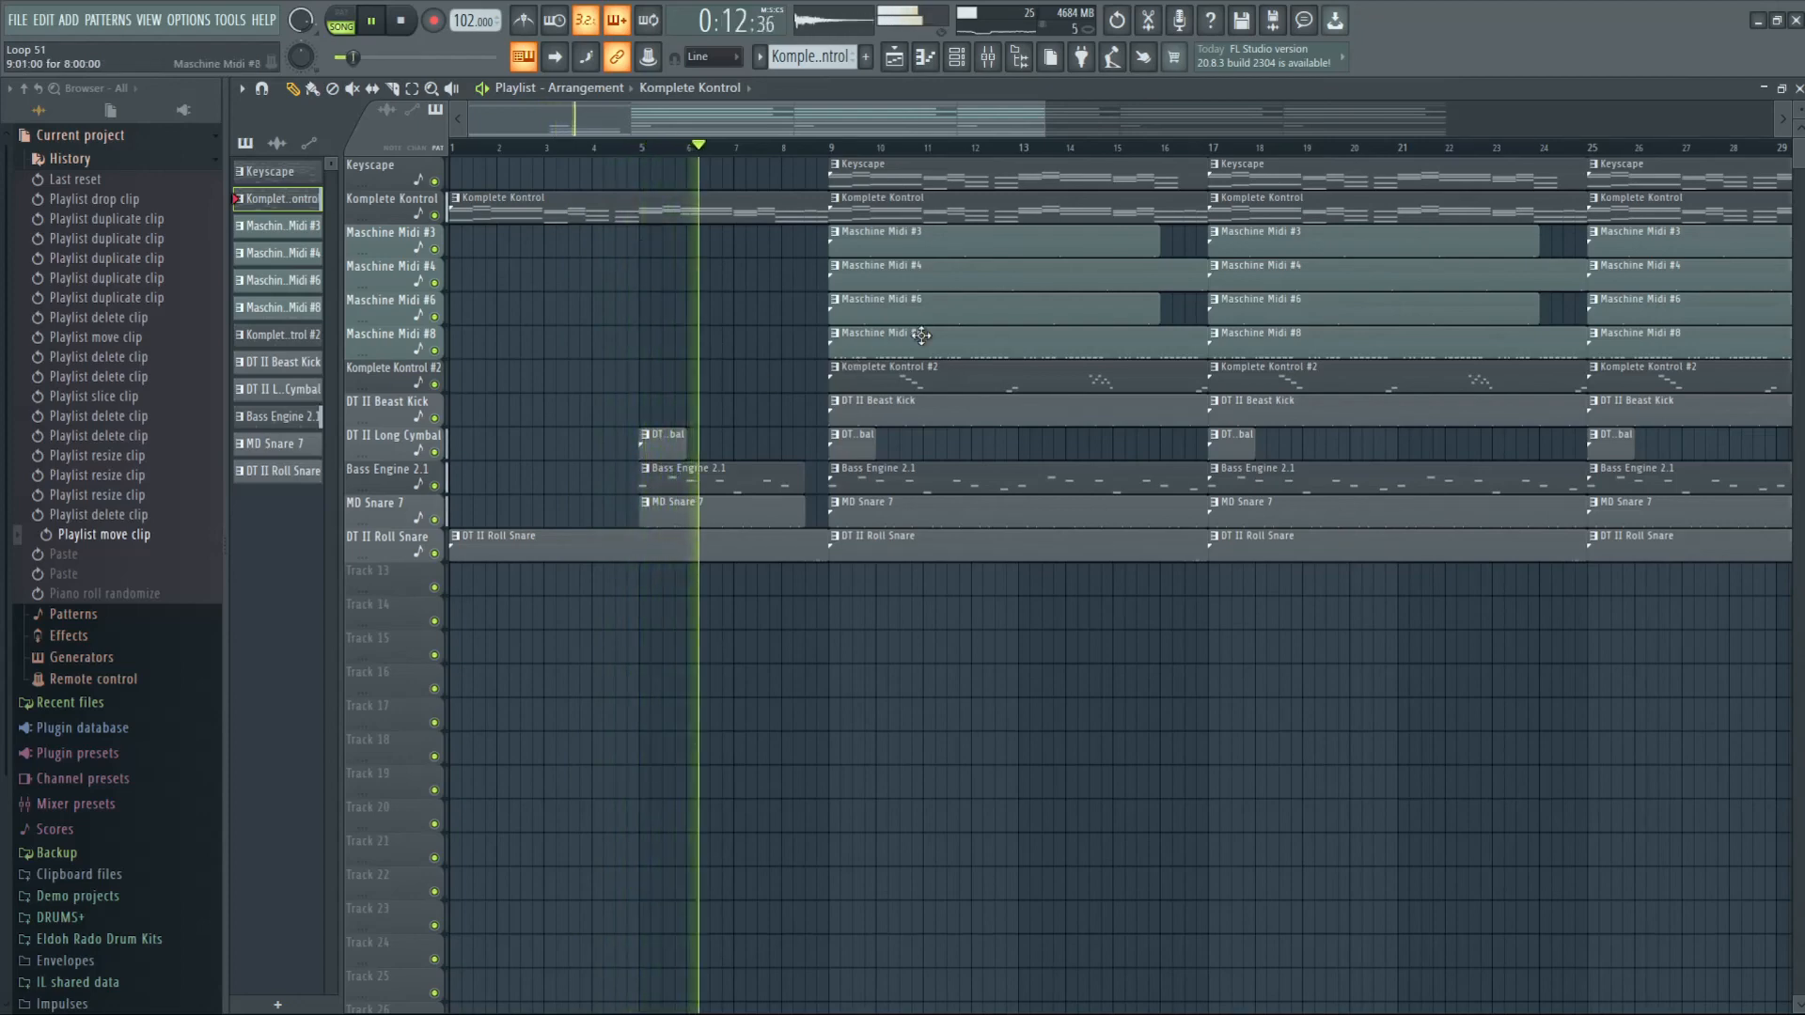
mouse_move(916, 334)
left_mouse_down()
mouse_move(537, 337)
mouse_move(665, 356)
mouse_move(628, 357)
mouse_move(647, 357)
left_mouse_up()
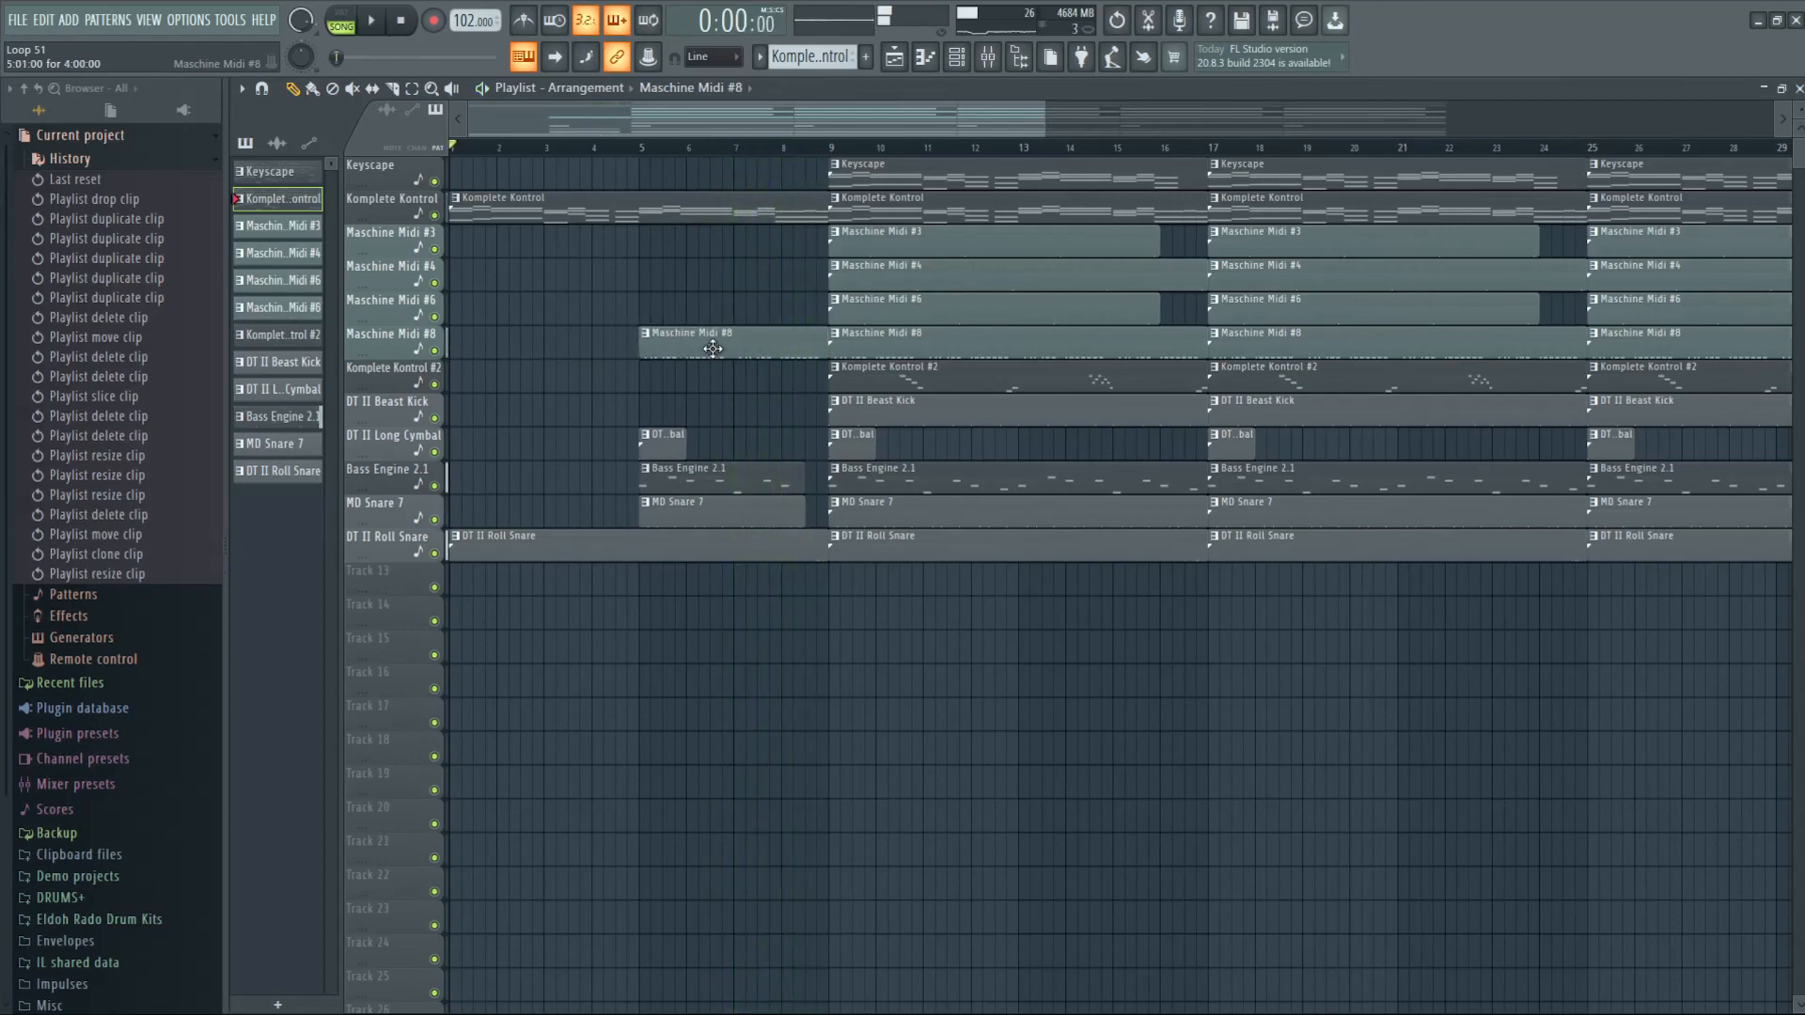
right_click(647, 357)
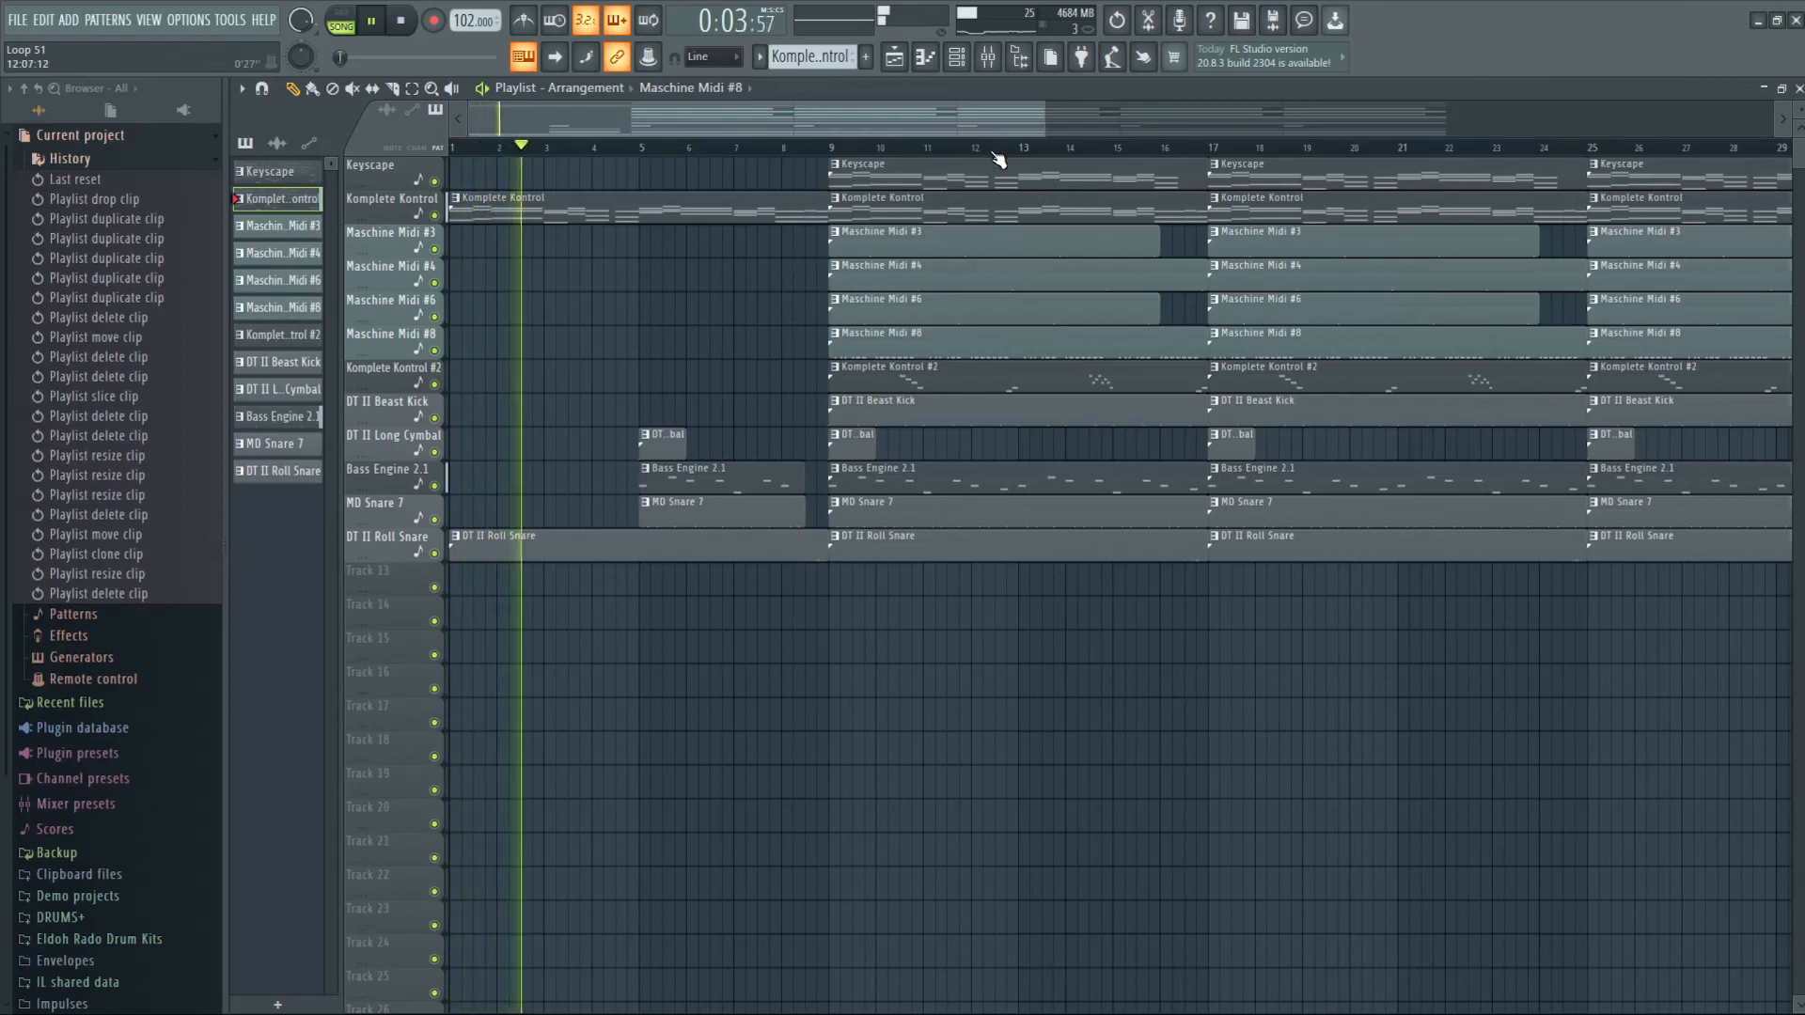
- Delete the bar 17–24 clips of Maschine Midi #8 and #6, Komplete Kontrol, Komplete Kontrol #2, Bass Engine 2.1 and DT II Roll Snare
scroll(1006, 154, "down", 1)
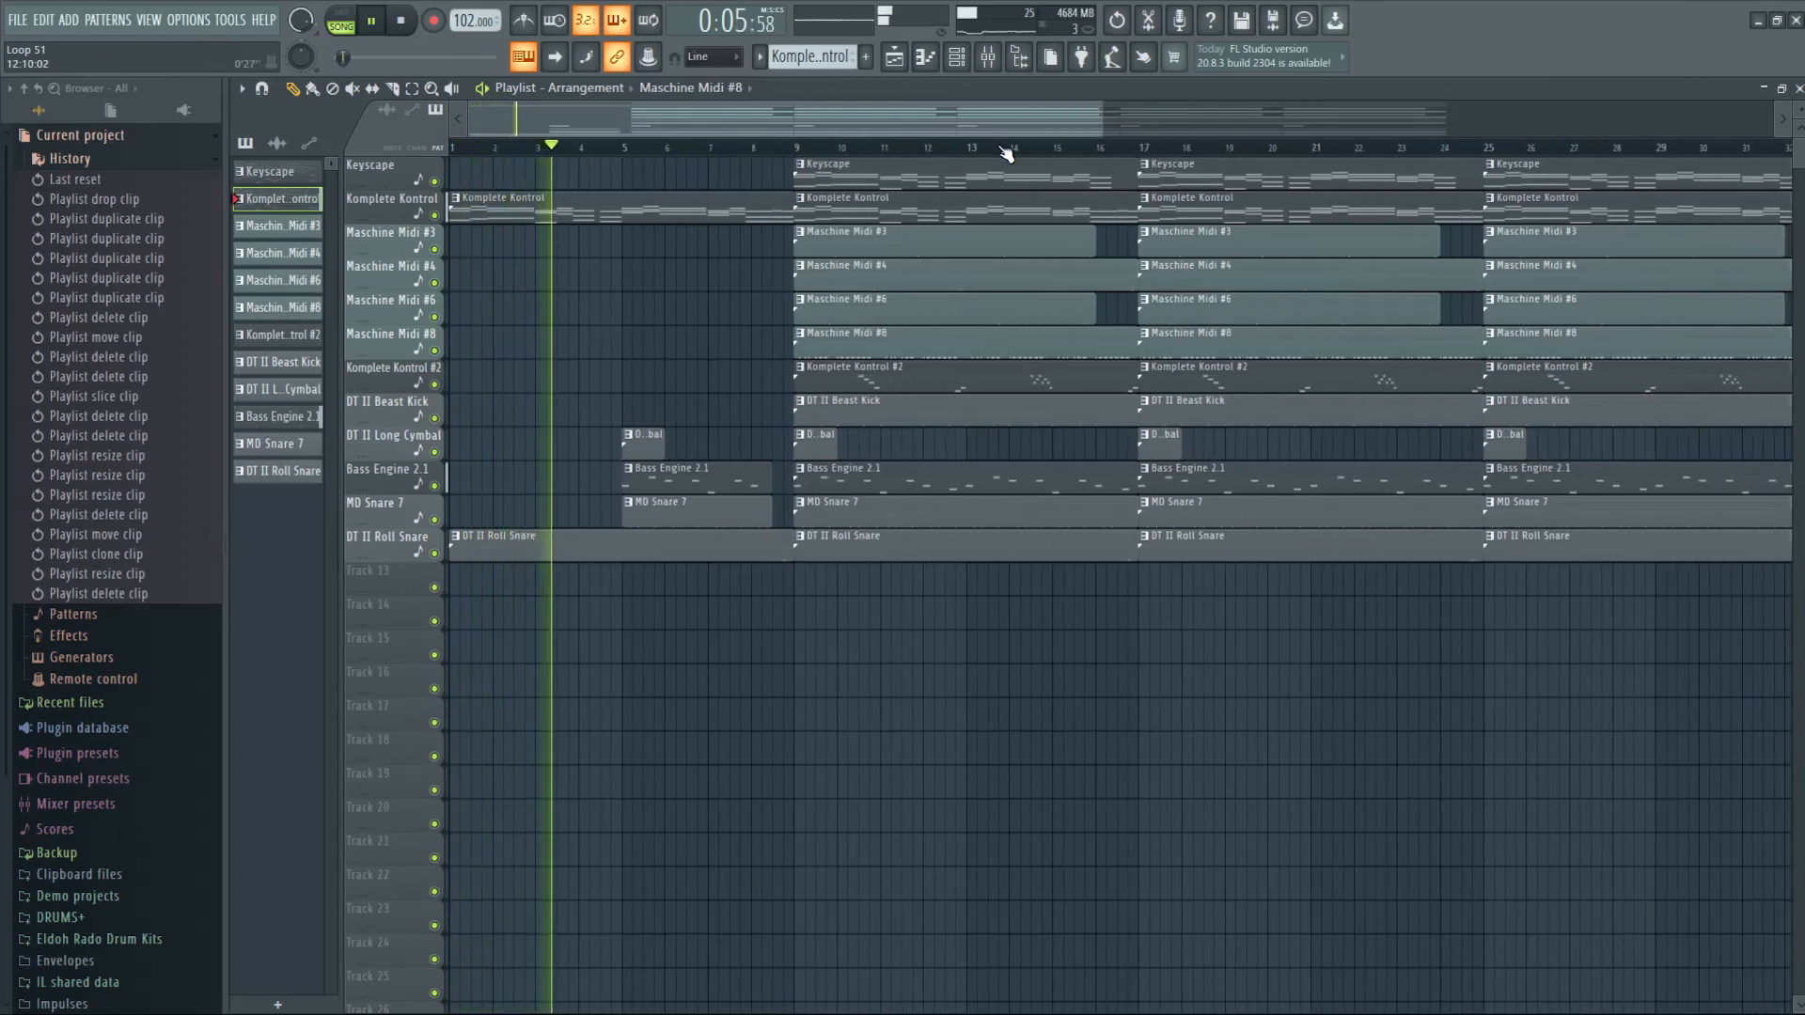
right_click(1231, 353)
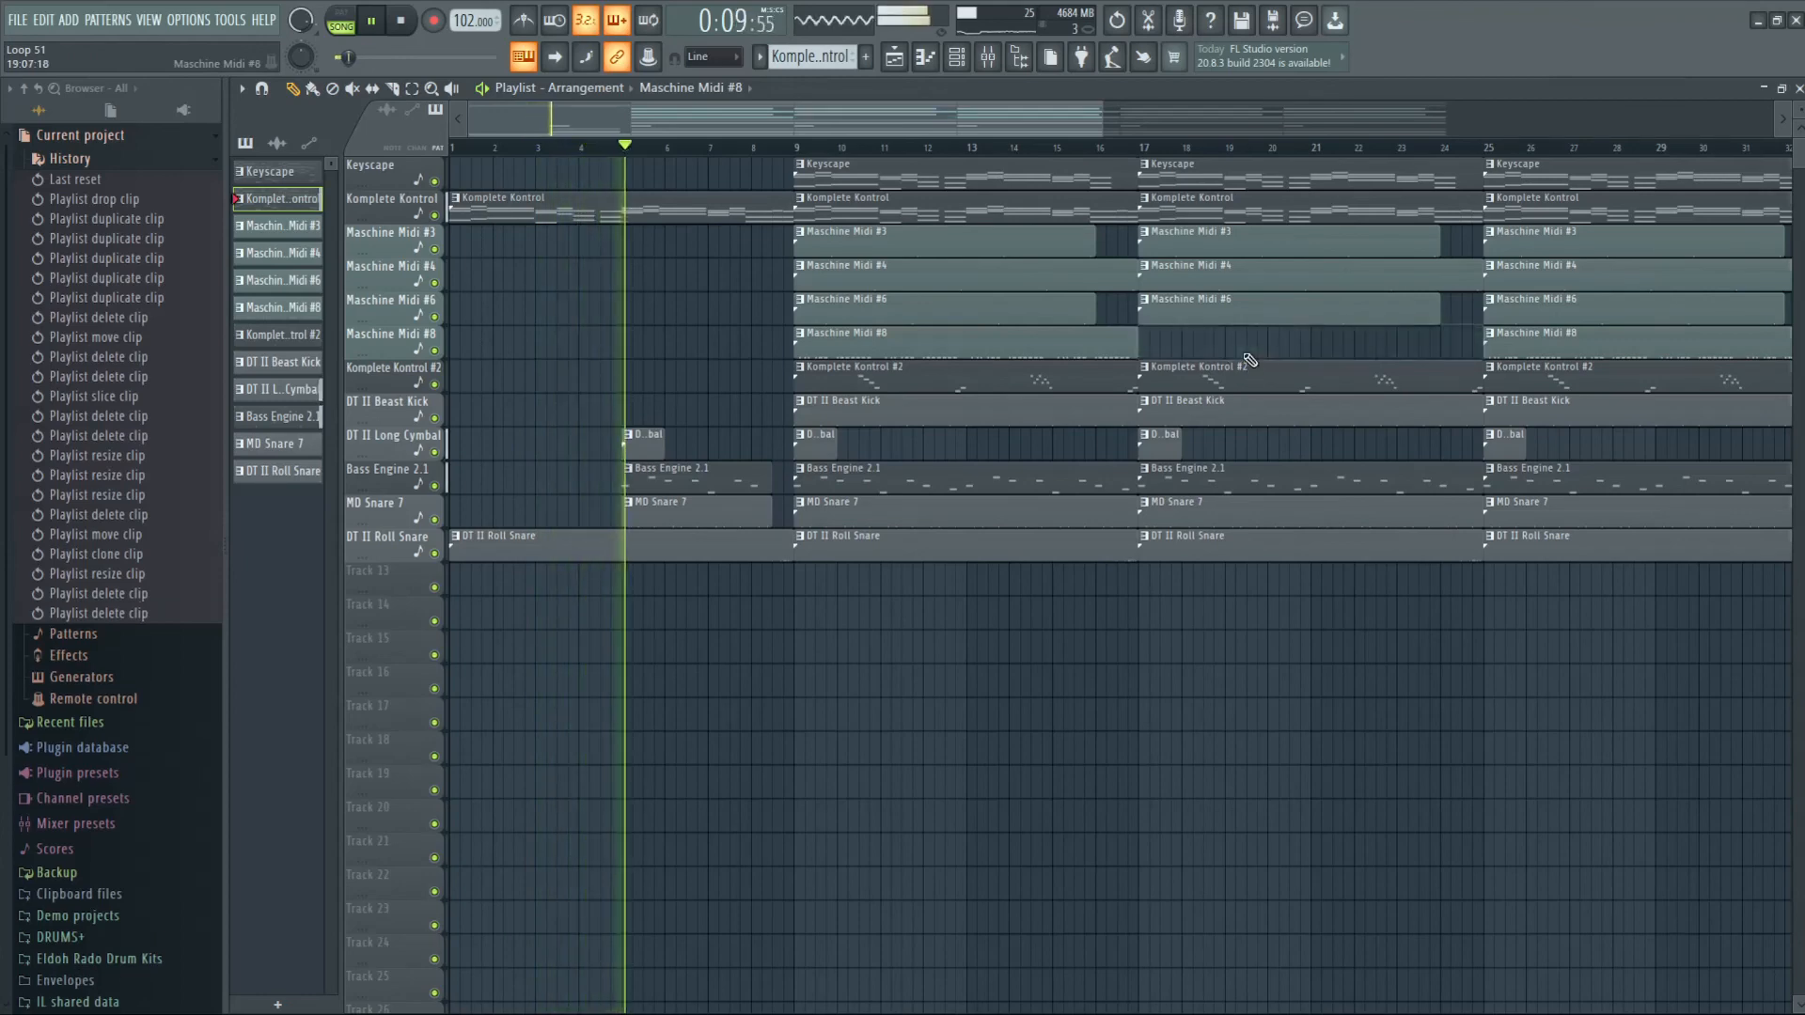
right_click(1292, 315)
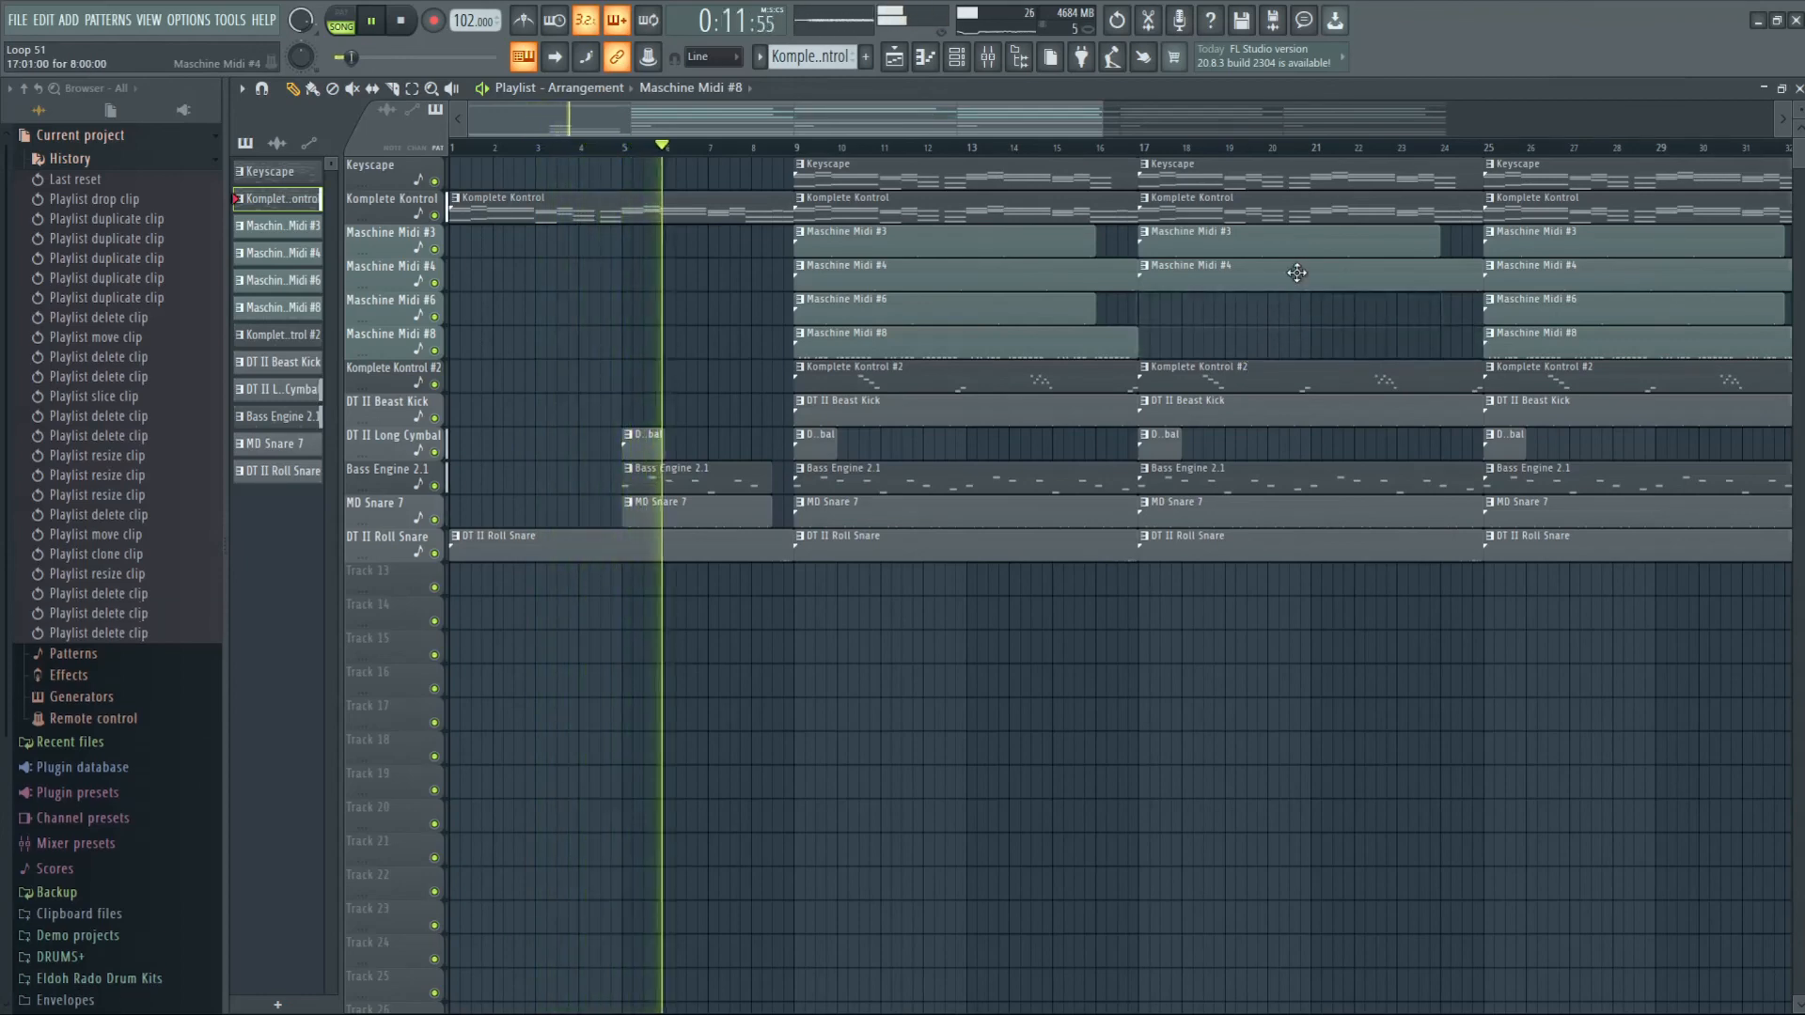
right_click(1252, 210)
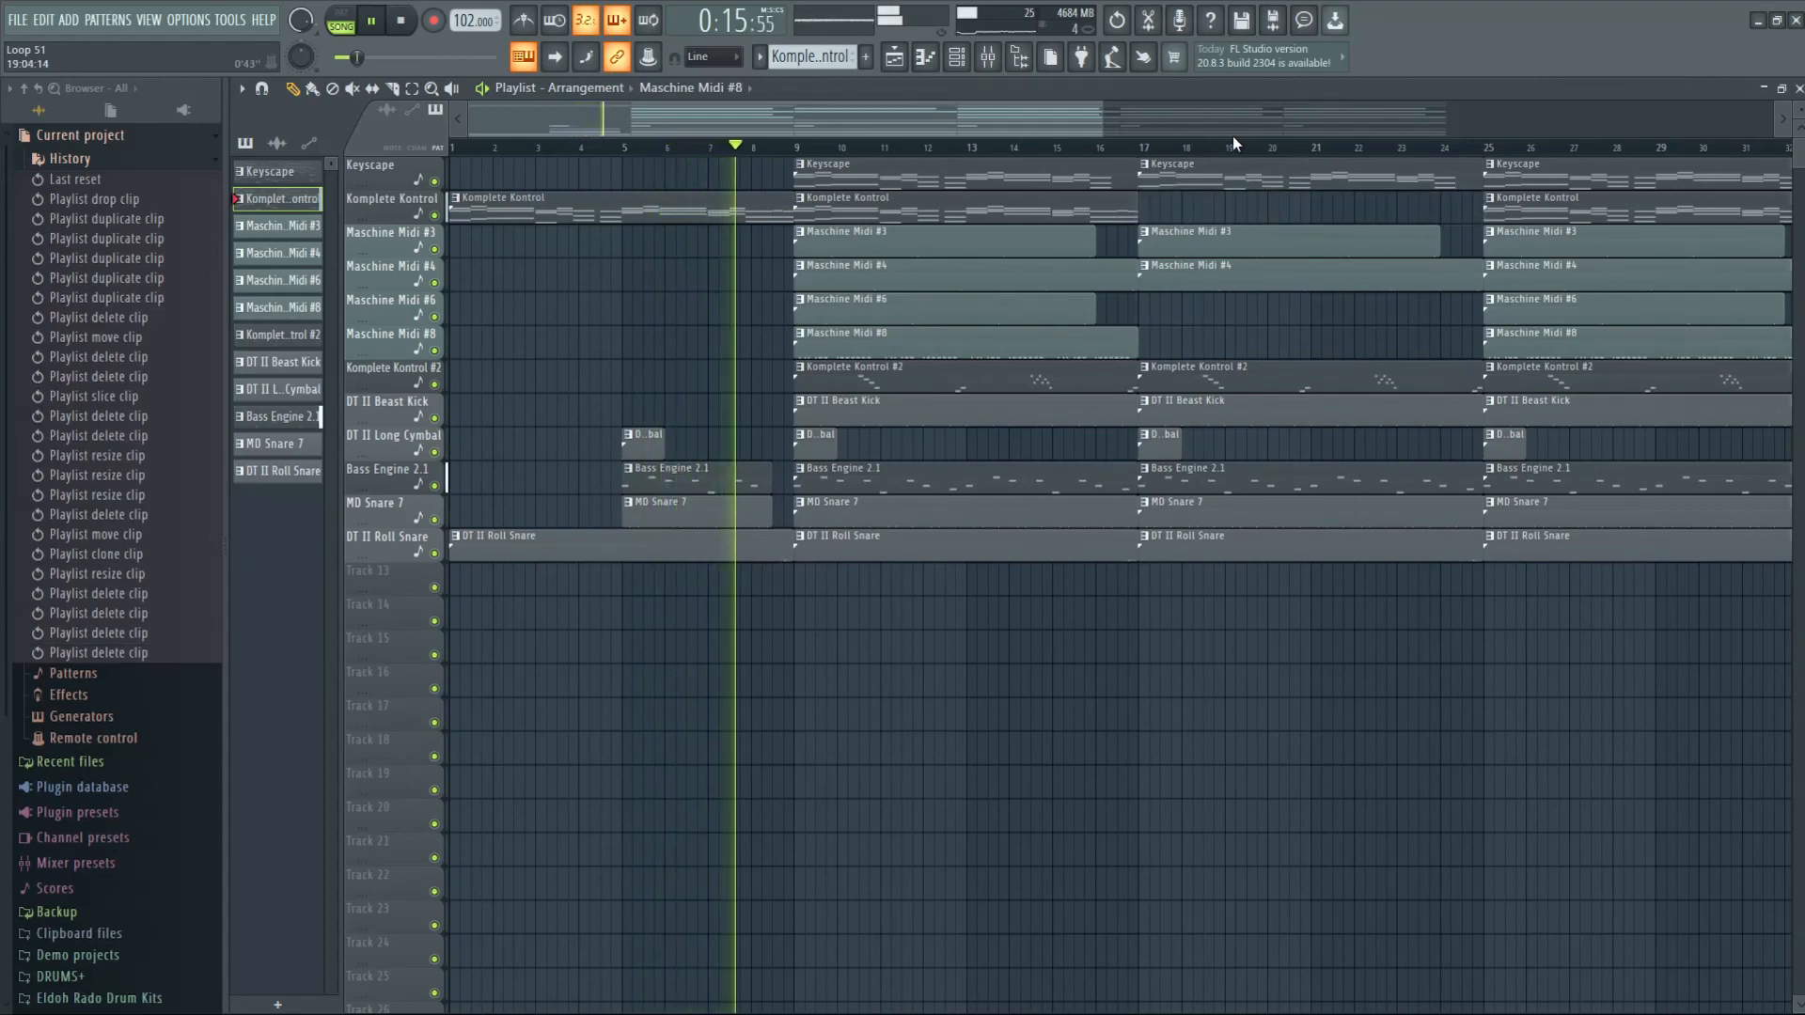
left_click_drag(1107, 121, 1208, 120)
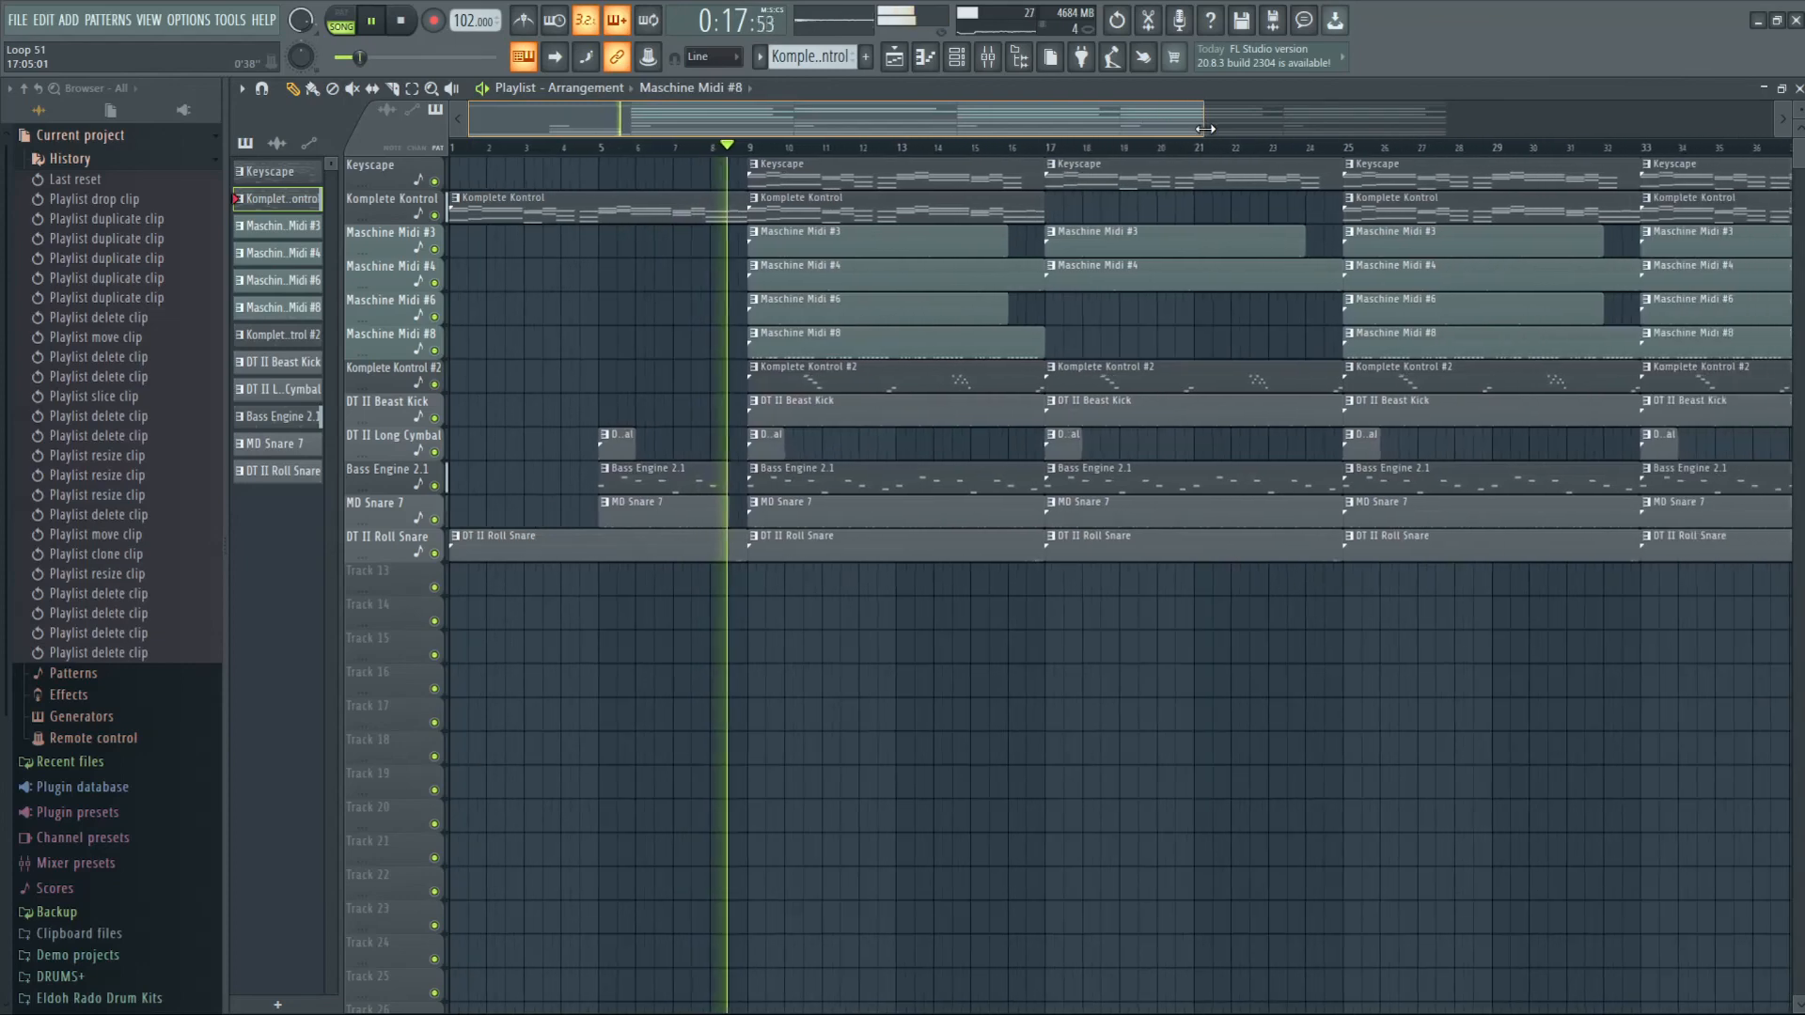
right_click(1179, 378)
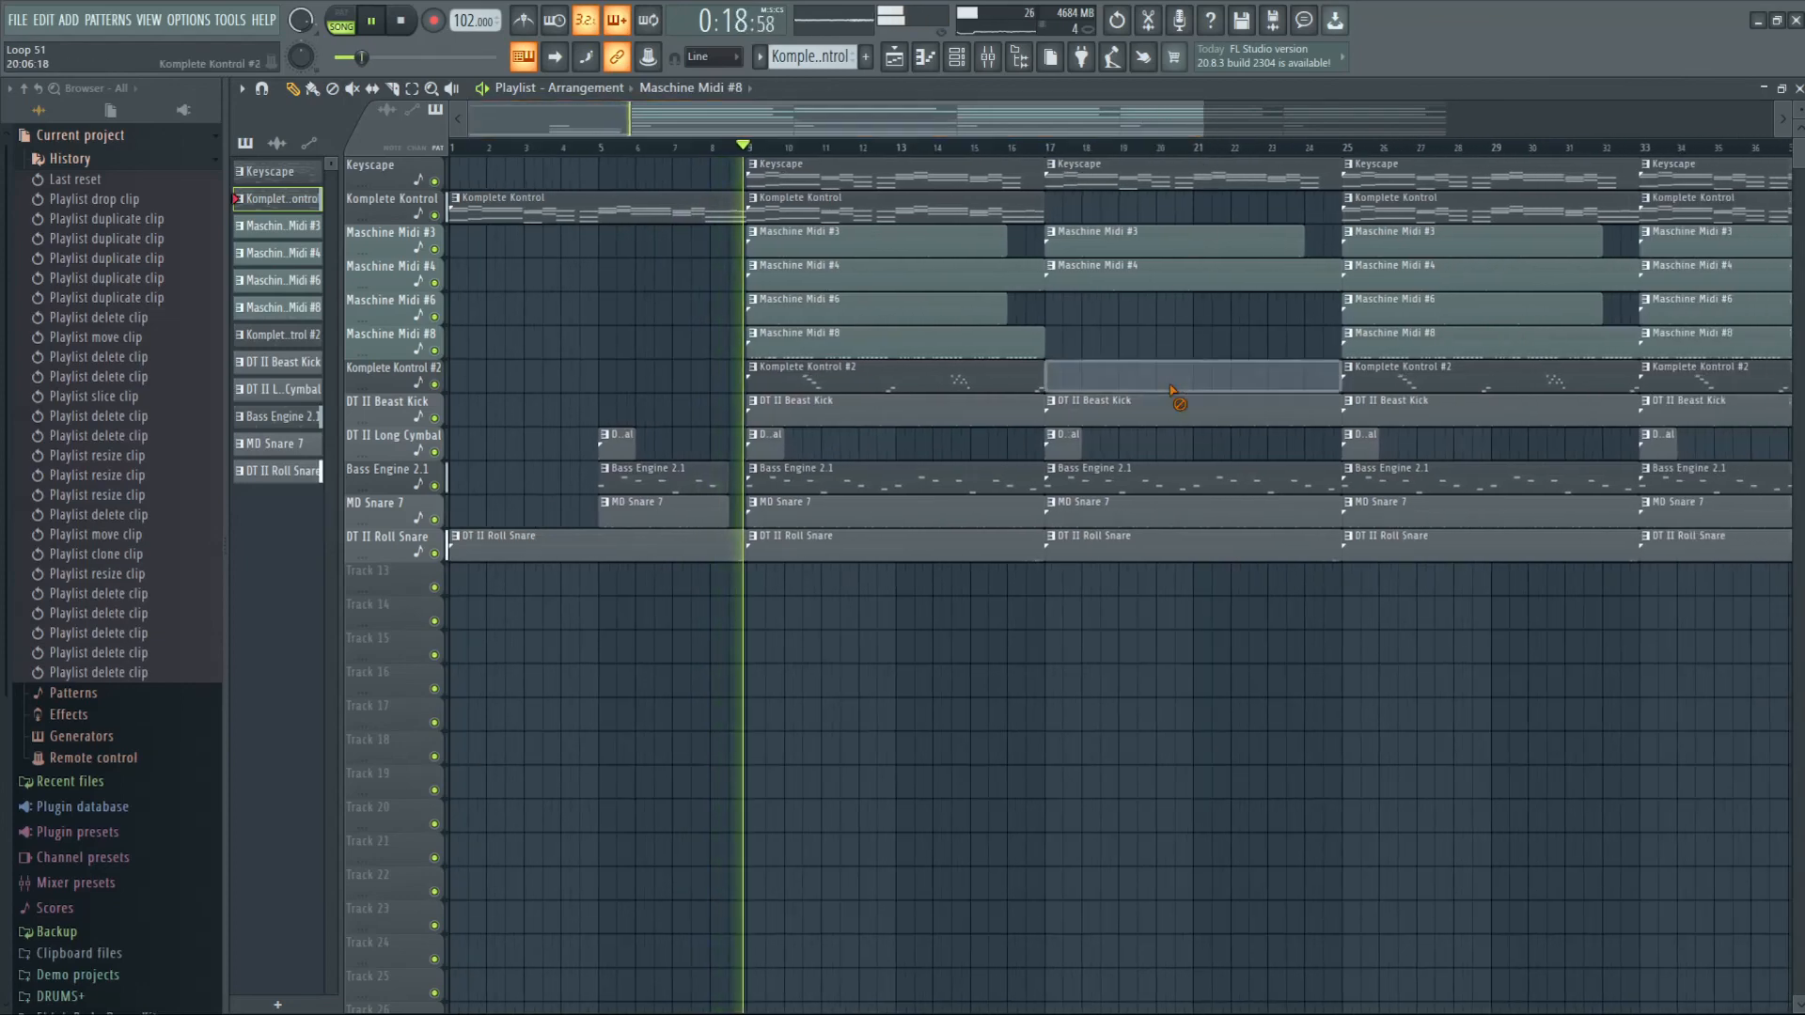
right_click(1142, 481)
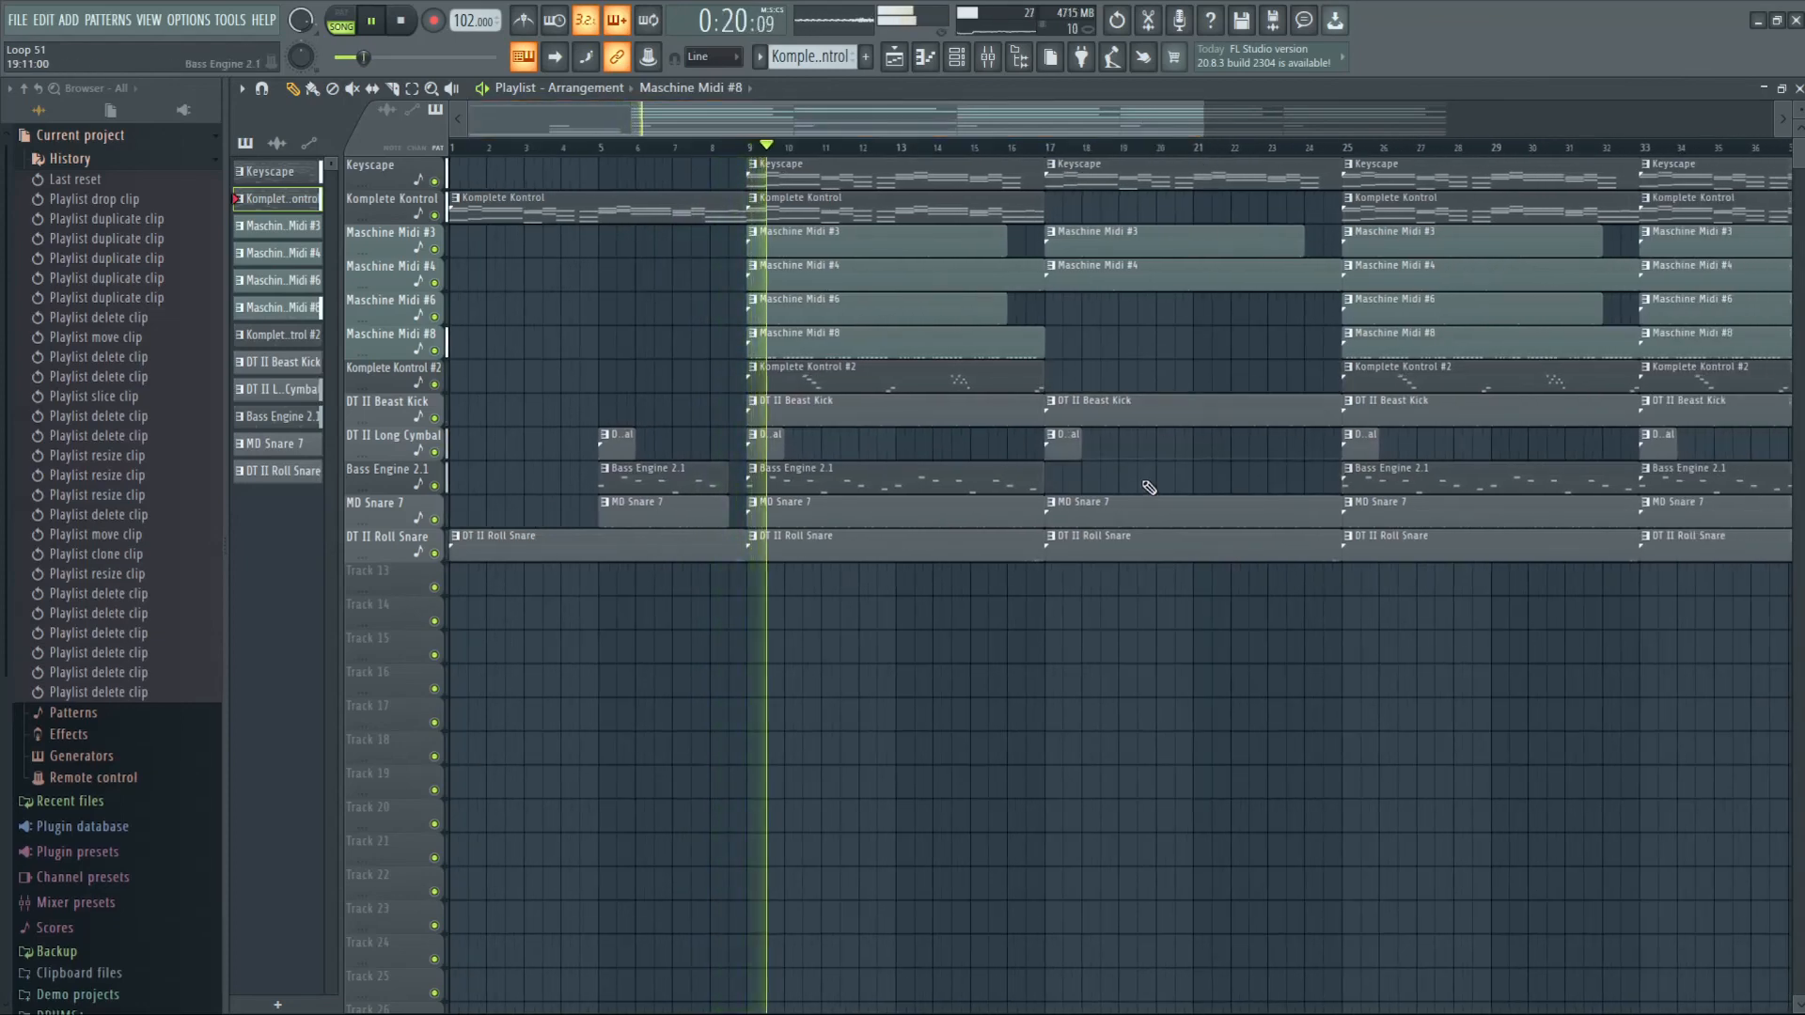
right_click(1142, 546)
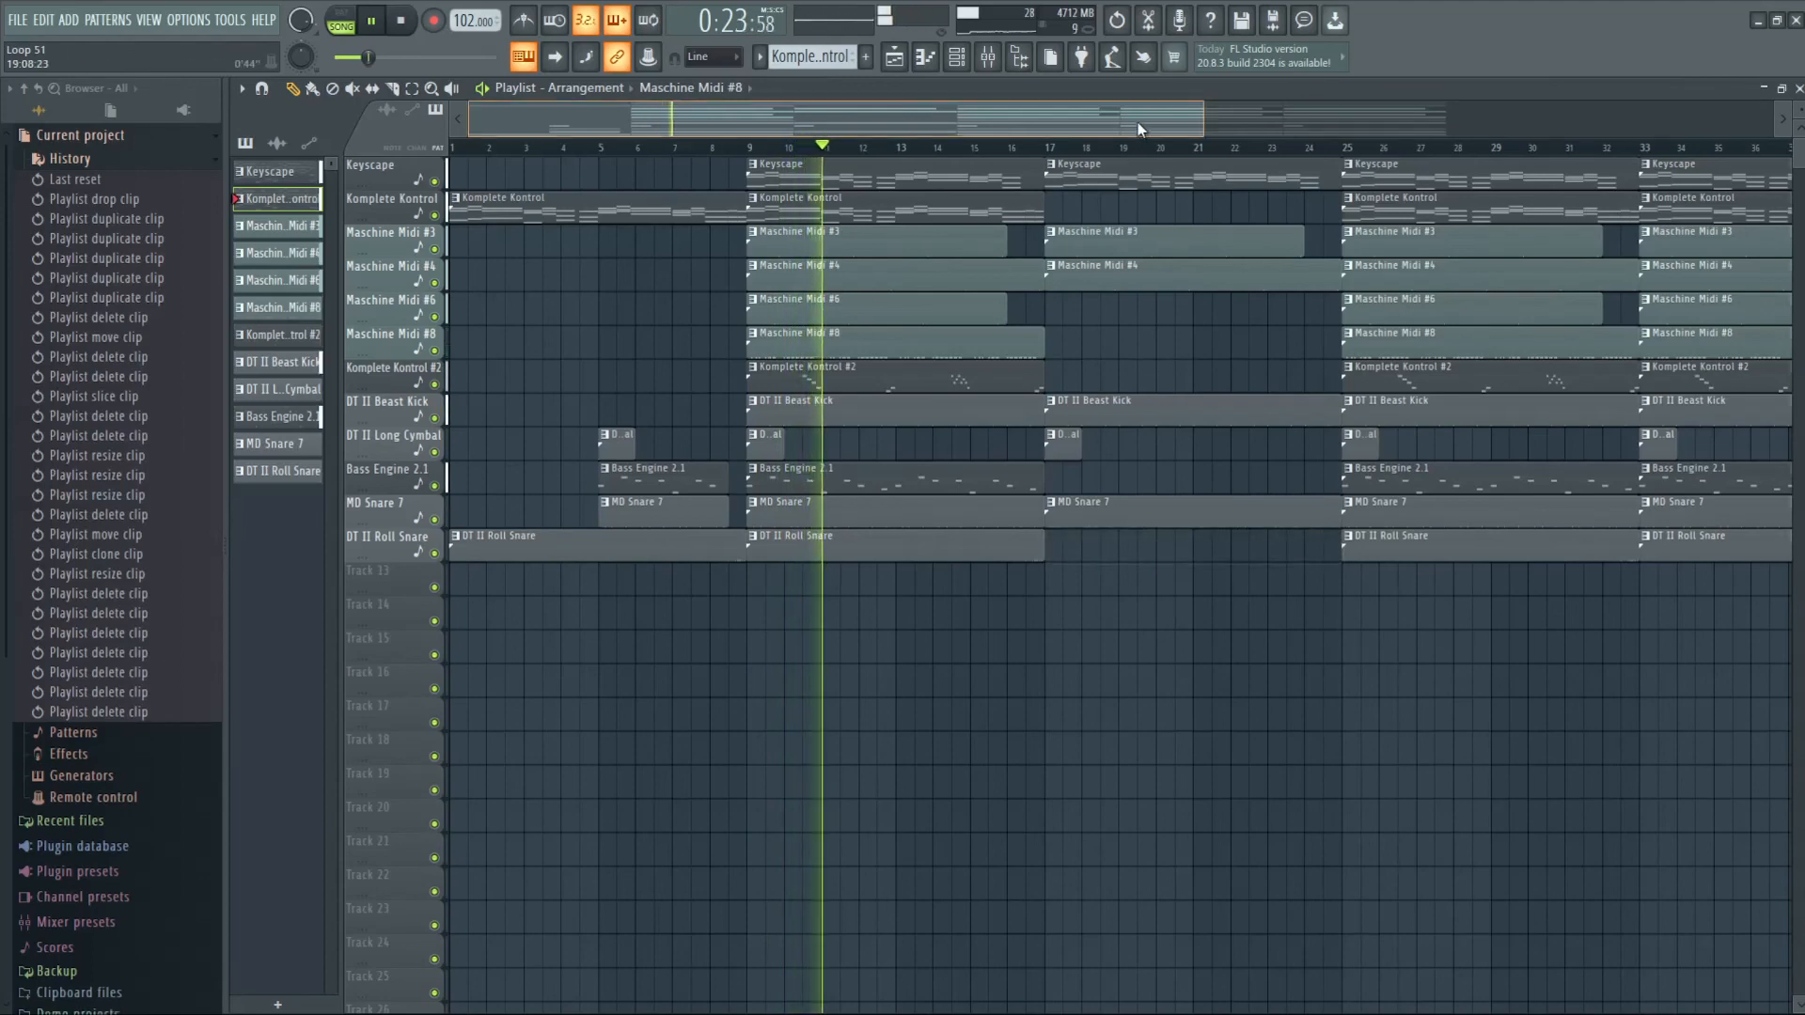
left_click_drag(1138, 129, 1280, 129)
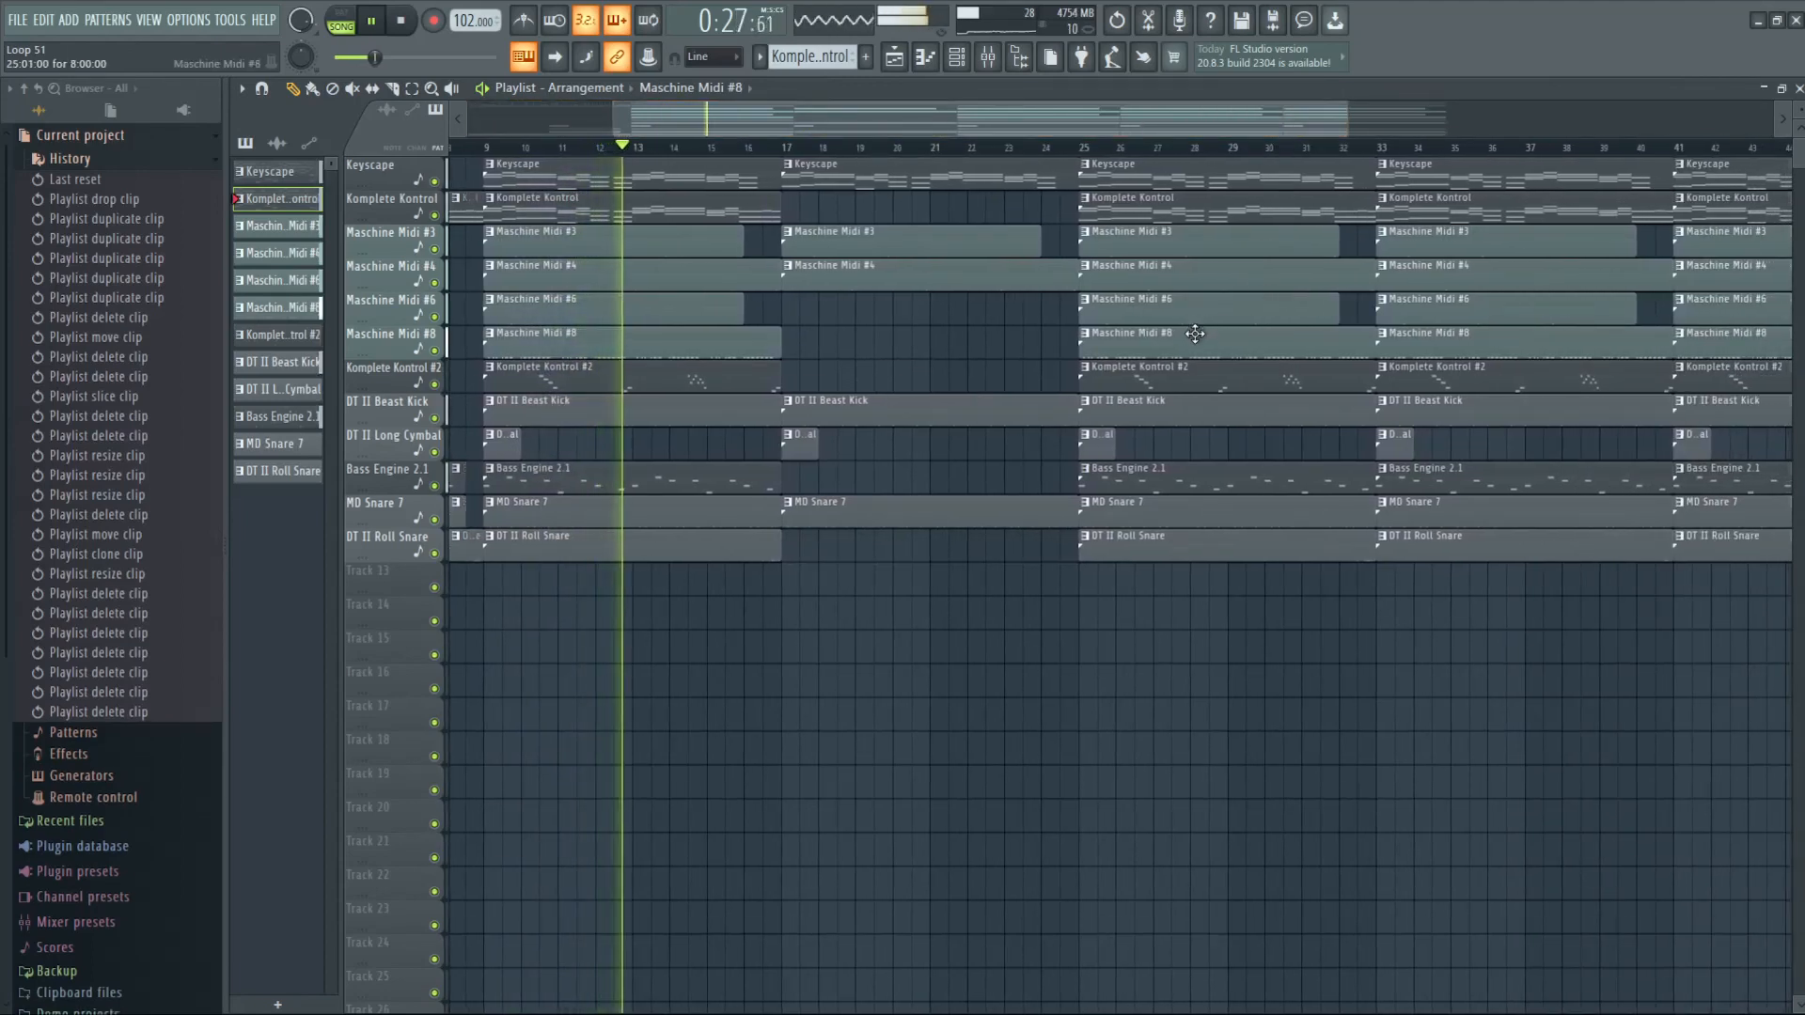
- Delete the bar 25 clips of Bass Engine 2.1, Komplete Kontrol #2 and Maschine Midi #8, and the bar 17 clips of DT II Beast Kick and Maschine Midi #3
right_click(1198, 476)
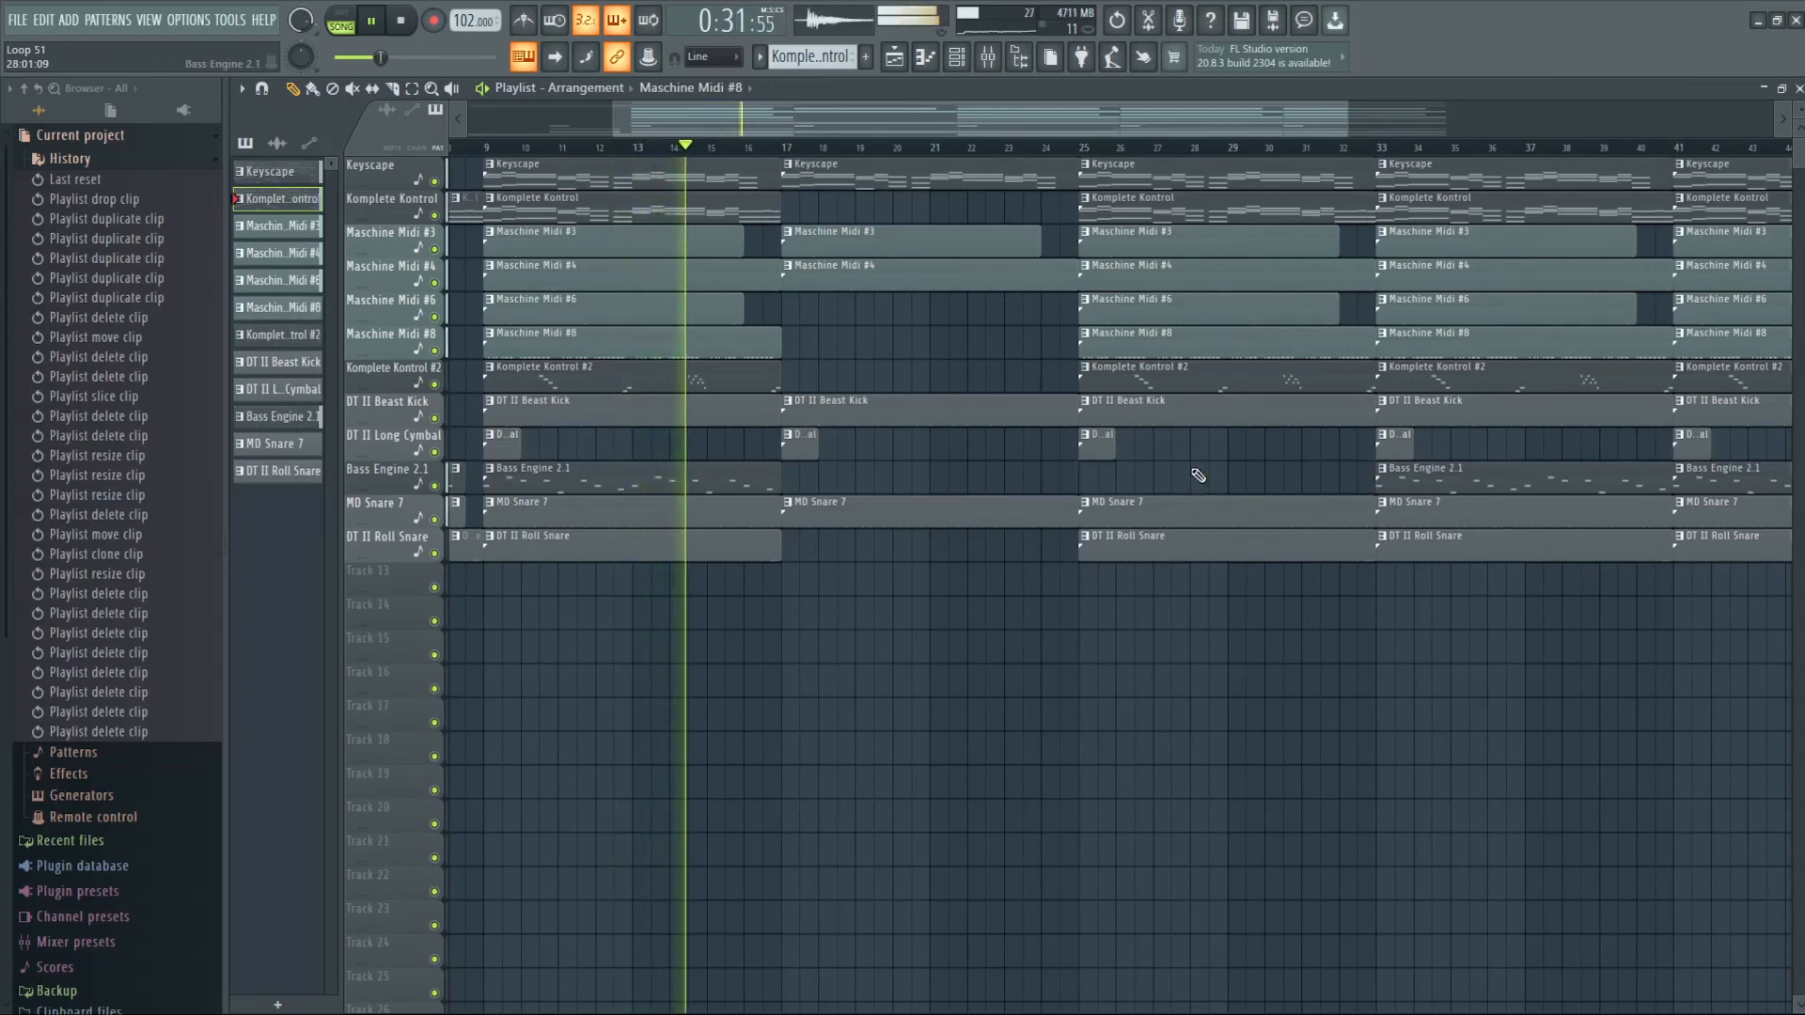
right_click(825, 416)
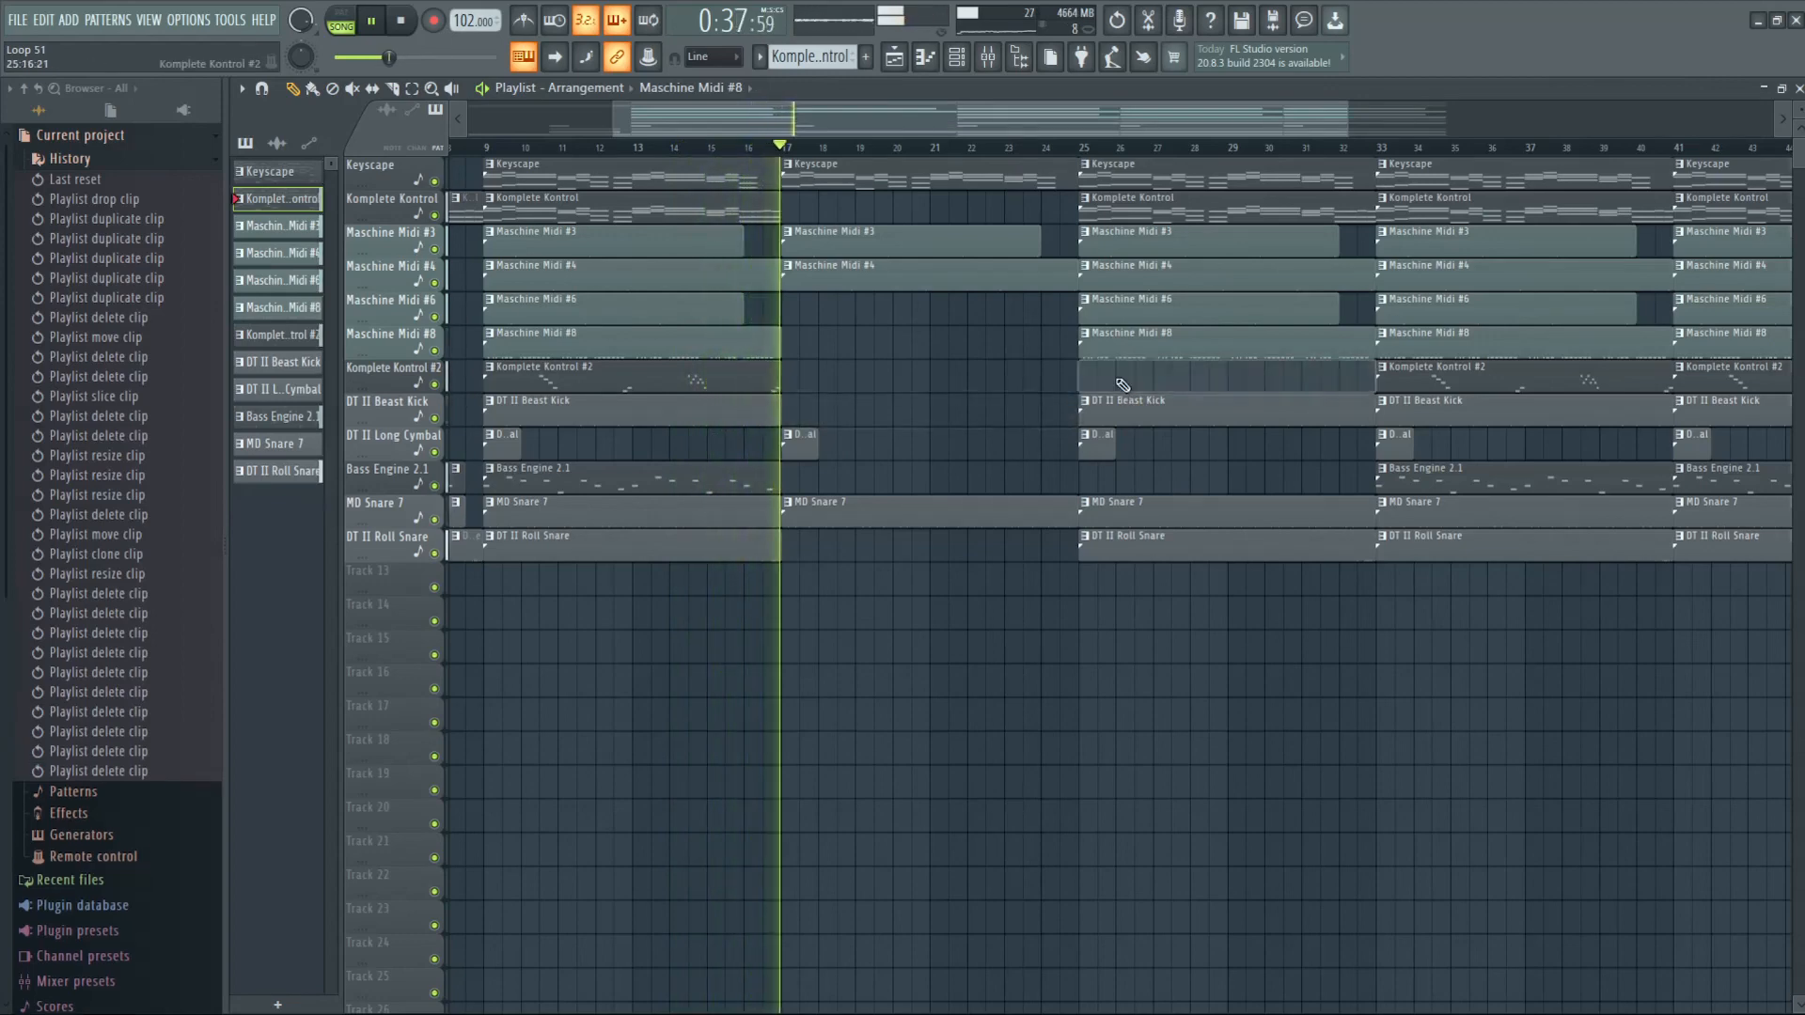
right_click(1122, 381)
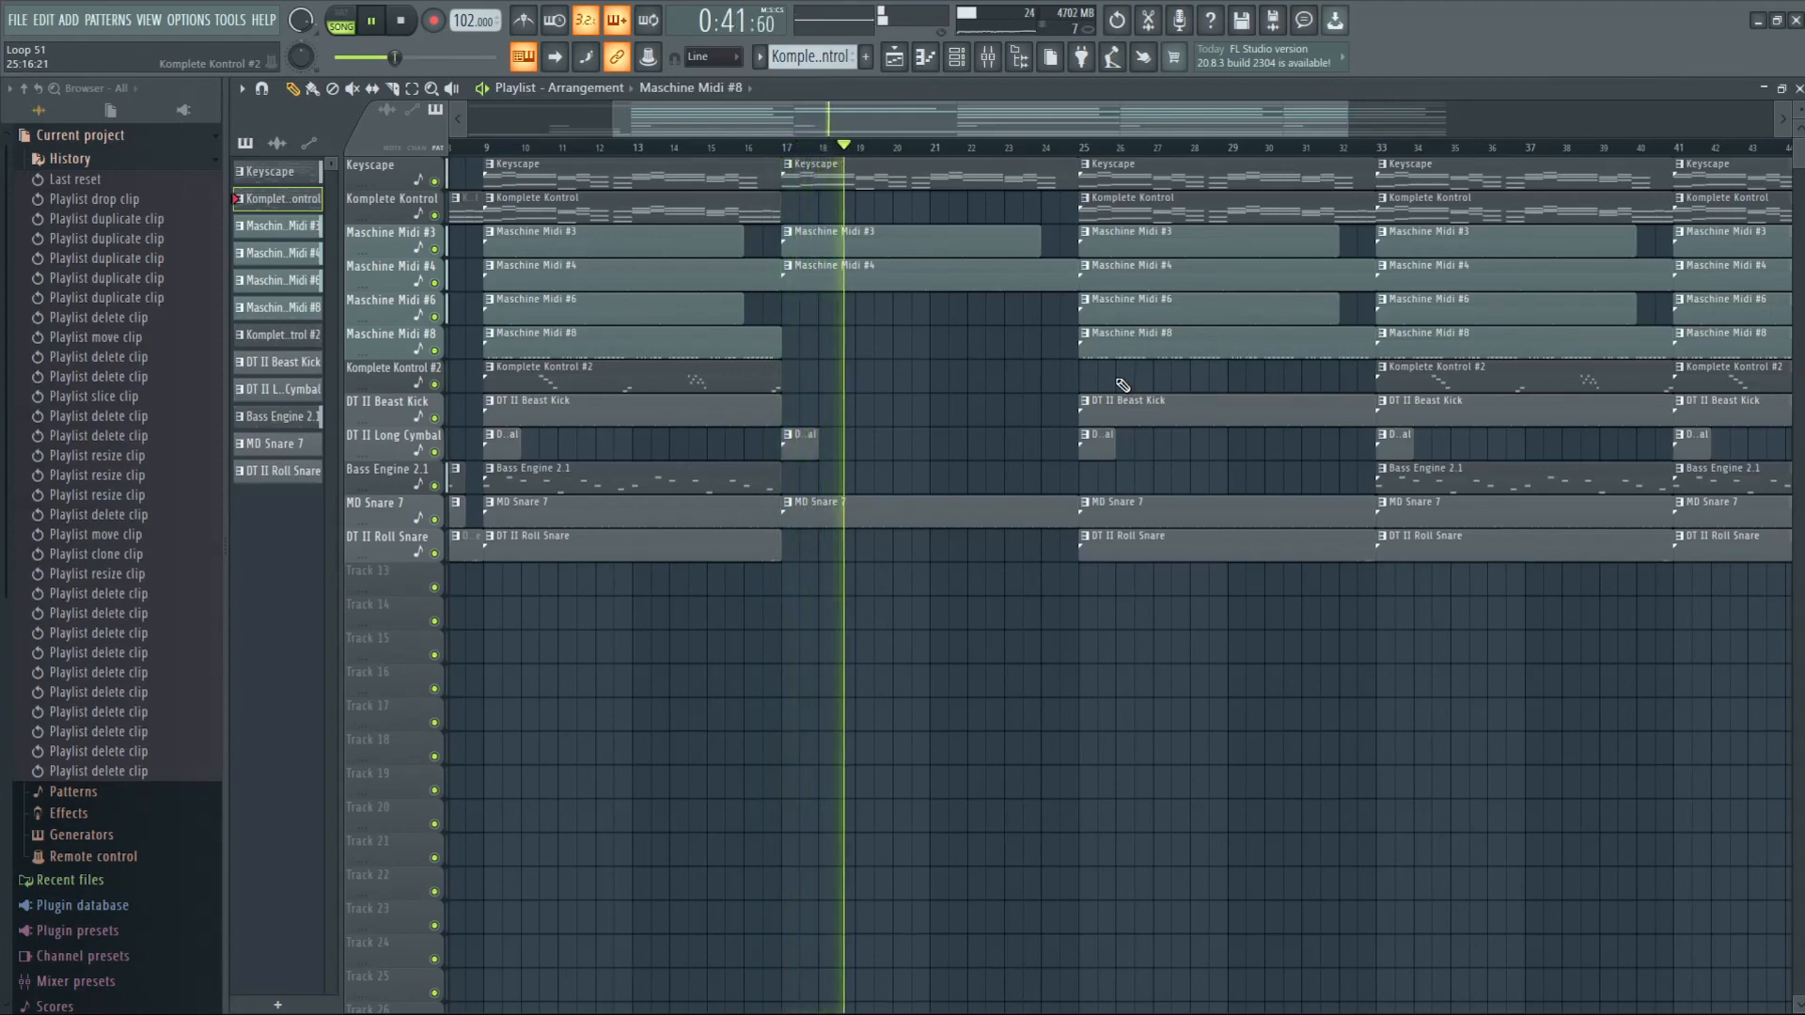
right_click(1139, 356)
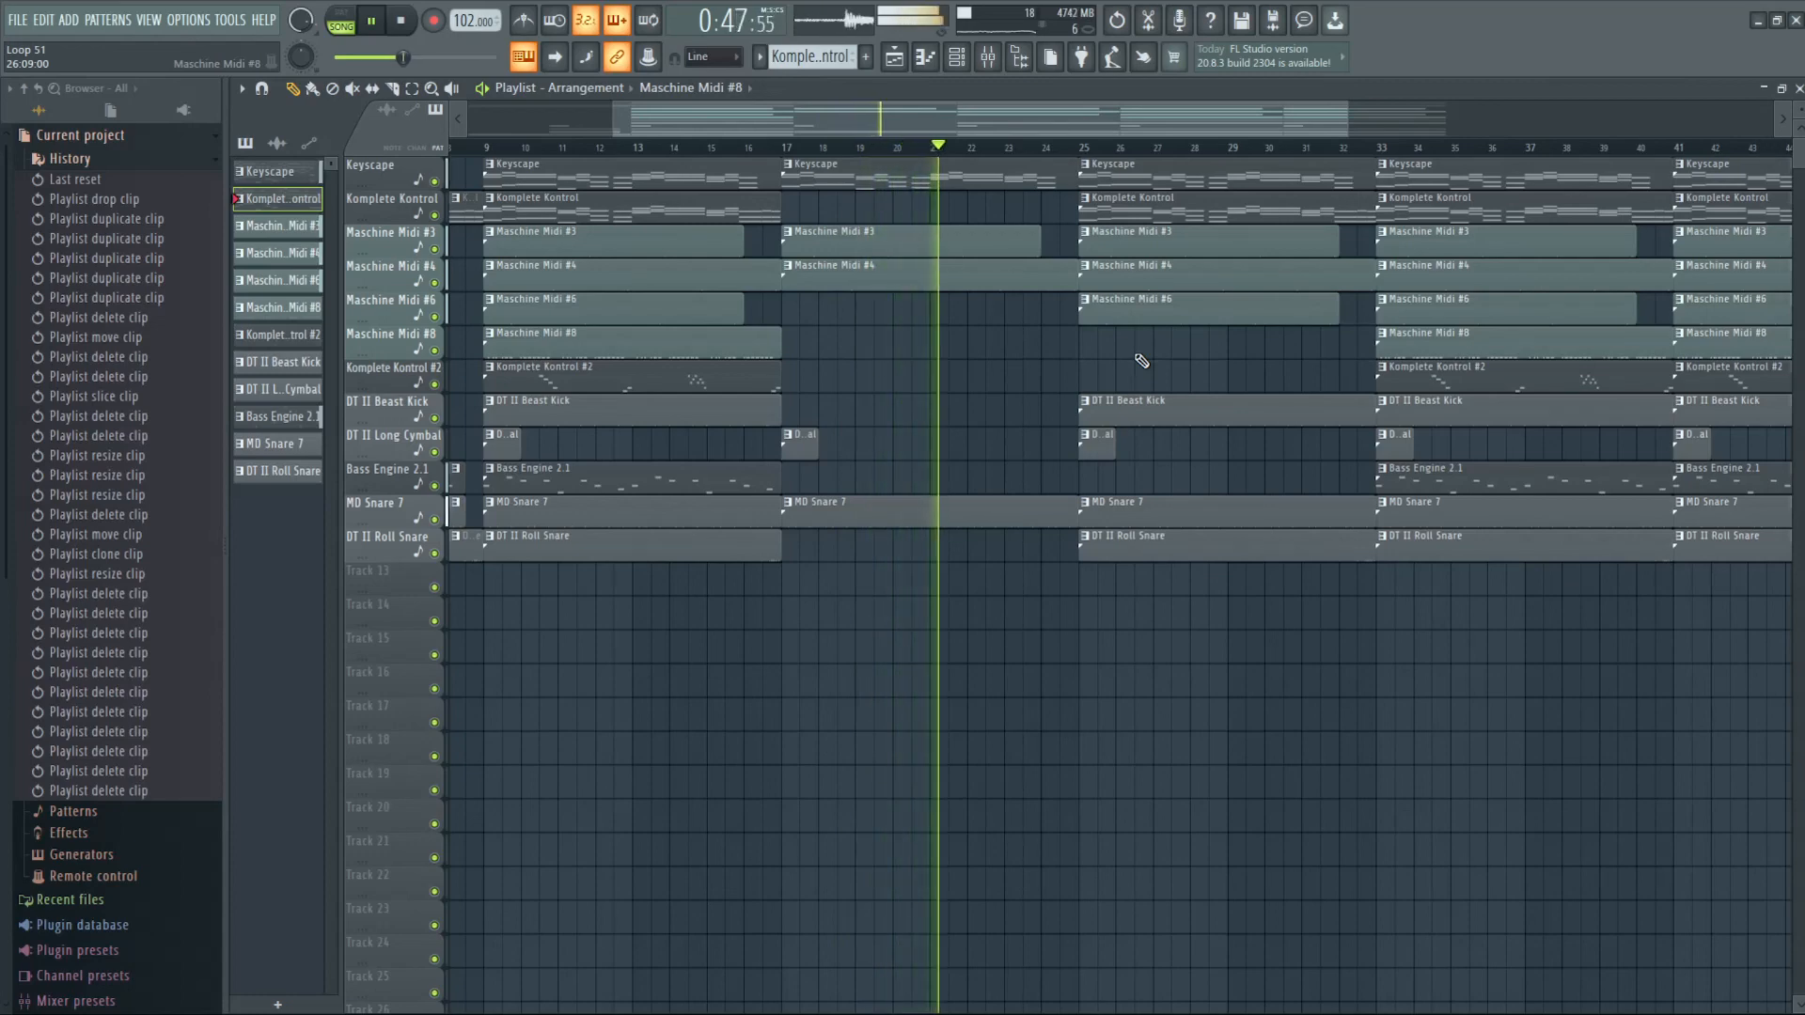
right_click(1025, 242)
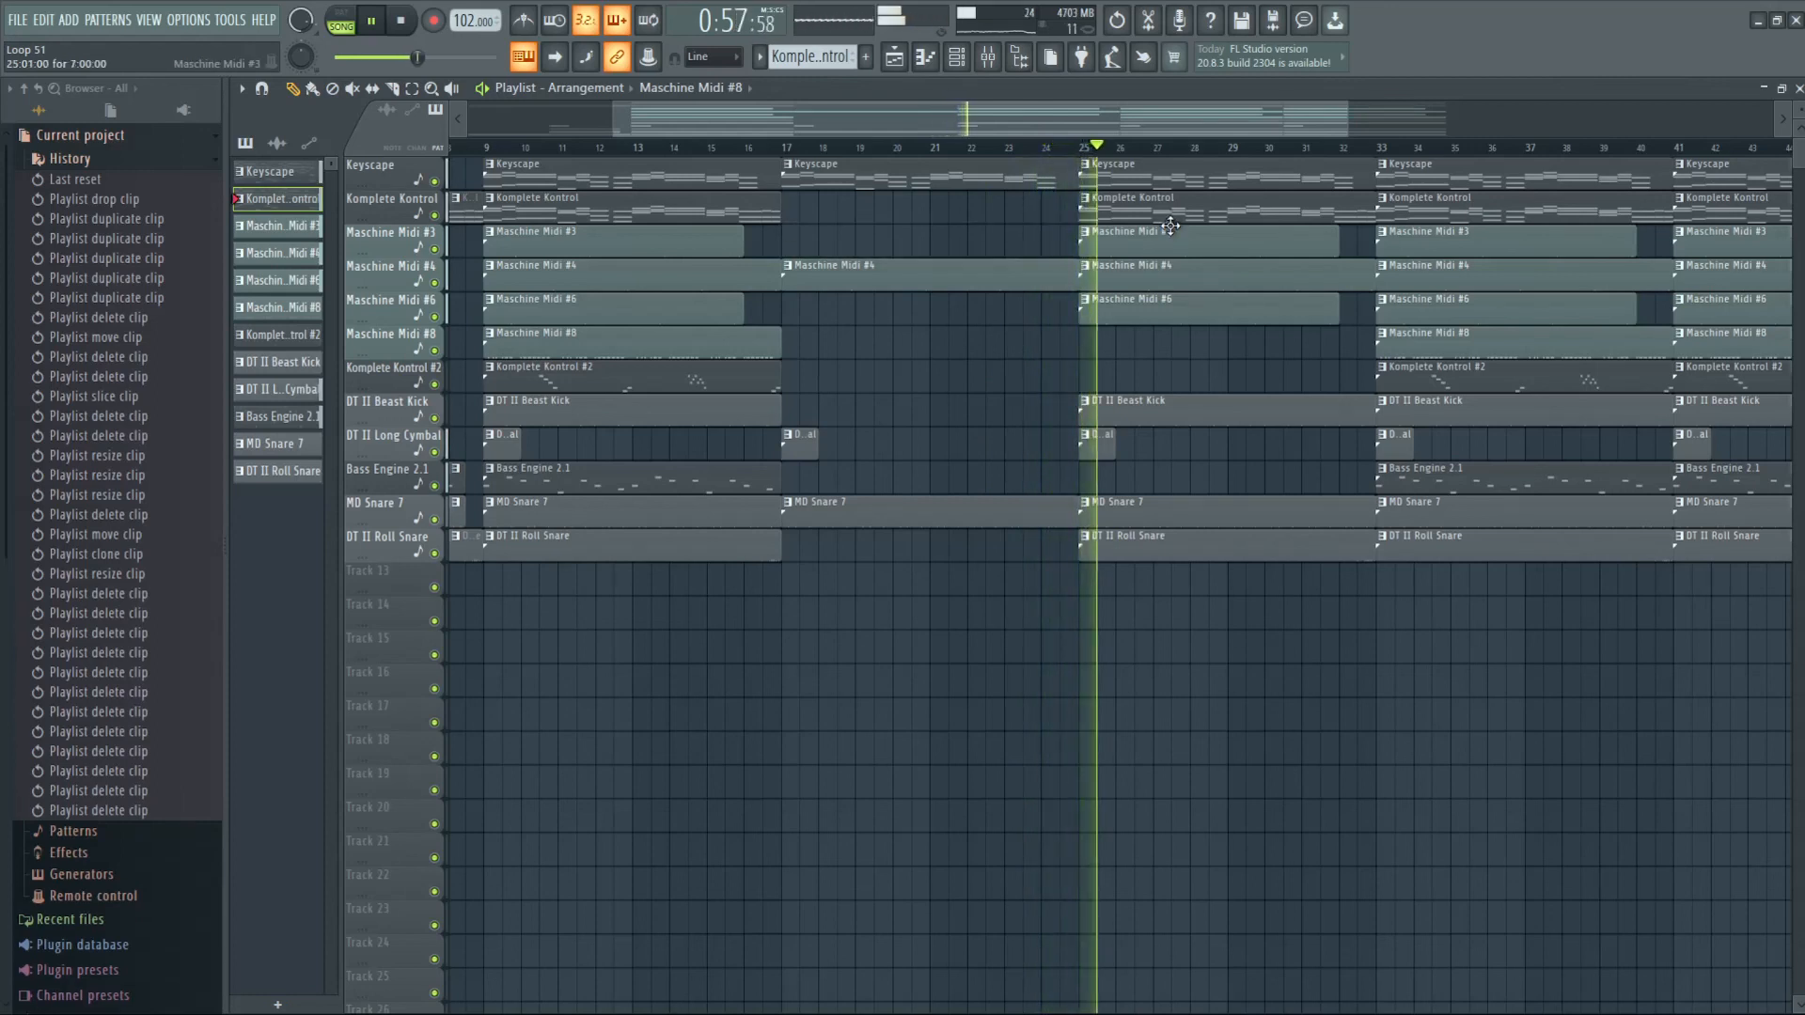
- Shorten the DT II Beast Kick and MD Snare 7 clips starting at bar 25 so both end about a third into bar 32
left_click_drag(1158, 113, 1233, 115)
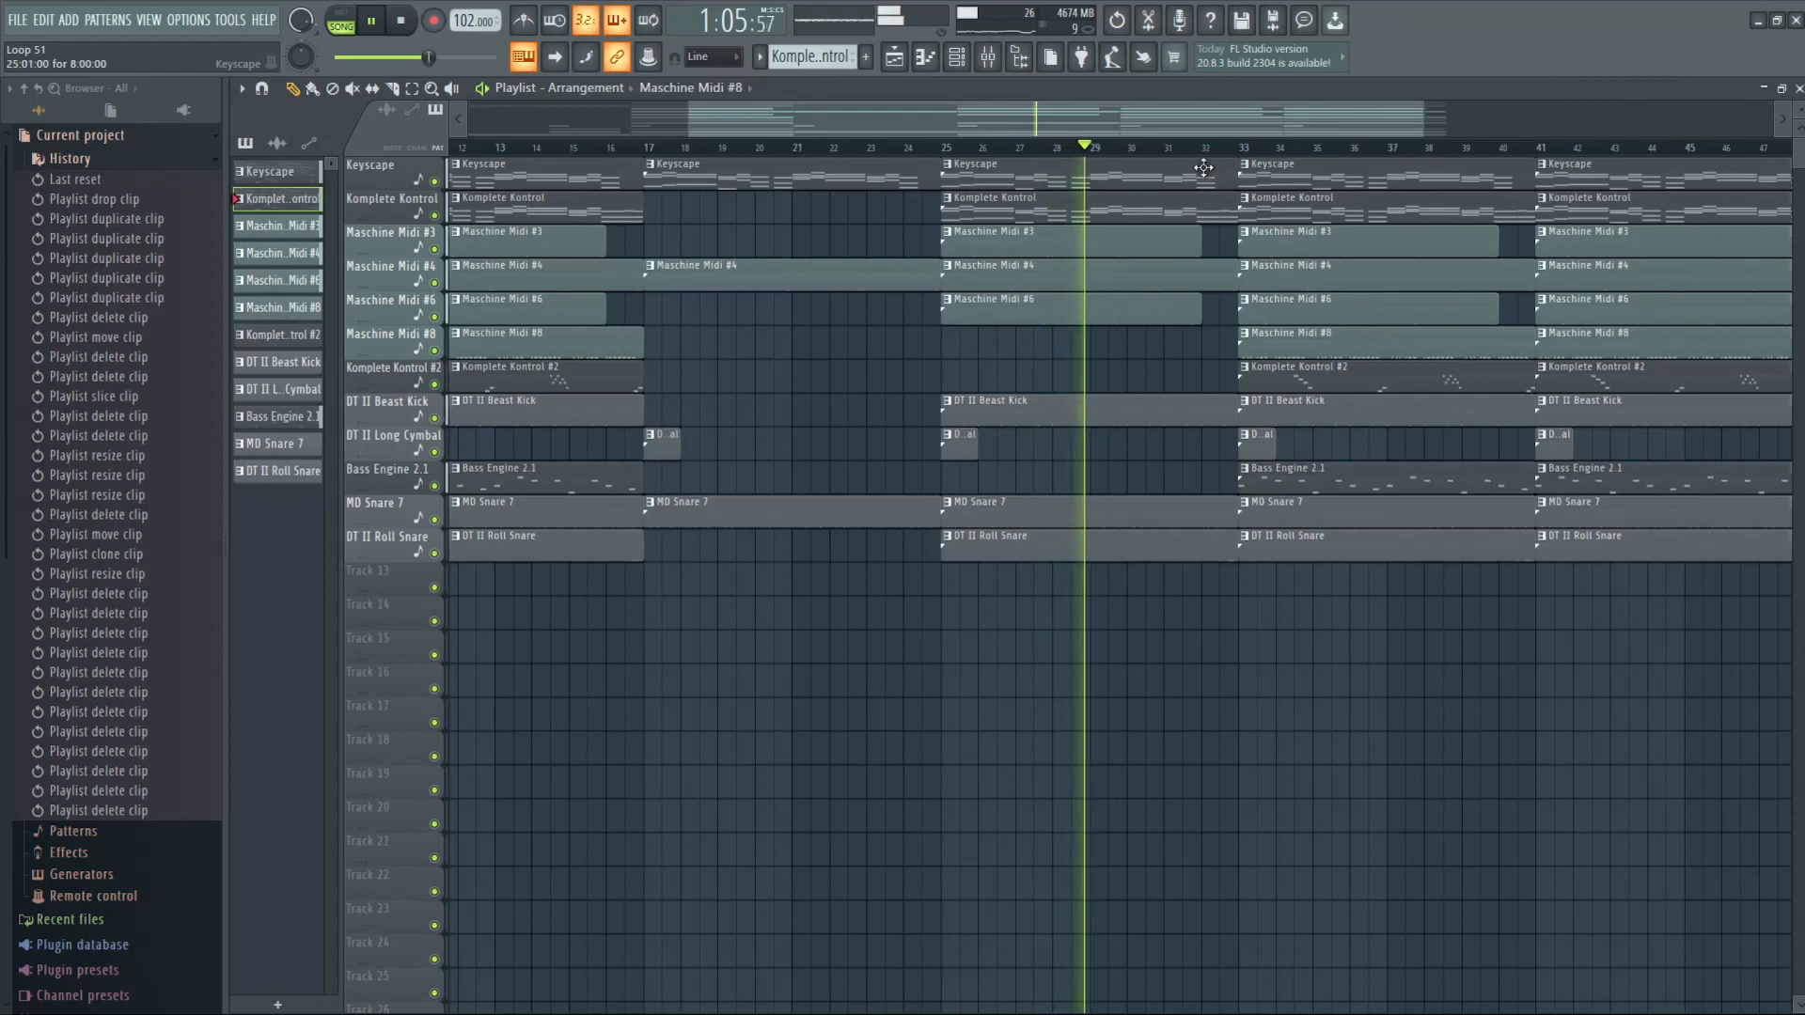
scroll(1239, 150, "up", 5)
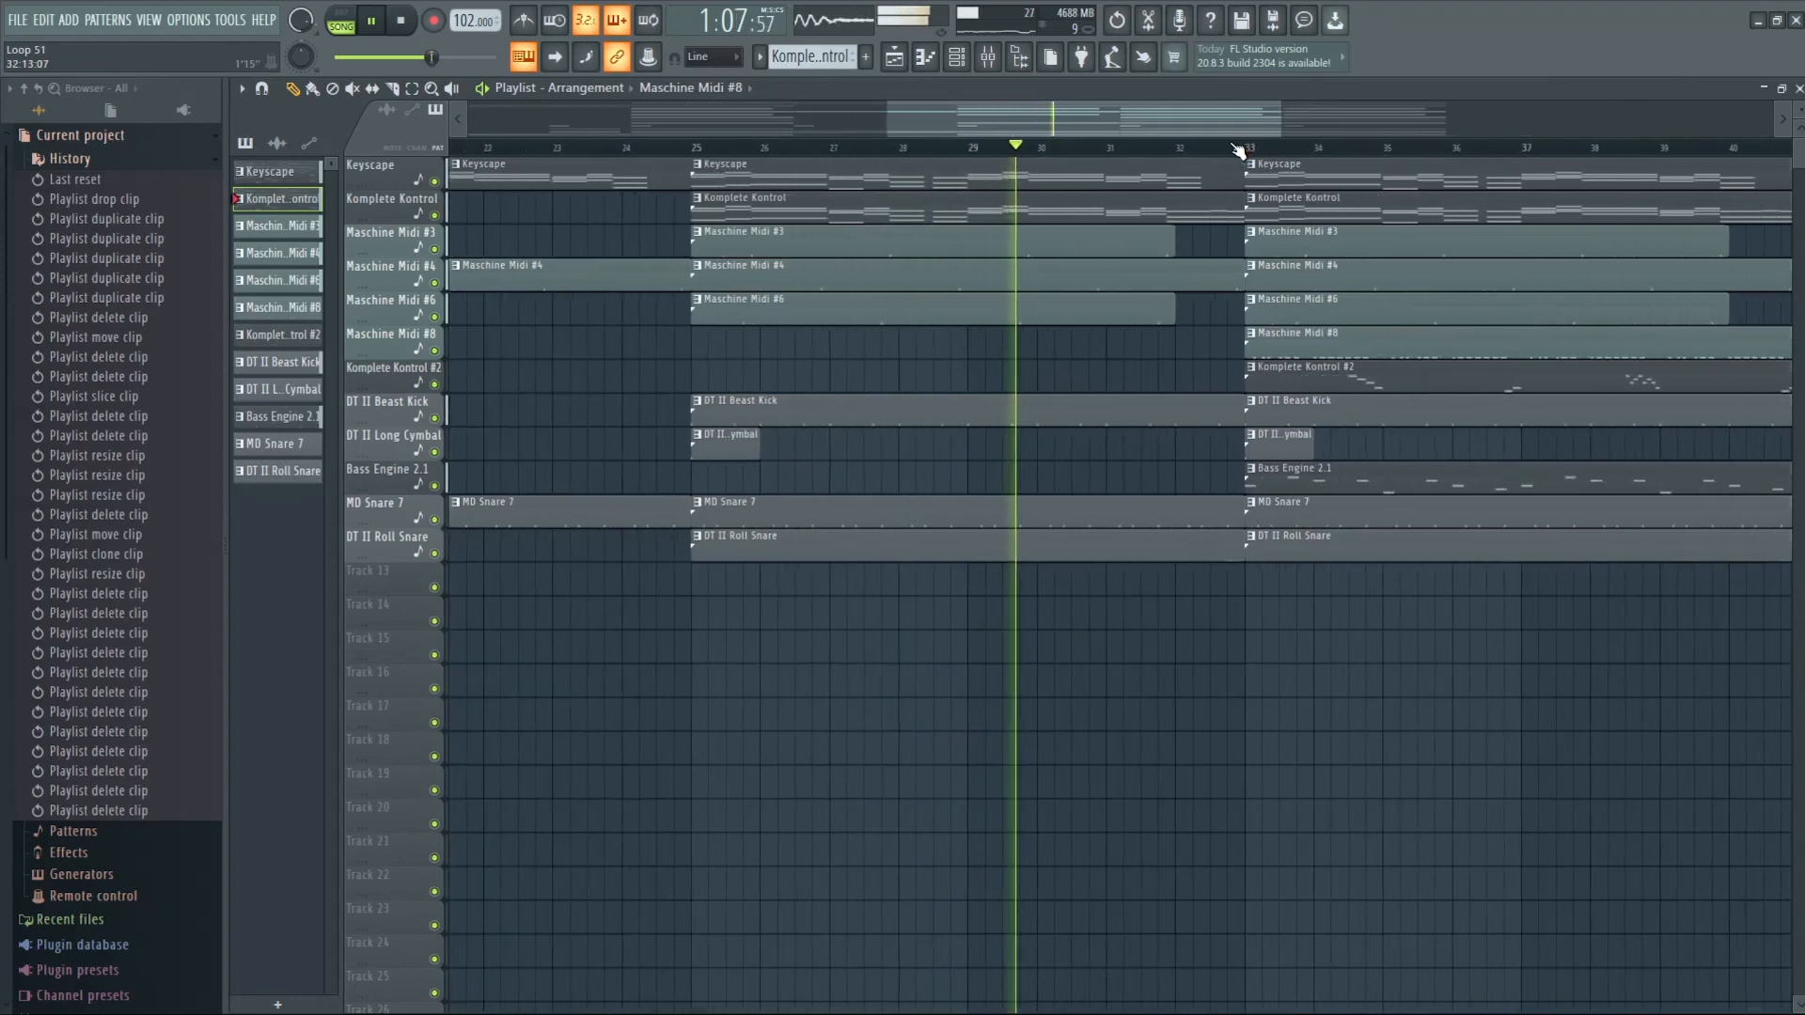
left_click_drag(1227, 329, 1224, 507)
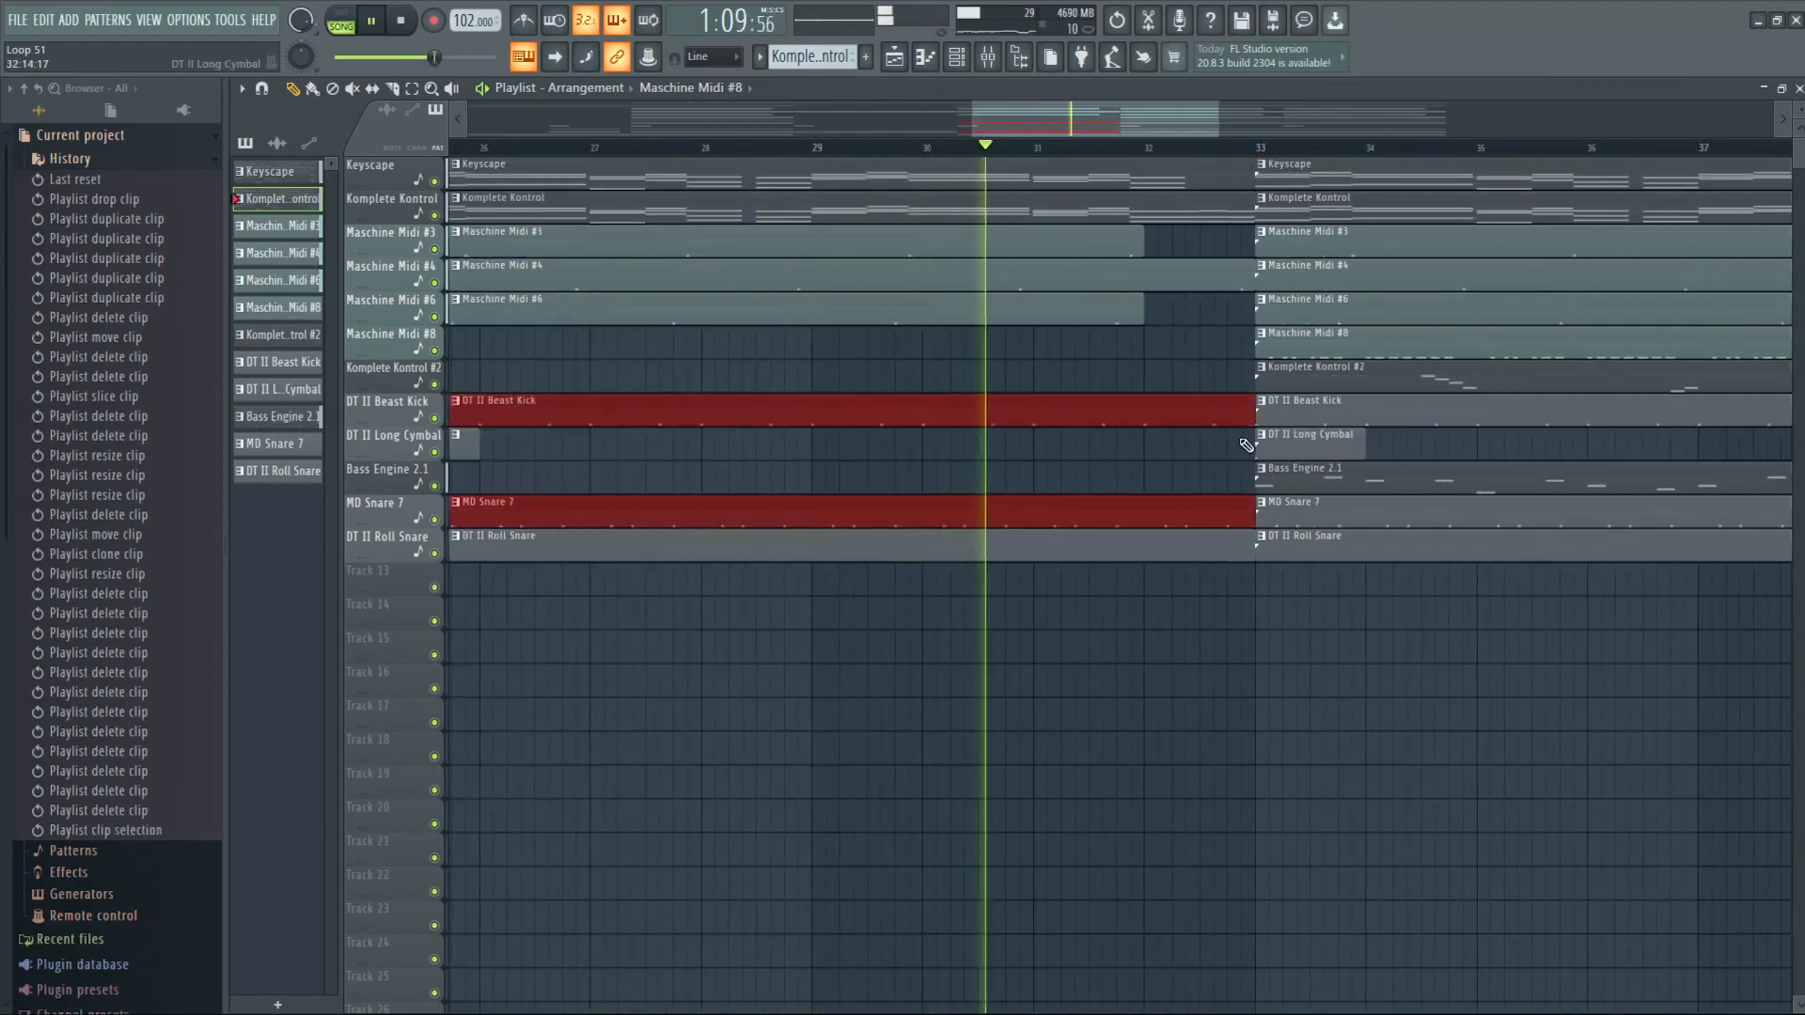
left_click_drag(1254, 413, 1189, 417)
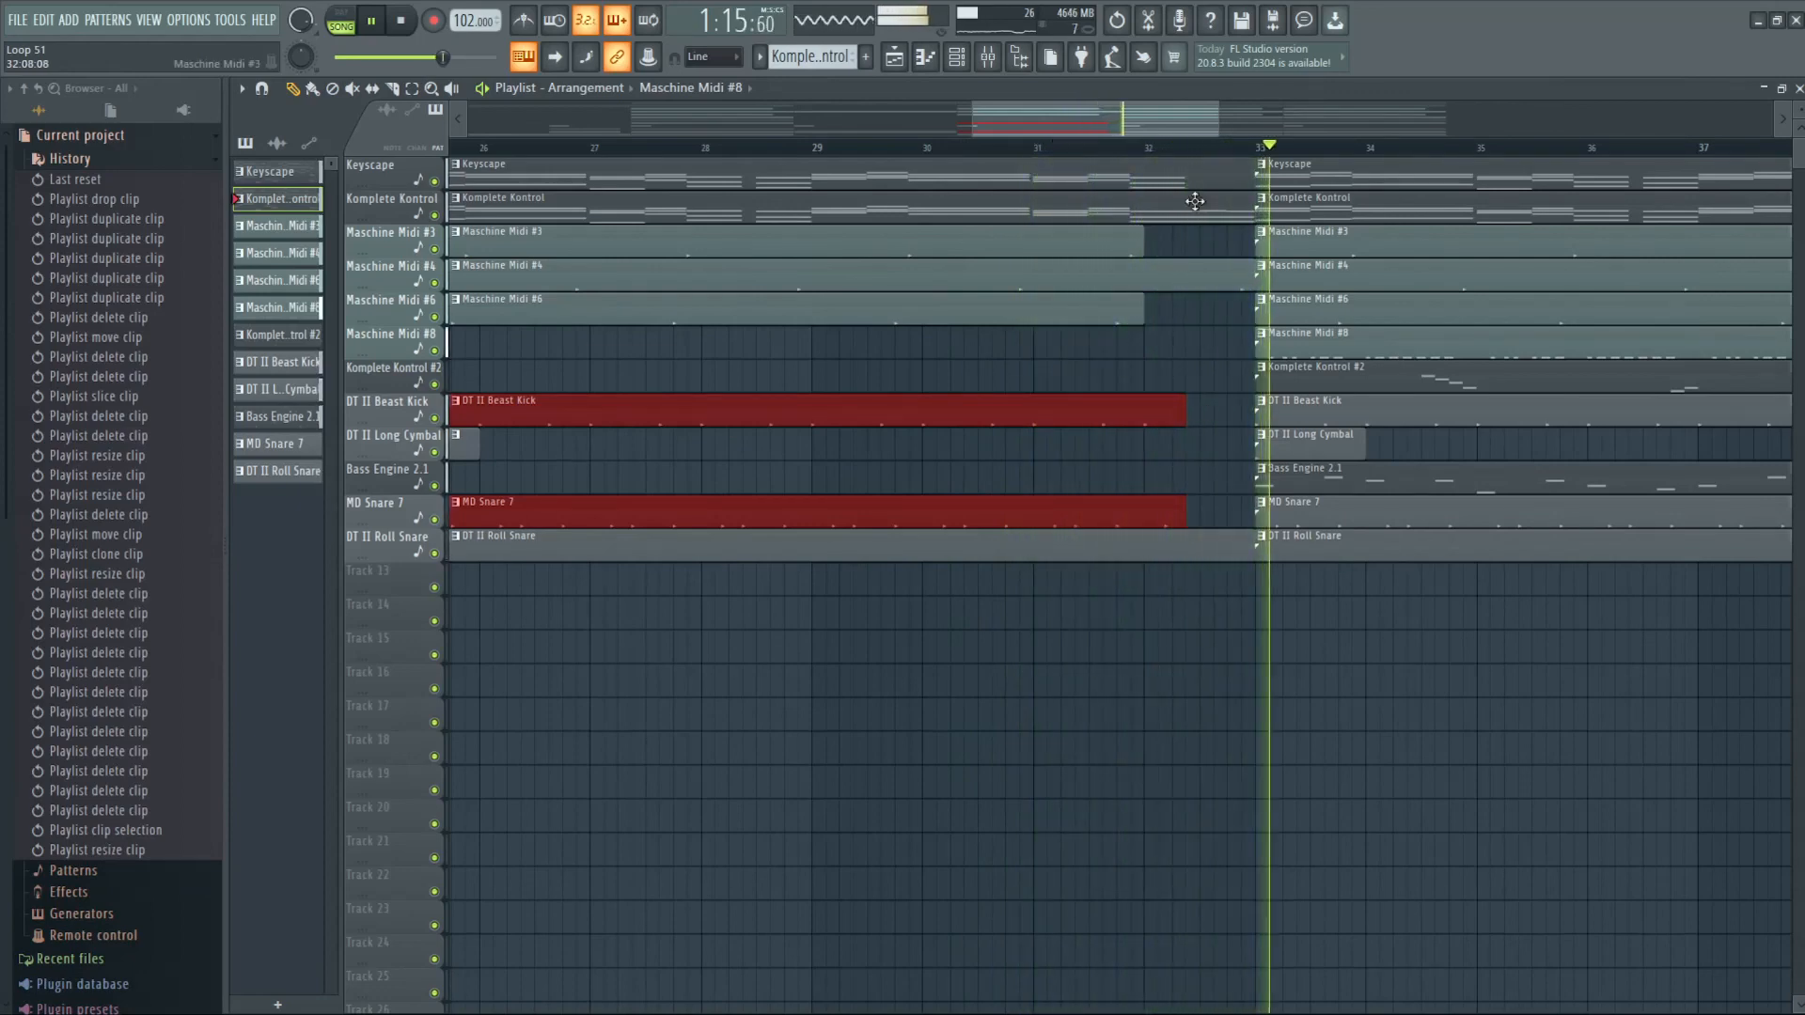
scroll(1241, 150, "down", 3)
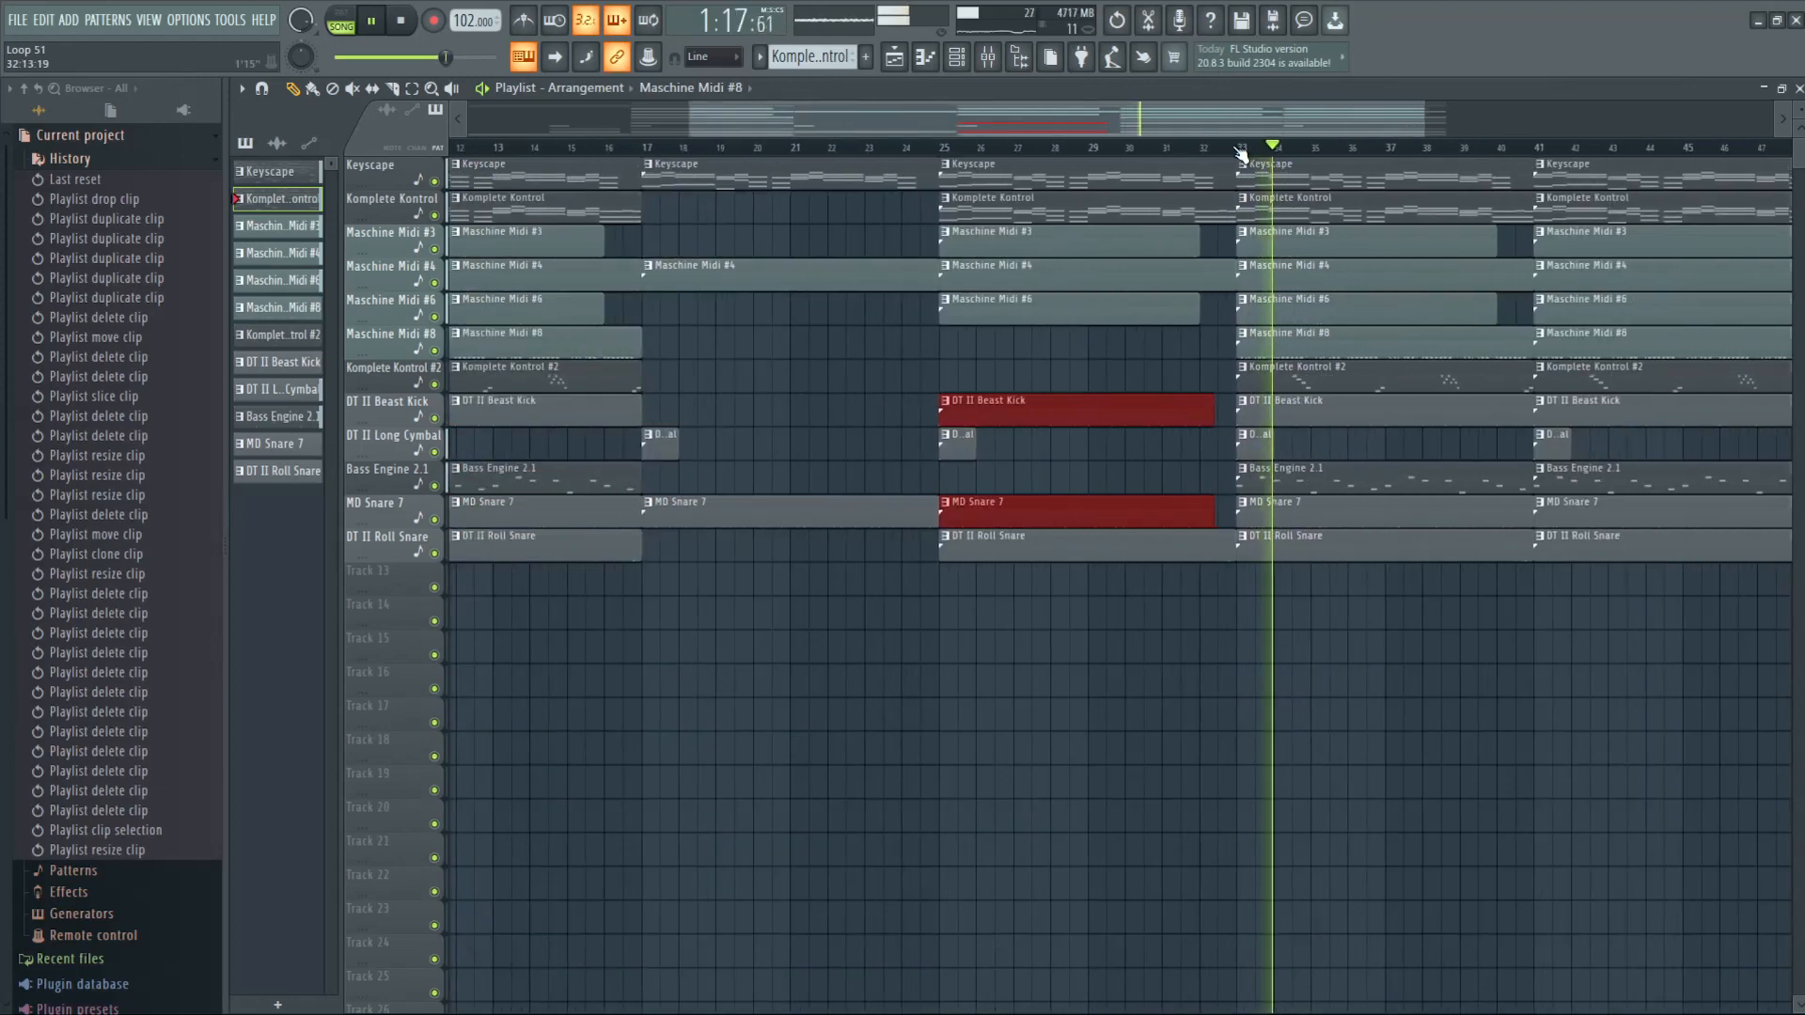
- Delete all track clips in the last section of the playlist, bars 41 to 48
left_click_drag(1209, 118, 1374, 130)
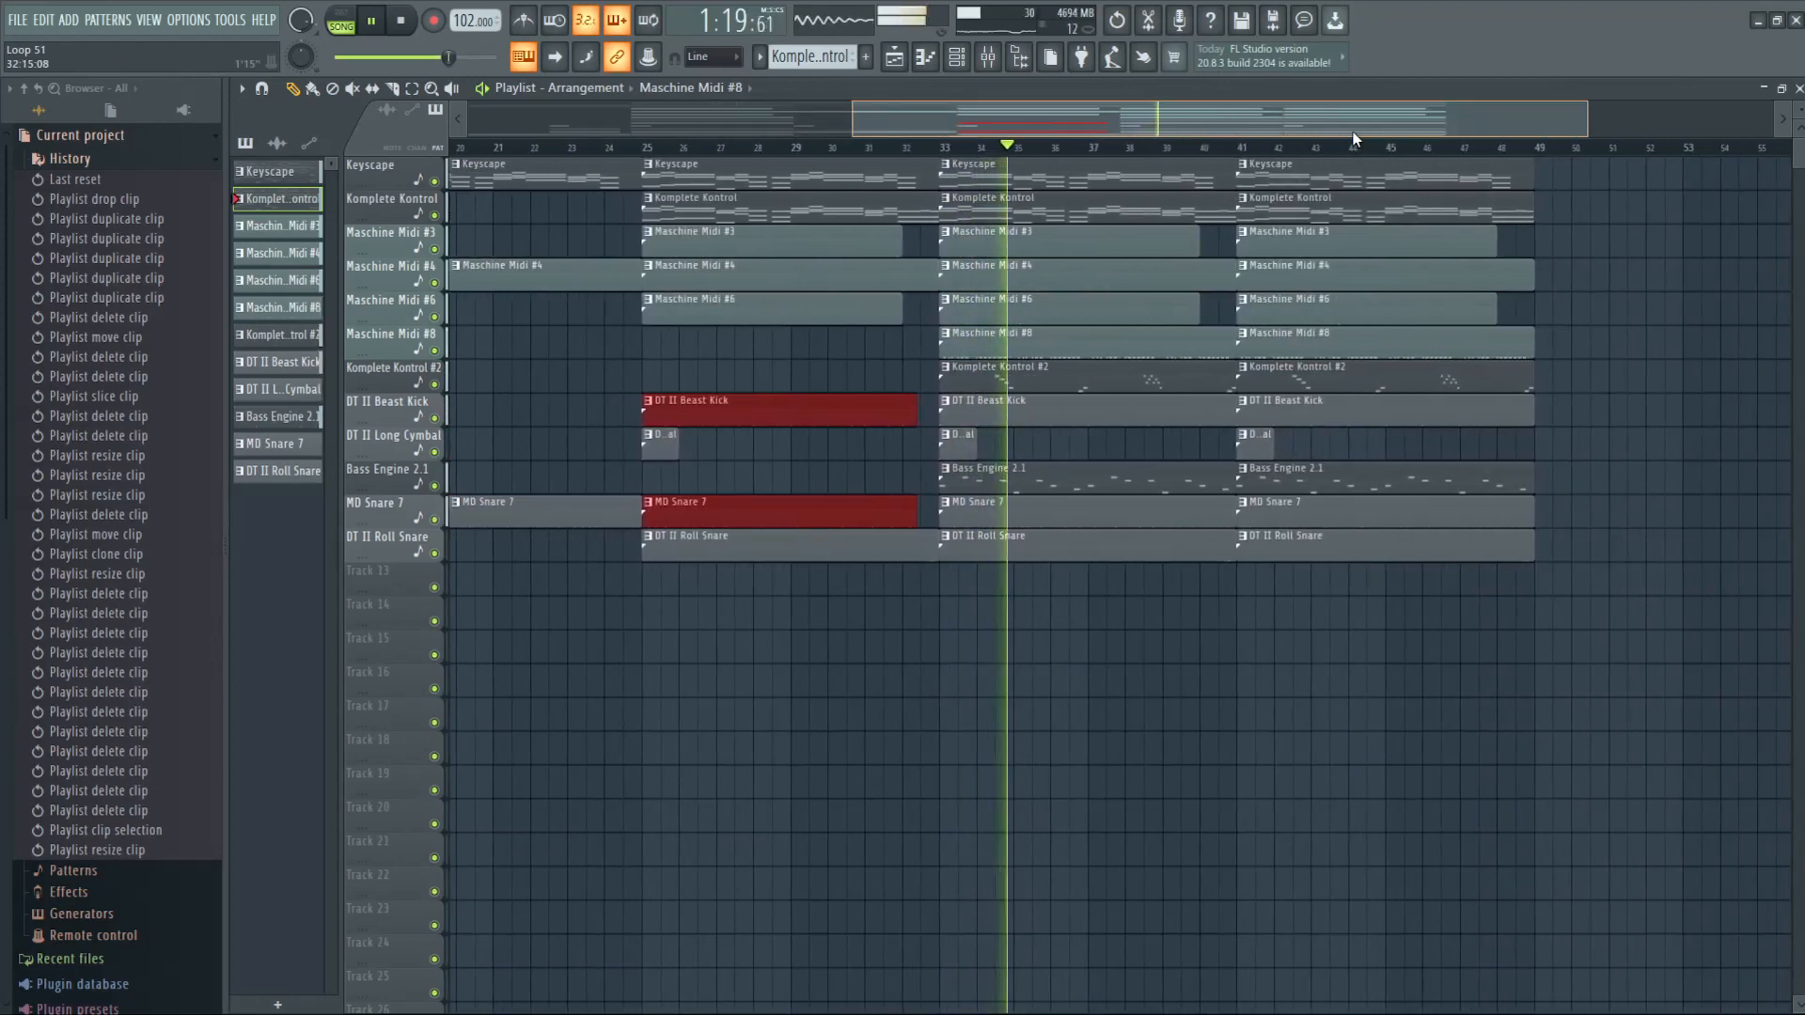
left_click_drag(1534, 662, 1255, 180)
key("Delete")
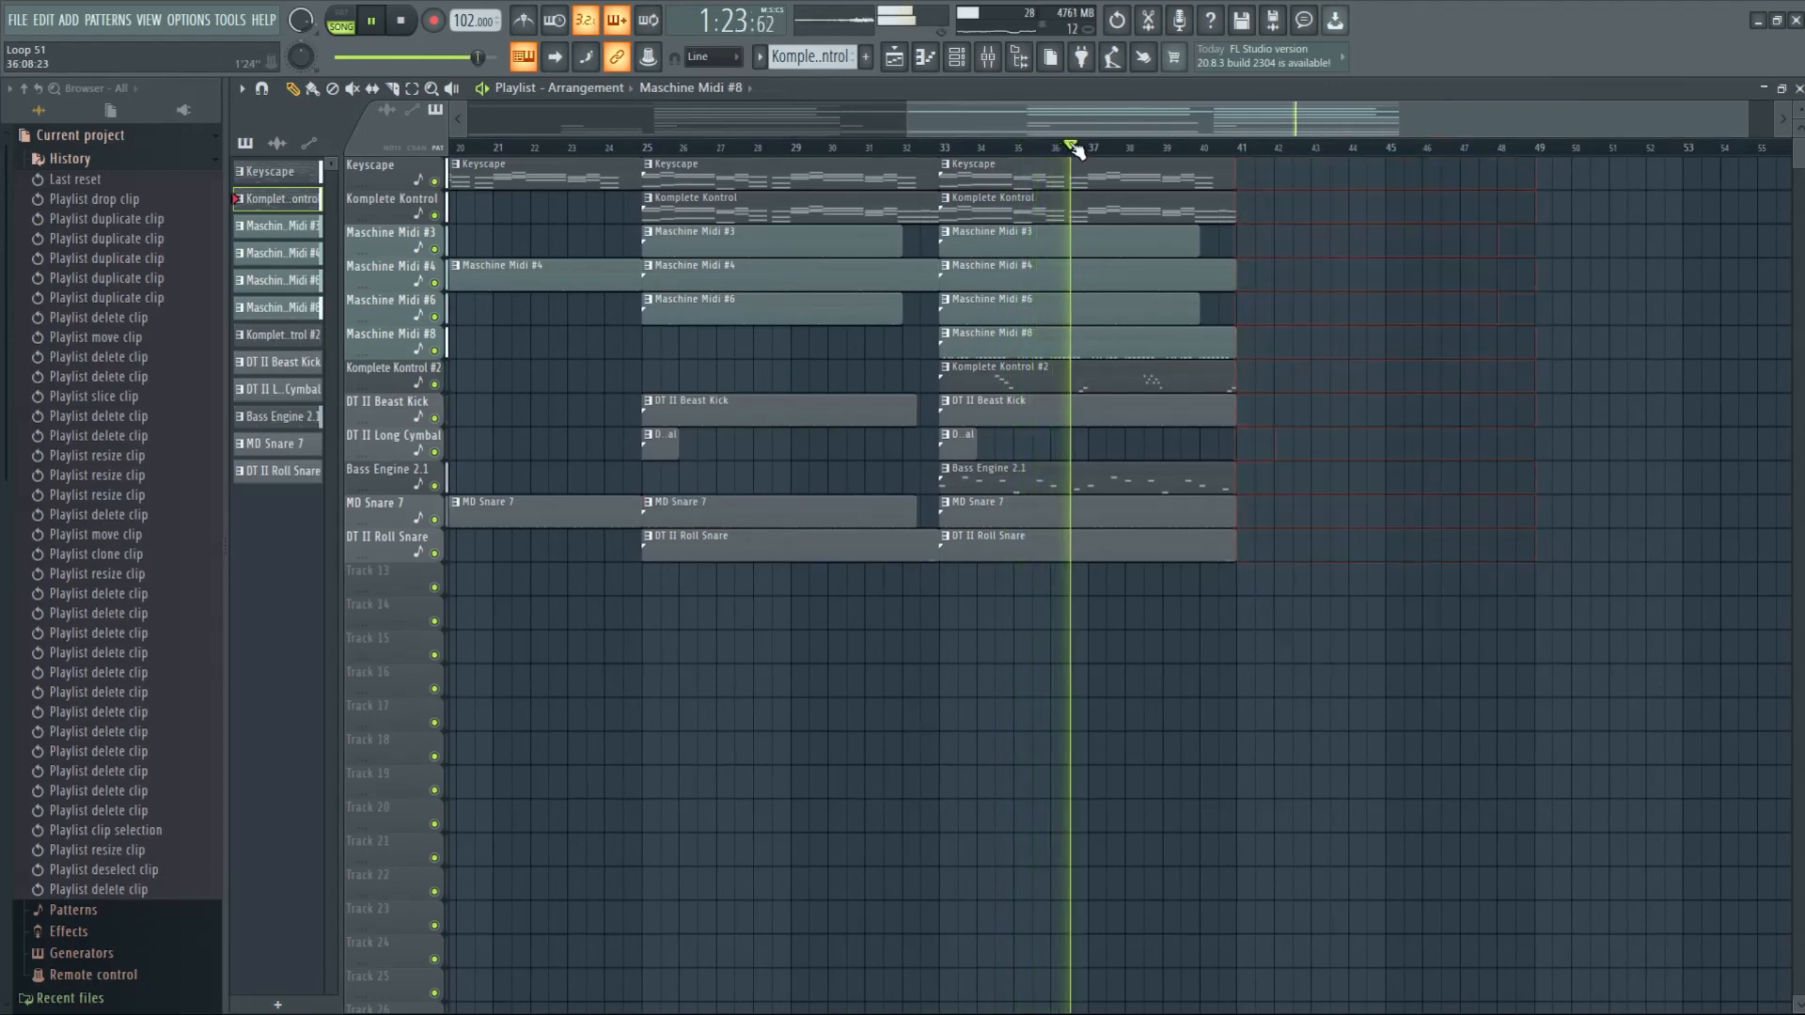
- Duplicate all clips of bars 17 to 40 so the copy starts at bar 41, and delete the copied Maschine Midi #4 clip at bar 41
scroll(1350, 583, "down", 4)
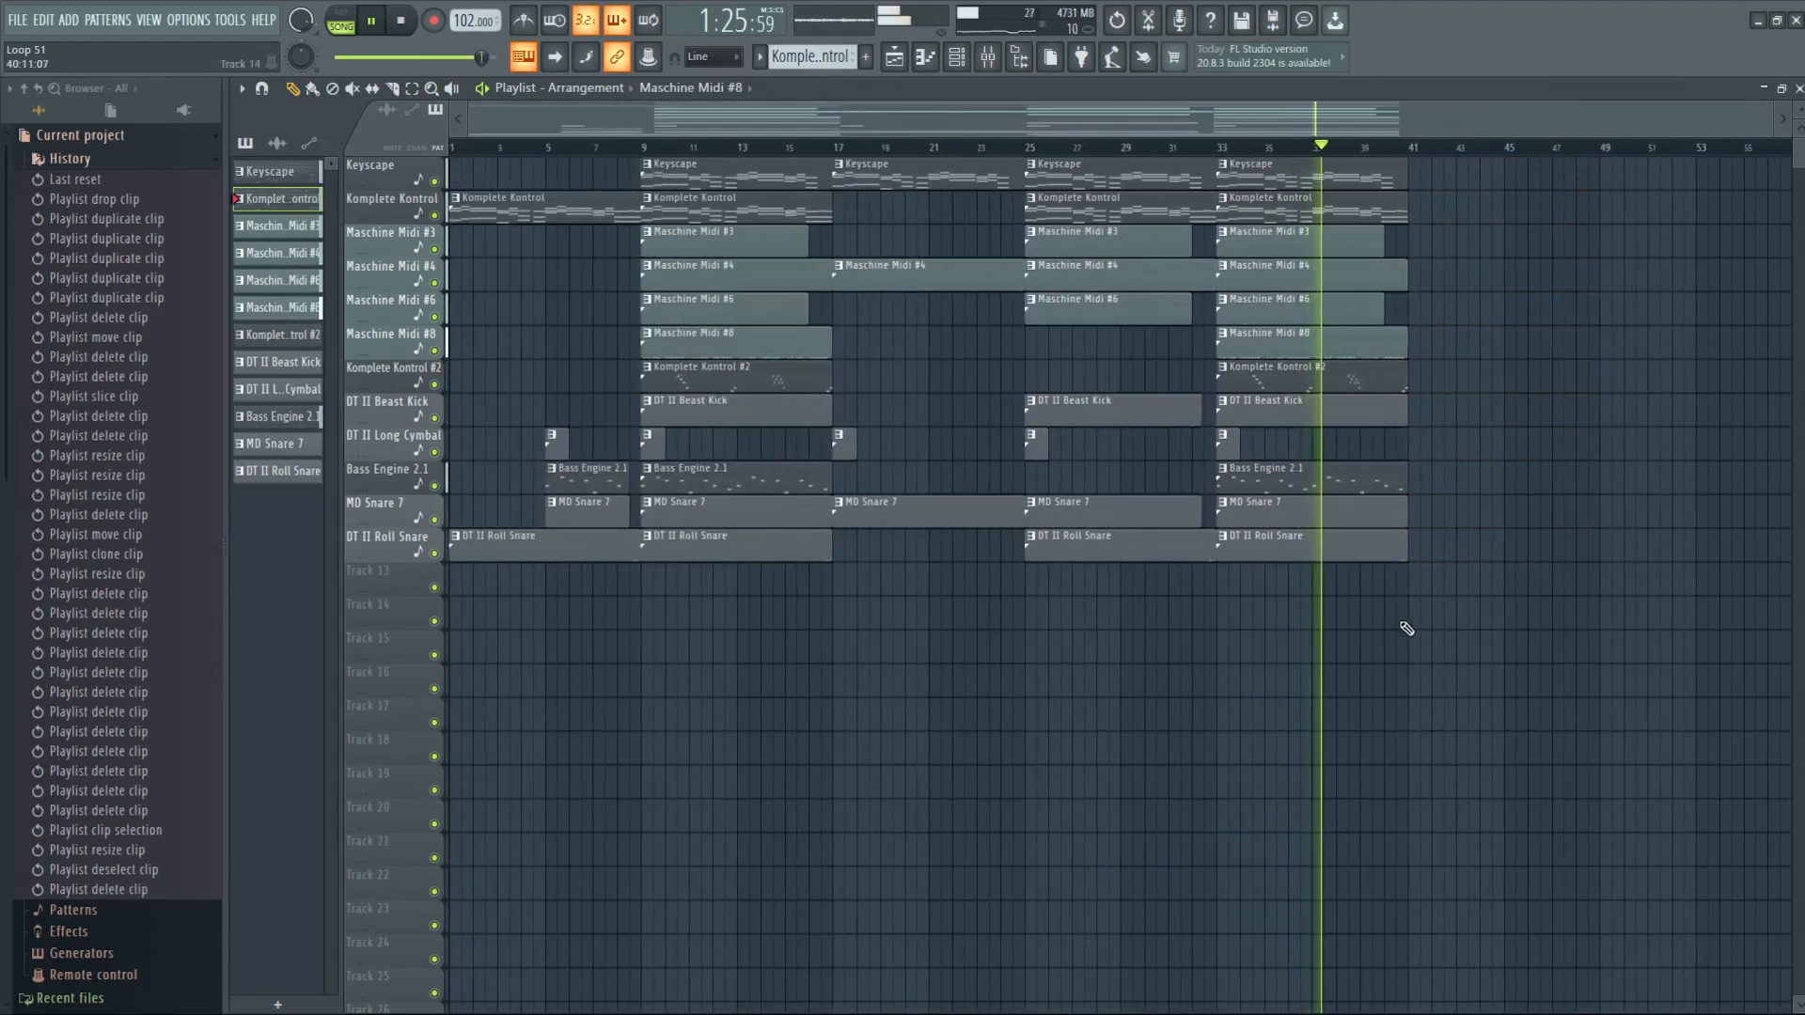
left_click_drag(1401, 628, 852, 154)
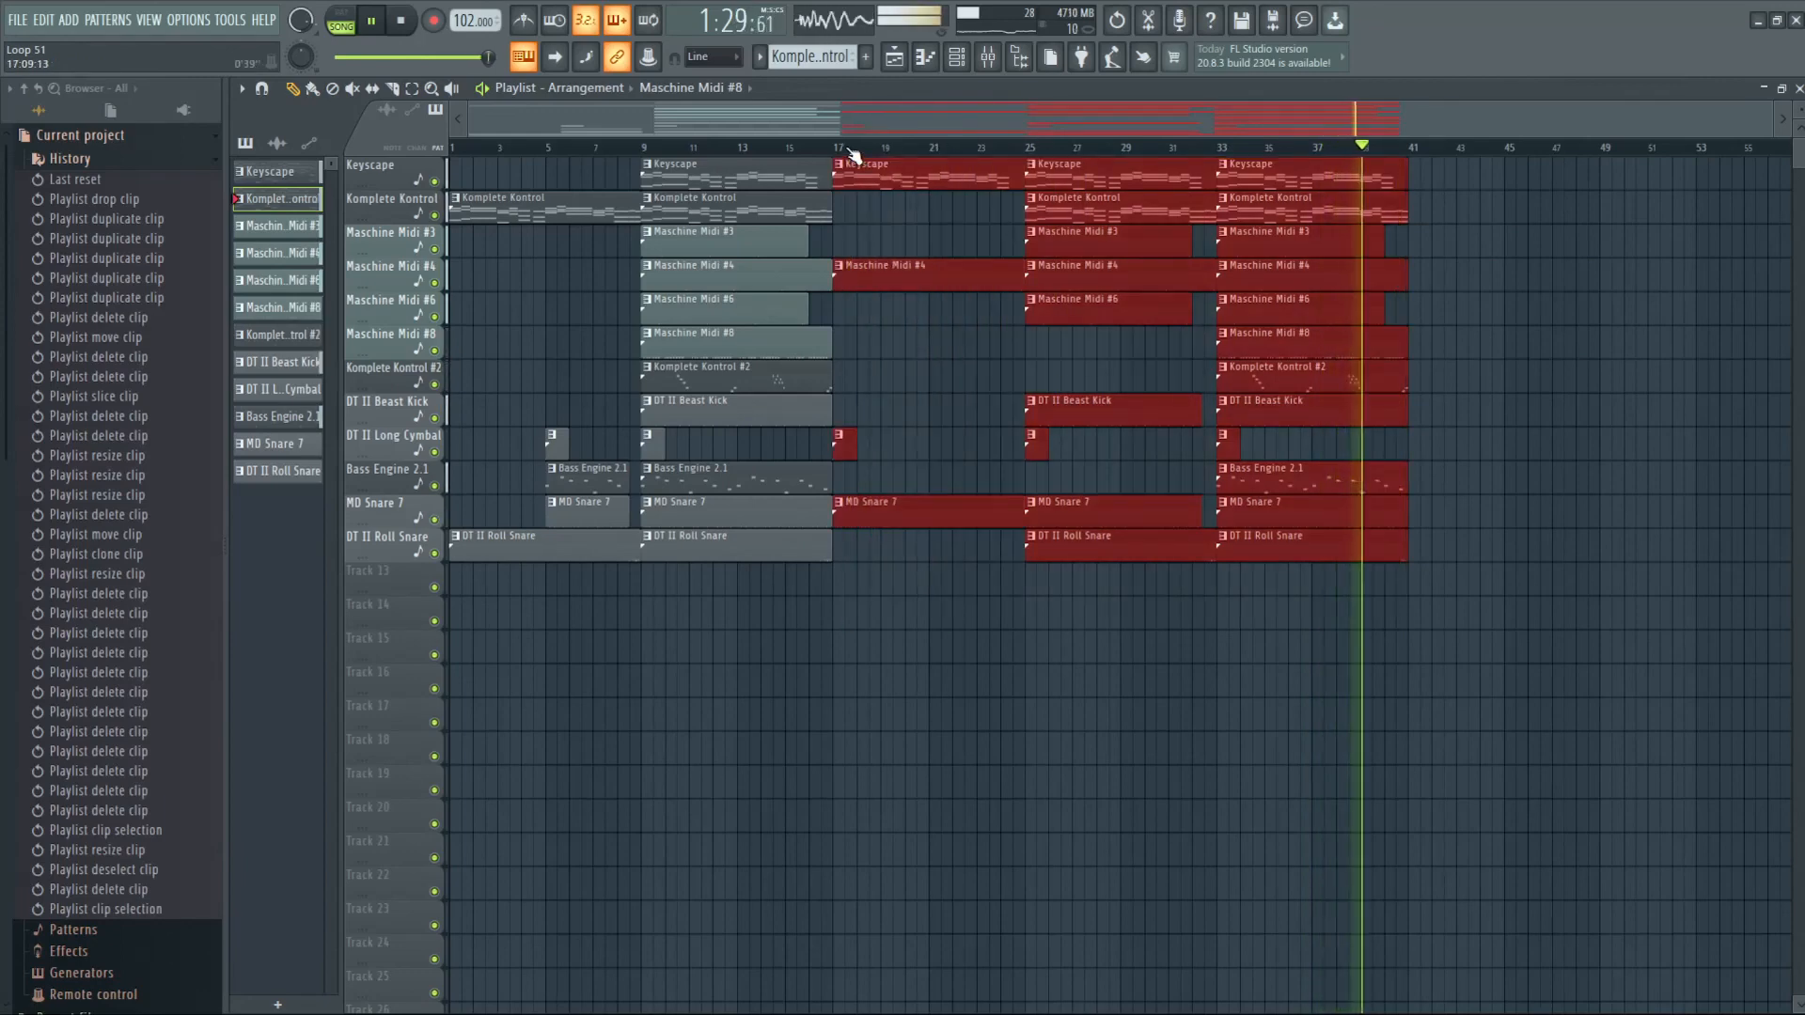
key("ctrl+b")
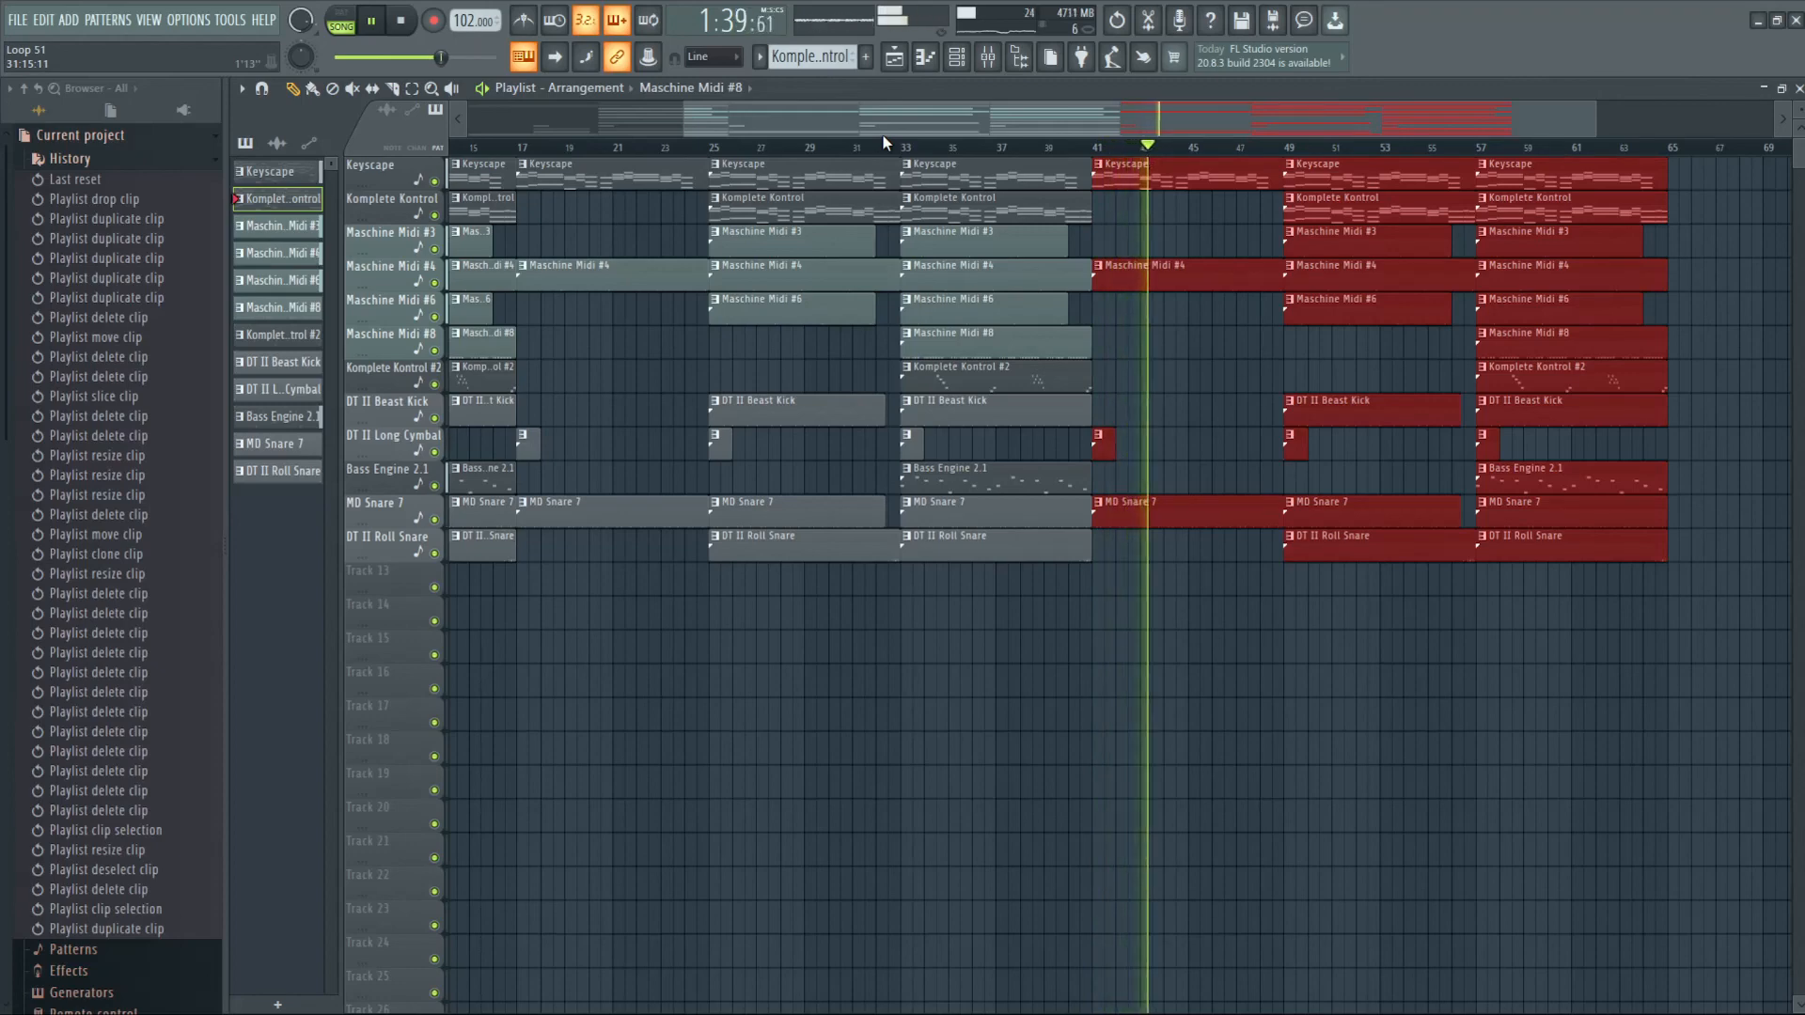
left_click(1180, 315)
right_click(1174, 284)
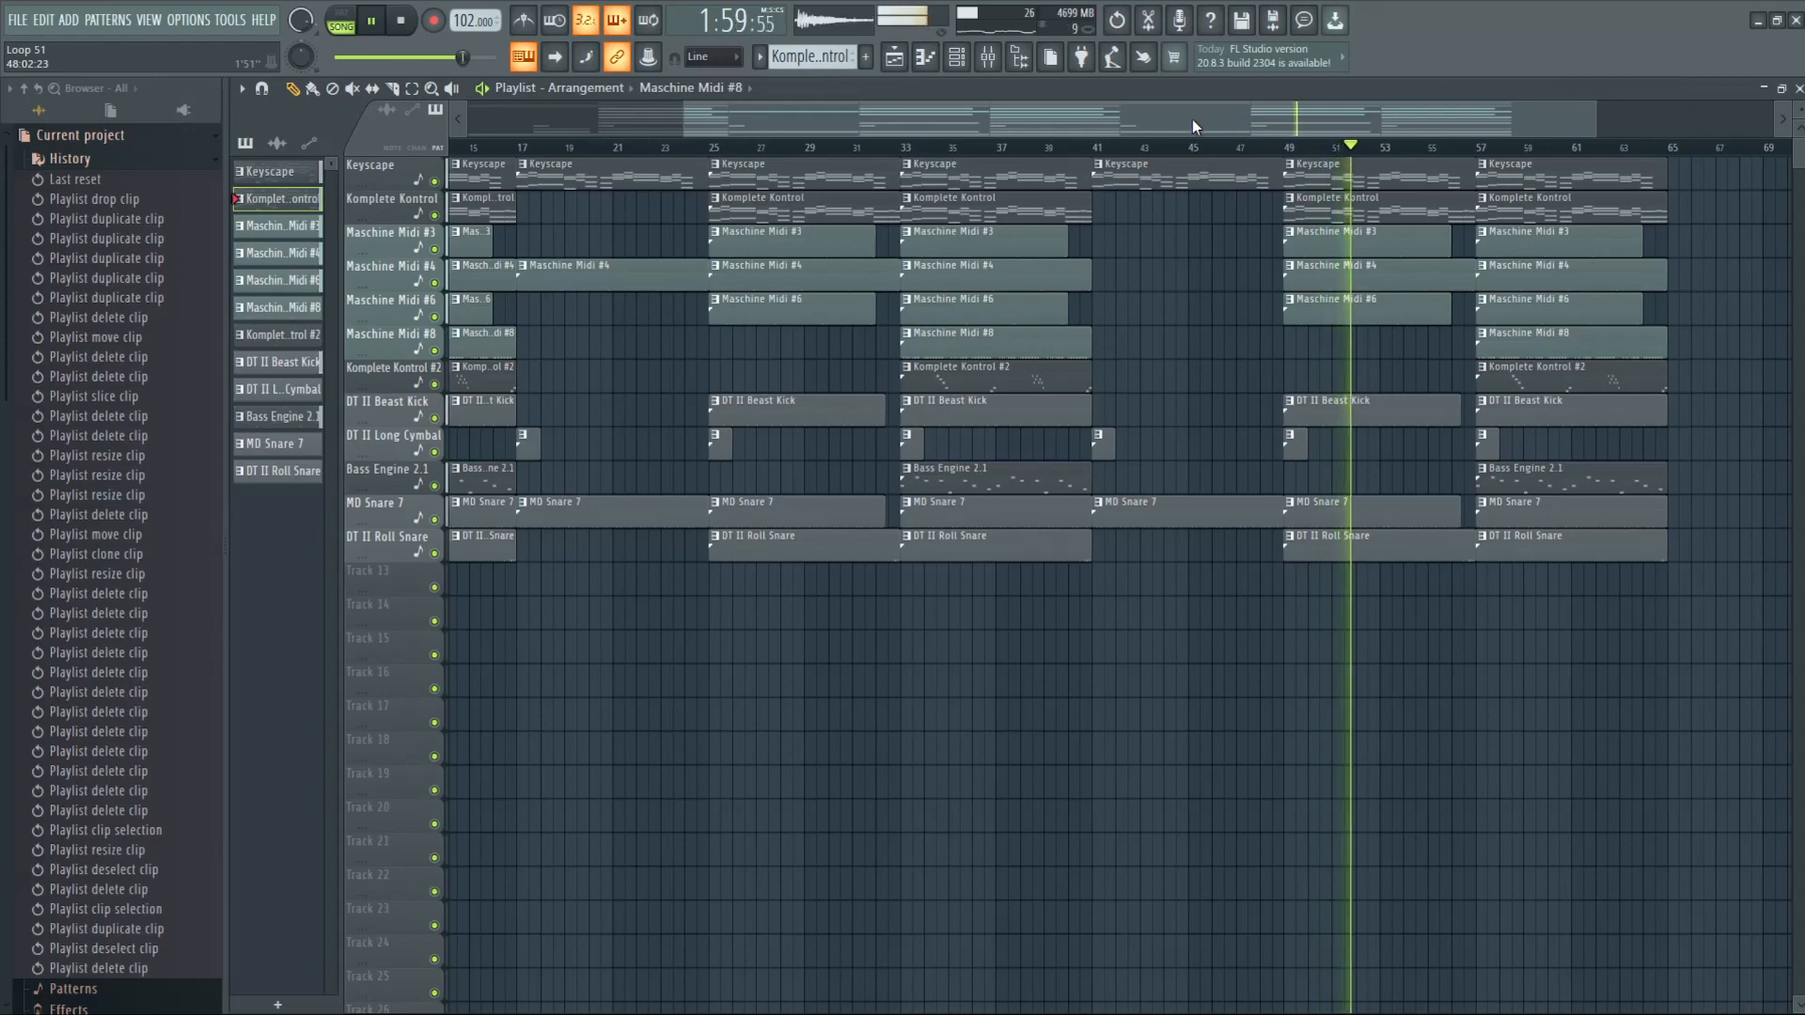
- Duplicate the full section of clips at bars 57 to 64 into bars 65 to 72, and clear the selection
left_click_drag(1207, 120, 1356, 131)
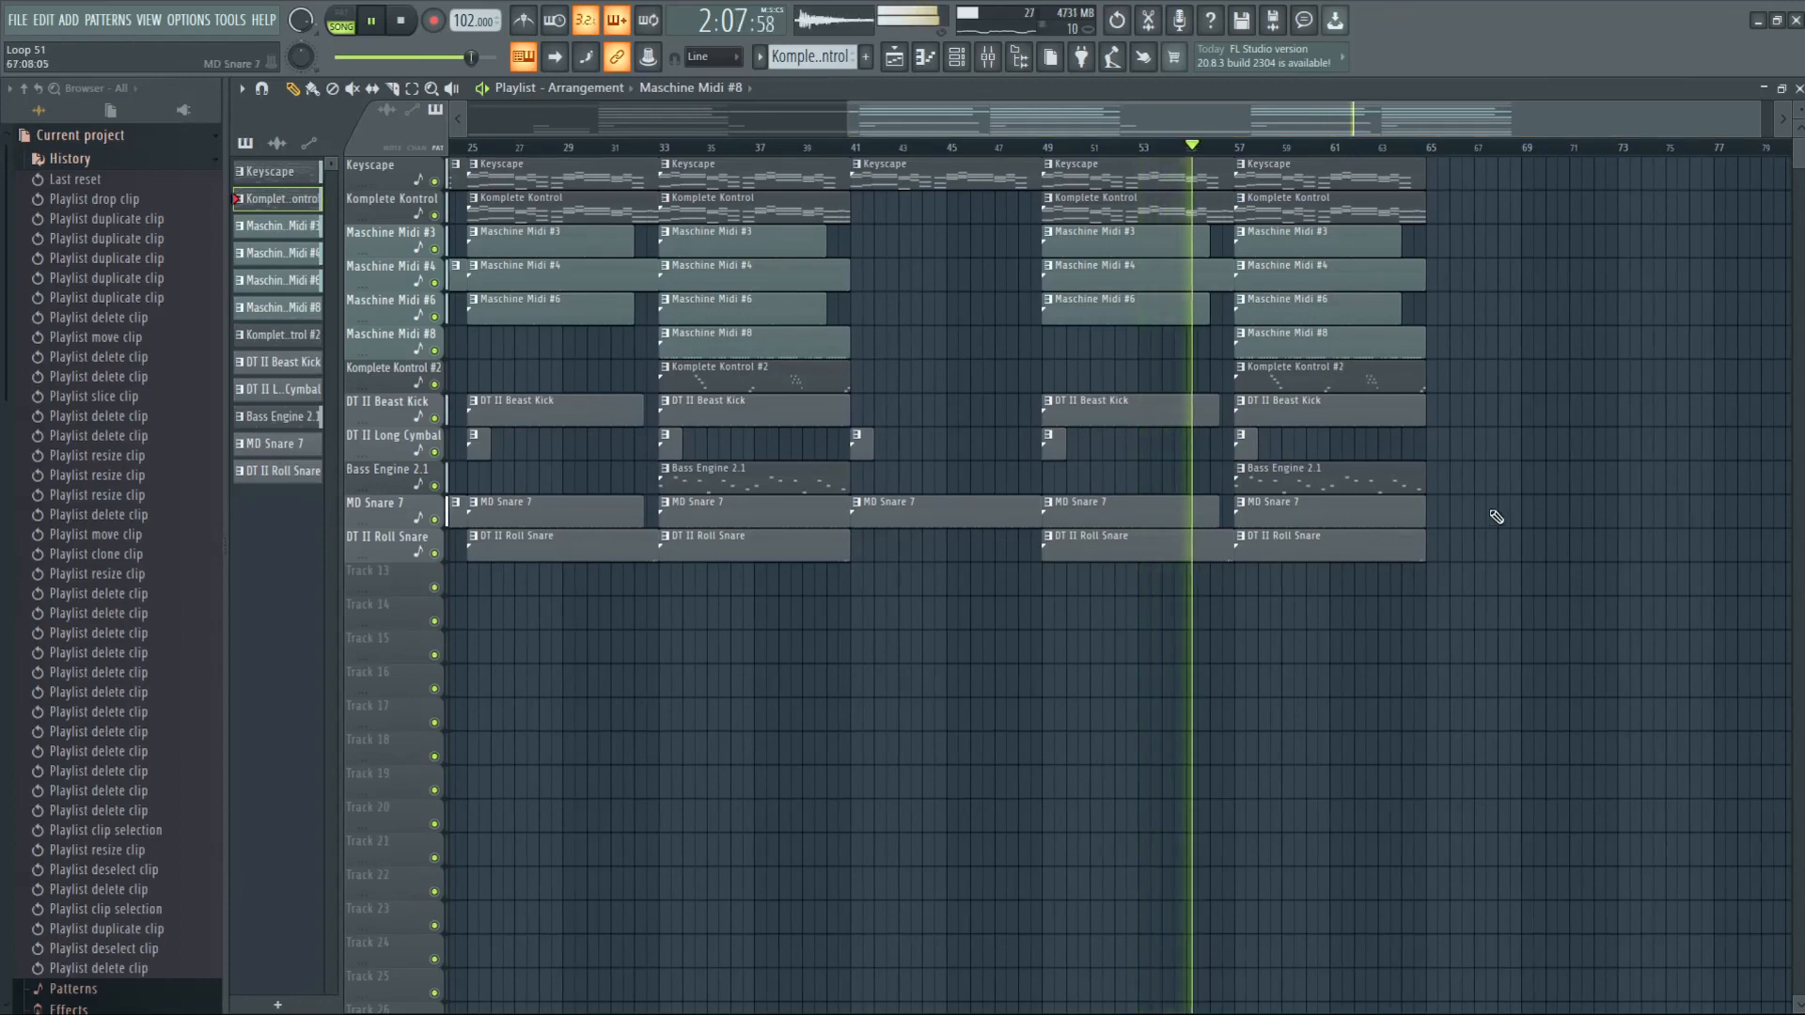
left_click_drag(1448, 578, 1248, 172)
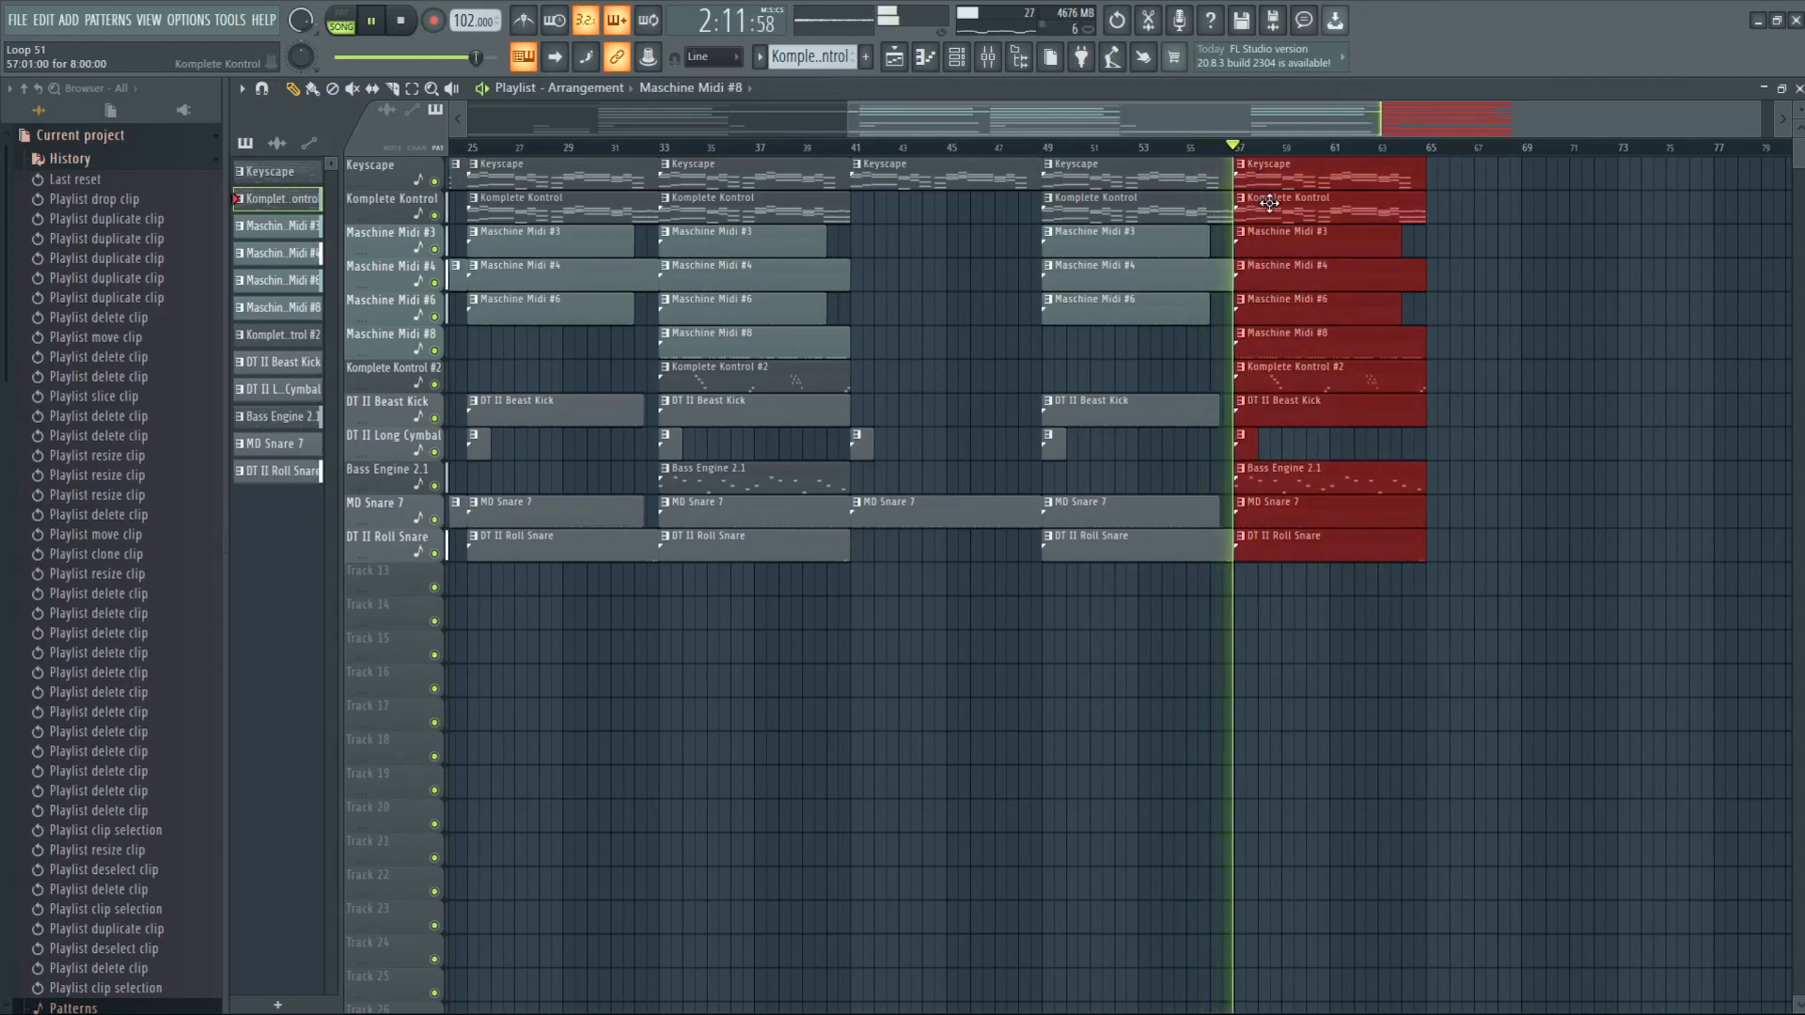
key("ctrl+b")
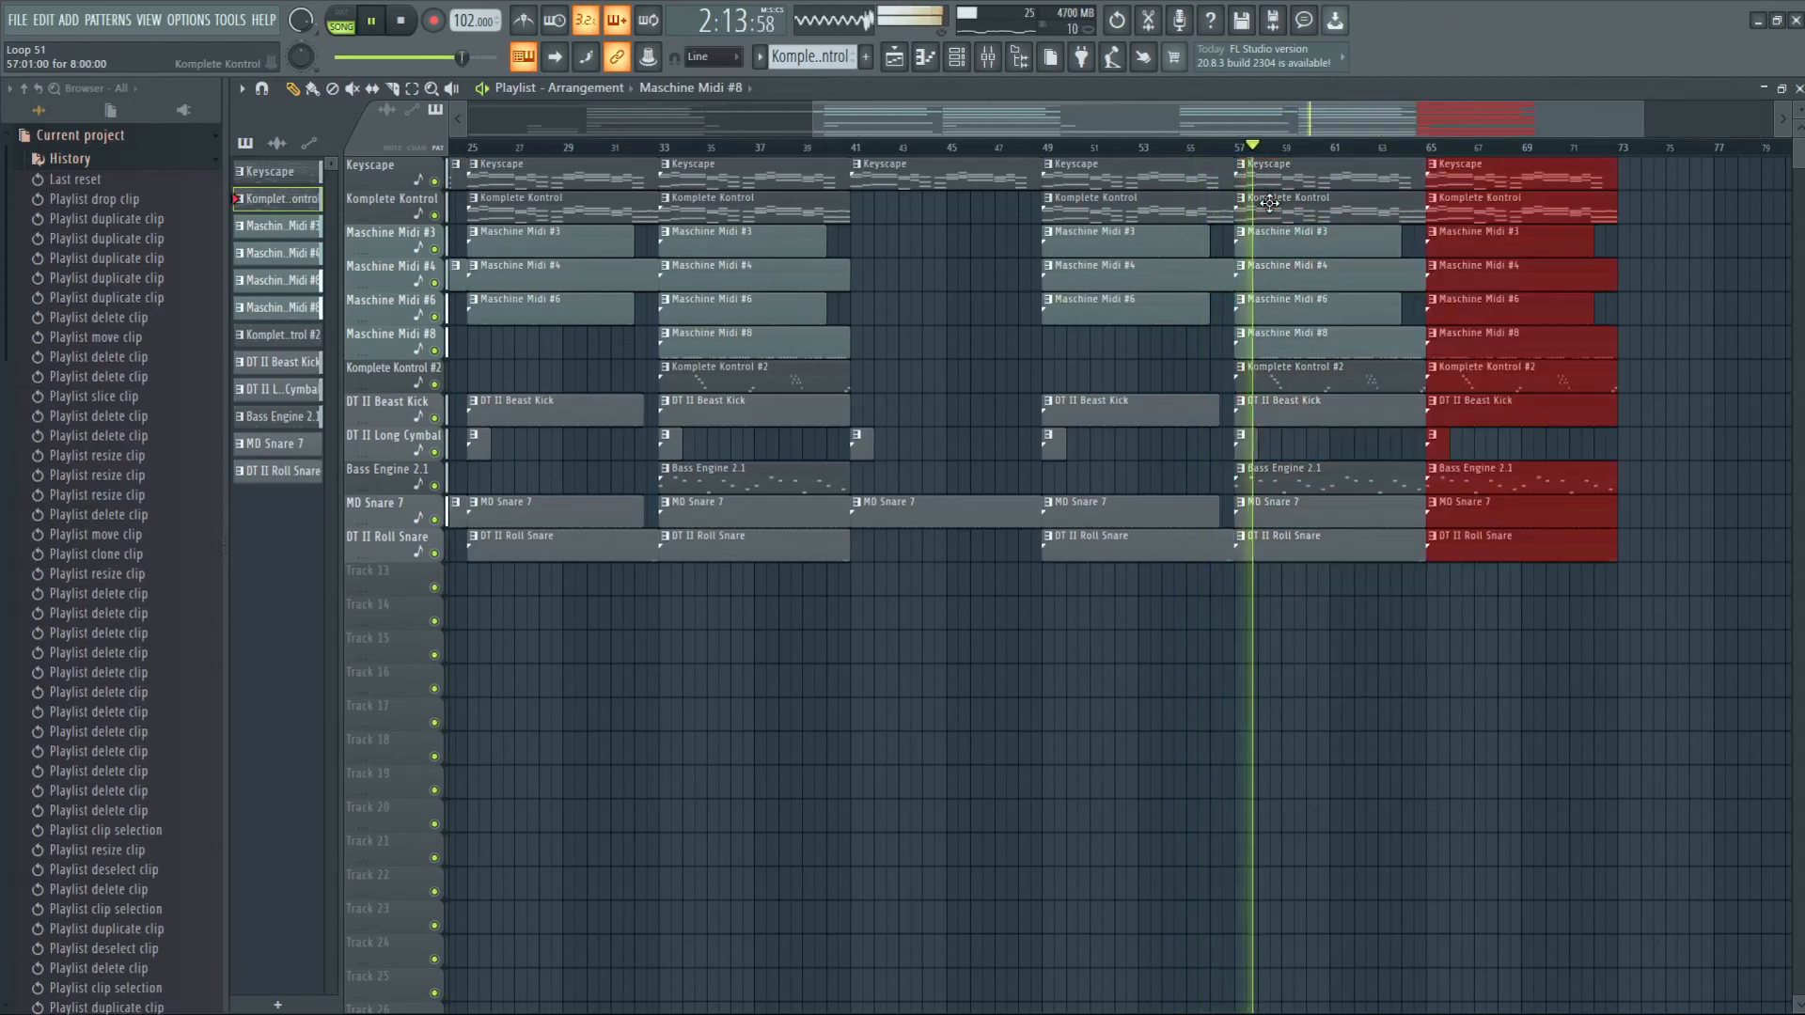
scroll(1476, 157, "up", 5)
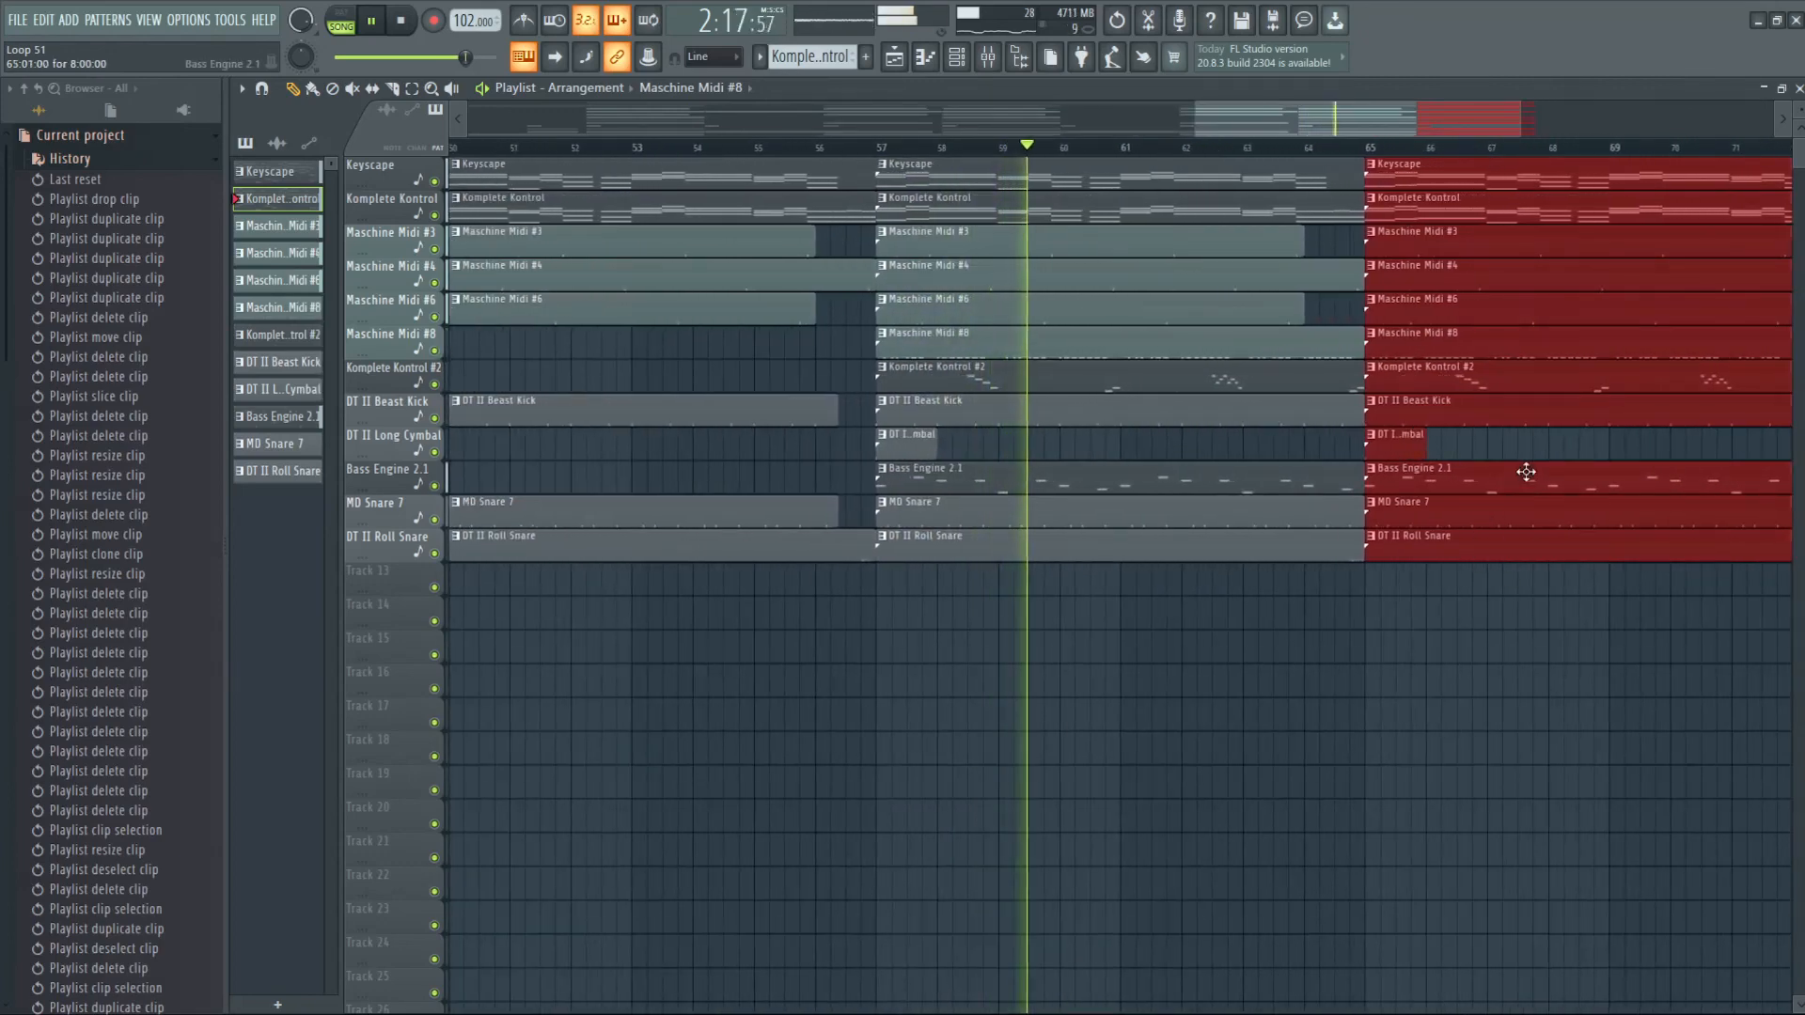
key("ctrl+d")
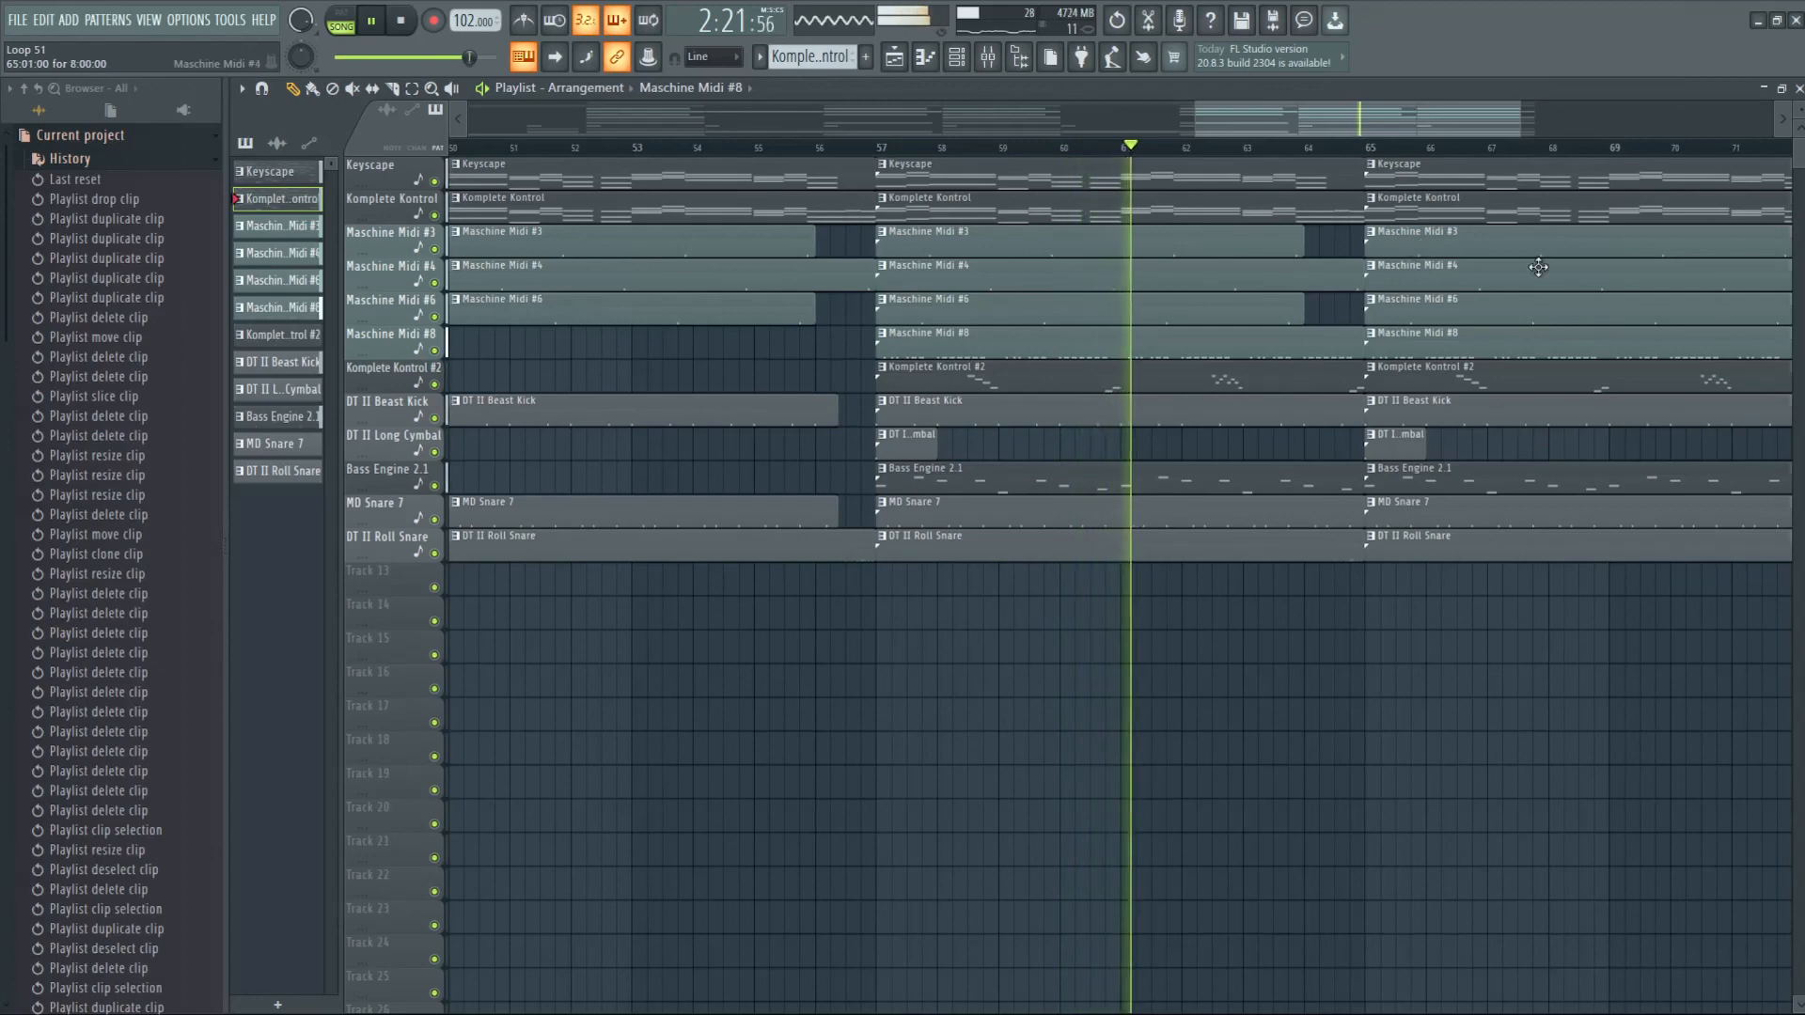
- Duplicate the Keyscape and Komplete Kontrol clips of bars 65 to 72 into bars 73 to 80, and clear the selection
scroll(1450, 144, "down", 2)
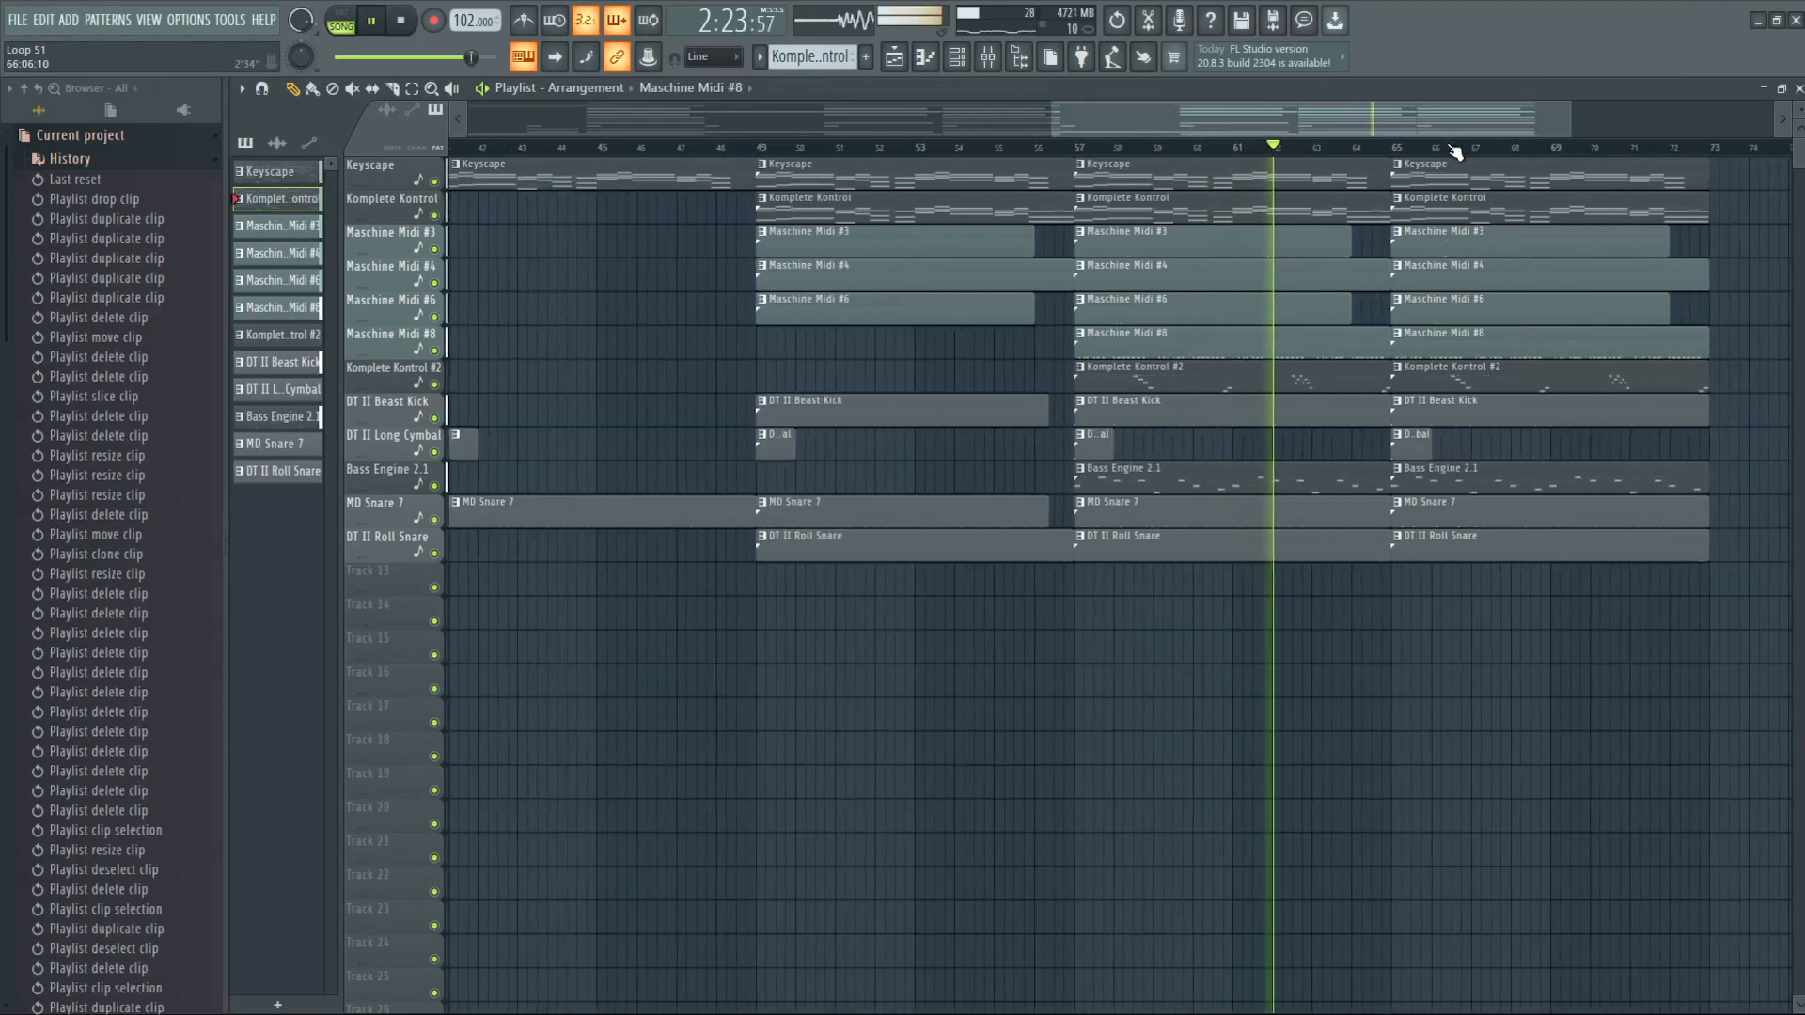
left_click_drag(1419, 122, 1542, 125)
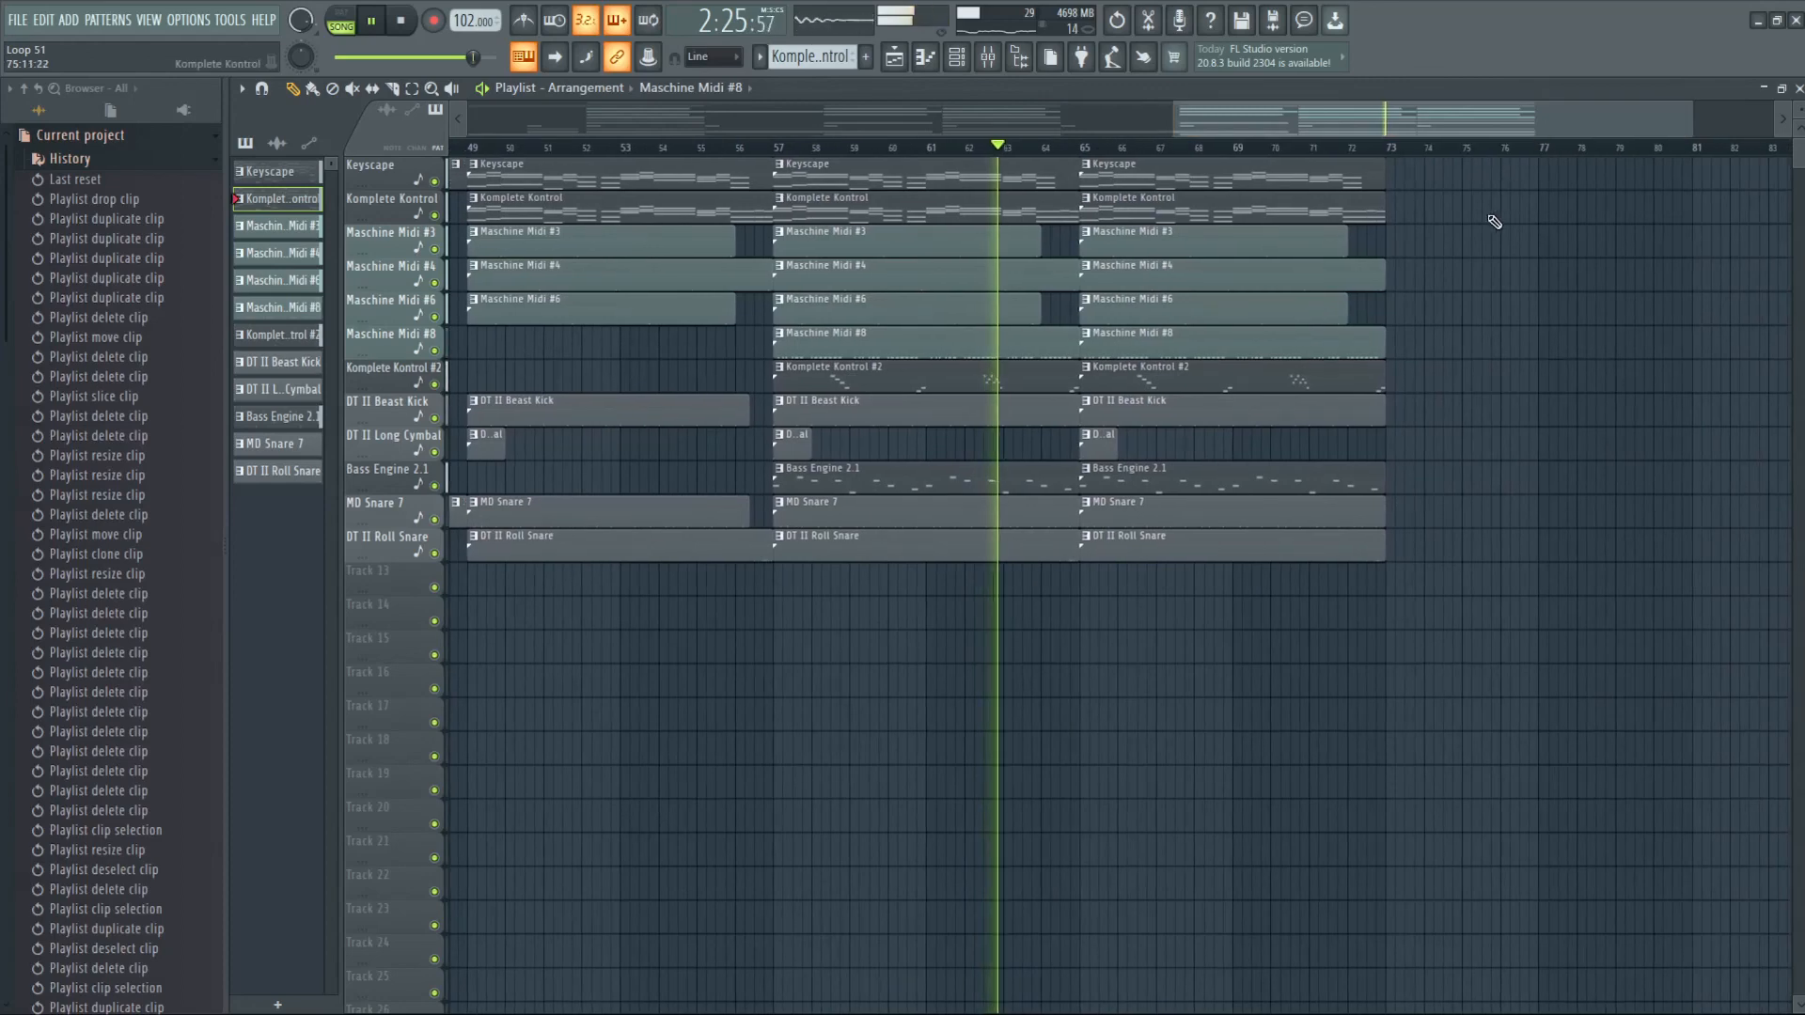
left_click_drag(1476, 222, 1379, 160)
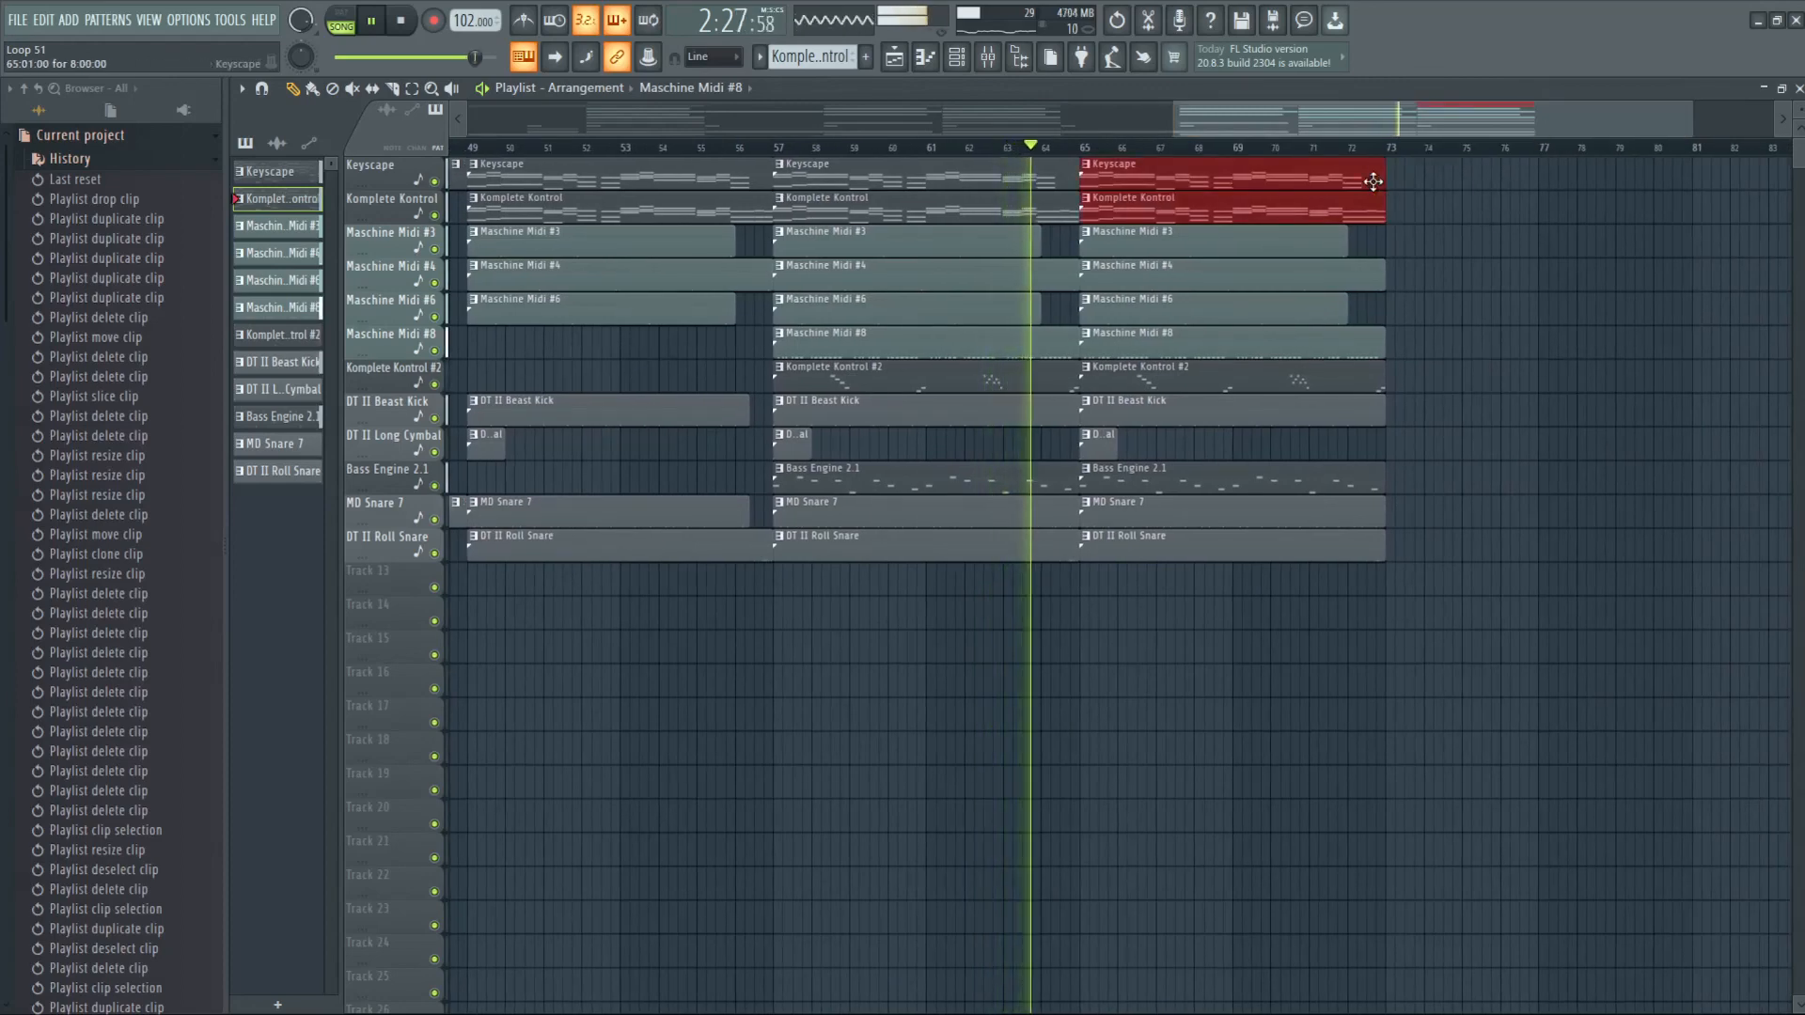
key("ctrl+b")
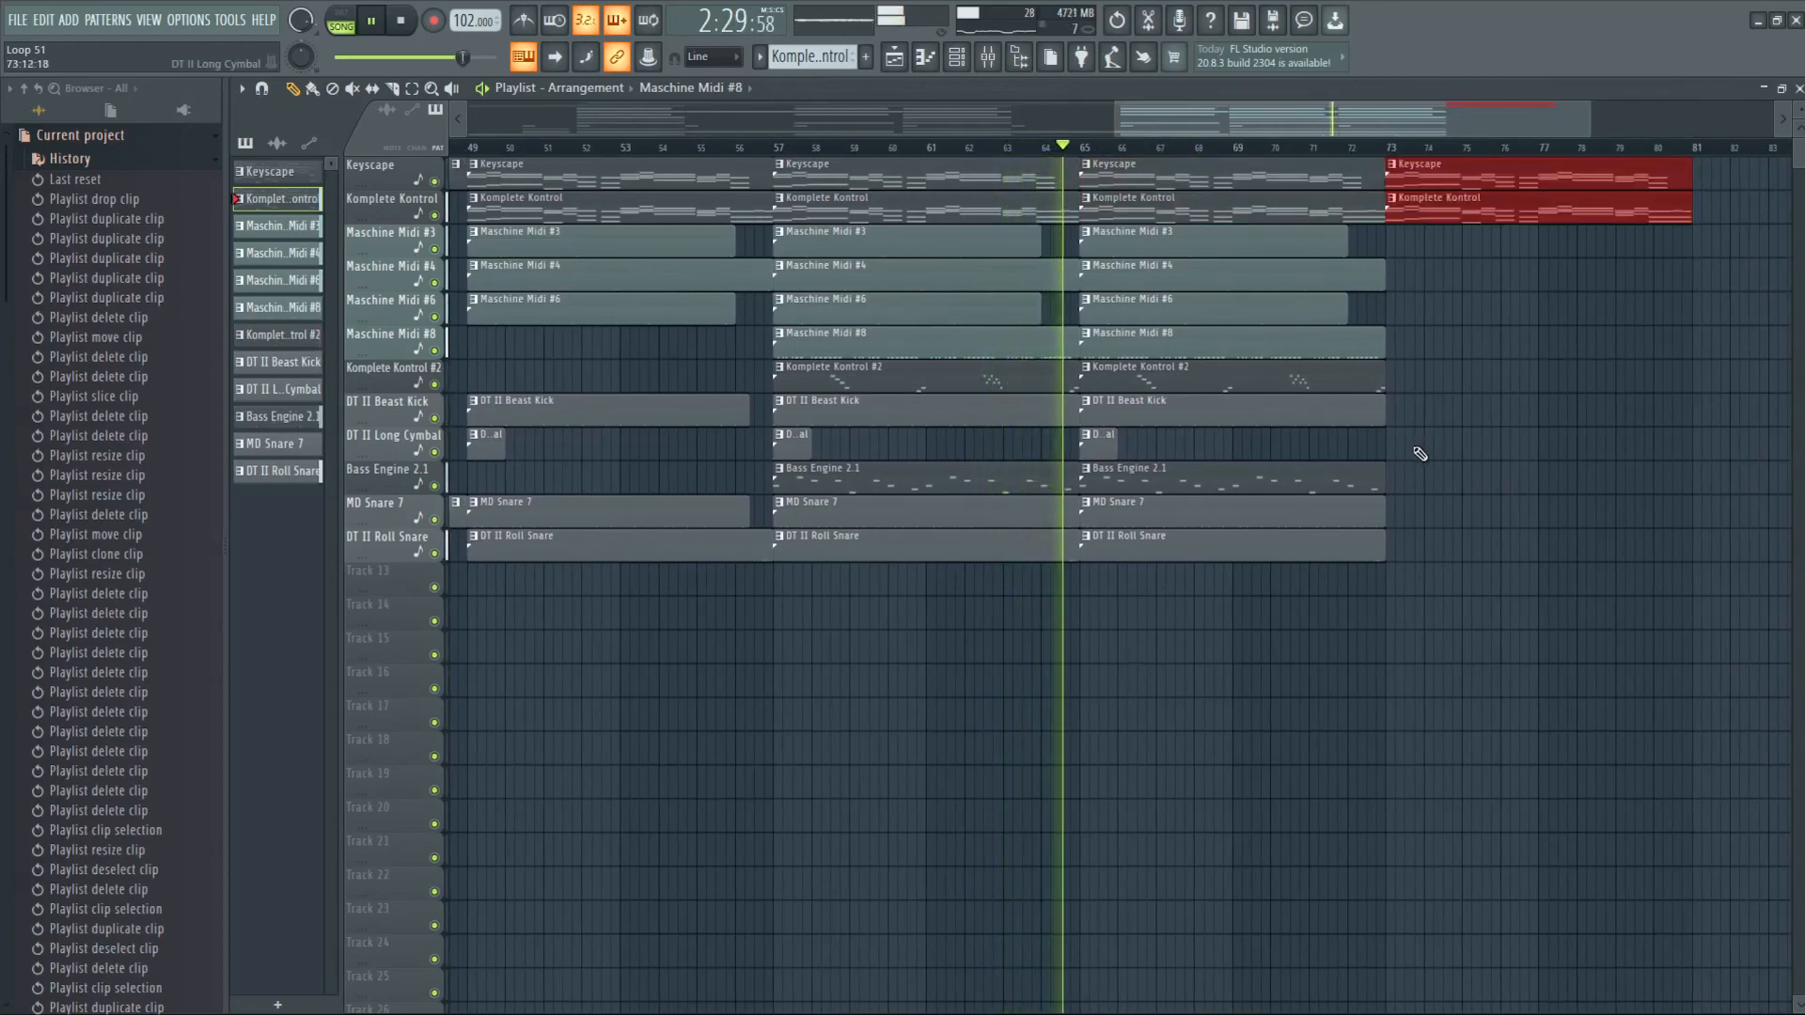
left_click(1434, 388)
right_click(1448, 388)
- Copy the Komplete Kontrol #2, Bass Engine 2.1 and DT II Roll Snare clips of bars 65 to 72 into bars 73 to 80
left_click(1368, 385, "ctrl")
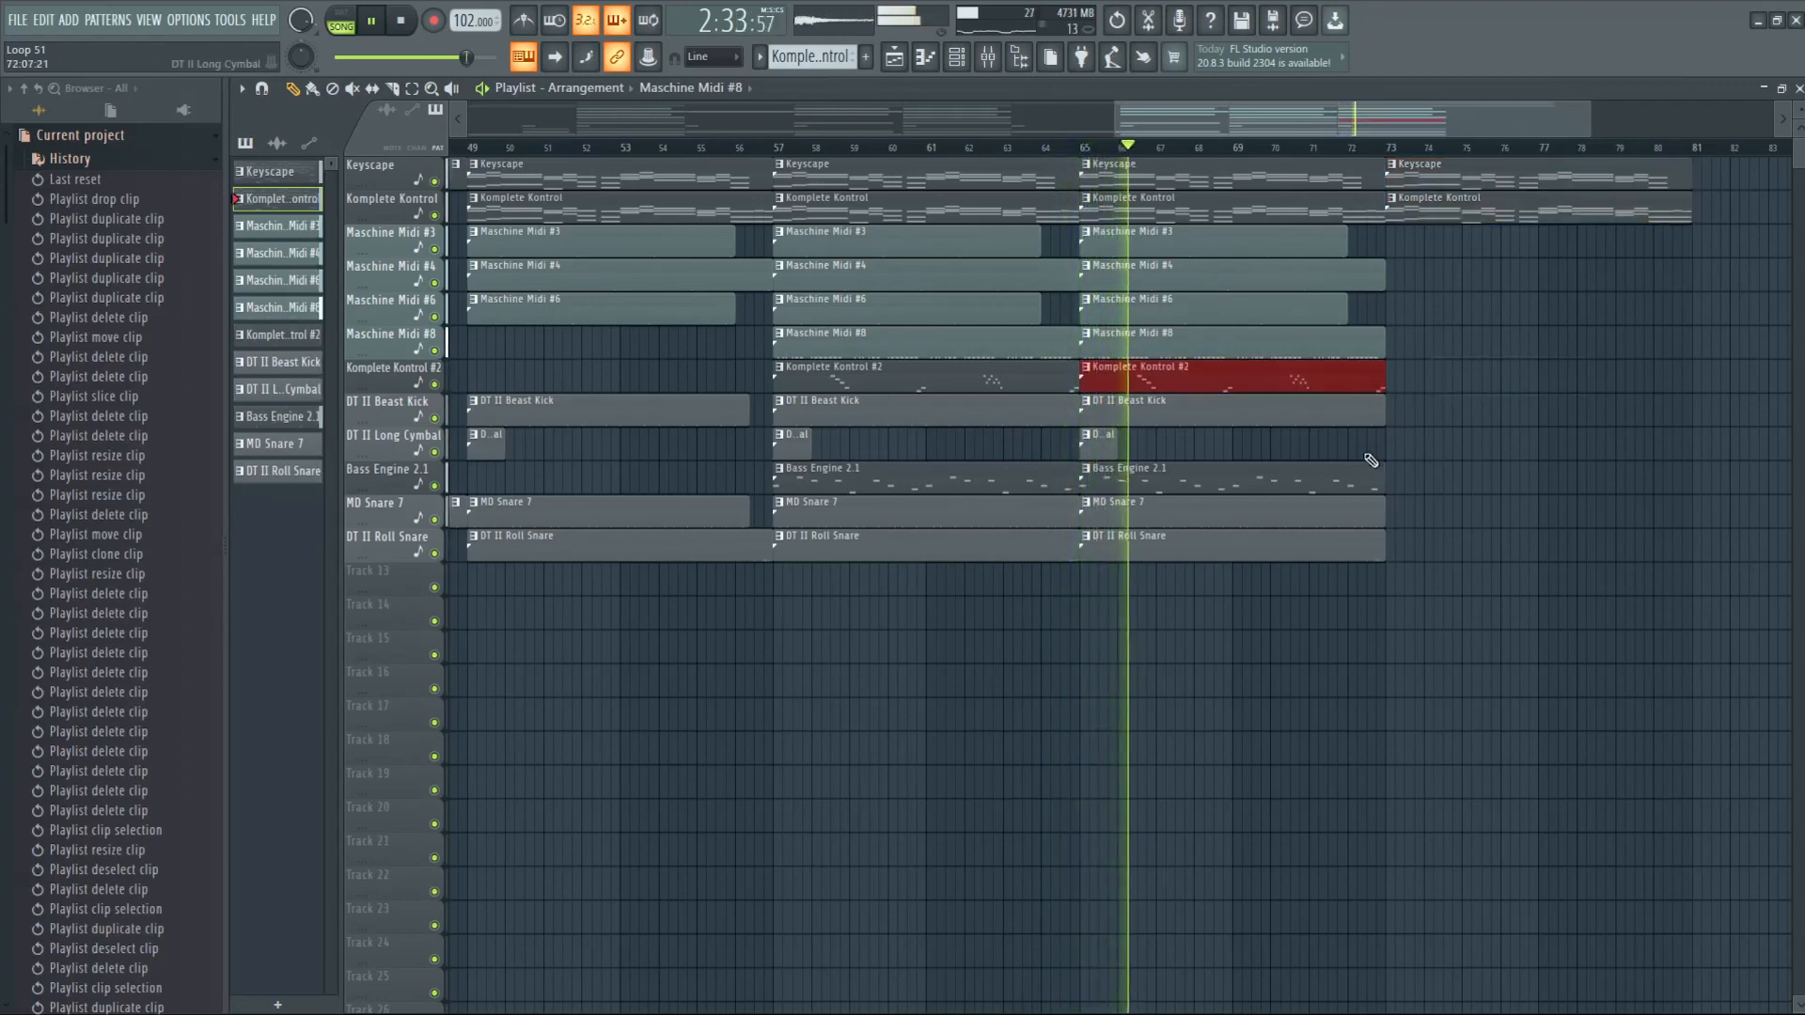
left_click(1363, 472, "ctrl")
key("ctrl+b")
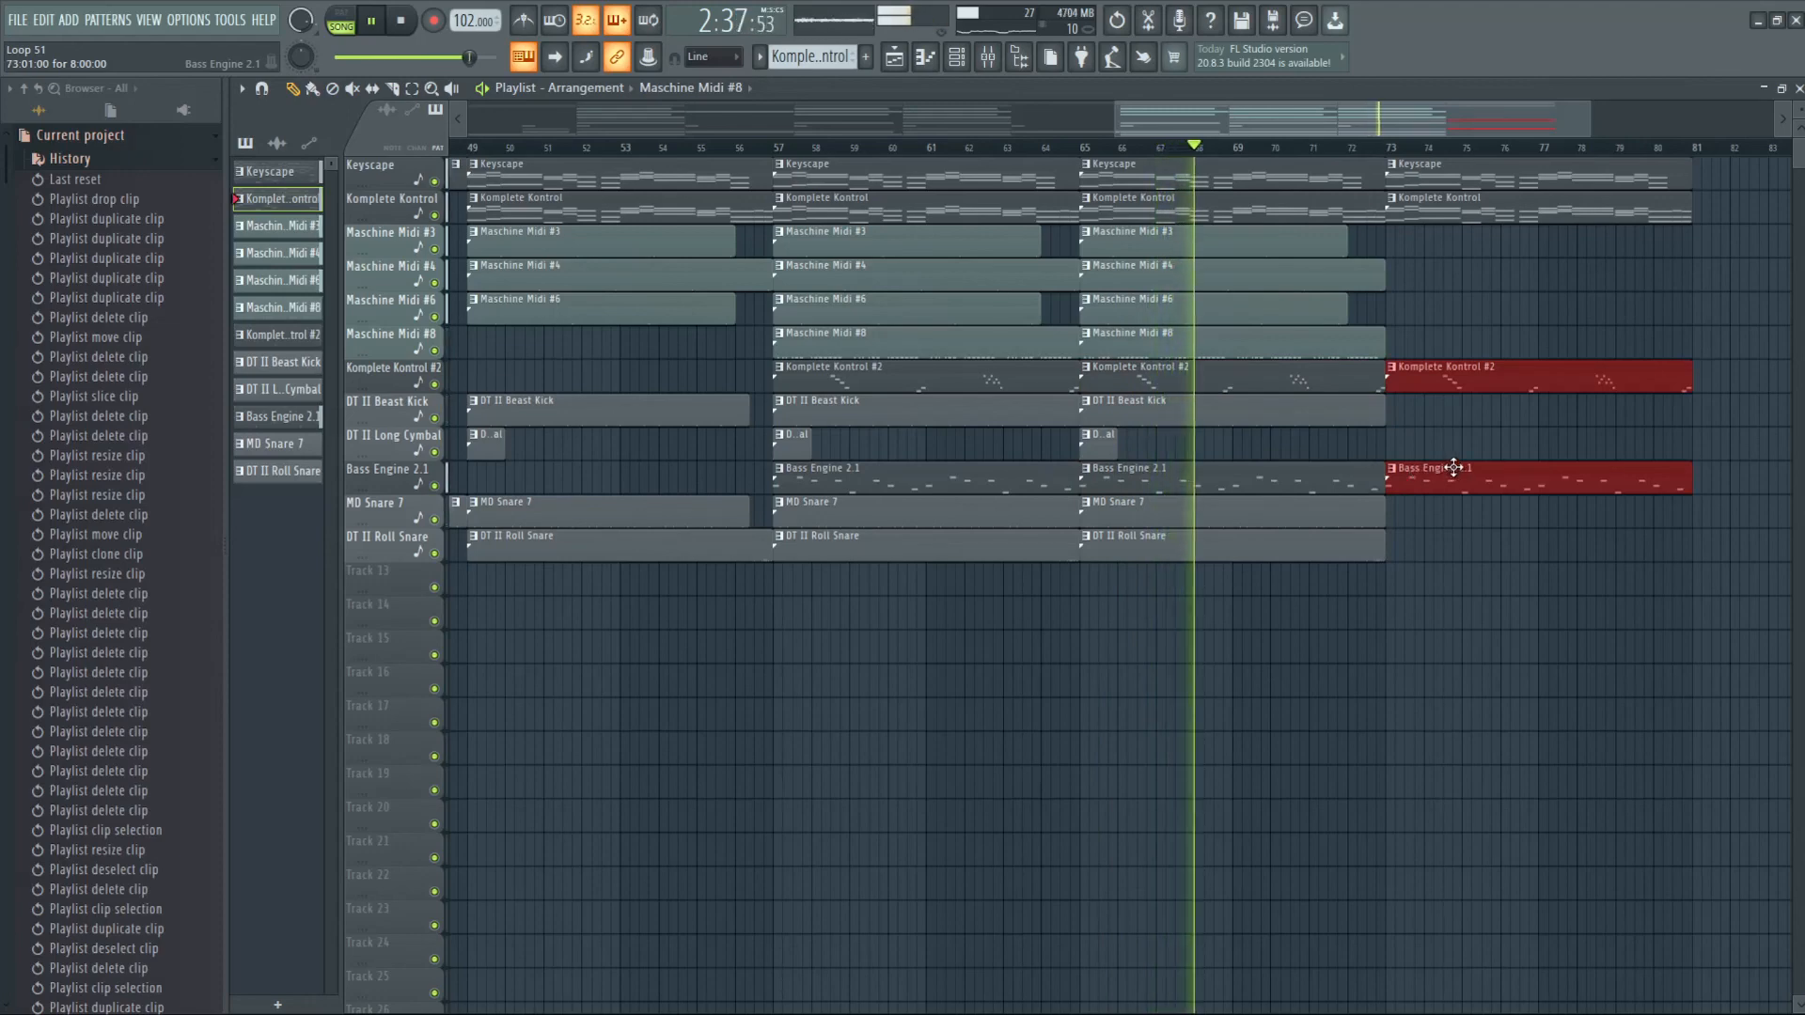
left_click(1376, 591, "ctrl")
left_click_drag(1299, 553, 1605, 532)
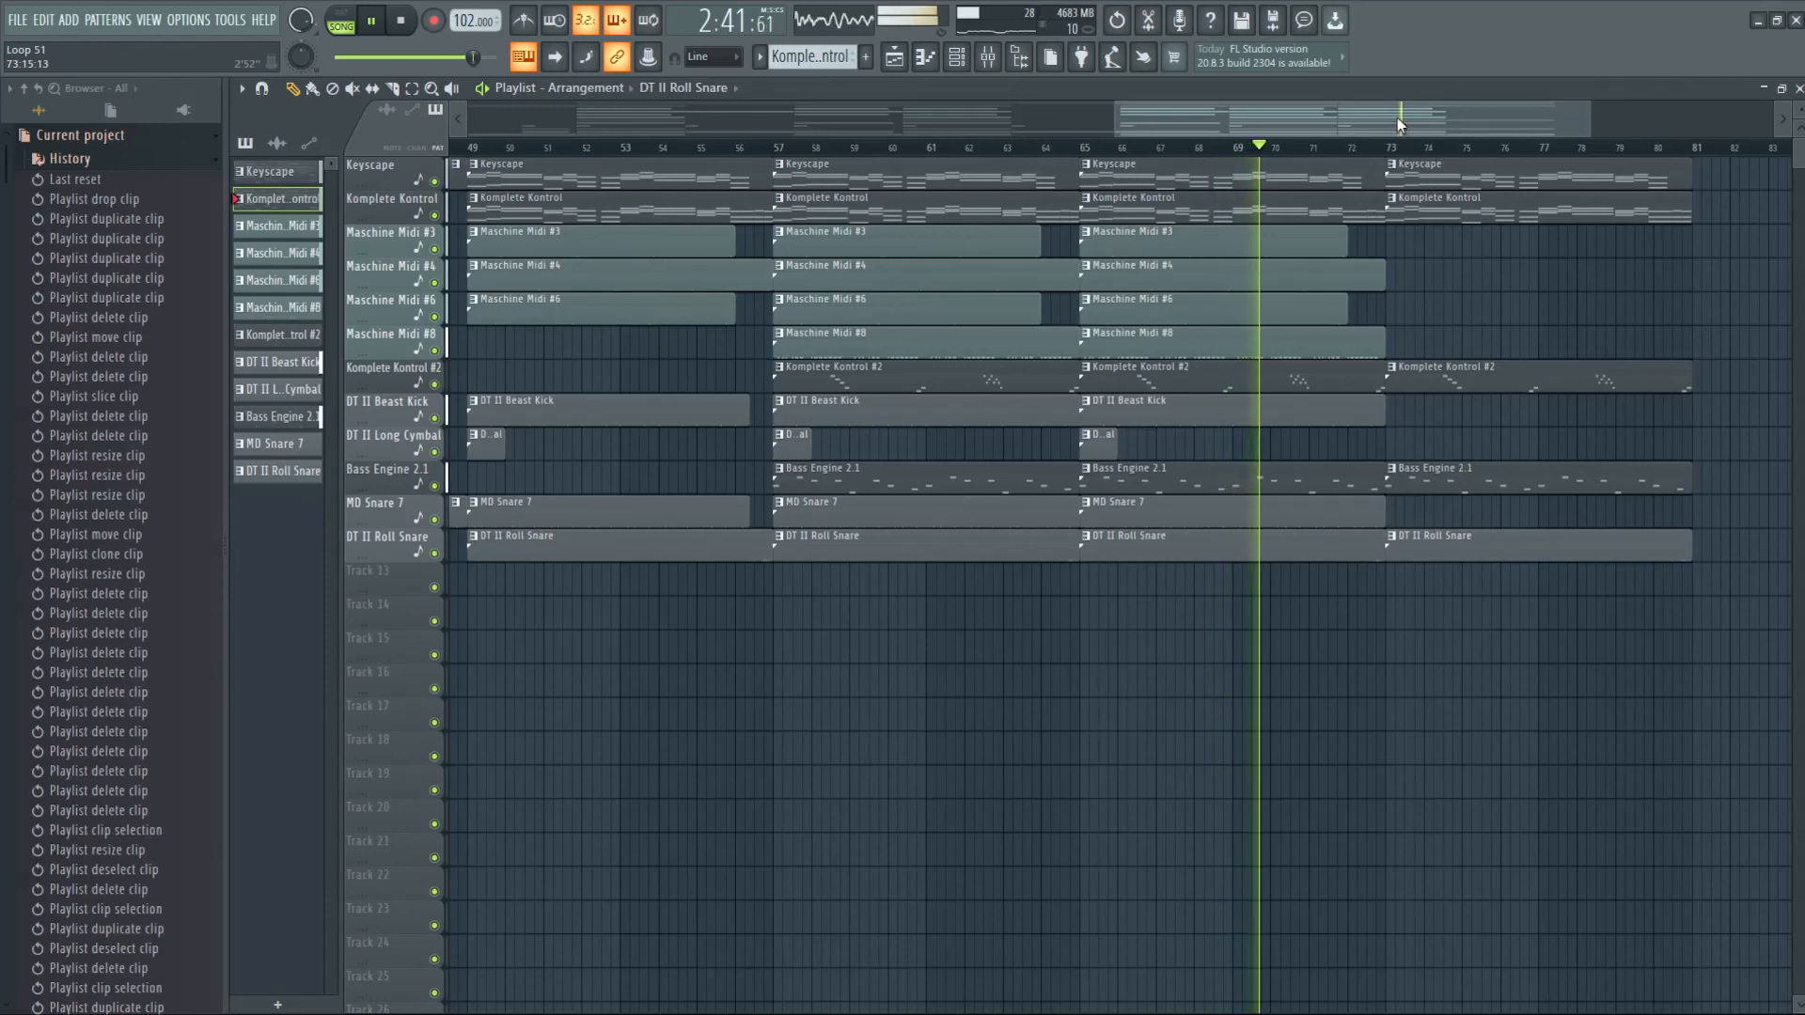
- Create a new empty pattern named End
left_click_drag(1399, 121, 1497, 124)
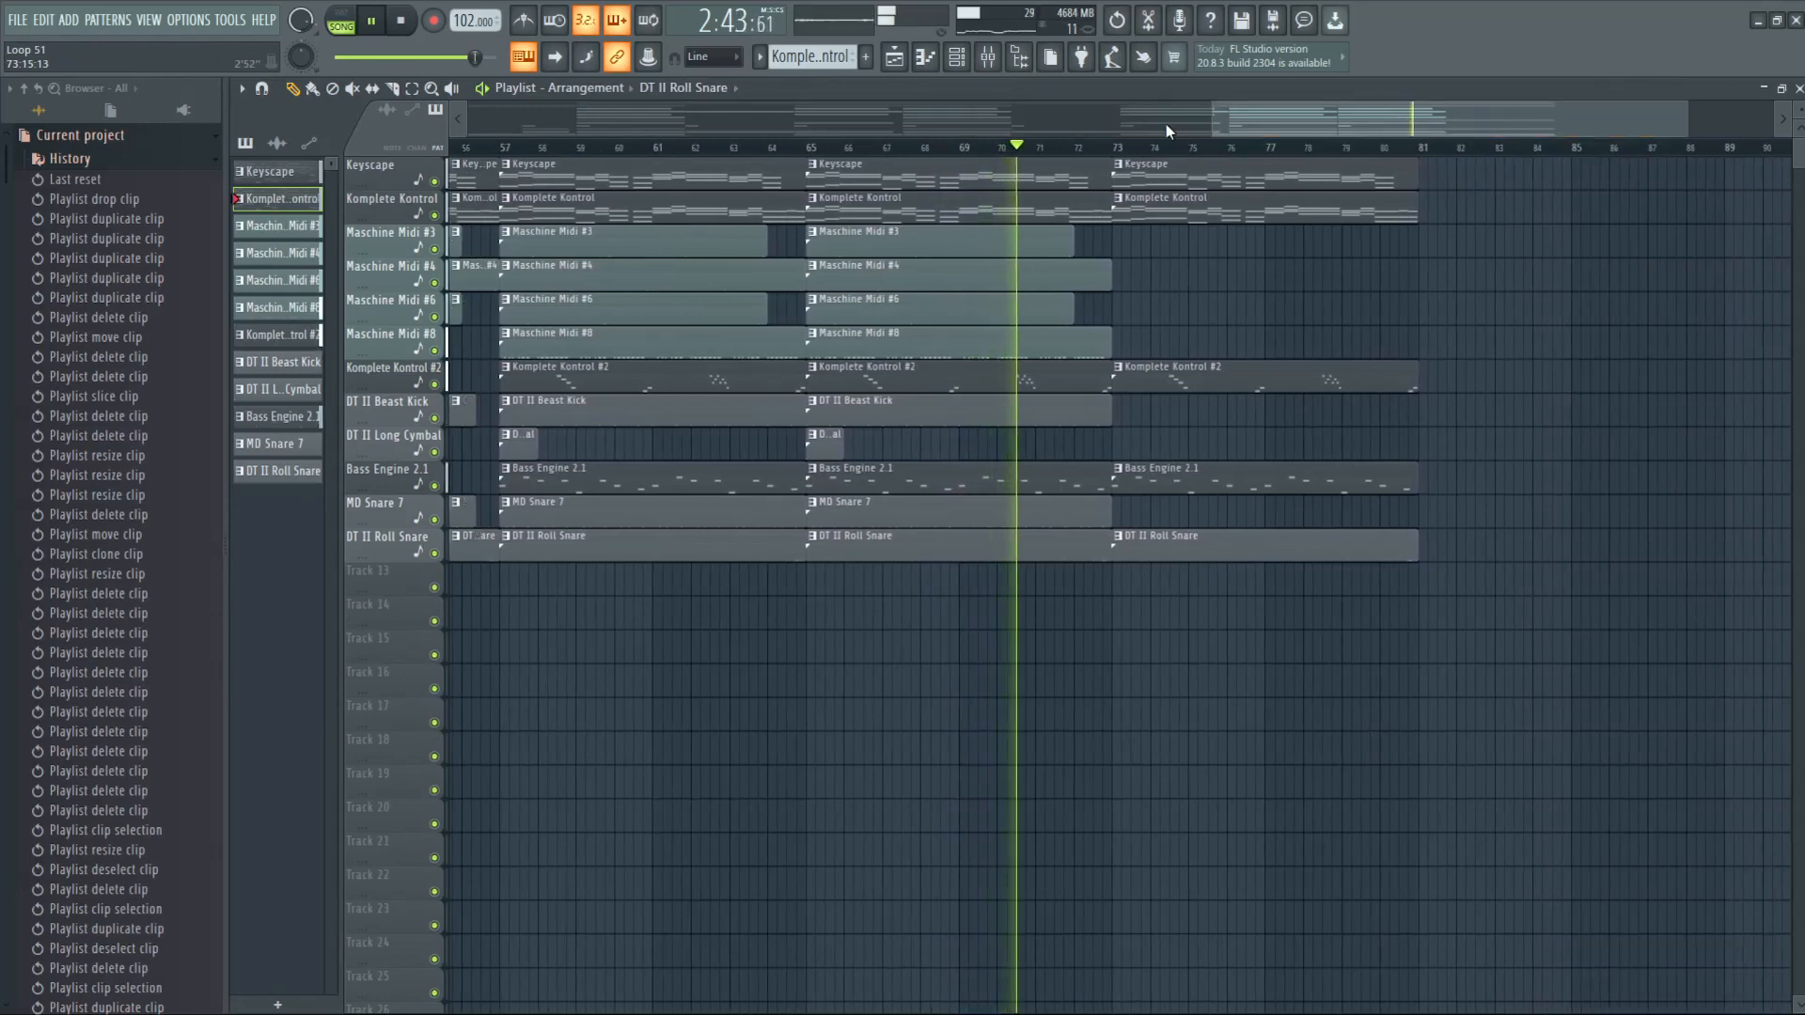
left_click(760, 56)
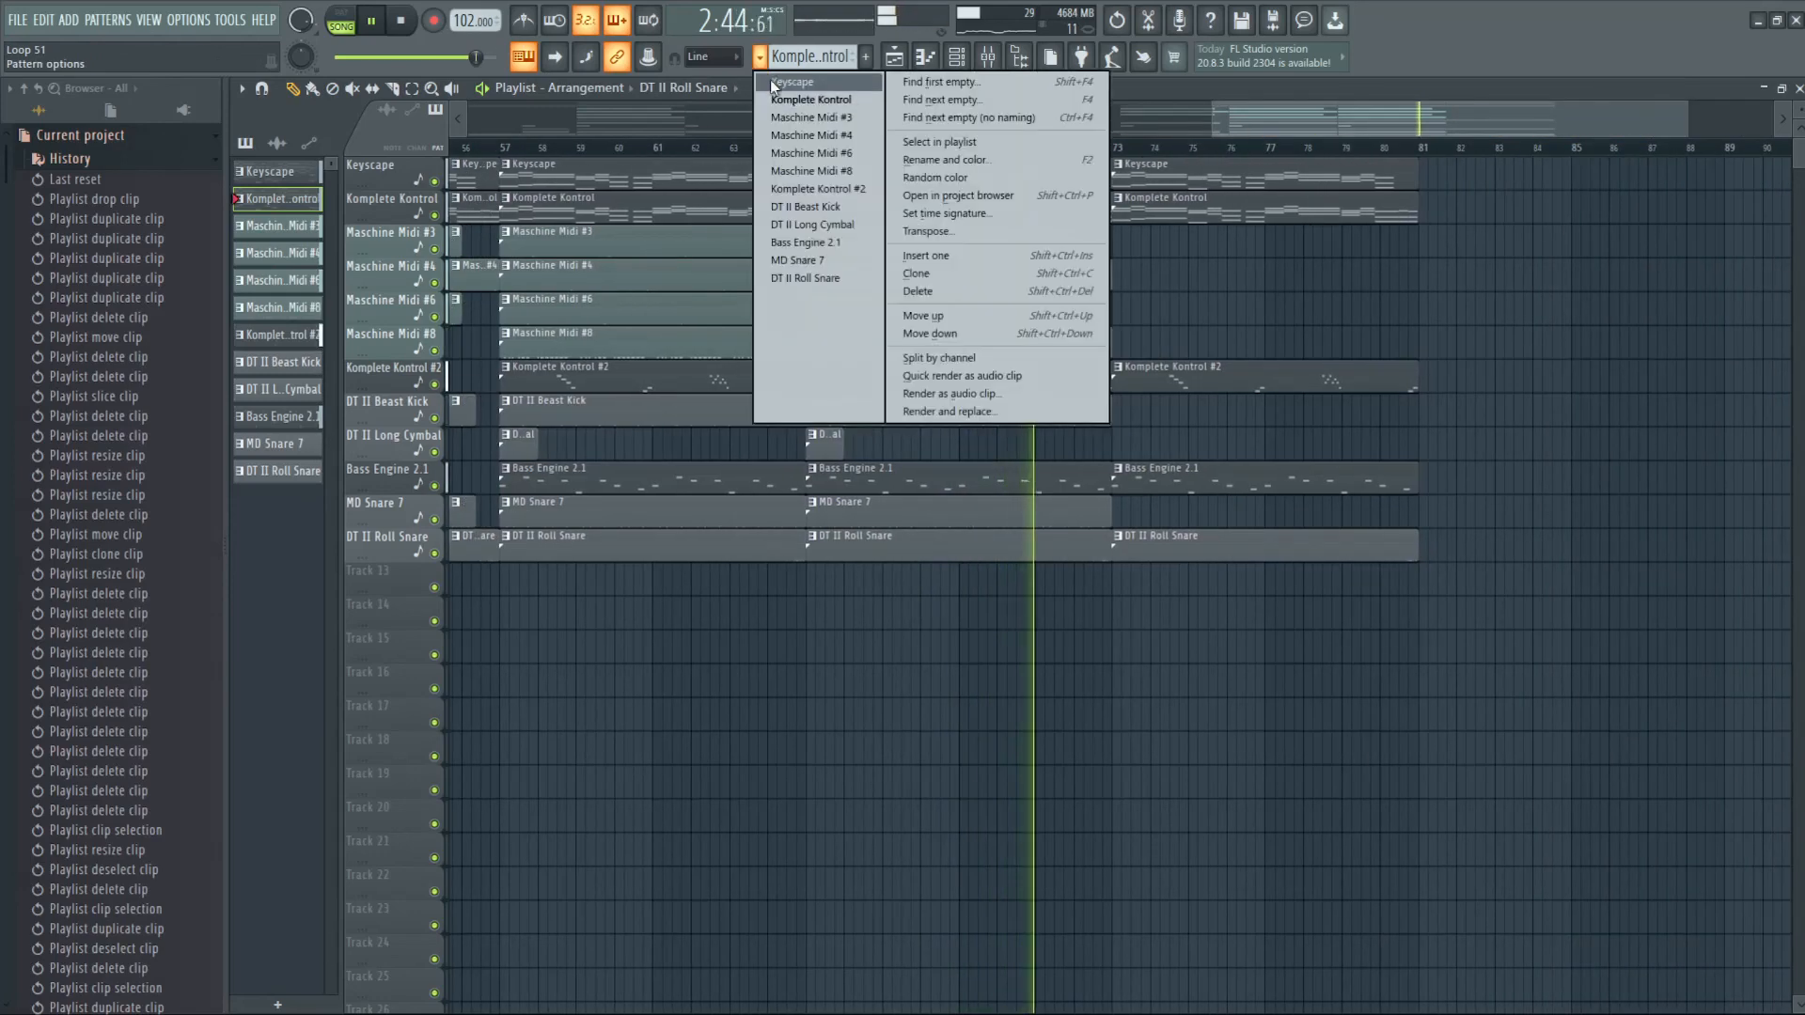
left_click(894, 101)
type("End")
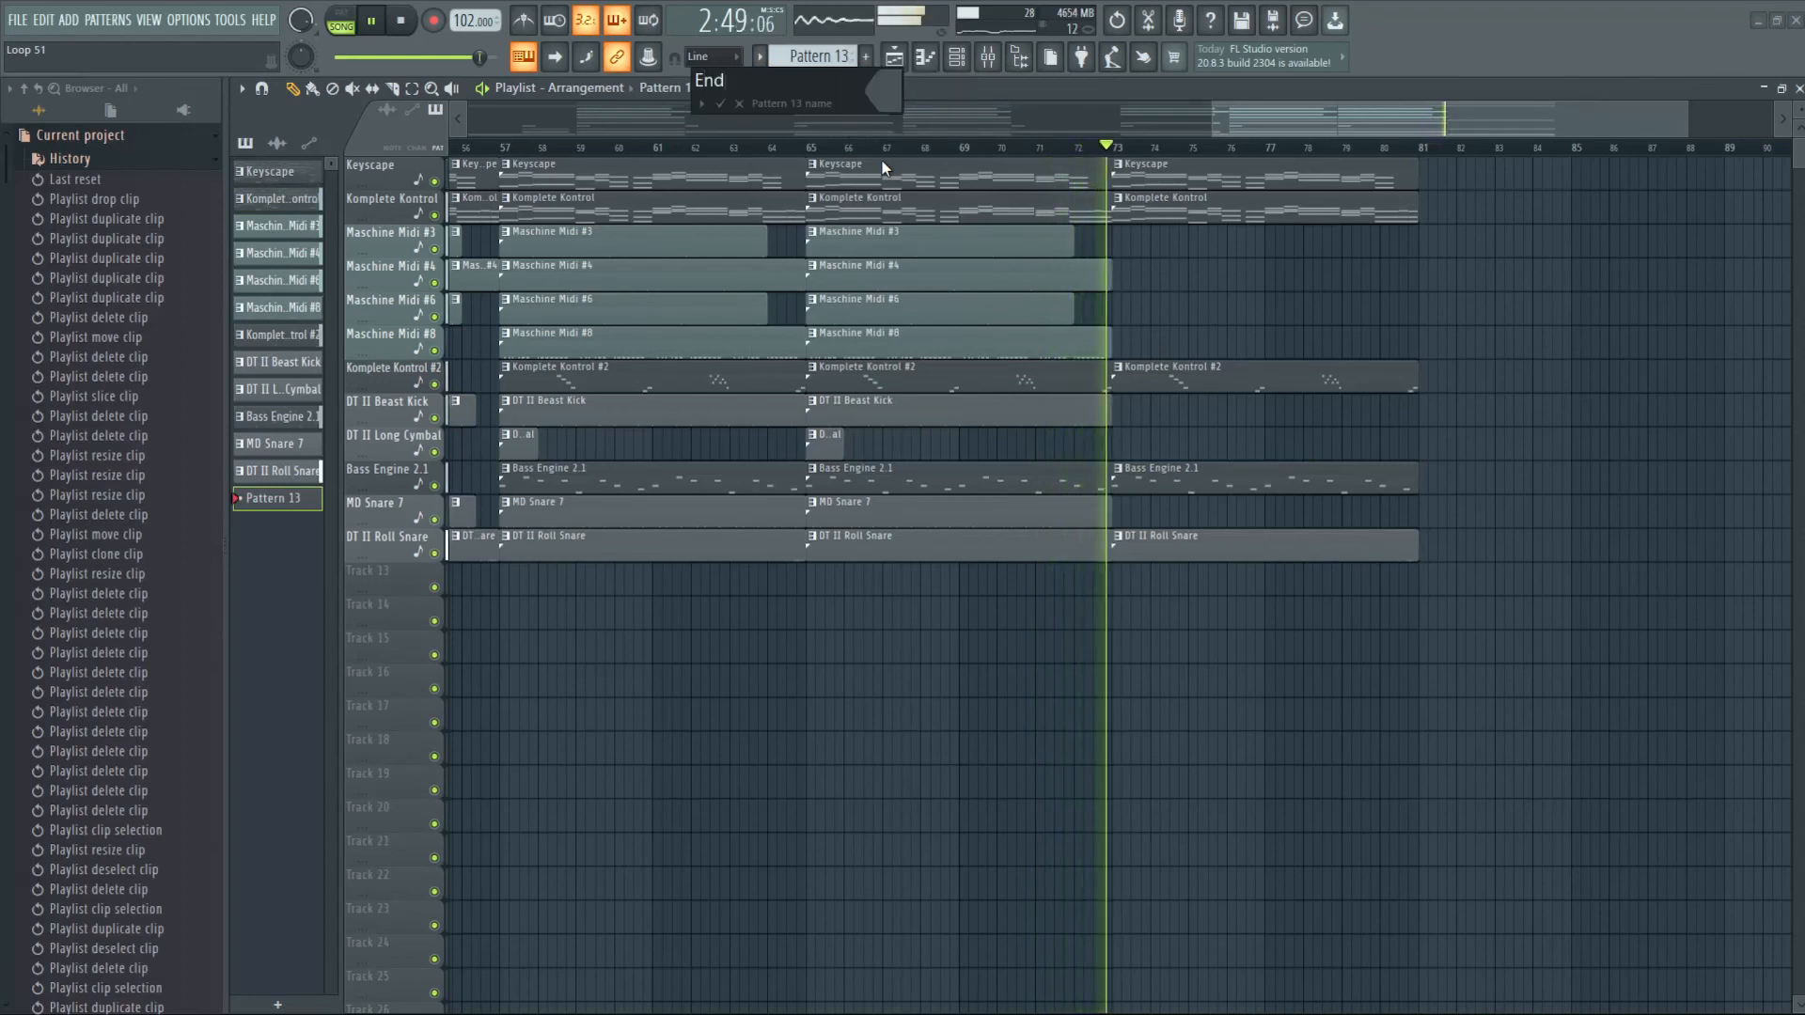
key("Return")
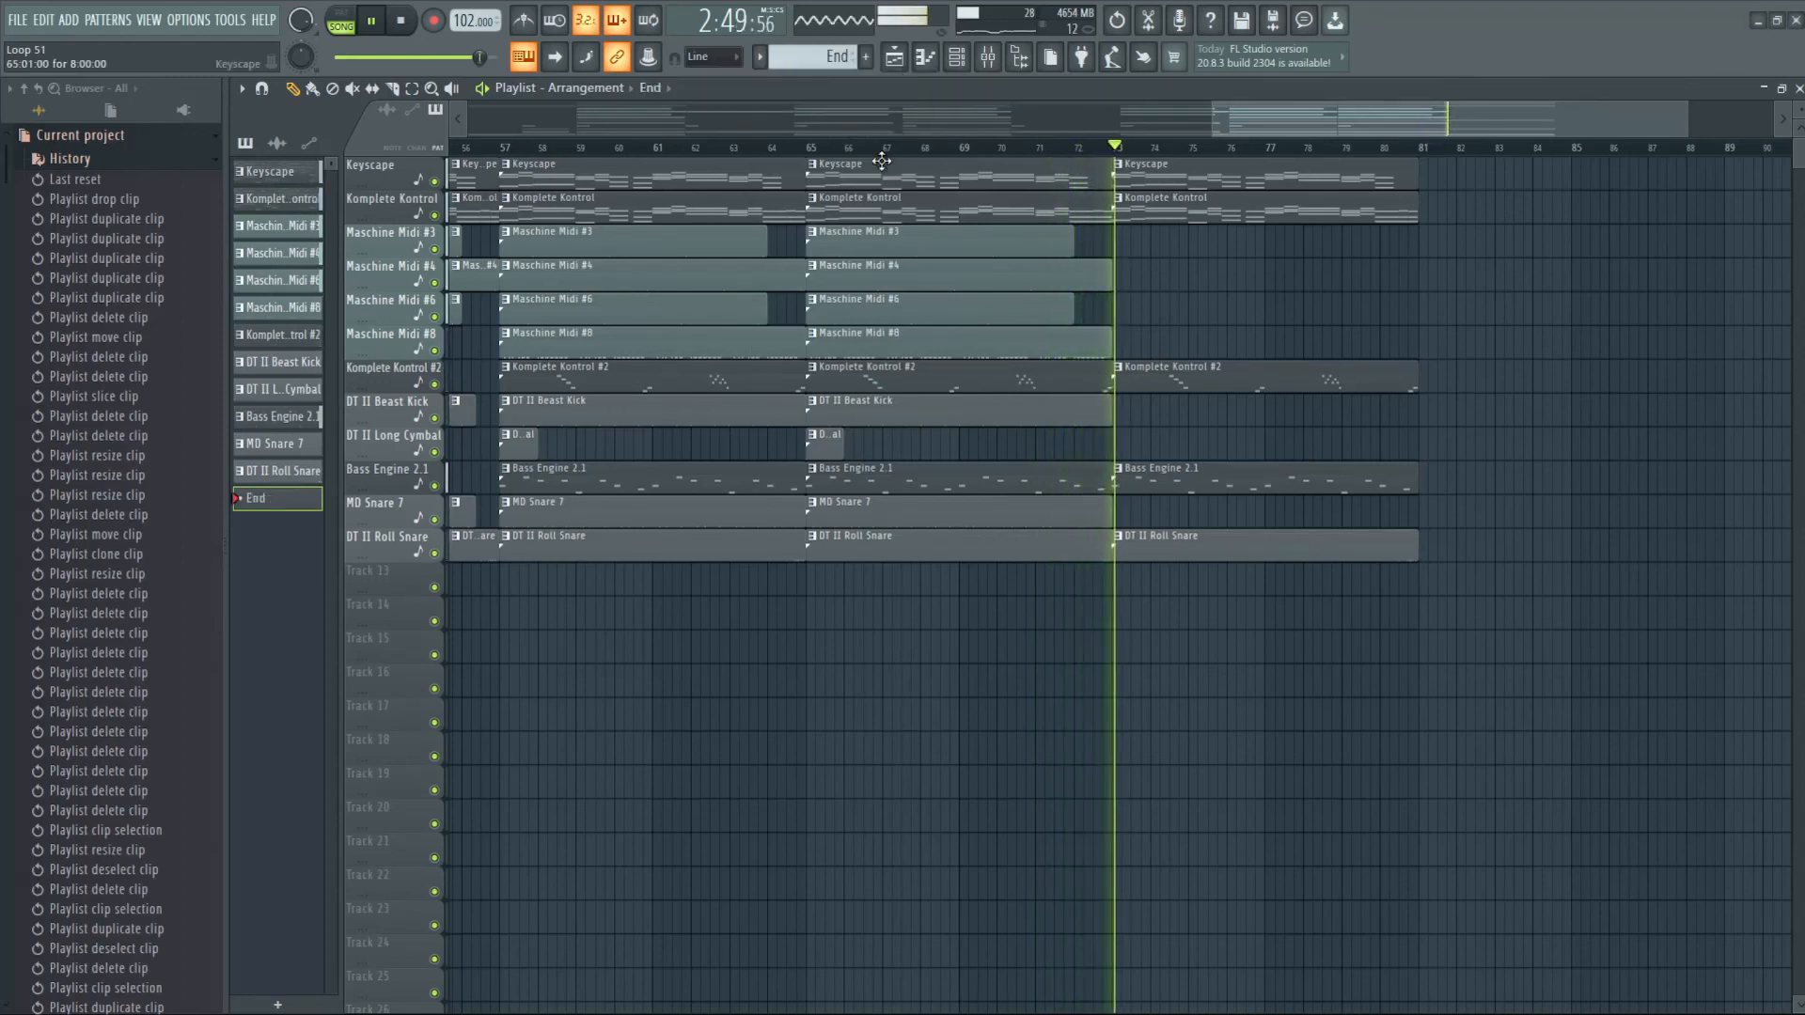
- Place the End pattern at bar 81 on the Maschine Midi #4 track, lengthen it to about two bars, and save the project
left_click(1441, 282)
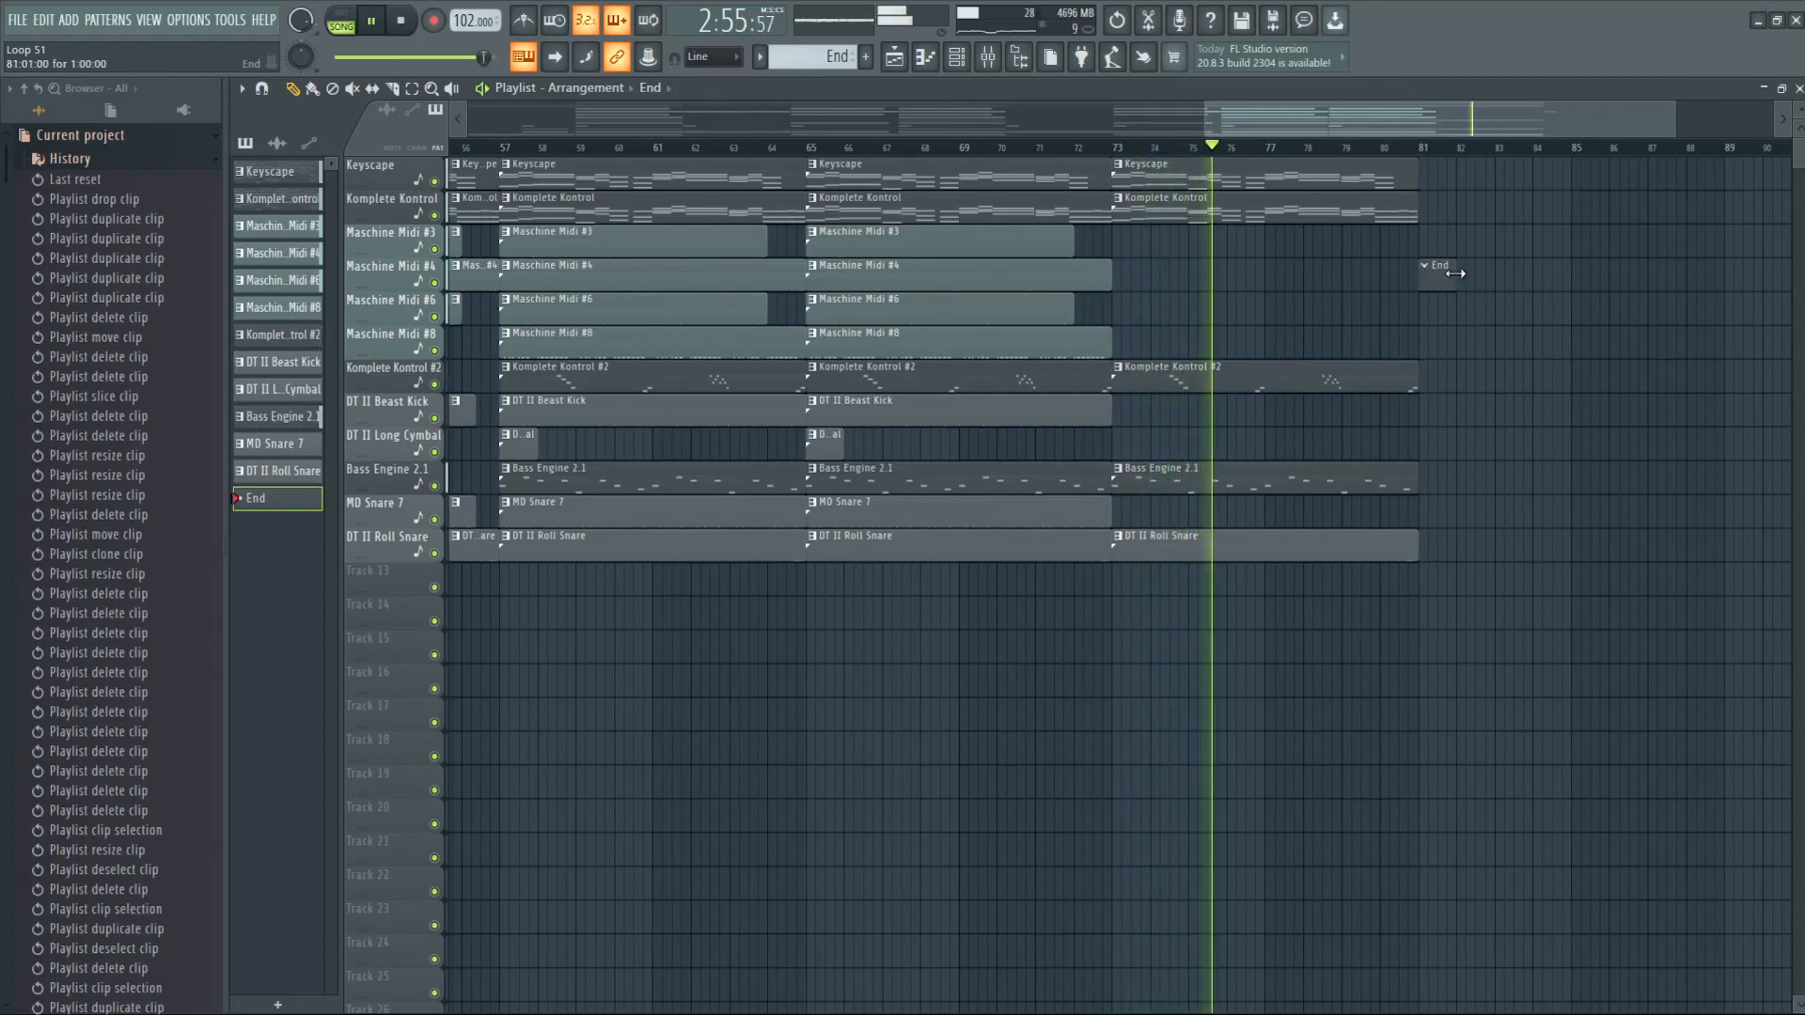
left_click_drag(1455, 273, 1490, 272)
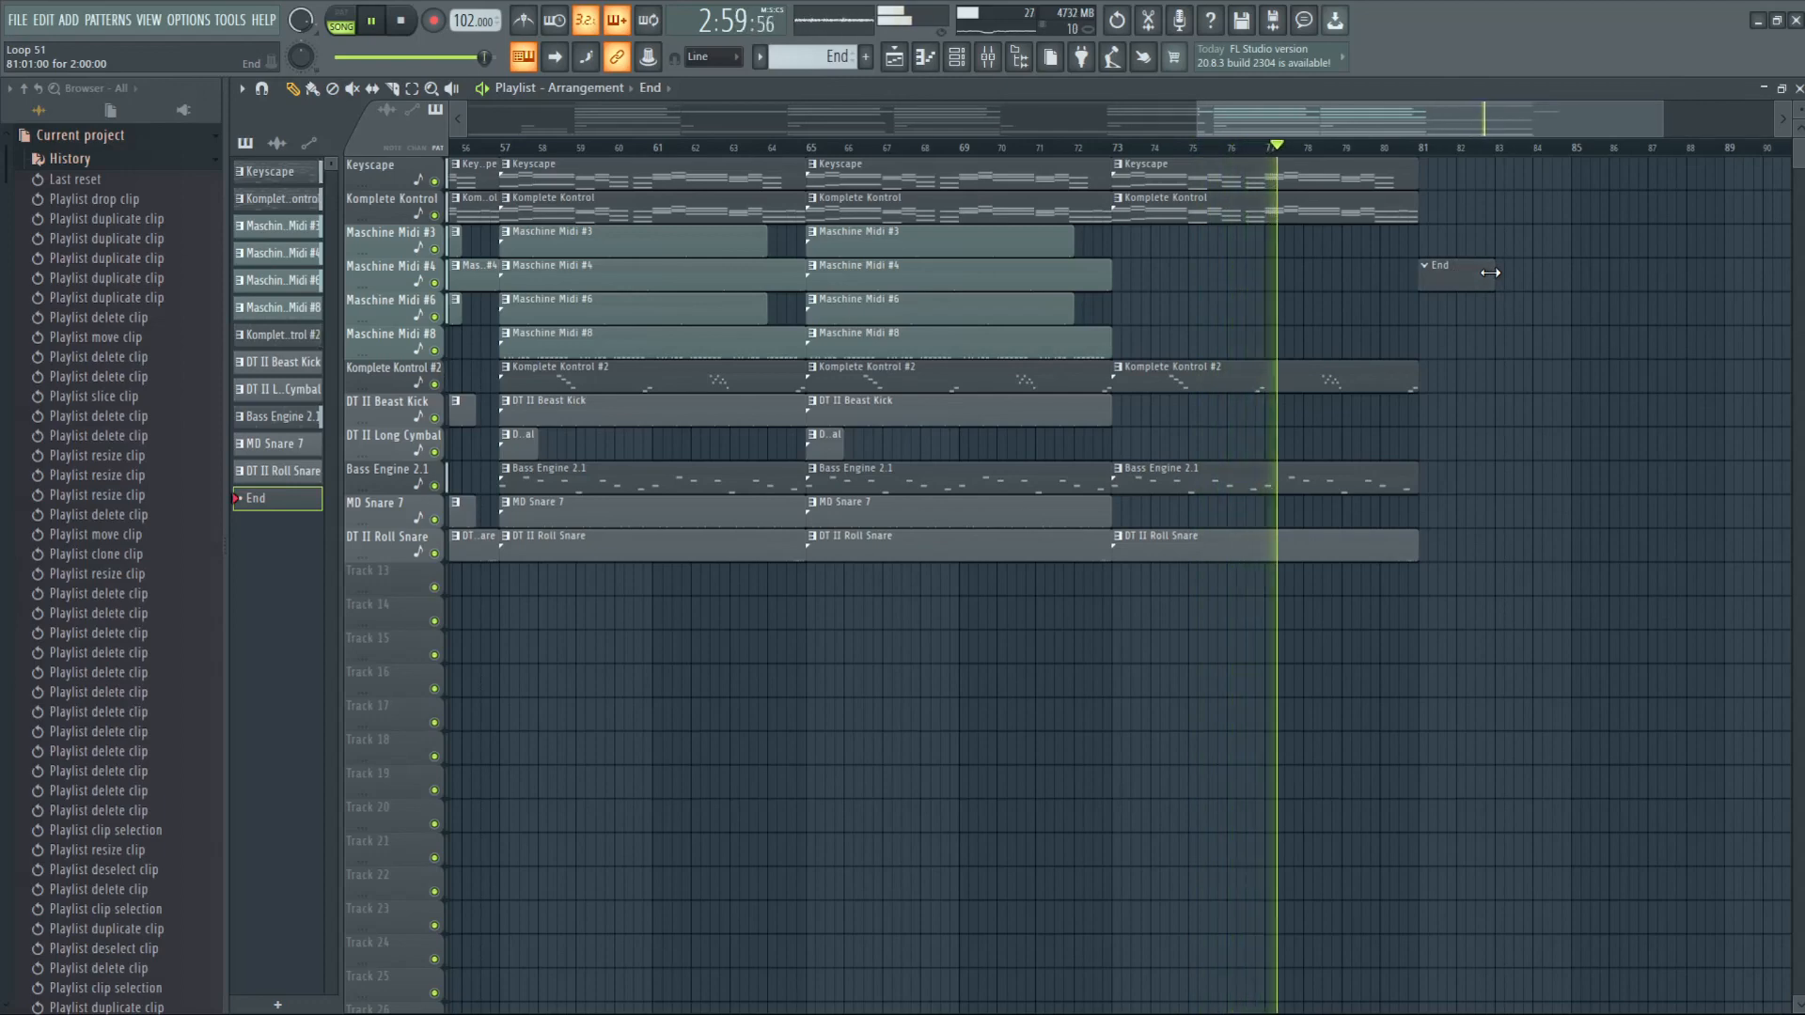
key("ctrl+s")
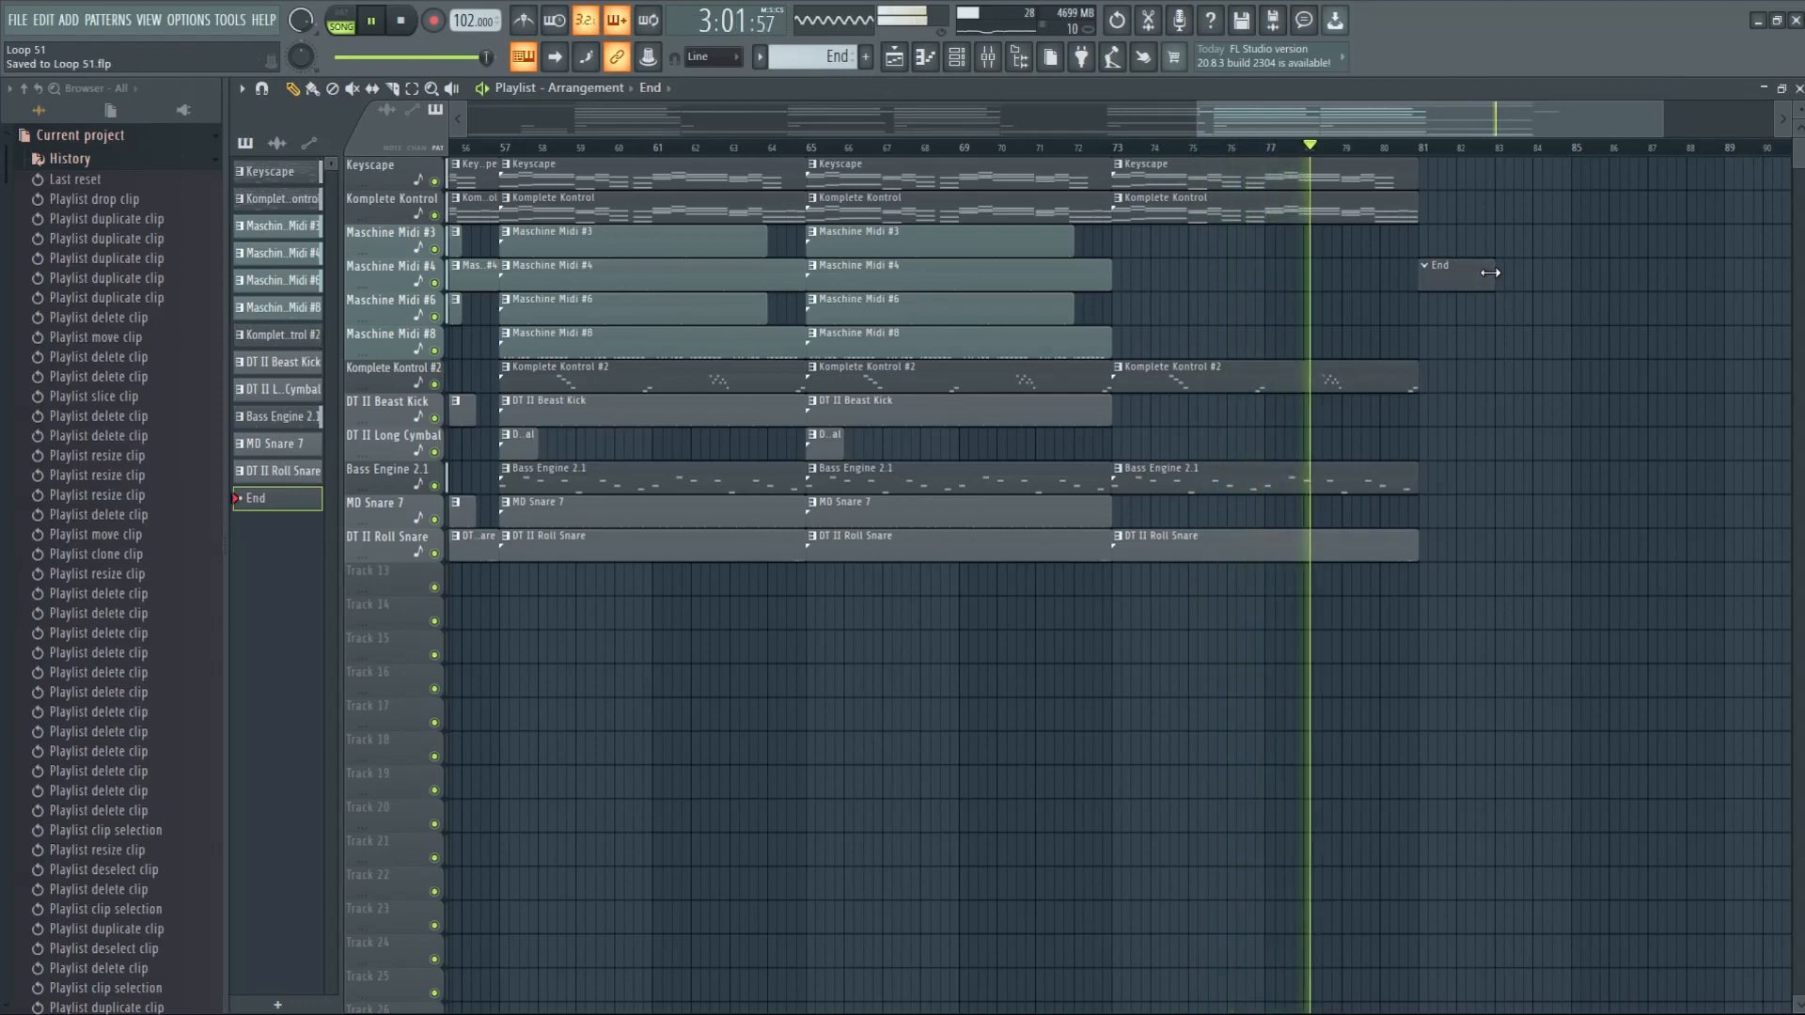